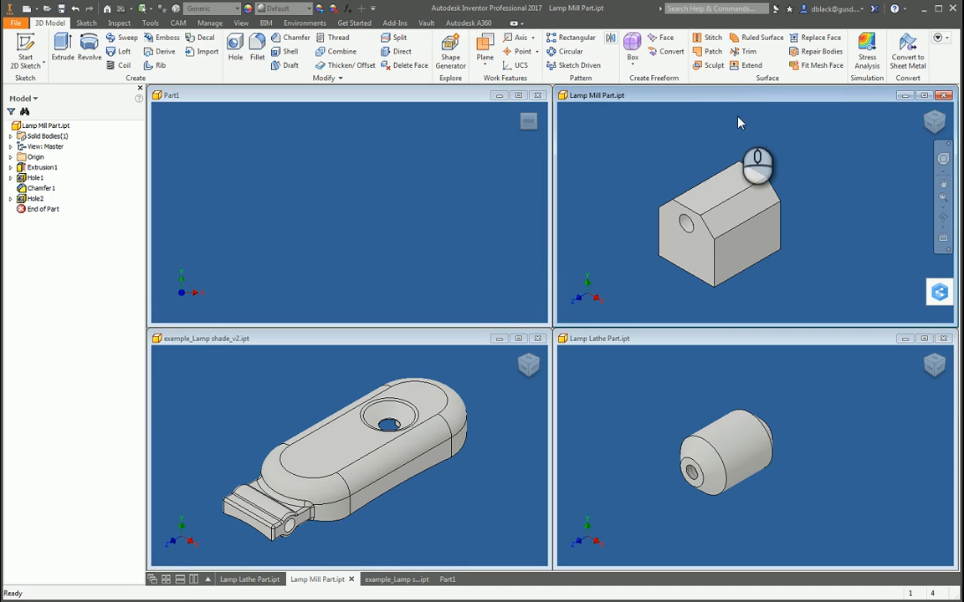
# Step: Examine the lamp mill part, lathe part and lamp shade example from different angles
pyautogui.press('F4')
pyautogui.moveTo(728, 245); pyautogui.dragTo(755, 264)
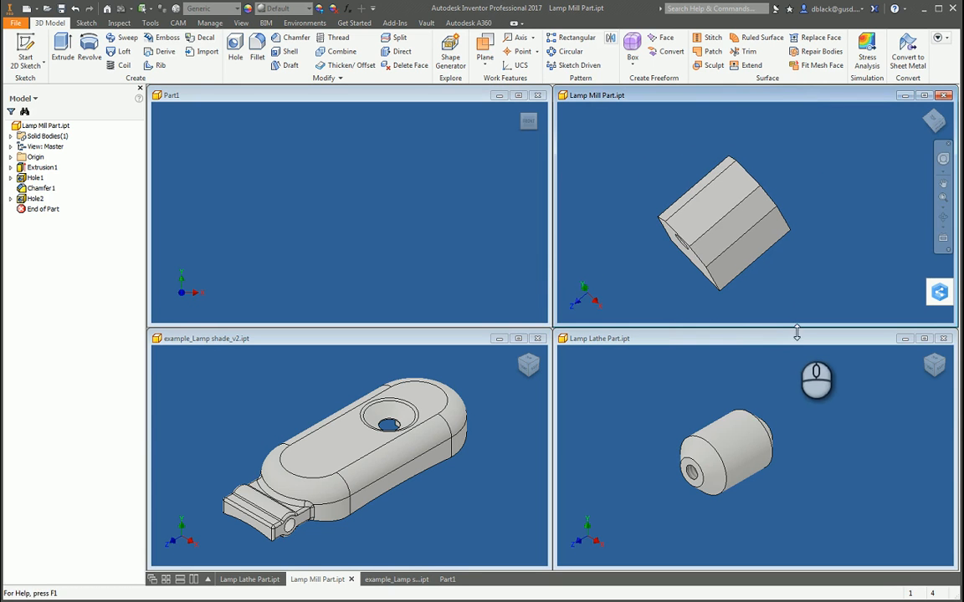
pyautogui.click(803, 338)
pyautogui.press('F4')
pyautogui.moveTo(694, 455); pyautogui.dragTo(776, 450)
pyautogui.click(292, 342)
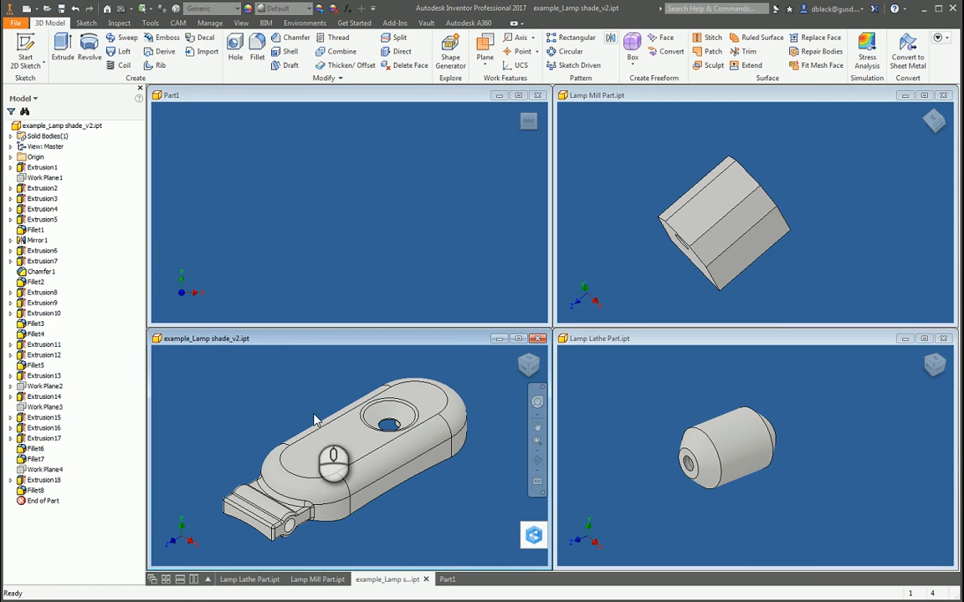
pyautogui.press('F4')
pyautogui.moveTo(351, 470); pyautogui.dragTo(316, 416)
pyautogui.press('Escape')
pyautogui.press('F4')
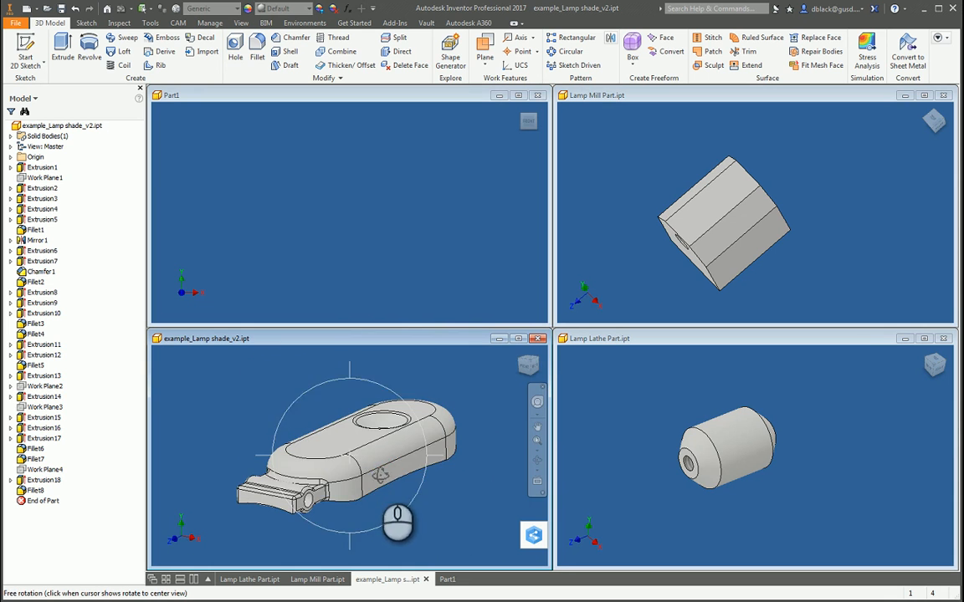
pyautogui.moveTo(377, 479); pyautogui.dragTo(357, 471)
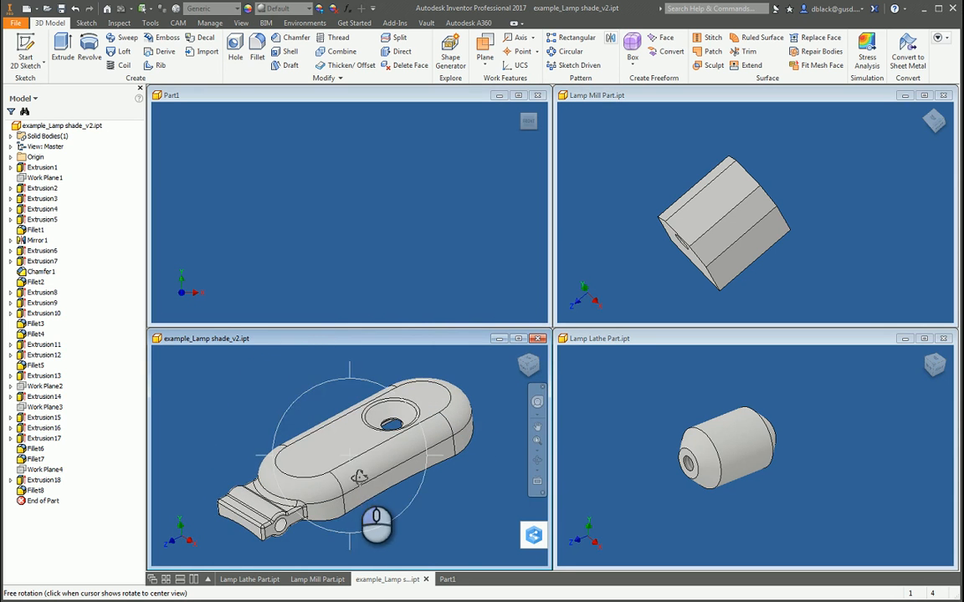
pyautogui.press('Escape')
# Step: Maximize the empty Part1 document and start a 2D sketch on the XY plane
pyautogui.click(228, 179)
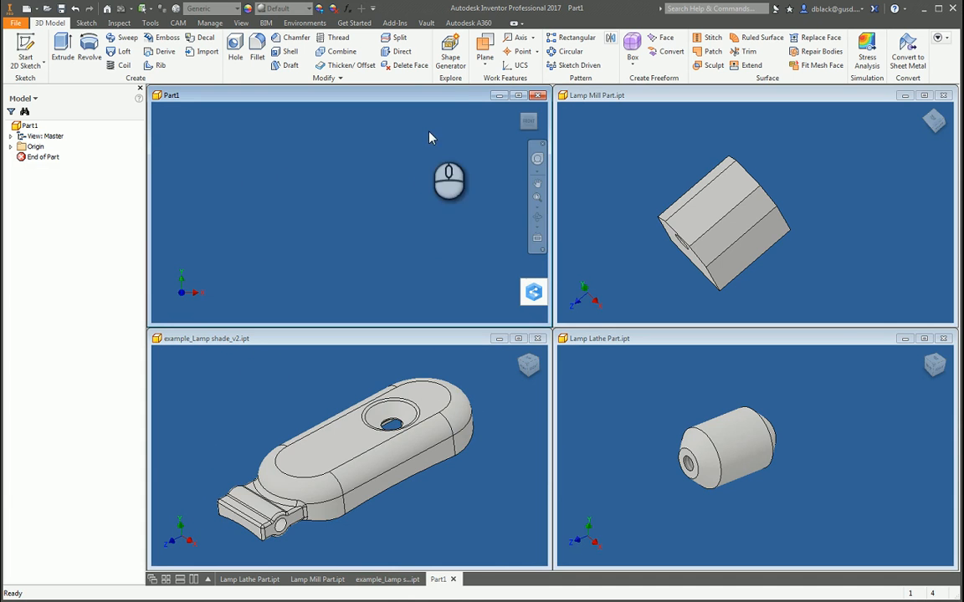
pyautogui.click(518, 97)
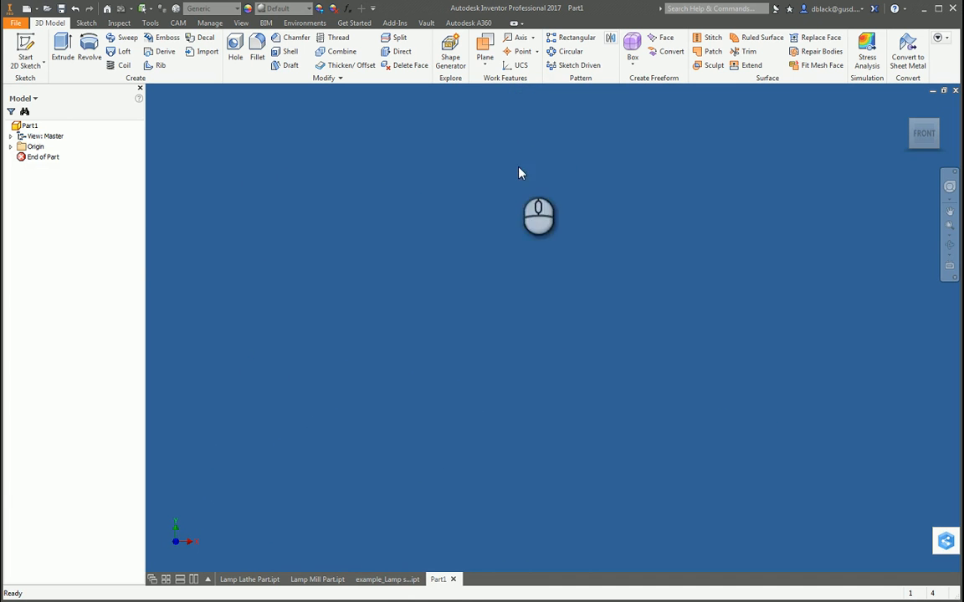
pyautogui.click(28, 49)
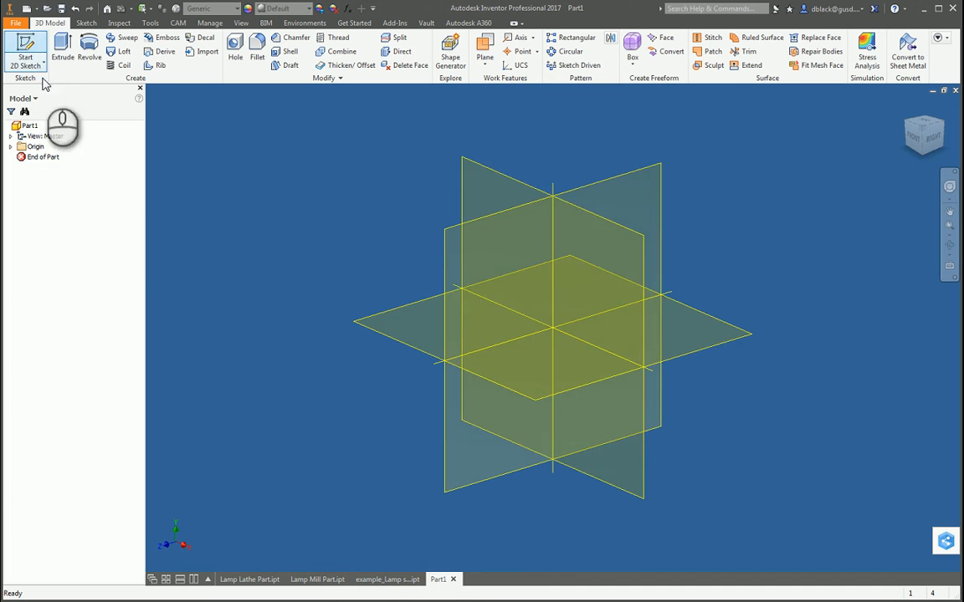
pyautogui.click(633, 272)
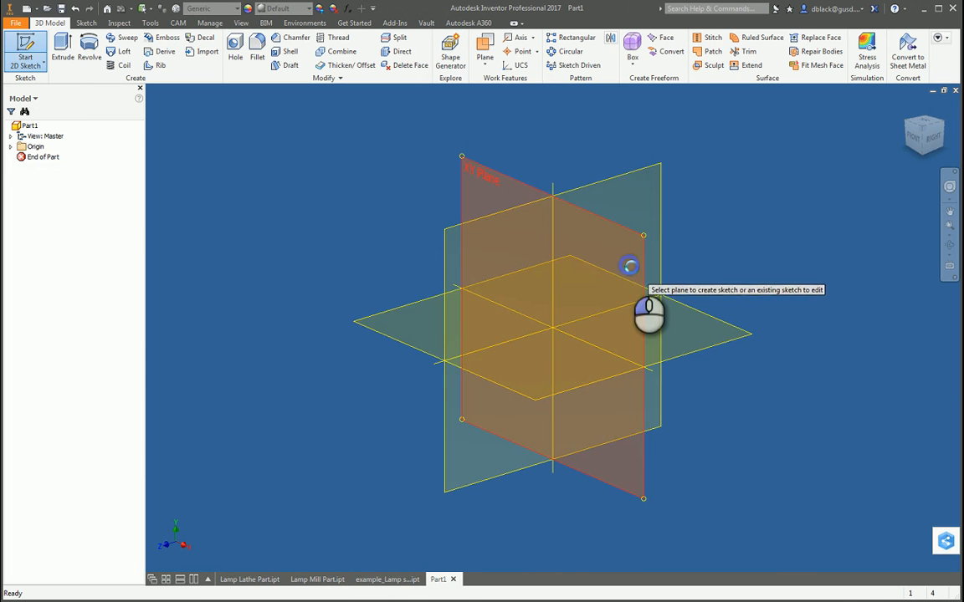
pyautogui.scroll(-3, 359, 285)
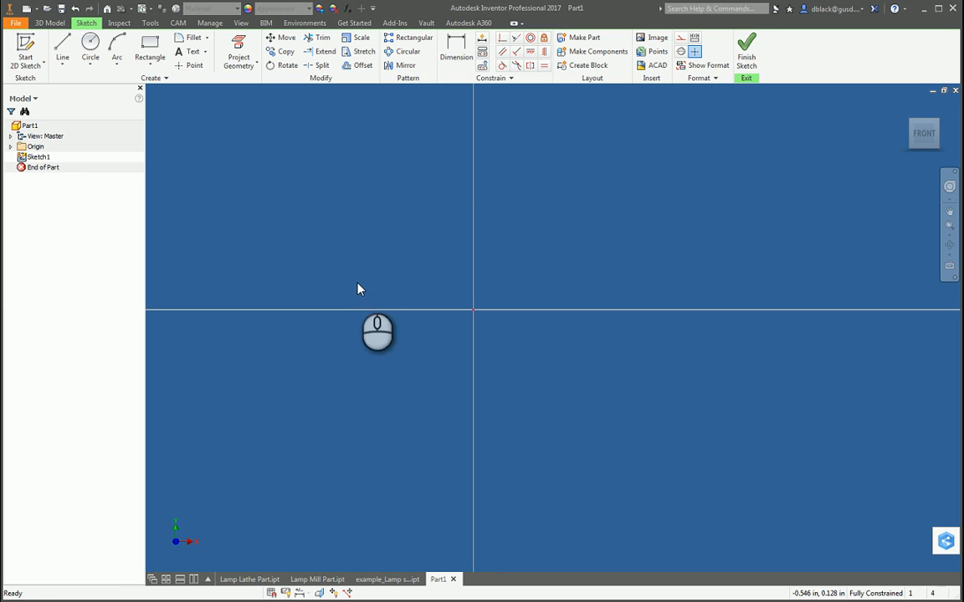
# Step: Sketch a vertical center-to-center slot about 0.27 in wide, extending upward from the origin
pyautogui.click(161, 67)
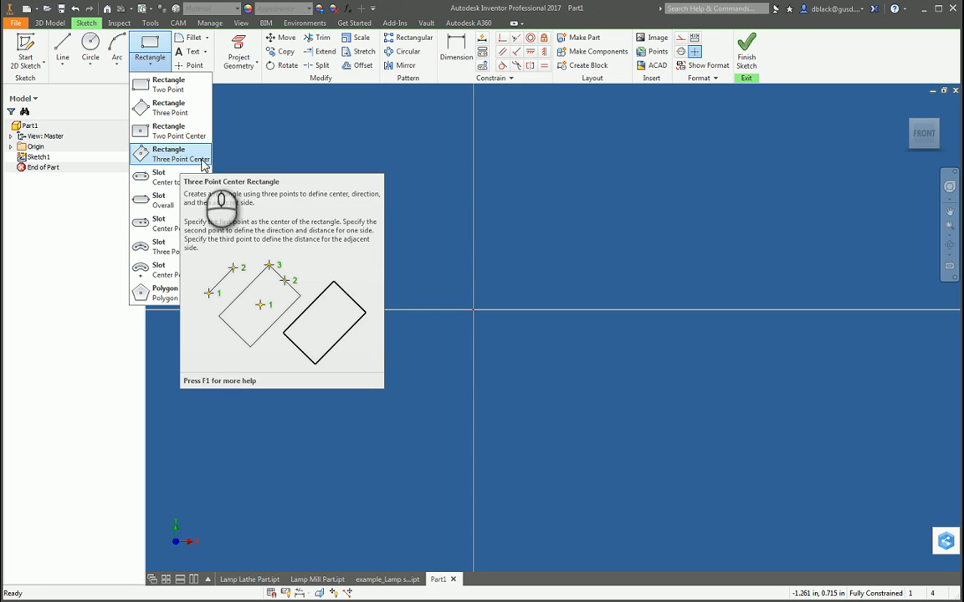
pyautogui.click(158, 176)
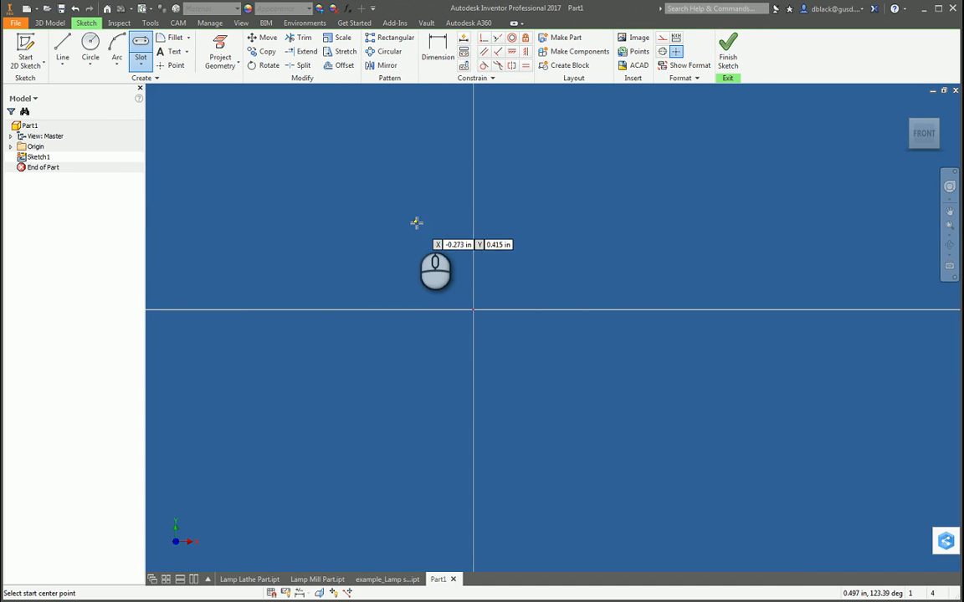
pyautogui.click(474, 309)
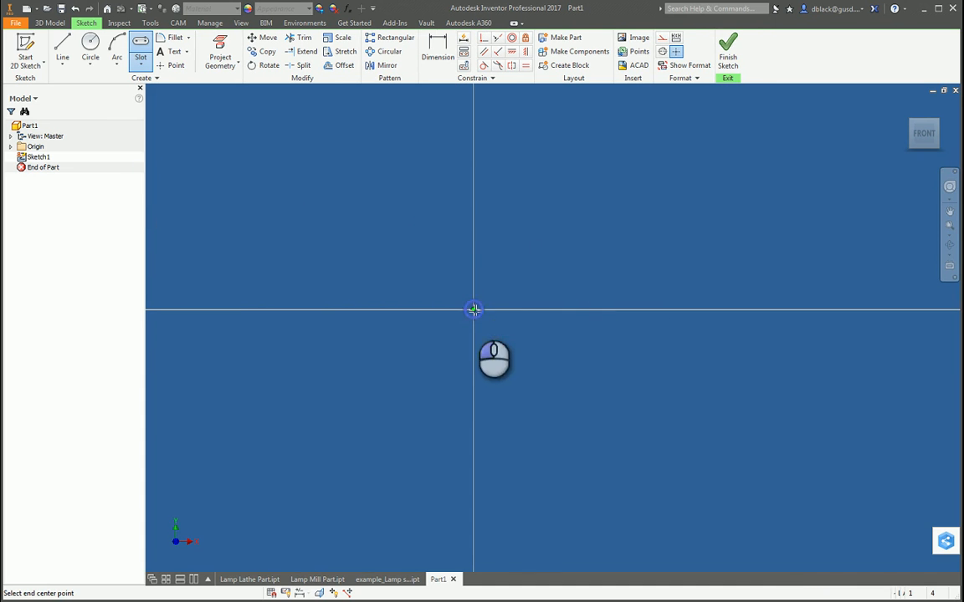
pyautogui.click(474, 141)
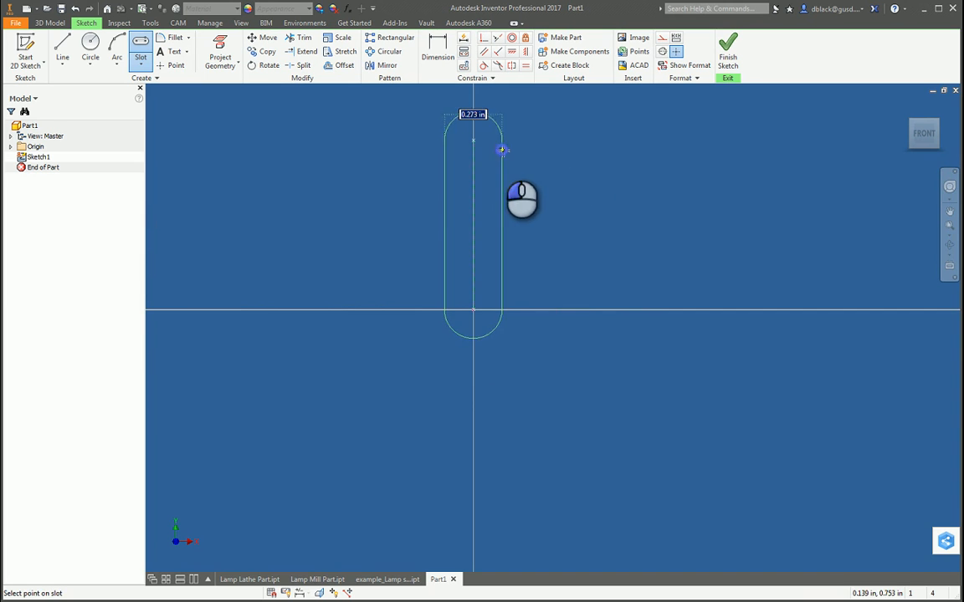
pyautogui.click(503, 148)
pyautogui.scroll(2, 525, 359)
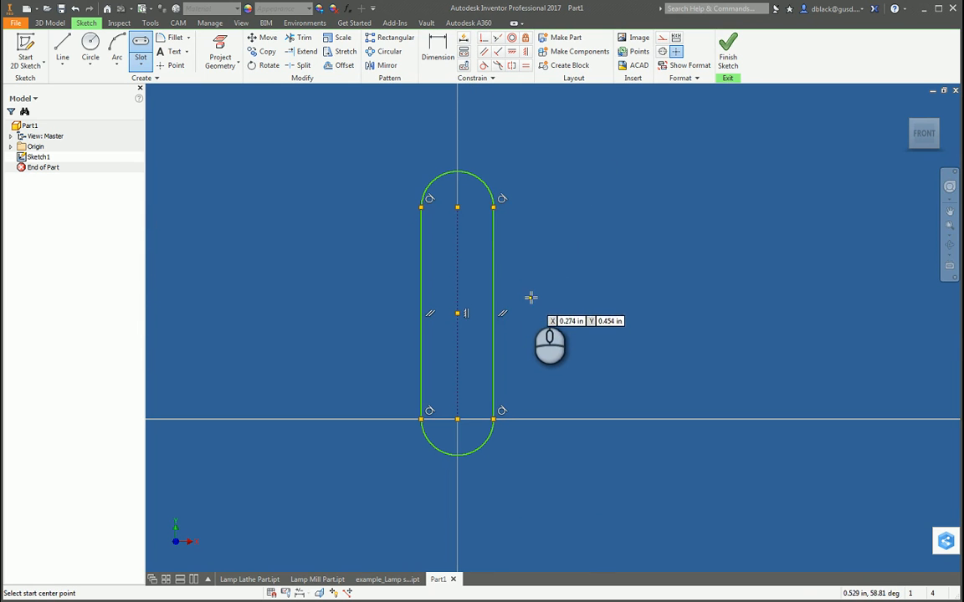
pyautogui.press('Escape')
pyautogui.scroll(-3, 536, 280)
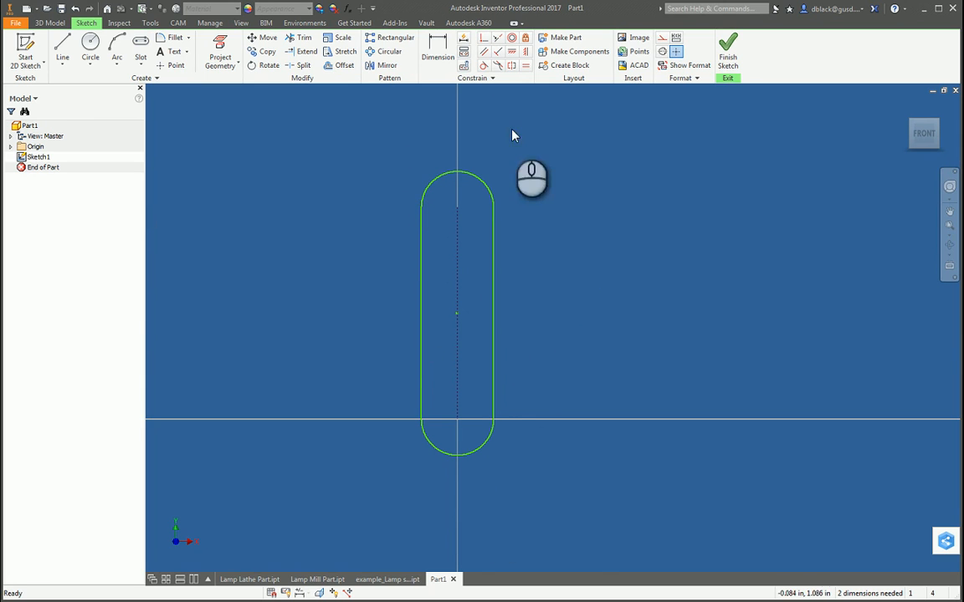
# Step: Sketch a circle at each slot arc center, about 0.12 in diameter at the origin and about 0.2 in at the upper end
pyautogui.click(94, 43)
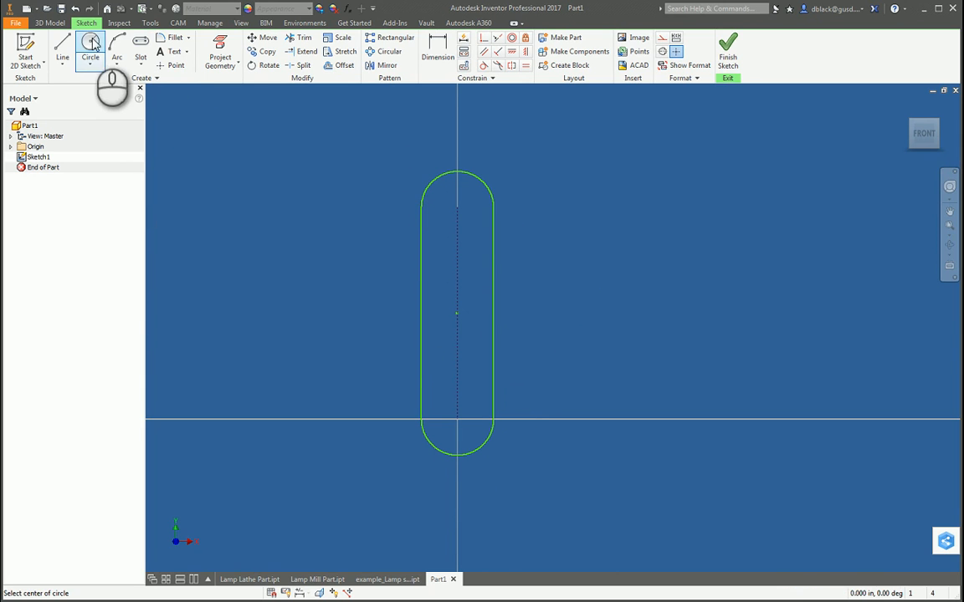
pyautogui.click(457, 418)
pyautogui.click(457, 402)
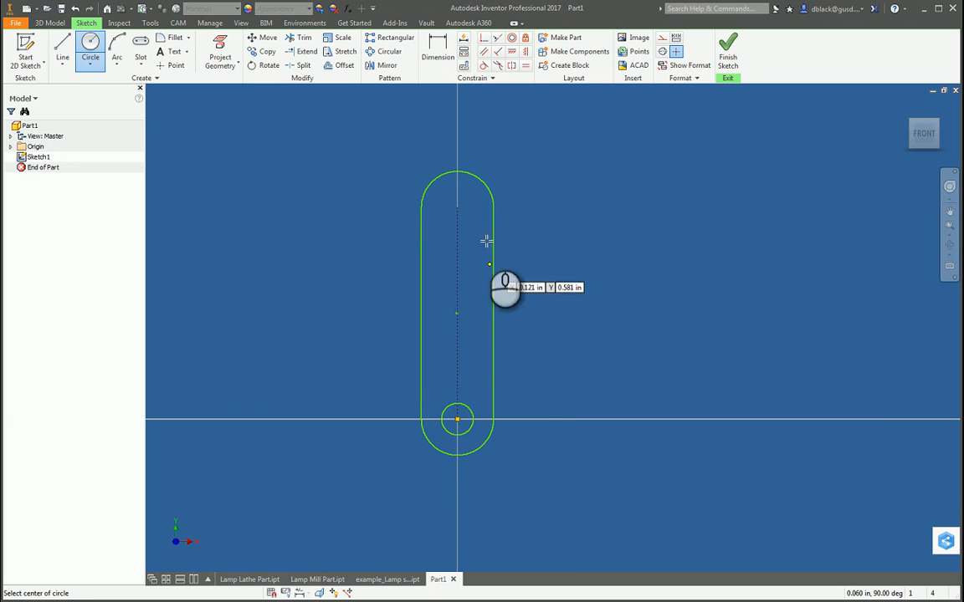
pyautogui.click(457, 206)
pyautogui.click(460, 234)
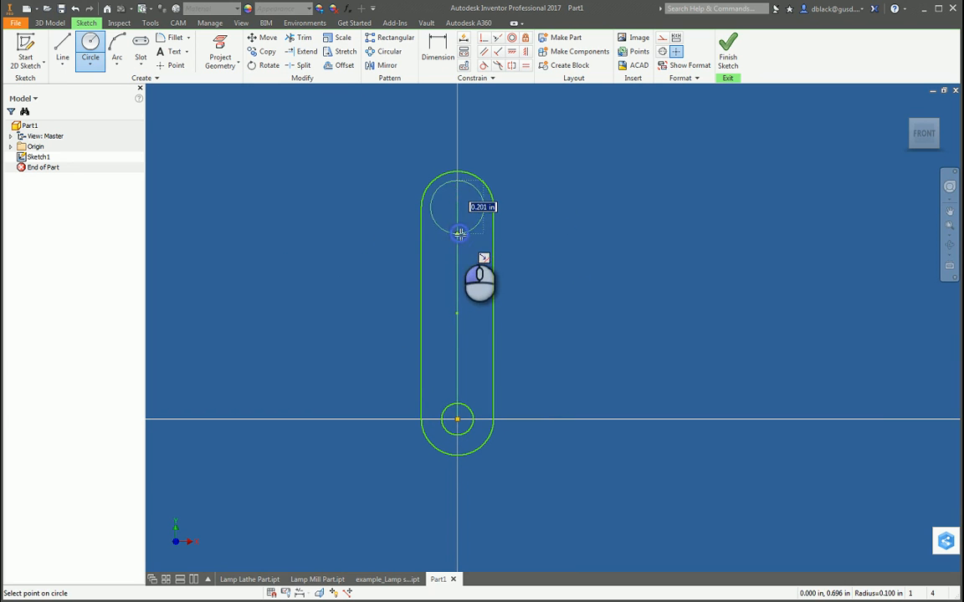
pyautogui.press('Escape')
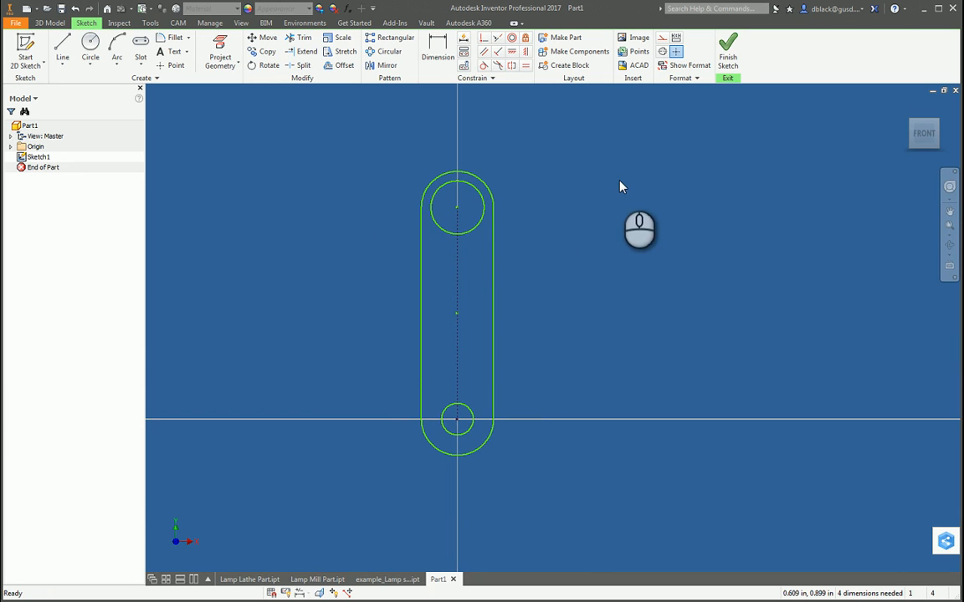
# Step: Constrain the two circles to equal size
pyautogui.click(525, 66)
pyautogui.click(458, 410)
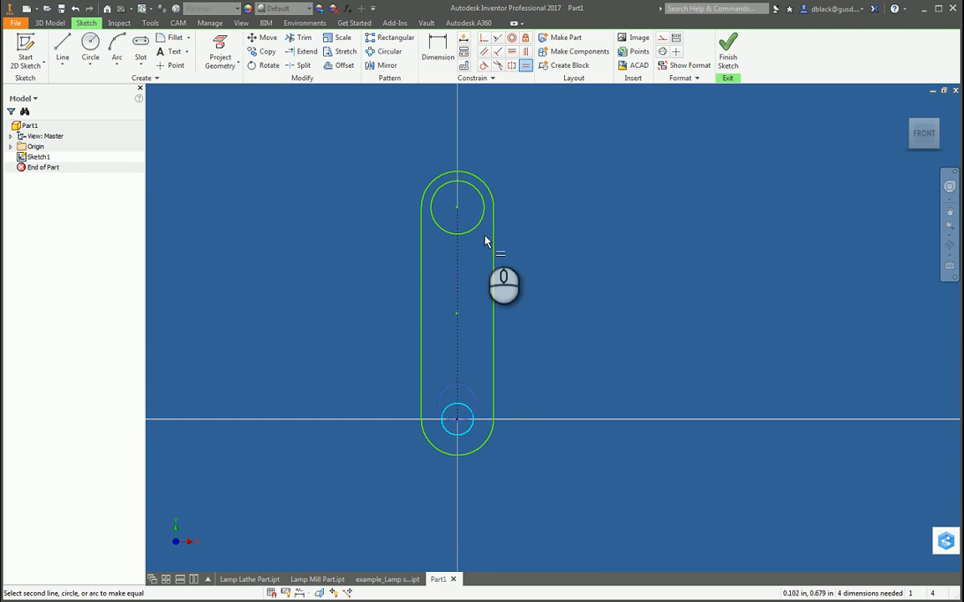
pyautogui.click(479, 206)
pyautogui.press('Escape')
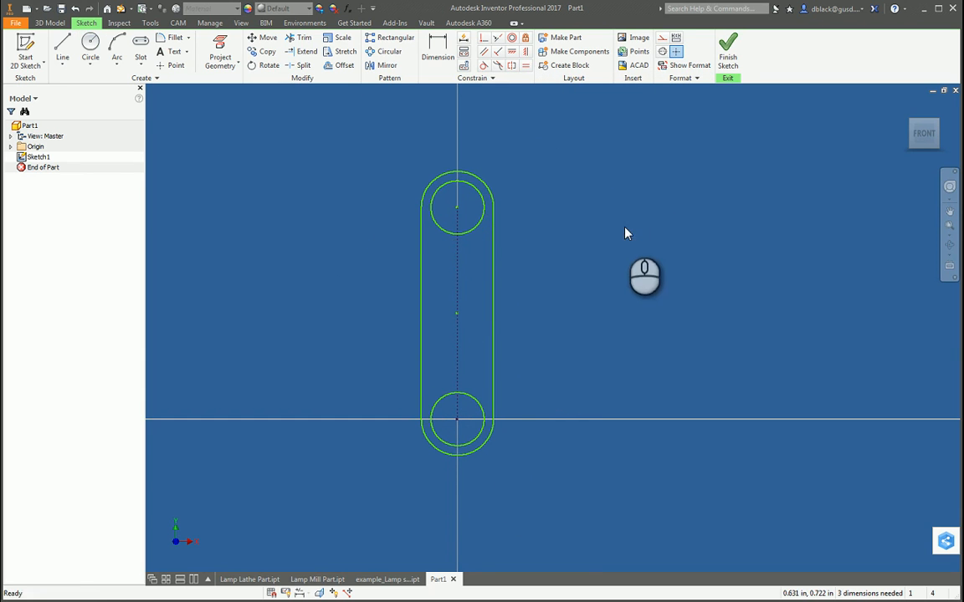
# Step: Dimension the lower circle's diameter as 0.27 in
pyautogui.press('d')
pyautogui.click(474, 401)
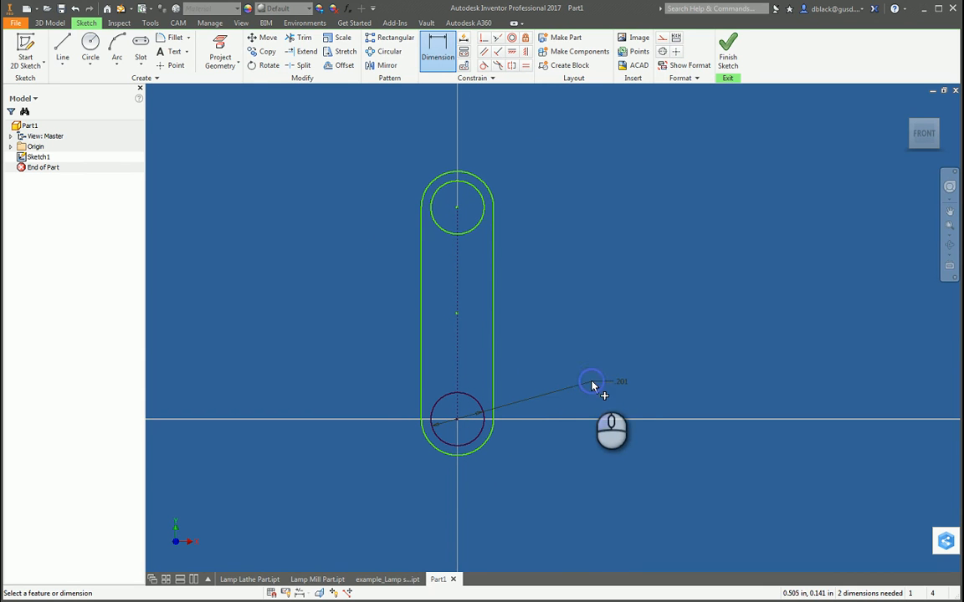
pyautogui.click(596, 383)
pyautogui.write('.27')
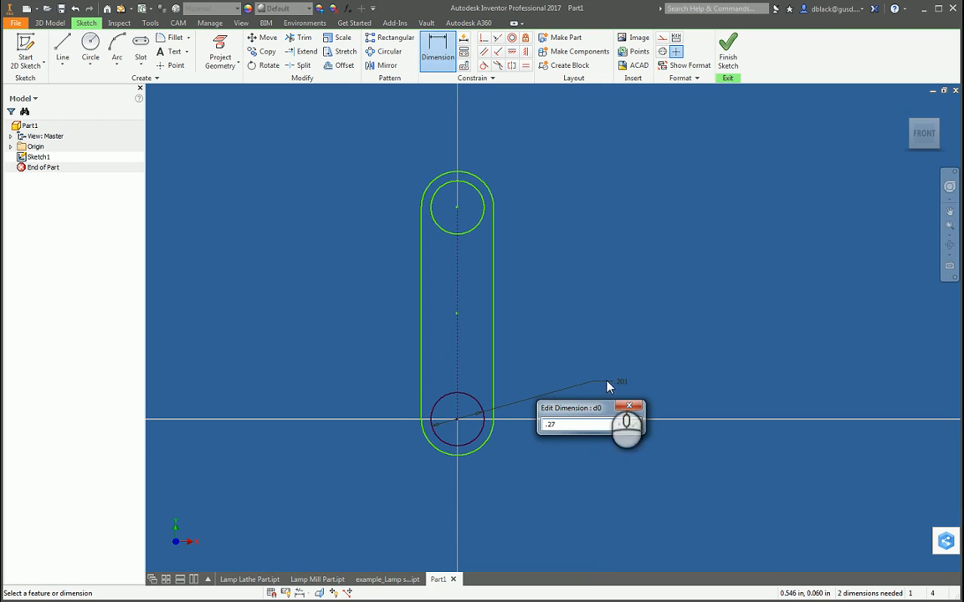
pyautogui.click(635, 427)
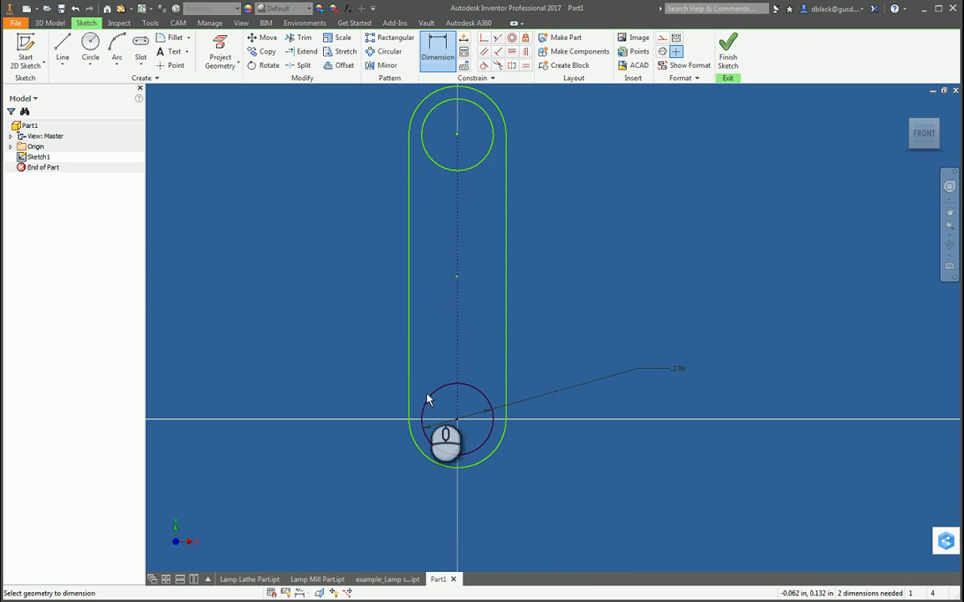
# Step: Dimension the slot's center-to-center distance along its centerline as 4 in
pyautogui.scroll(-3, 423, 391)
pyautogui.scroll(3, 420, 352)
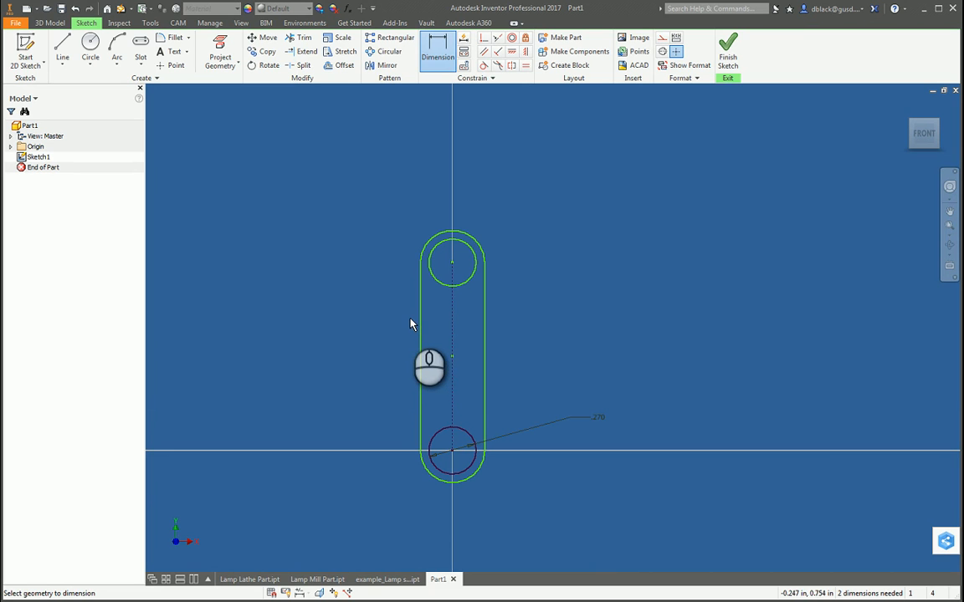
pyautogui.click(453, 405)
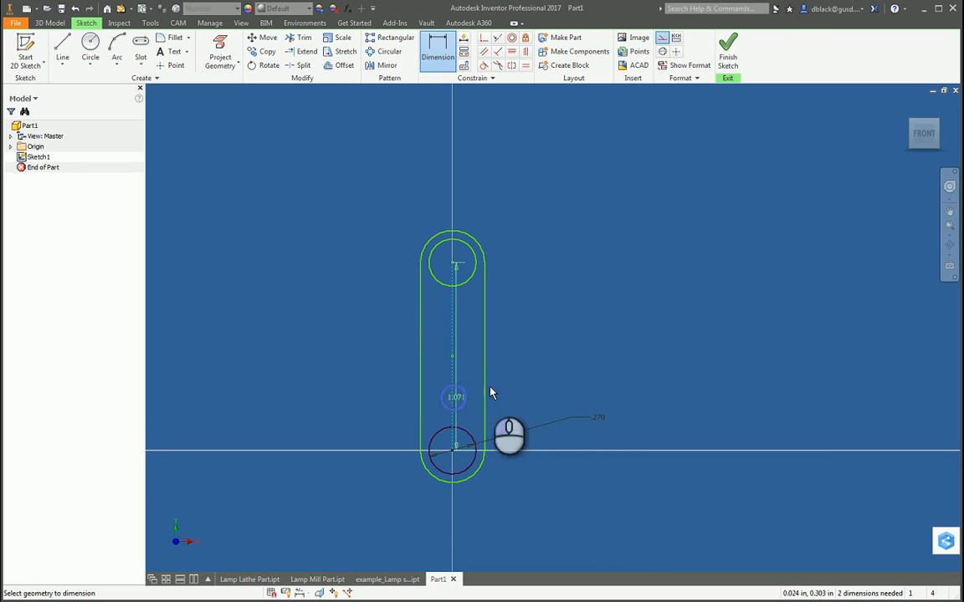
pyautogui.click(632, 358)
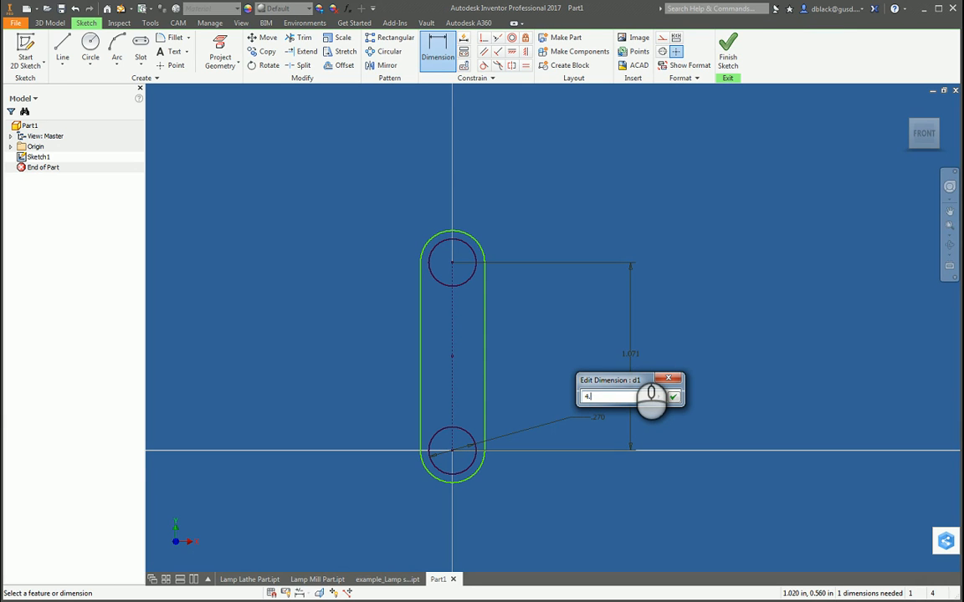
pyautogui.click(674, 396)
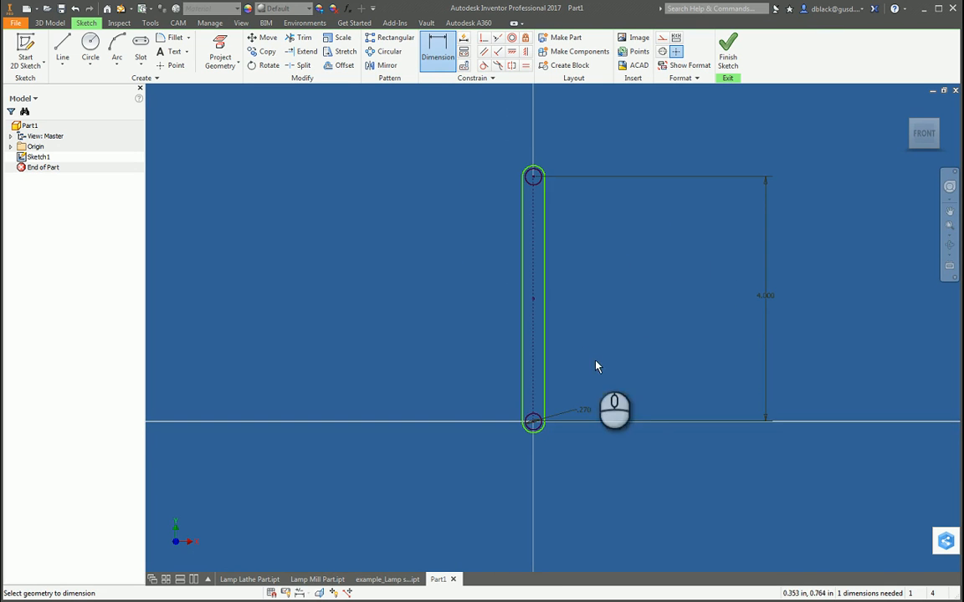
# Step: Dimension the slot's width between its two straight sides as 1 in
pyautogui.scroll(3, 536, 327)
pyautogui.scroll(-3, 513, 307)
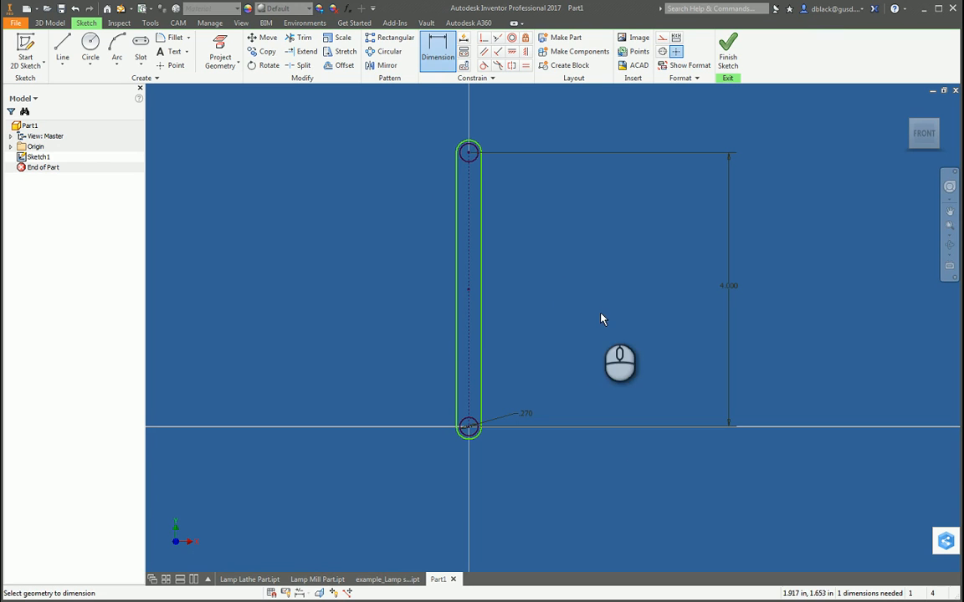
pyautogui.click(457, 282)
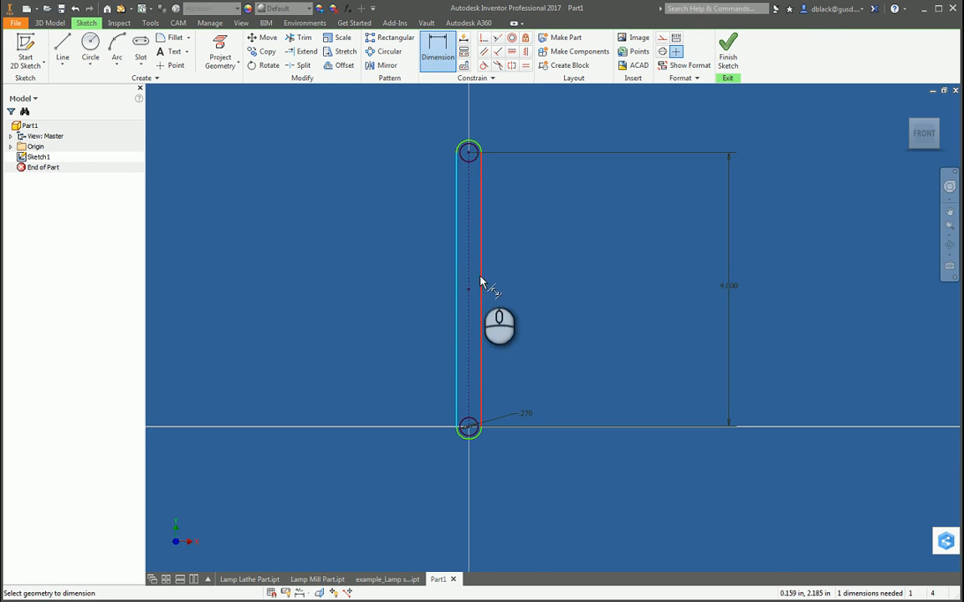
pyautogui.click(482, 282)
pyautogui.click(527, 284)
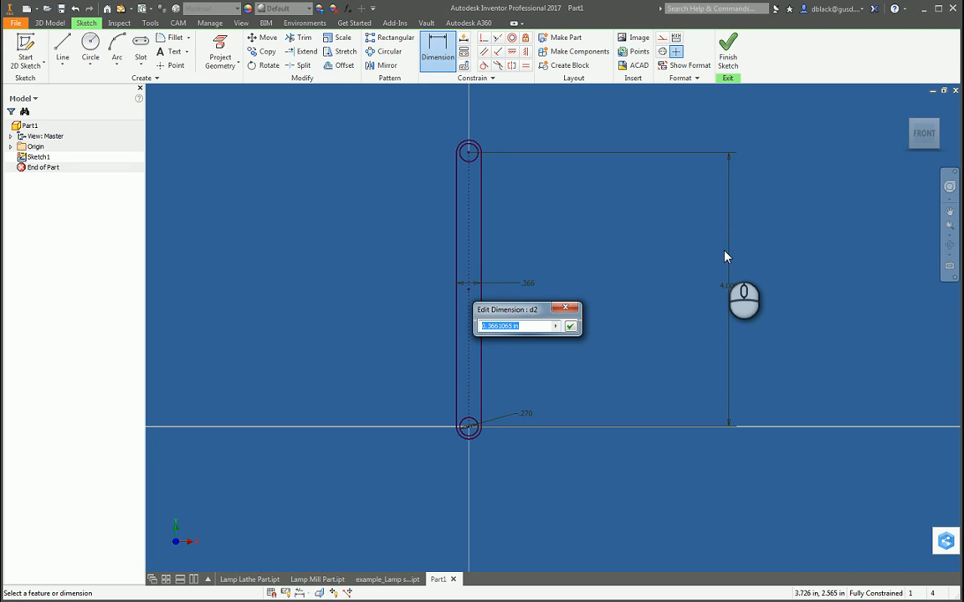
pyautogui.write('1.')
pyautogui.press('Return')
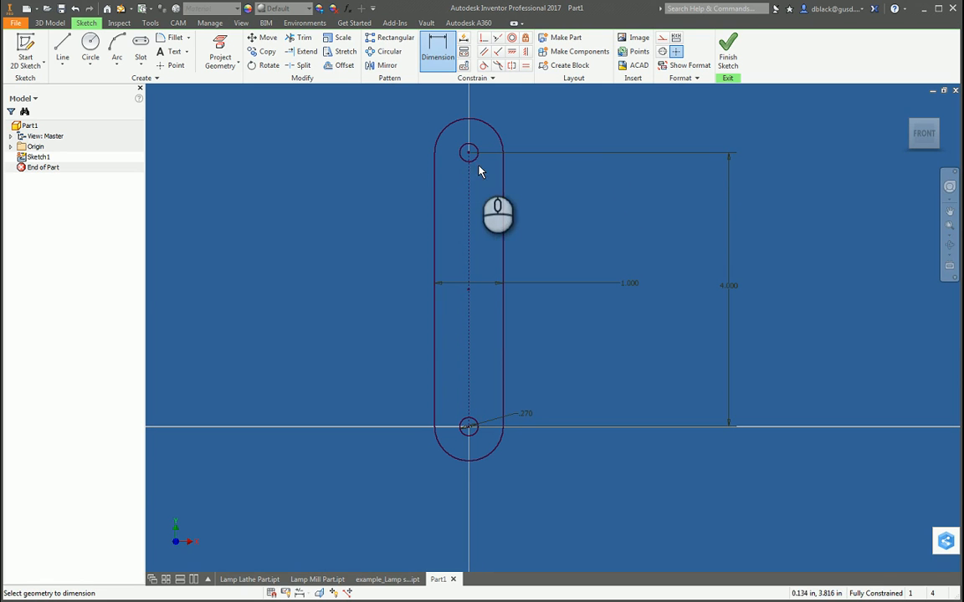
# Step: Set the slot's width dimension to 0.5 in
pyautogui.scroll(-3, 459, 327)
pyautogui.scroll(4, 464, 276)
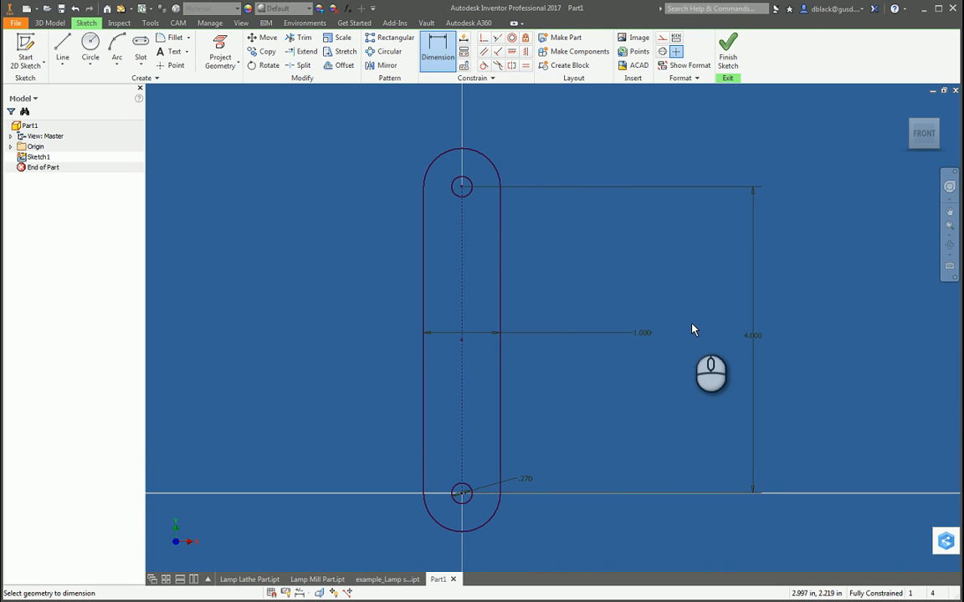
pyautogui.click(642, 333)
pyautogui.moveTo(628, 377); pyautogui.dragTo(584, 381)
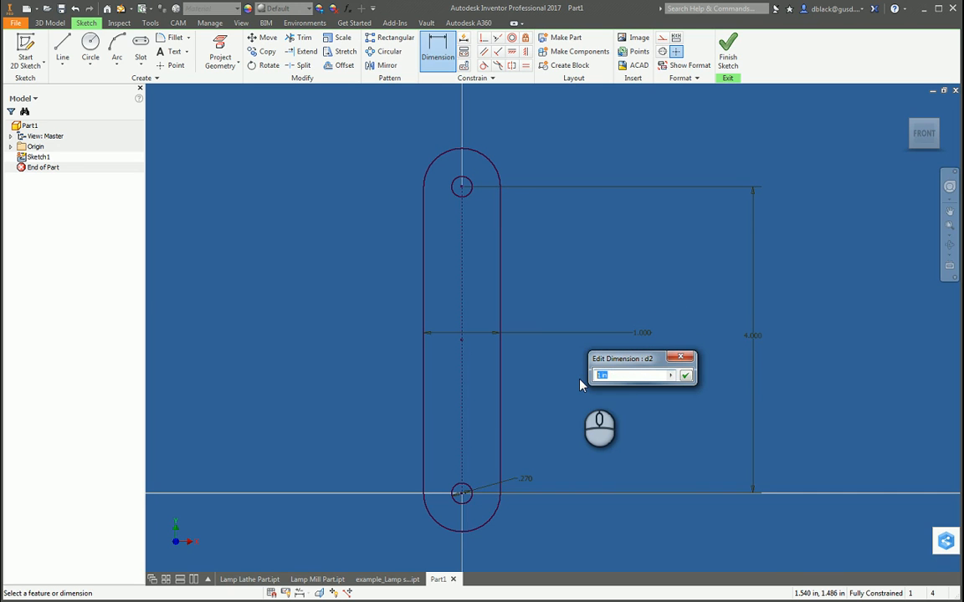
pyautogui.write('.5')
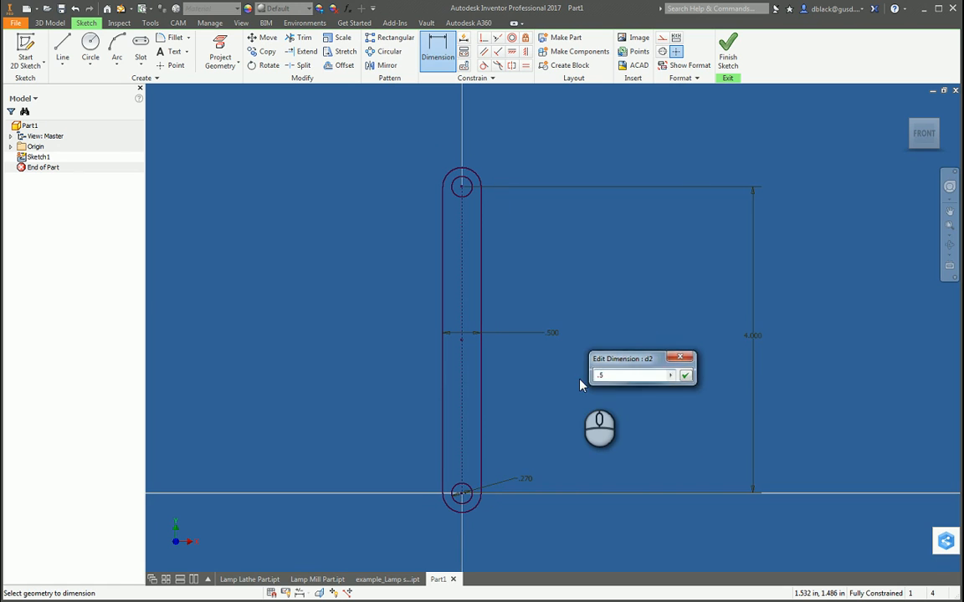
# Step: Accept 0.5 in as the slot's width and leave the Dimension command
pyautogui.press('Return')
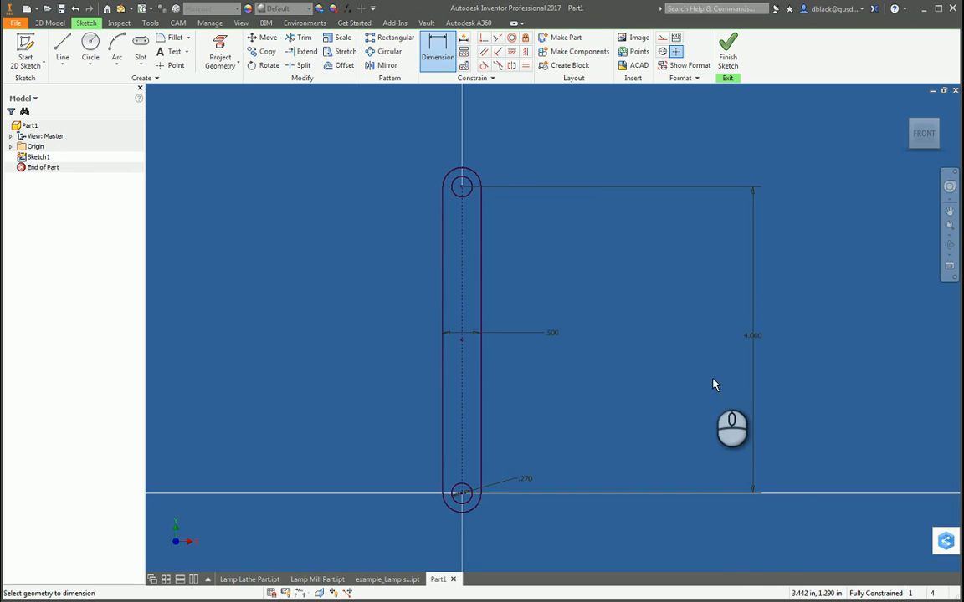
pyautogui.click(443, 300)
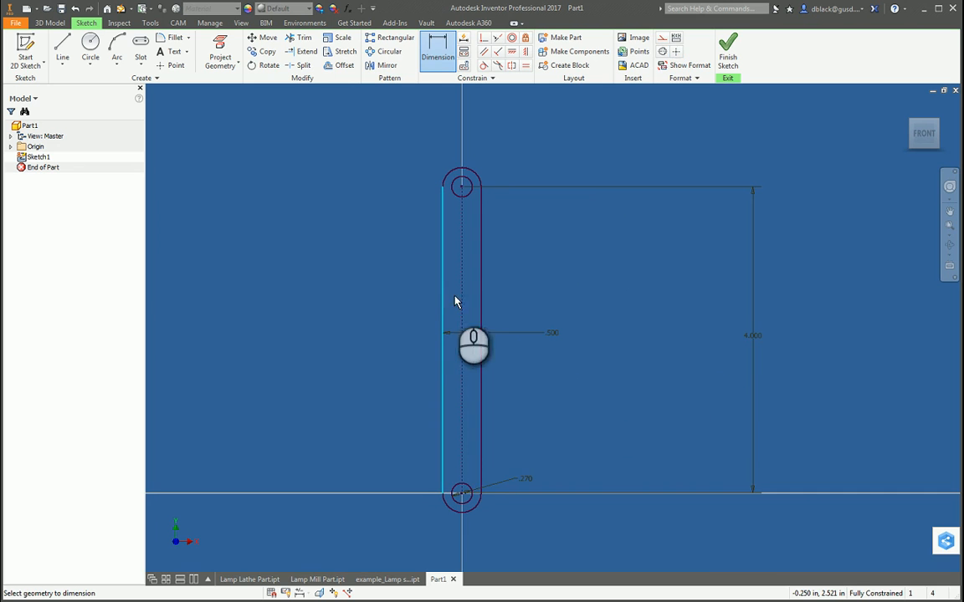
pyautogui.press('Escape')
pyautogui.click(509, 244)
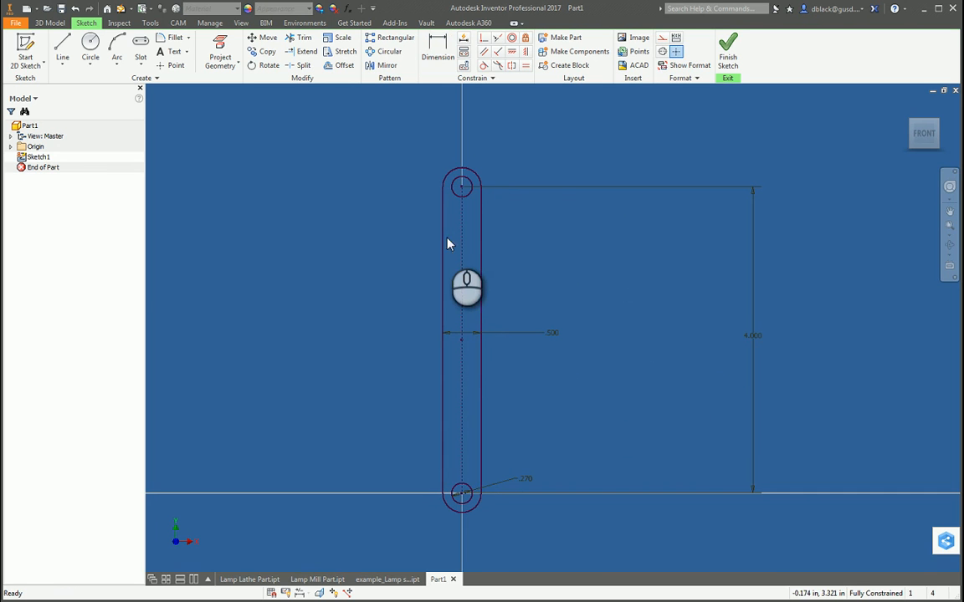
# Step: Delete the slot outline's two straight sides and both end arcs
pyautogui.click(443, 238)
pyautogui.press('Delete')
pyautogui.click(455, 179)
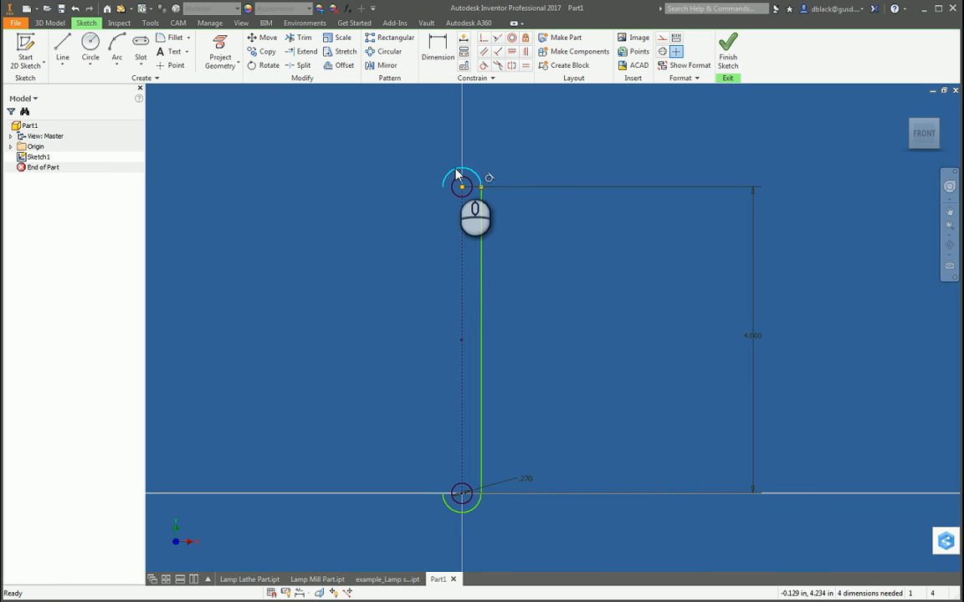
pyautogui.press('Delete')
pyautogui.click(483, 216)
pyautogui.press('Delete')
pyautogui.click(548, 228)
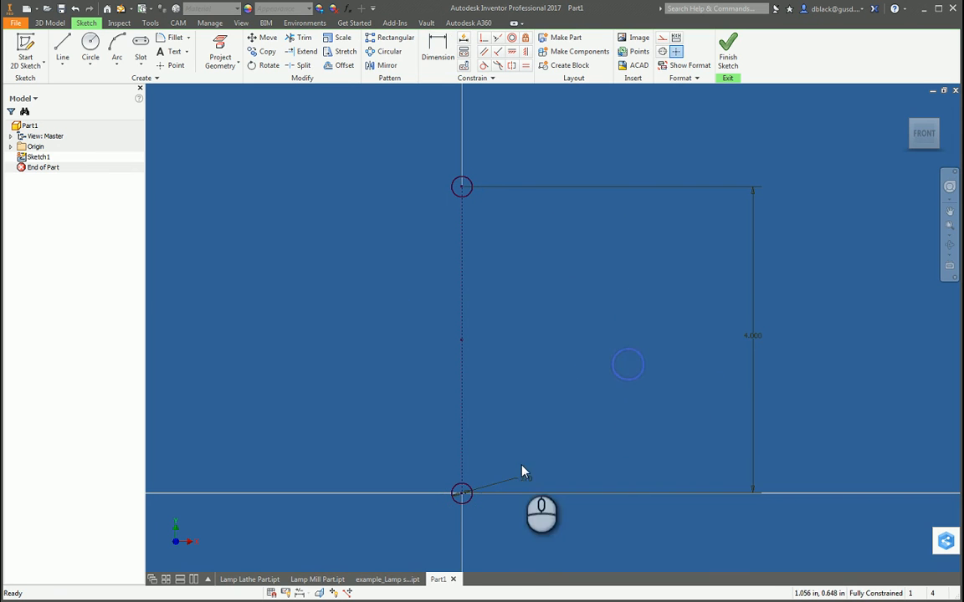
pyautogui.scroll(3, 461, 496)
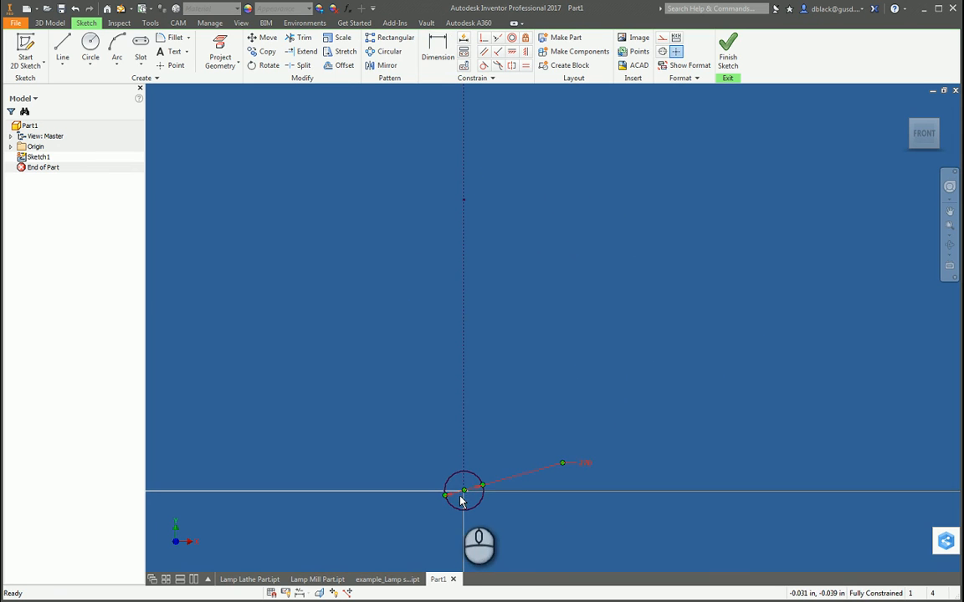
pyautogui.click(587, 465)
pyautogui.press('Delete')
pyautogui.scroll(-3, 588, 470)
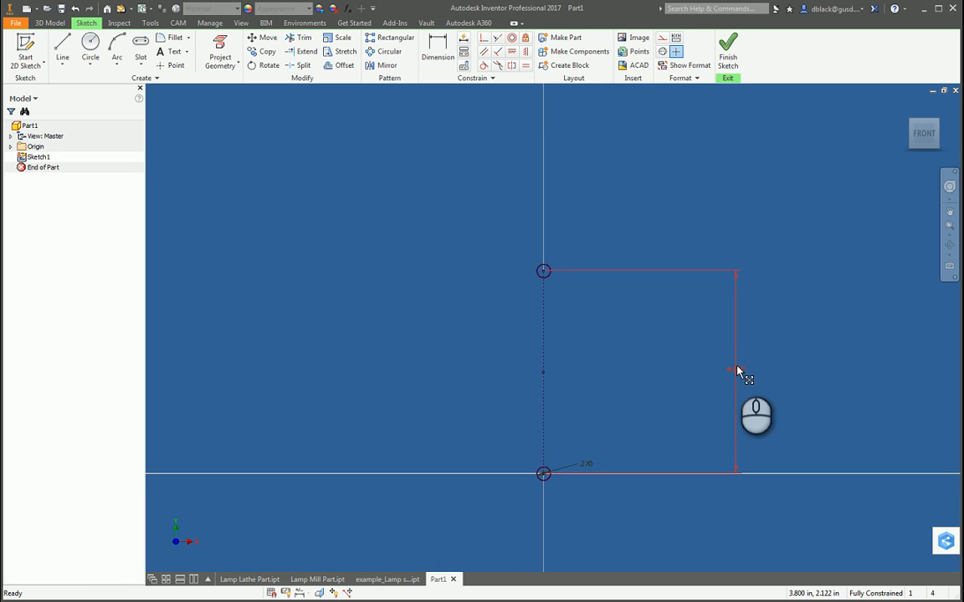
pyautogui.scroll(-2, 630, 355)
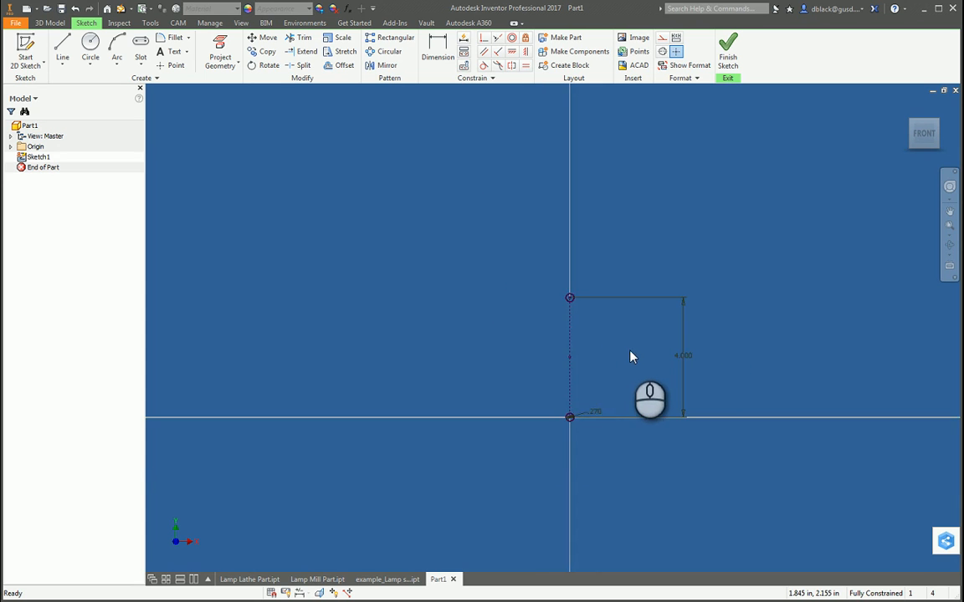
# Step: Draw a concentric outer circle about 0.63 in in diameter around the upper hole and another around the lower hole
pyautogui.scroll(3, 628, 344)
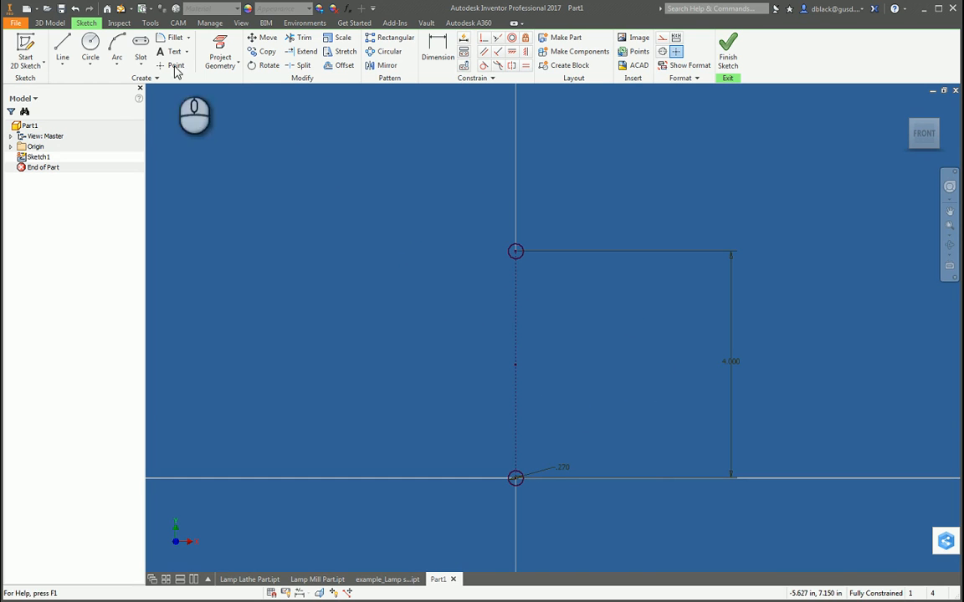
pyautogui.click(90, 46)
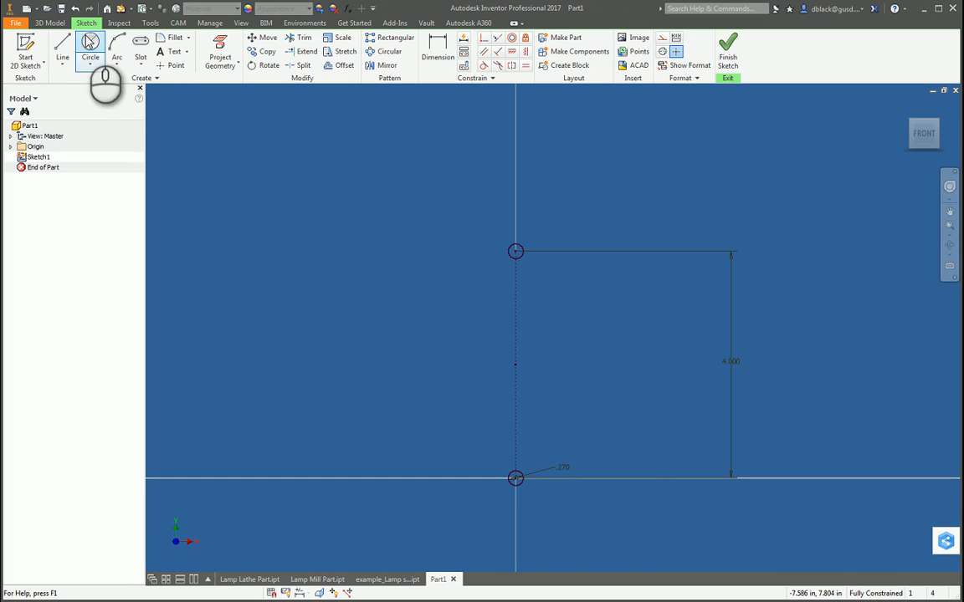
pyautogui.click(516, 251)
pyautogui.click(518, 235)
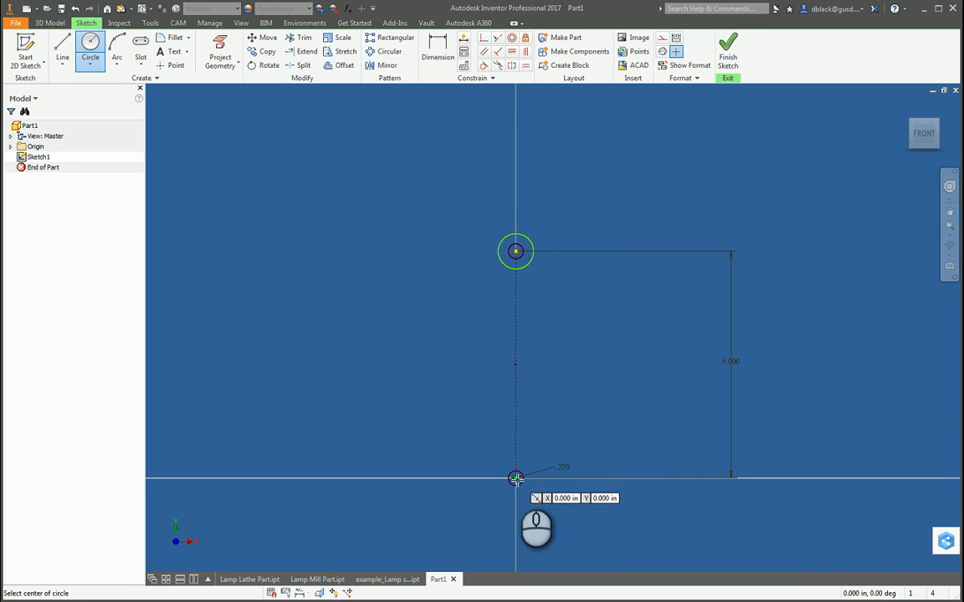
pyautogui.click(515, 478)
pyautogui.click(516, 497)
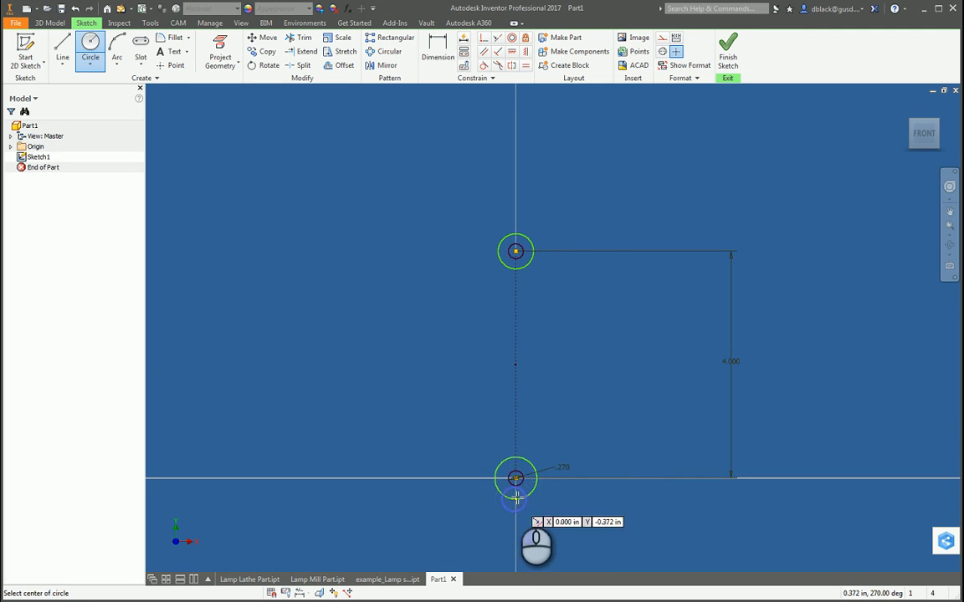
# Step: Apply an Equal constraint between the upper and lower outer circles
pyautogui.click(526, 65)
pyautogui.click(522, 235)
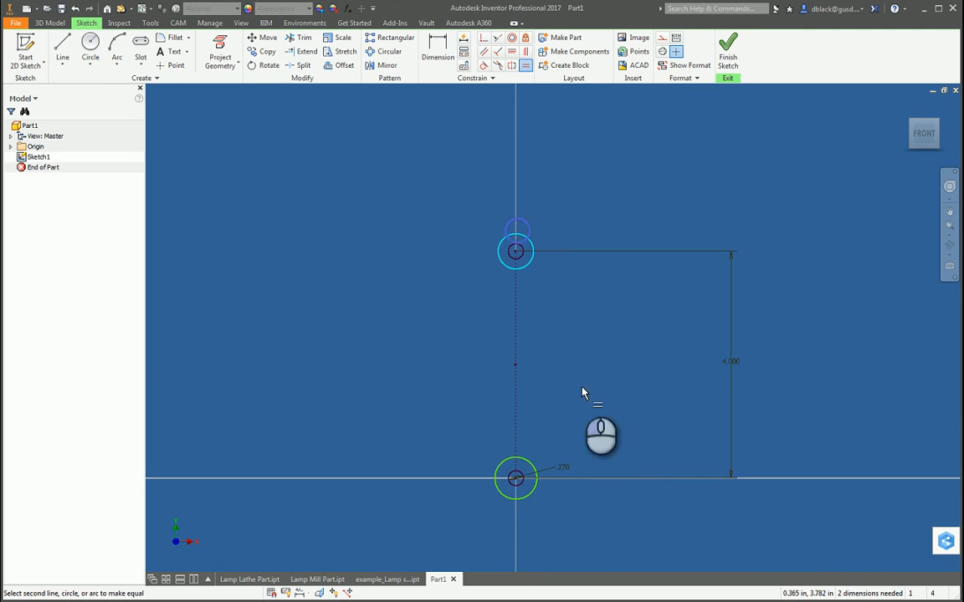
pyautogui.click(527, 463)
pyautogui.press('Escape')
# Step: Dimension the upper outer circle's diameter as 0.625 in
pyautogui.press('d')
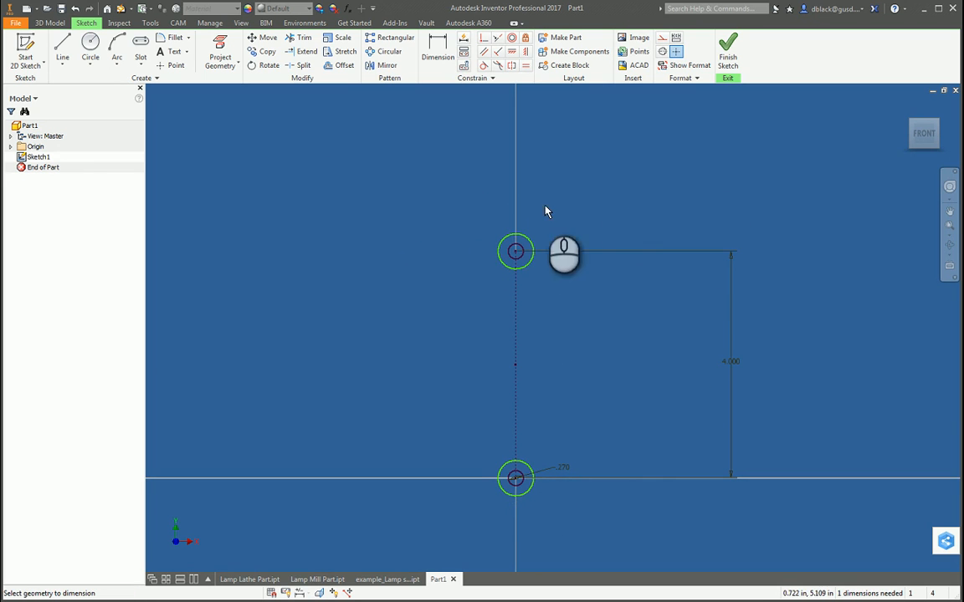
pyautogui.click(526, 239)
pyautogui.click(553, 224)
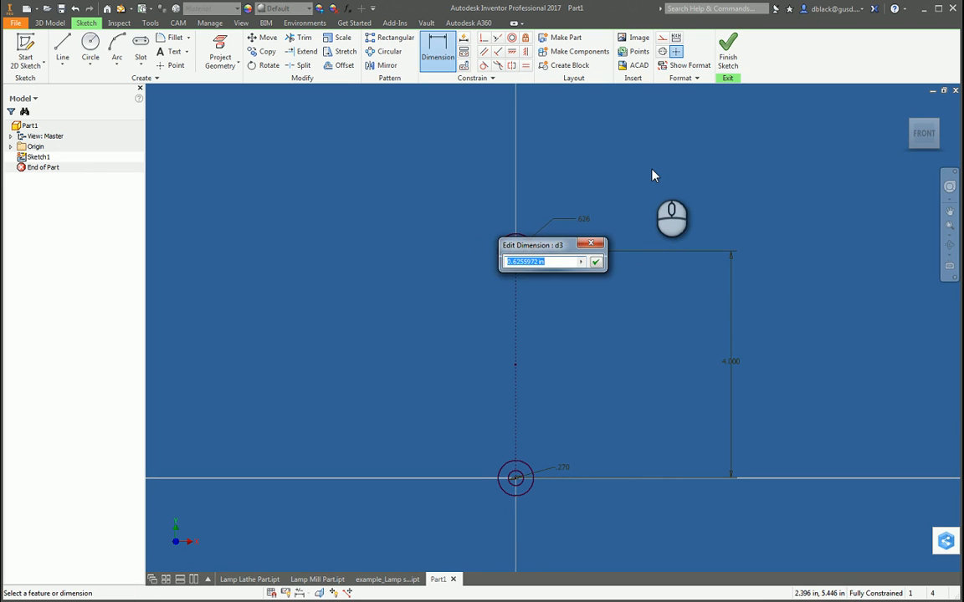
pyautogui.write('.625')
pyautogui.press('Return')
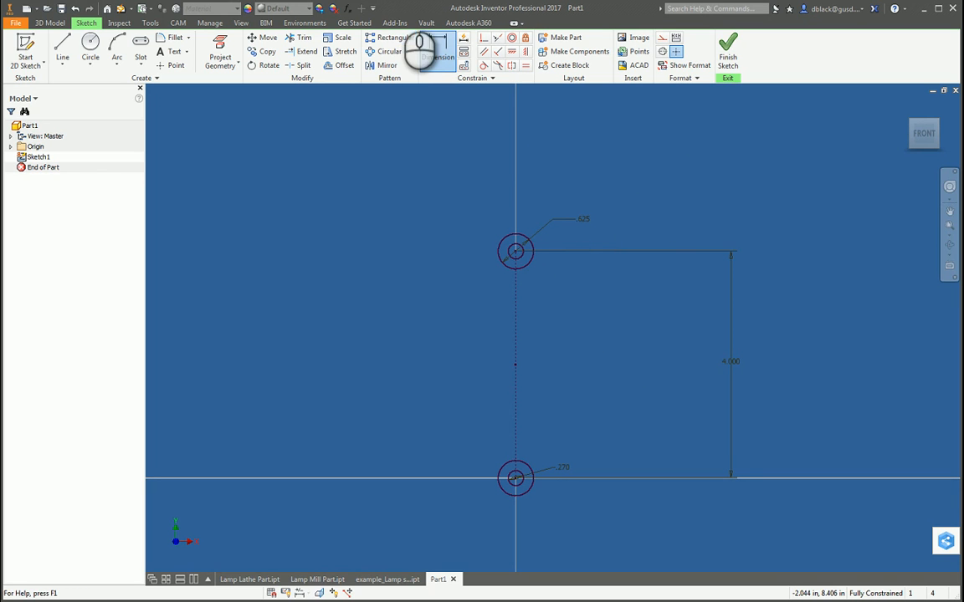
# Step: Draw a line about 2.1 in long from the upper-left edge of the upper outer circle, sloping down and outward to the left
pyautogui.click(67, 48)
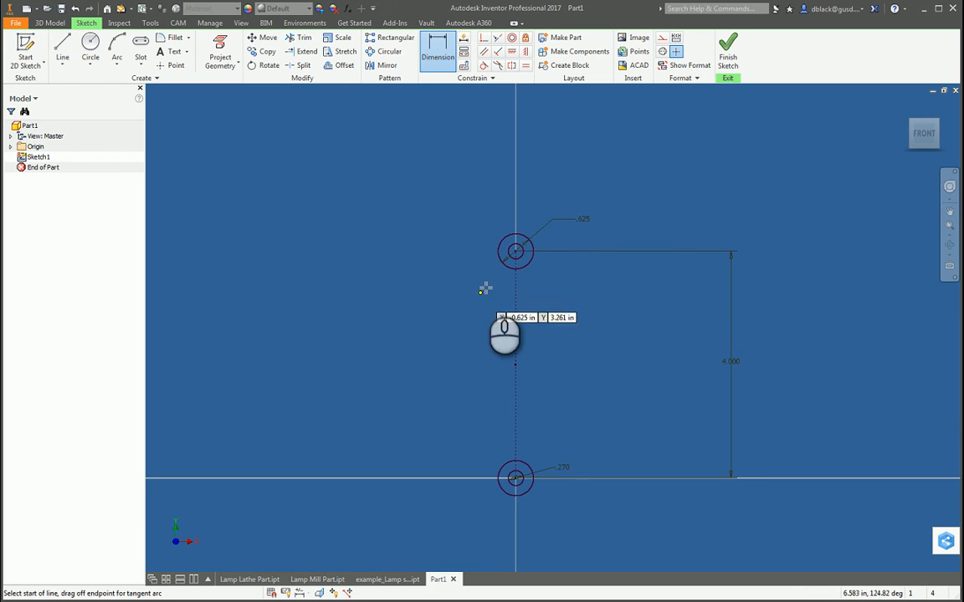
pyautogui.scroll(-3, 485, 286)
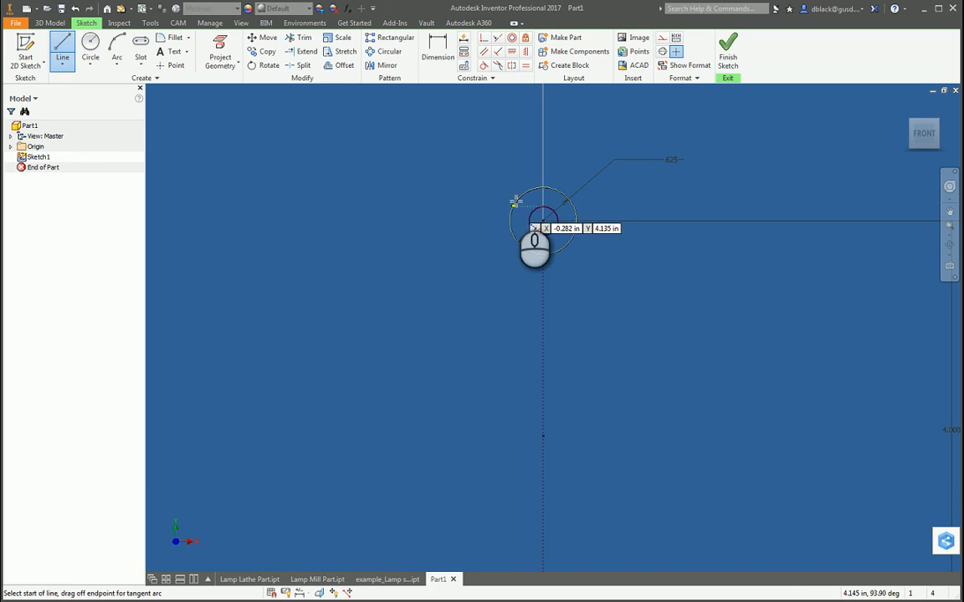
pyautogui.scroll(-2, 517, 199)
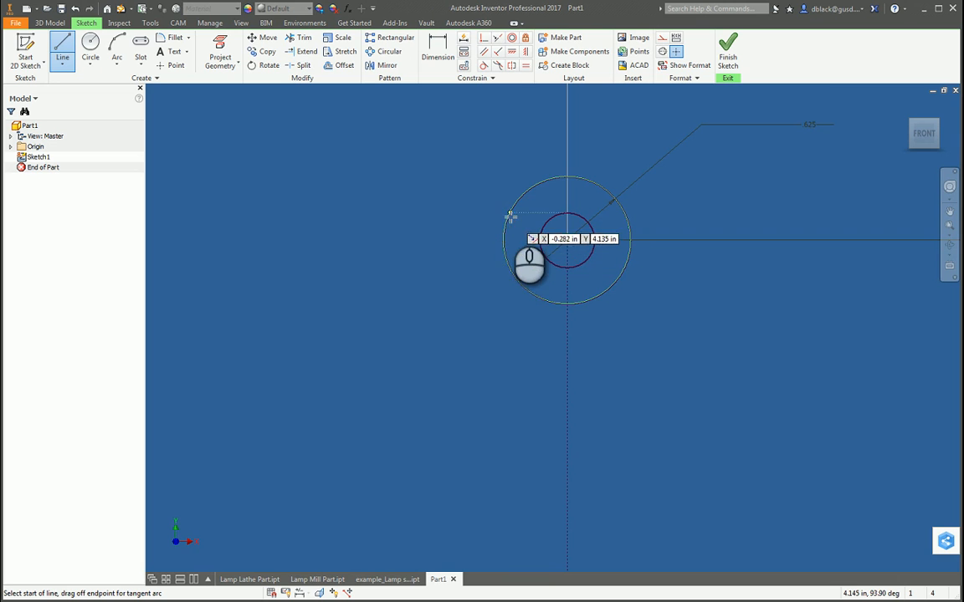
pyautogui.scroll(3, 511, 215)
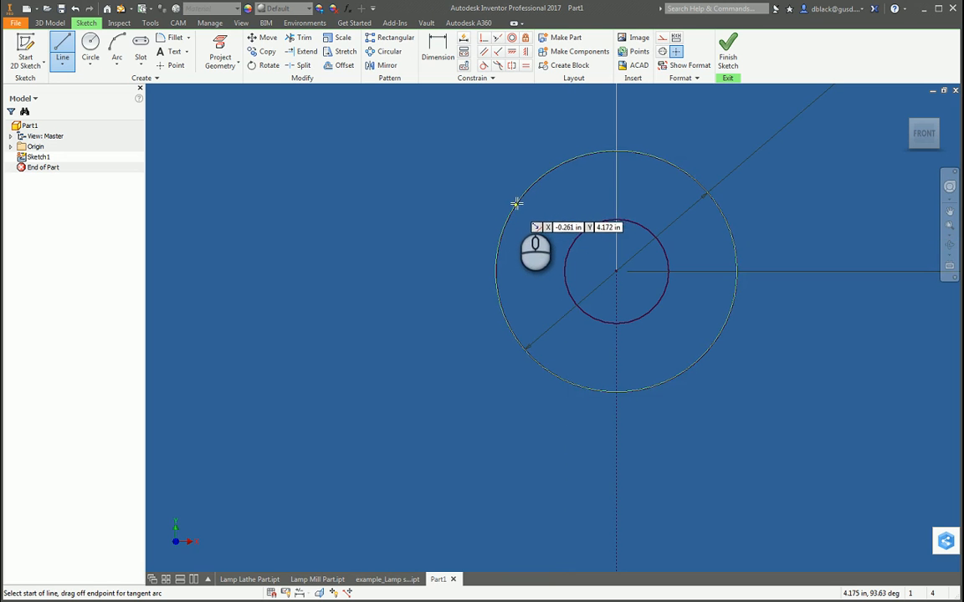
pyautogui.click(523, 195)
pyautogui.scroll(-10, 436, 301)
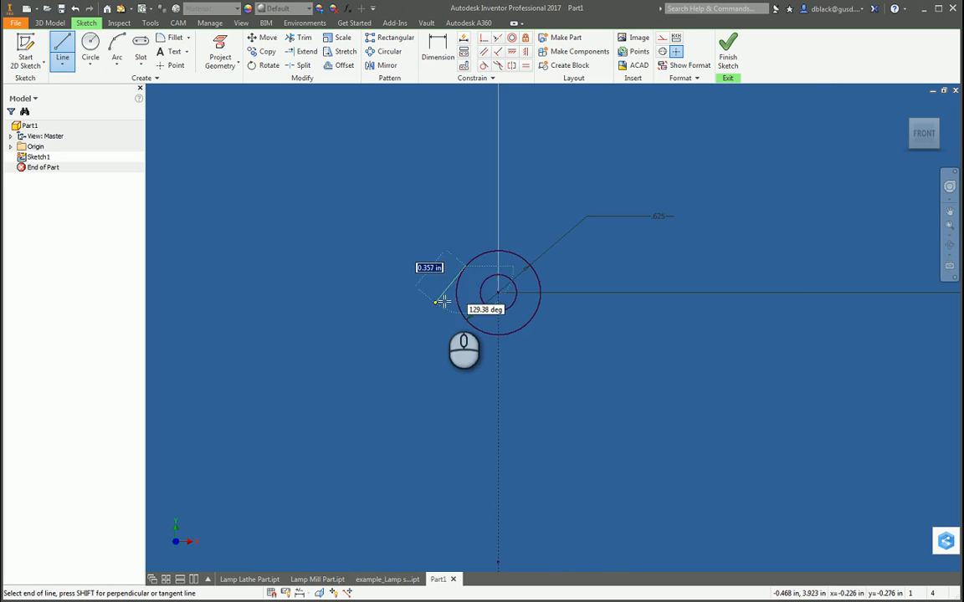
pyautogui.click(407, 425)
# Step: Continue the left-hand profile with a line about 3 in long, sloping inward to a point below and left of the lower outer circle
pyautogui.scroll(5, 431, 523)
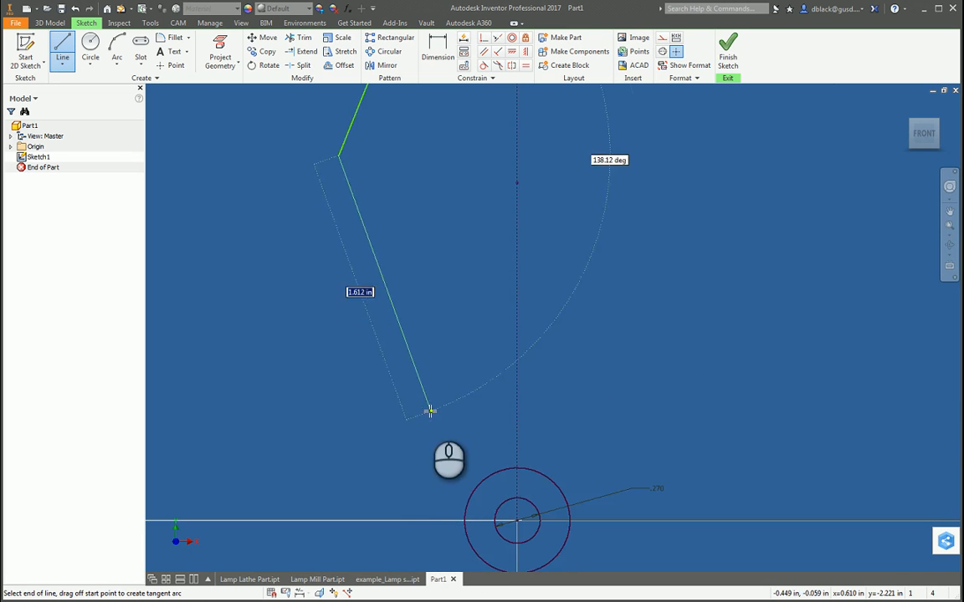
pyautogui.scroll(-4, 422, 393)
pyautogui.scroll(10, 437, 209)
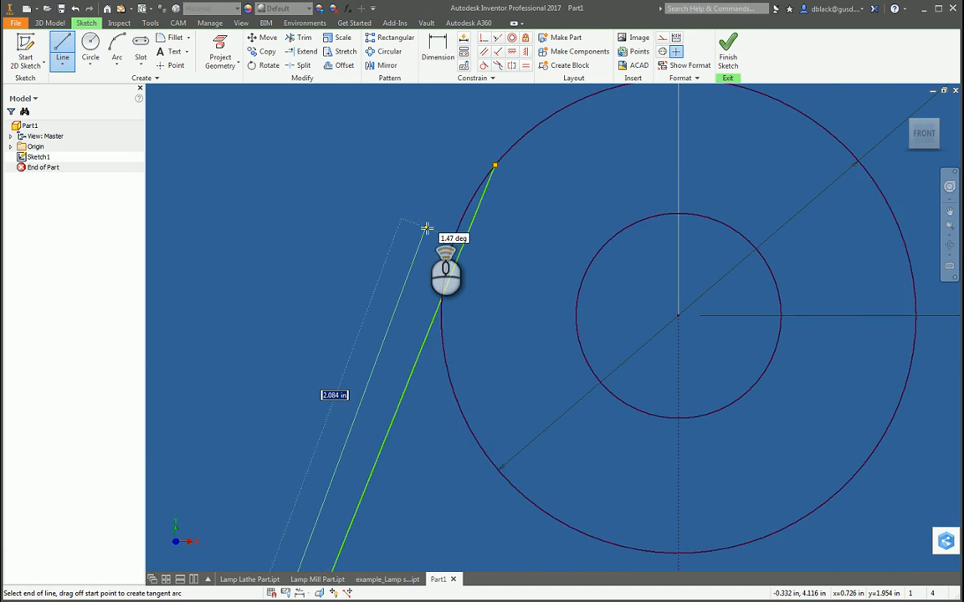
pyautogui.scroll(-10, 427, 225)
pyautogui.scroll(6, 422, 390)
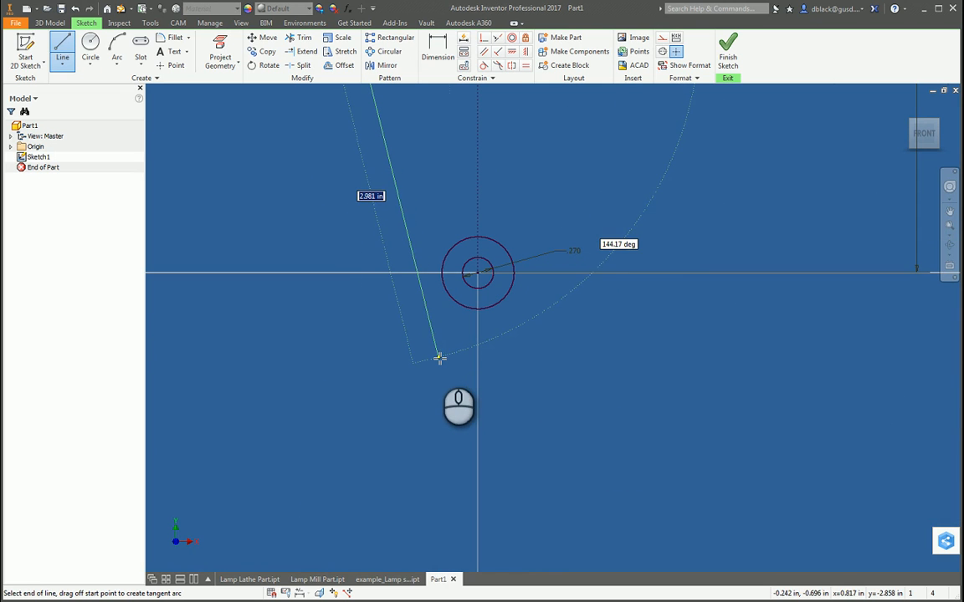
pyautogui.click(440, 358)
pyautogui.press('Escape')
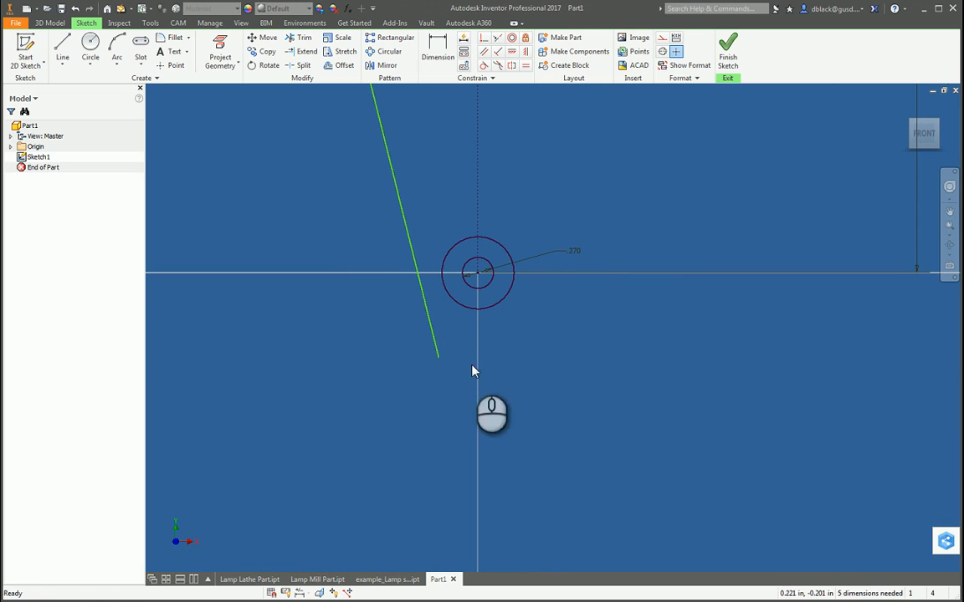
# Step: Draw two connected lines right of the centerline, from below the lower circle out to a bend and back in above the upper circle
pyautogui.scroll(-4, 455, 421)
pyautogui.scroll(5, 456, 387)
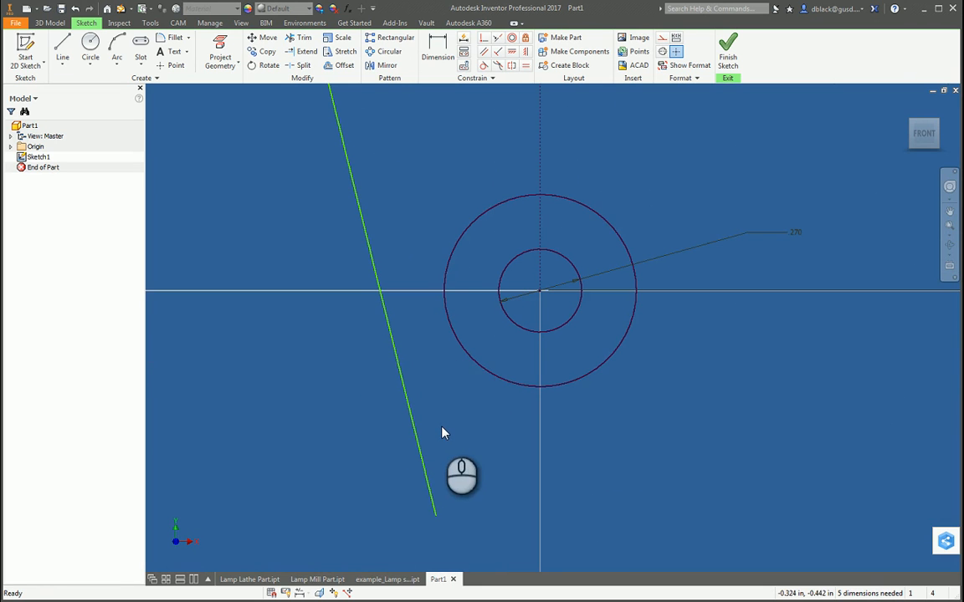
pyautogui.scroll(-5, 443, 433)
pyautogui.click(62, 46)
pyautogui.scroll(-2, 586, 404)
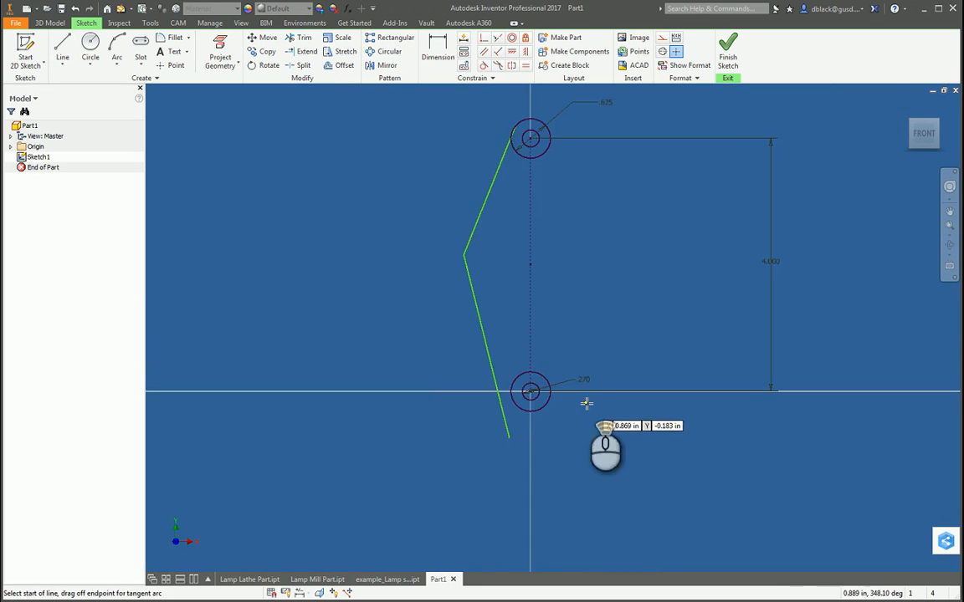
pyautogui.scroll(-2, 508, 447)
pyautogui.click(542, 456)
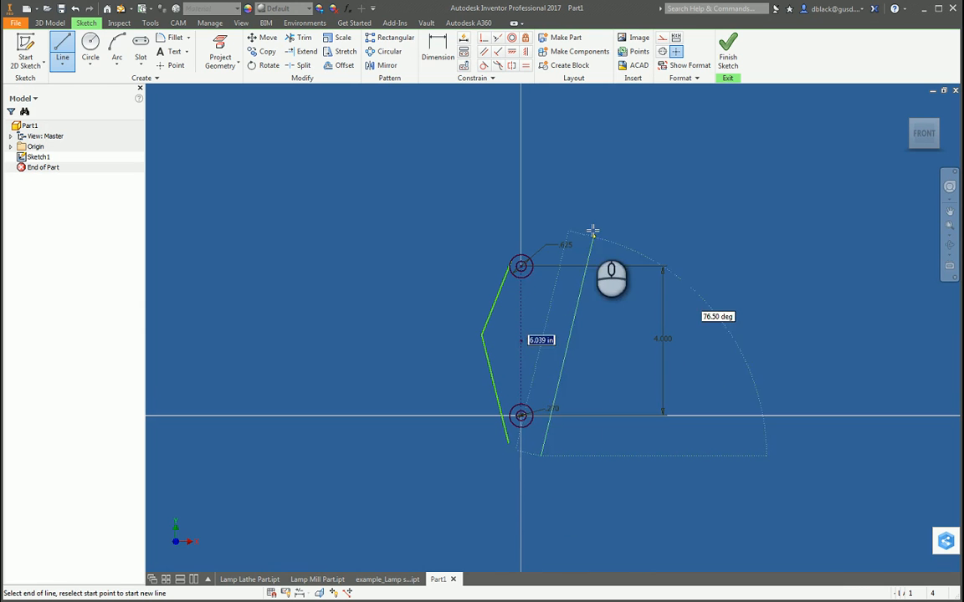
pyautogui.click(592, 316)
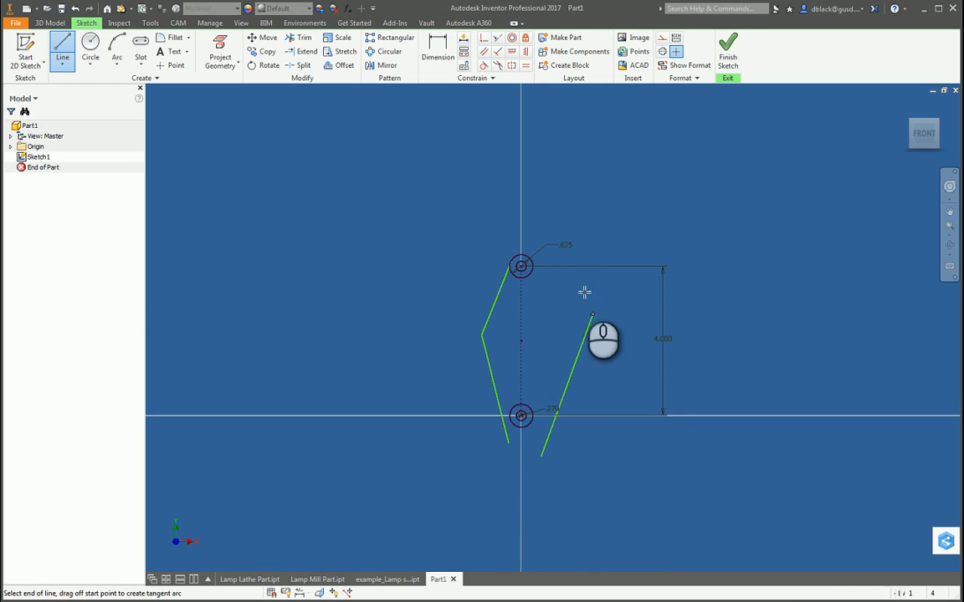
pyautogui.click(537, 242)
pyautogui.press('Escape')
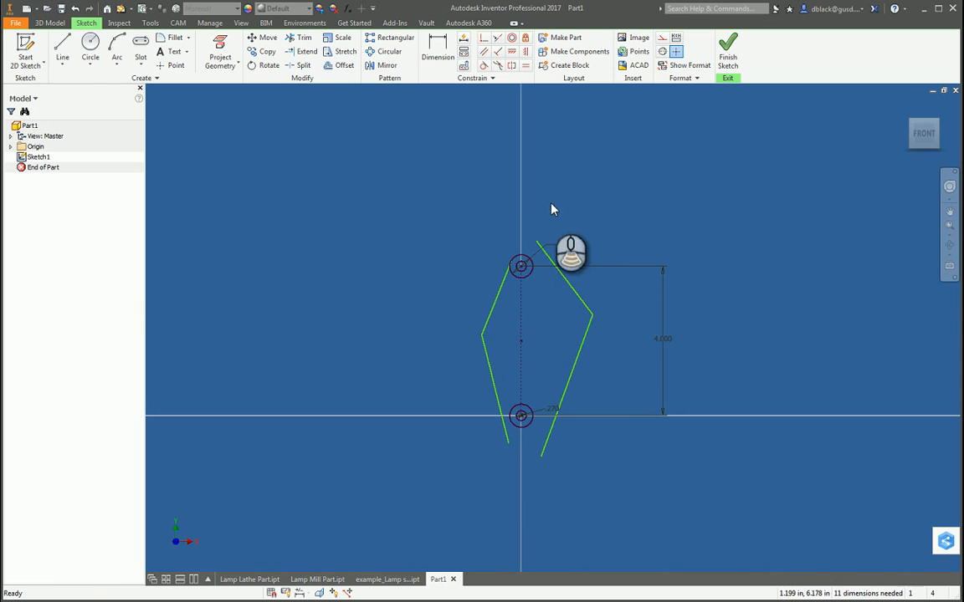
# Step: Make the upper-left profile line tangent to the upper outer circle
pyautogui.scroll(3, 552, 209)
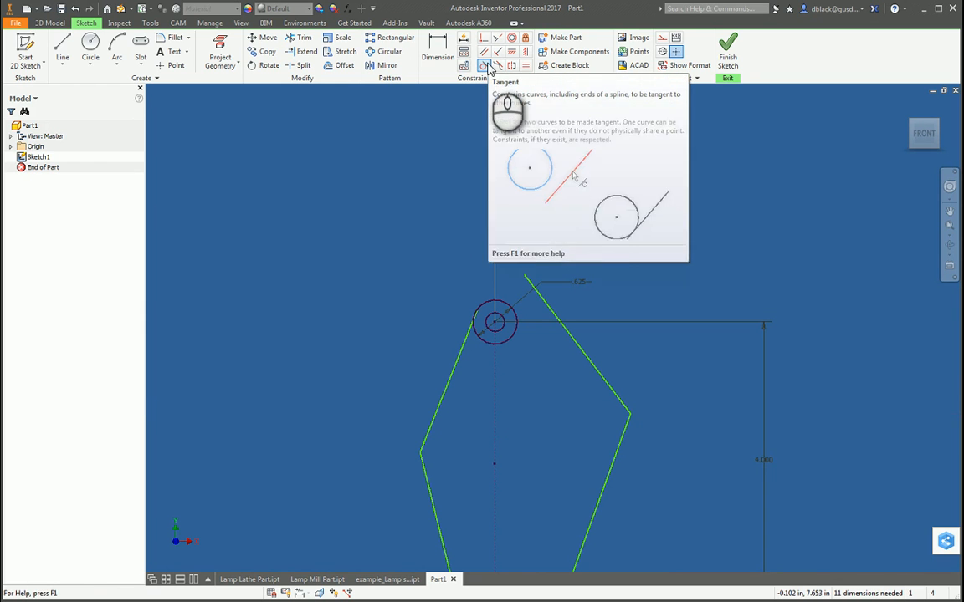
pyautogui.click(484, 67)
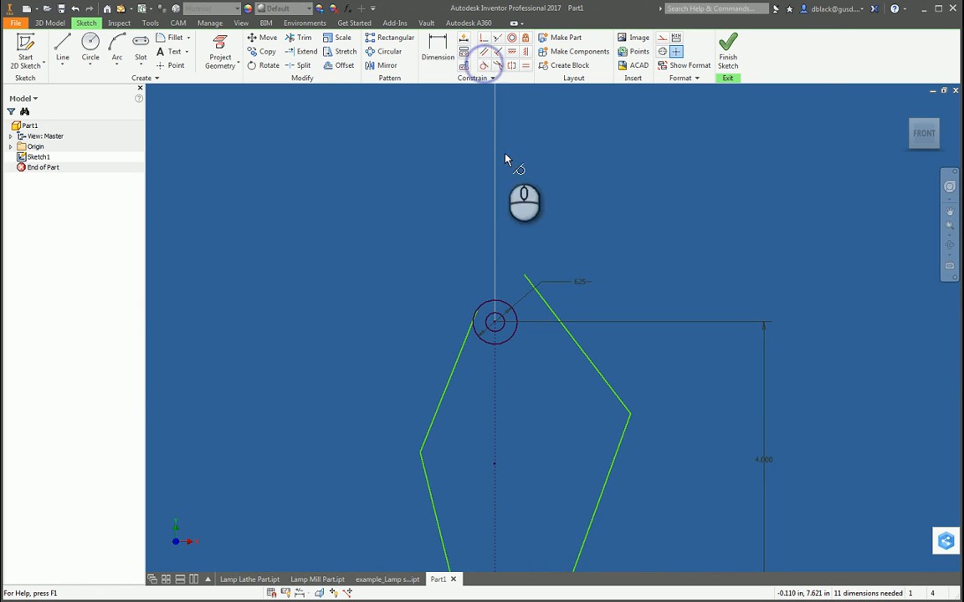
pyautogui.scroll(5, 473, 322)
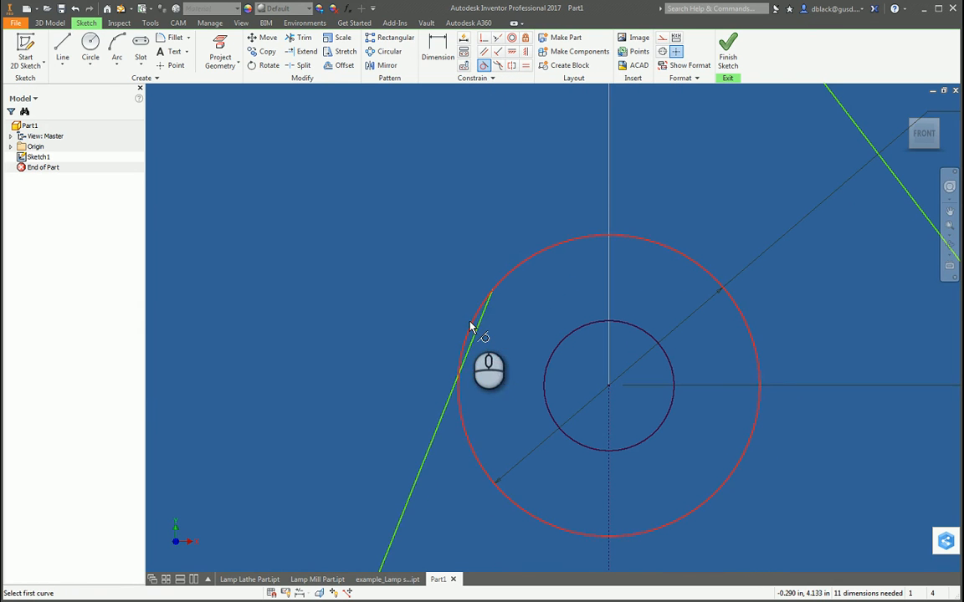
pyautogui.click(452, 401)
pyautogui.scroll(4, 489, 326)
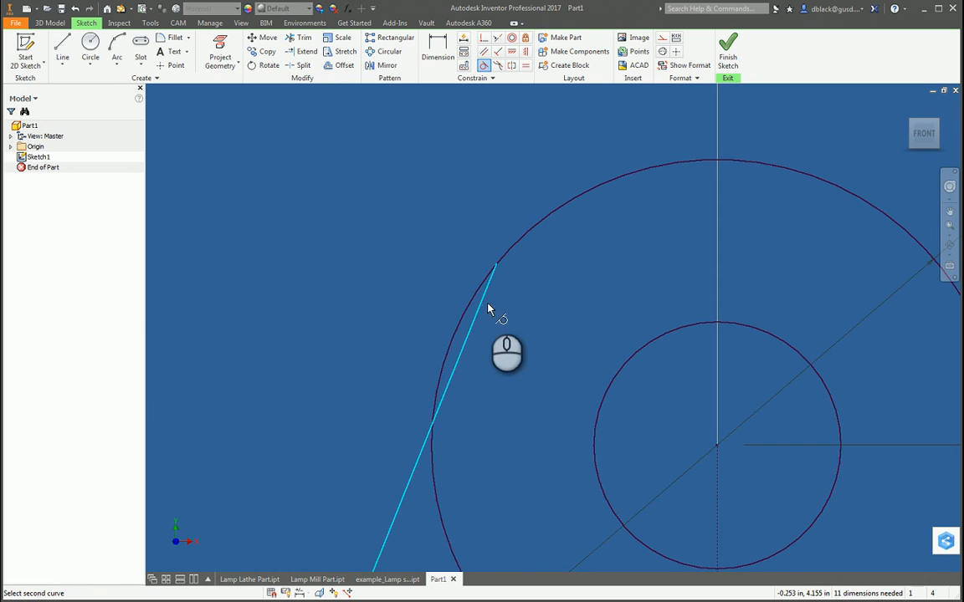
pyautogui.click(516, 254)
pyautogui.scroll(-3, 538, 318)
pyautogui.scroll(5, 486, 328)
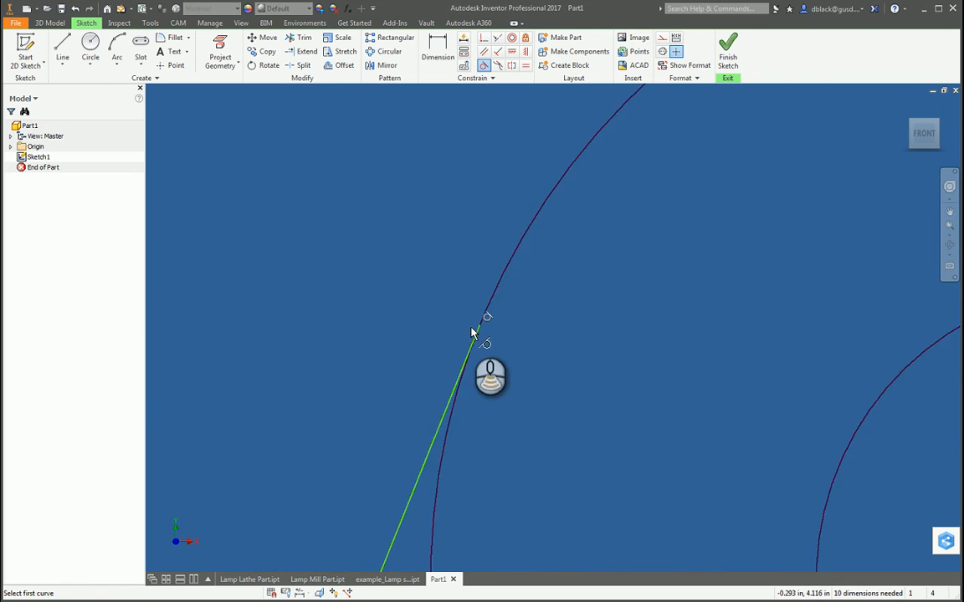
# Step: Examine up close the tangent contact between the upper-left profile line and the upper outer circle
pyautogui.scroll(3, 473, 333)
pyautogui.scroll(-1, 570, 303)
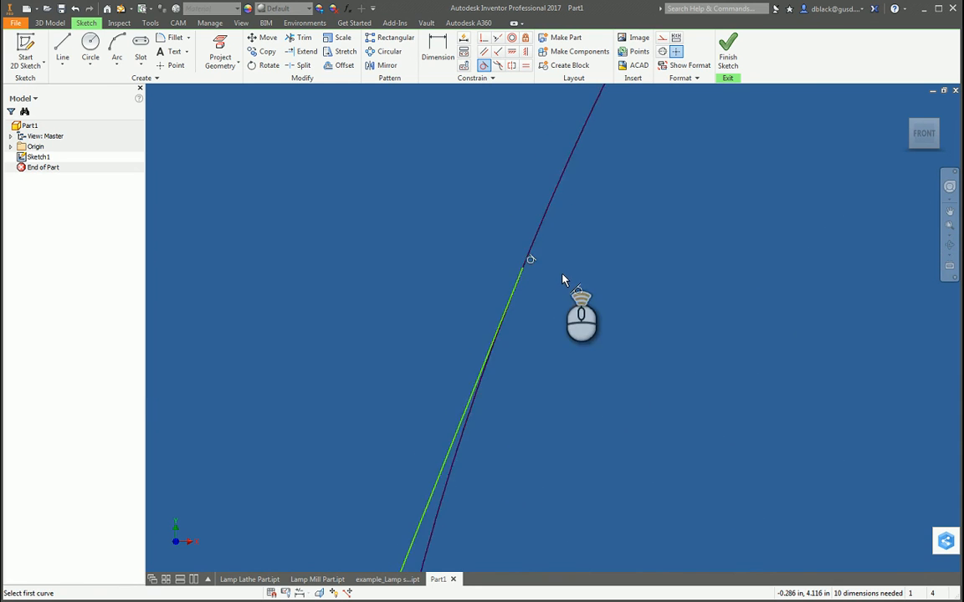
pyautogui.scroll(1, 562, 280)
pyautogui.scroll(-3, 519, 288)
pyautogui.scroll(5, 545, 240)
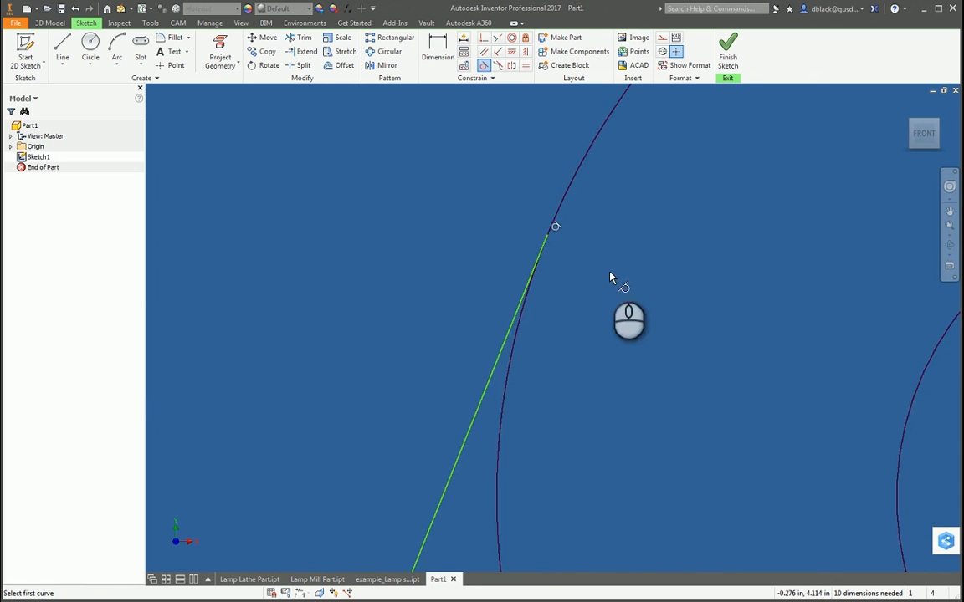
pyautogui.scroll(-5, 611, 279)
pyautogui.scroll(5, 574, 299)
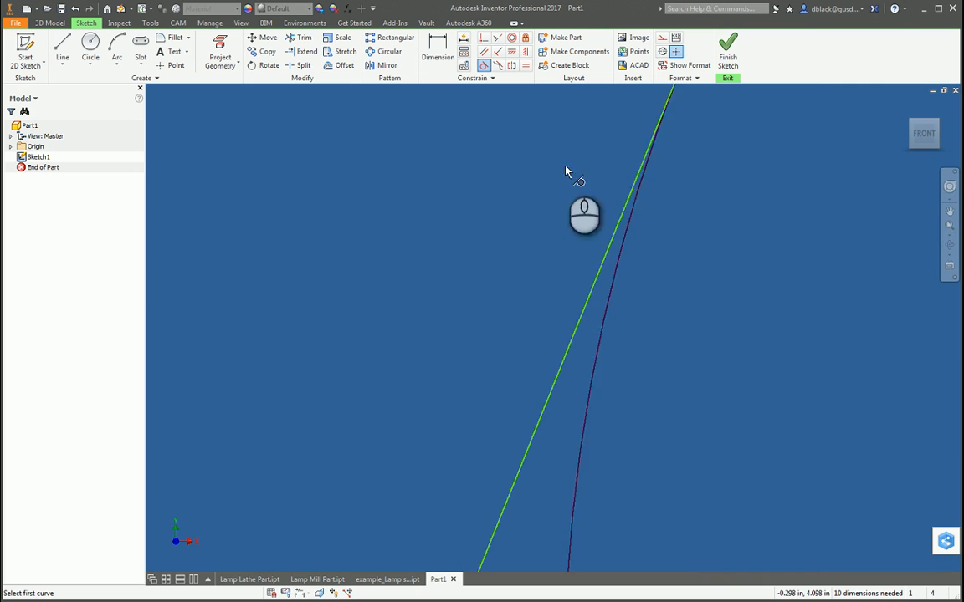
pyautogui.scroll(-3, 536, 201)
pyautogui.scroll(-2, 527, 216)
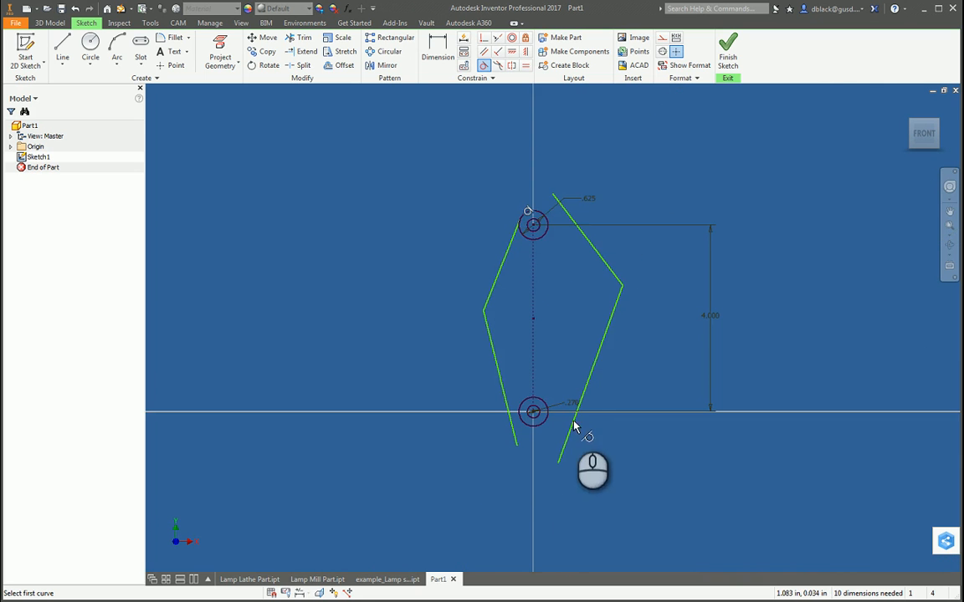
# Step: Make the lower-left profile line tangent to the lower outer circle
pyautogui.scroll(3, 535, 431)
pyautogui.scroll(2, 509, 402)
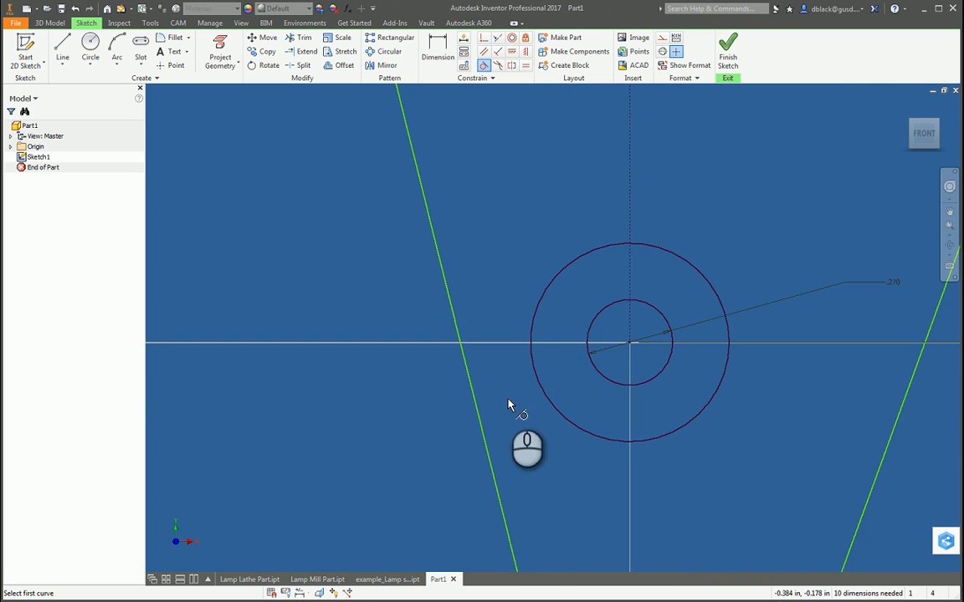
pyautogui.click(470, 372)
pyautogui.click(538, 382)
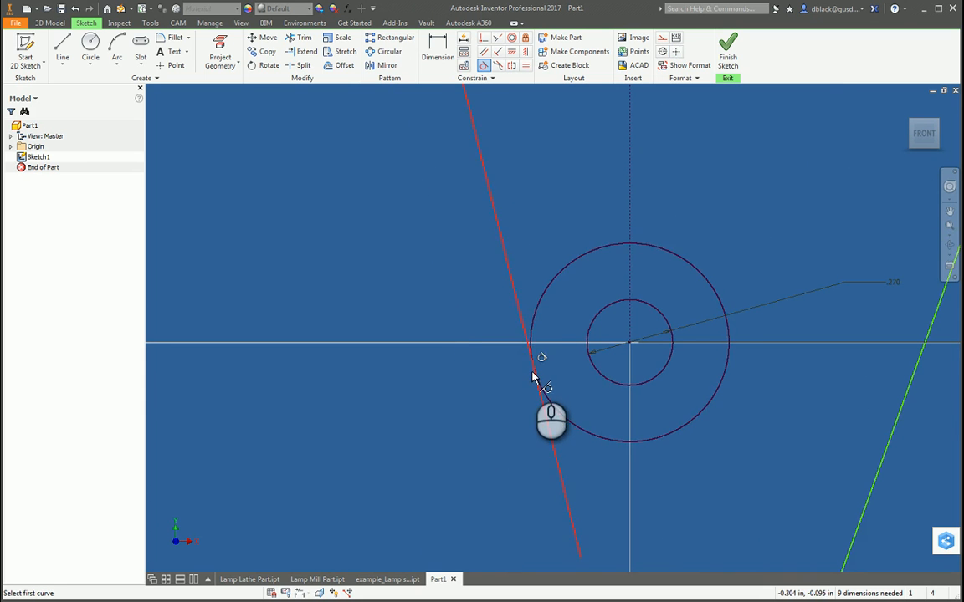
# Step: Make the lower-right profile line tangent to the lower outer circle
pyautogui.scroll(-2, 481, 400)
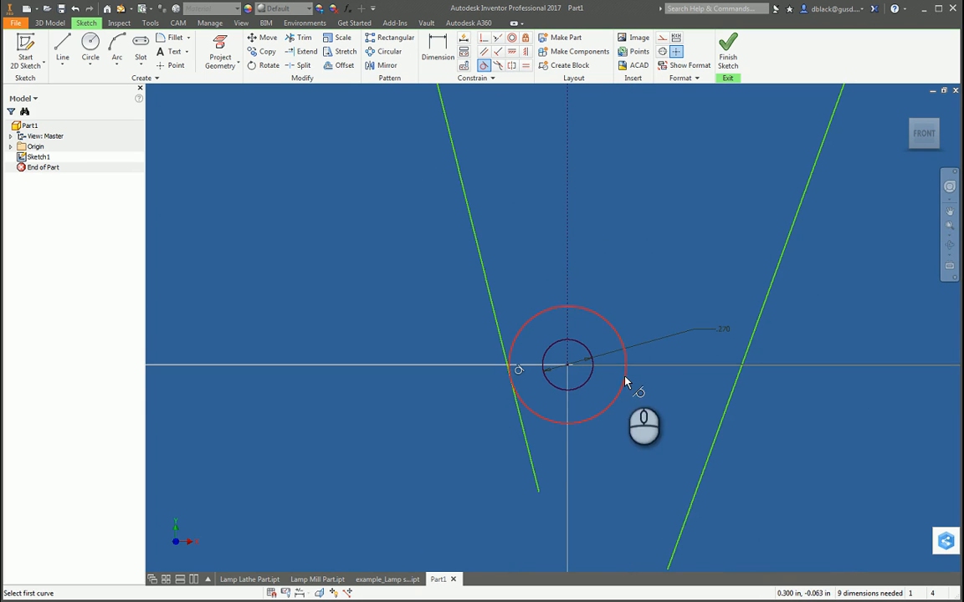
pyautogui.scroll(-3, 636, 393)
pyautogui.scroll(3, 641, 418)
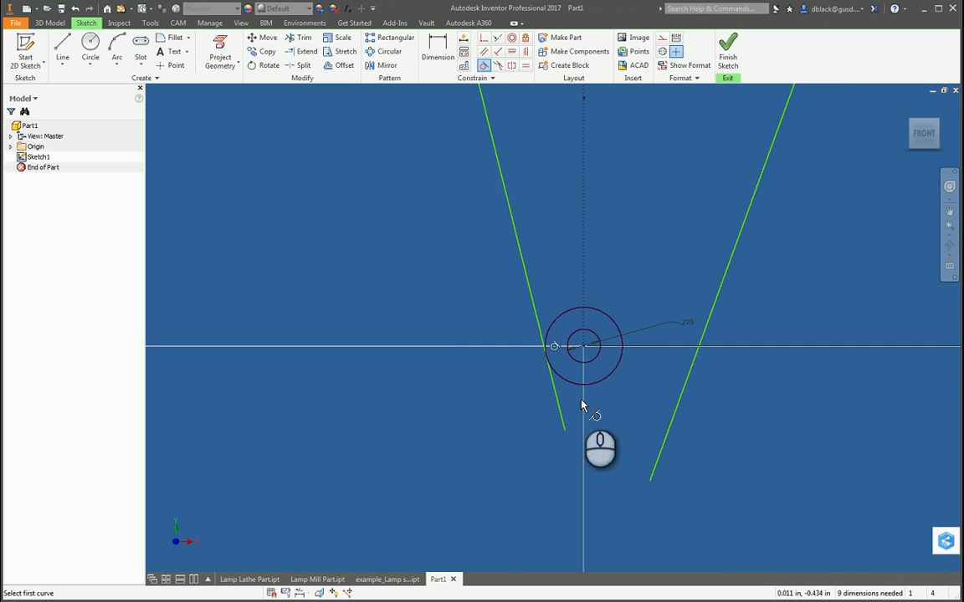
pyautogui.scroll(3, 583, 406)
pyautogui.scroll(-2, 667, 436)
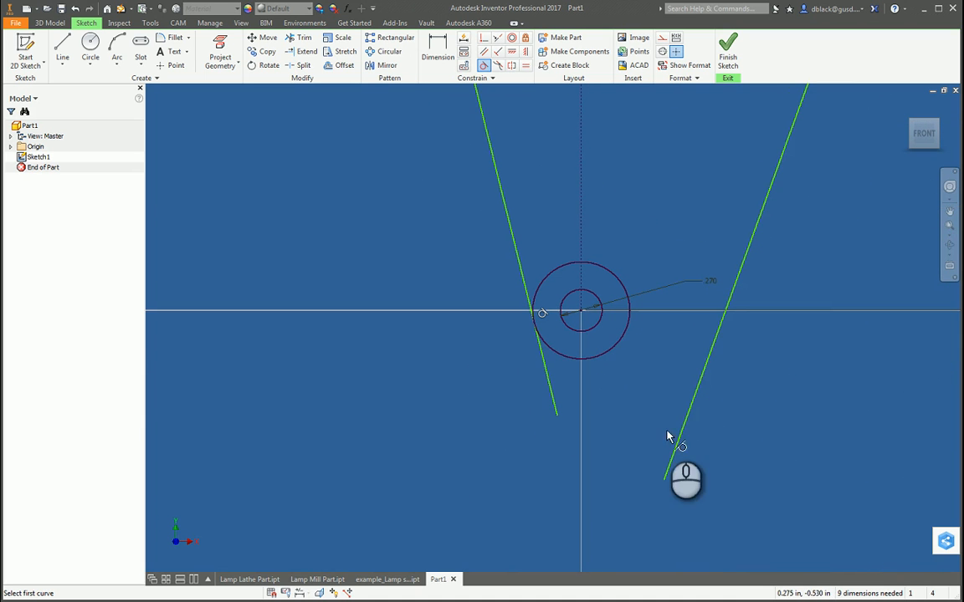
pyautogui.click(678, 442)
pyautogui.click(624, 343)
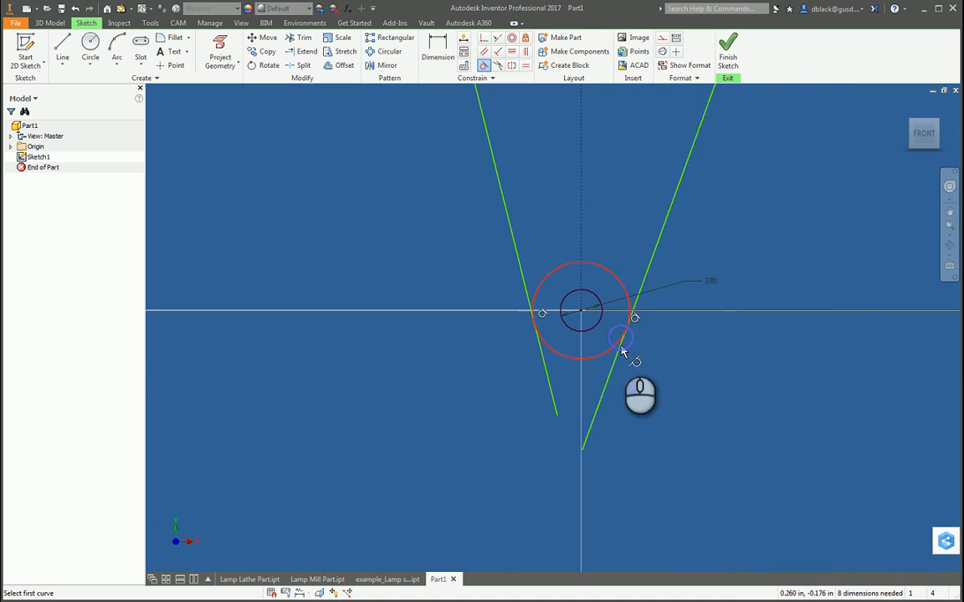
# Step: Make the upper-right profile line tangent to the upper outer circle
pyautogui.scroll(-2, 603, 402)
pyautogui.click(615, 164)
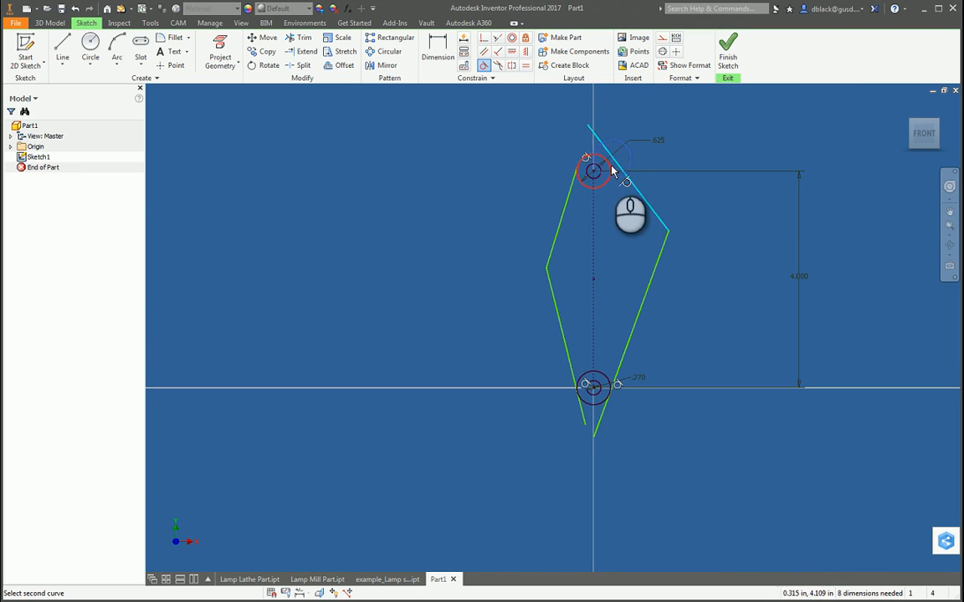
pyautogui.click(603, 154)
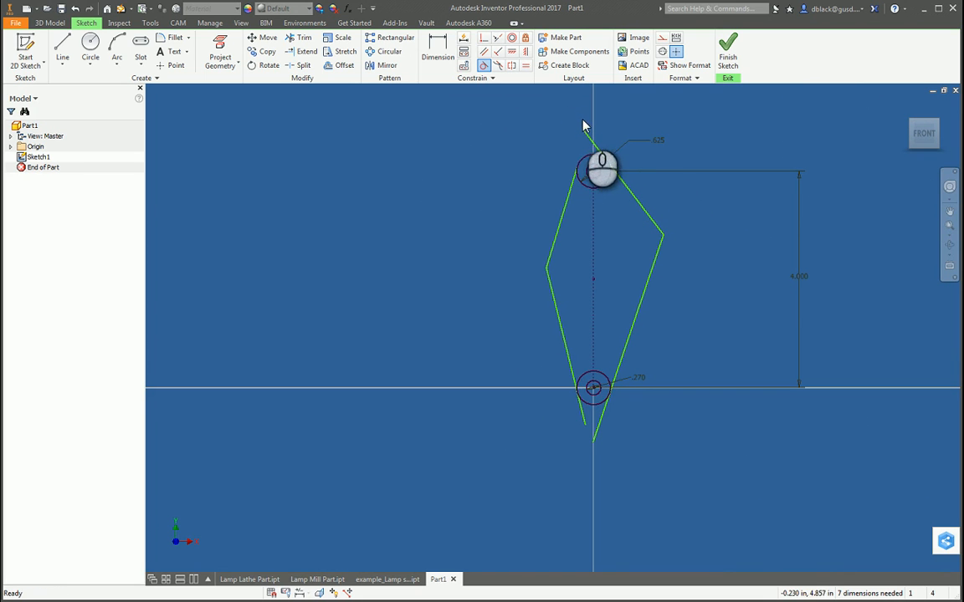
# Step: Trim the overhanging line ends above the upper outer circle and on both sides below the lower outer circle
pyautogui.click(303, 39)
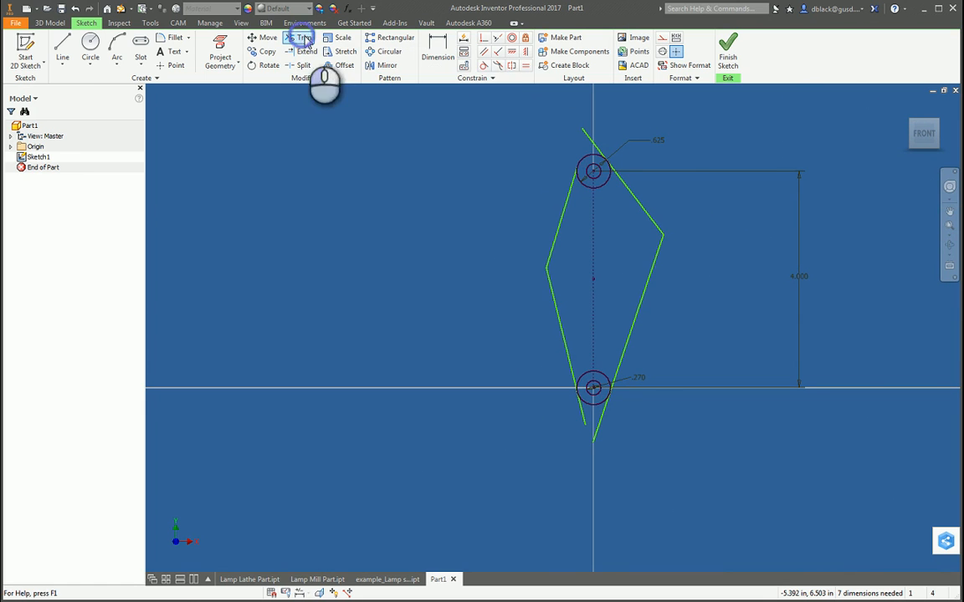
pyautogui.click(592, 148)
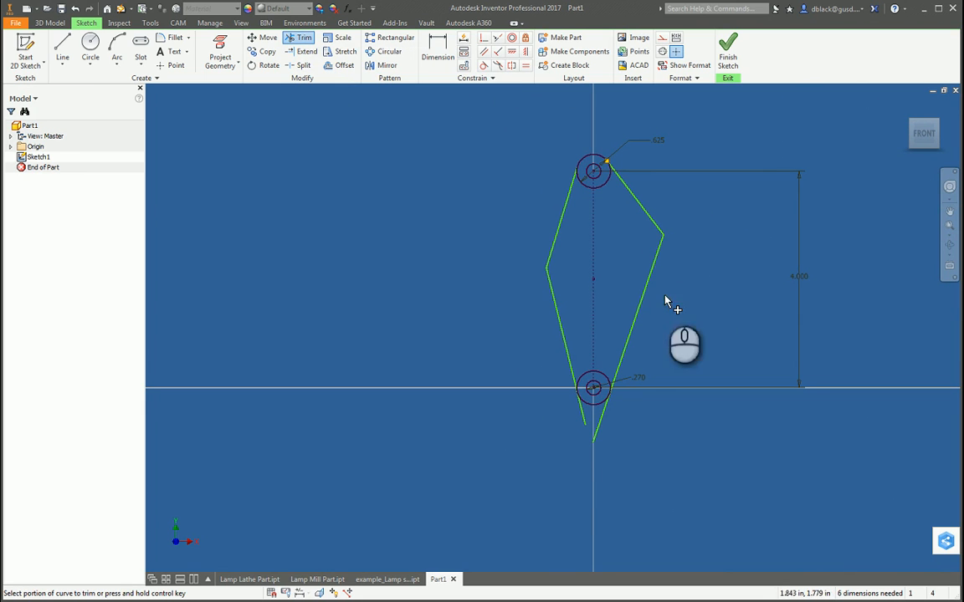
pyautogui.click(600, 430)
pyautogui.click(589, 417)
pyautogui.press('Escape')
# Step: Pull both profile bends inward toward the centerline to narrow the arm outline
pyautogui.scroll(3, 699, 231)
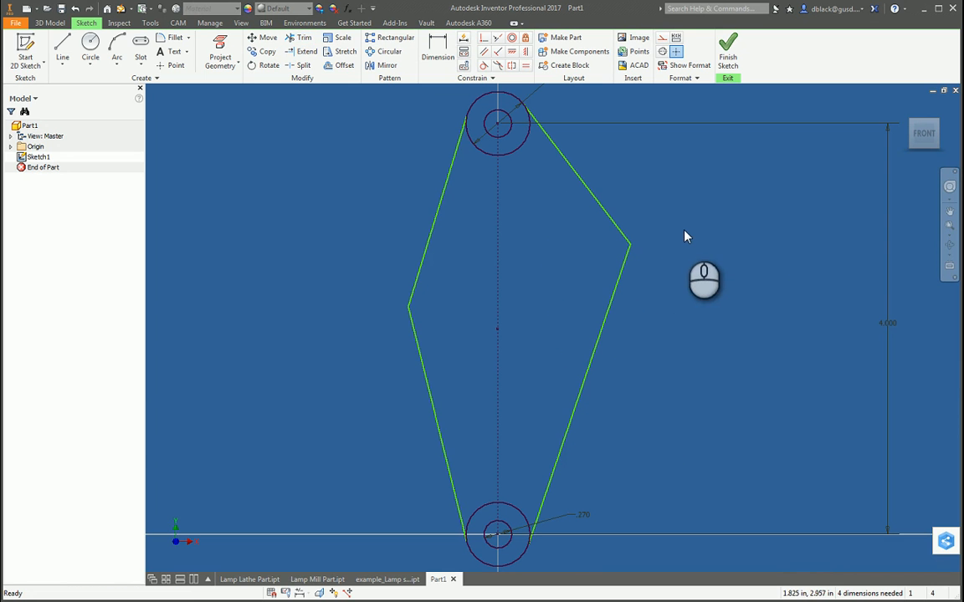
pyautogui.moveTo(409, 310)
pyautogui.mouseDown()
pyautogui.moveTo(446, 355)
pyautogui.moveTo(435, 295)
pyautogui.mouseUp()
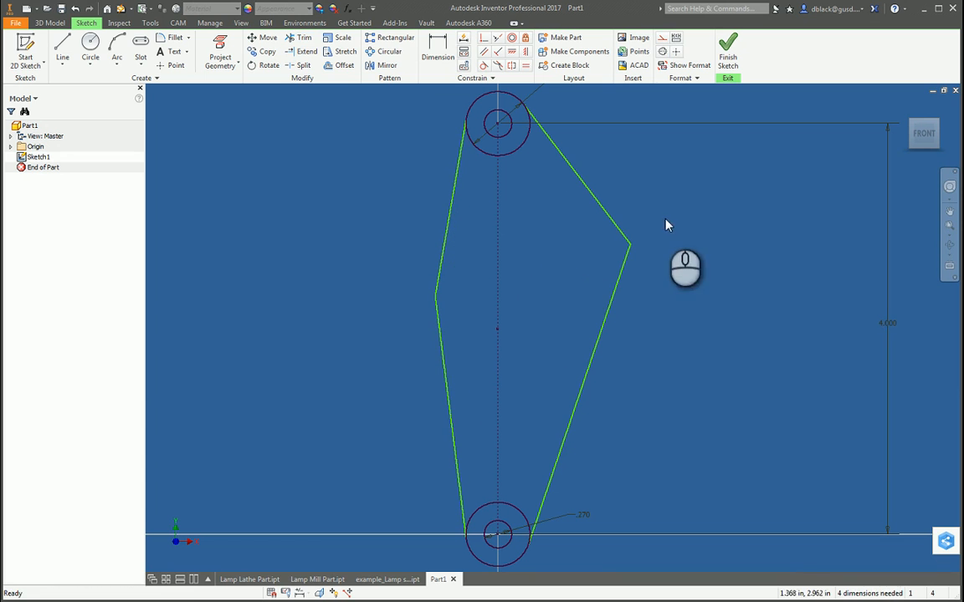
pyautogui.moveTo(631, 248)
pyautogui.mouseDown()
pyautogui.moveTo(562, 269)
pyautogui.moveTo(554, 285)
pyautogui.mouseUp()
pyautogui.scroll(3, 481, 138)
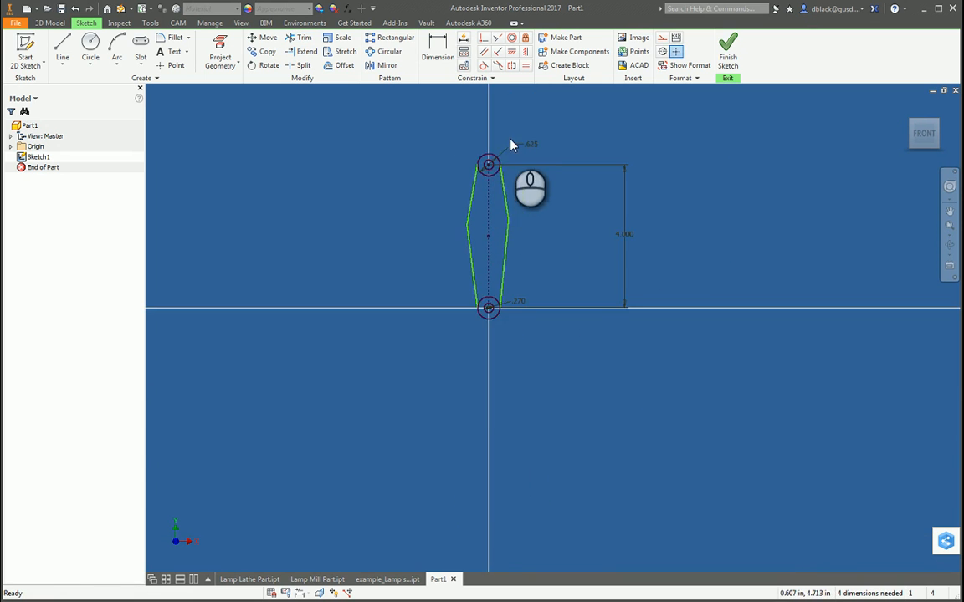
# Step: Shift the left bend slightly outward and the right bend slightly down and outward
pyautogui.scroll(-5, 514, 151)
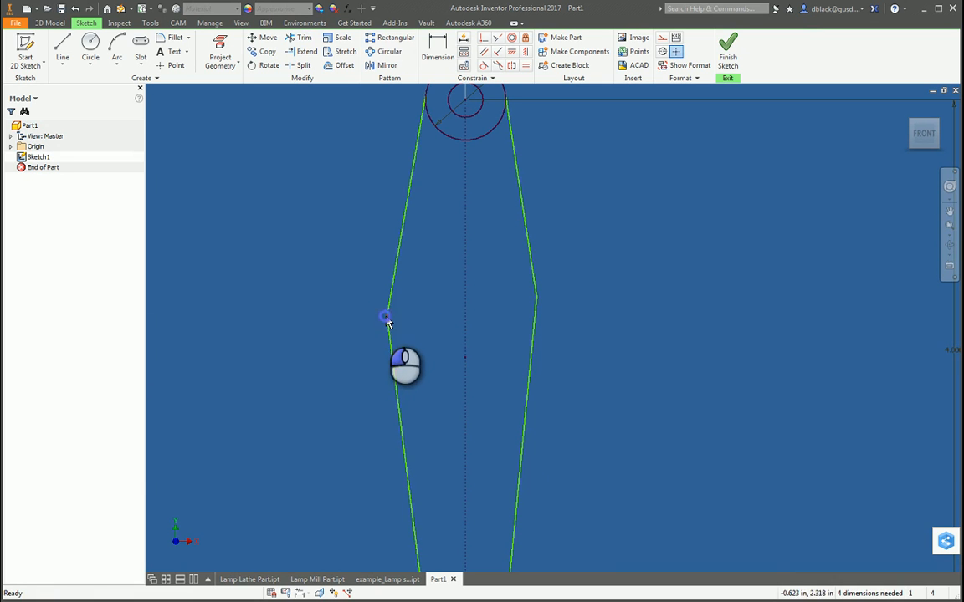
pyautogui.moveTo(387, 319); pyautogui.dragTo(373, 316)
pyautogui.moveTo(538, 300); pyautogui.dragTo(544, 322)
# Step: Stagger the bends by lowering the left one toward the lower circle and raising the right one toward the upper circle
pyautogui.scroll(3, 535, 316)
pyautogui.scroll(-3, 446, 322)
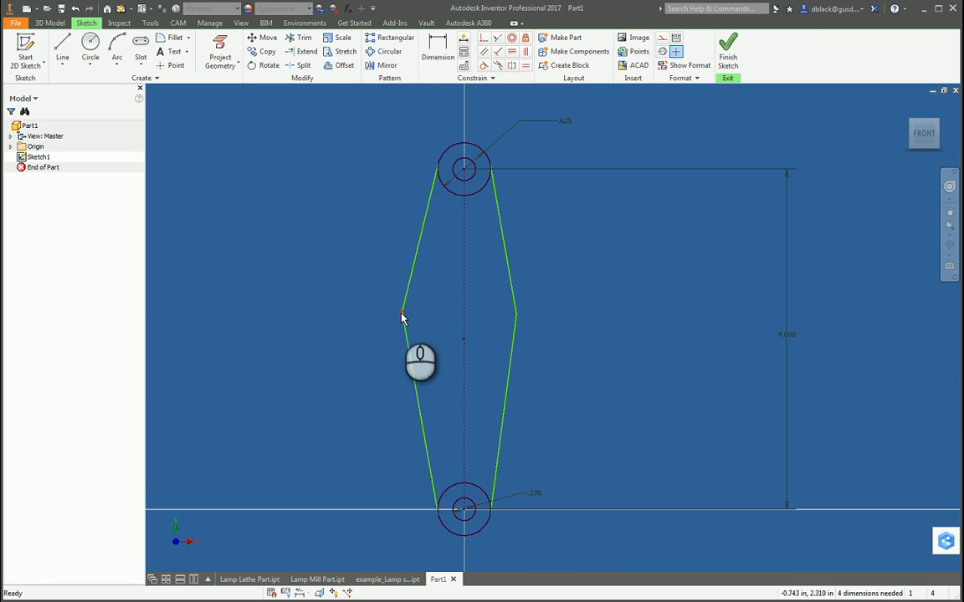
pyautogui.moveTo(402, 318); pyautogui.dragTo(423, 405)
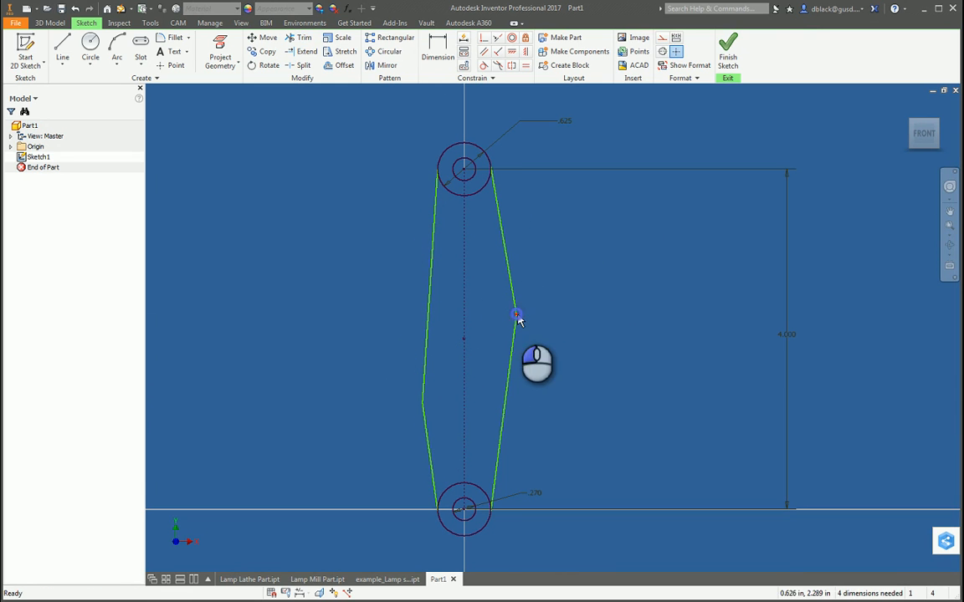
pyautogui.moveTo(518, 318); pyautogui.dragTo(511, 240)
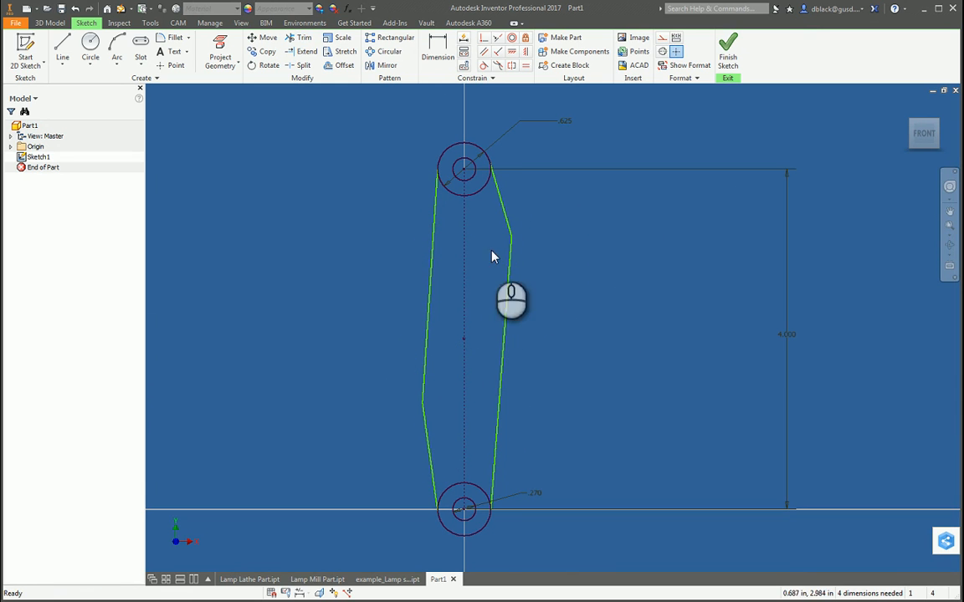
# Step: Try a bent arm outline by moving the left bend to the centerline and the right bend down and outward
pyautogui.moveTo(422, 409); pyautogui.dragTo(466, 383)
pyautogui.moveTo(513, 240)
pyautogui.mouseDown()
pyautogui.moveTo(542, 319)
pyautogui.moveTo(554, 315)
pyautogui.mouseUp()
pyautogui.moveTo(466, 381); pyautogui.dragTo(495, 335)
pyautogui.scroll(-5, 470, 337)
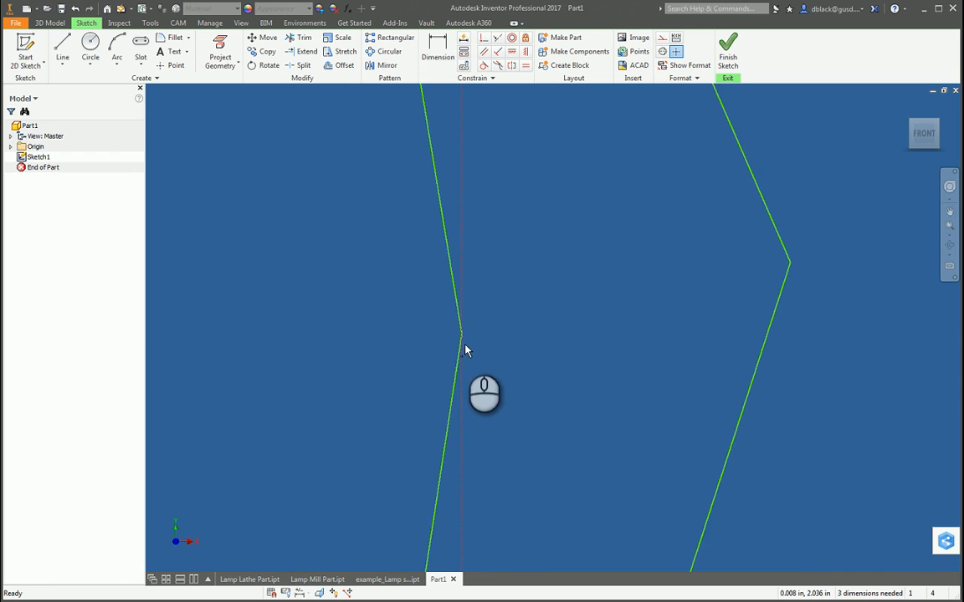
pyautogui.scroll(-4, 463, 332)
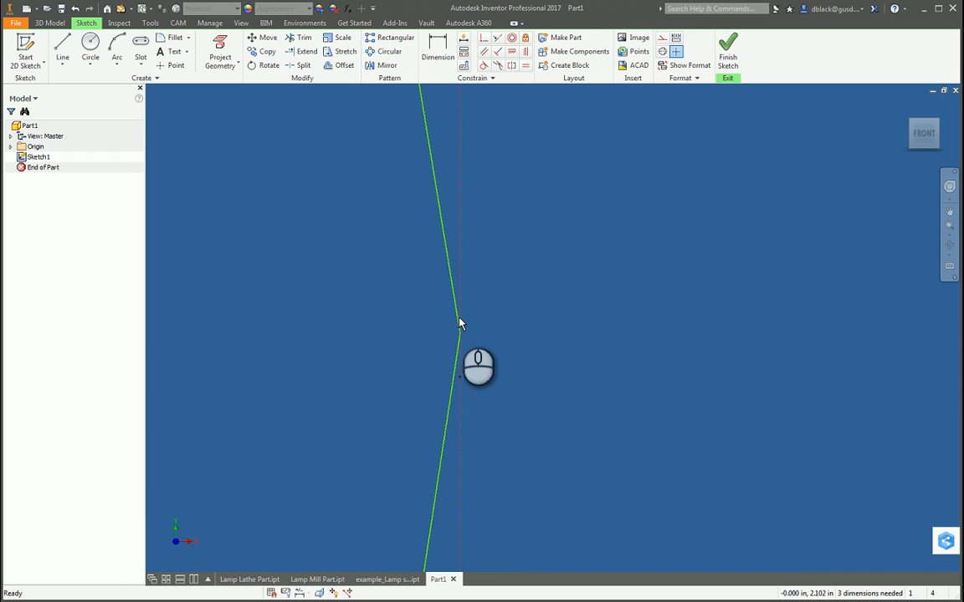
# Step: Undo the last three bend moves
pyautogui.hotkey('ctrl', 'z')
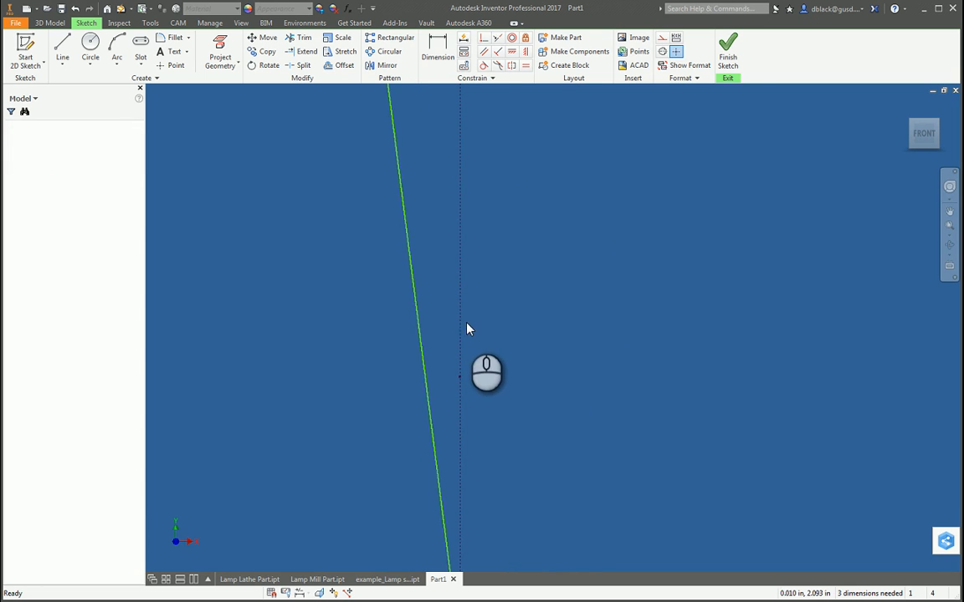
pyautogui.scroll(5, 481, 354)
pyautogui.hotkey('ctrl', 'z')
pyautogui.hotkey('ctrl', 'z')
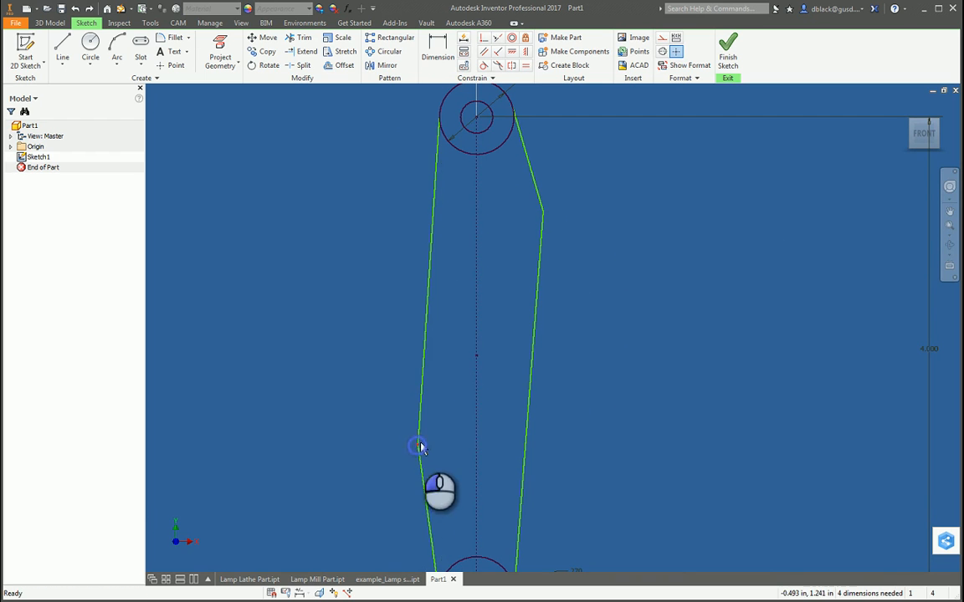
# Step: Move the left bend across the centerline and the right bend down and outward to form a boomerang-shaped arm
pyautogui.moveTo(420, 448)
pyautogui.mouseDown()
pyautogui.moveTo(517, 302)
pyautogui.moveTo(512, 291)
pyautogui.mouseUp()
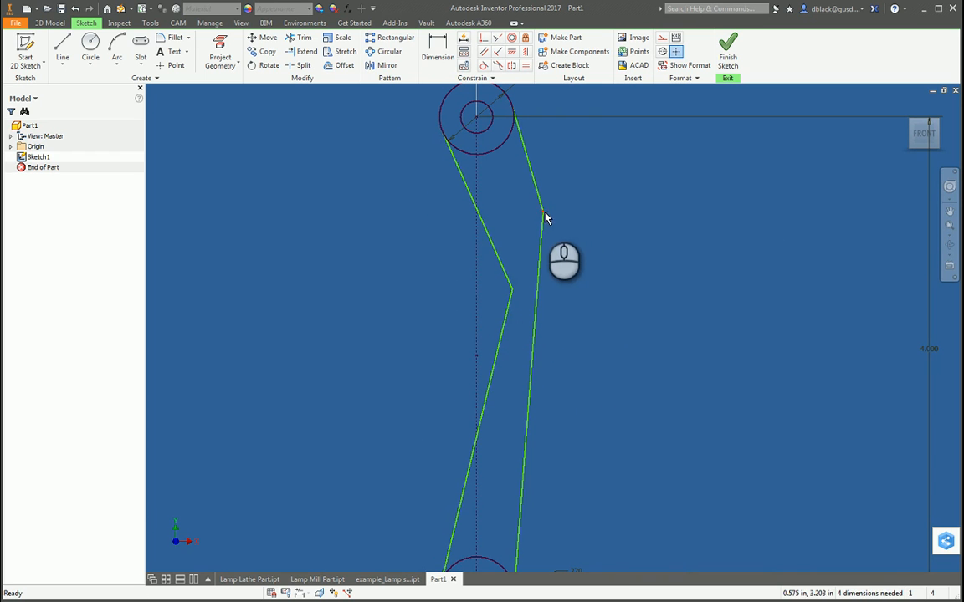
pyautogui.moveTo(543, 215)
pyautogui.mouseDown()
pyautogui.moveTo(581, 273)
pyautogui.moveTo(596, 277)
pyautogui.mouseUp()
pyautogui.scroll(-5, 642, 350)
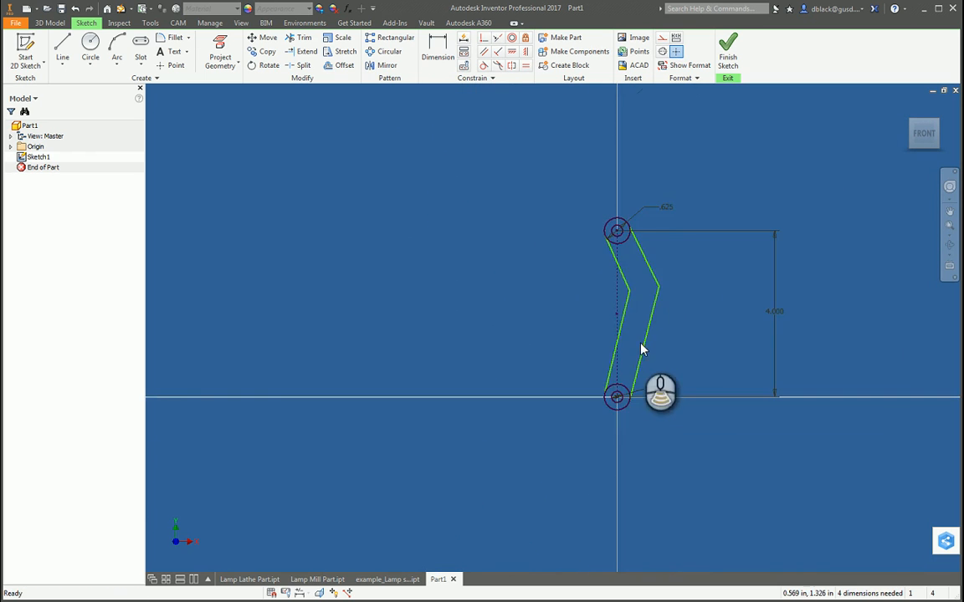
# Step: Move the left bend back well left of the centerline and the right bend farther outward to form a wide diamond
pyautogui.scroll(3, 642, 349)
pyautogui.scroll(-3, 540, 434)
pyautogui.scroll(3, 598, 314)
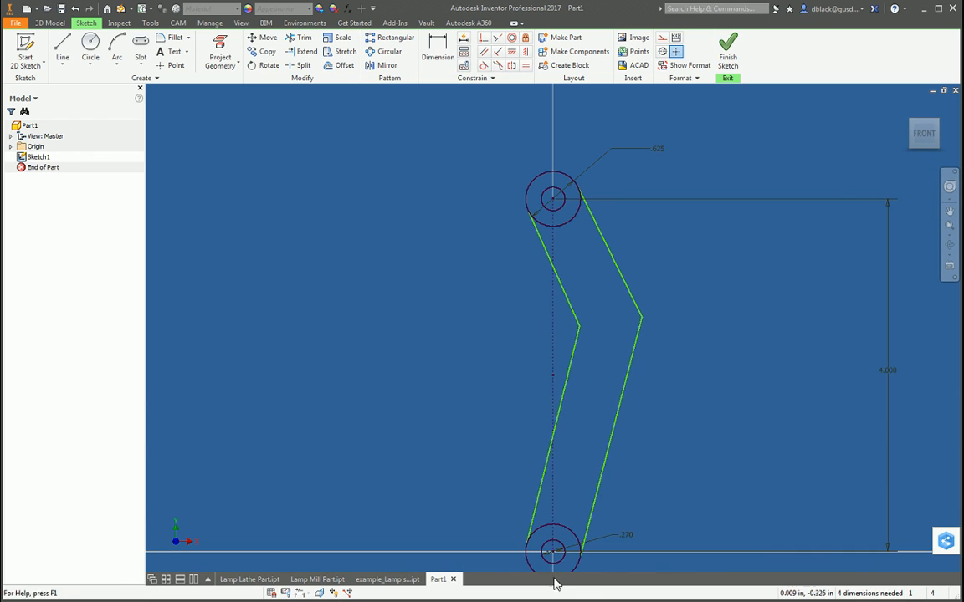
pyautogui.moveTo(580, 326); pyautogui.dragTo(428, 320)
pyautogui.moveTo(641, 321)
pyautogui.mouseDown()
pyautogui.moveTo(493, 324)
pyautogui.moveTo(702, 339)
pyautogui.moveTo(679, 337)
pyautogui.mouseUp()
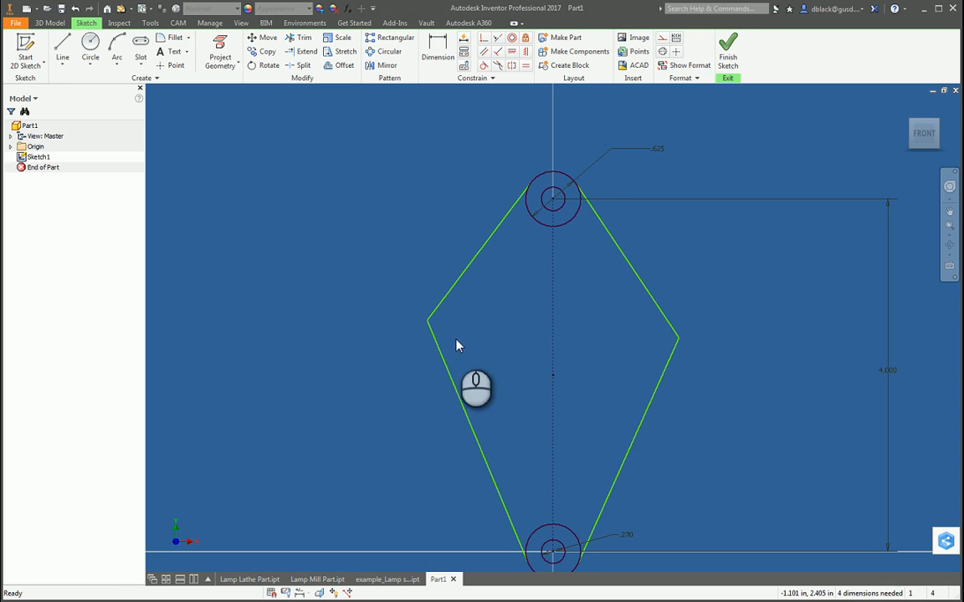
# Step: Place both bends roughly level with the centerline's midpoint, the right one about 0.62 in out and the left one slightly farther
pyautogui.moveTo(428, 321); pyautogui.dragTo(502, 374)
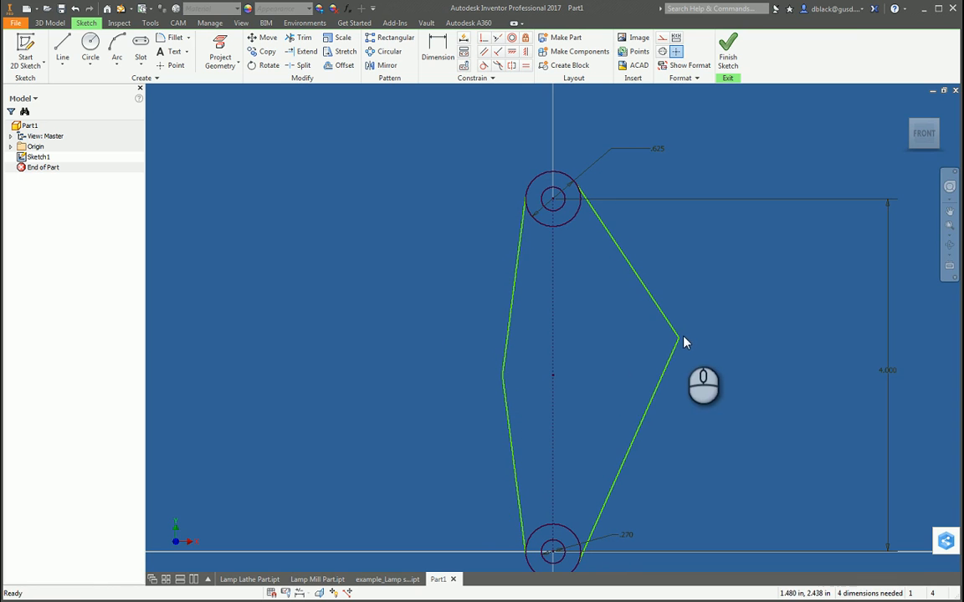
pyautogui.moveTo(681, 338); pyautogui.dragTo(609, 376)
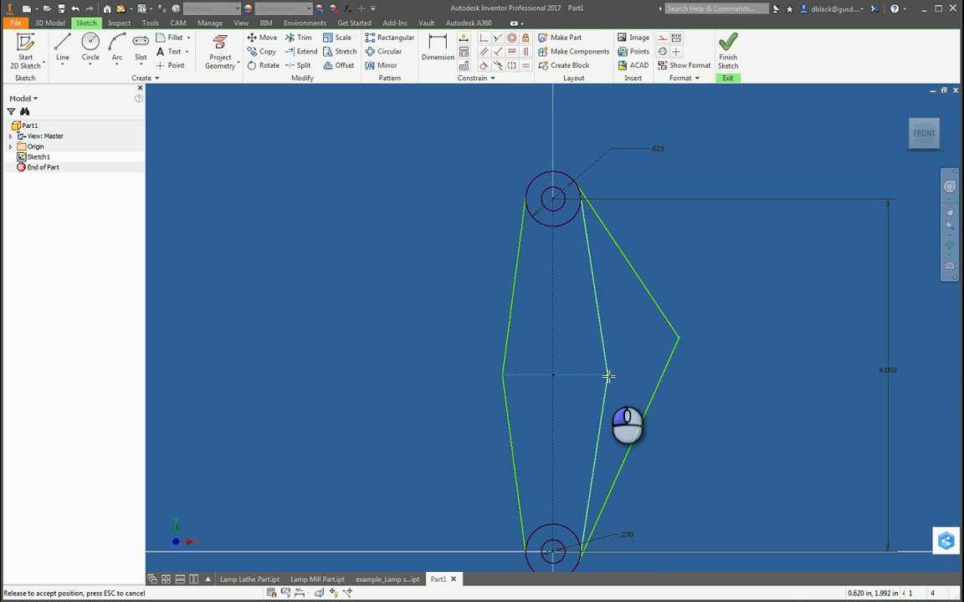
pyautogui.scroll(-3, 516, 379)
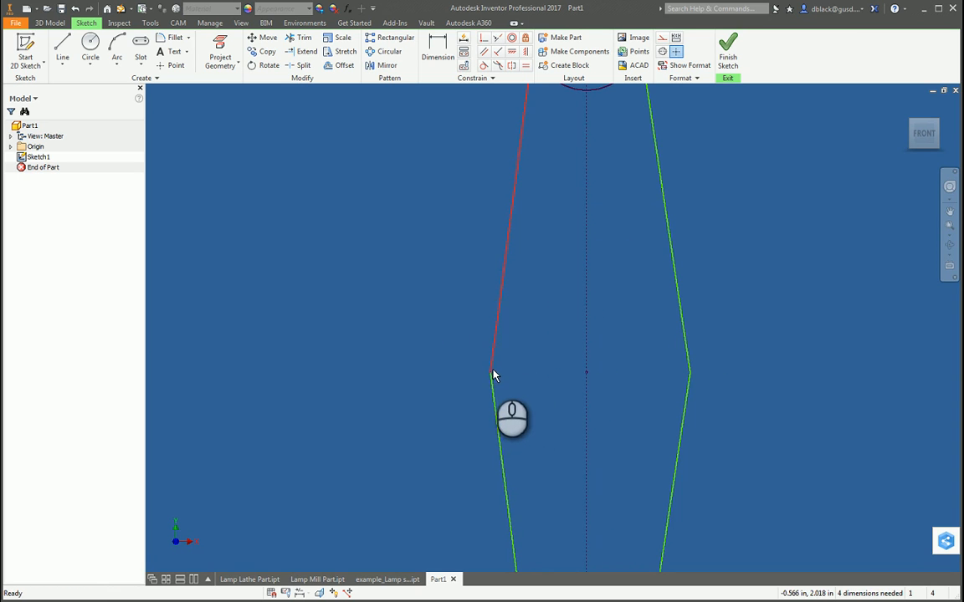
pyautogui.moveTo(490, 372); pyautogui.dragTo(463, 374)
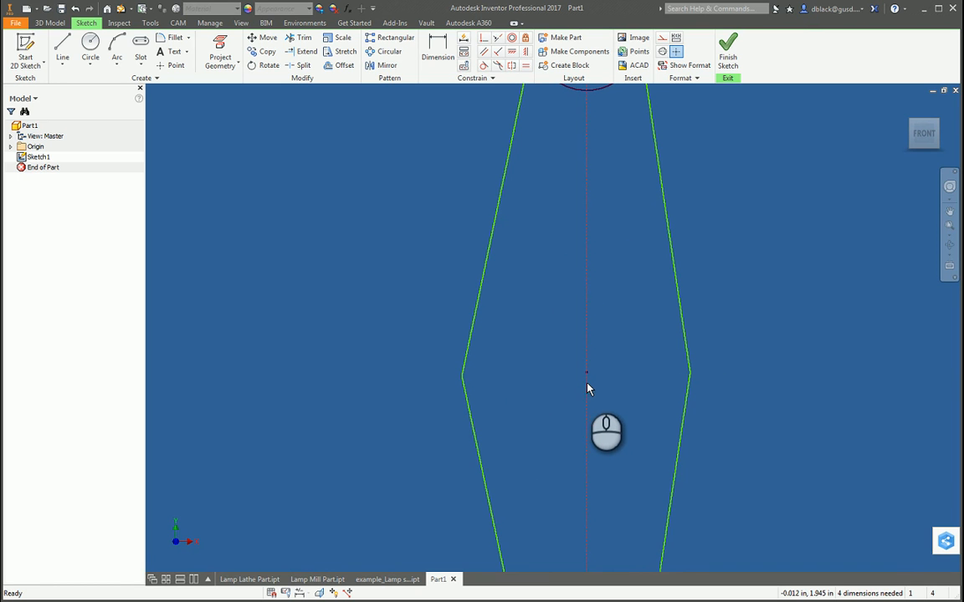
pyautogui.scroll(3, 587, 389)
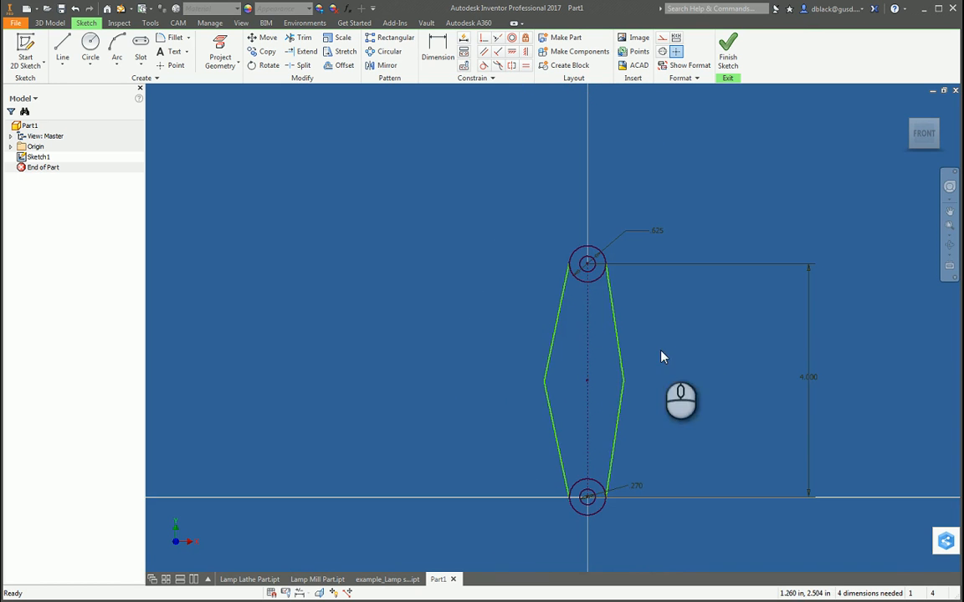
pyautogui.scroll(-3, 594, 343)
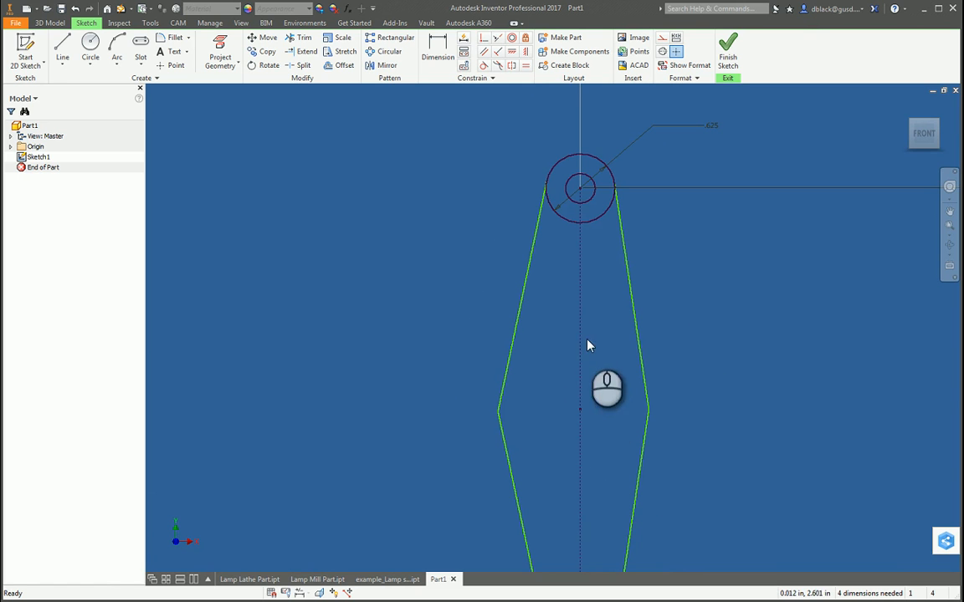
# Step: Move the left bend inward and slightly down, and the right bend outward and slightly up, so the two sit unevenly
pyautogui.scroll(3, 577, 243)
pyautogui.scroll(-3, 571, 308)
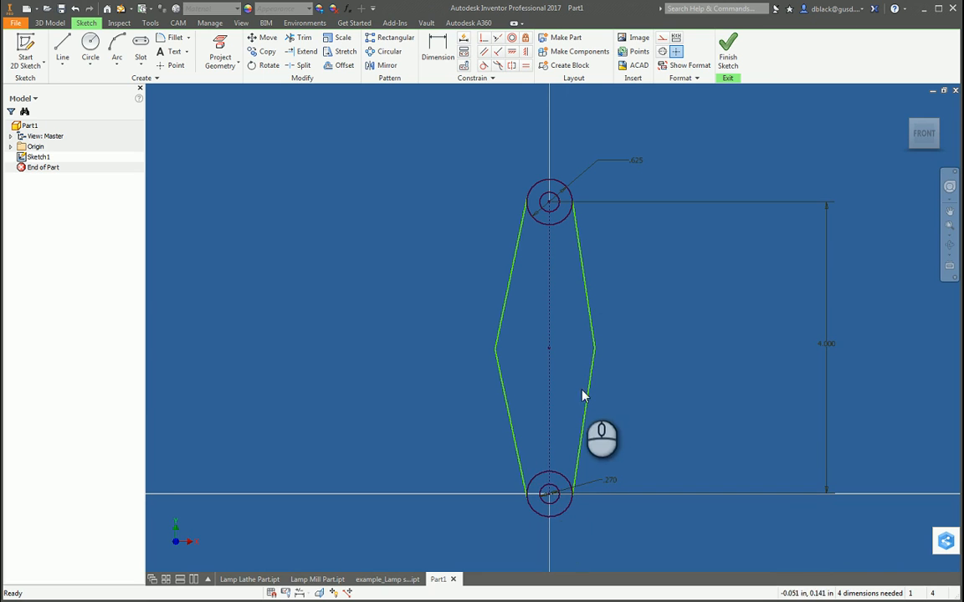
pyautogui.moveTo(493, 349); pyautogui.dragTo(513, 355)
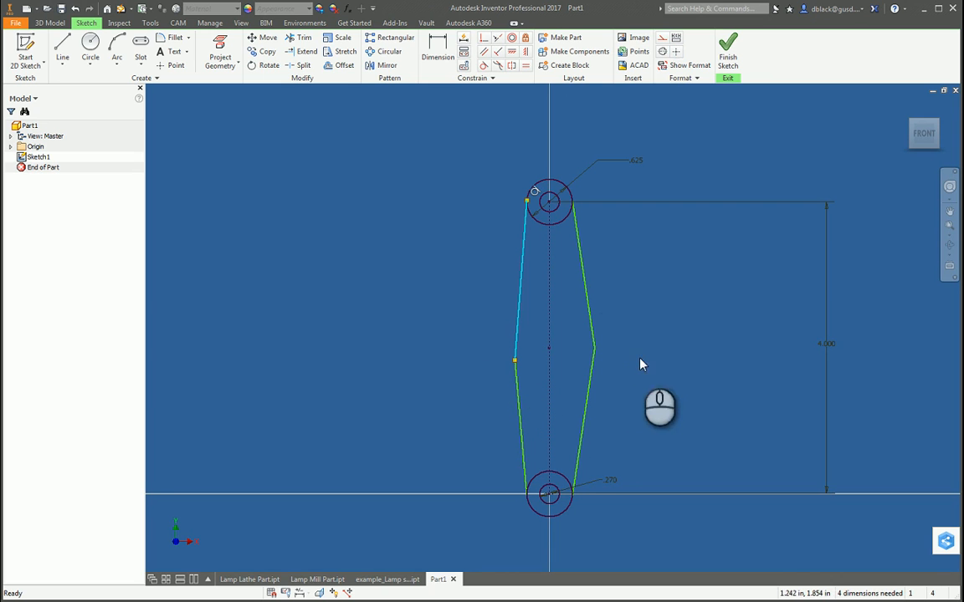
pyautogui.moveTo(595, 350); pyautogui.dragTo(608, 331)
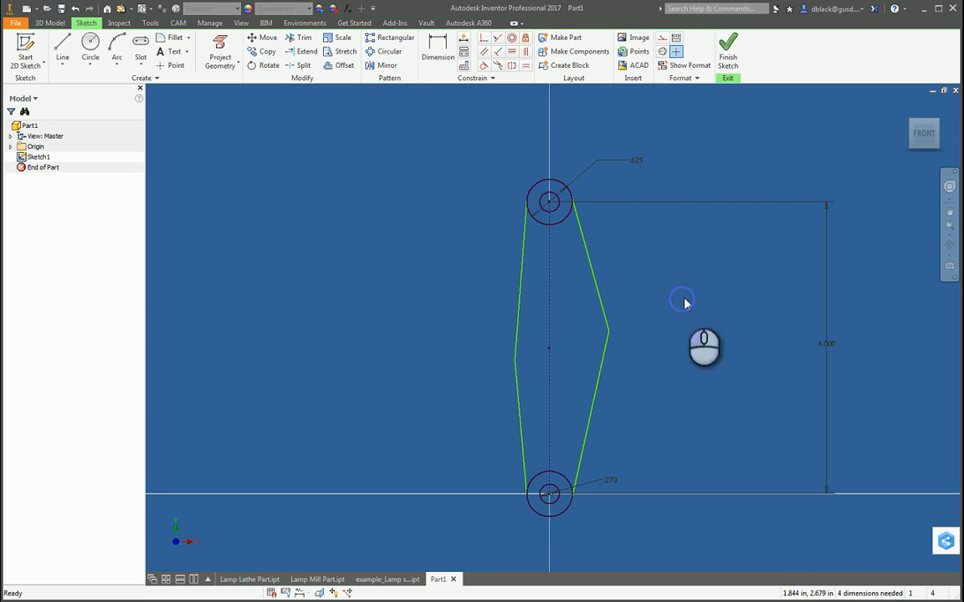
# Step: Constrain the right bend and the left bend each horizontally to the midpoint of the vertical centerline
pyautogui.click(512, 51)
pyautogui.click(608, 333)
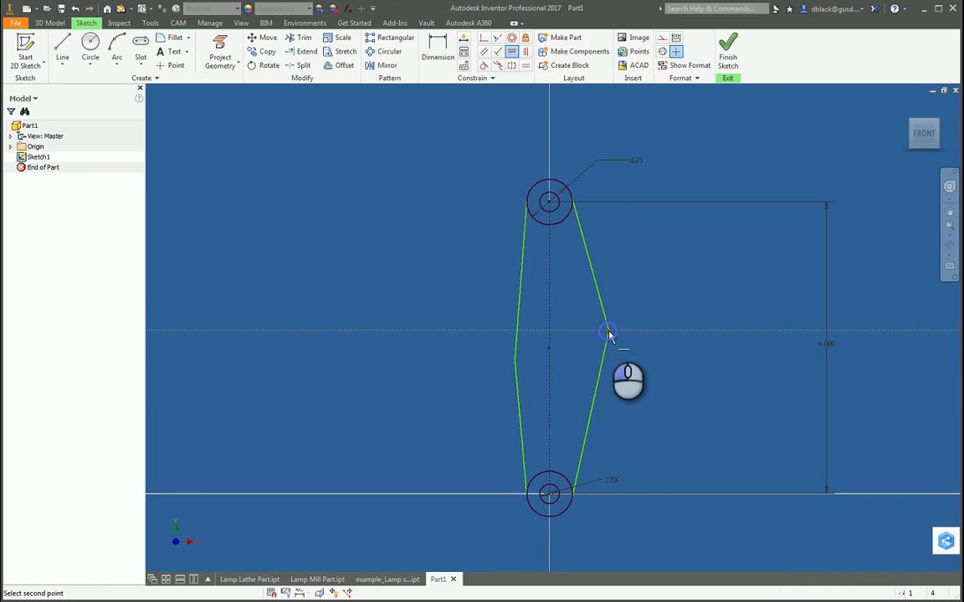
pyautogui.click(549, 351)
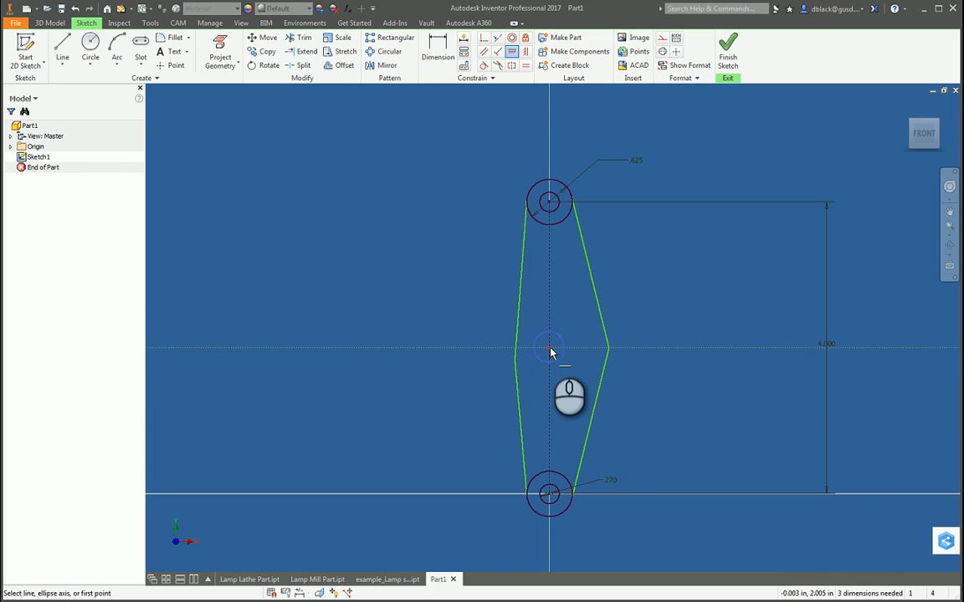
pyautogui.click(514, 360)
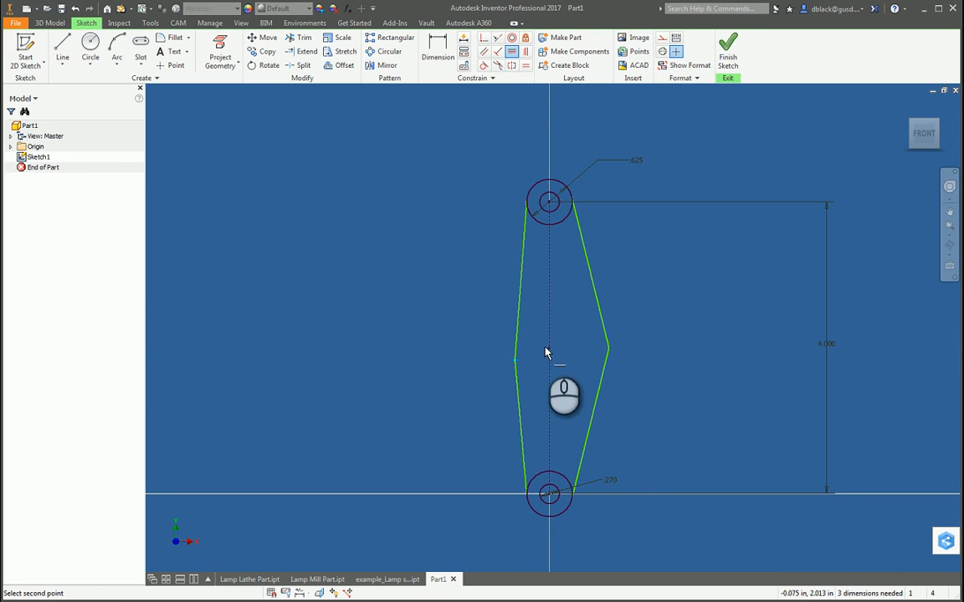
pyautogui.scroll(-2, 548, 376)
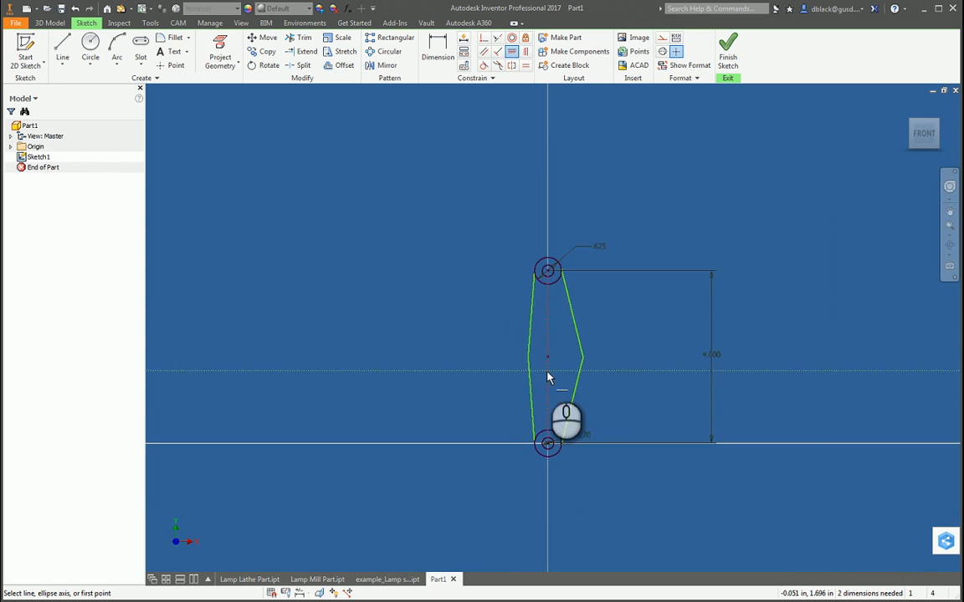
pyautogui.scroll(3, 553, 378)
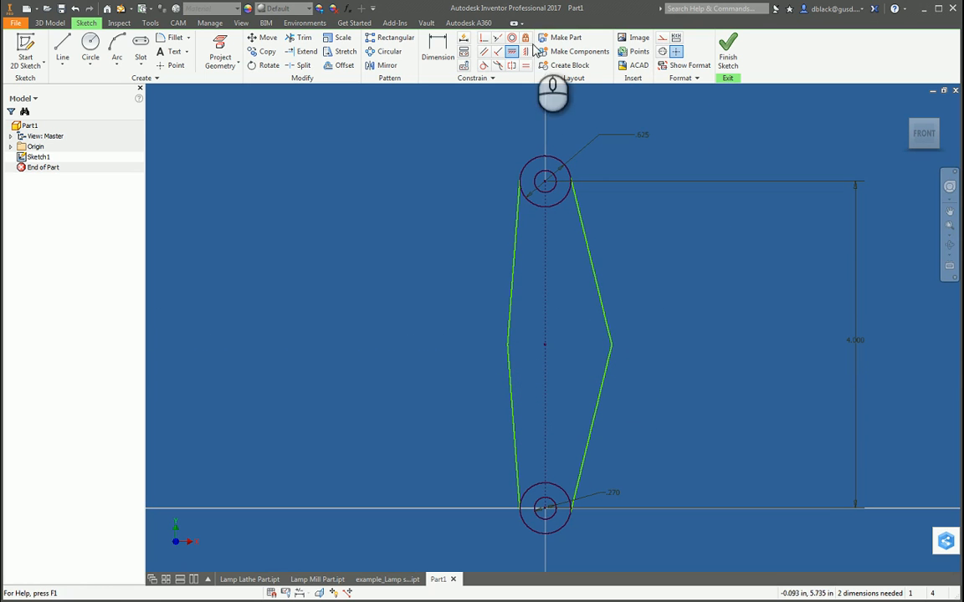
# Step: Apply an Equal constraint between the upper left and upper right slanted lines of the arm
pyautogui.click(525, 65)
pyautogui.click(515, 282)
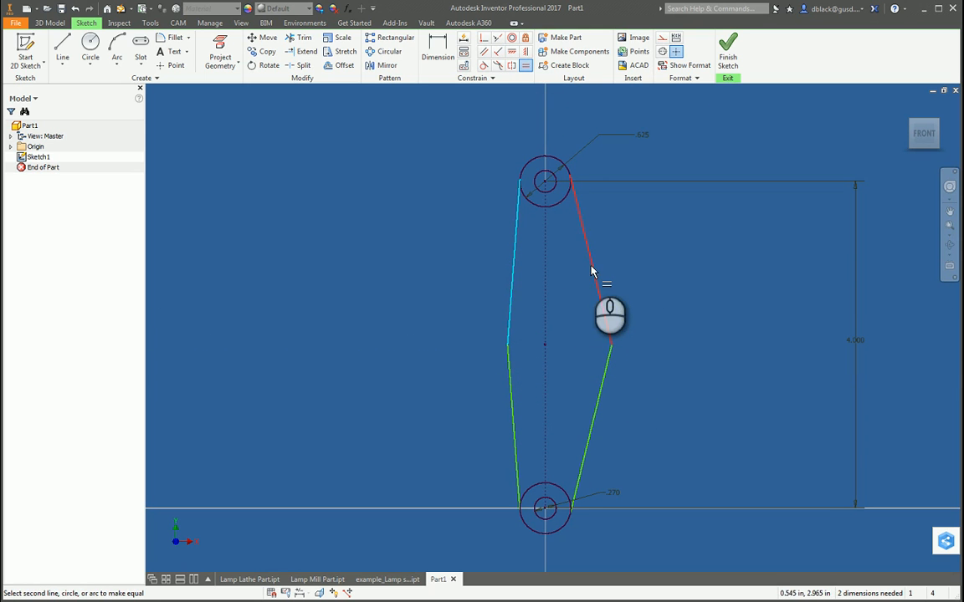
pyautogui.click(595, 274)
# Step: Try to apply an Equal constraint between the lower left and lower right slanted lines of the arm
pyautogui.click(505, 425)
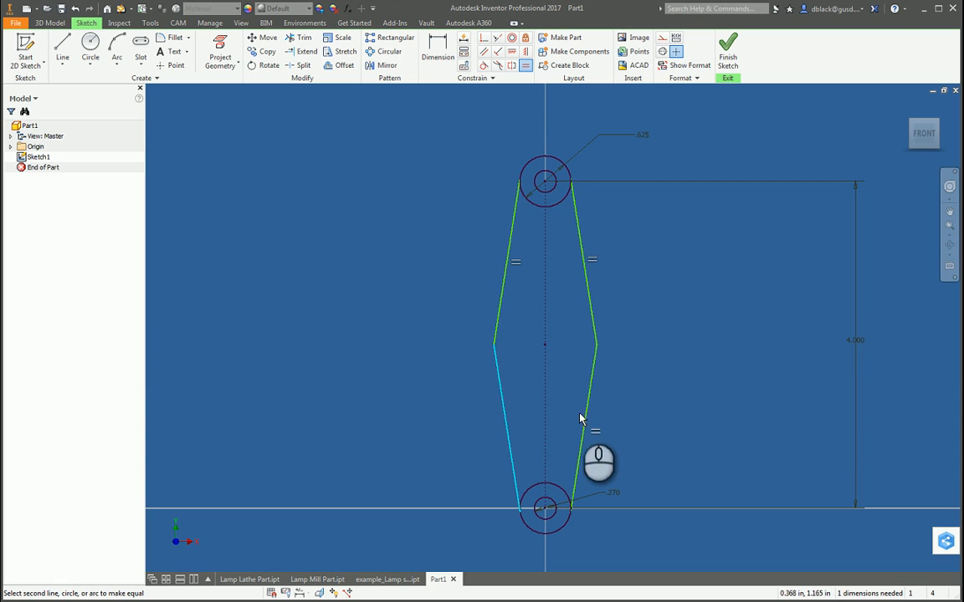
pyautogui.click(588, 422)
pyautogui.moveTo(134, 34); pyautogui.dragTo(309, 173)
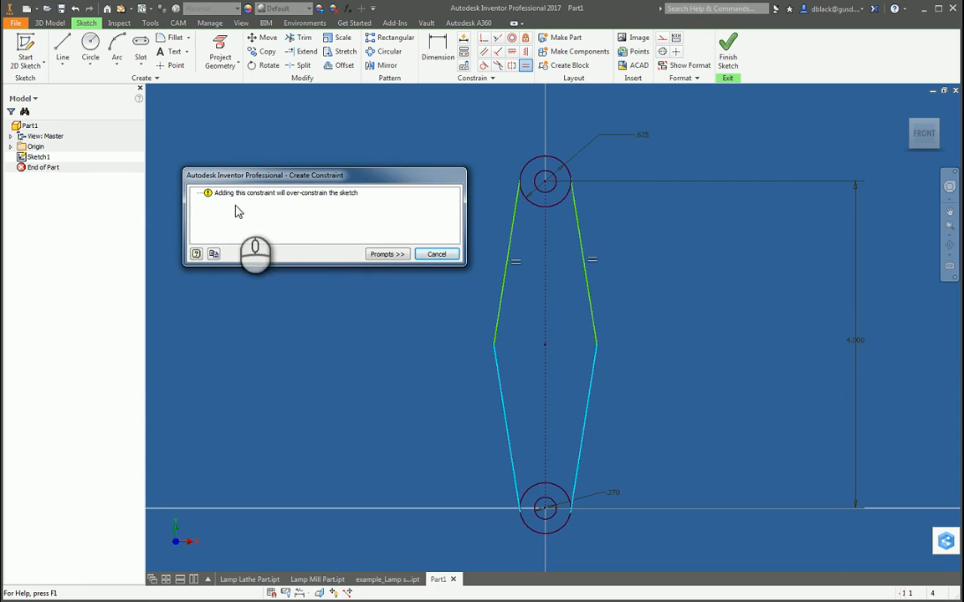
pyautogui.click(436, 255)
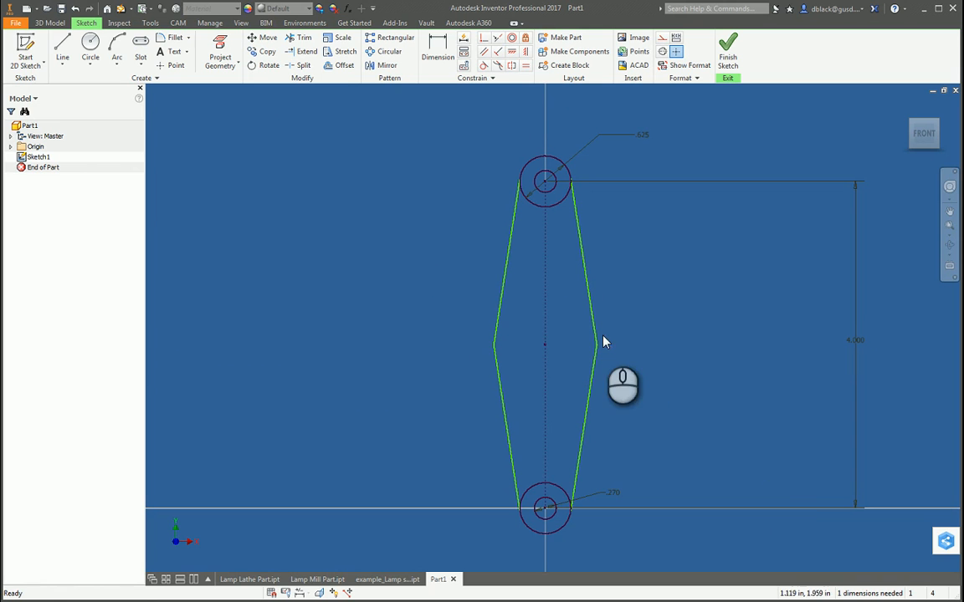
# Step: Narrow the arm by moving the right bend inward, and dimension the horizontal distance between the two bends as 1.5 in
pyautogui.moveTo(596, 344)
pyautogui.mouseDown()
pyautogui.moveTo(617, 345)
pyautogui.moveTo(553, 347)
pyautogui.moveTo(610, 348)
pyautogui.moveTo(564, 349)
pyautogui.moveTo(600, 349)
pyautogui.moveTo(579, 356)
pyautogui.moveTo(590, 350)
pyautogui.mouseUp()
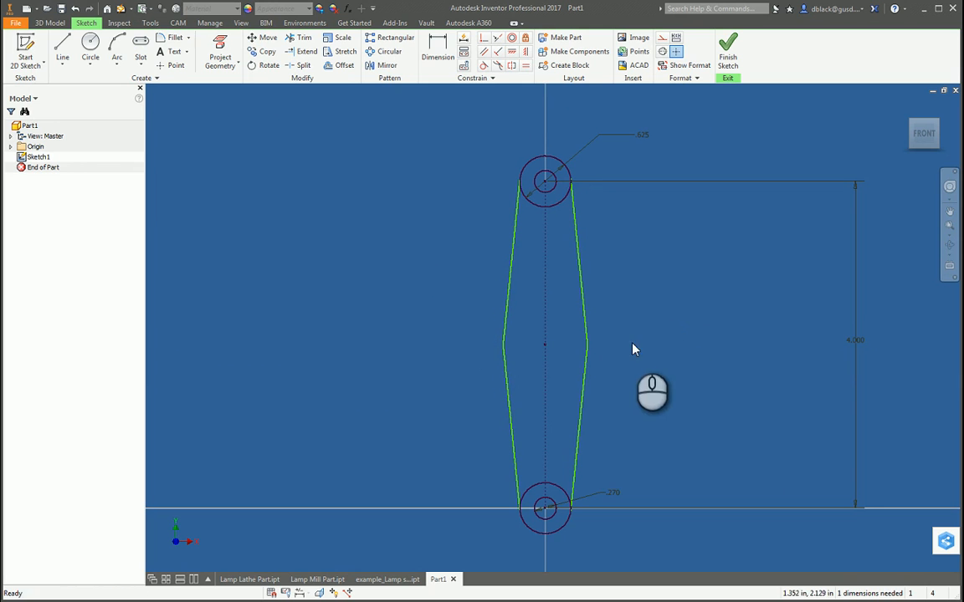
pyautogui.press('d')
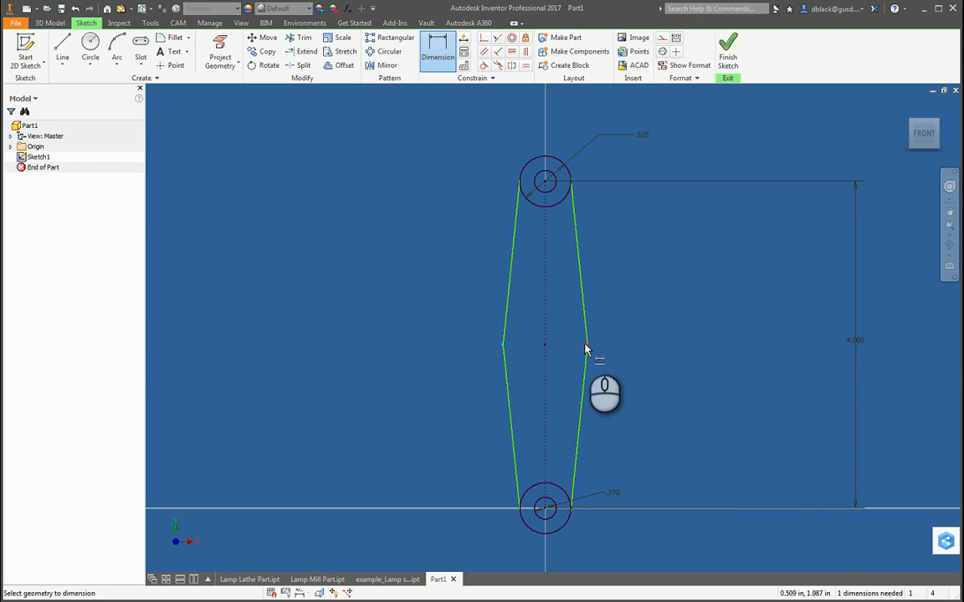
pyautogui.click(586, 346)
pyautogui.click(559, 371)
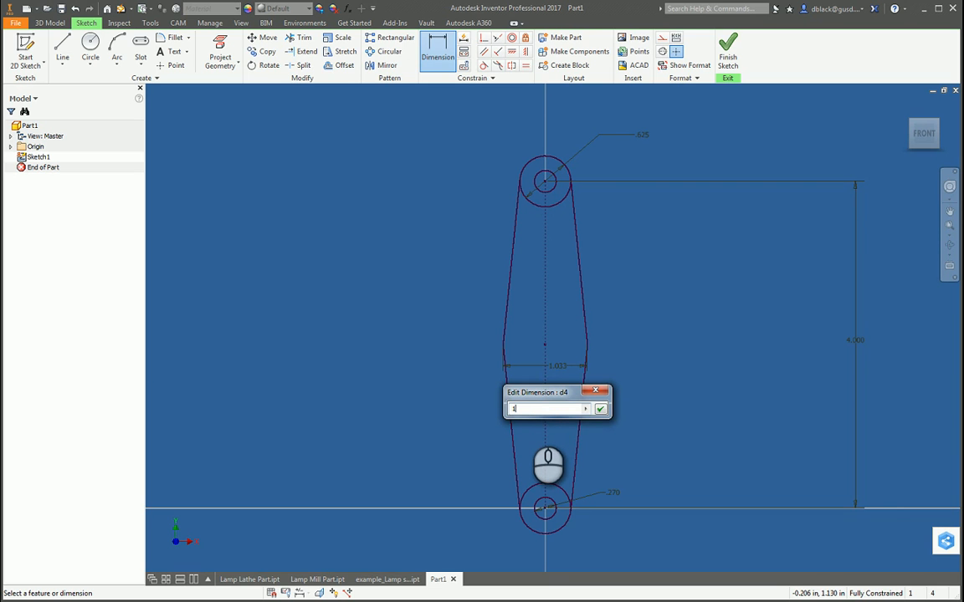
pyautogui.write('1.5')
pyautogui.press('Return')
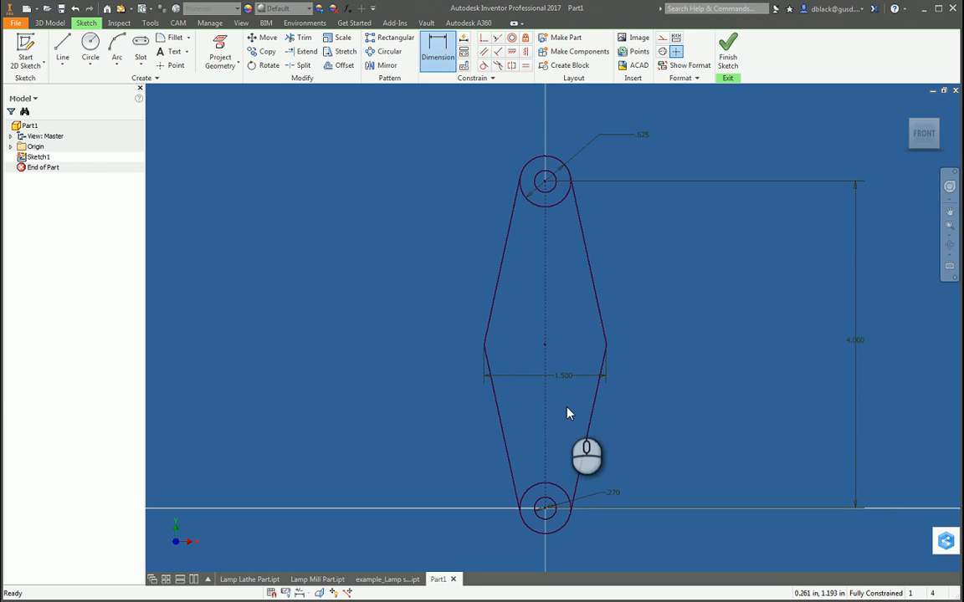
# Step: Set the width dimension between the two bends to 1.25 in
pyautogui.click(563, 375)
pyautogui.write('1.25')
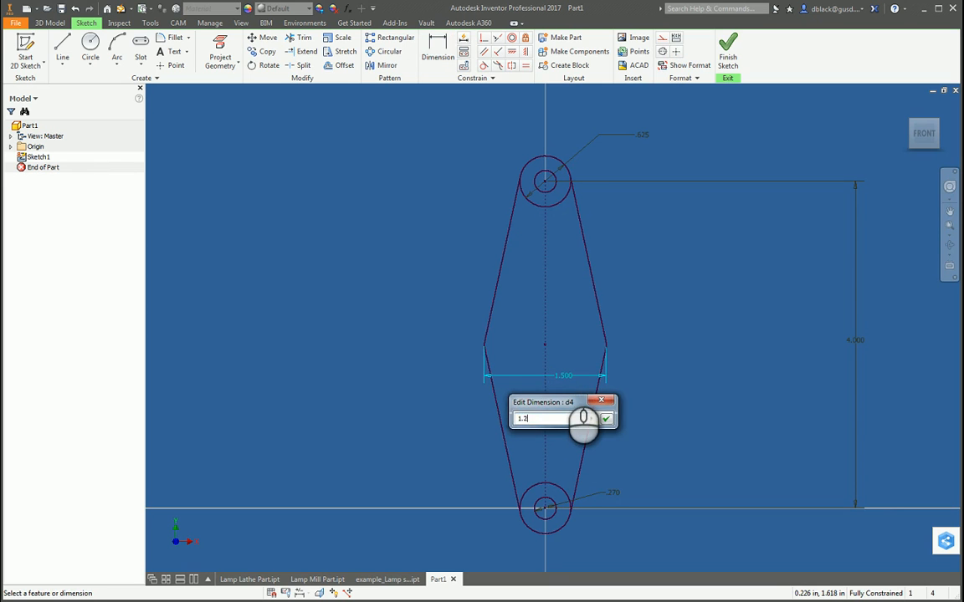
pyautogui.press('Return')
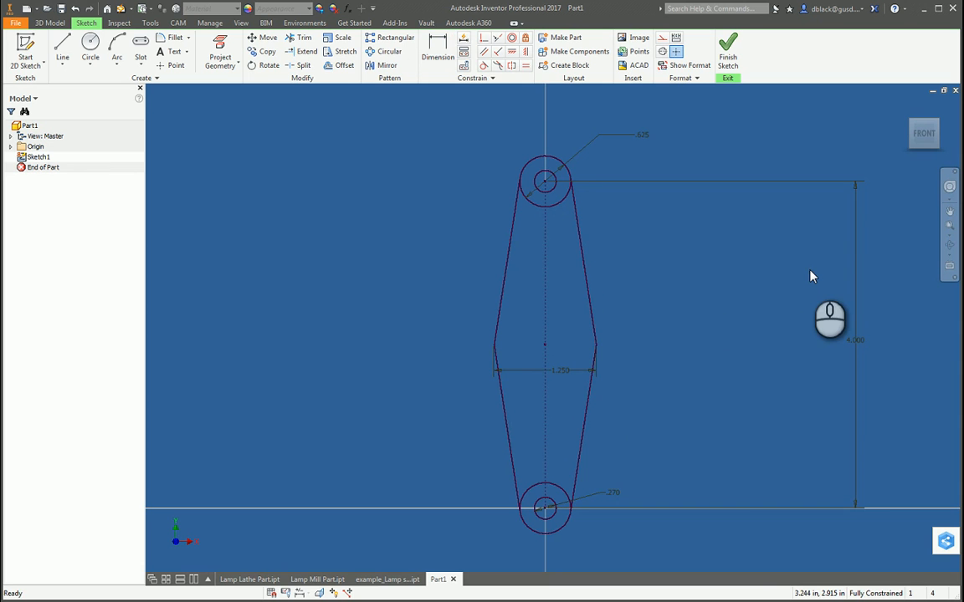
# Step: Extrude the arm profile, leaving both holes open, as a solid with a distance of .063 in
pyautogui.press('e')
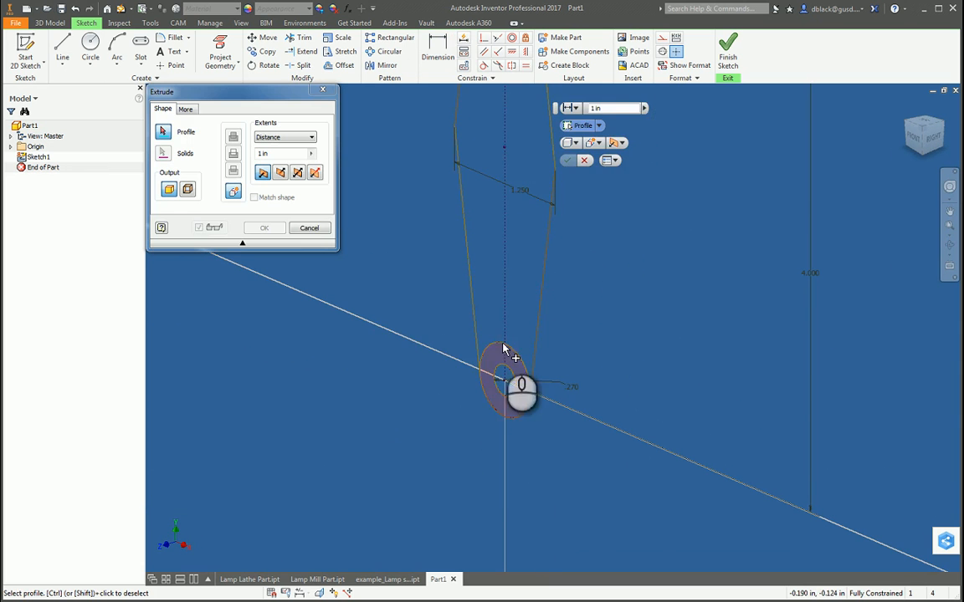
pyautogui.click(502, 366)
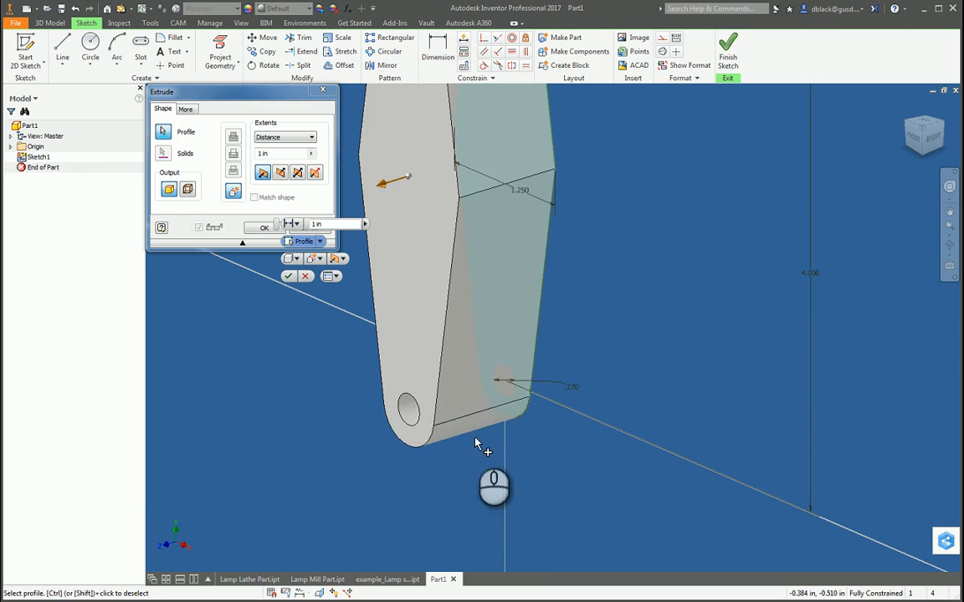
pyautogui.scroll(-5, 477, 444)
pyautogui.scroll(3, 486, 343)
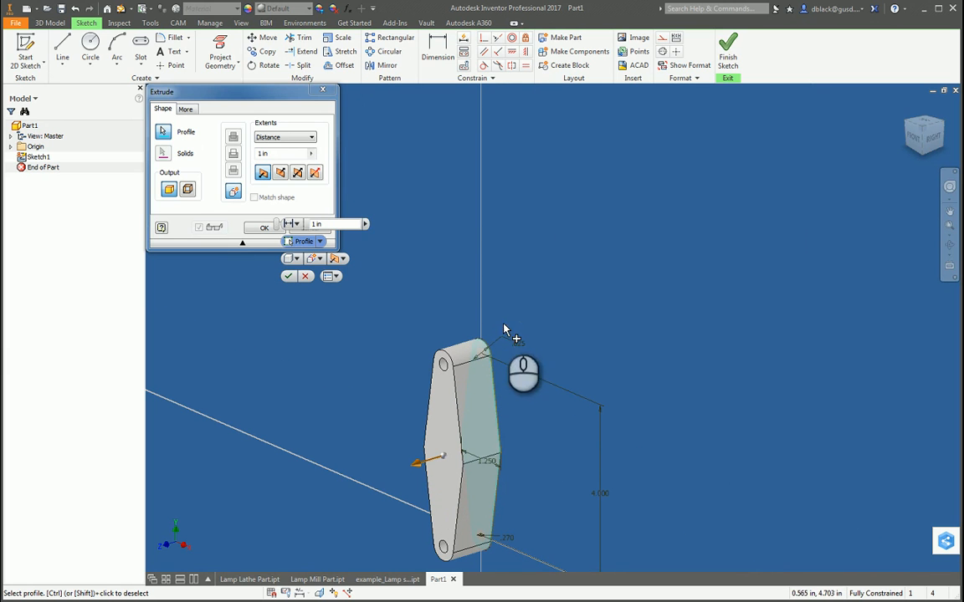
pyautogui.moveTo(226, 96); pyautogui.dragTo(247, 108)
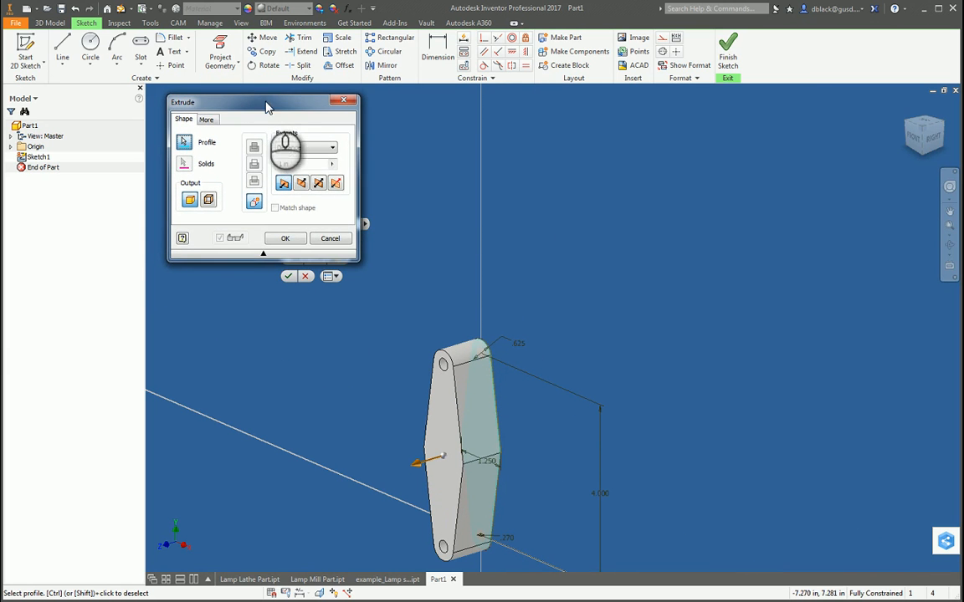
pyautogui.click(299, 164)
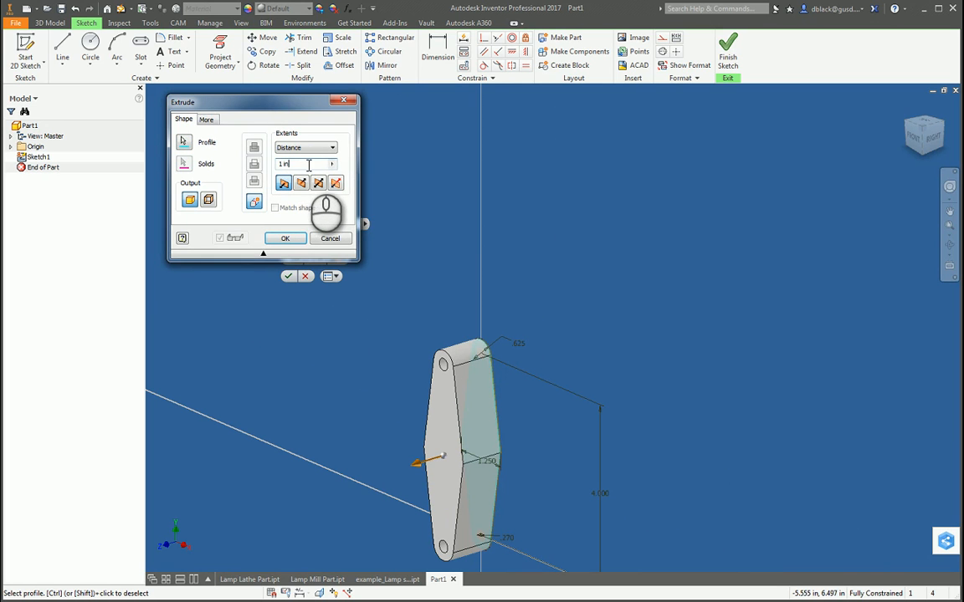
pyautogui.click(306, 166)
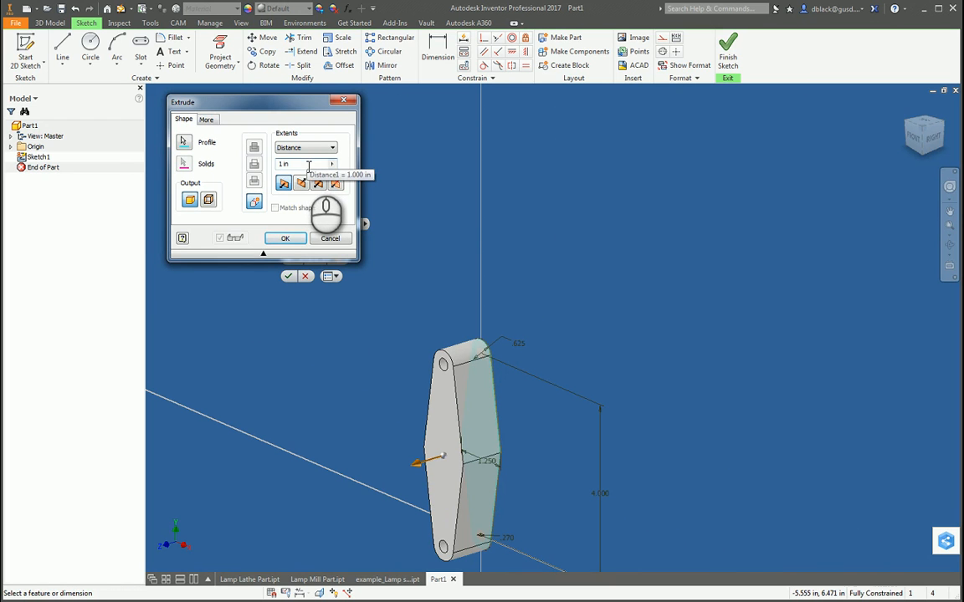
pyautogui.moveTo(307, 165); pyautogui.dragTo(265, 169)
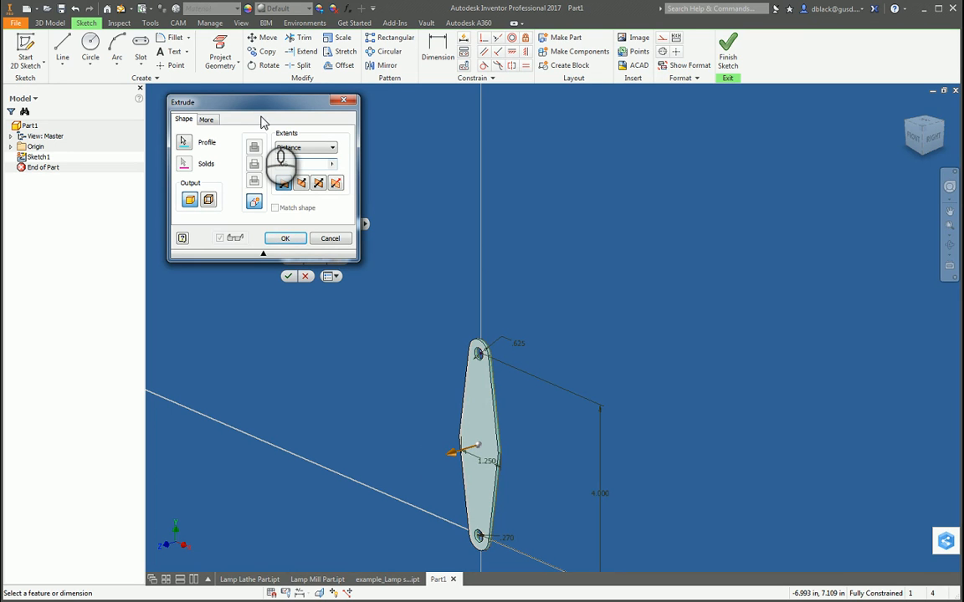
pyautogui.click(281, 164)
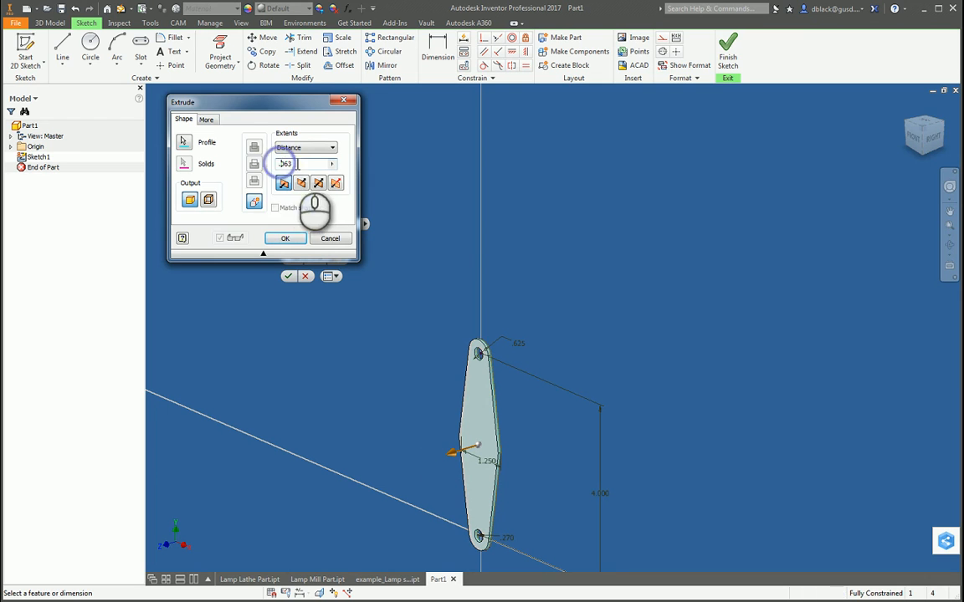
pyautogui.moveTo(298, 163); pyautogui.dragTo(251, 161)
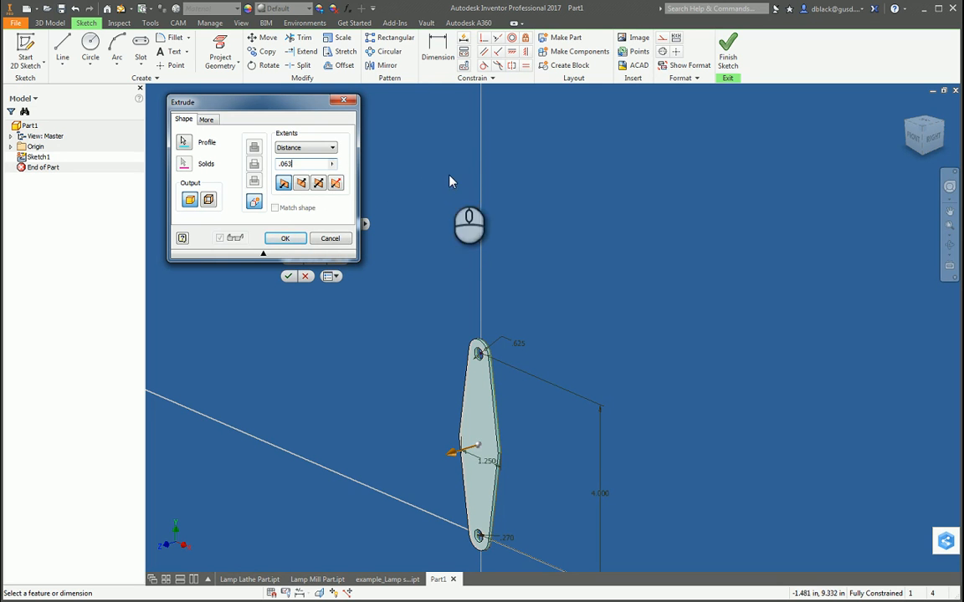
pyautogui.click(286, 239)
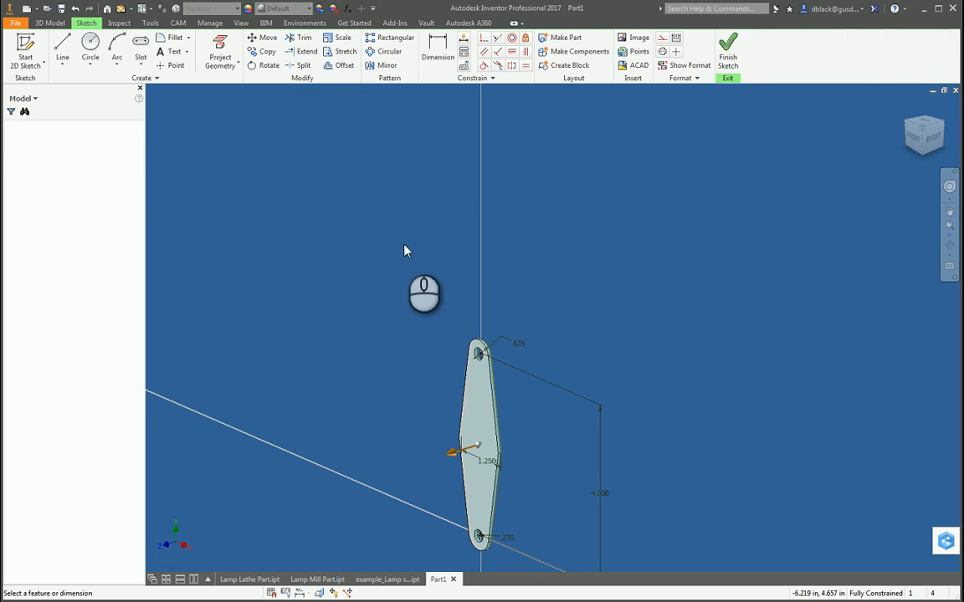
# Step: Examine the extruded arm and its thickness from several angled views
pyautogui.scroll(5, 775, 231)
pyautogui.scroll(-6, 678, 286)
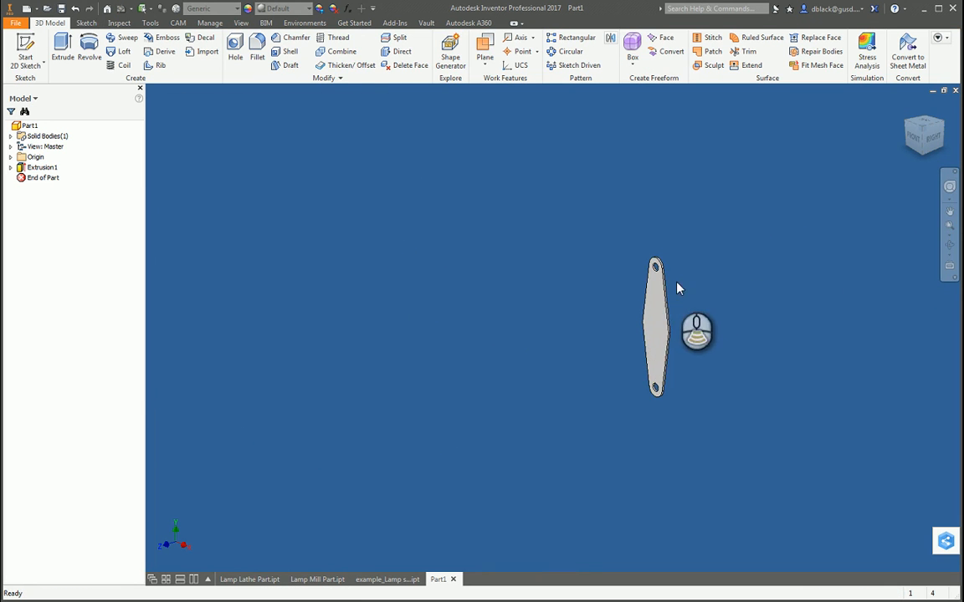
pyautogui.click(949, 244)
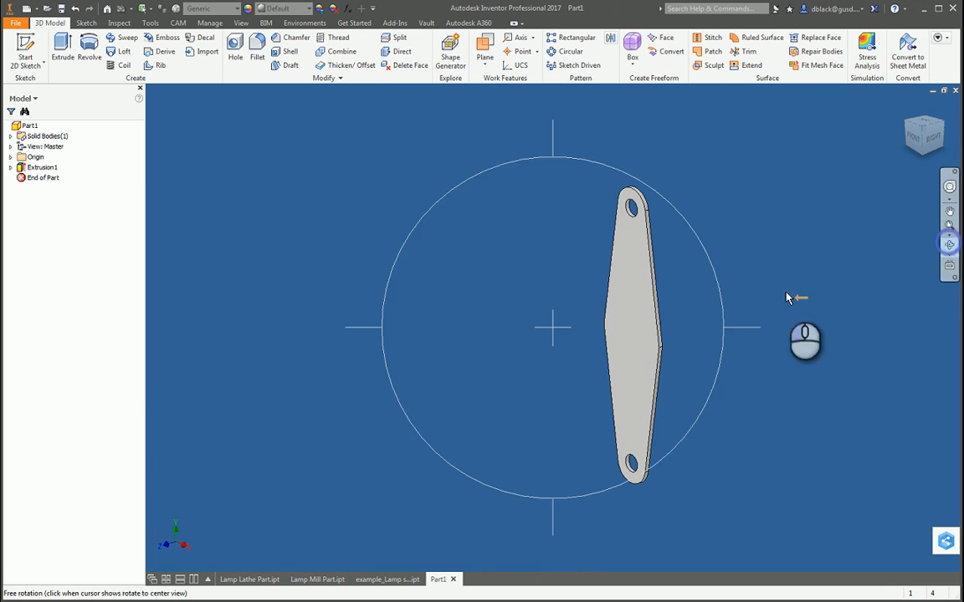
pyautogui.moveTo(555, 364); pyautogui.dragTo(482, 364)
pyautogui.scroll(3, 482, 364)
pyautogui.scroll(-3, 601, 394)
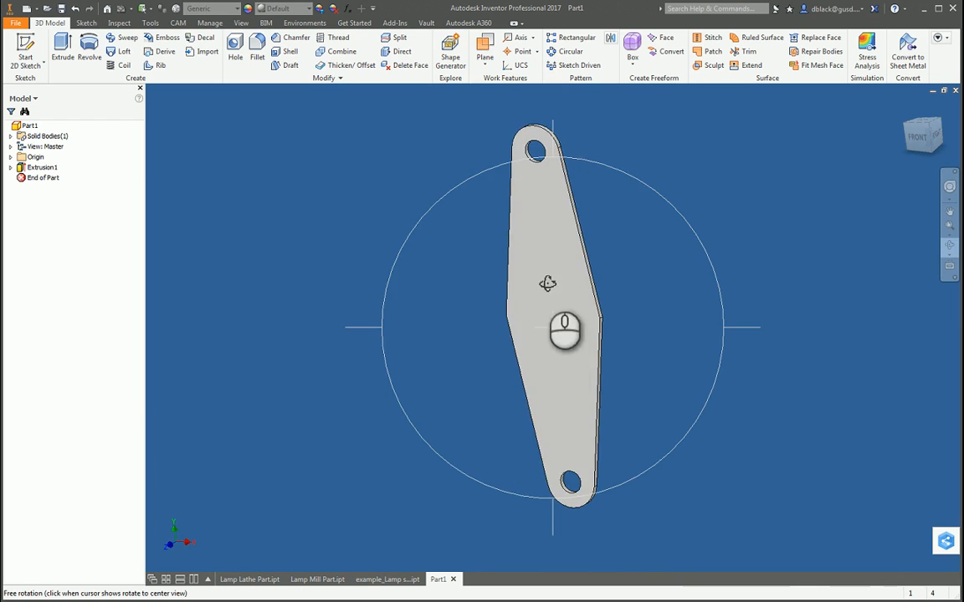
pyautogui.moveTo(549, 332); pyautogui.dragTo(573, 327)
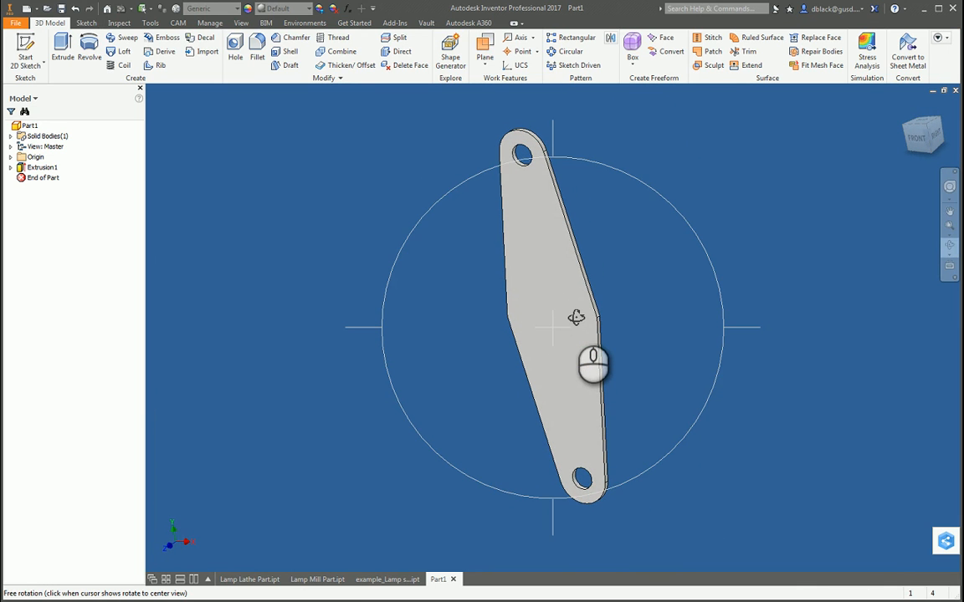
pyautogui.press('Escape')
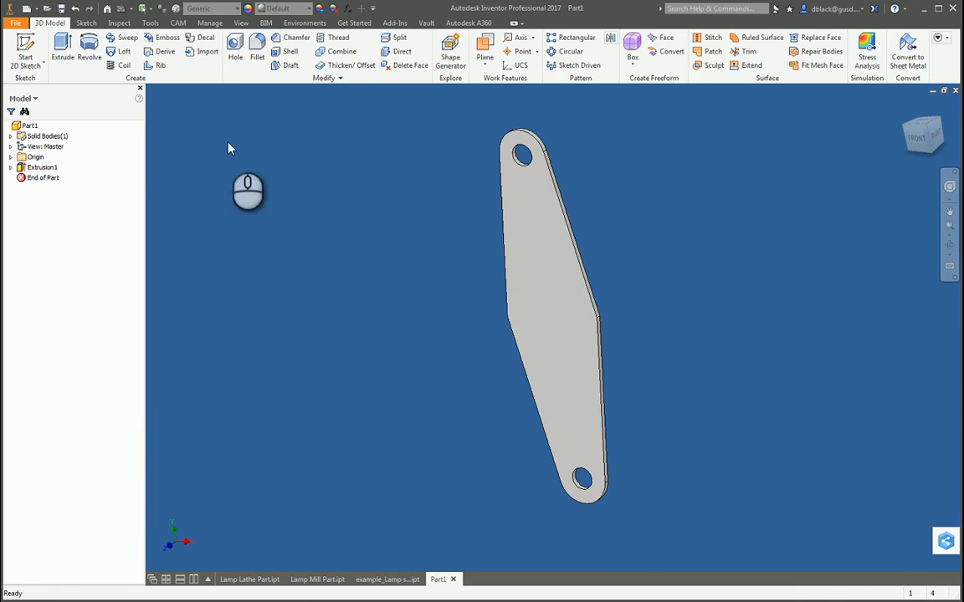
# Step: Start a new 2D sketch on the front face of the arm
pyautogui.click(20, 52)
pyautogui.click(540, 241)
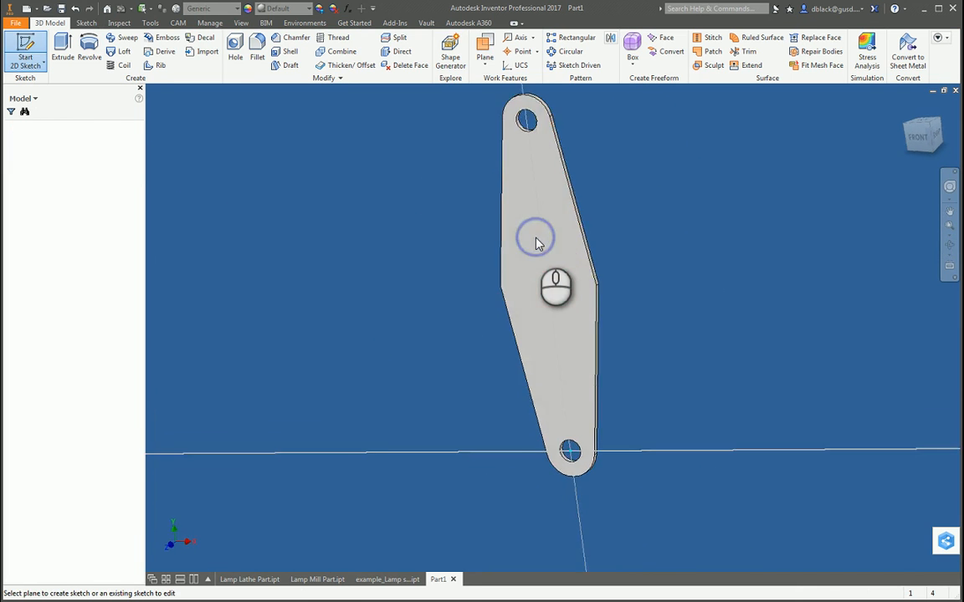
pyautogui.scroll(-3, 469, 427)
pyautogui.scroll(3, 509, 343)
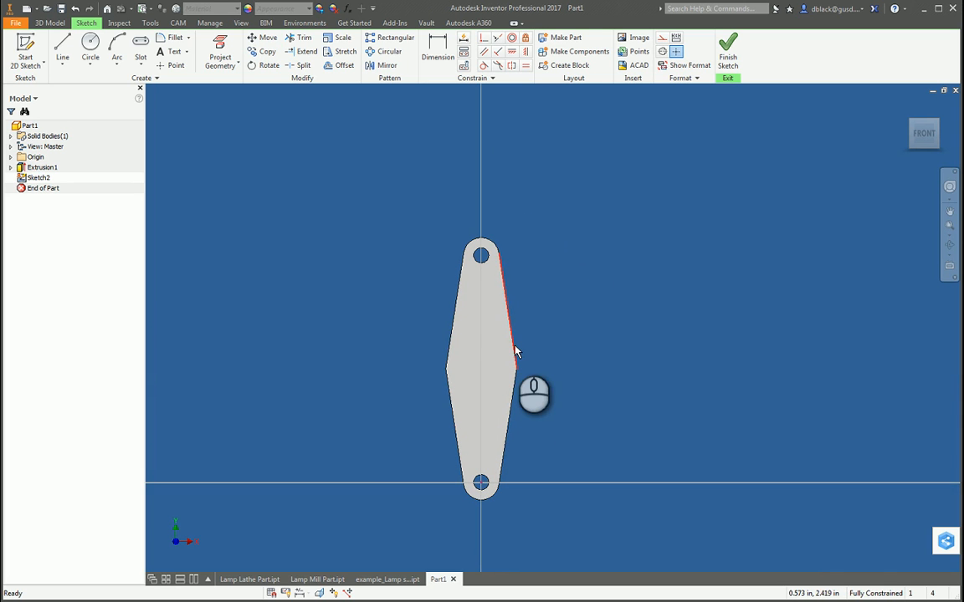
# Step: Project the outline and hole edges of the arm's front face into the sketch
pyautogui.click(220, 46)
pyautogui.click(490, 300)
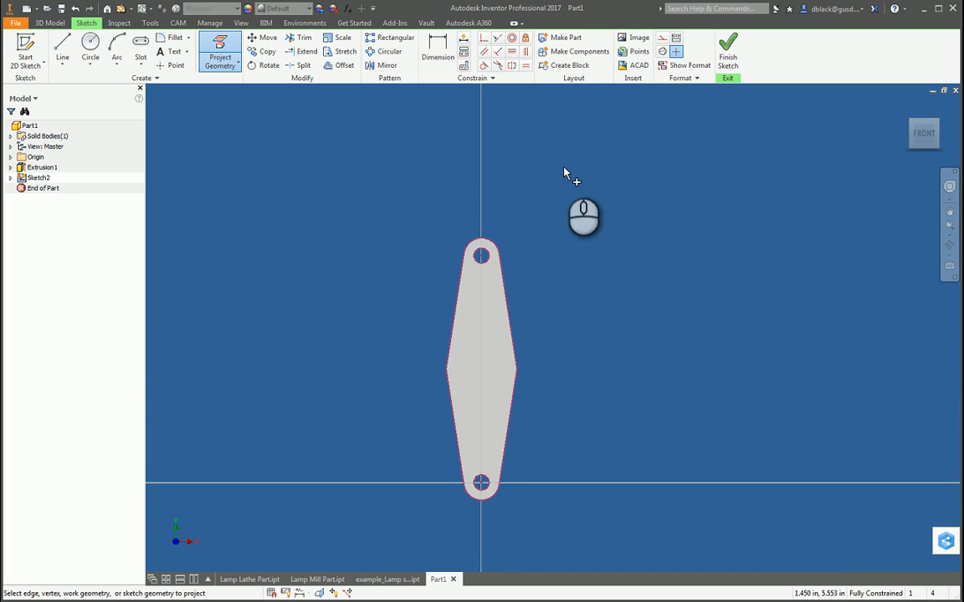
pyautogui.press('Escape')
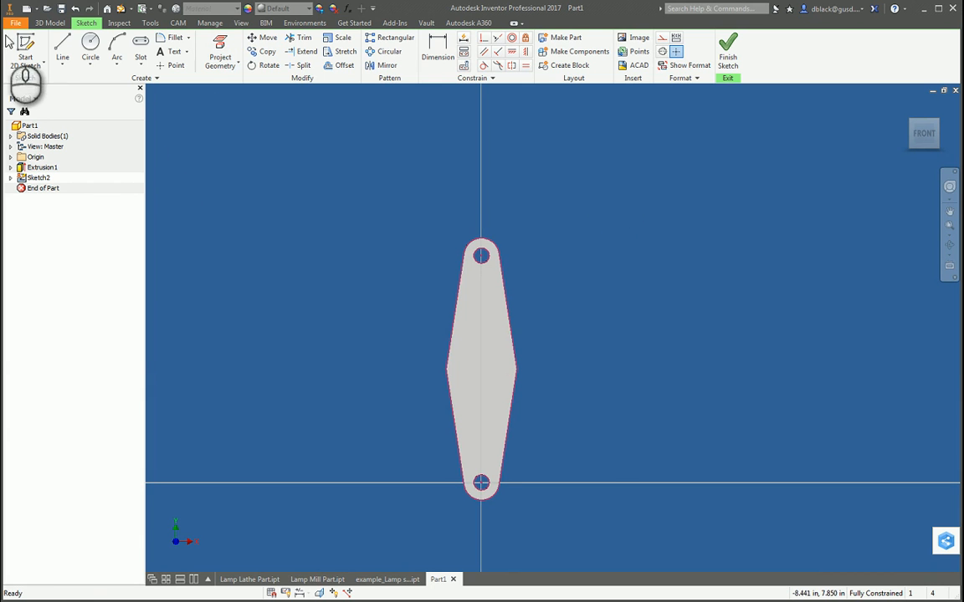
# Step: Examine the autoproject settings for sketches in the application options
pyautogui.click(19, 25)
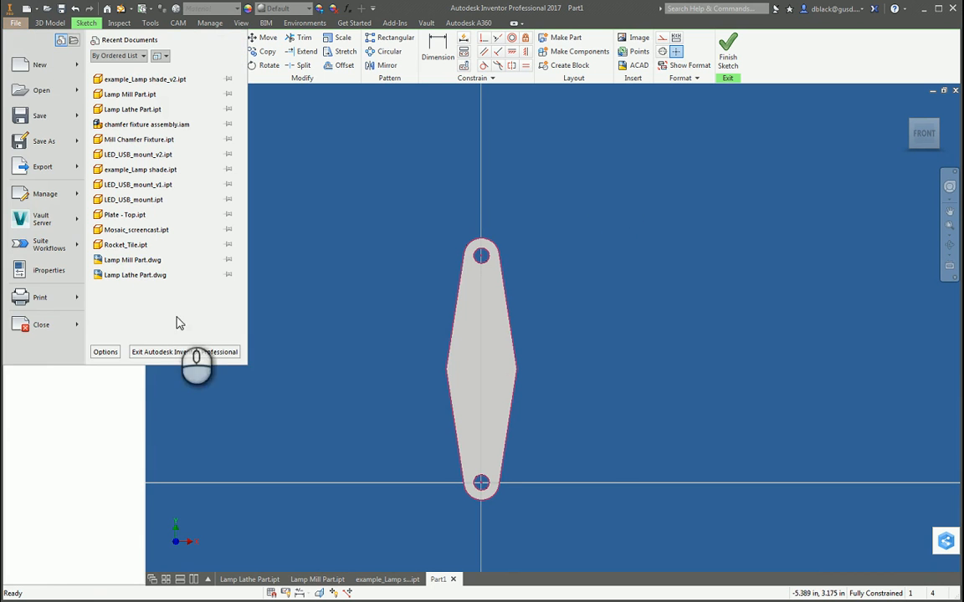
pyautogui.click(105, 352)
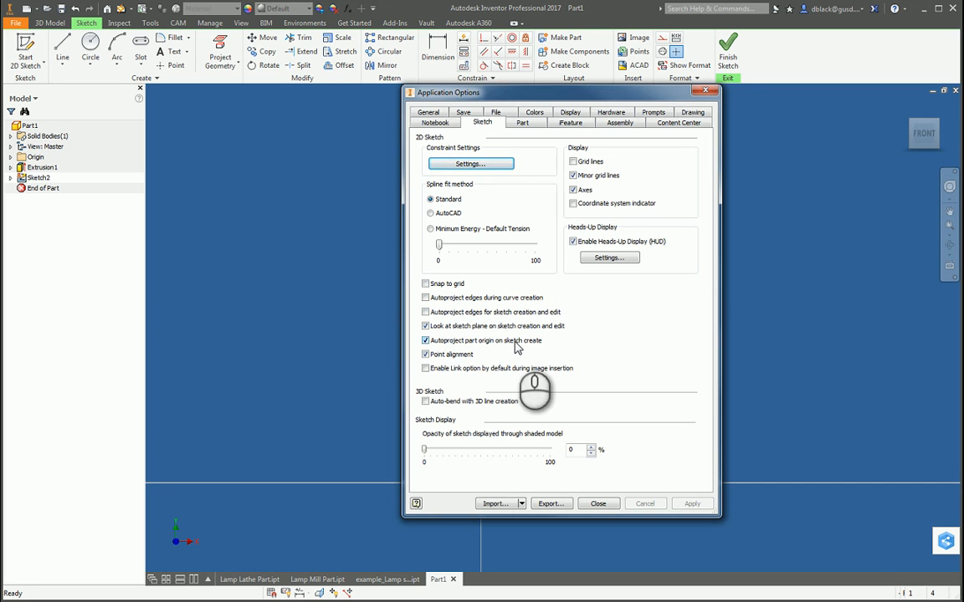
pyautogui.click(597, 504)
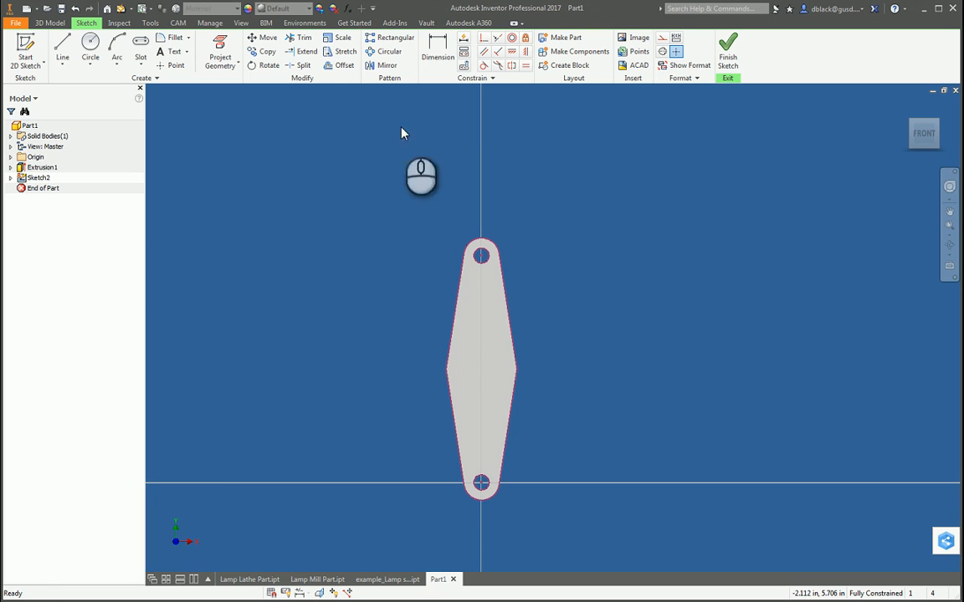
# Step: Offset the projected arm outline inward by .25 in
pyautogui.click(335, 66)
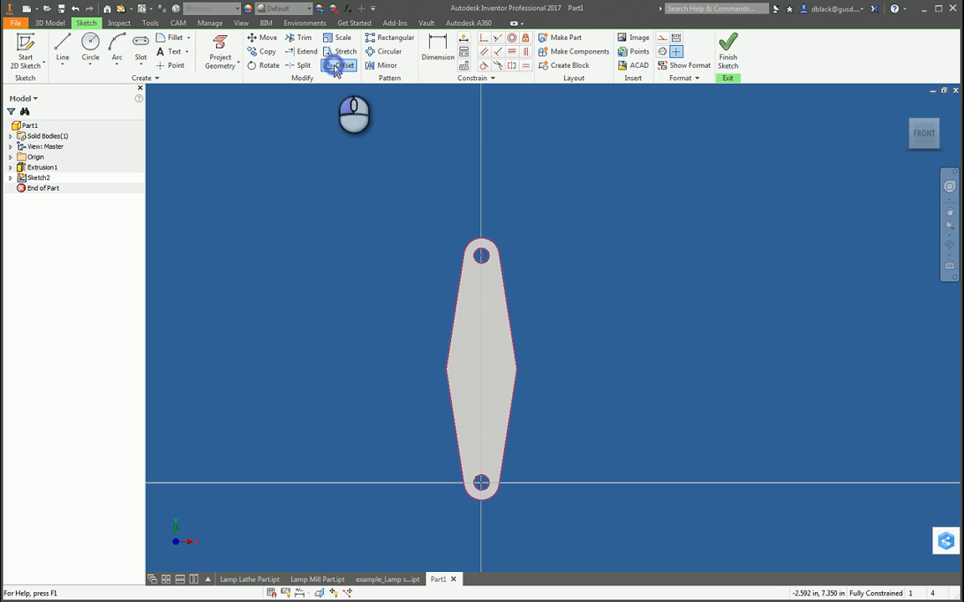
pyautogui.click(458, 303)
pyautogui.scroll(3, 465, 313)
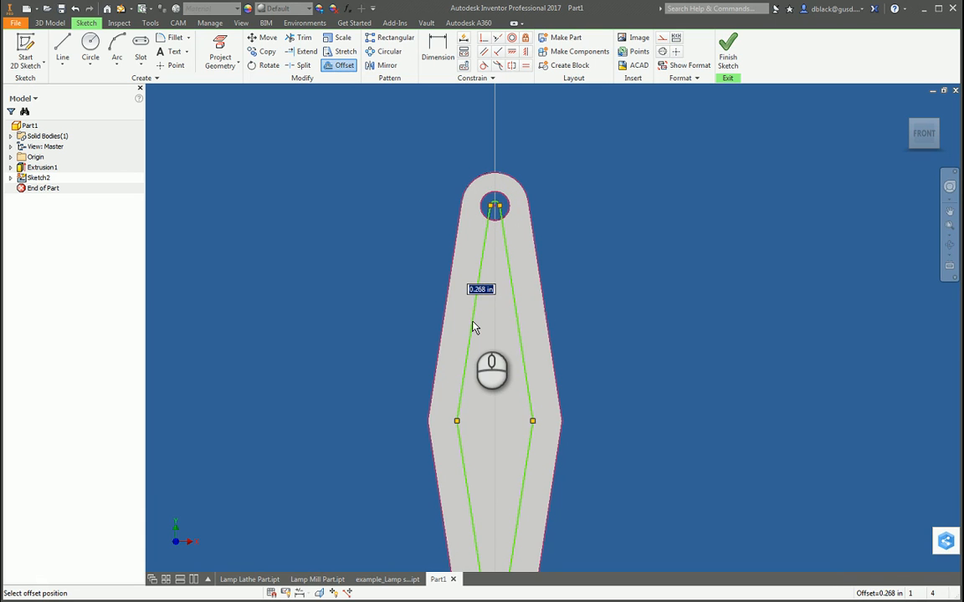
pyautogui.write('.25')
pyautogui.press('Return')
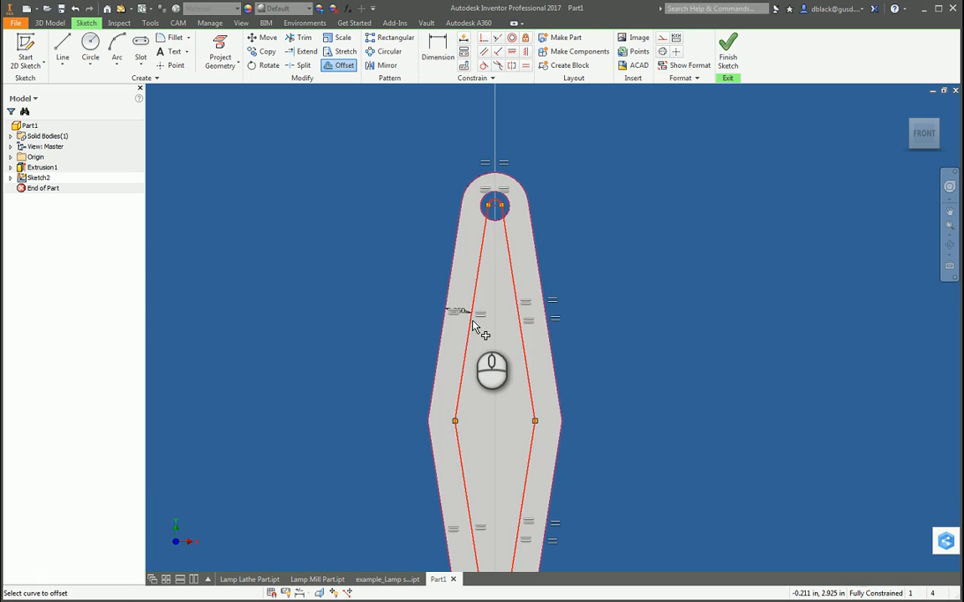
pyautogui.scroll(3, 627, 255)
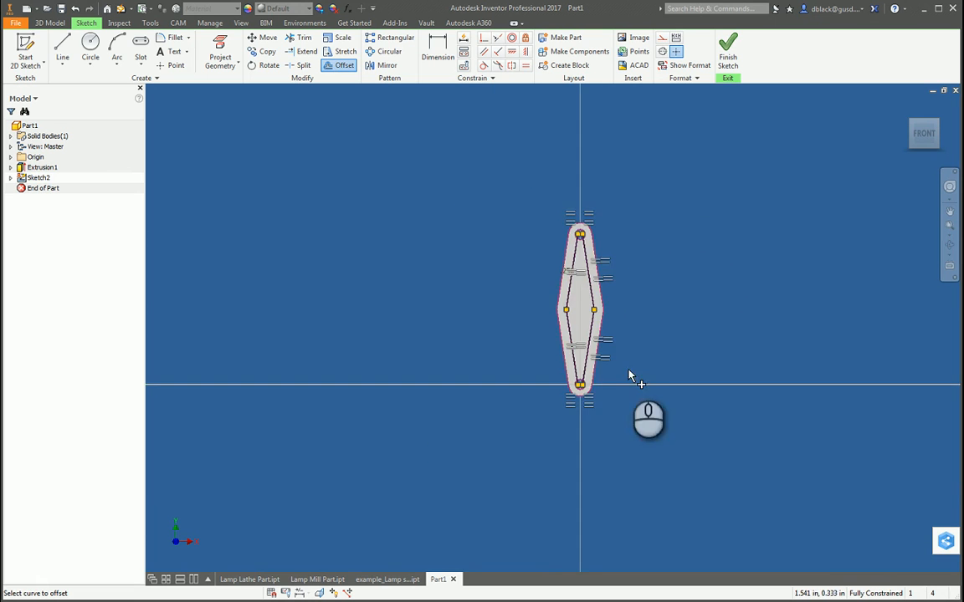
pyautogui.scroll(-2, 616, 358)
pyautogui.scroll(-2, 593, 310)
pyautogui.click(679, 343)
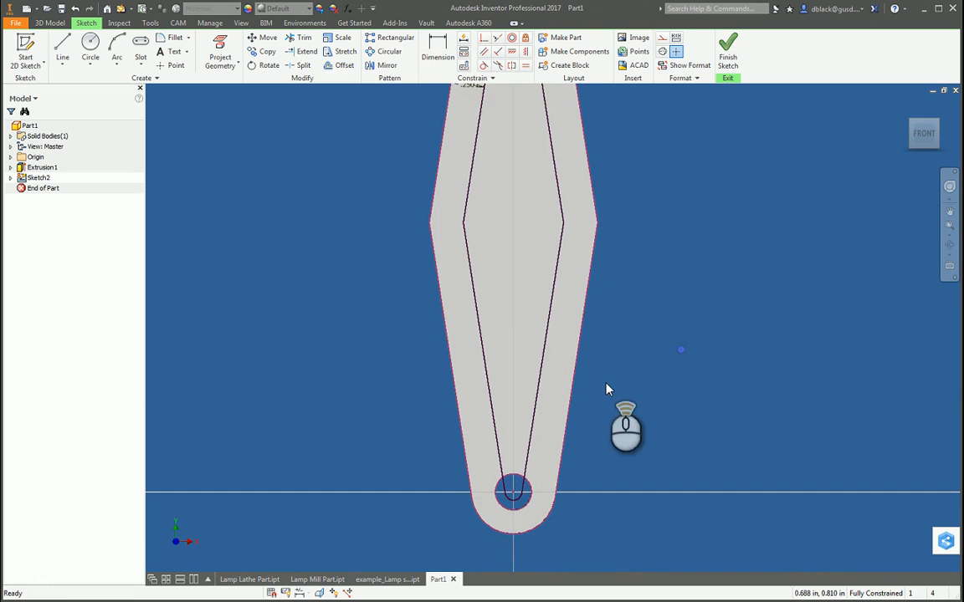
pyautogui.scroll(2, 606, 386)
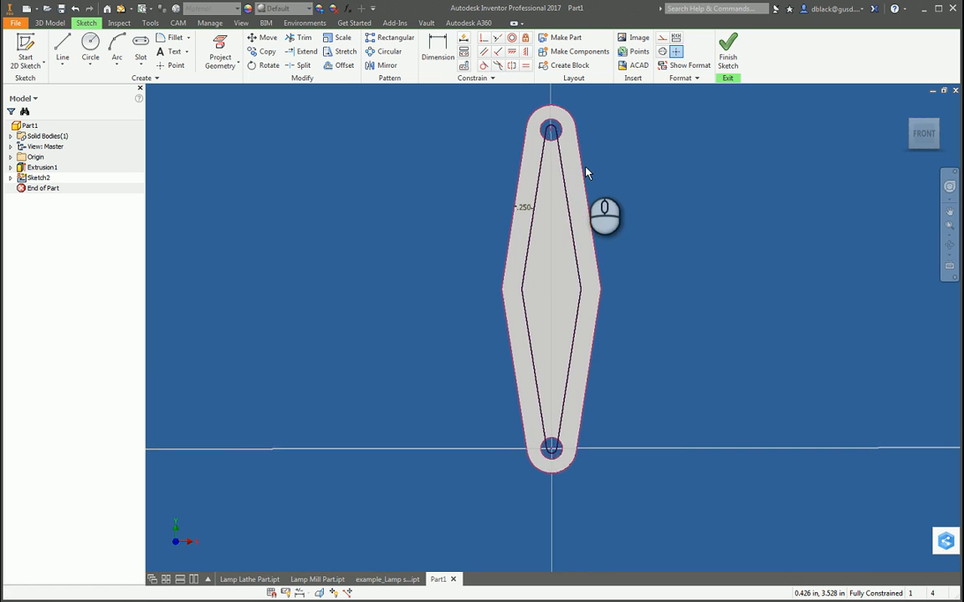
# Step: Try to cut the inner offset profile out of the arm with an extrusion distance of .063 in
pyautogui.press('e')
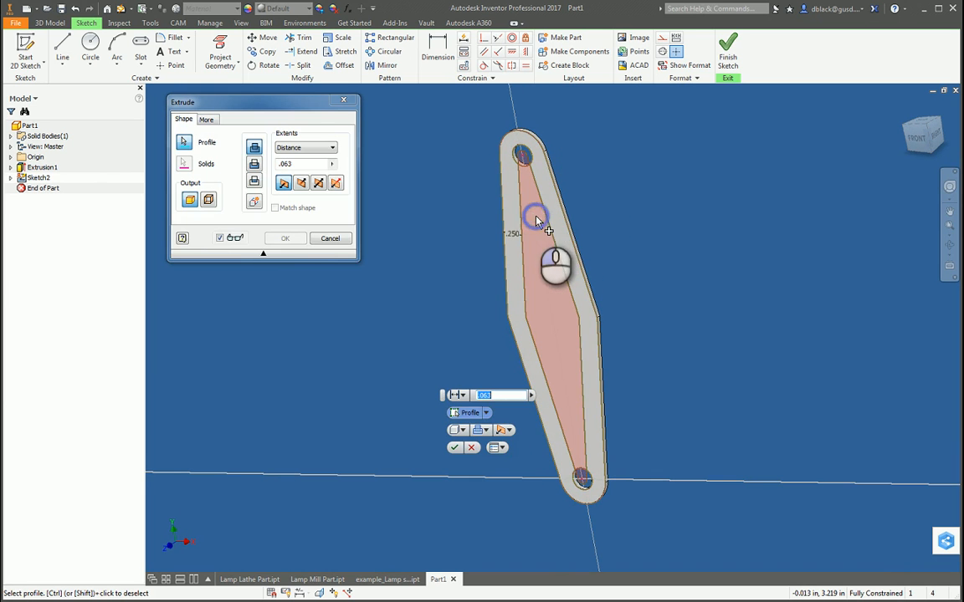
pyautogui.click(537, 219)
pyautogui.click(254, 163)
pyautogui.click(297, 241)
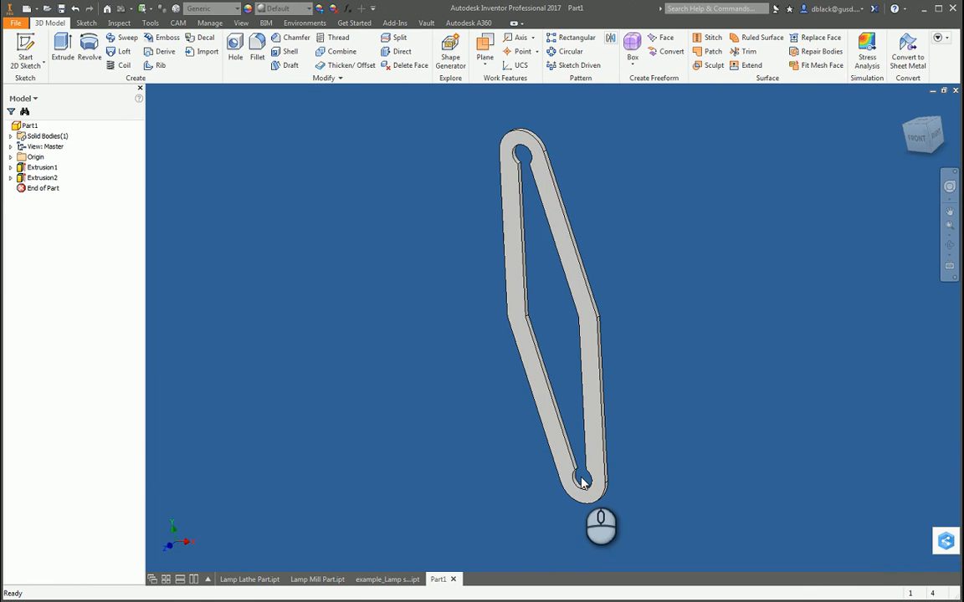
pyautogui.click(528, 175)
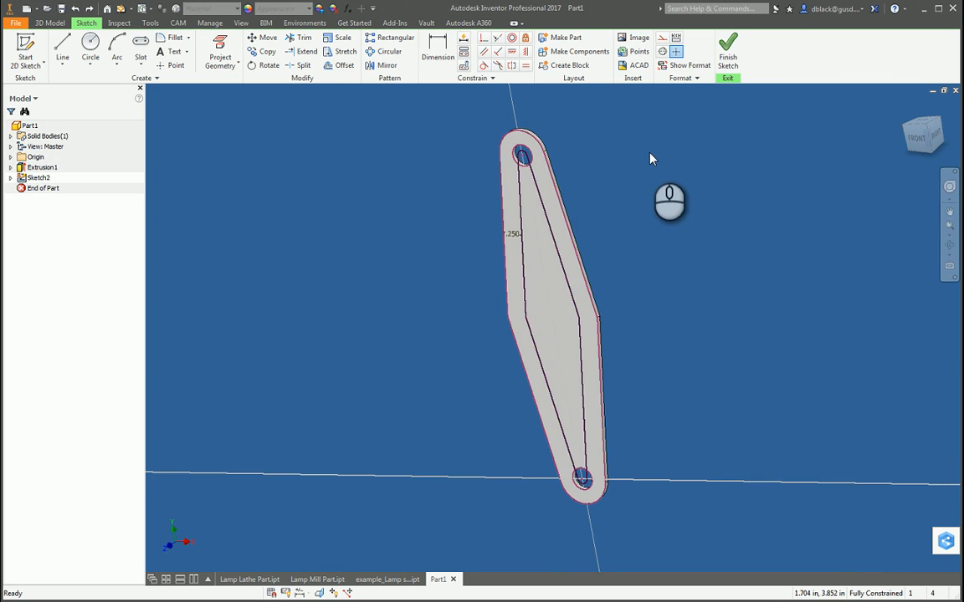
# Step: Sketch a circle around each hole, centred on the hole and about 0.625 in in diameter to match the arm's rounded ends
pyautogui.scroll(-3, 535, 144)
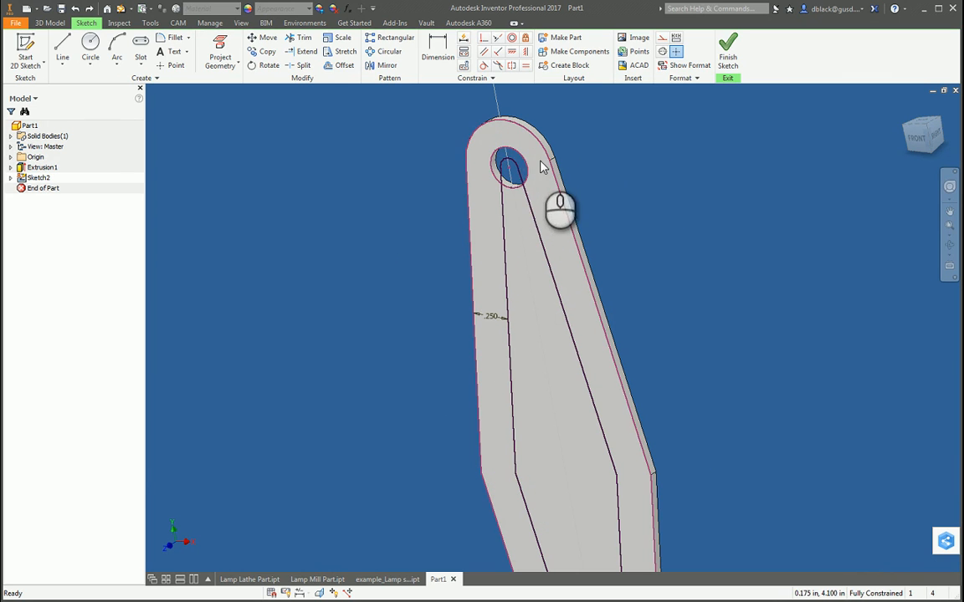
pyautogui.click(90, 44)
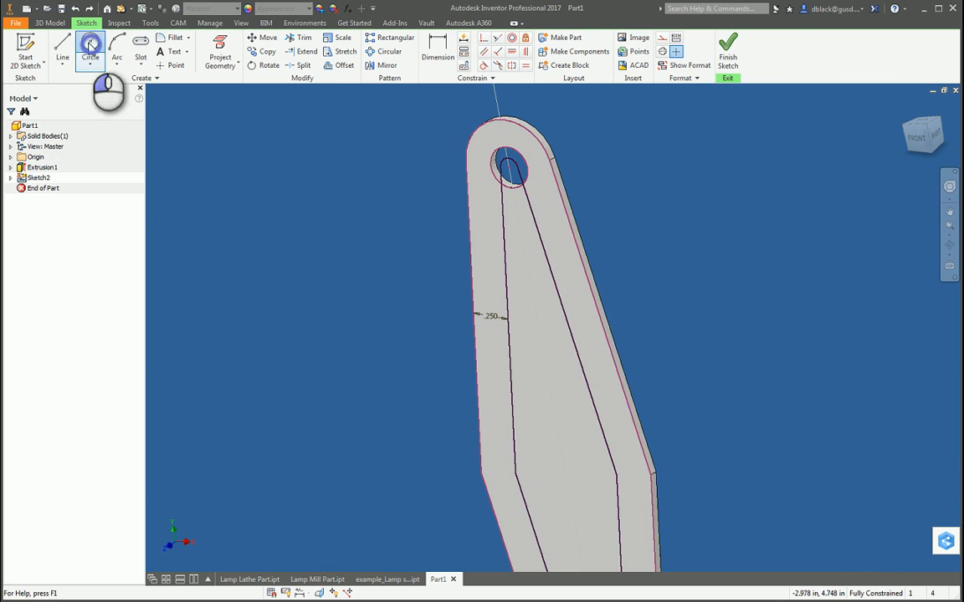
pyautogui.click(507, 164)
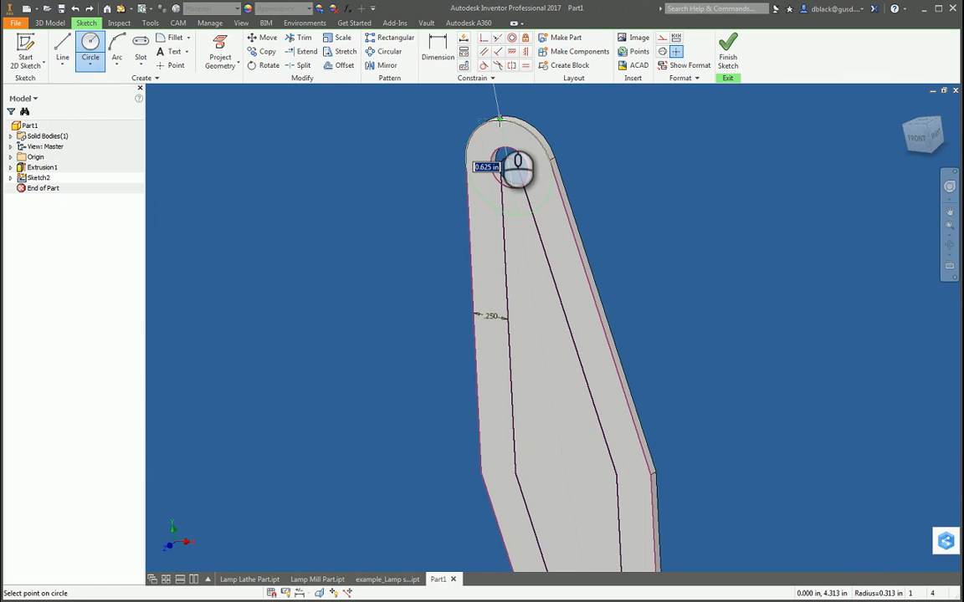
pyautogui.scroll(4, 498, 120)
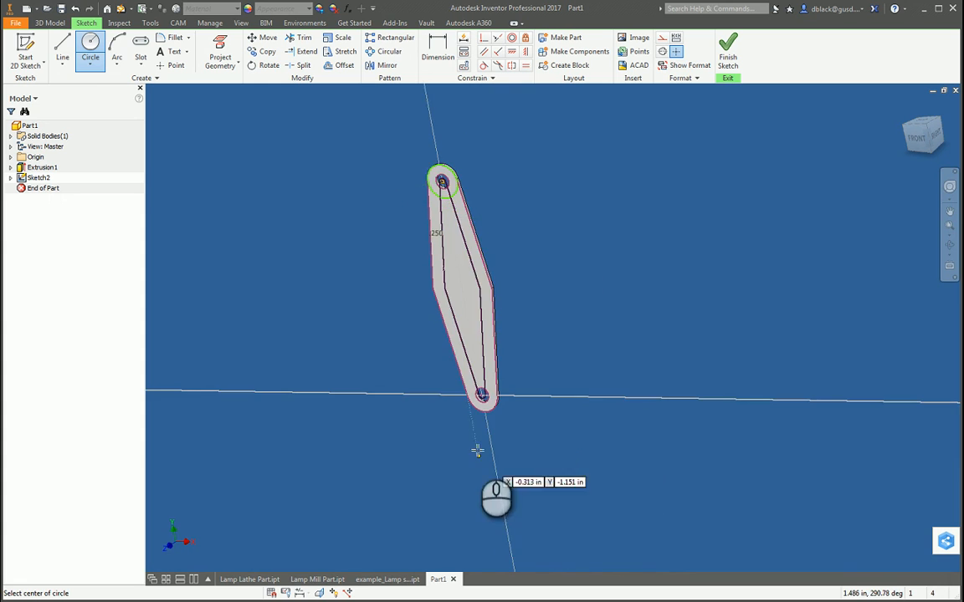
pyautogui.scroll(-4, 494, 402)
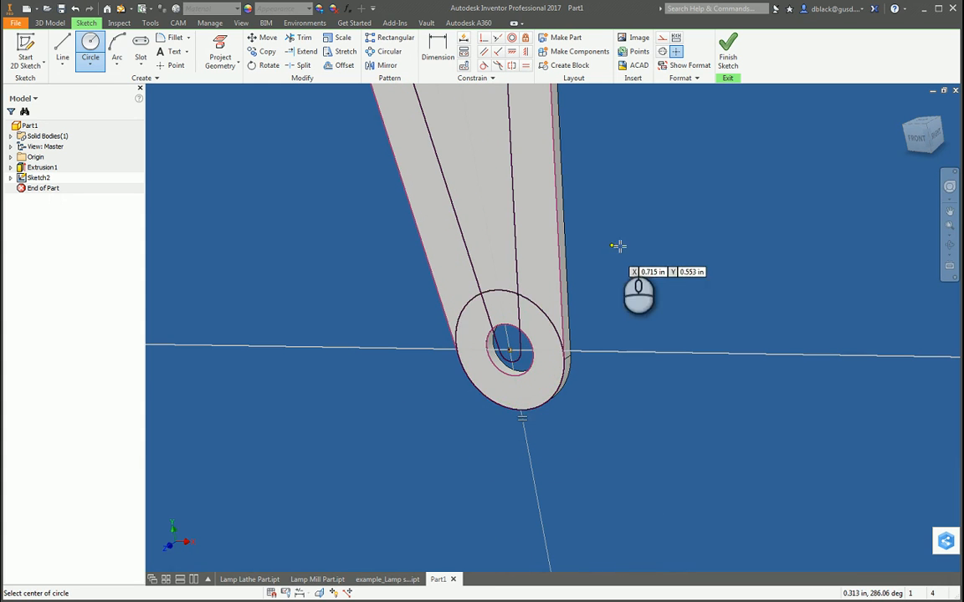
pyautogui.scroll(2, 384, 452)
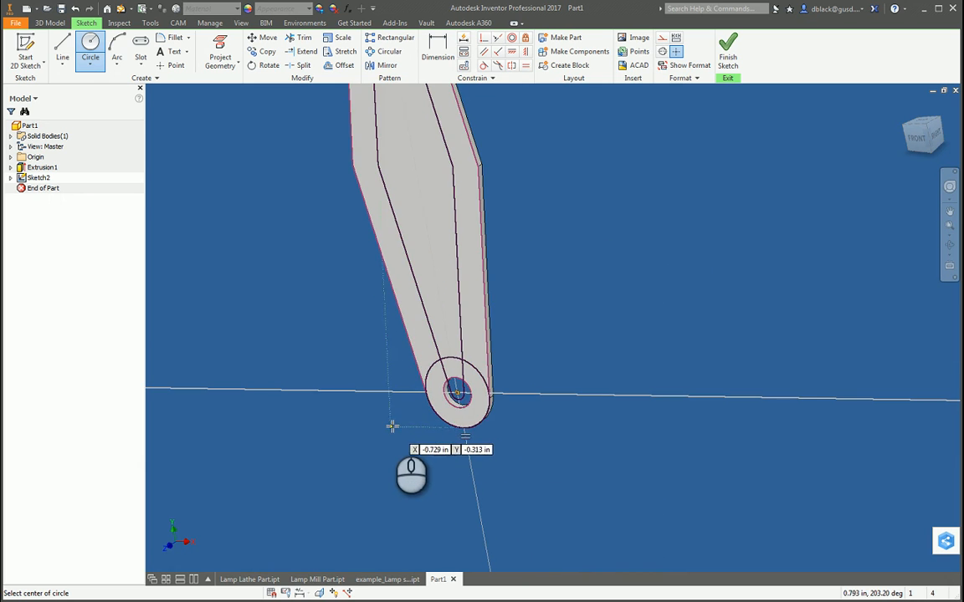
pyautogui.scroll(3, 391, 426)
pyautogui.scroll(-3, 378, 140)
pyautogui.press('Escape')
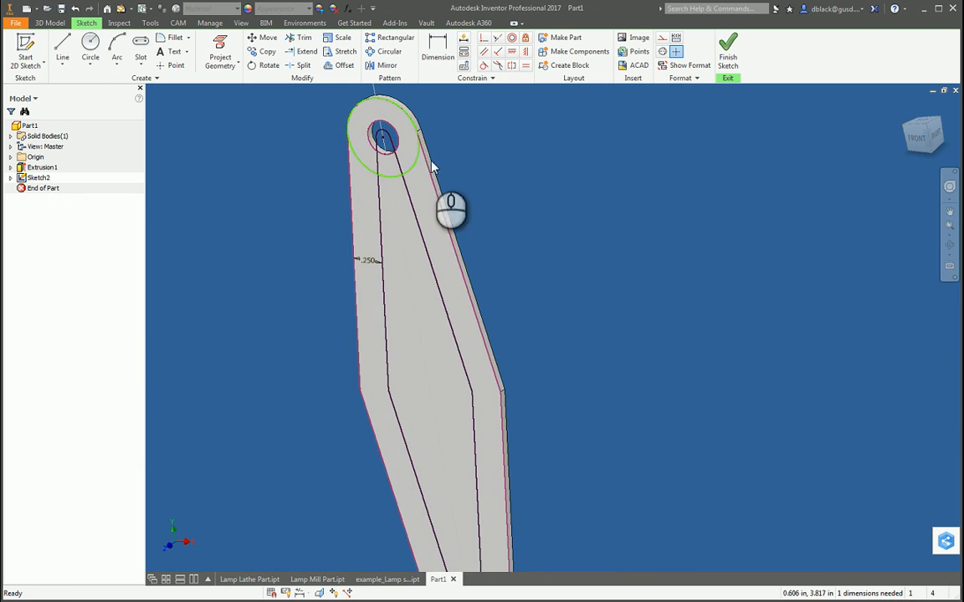
# Step: Enlarge the circle around the upper hole beyond the arm's edge to test whether its size is constrained
pyautogui.moveTo(415, 165)
pyautogui.mouseDown()
pyautogui.moveTo(426, 178)
pyautogui.moveTo(428, 171)
pyautogui.mouseUp()
pyautogui.click(448, 150)
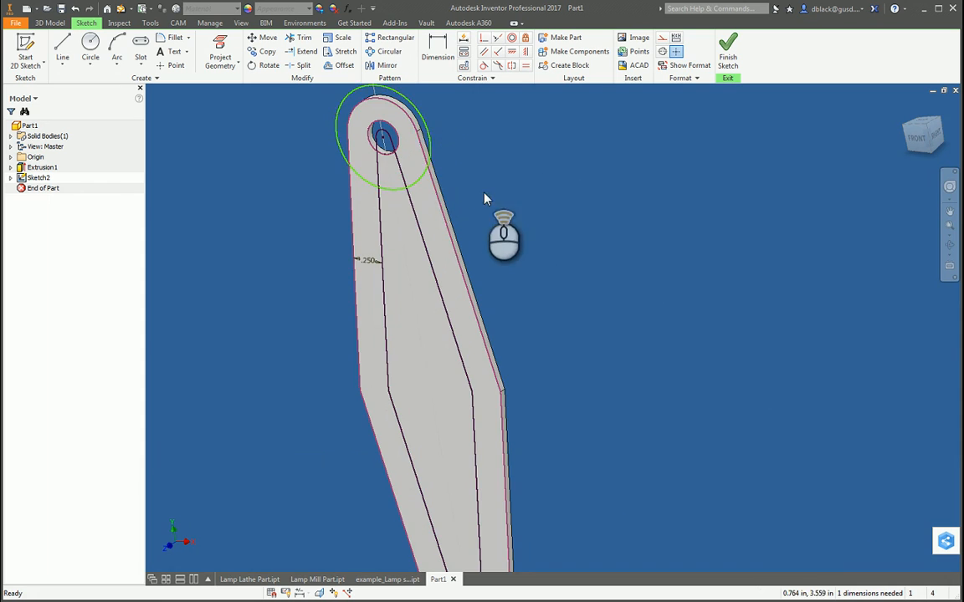
pyautogui.scroll(3, 484, 197)
pyautogui.scroll(-4, 420, 133)
pyautogui.click(532, 153)
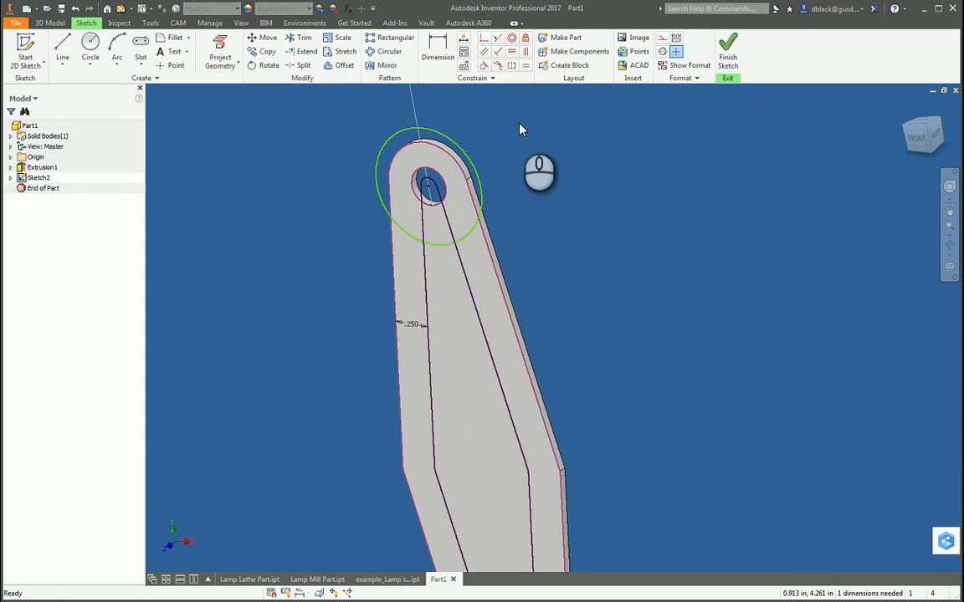
# Step: Apply an equal constraint between the circle around the upper hole and the arm's rounded upper end
pyautogui.click(526, 67)
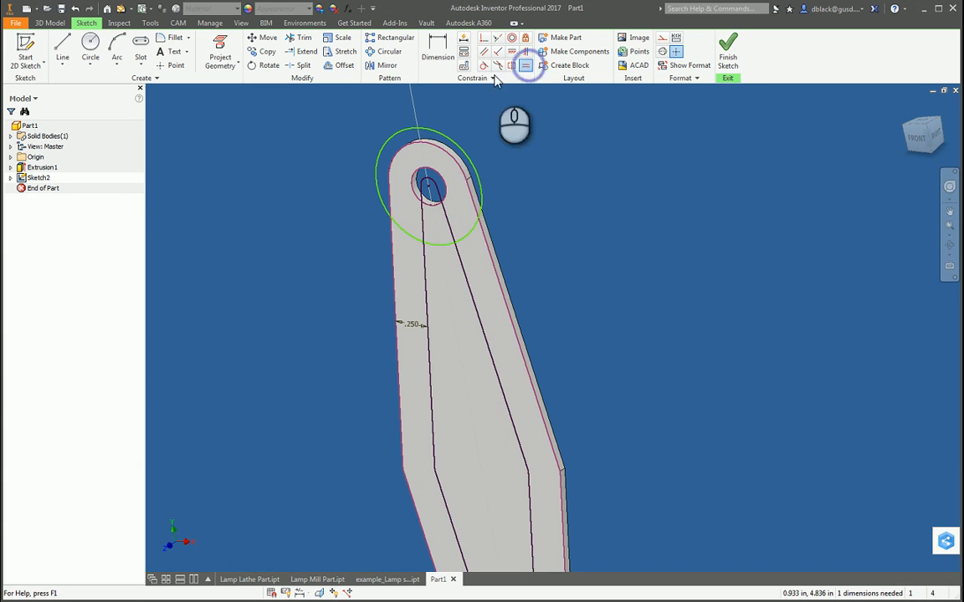
pyautogui.click(427, 134)
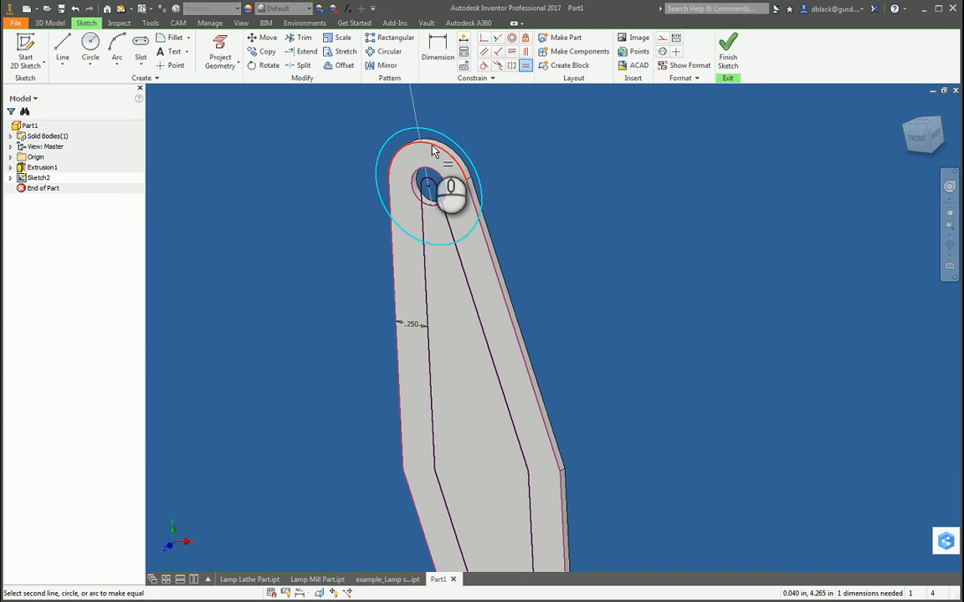
pyautogui.click(432, 146)
pyautogui.press('Escape')
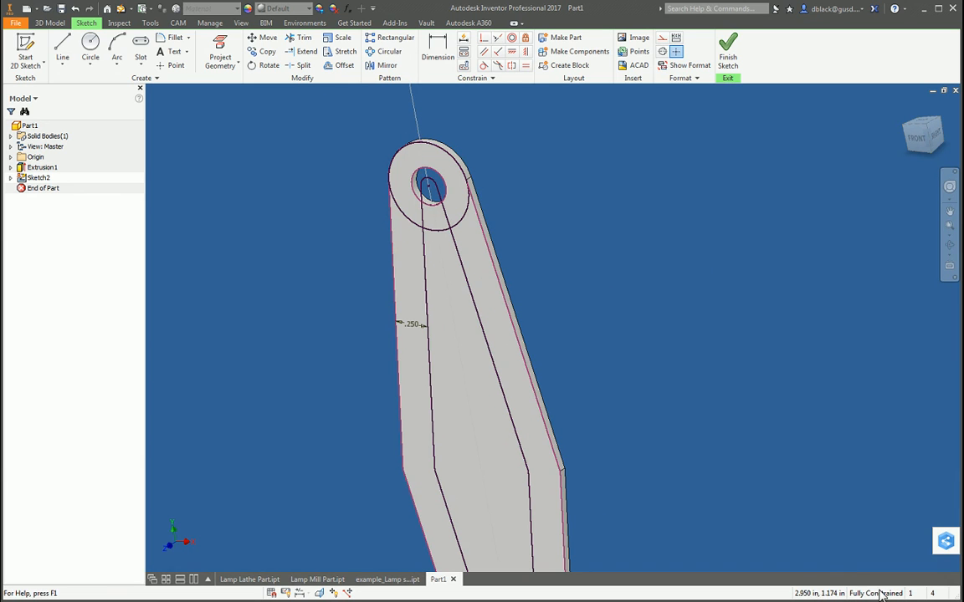
pyautogui.scroll(-5, 572, 226)
pyautogui.scroll(4, 596, 260)
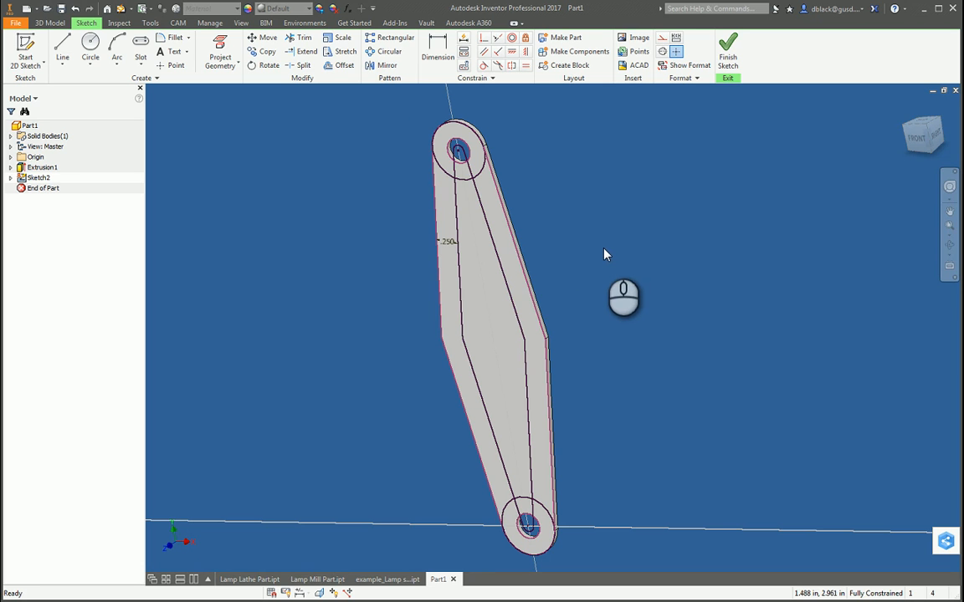
# Step: Try to trim the offset lines between the upper hole and the circle around it
pyautogui.press('e')
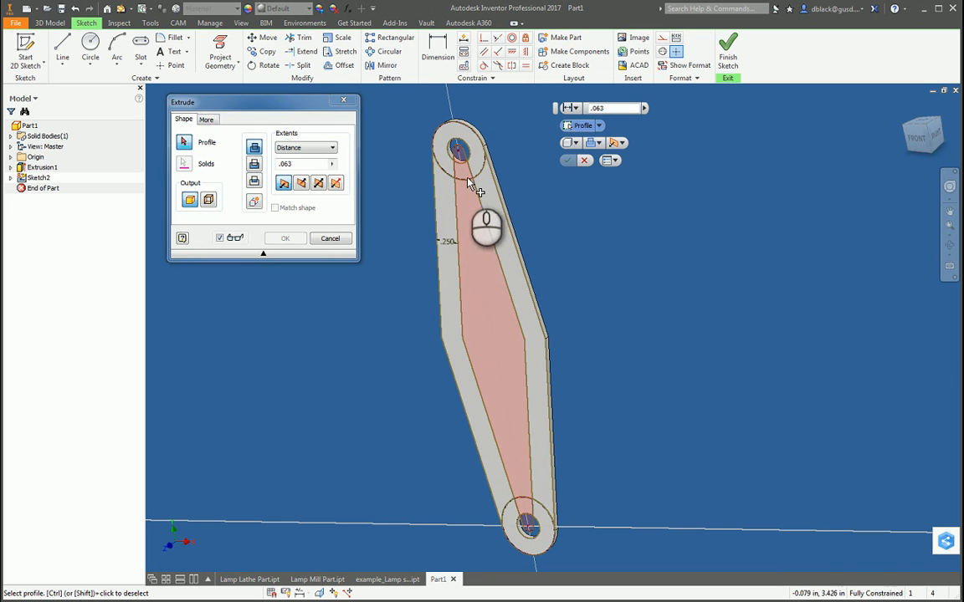
pyautogui.click(330, 238)
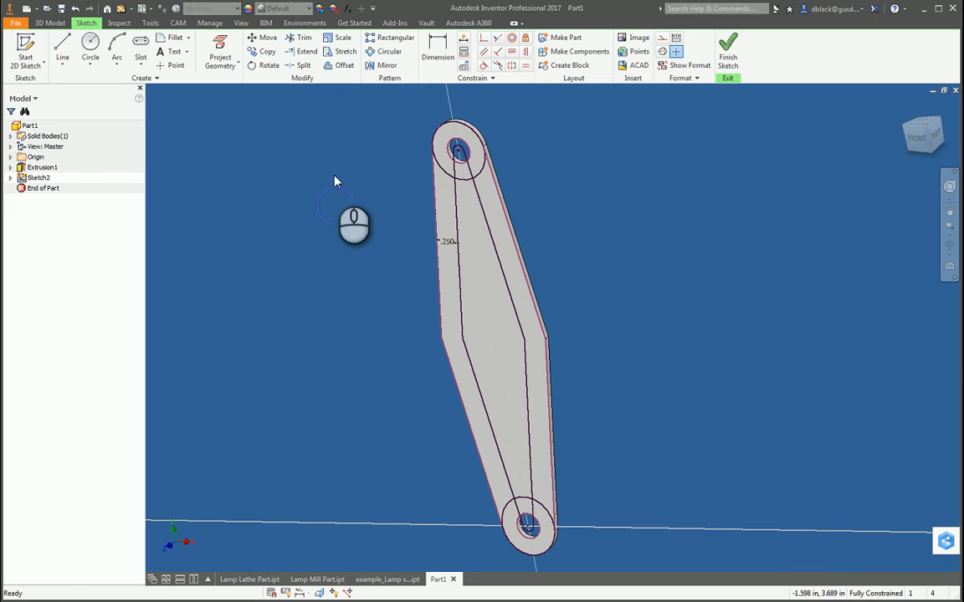
pyautogui.click(299, 38)
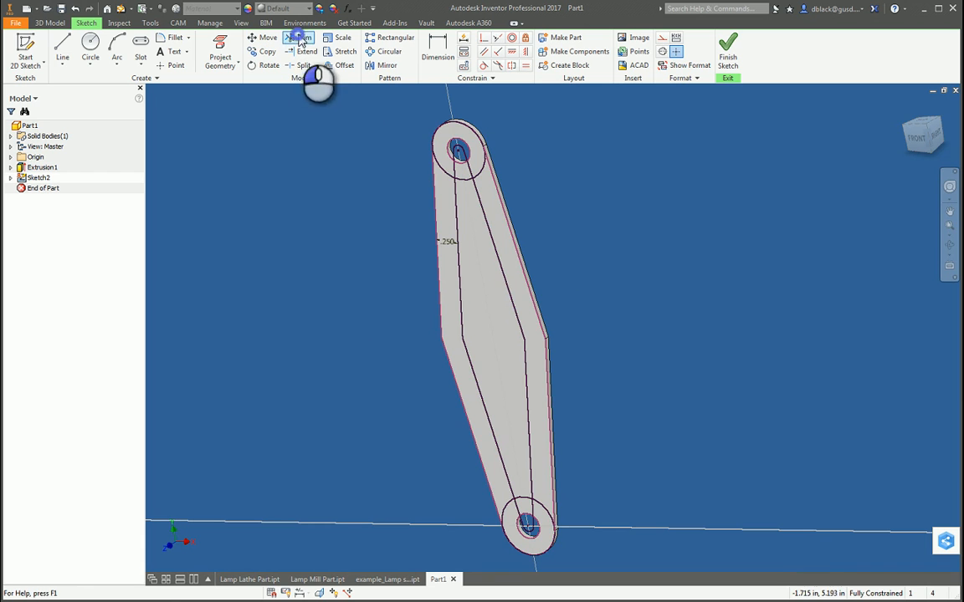
pyautogui.scroll(3, 463, 184)
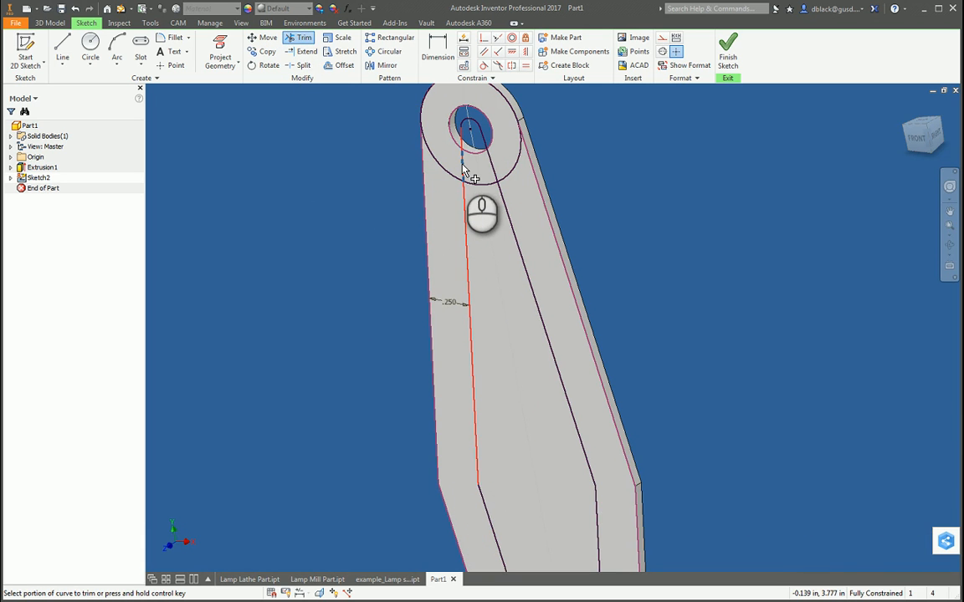
pyautogui.click(462, 165)
pyautogui.click(490, 161)
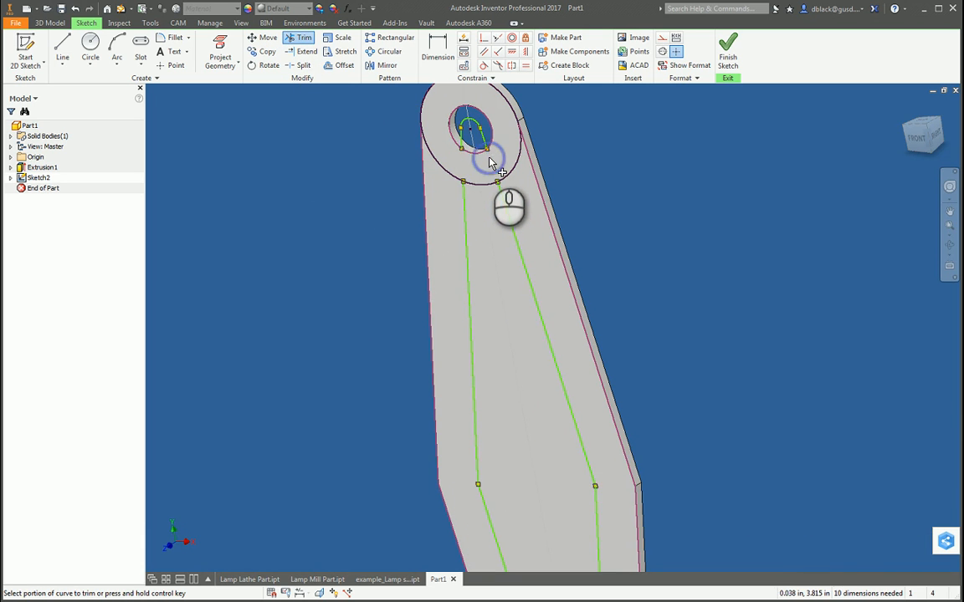
pyautogui.scroll(-4, 453, 161)
pyautogui.scroll(3, 504, 392)
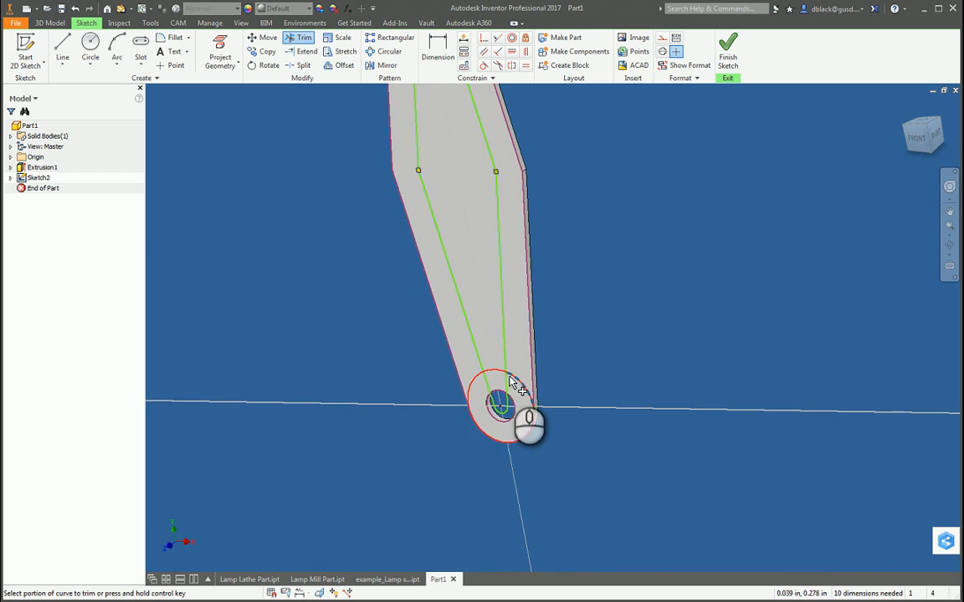
pyautogui.scroll(-3, 509, 405)
pyautogui.scroll(2, 456, 167)
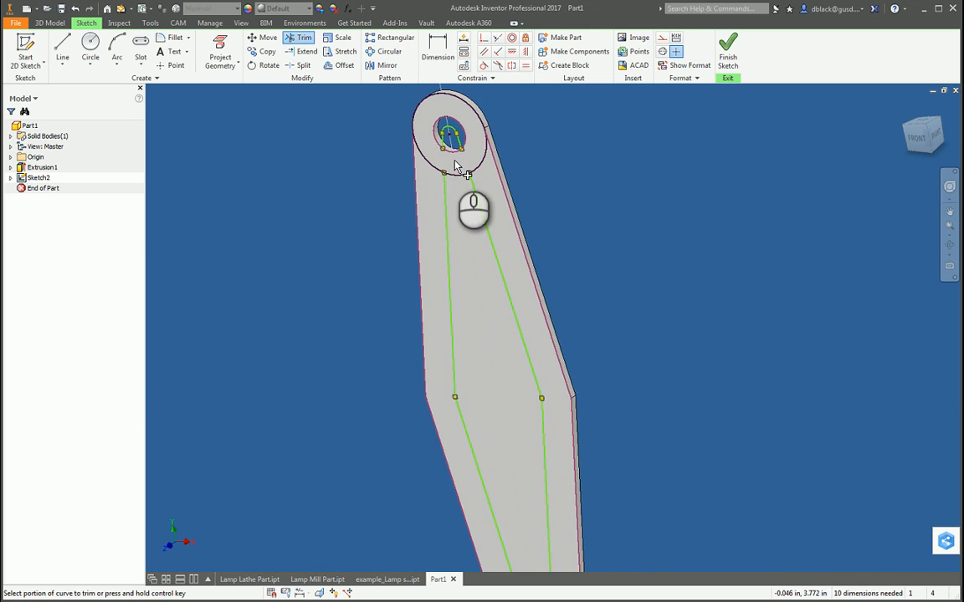
pyautogui.press('Escape')
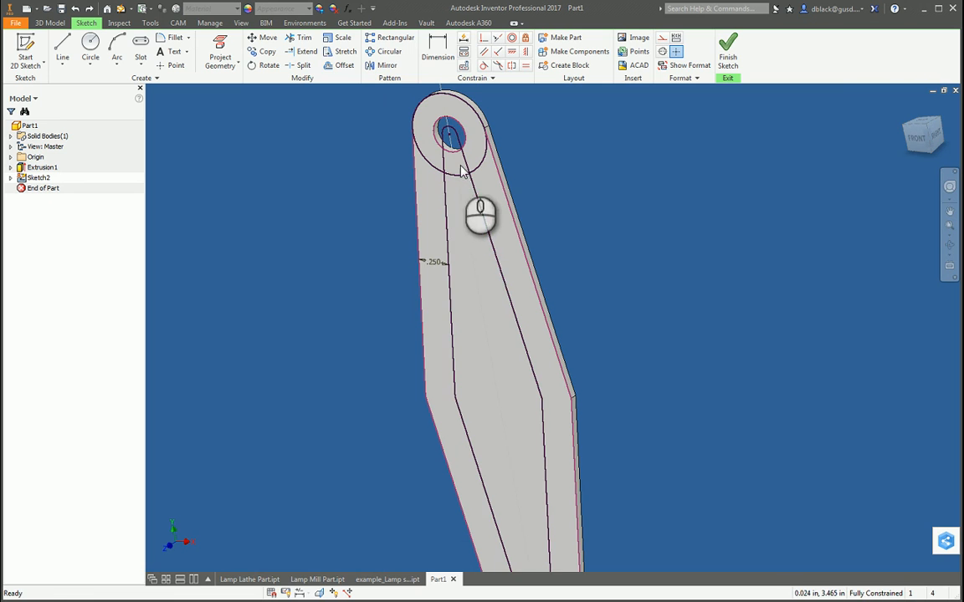
# Step: Trim the offset lines between each hole and its surrounding circle at both ends of the arm
pyautogui.click(299, 38)
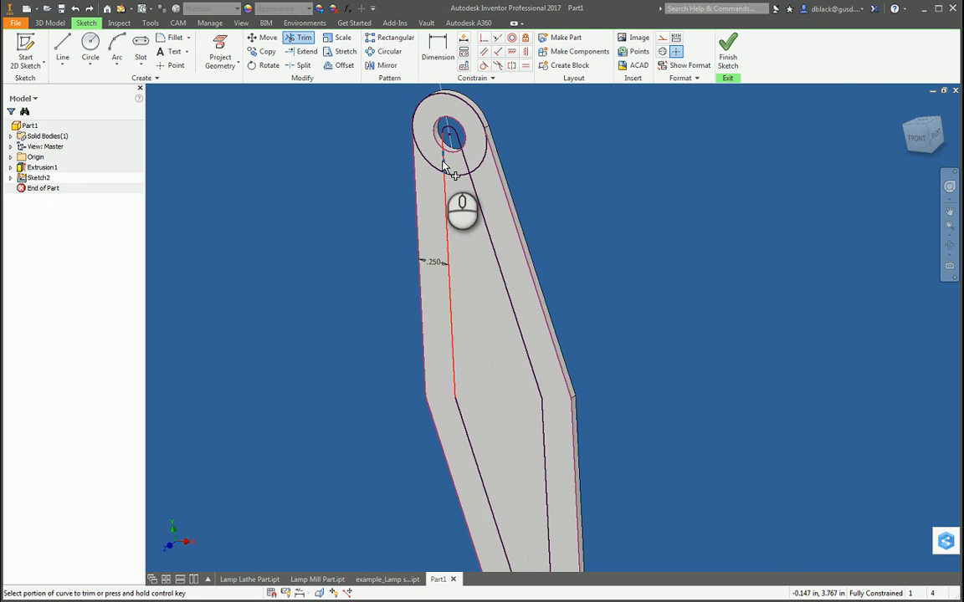
pyautogui.click(446, 168)
pyautogui.click(466, 162)
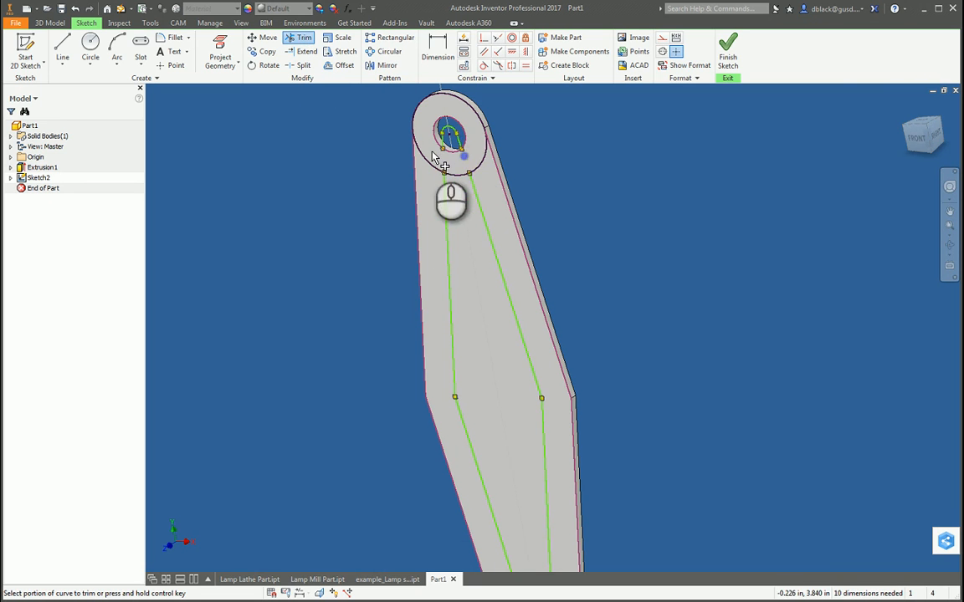
pyautogui.scroll(-3, 475, 162)
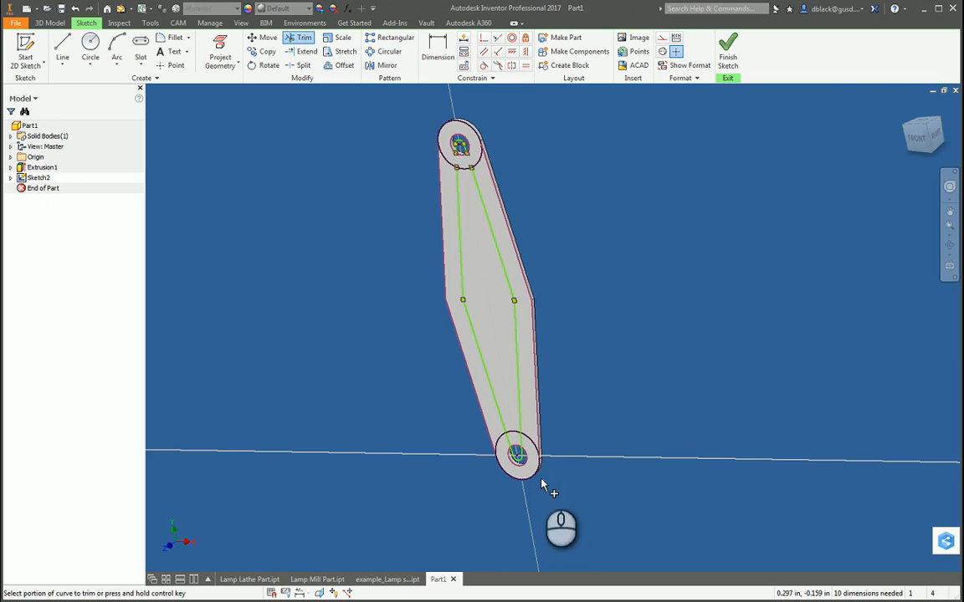
pyautogui.scroll(3, 527, 473)
pyautogui.click(527, 428)
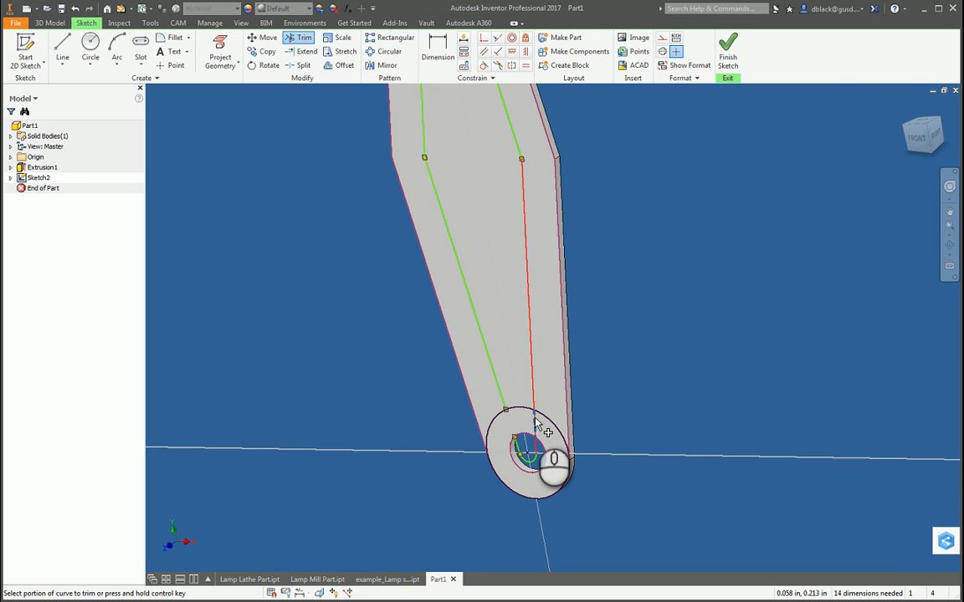
pyautogui.click(536, 419)
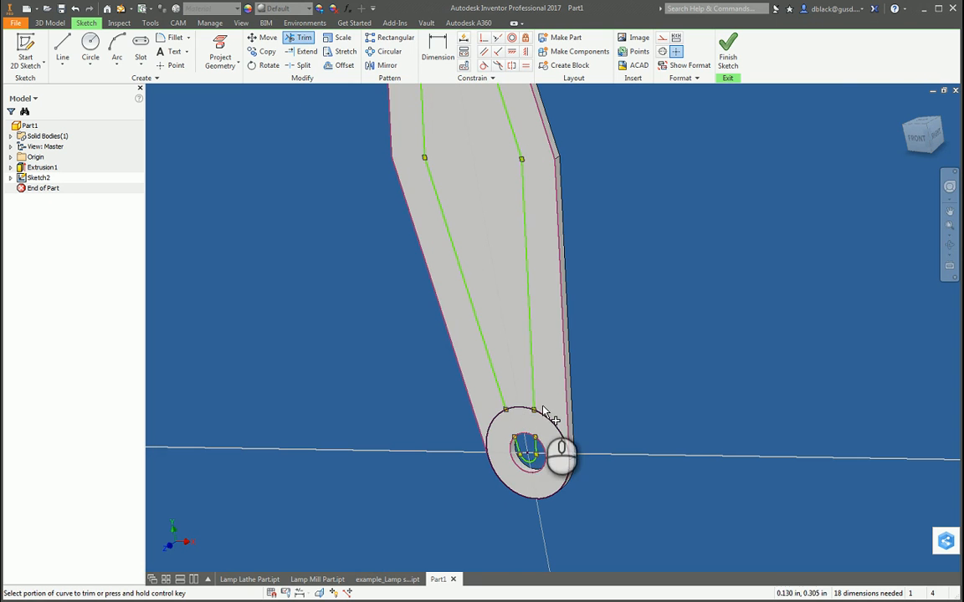
pyautogui.press('Escape')
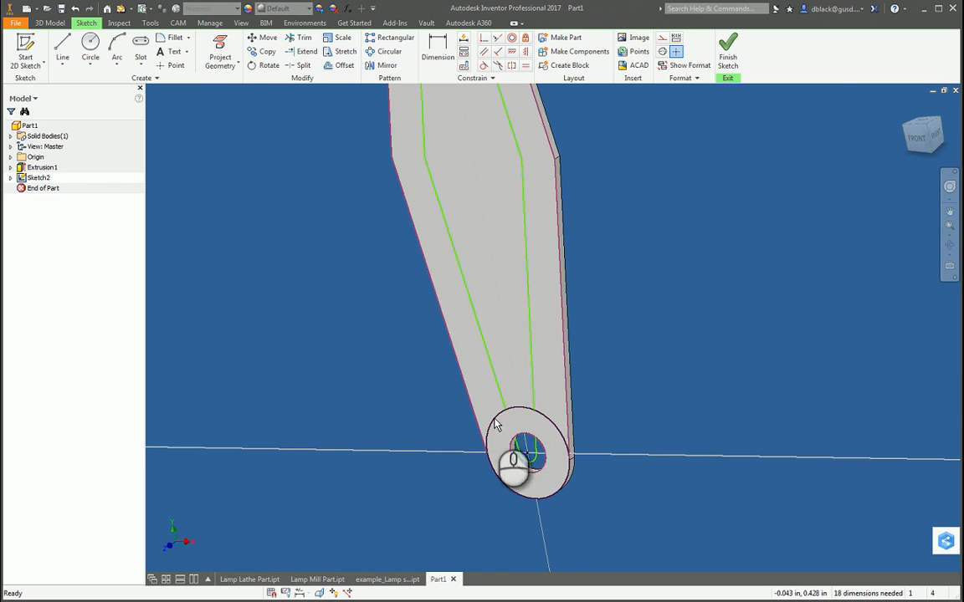
# Step: Extrude the inner diamond-shaped profile as a cut through all, leaving the border and the material around both holes
pyautogui.press('e')
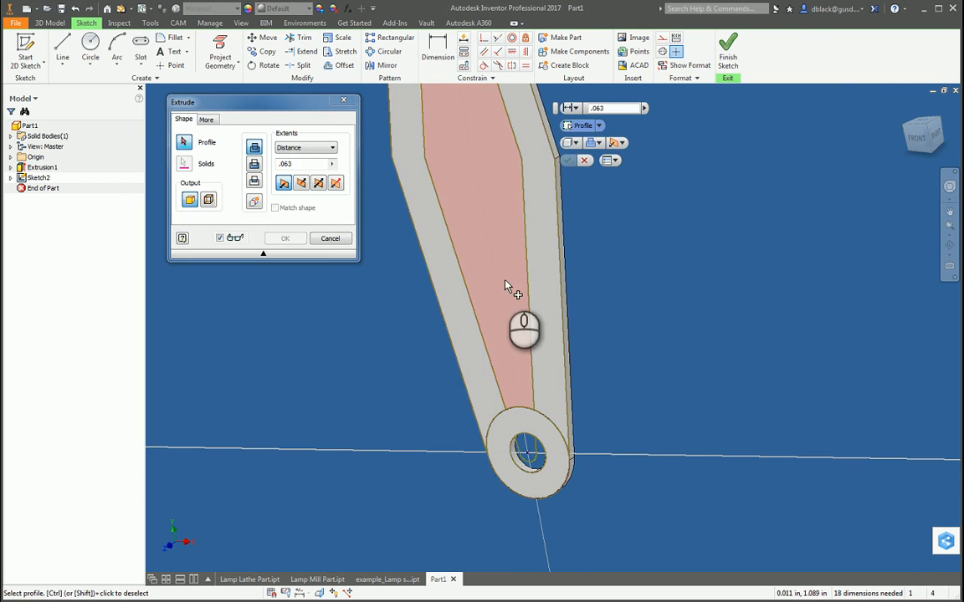
pyautogui.click(504, 261)
pyautogui.scroll(3, 540, 393)
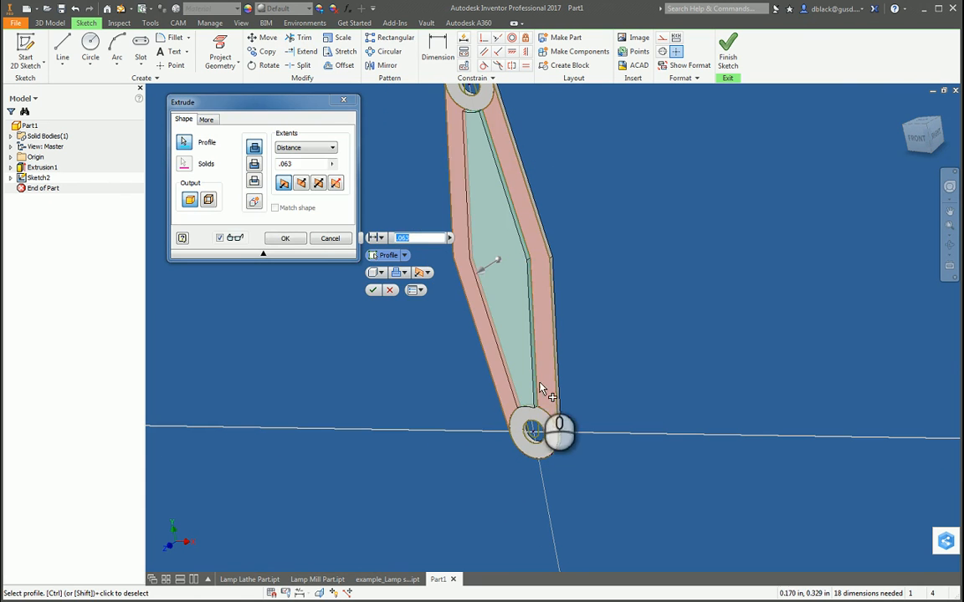
pyautogui.click(294, 148)
pyautogui.click(292, 185)
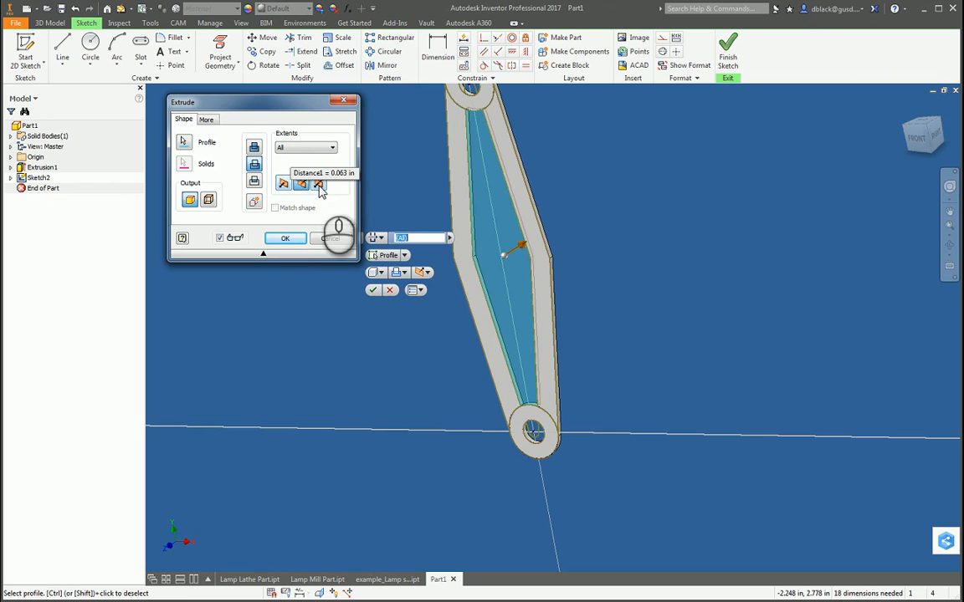
pyautogui.click(285, 239)
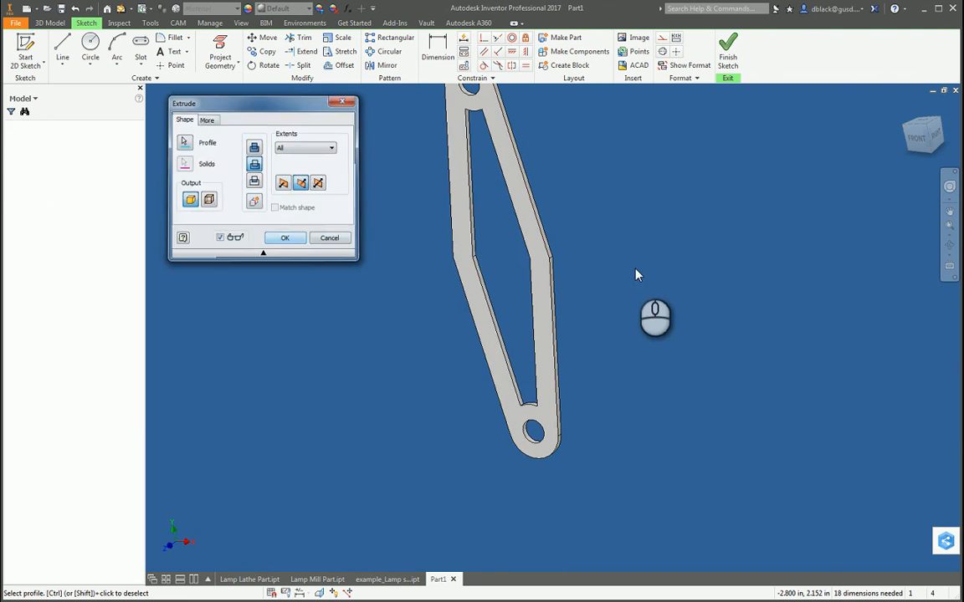
# Step: Inspect the arm's cut-out from several angles, including the inside corners near the lower hole
pyautogui.click(950, 245)
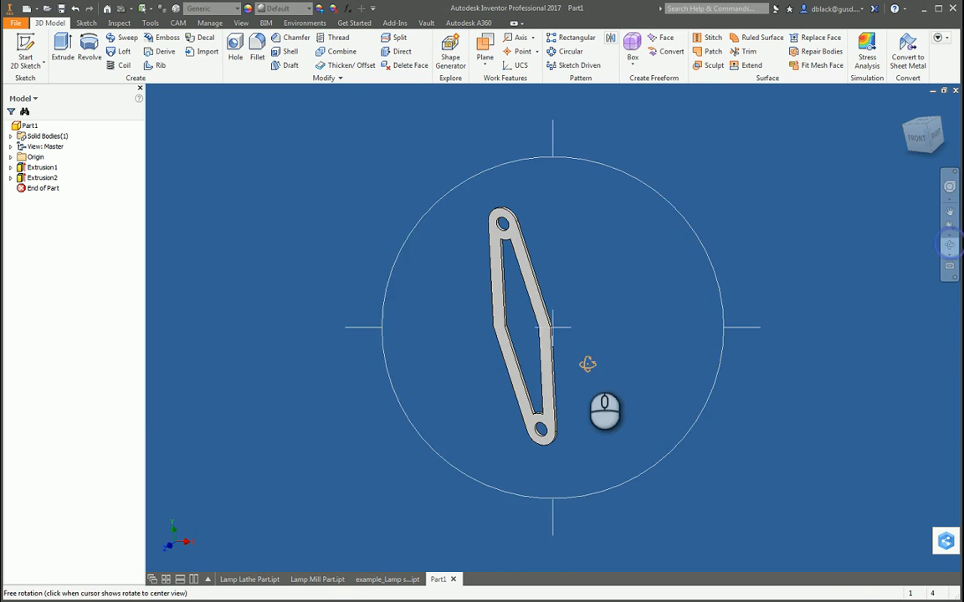
pyautogui.moveTo(583, 365); pyautogui.dragTo(512, 452)
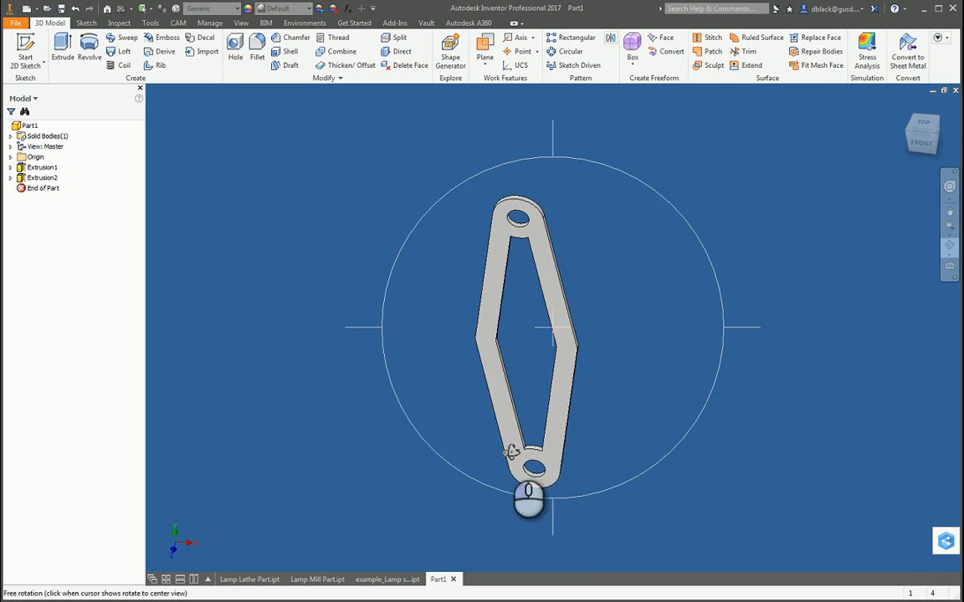
pyautogui.scroll(-6, 525, 447)
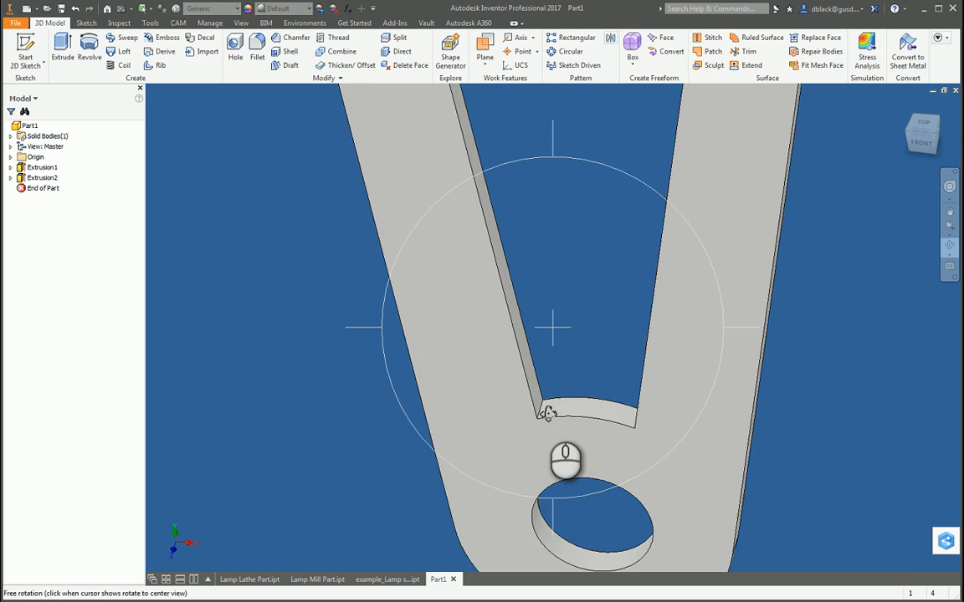
pyautogui.scroll(-2, 545, 410)
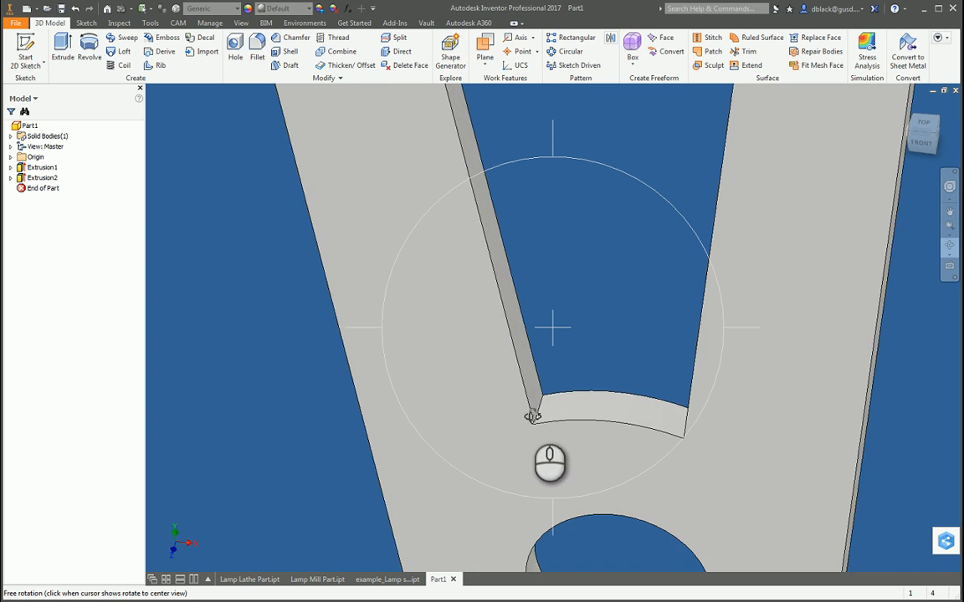
pyautogui.scroll(5, 533, 417)
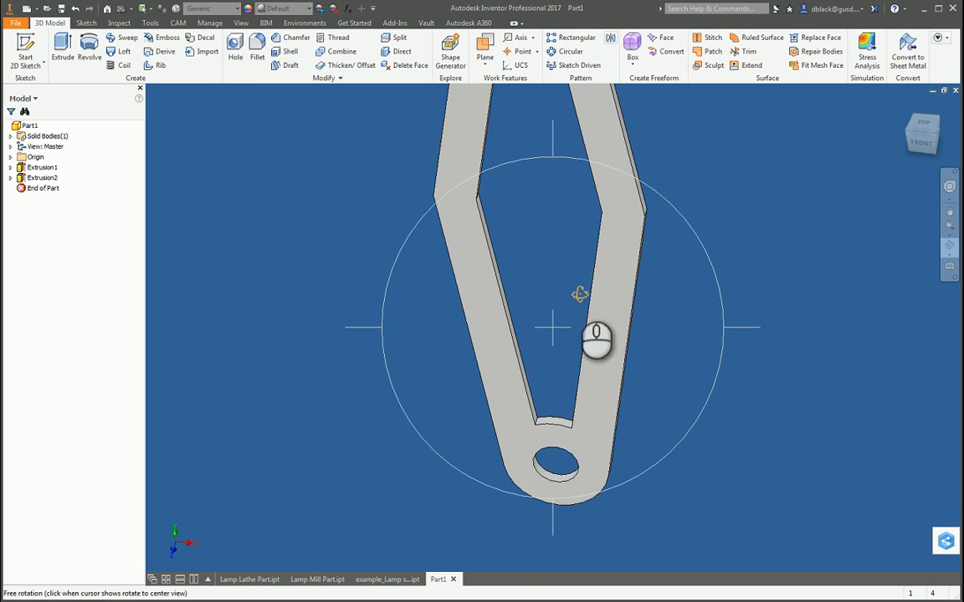
pyautogui.moveTo(580, 294); pyautogui.dragTo(527, 215)
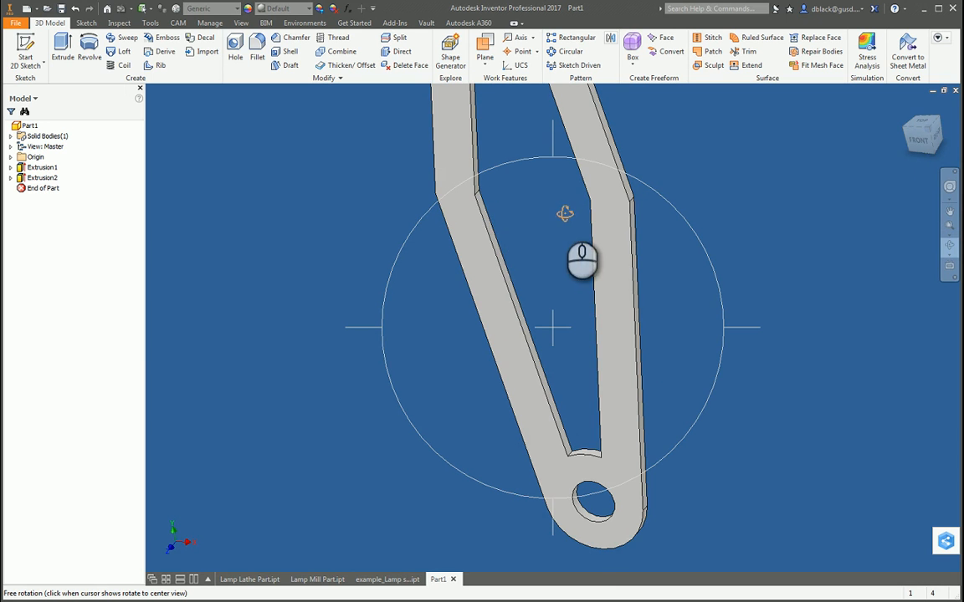
pyautogui.moveTo(581, 257); pyautogui.dragTo(573, 255)
pyautogui.moveTo(544, 219); pyautogui.dragTo(595, 403)
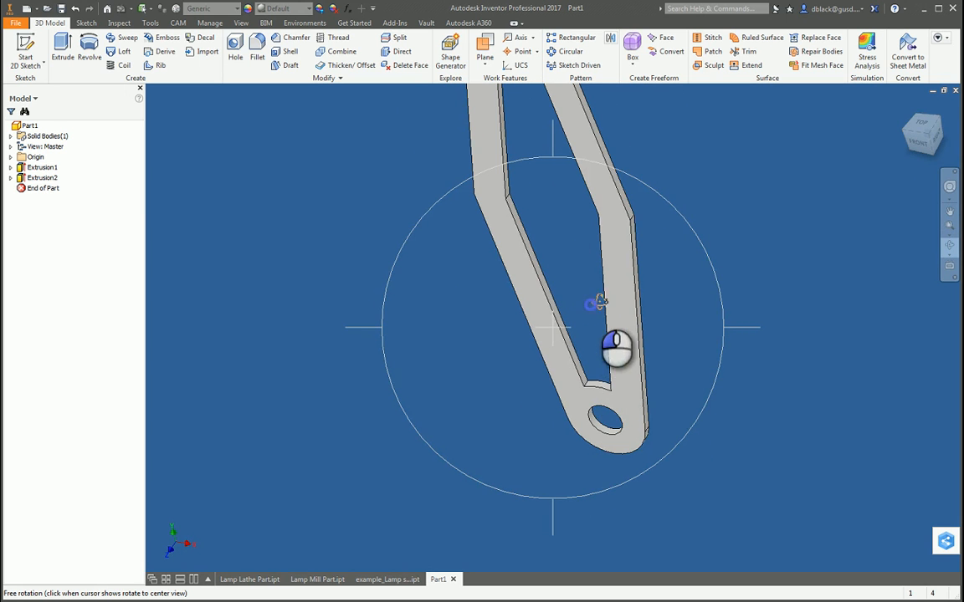
pyautogui.moveTo(598, 305); pyautogui.dragTo(630, 281)
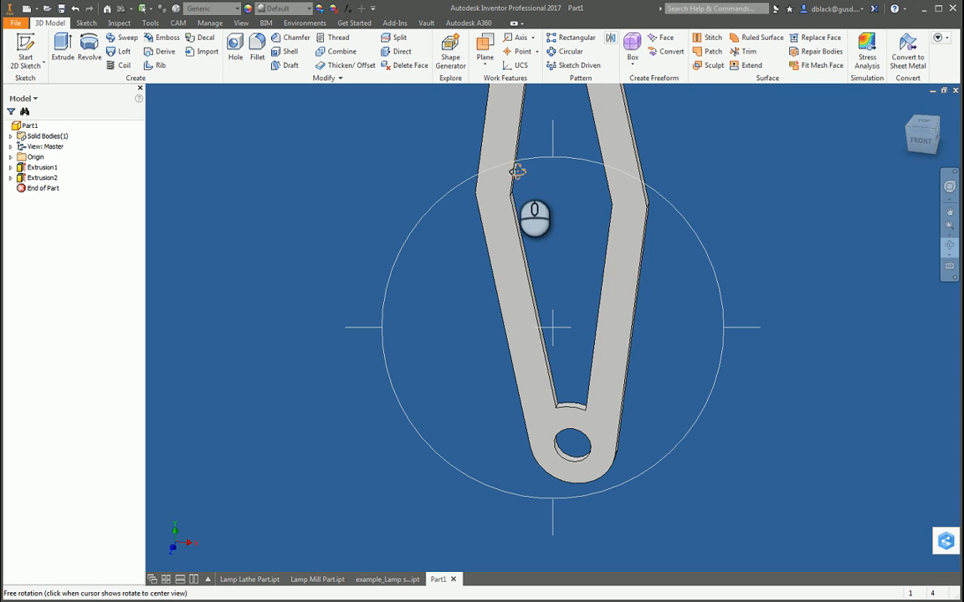
pyautogui.moveTo(583, 274); pyautogui.dragTo(574, 230)
pyautogui.press('Escape')
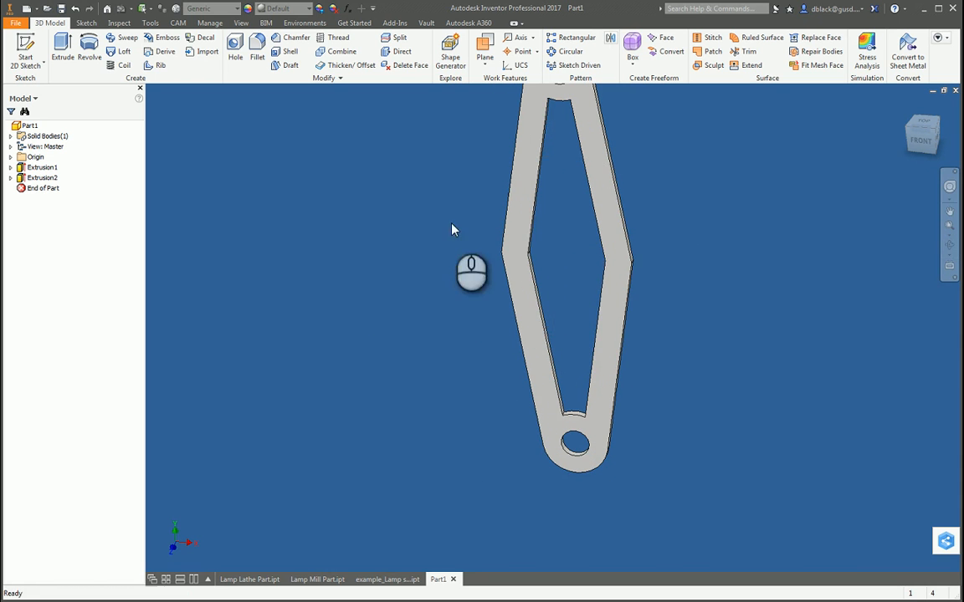
# Step: Reopen the cut-out's sketch and undo the extruded cut and the trims of the offset lines
pyautogui.click(11, 178)
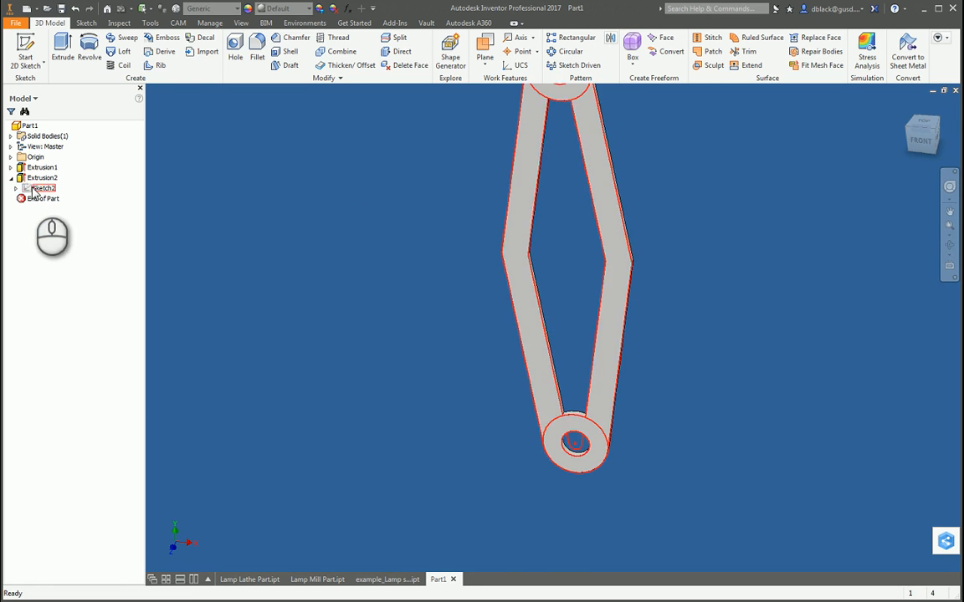
pyautogui.doubleClick(34, 188)
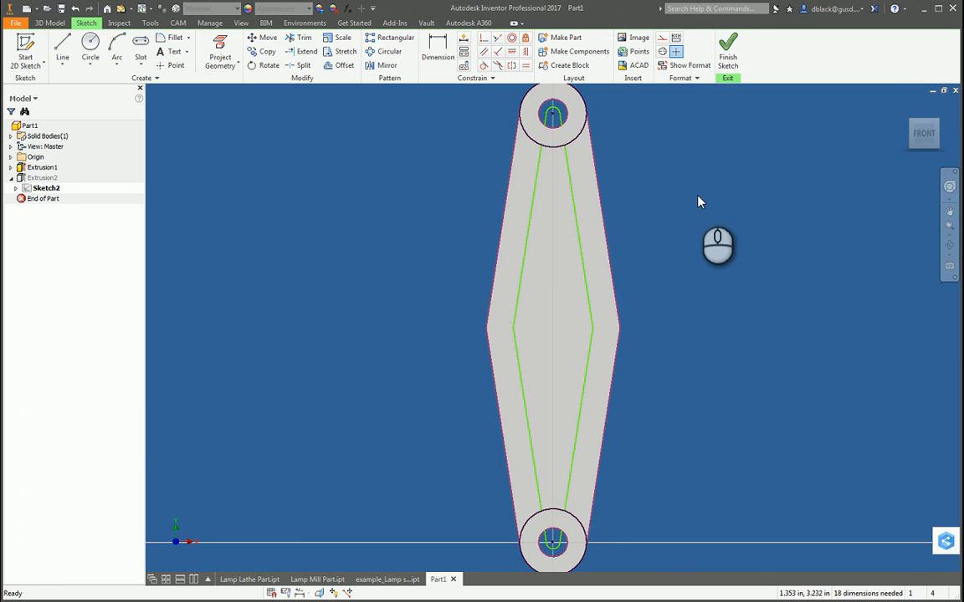
pyautogui.hotkey('ctrl', 'z')
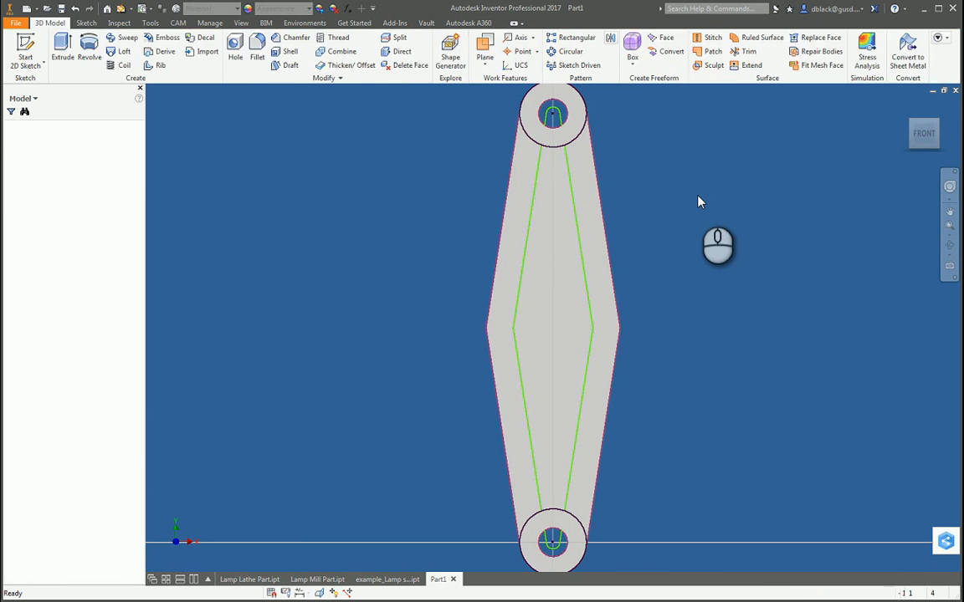
pyautogui.hotkey('ctrl', 'z')
pyautogui.hotkey('ctrl', 'z')
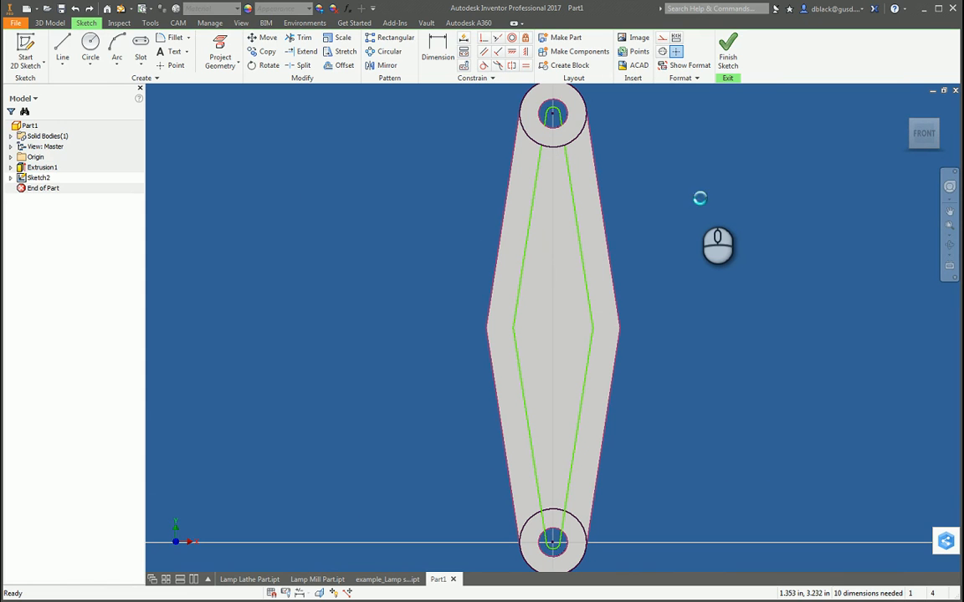
pyautogui.hotkey('ctrl', 'z')
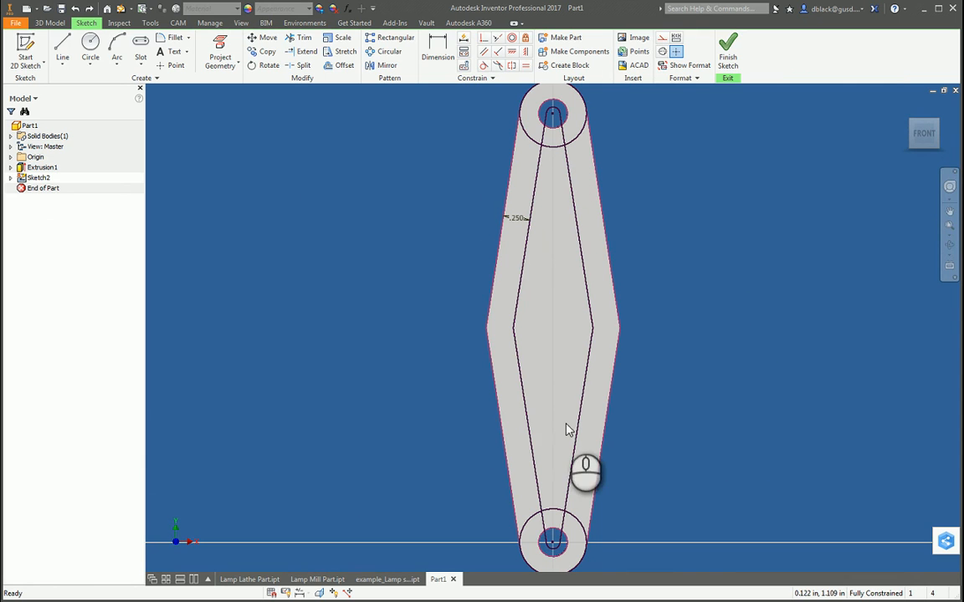
pyautogui.moveTo(573, 453)
pyautogui.mouseDown()
pyautogui.moveTo(527, 407)
pyautogui.moveTo(584, 369)
pyautogui.moveTo(516, 306)
pyautogui.moveTo(574, 248)
pyautogui.moveTo(533, 195)
pyautogui.mouseUp()
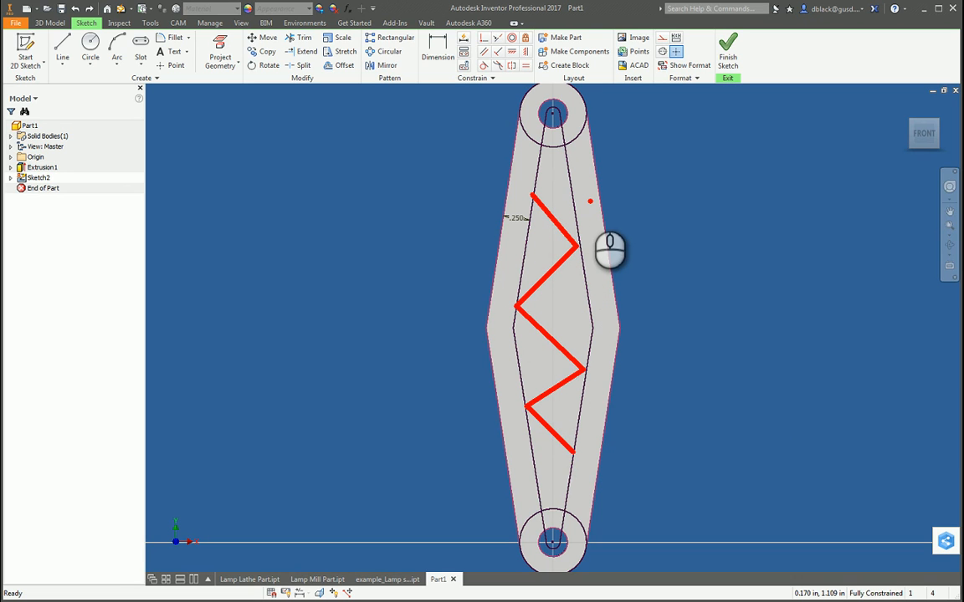
pyautogui.press('Escape')
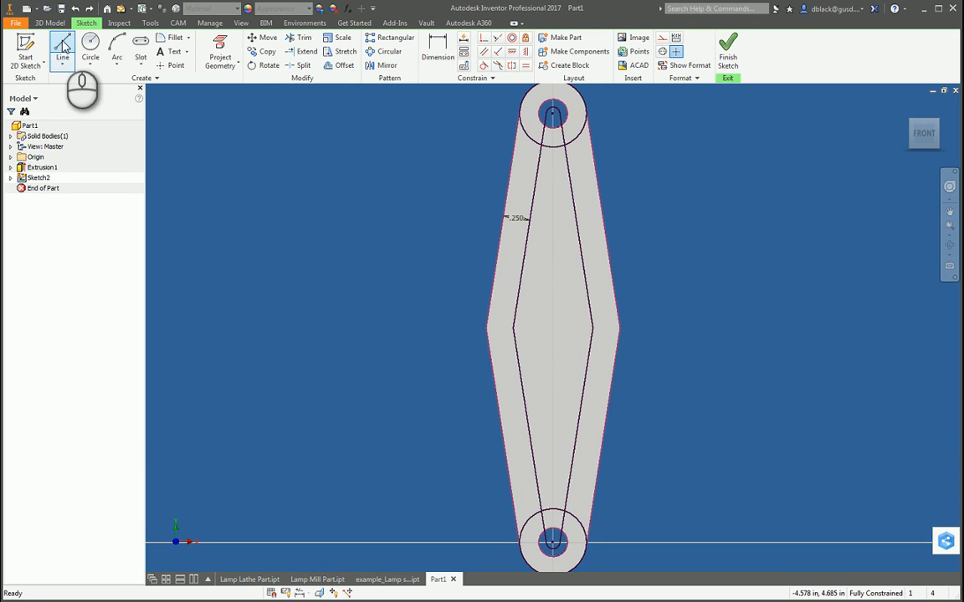
# Step: Sketch two zigzag construction lines between the inner offset lines, starting on the right one about 0.8 in above the lower hole's centre
pyautogui.click(63, 47)
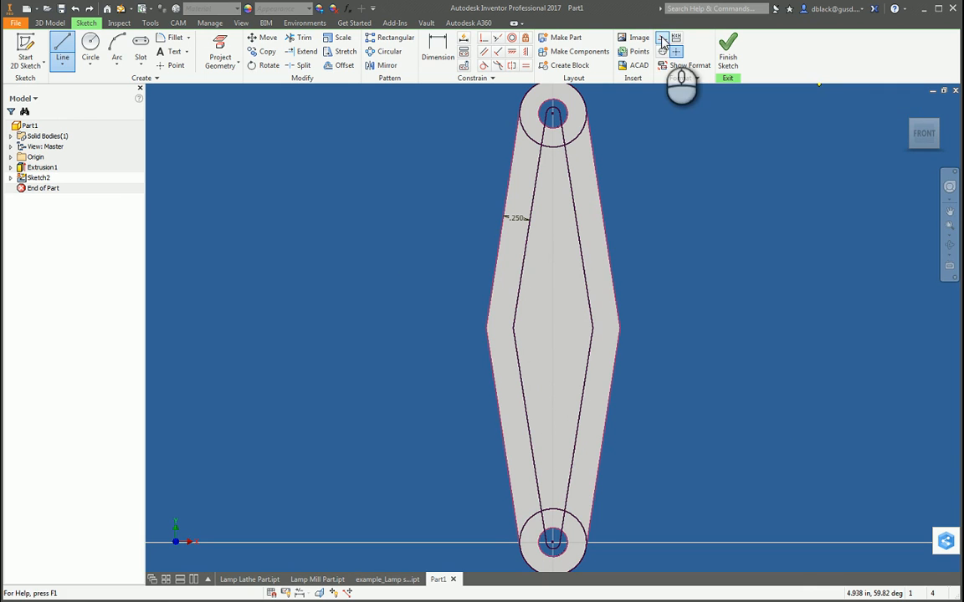
pyautogui.scroll(3, 561, 443)
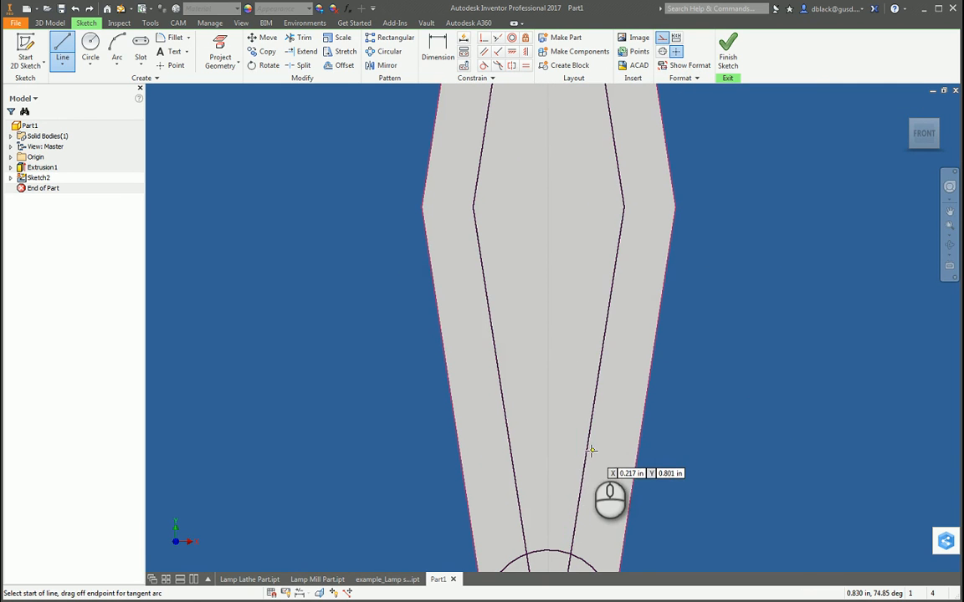
pyautogui.click(585, 448)
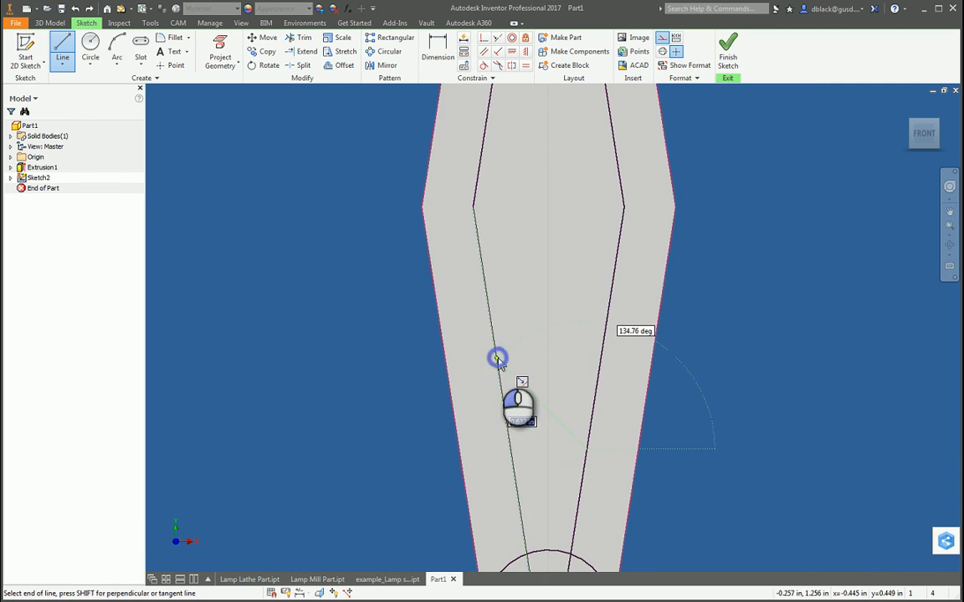
pyautogui.click(497, 358)
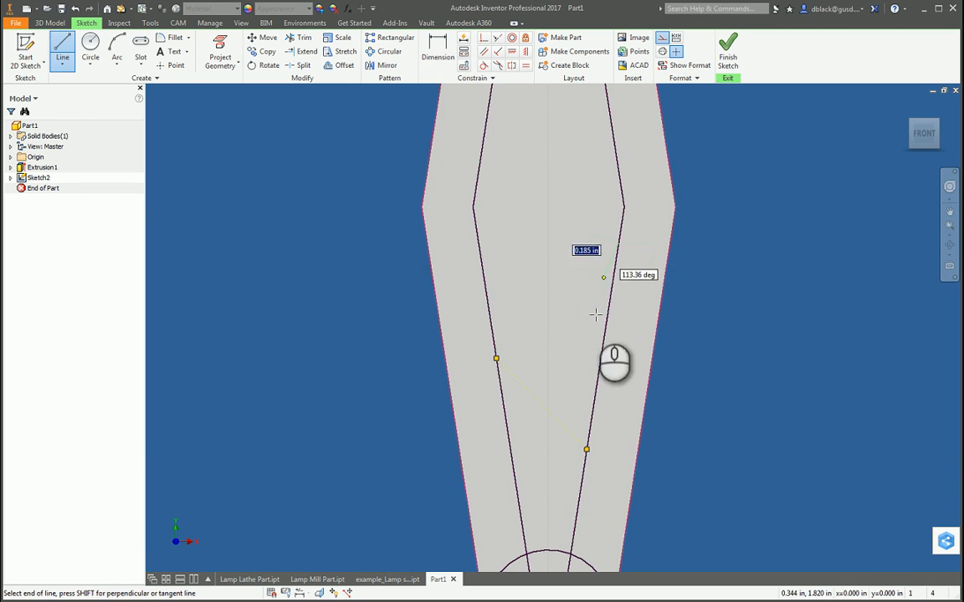
pyautogui.click(496, 358)
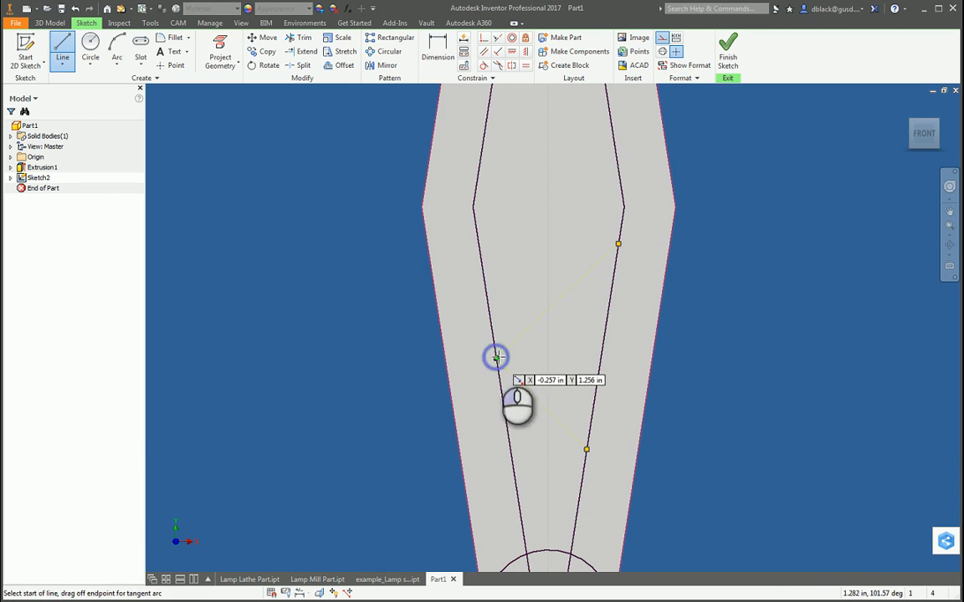
pyautogui.press('Escape')
pyautogui.click(760, 302)
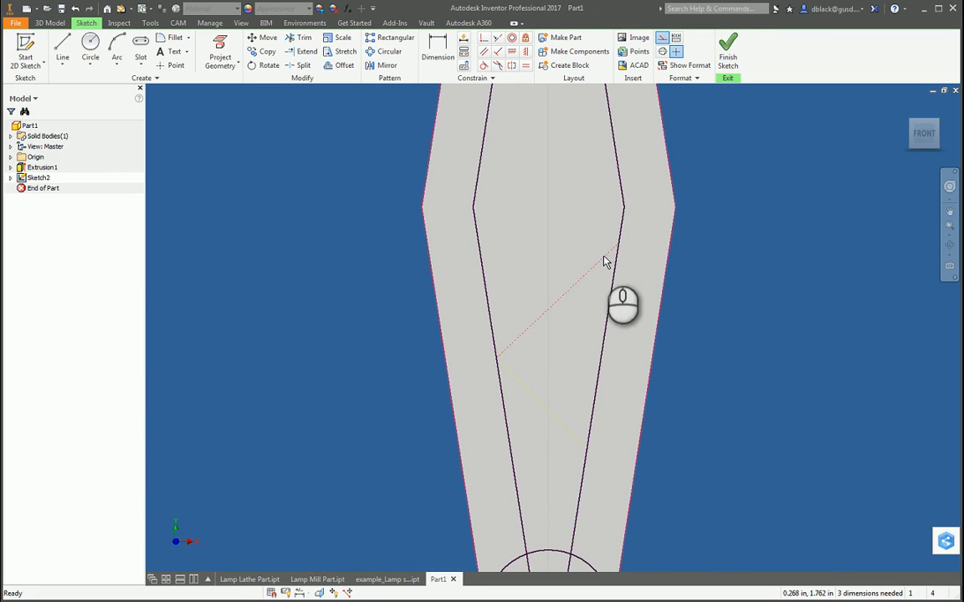
# Step: Continue the zigzag with two more construction lines, ending on the right offset line about 3.1 in above the lower hole's centre
pyautogui.press('l')
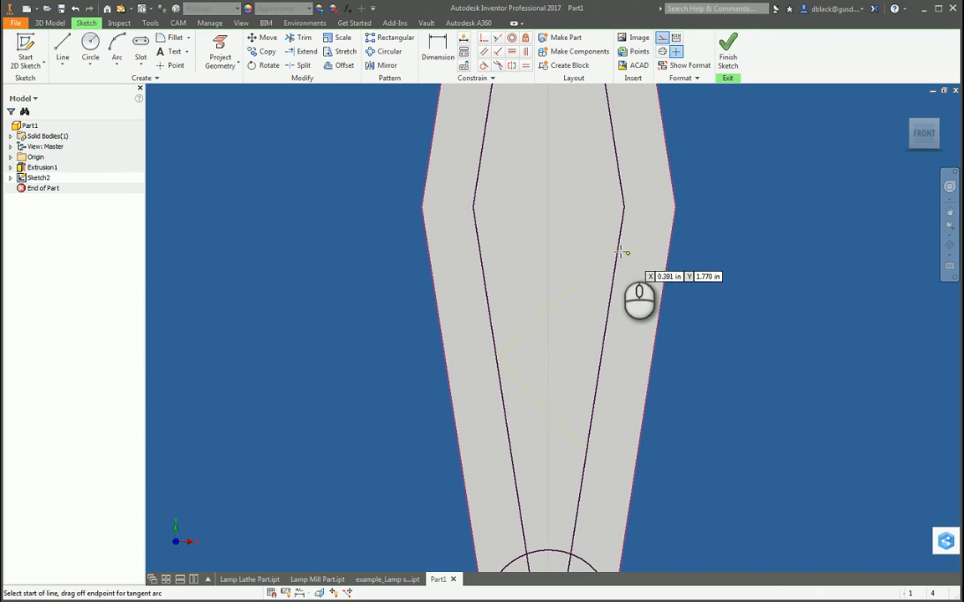
pyautogui.click(617, 243)
pyautogui.scroll(3, 542, 183)
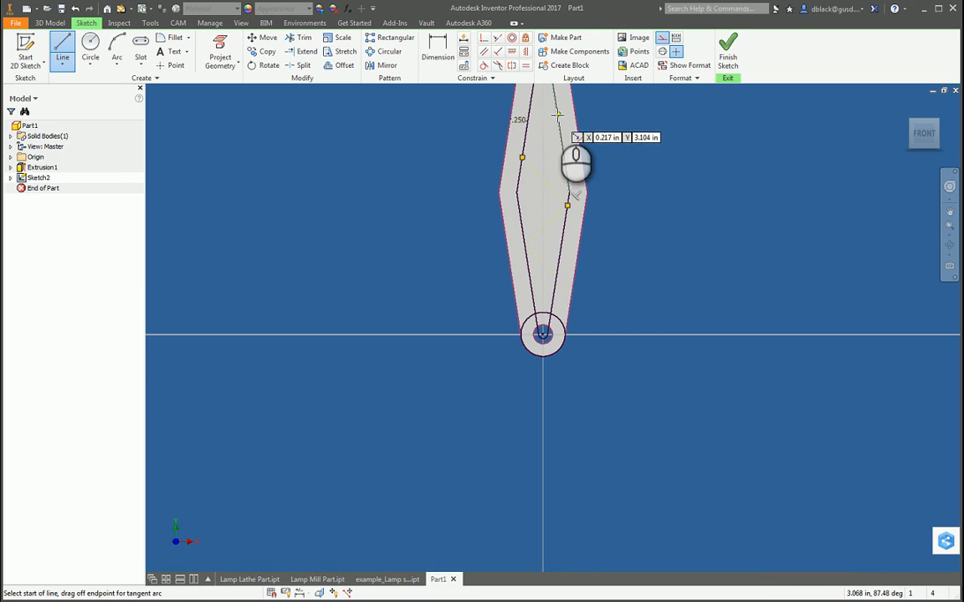
pyautogui.click(522, 159)
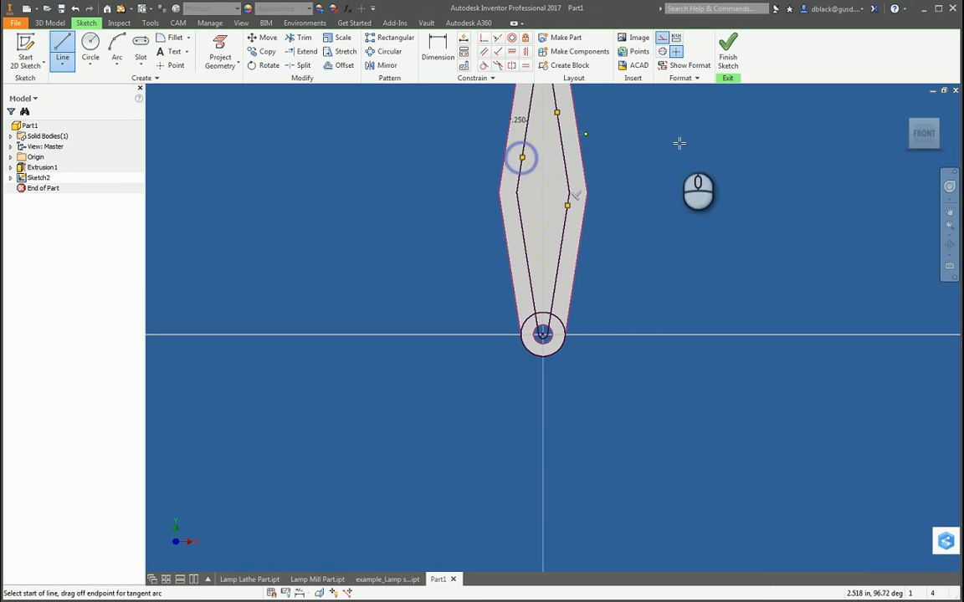
# Step: Constrain the two middle zigzag lines to equal length, and the top and bottom zigzag lines to equal length
pyautogui.press('Escape')
pyautogui.scroll(3, 604, 316)
pyautogui.scroll(-3, 594, 241)
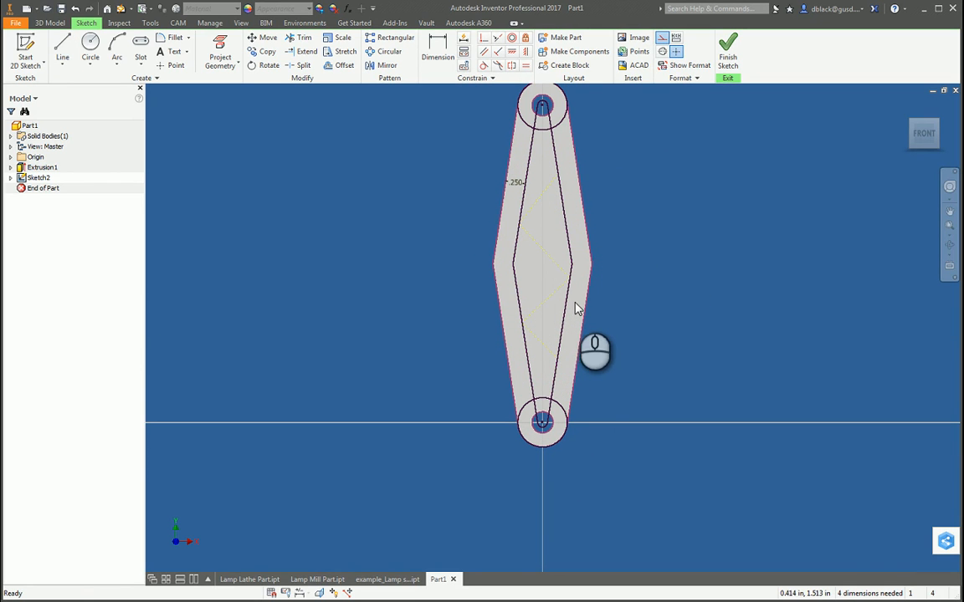
pyautogui.click(525, 64)
pyautogui.click(538, 248)
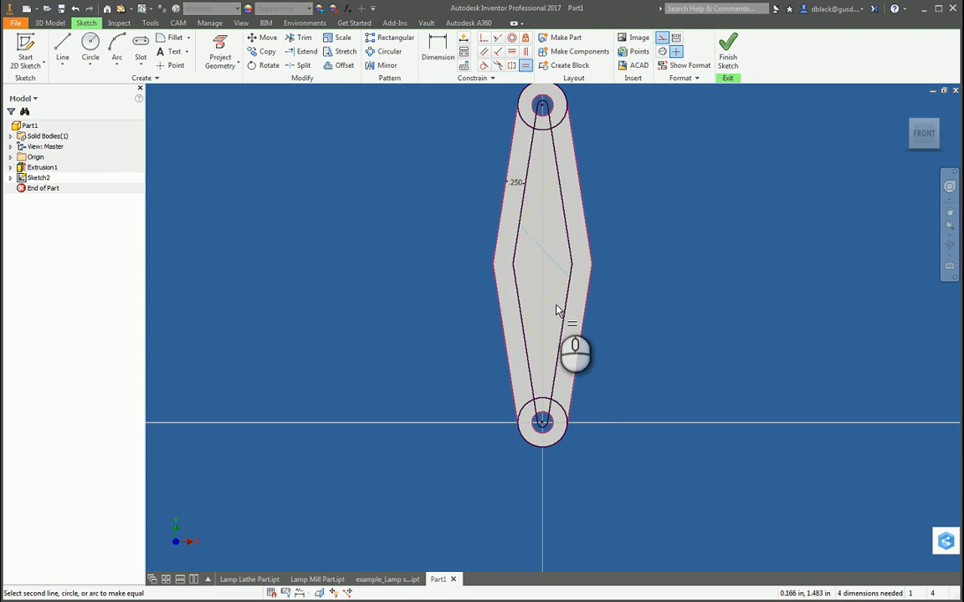
pyautogui.click(552, 303)
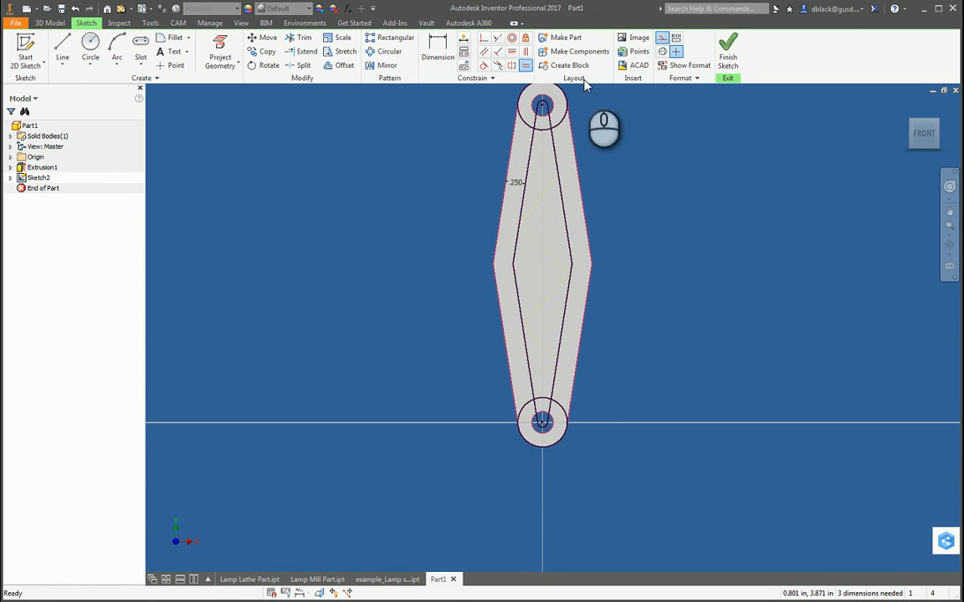
pyautogui.click(545, 195)
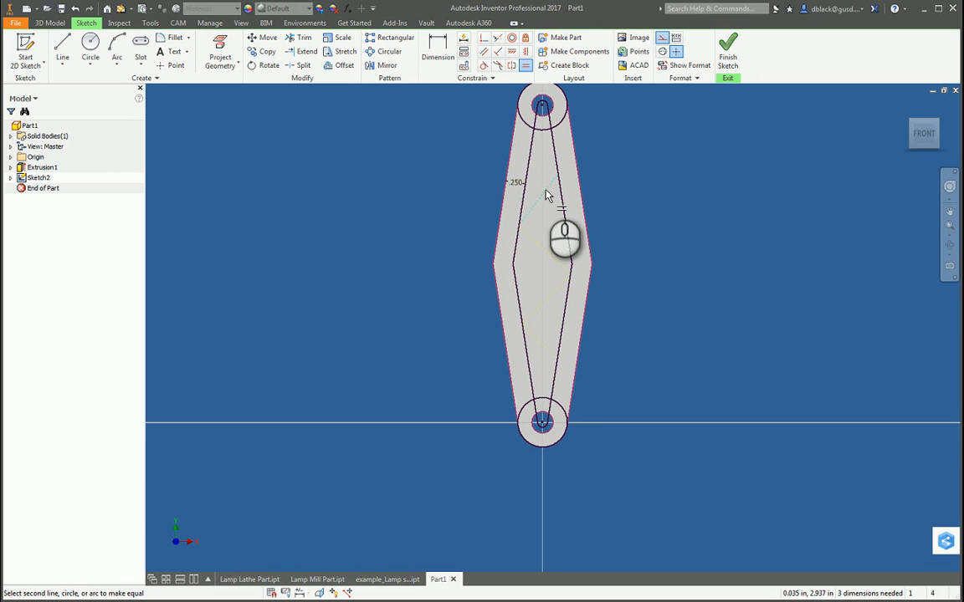
pyautogui.click(543, 346)
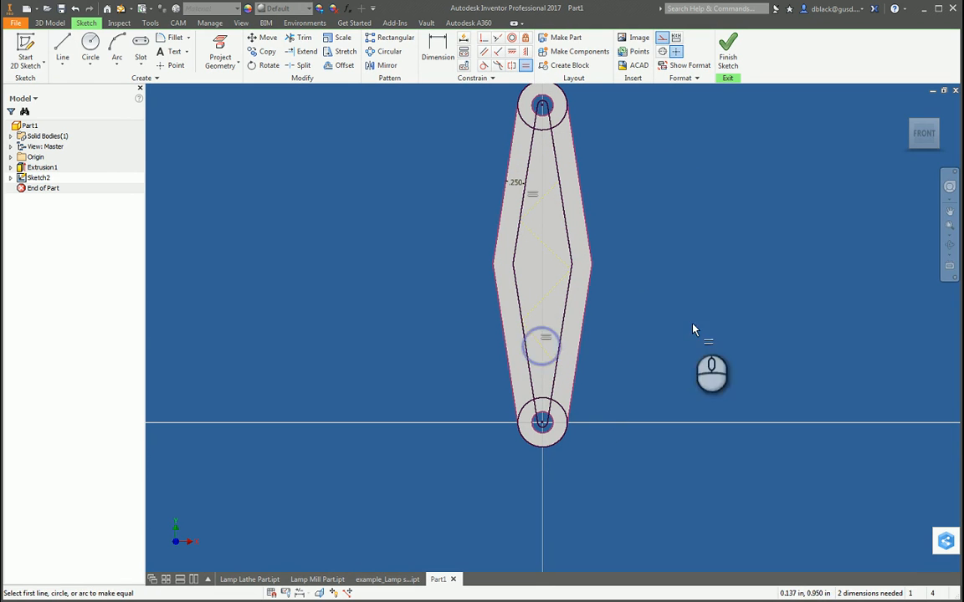
pyautogui.press('Escape')
pyautogui.click(711, 303)
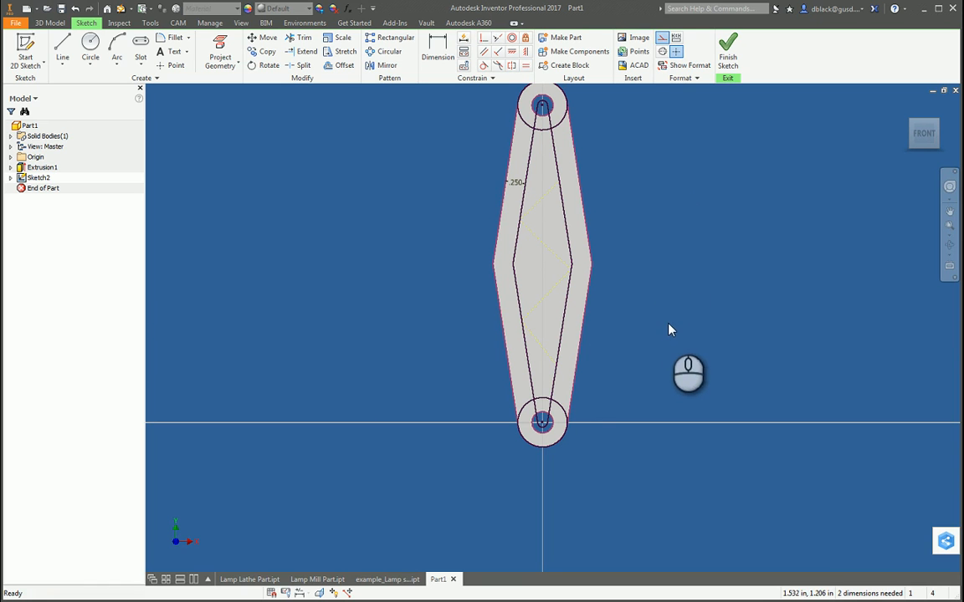
# Step: Dimension the angle between the lowest zigzag line and the right inner offset line as 135 degrees
pyautogui.scroll(3, 569, 366)
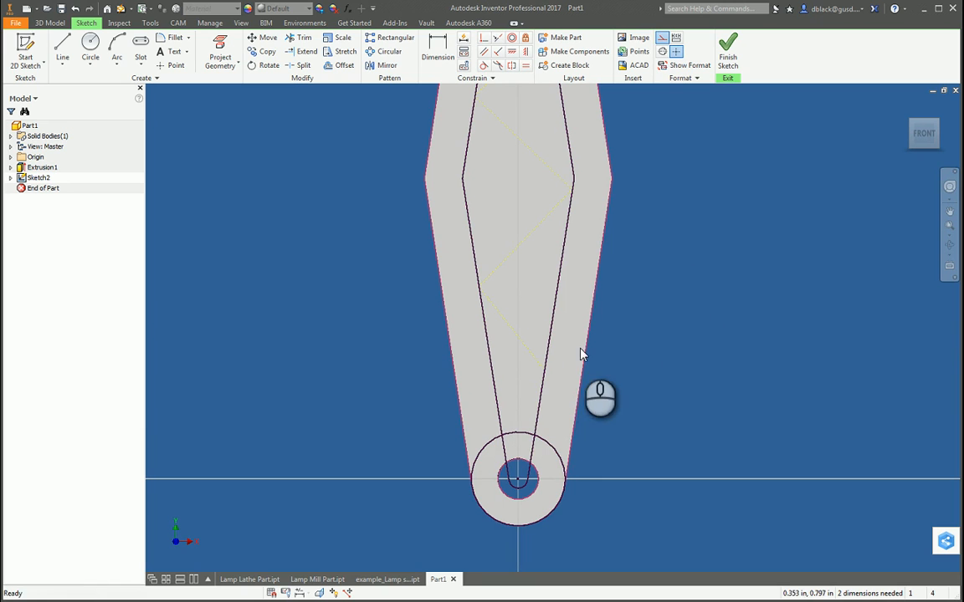
pyautogui.press('d')
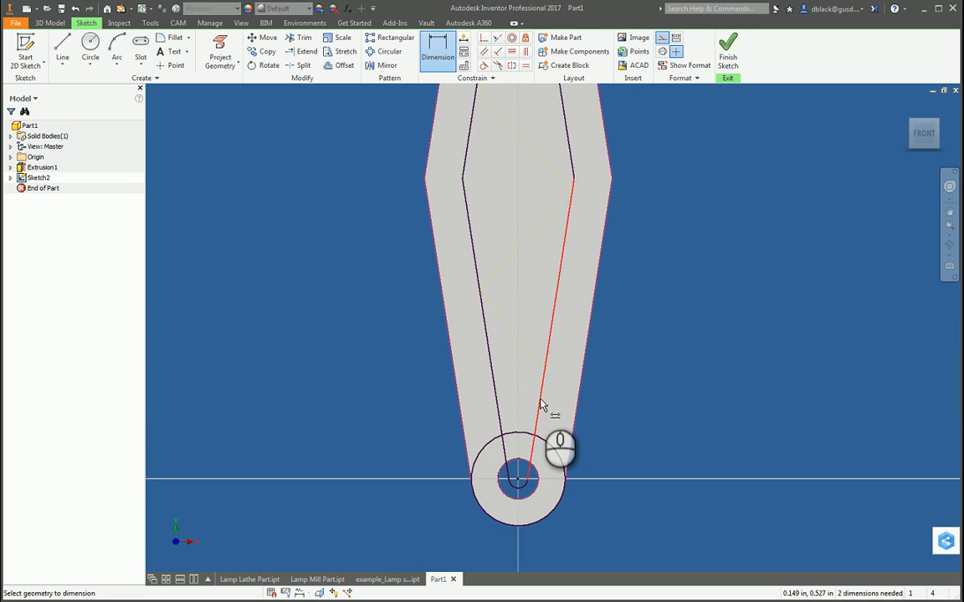
pyautogui.click(534, 402)
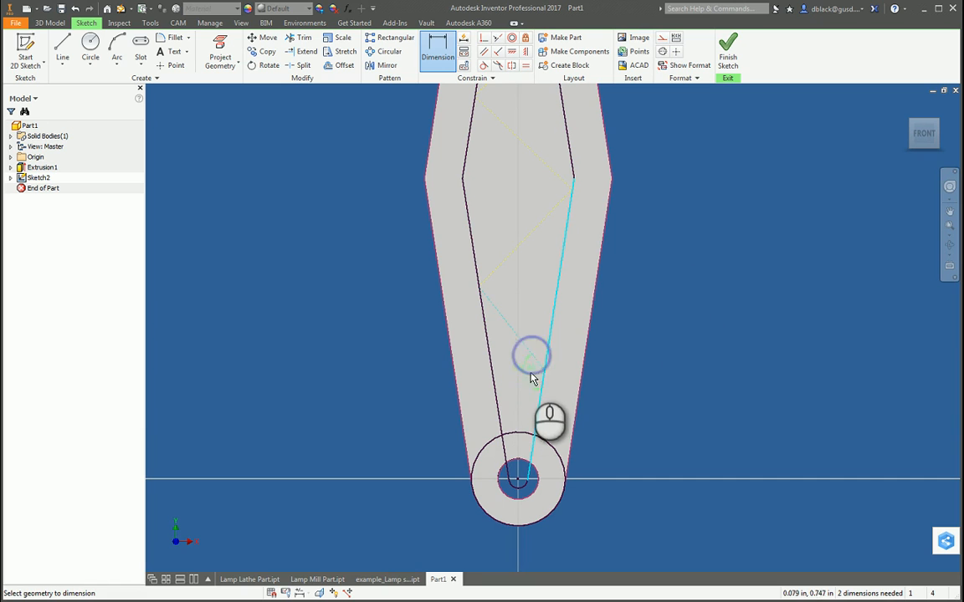
pyautogui.click(513, 376)
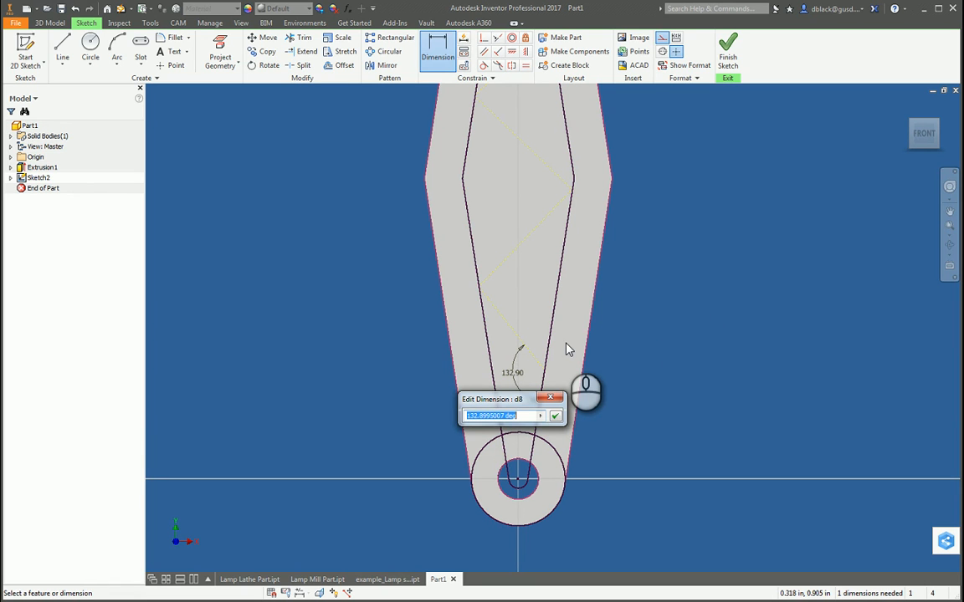
pyautogui.write('135')
pyautogui.press('Return')
pyautogui.scroll(-3, 553, 403)
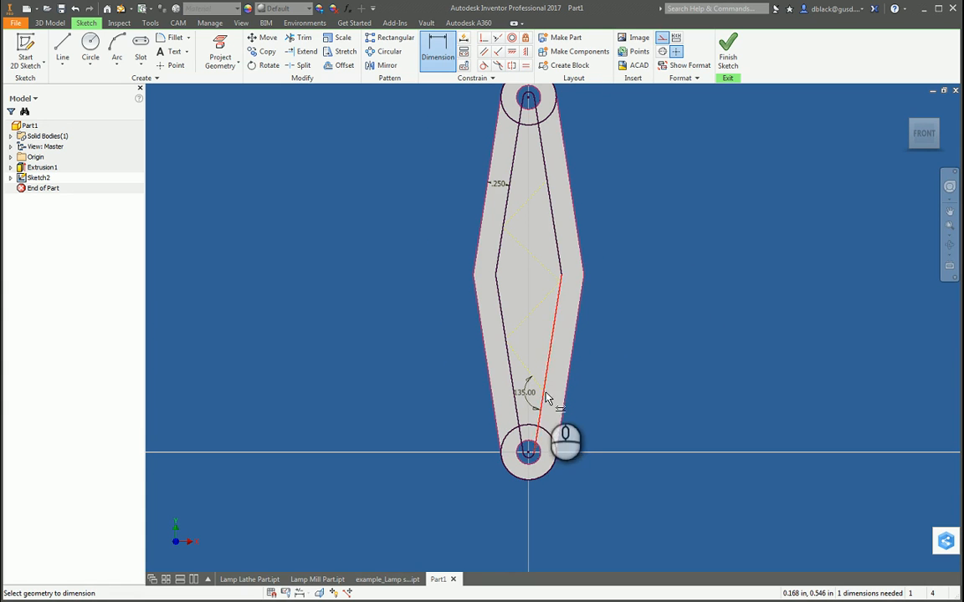
# Step: Dimension the acute angle between the top zigzag line and the left inner offset line as 180-135
pyautogui.click(501, 246)
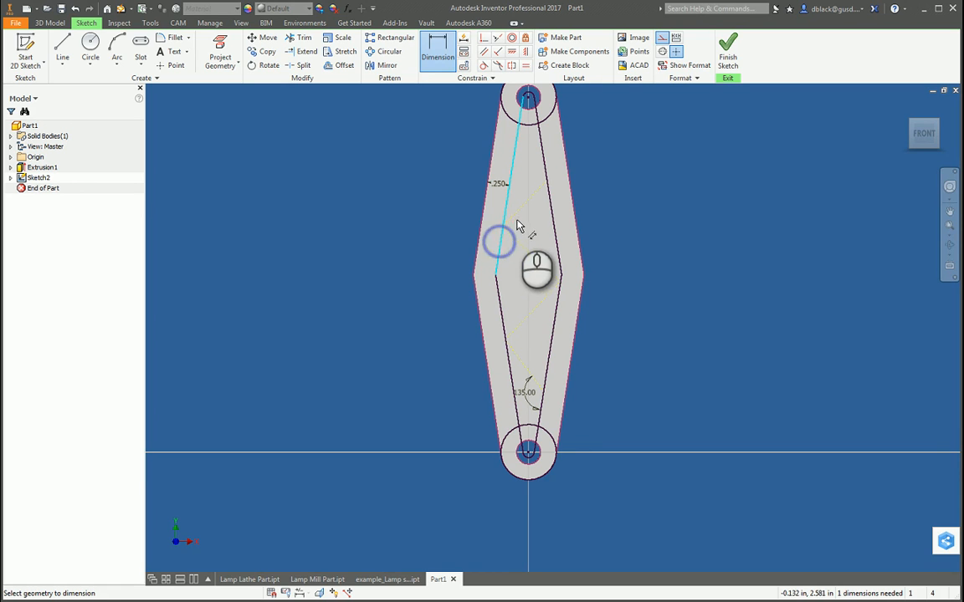
pyautogui.click(542, 166)
pyautogui.click(532, 174)
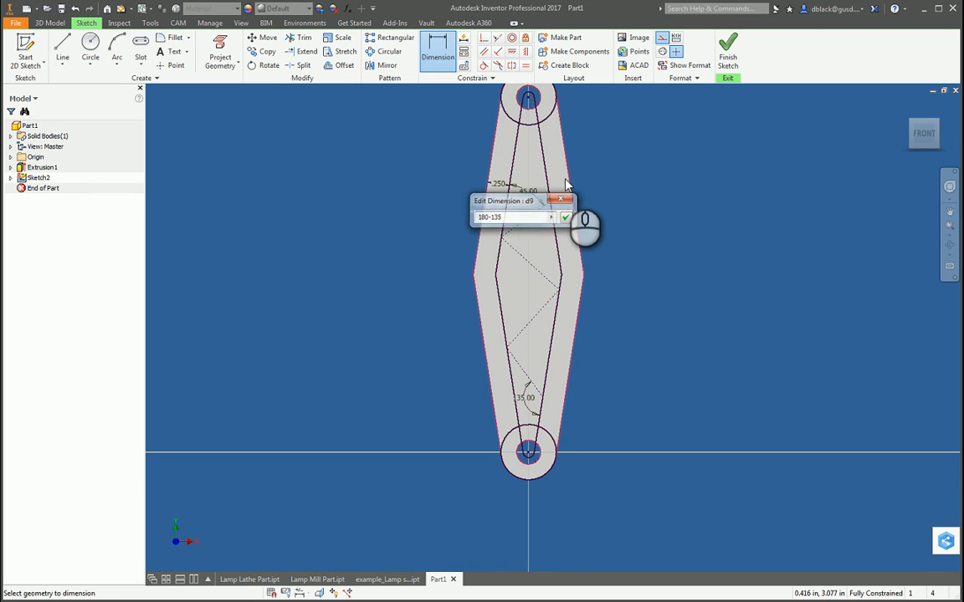
pyautogui.press('Return')
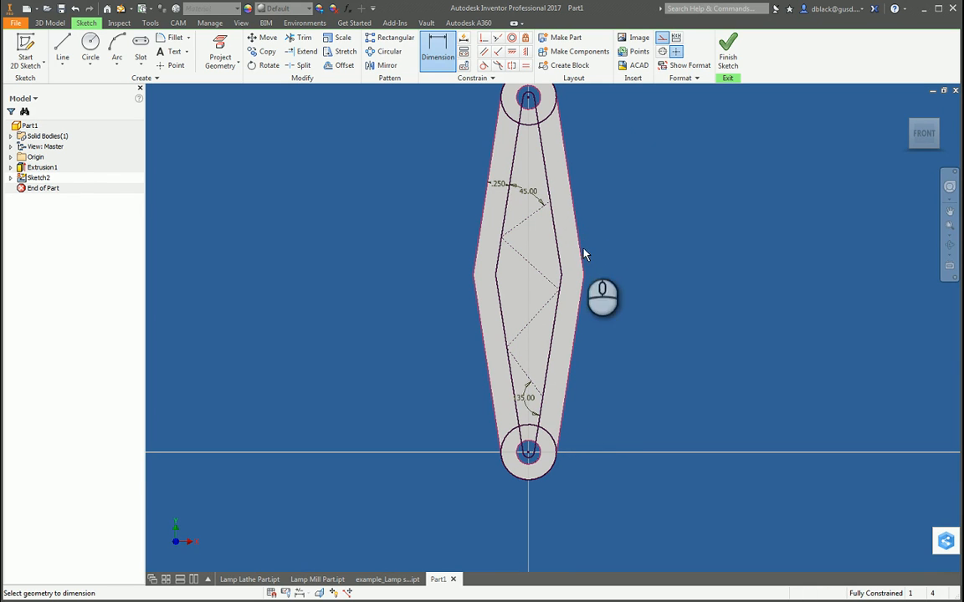
pyautogui.press('Escape')
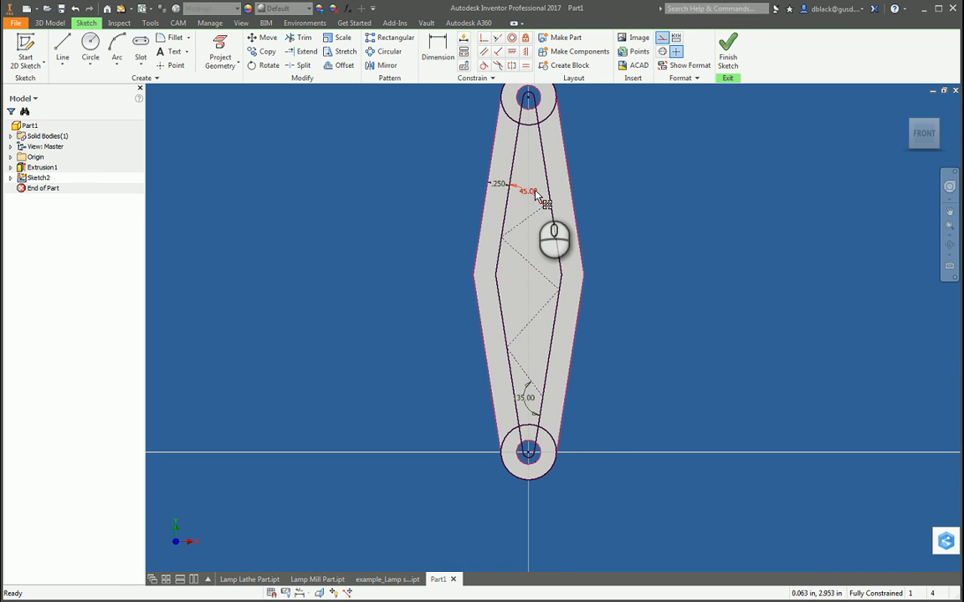
# Step: Undo the upper angle's value change and delete that angle dimension
pyautogui.hotkey('ctrl', 'z')
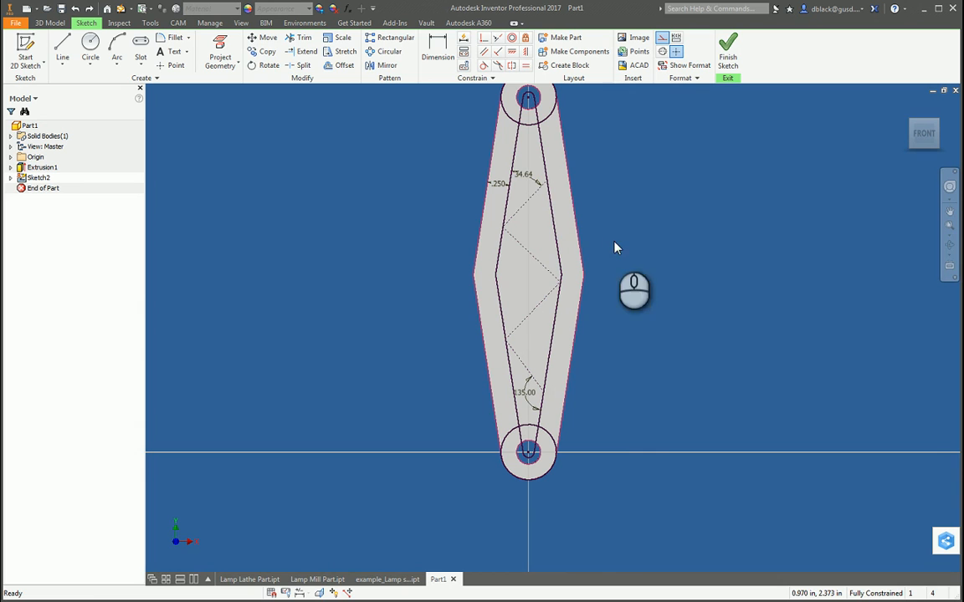
pyautogui.click(529, 179)
pyautogui.press('Delete')
# Step: Dimension the obtuse angle between the top zigzag line and the left inner offset line as 135 degrees, and test whether its upper end moves
pyautogui.press('d')
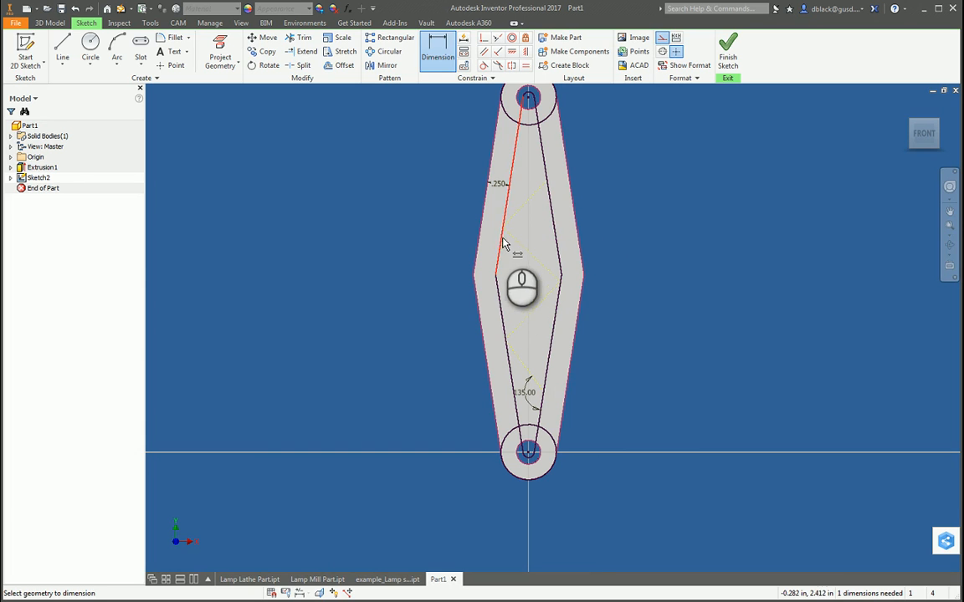
pyautogui.click(502, 243)
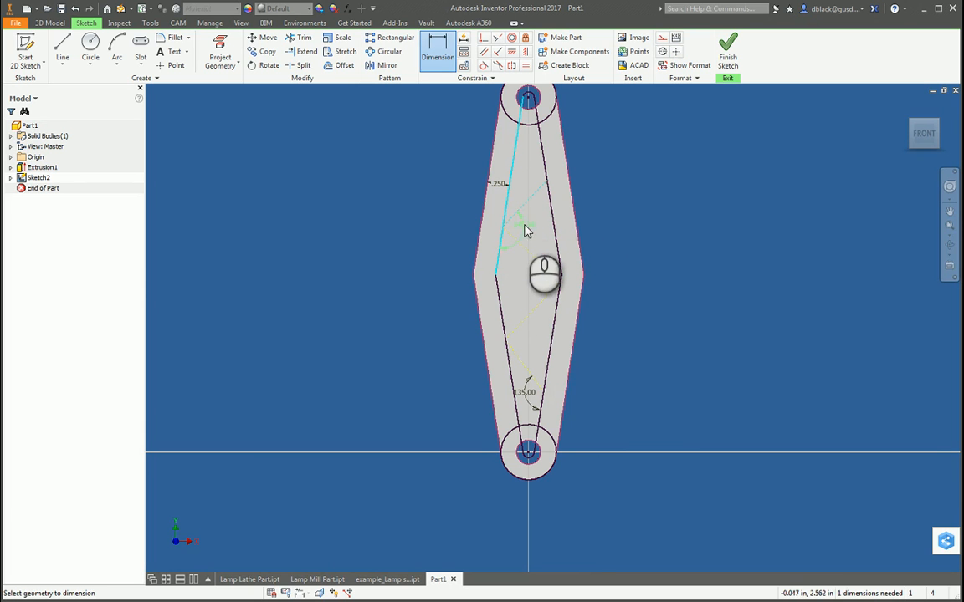
pyautogui.click(526, 231)
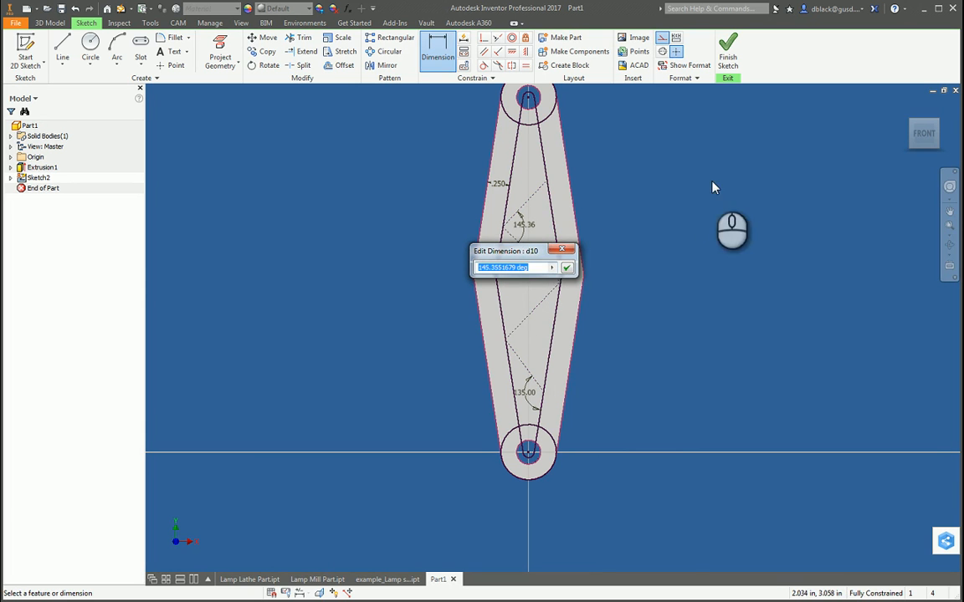
pyautogui.write('13')
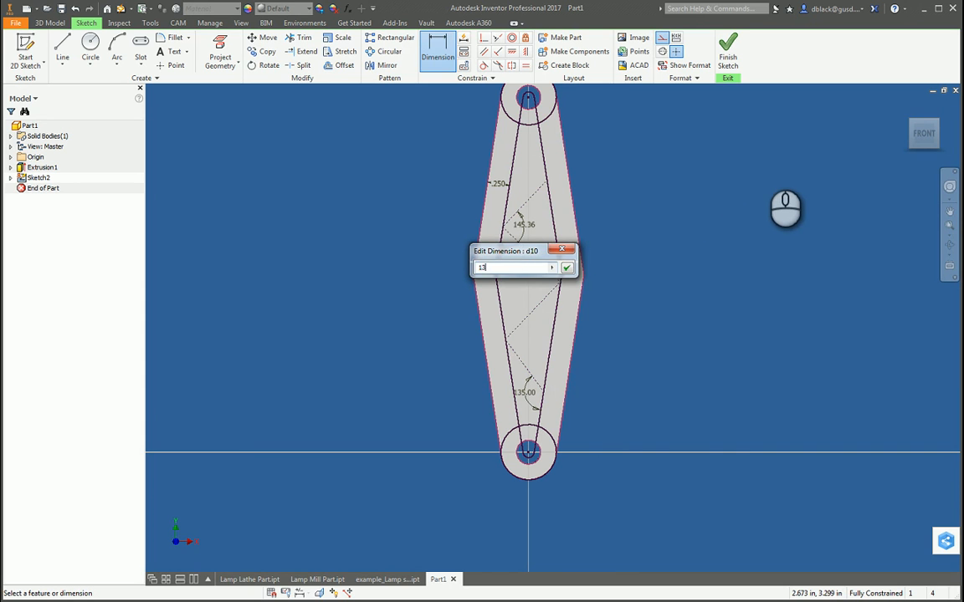
pyautogui.write('5')
pyautogui.press('Return')
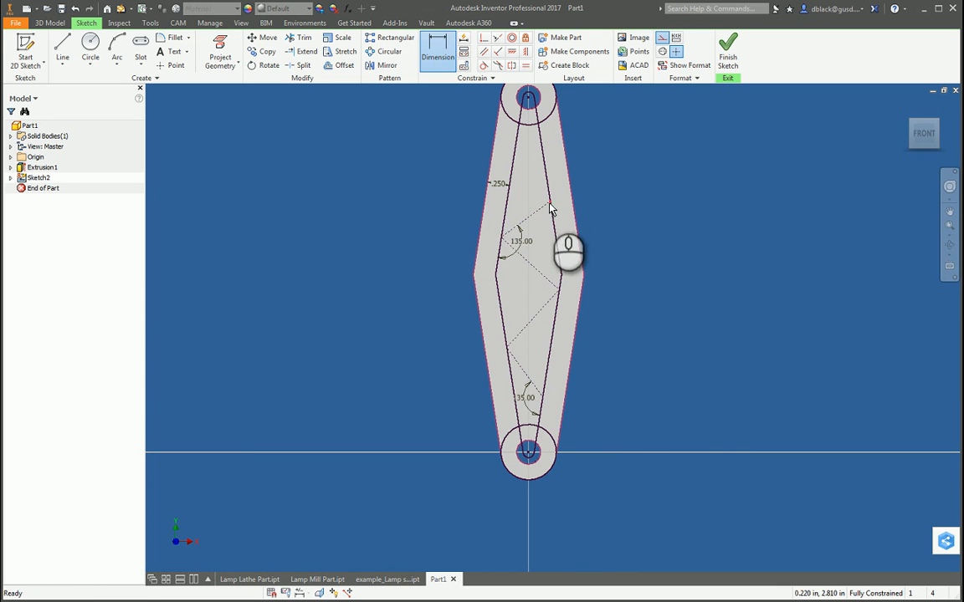
pyautogui.press('Escape')
pyautogui.moveTo(549, 203)
pyautogui.mouseDown()
pyautogui.moveTo(550, 195)
pyautogui.moveTo(530, 198)
pyautogui.moveTo(699, 243)
pyautogui.mouseUp()
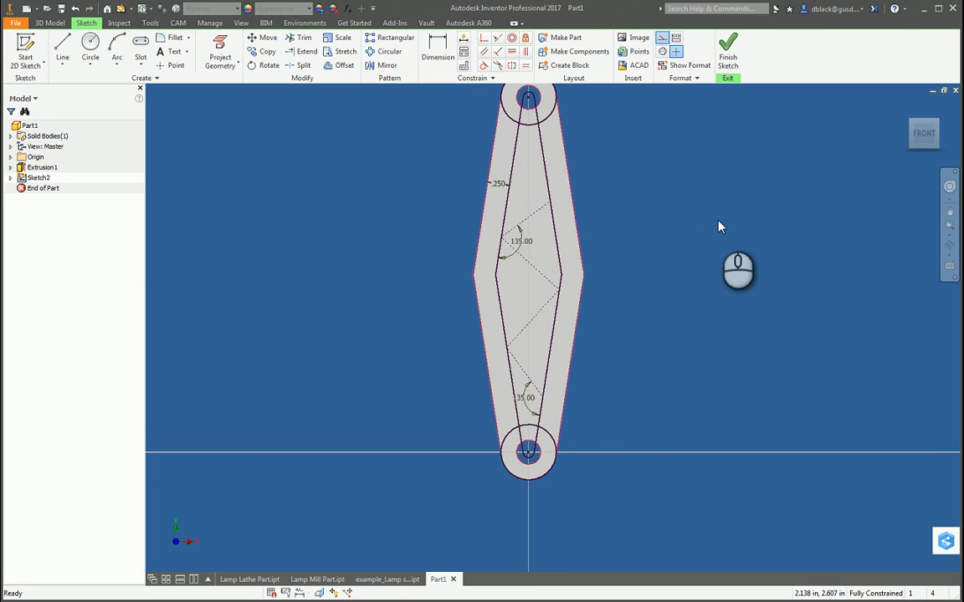
pyautogui.press('d')
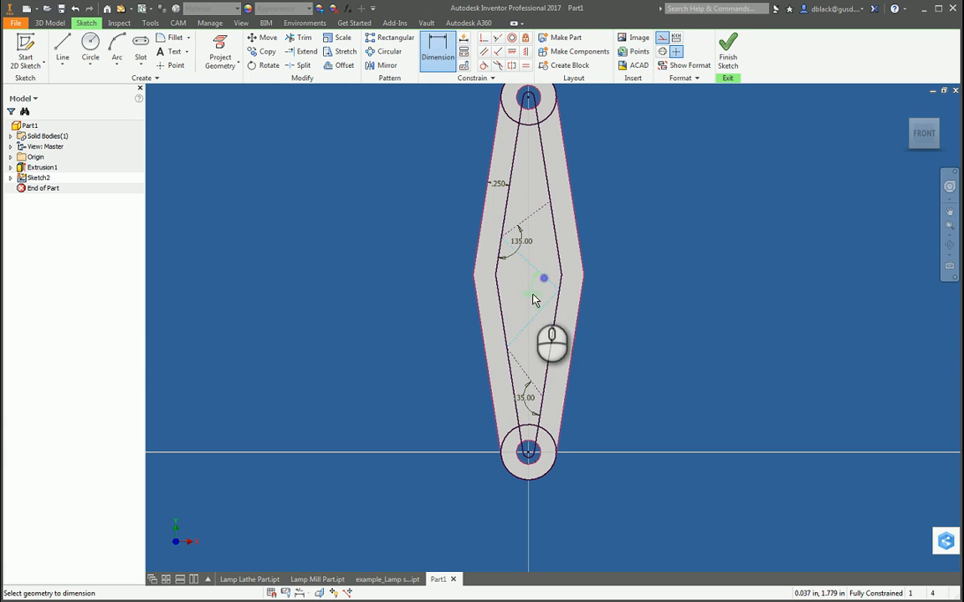
pyautogui.click(535, 300)
pyautogui.click(207, 108)
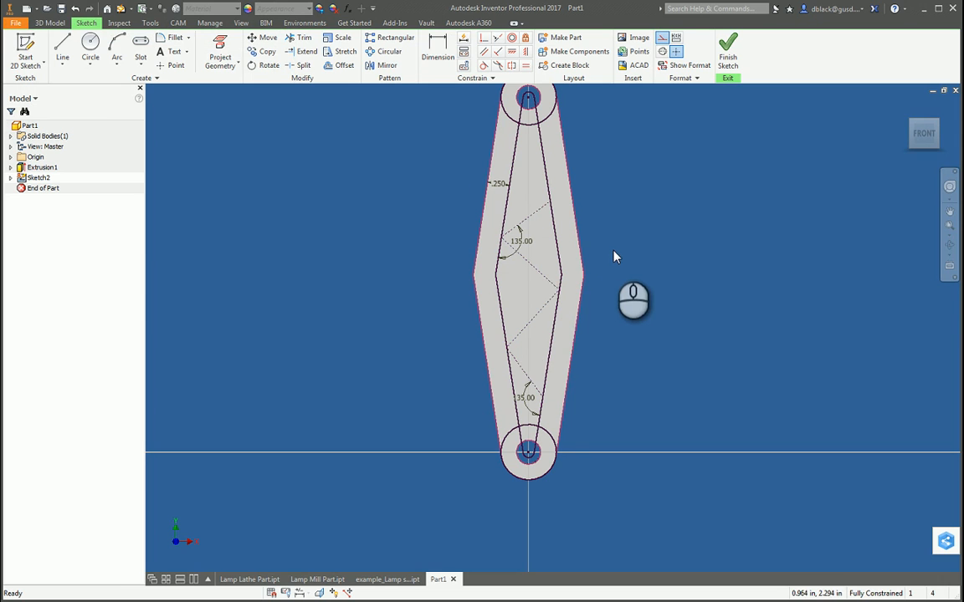
# Step: Test whether the zigzag's middle vertex can be moved, and examine the constraints and angle dimensions on the zigzag lines
pyautogui.moveTo(559, 289)
pyautogui.mouseDown()
pyautogui.moveTo(563, 271)
pyautogui.moveTo(633, 282)
pyautogui.mouseUp()
pyautogui.moveTo(536, 312)
pyautogui.mouseDown()
pyautogui.moveTo(559, 293)
pyautogui.moveTo(573, 256)
pyautogui.mouseUp()
pyautogui.scroll(3, 560, 295)
pyautogui.click(574, 300)
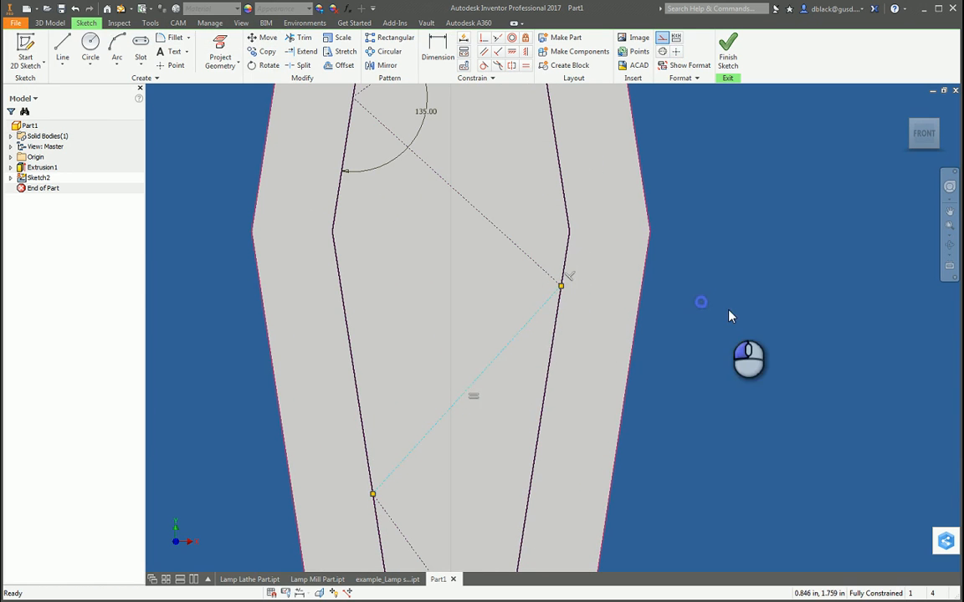
pyautogui.scroll(-3, 686, 284)
pyautogui.scroll(-2, 516, 370)
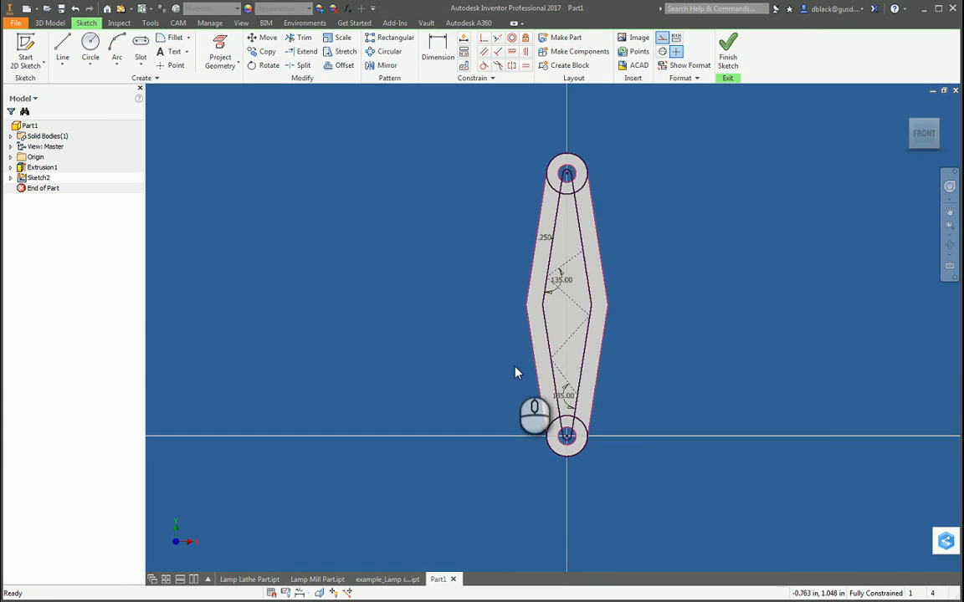
pyautogui.scroll(3, 613, 303)
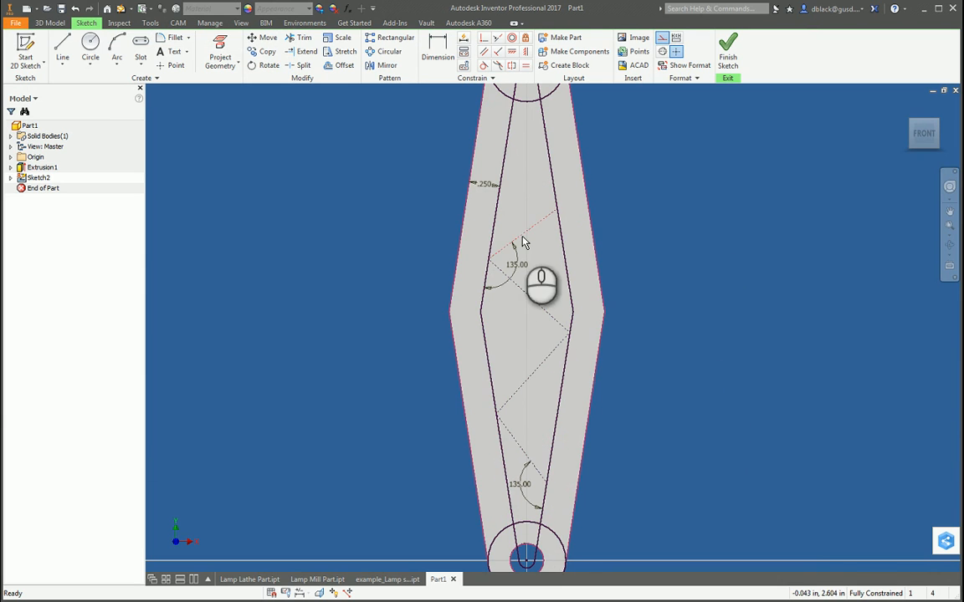
pyautogui.scroll(3, 685, 167)
pyautogui.scroll(-3, 604, 196)
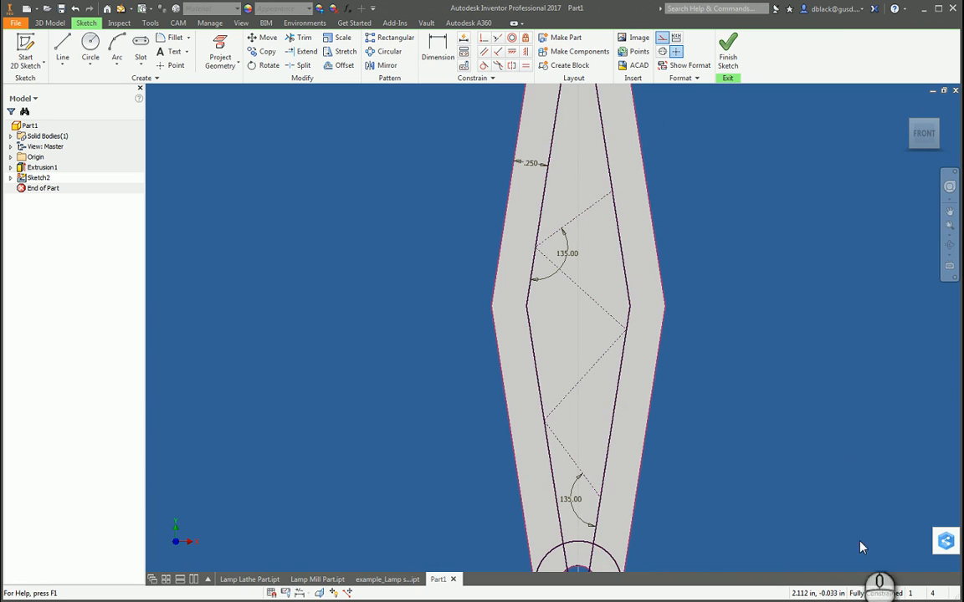
pyautogui.click(568, 253)
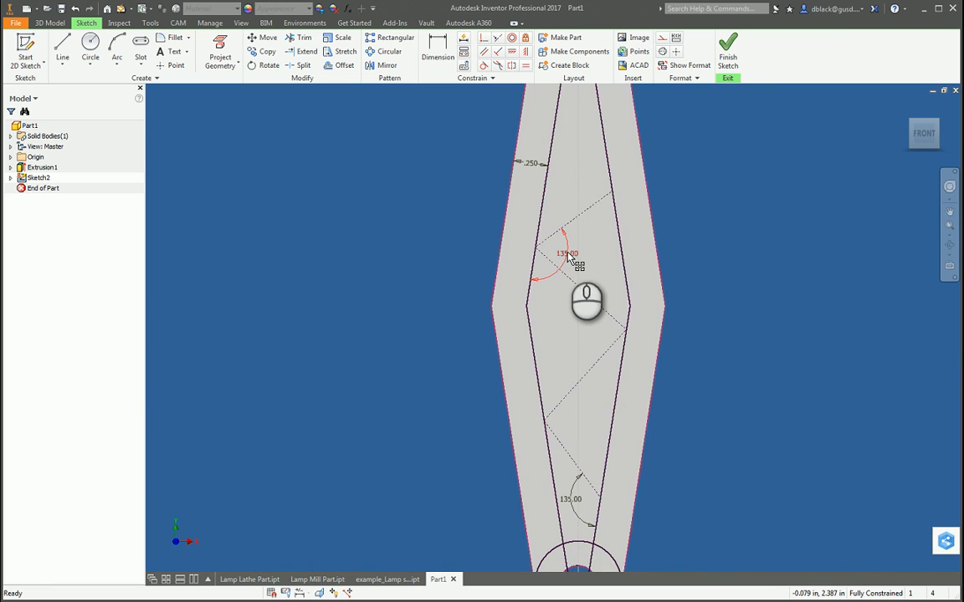
pyautogui.press('F8')
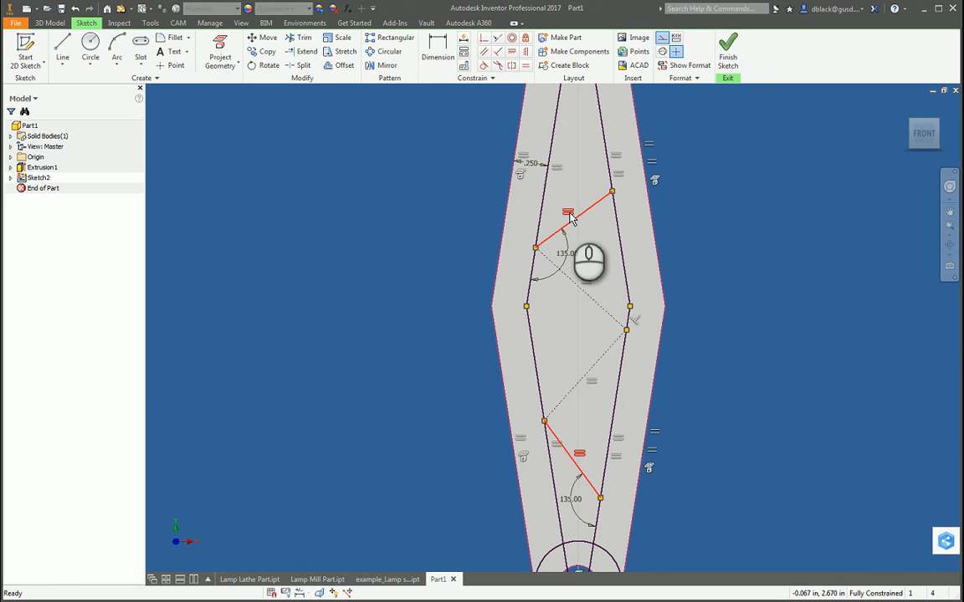
pyautogui.press('F9')
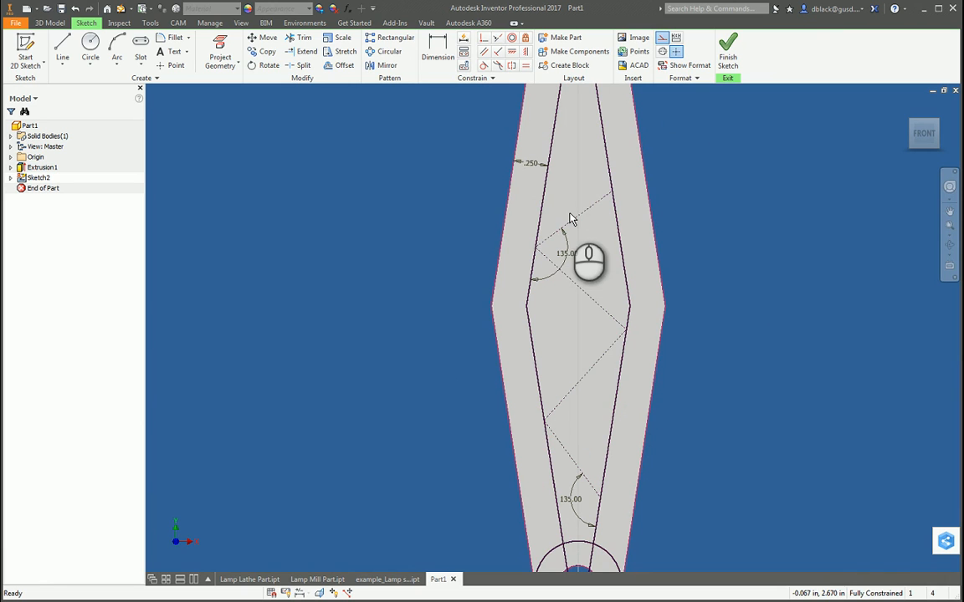
# Step: Delete the upper 135-degree angle dimension and attach the zigzag's middle vertex to the right corner of the inner offset lines
pyautogui.click(567, 253)
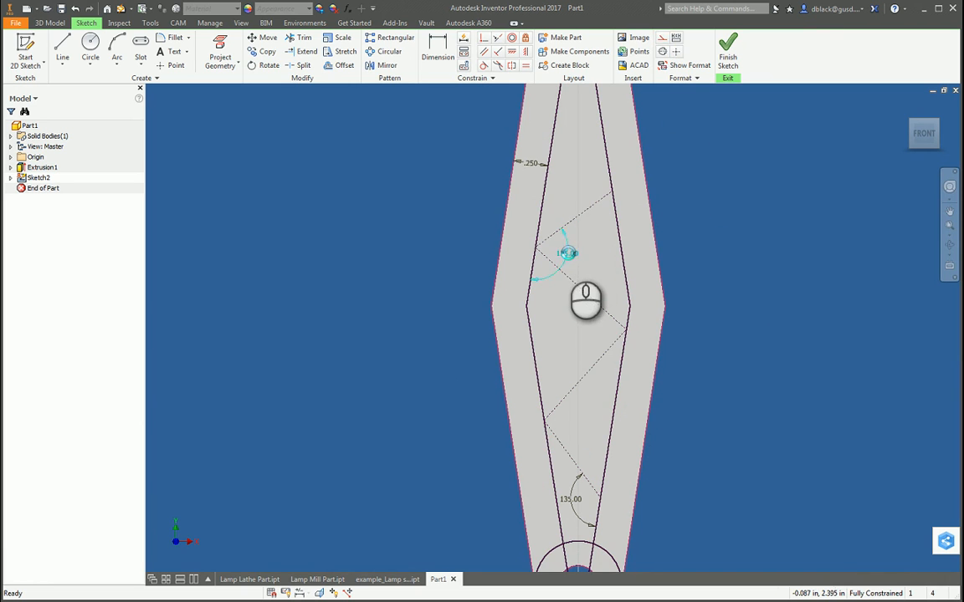
pyautogui.moveTo(613, 192); pyautogui.dragTo(606, 159)
pyautogui.scroll(3, 627, 276)
pyautogui.scroll(-3, 623, 300)
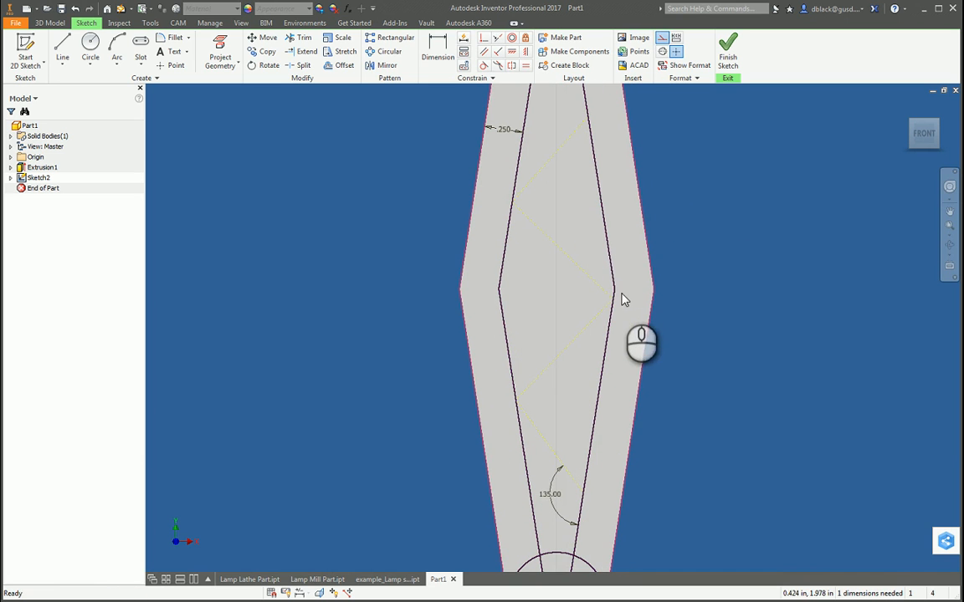
pyautogui.moveTo(615, 285); pyautogui.dragTo(613, 288)
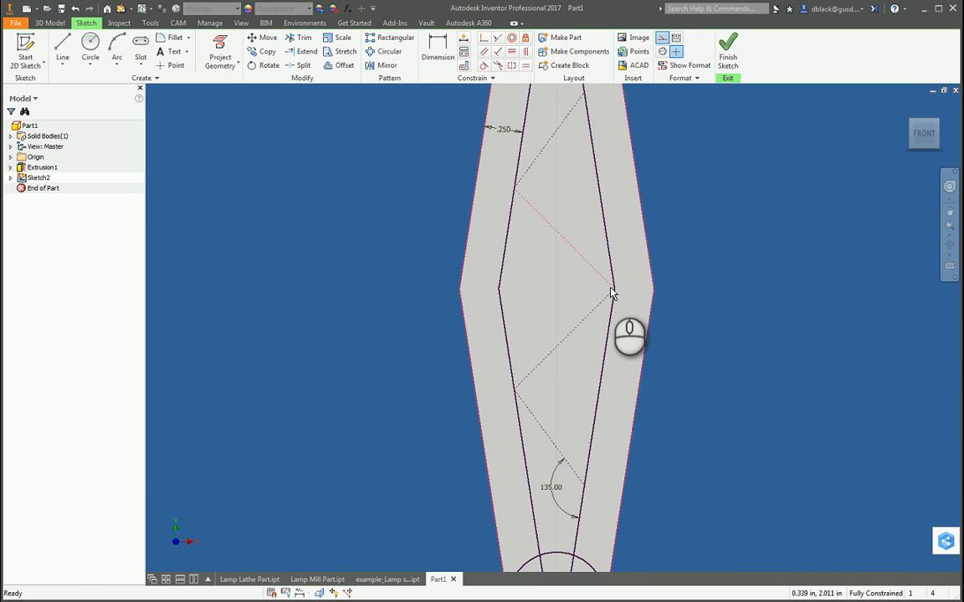
pyautogui.scroll(-3, 611, 293)
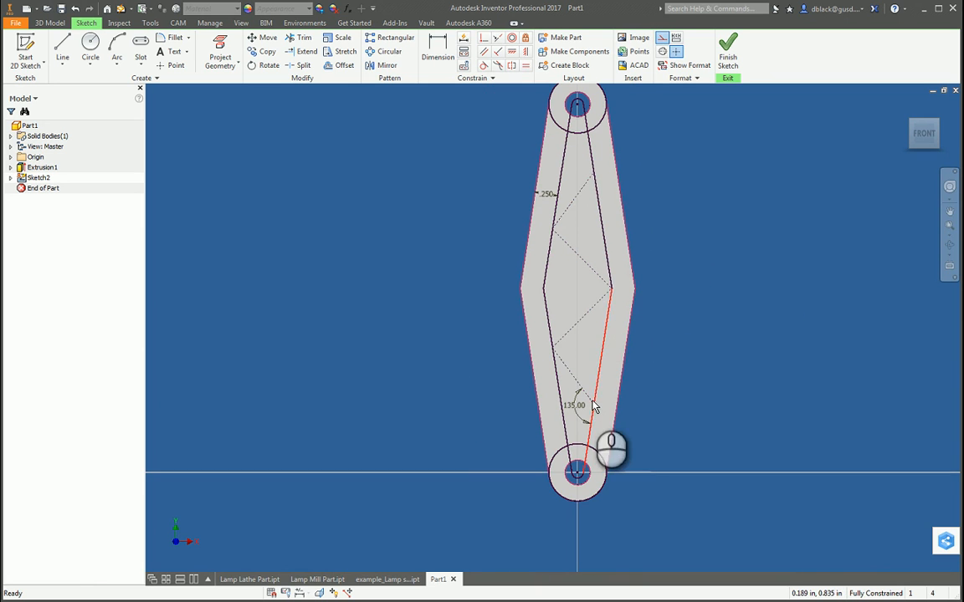
# Step: Test whether the lower end of the zigzag can be moved away from the right inner offset line
pyautogui.moveTo(585, 395); pyautogui.dragTo(649, 382)
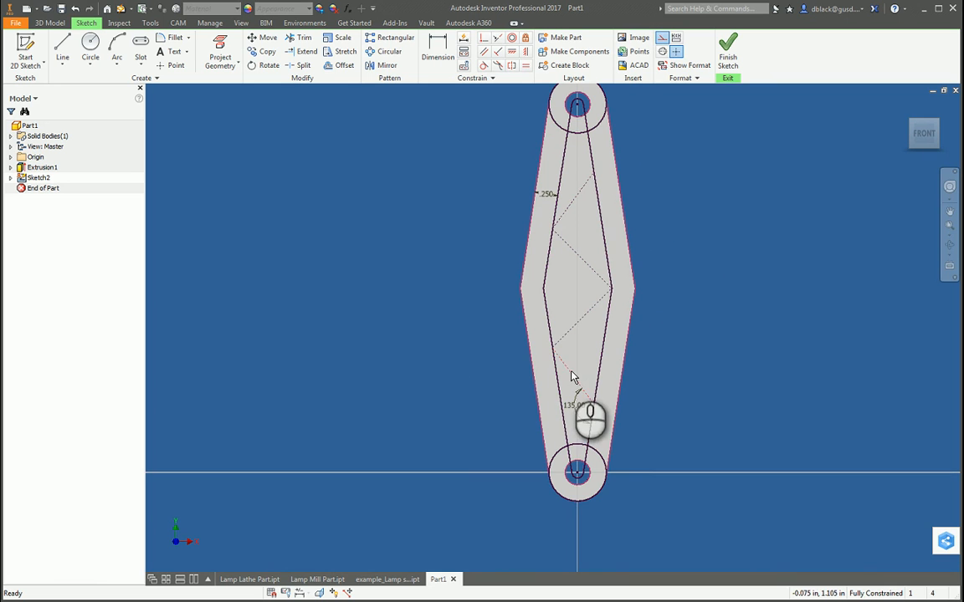
pyautogui.hotkey('ctrl', '2')
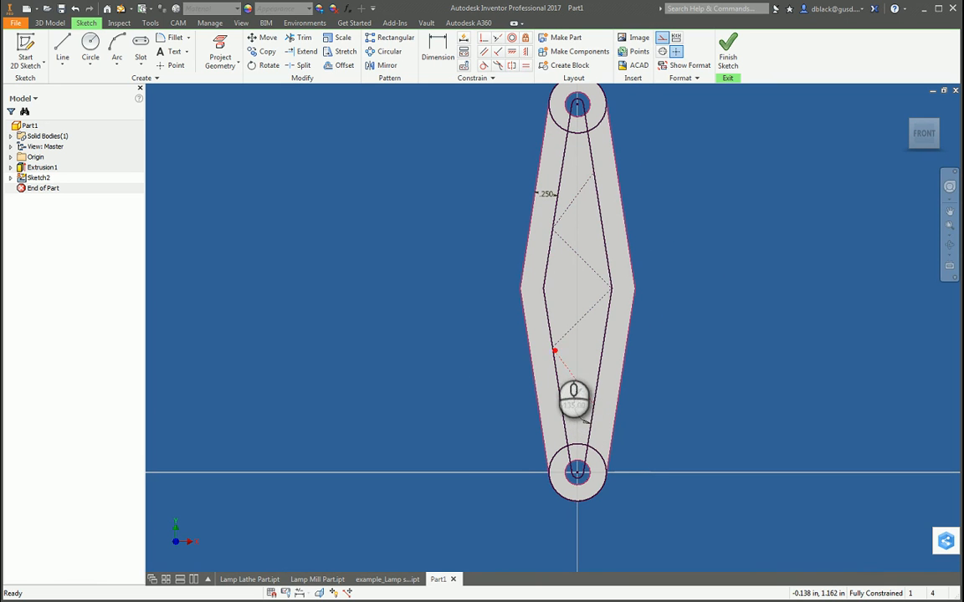
pyautogui.moveTo(552, 348); pyautogui.dragTo(595, 404)
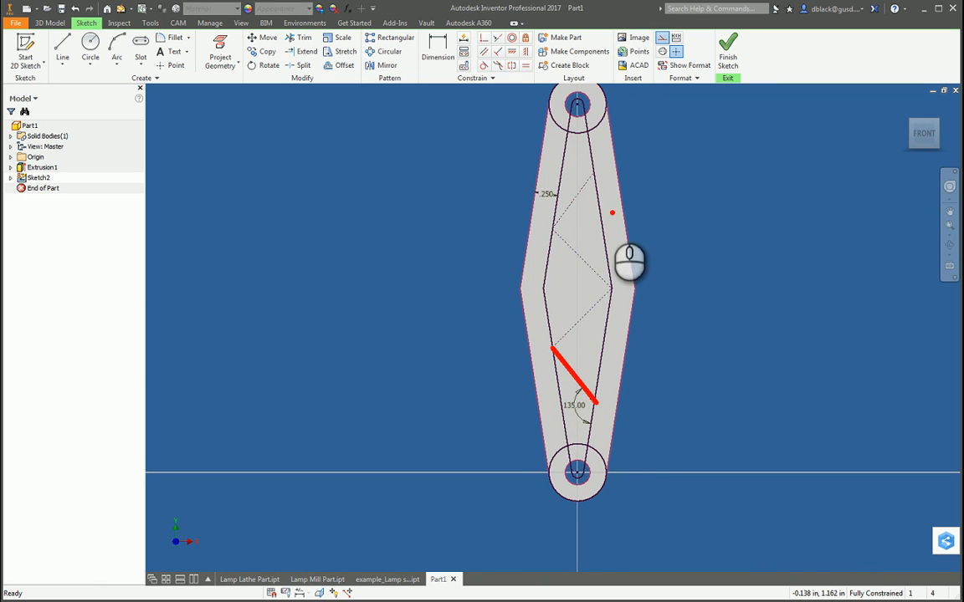
pyautogui.press('g')
pyautogui.moveTo(593, 174); pyautogui.dragTo(551, 228)
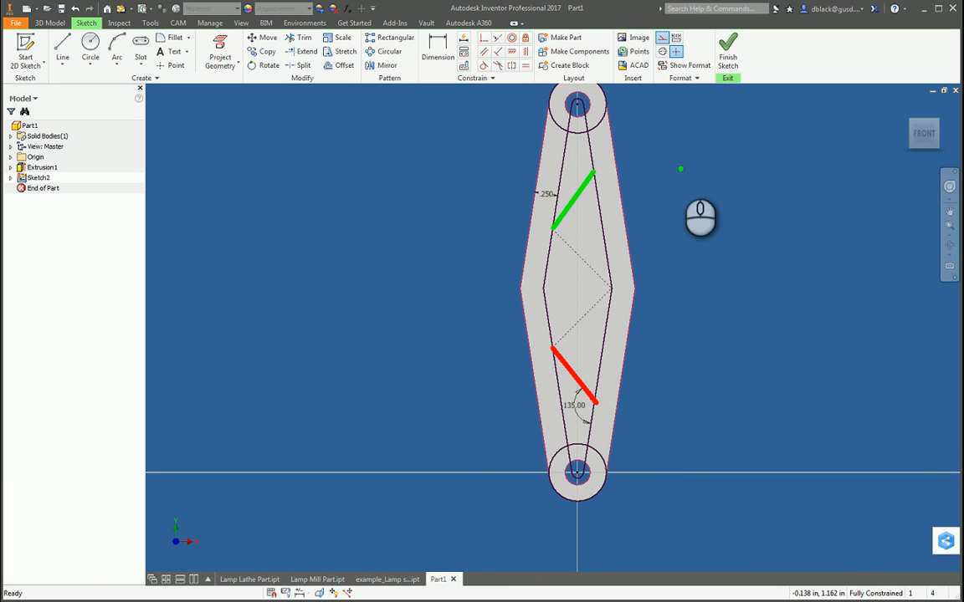
pyautogui.press('y')
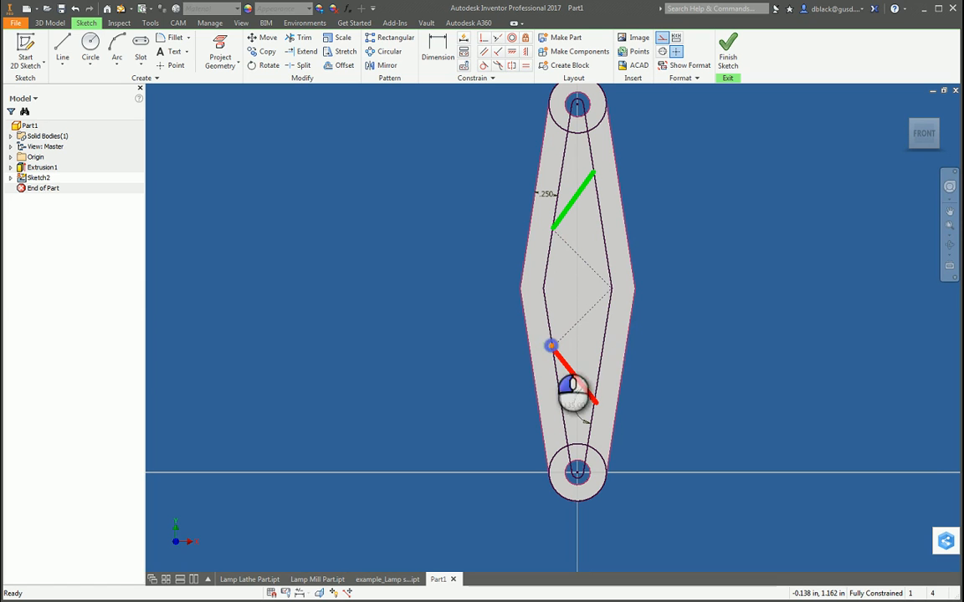
pyautogui.moveTo(552, 345)
pyautogui.mouseDown()
pyautogui.moveTo(614, 285)
pyautogui.moveTo(556, 228)
pyautogui.mouseUp()
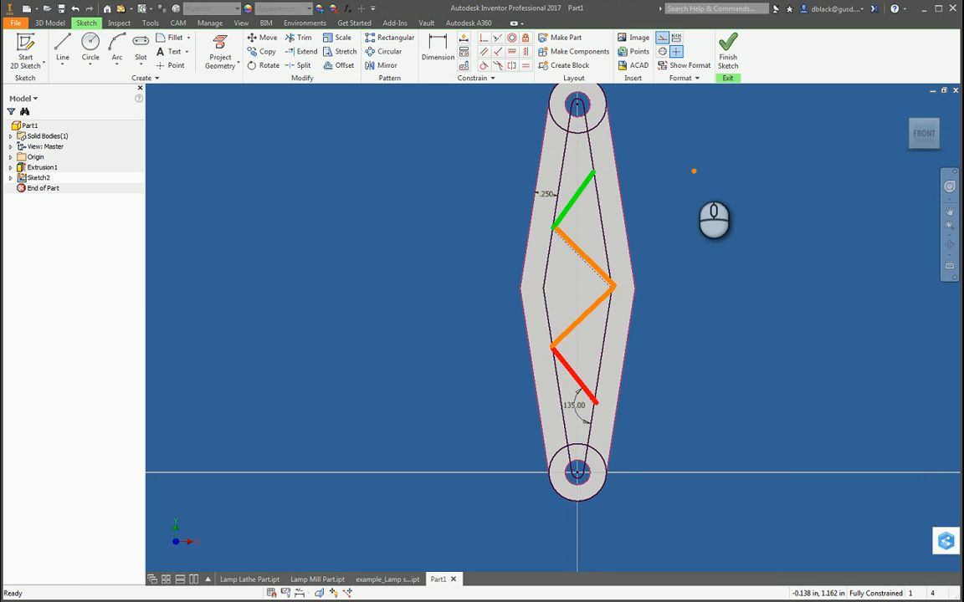
pyautogui.press('Escape')
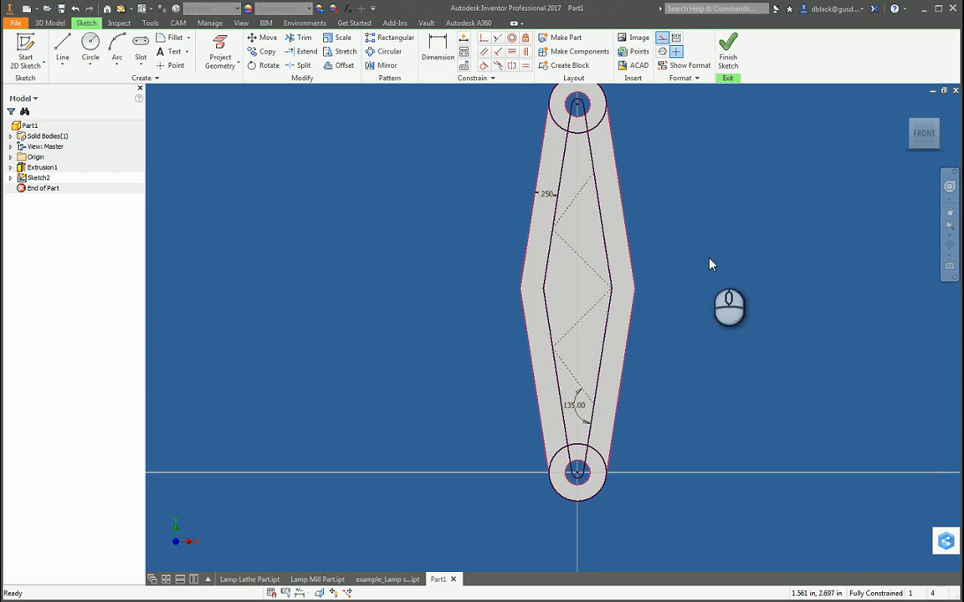
pyautogui.hotkey('ctrl', '2')
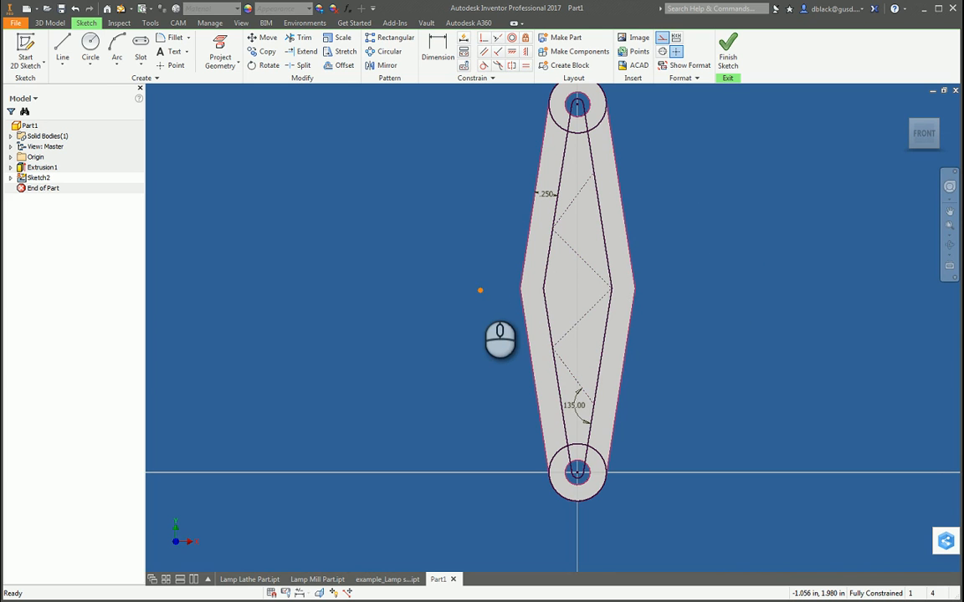
pyautogui.keyDown('shift'); pyautogui.moveTo(459, 290); pyautogui.dragTo(738, 290); pyautogui.keyUp('shift')
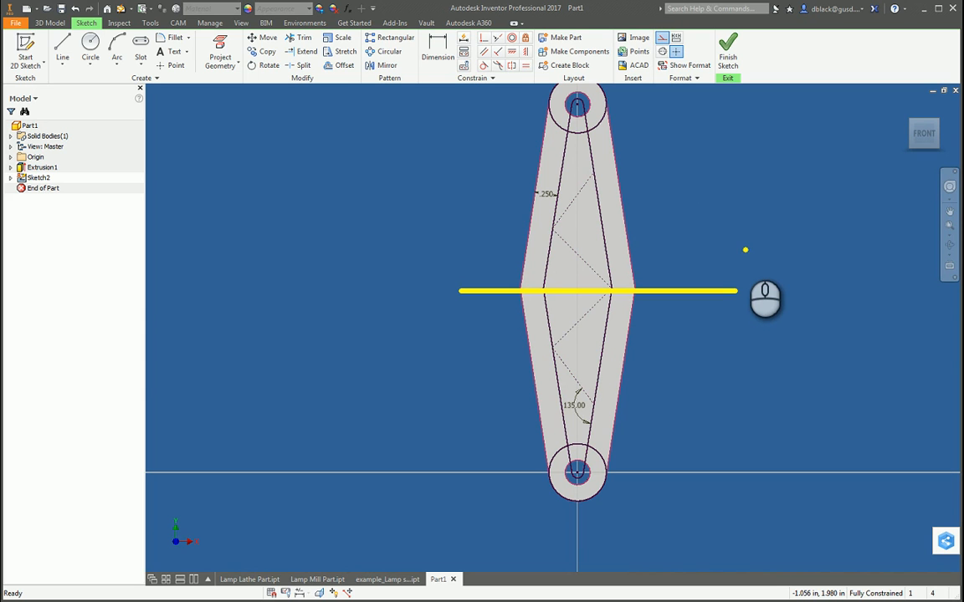
pyautogui.press('Escape')
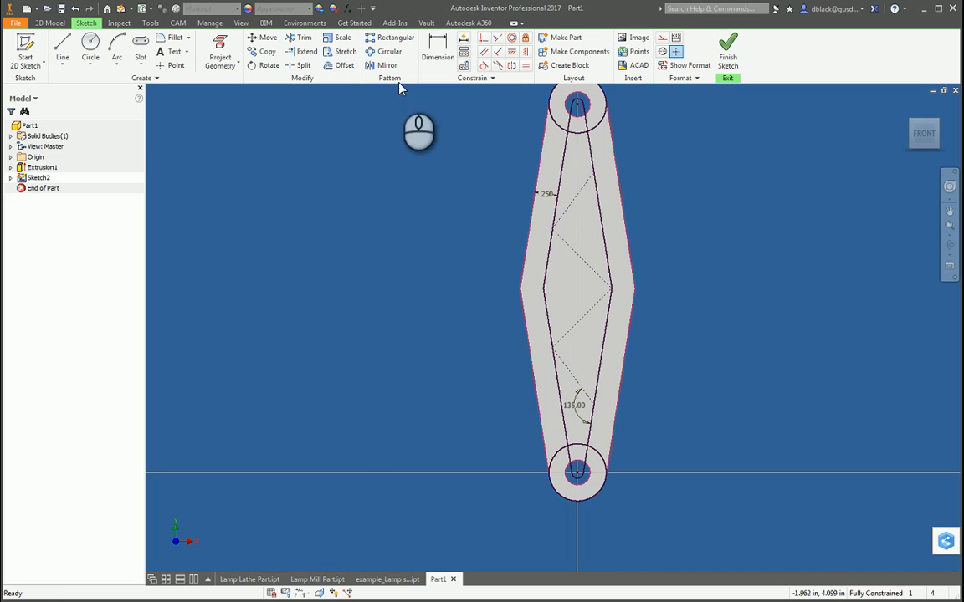
# Step: Offset the upper two connected zigzag construction lines toward the right inner offset line
pyautogui.click(341, 65)
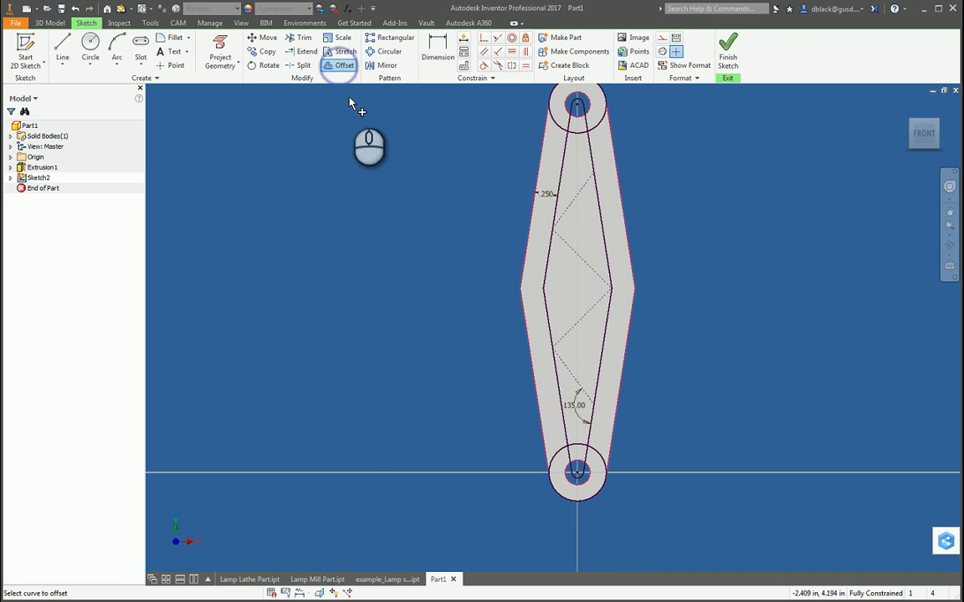
pyautogui.click(579, 199)
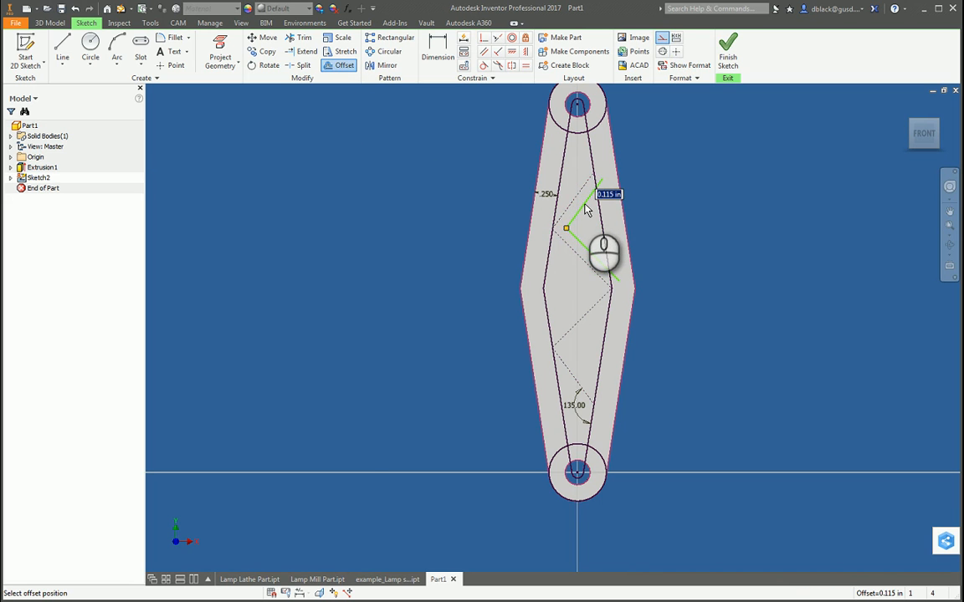
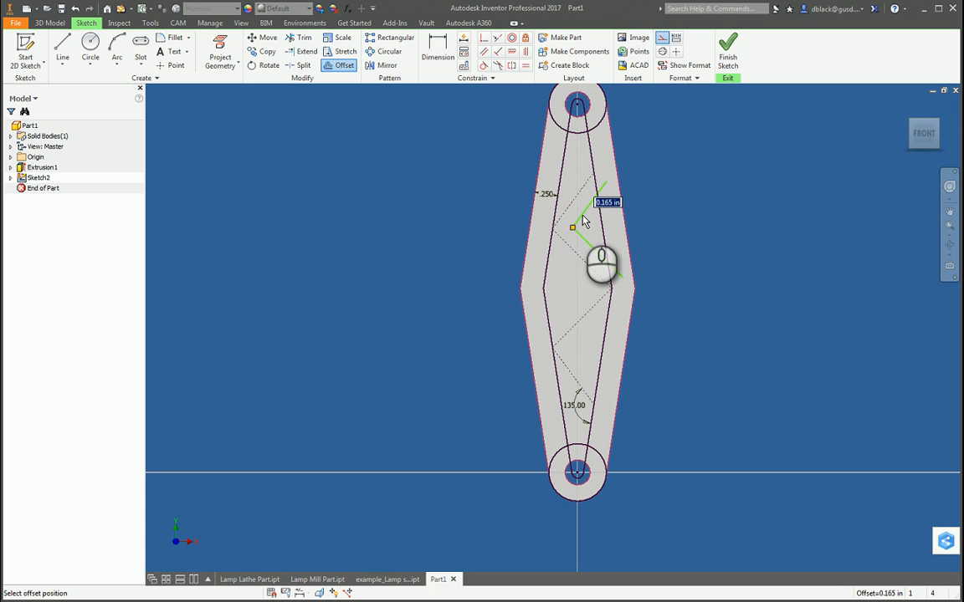
# Step: Cancel the pending offset and set the border width dimension between the outer edge and the inner outline to 0.2 in
pyautogui.press('Escape')
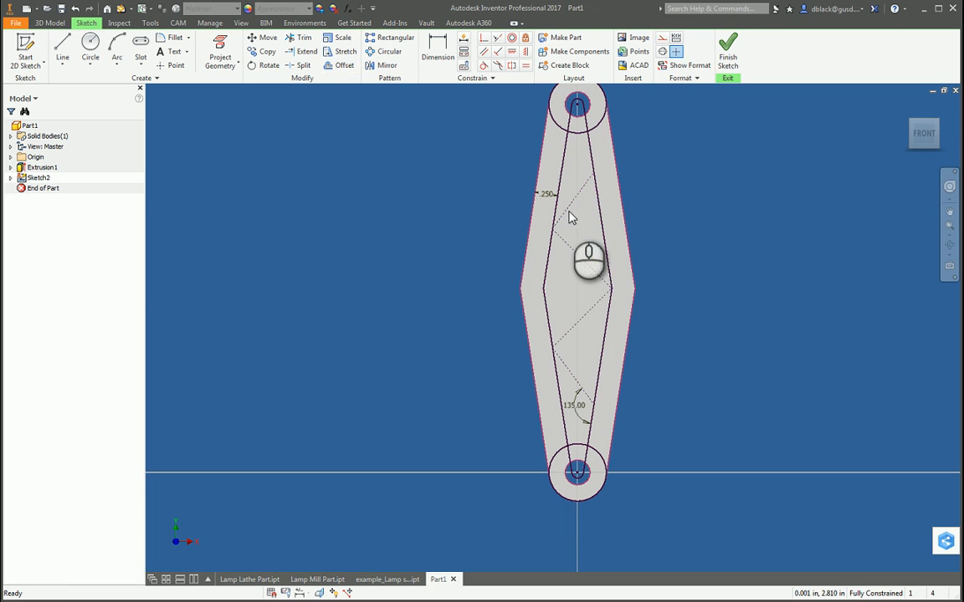
pyautogui.doubleClick(546, 195)
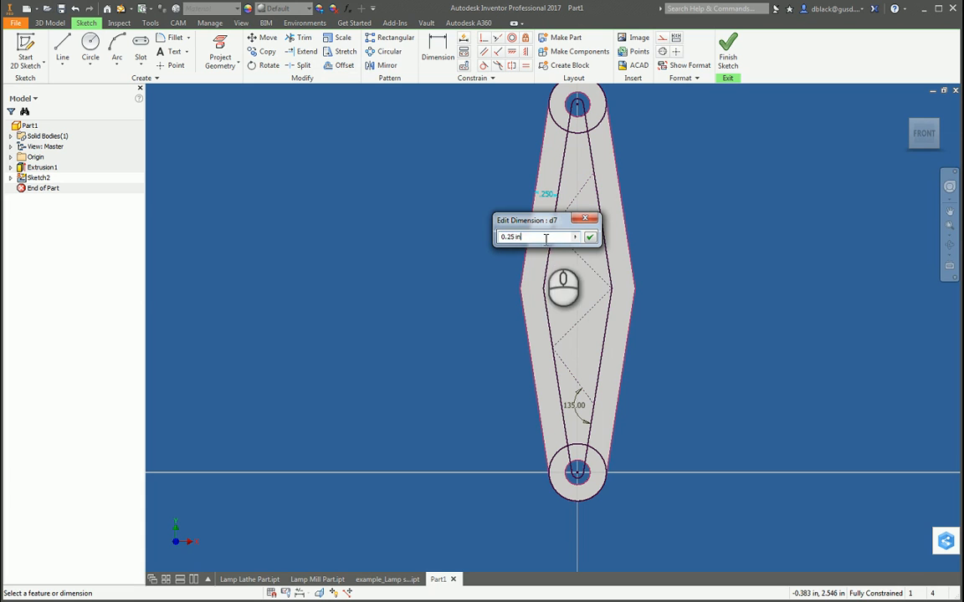
pyautogui.moveTo(540, 237); pyautogui.dragTo(512, 238)
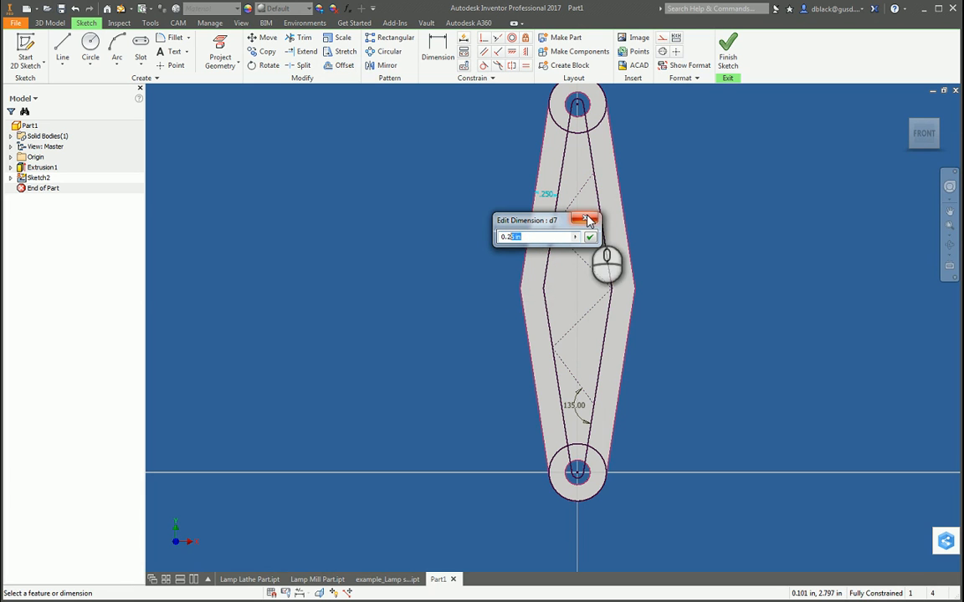
pyautogui.press('BackSpace')
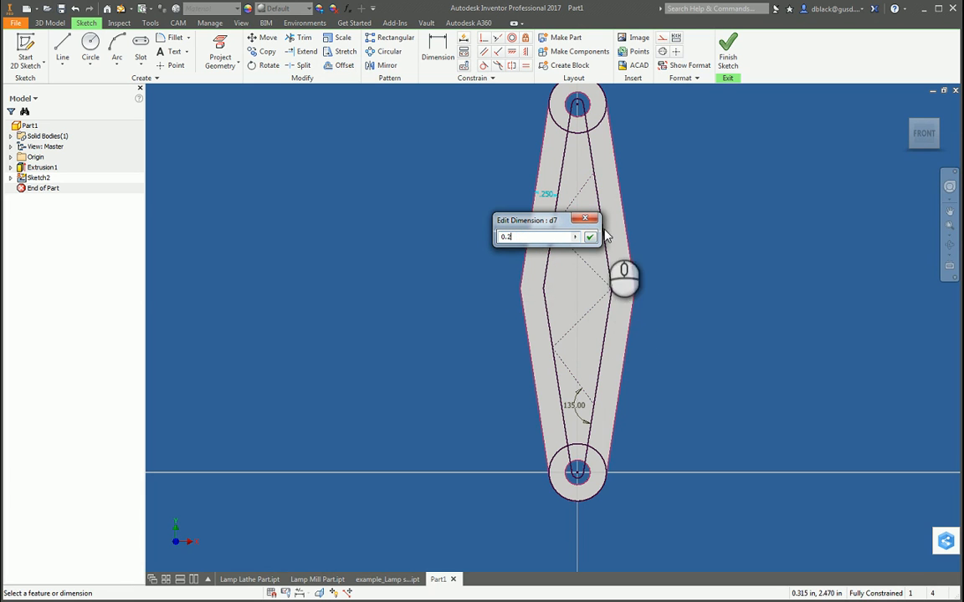
pyautogui.click(590, 237)
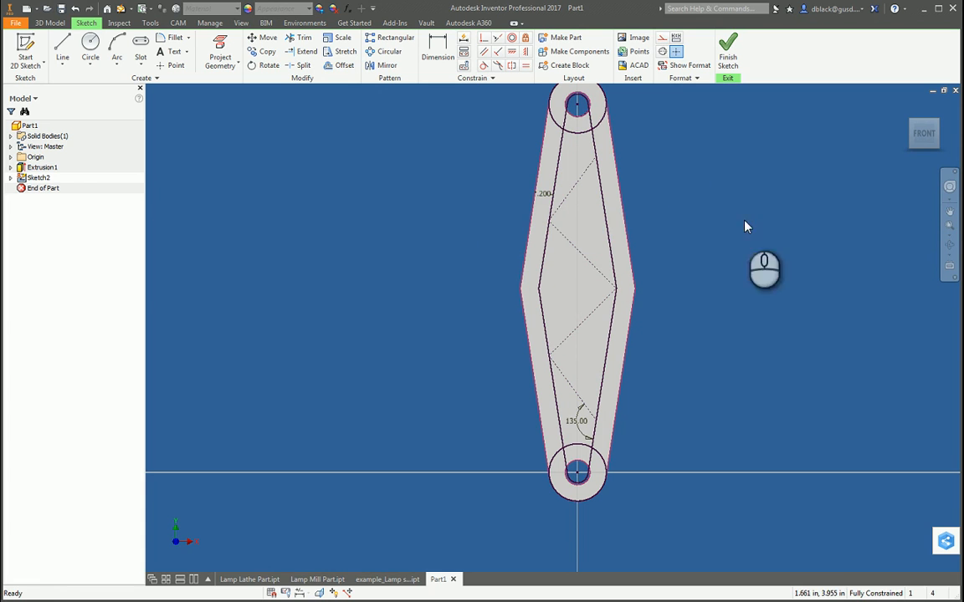
# Step: Offset the upper two connected zigzag construction lines by .1 in toward the right inner outline
pyautogui.click(343, 67)
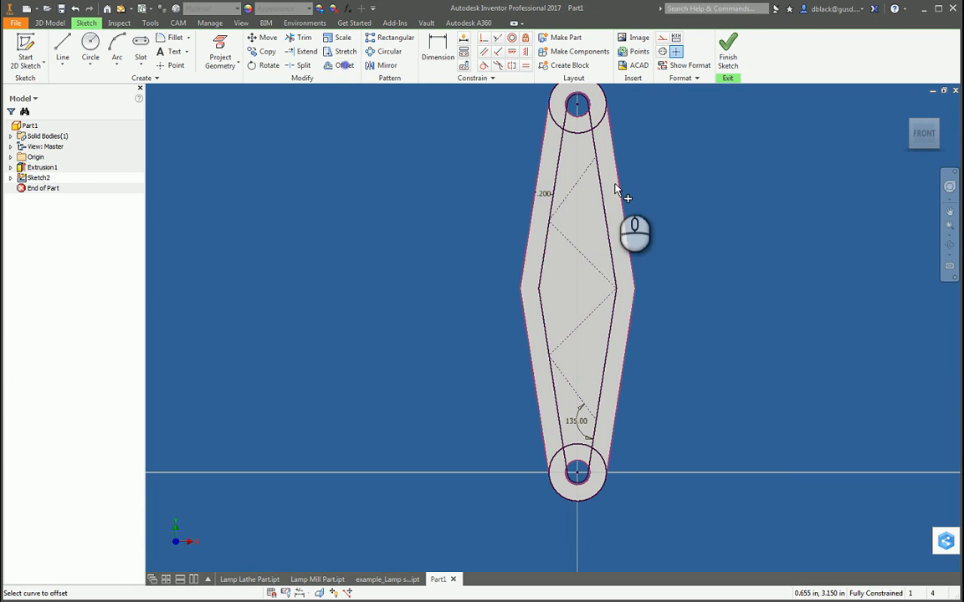
pyautogui.click(576, 187)
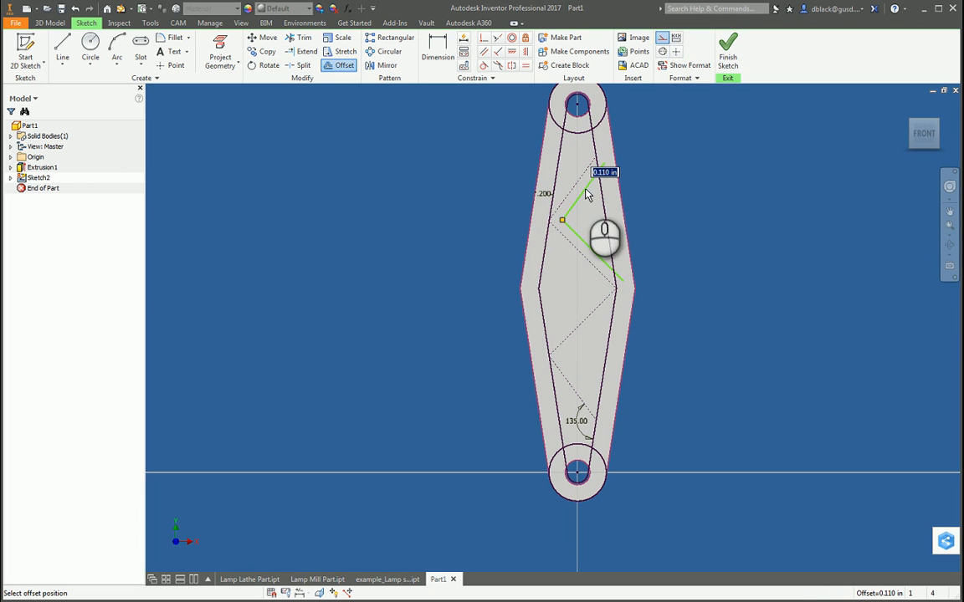
pyautogui.write('.1')
pyautogui.press('Return')
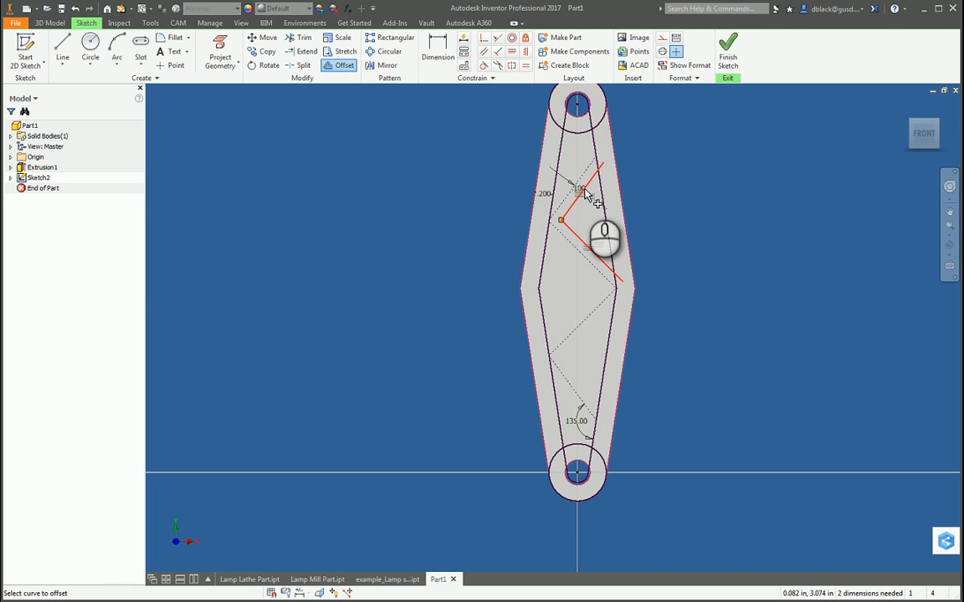
# Step: Offset the upper two zigzag construction lines by .1 in toward the left edge of the arm
pyautogui.scroll(5, 585, 194)
pyautogui.scroll(-3, 563, 142)
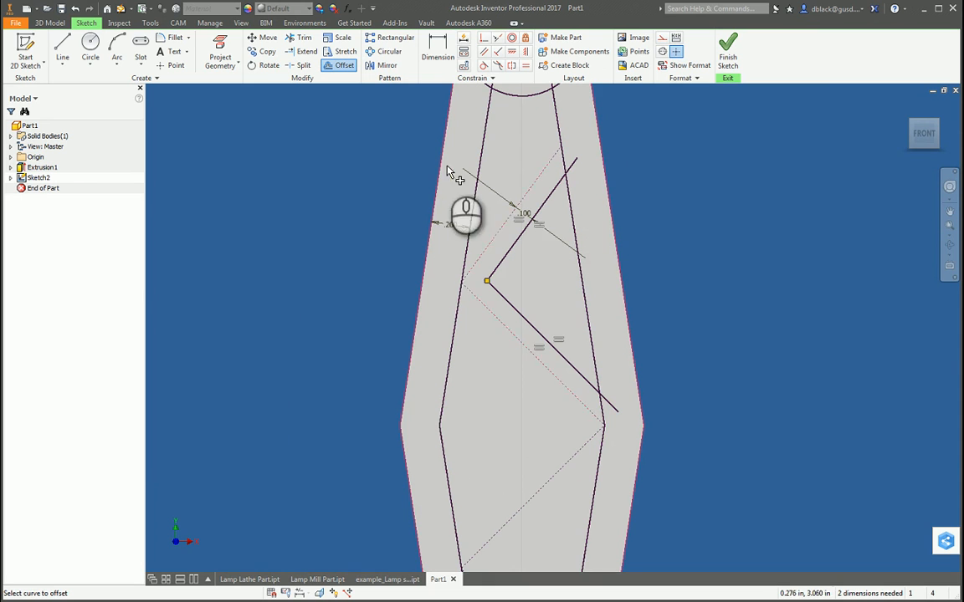
pyautogui.click(548, 198)
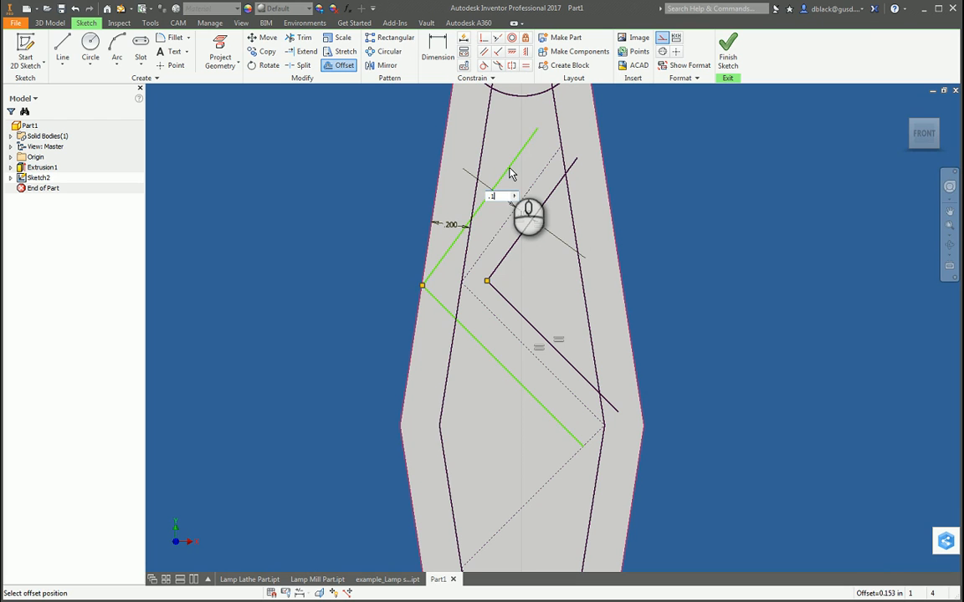
pyautogui.click(512, 174)
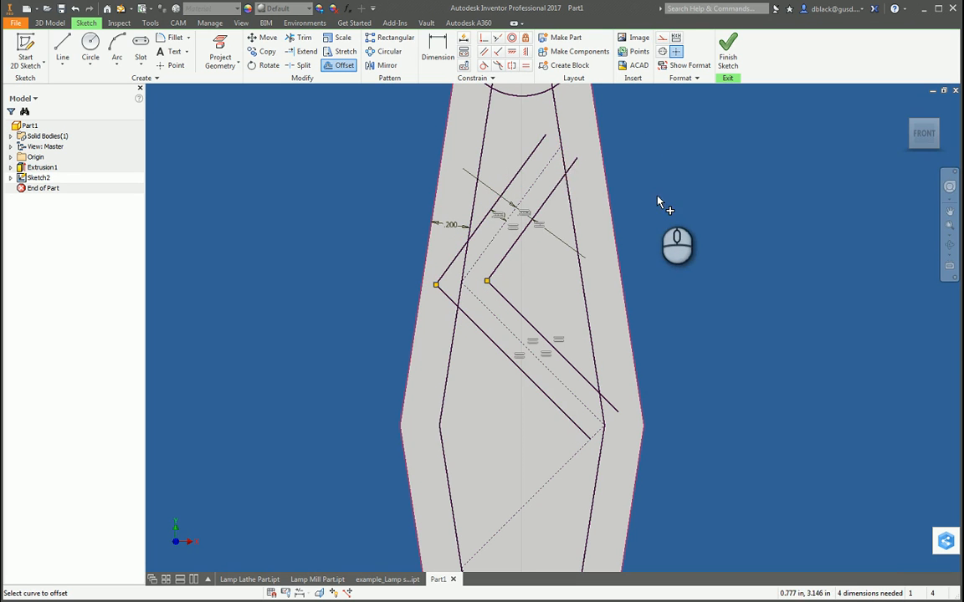
# Step: Offset the lower two connected zigzag construction lines freehand toward the left edge of the arm
pyautogui.scroll(-5, 658, 202)
pyautogui.scroll(6, 661, 282)
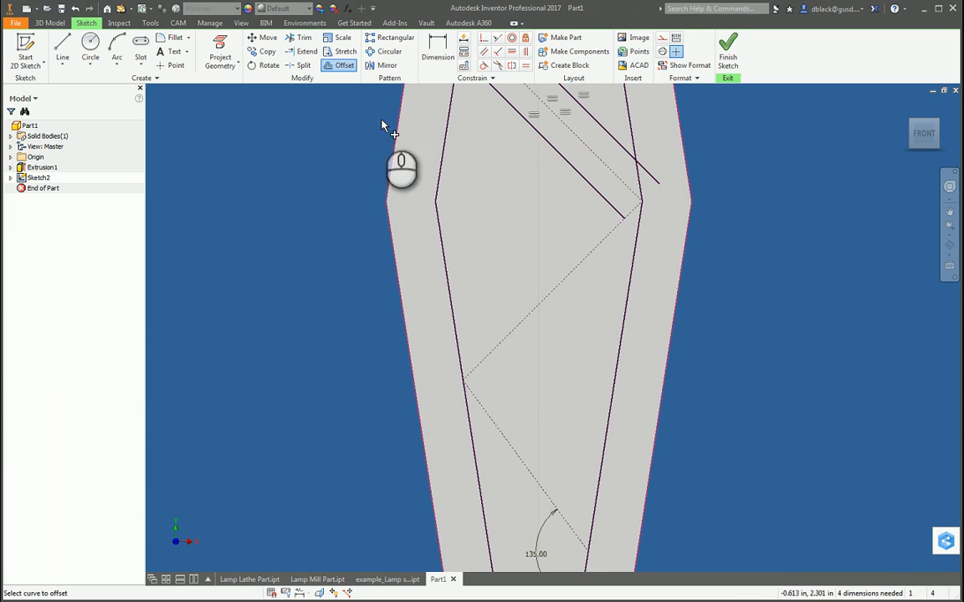
pyautogui.click(598, 246)
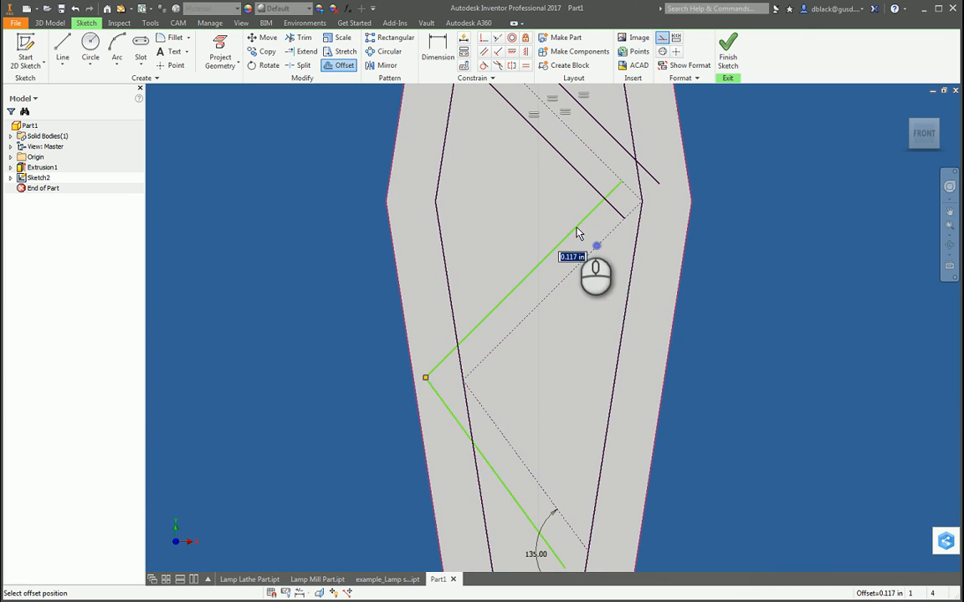
pyautogui.click(578, 233)
pyautogui.click(610, 254)
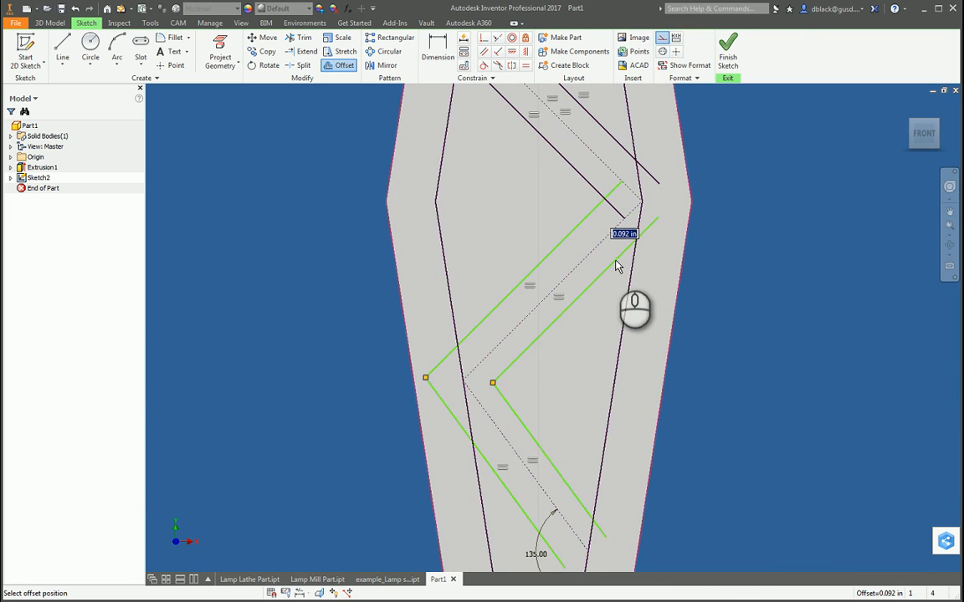
pyautogui.press('Escape')
# Step: Dimension the distance between the lower left offset line and its zigzag construction line as .1 in
pyautogui.press('d')
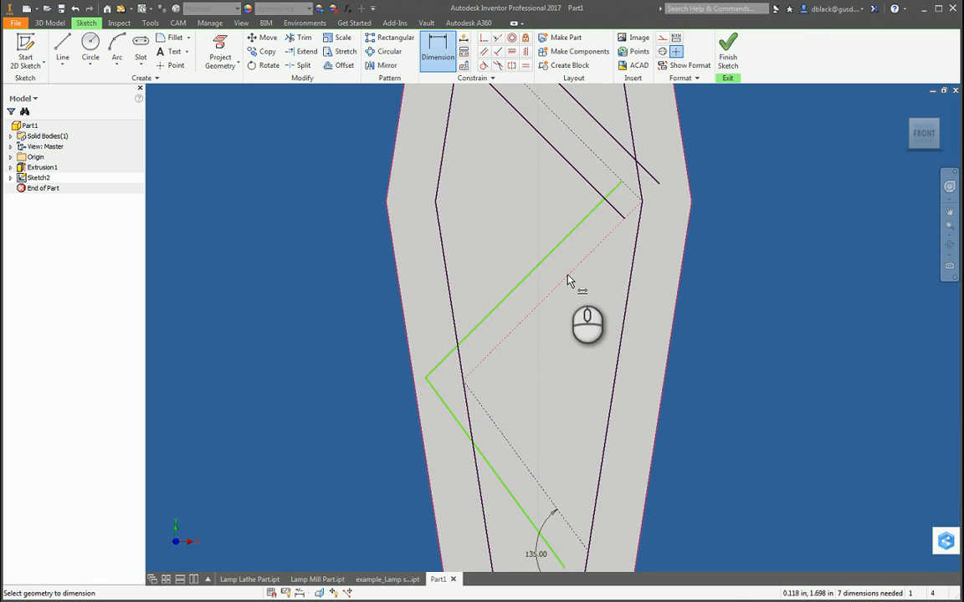
pyautogui.click(553, 254)
pyautogui.click(563, 261)
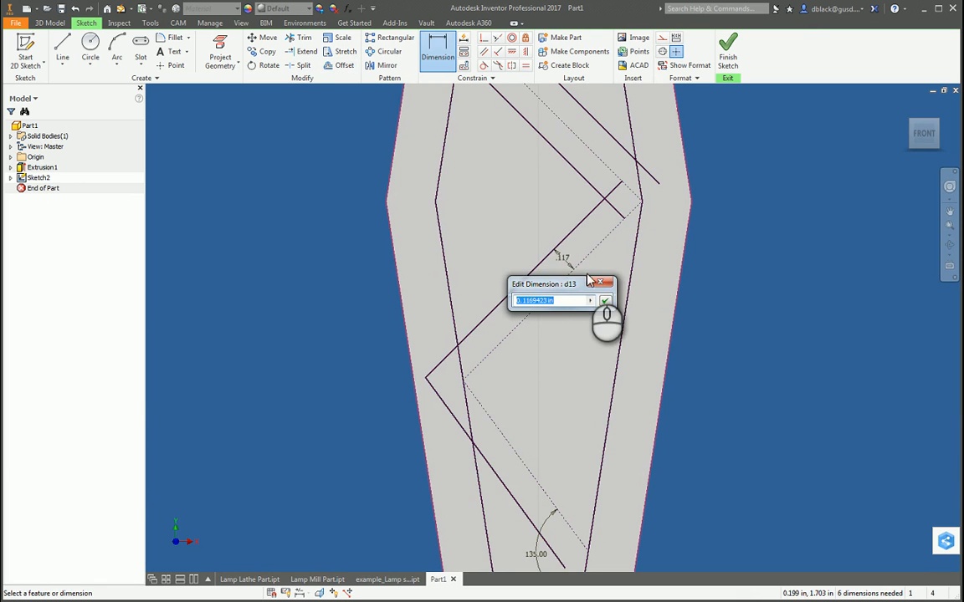
pyautogui.write('.1')
pyautogui.click(604, 300)
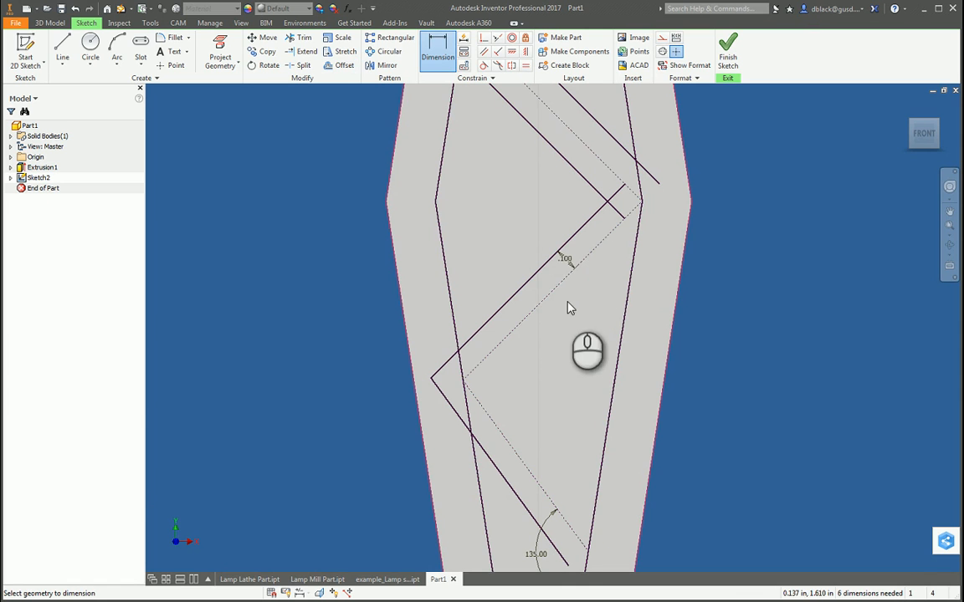
# Step: Offset the lower two zigzag construction lines by .1 in toward the right inner outline
pyautogui.click(552, 290)
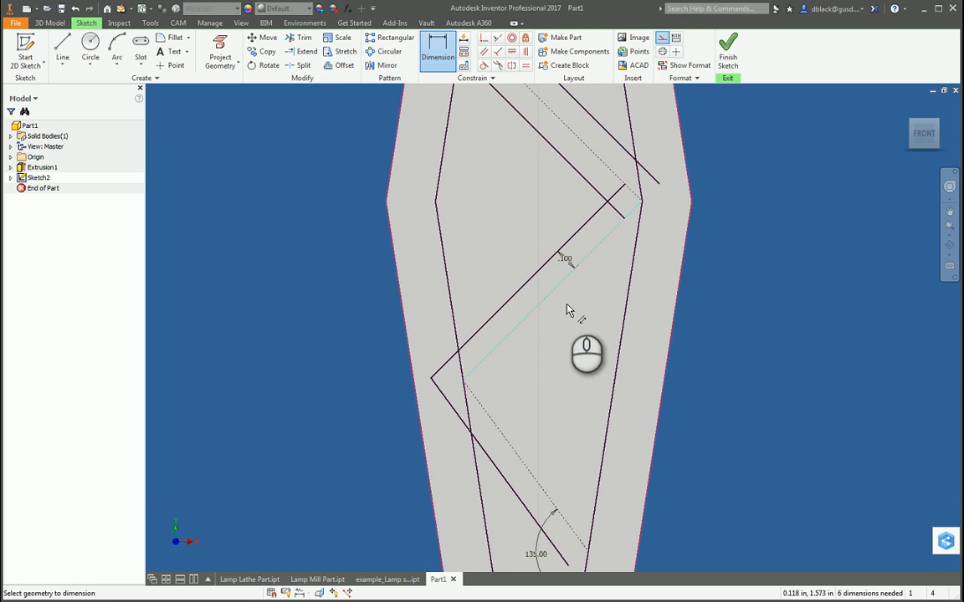
pyautogui.press('Escape')
pyautogui.click(340, 65)
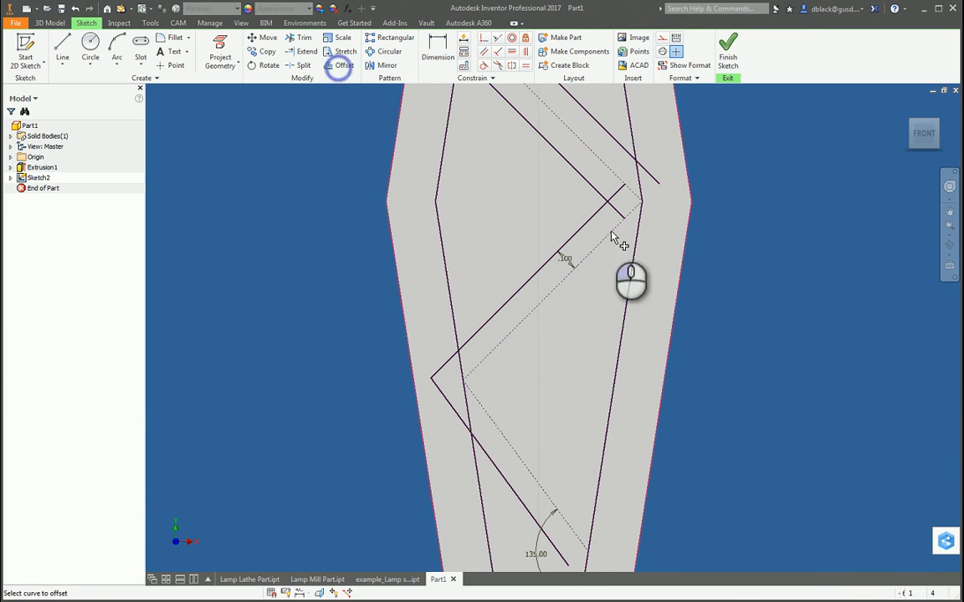
pyautogui.click(563, 278)
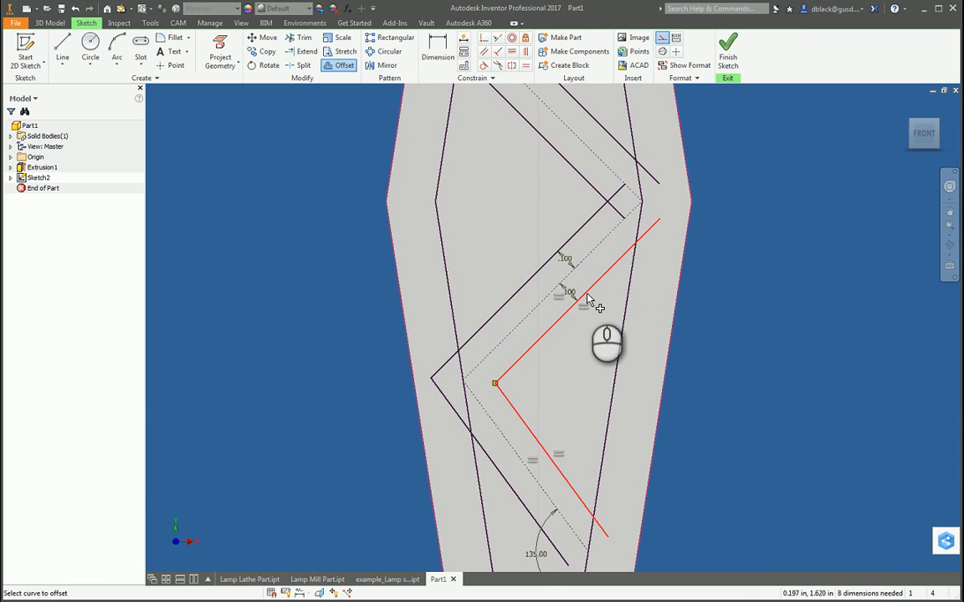
pyautogui.click(588, 297)
# Step: Extend the upper end of the topmost left offset line to the right inner outline
pyautogui.scroll(-5, 572, 302)
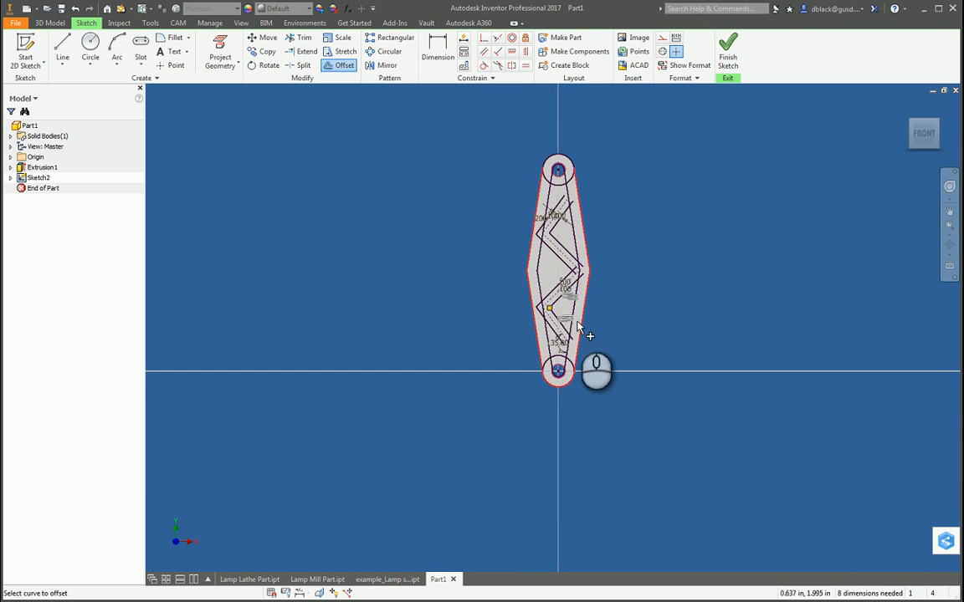
pyautogui.scroll(2, 540, 287)
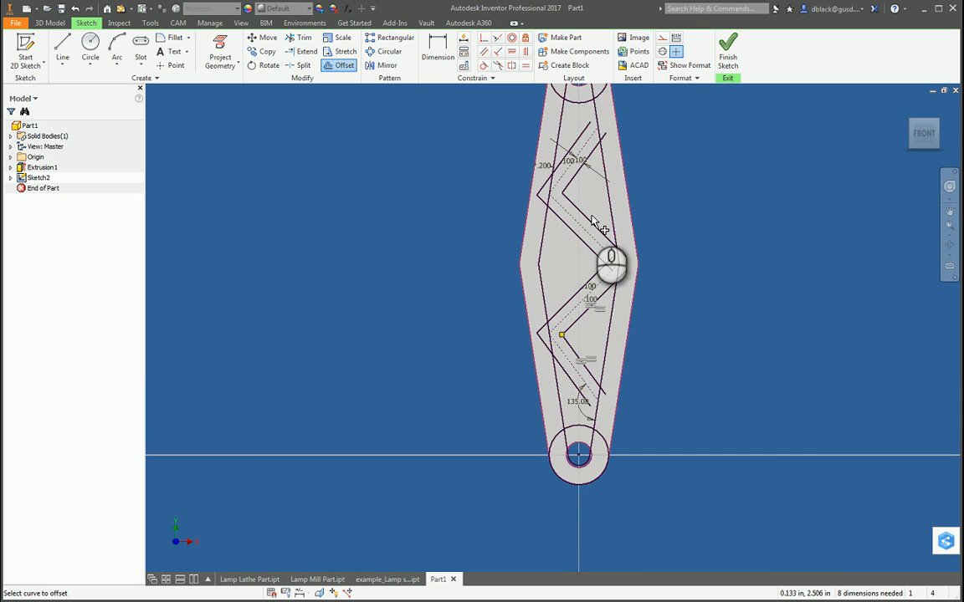
pyautogui.scroll(2, 596, 126)
pyautogui.scroll(3, 593, 117)
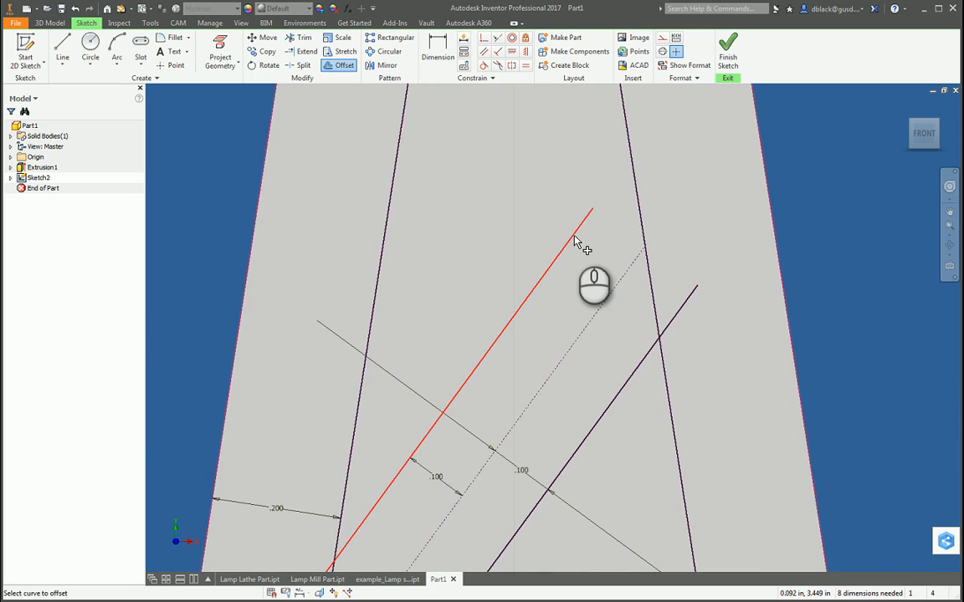
pyautogui.scroll(-3, 637, 201)
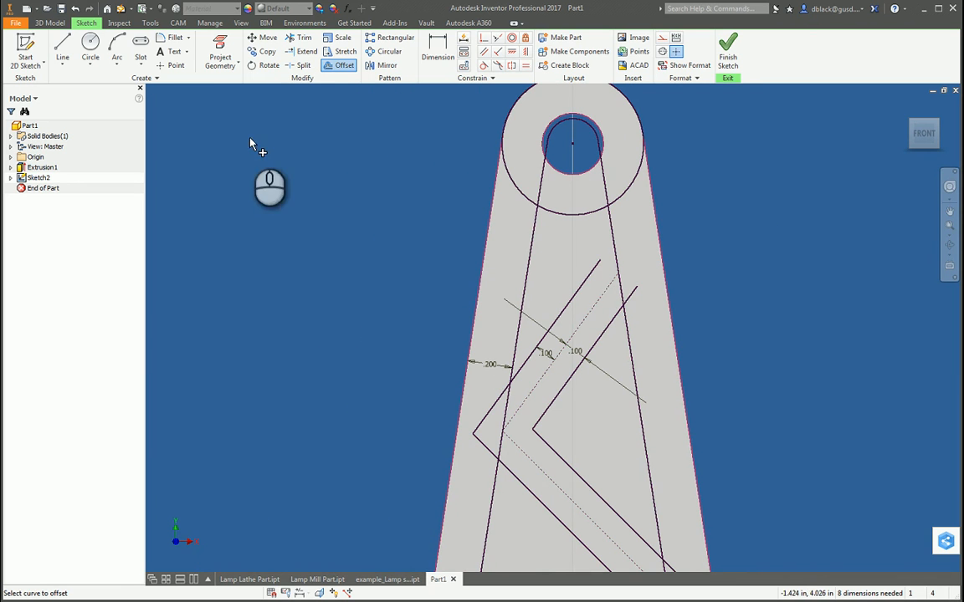
pyautogui.click(302, 52)
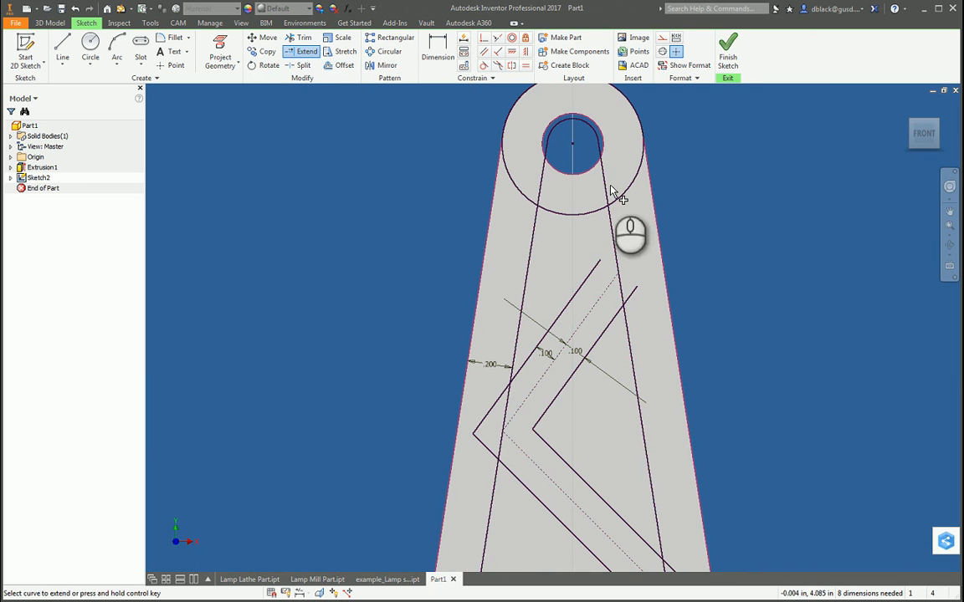
pyautogui.scroll(3, 625, 206)
pyautogui.click(495, 355)
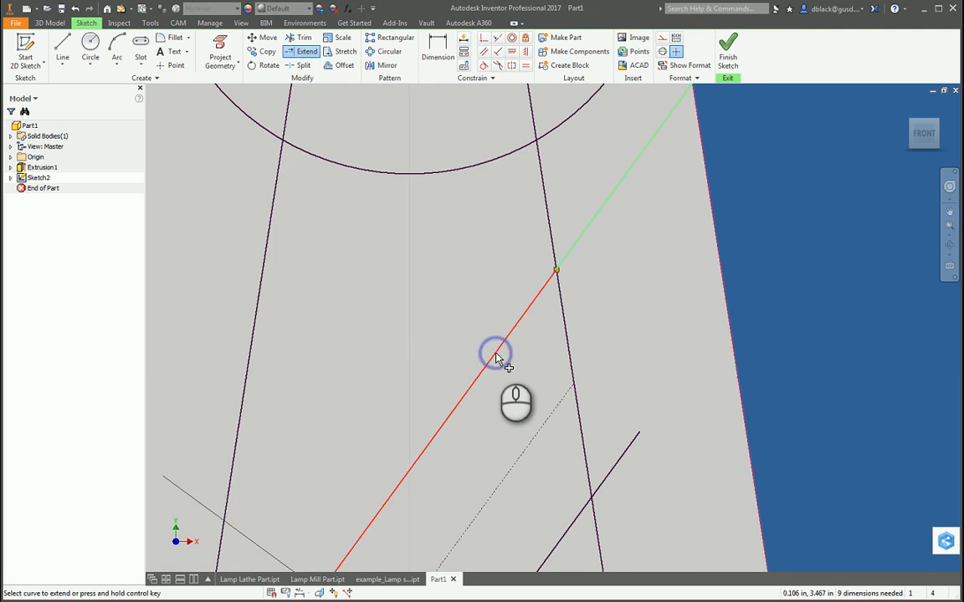
pyautogui.scroll(-2, 740, 333)
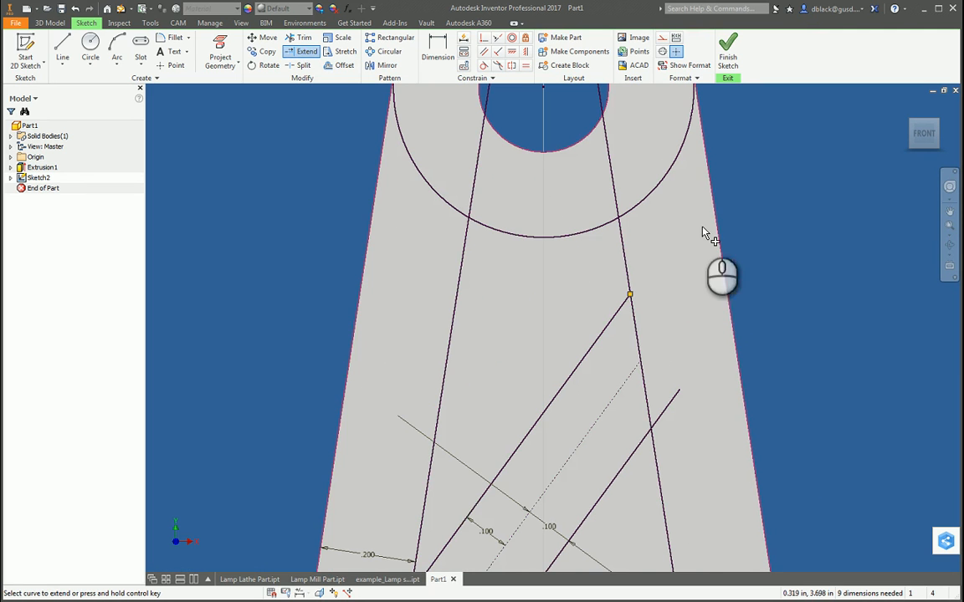
# Step: Extend the lower end of the bottommost left offset line to the right inner outline
pyautogui.scroll(-5, 680, 276)
pyautogui.scroll(3, 679, 358)
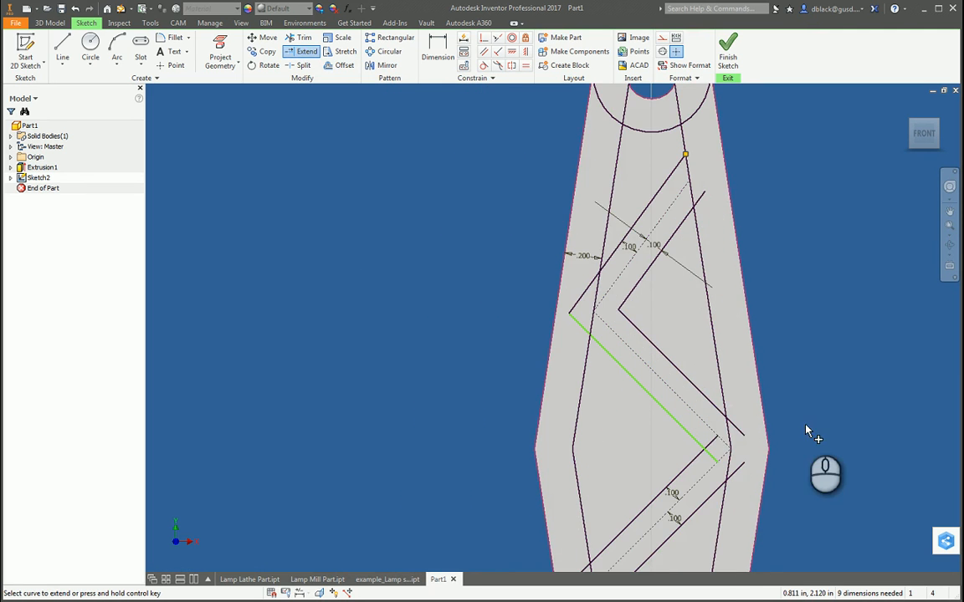
pyautogui.scroll(-2, 627, 314)
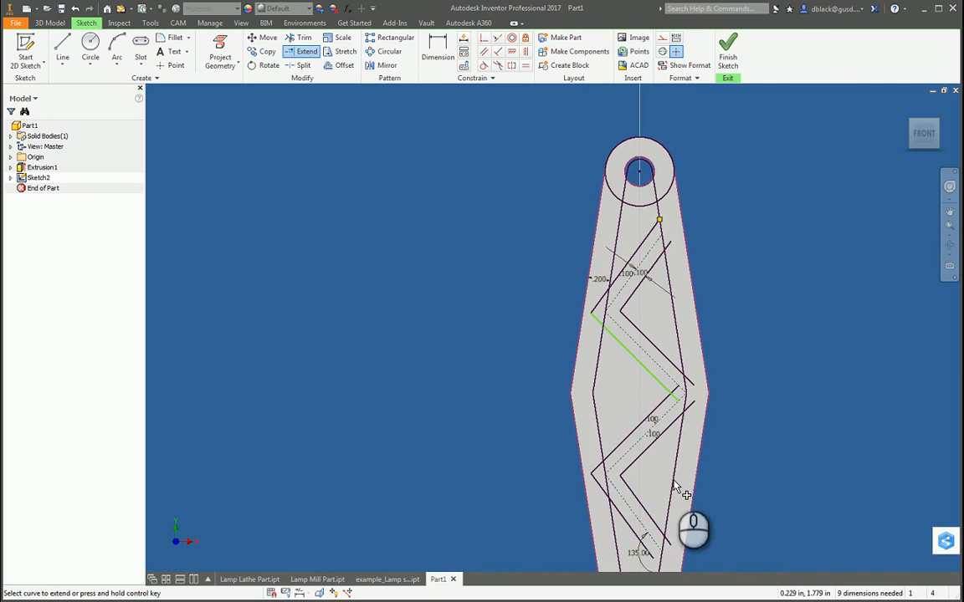
pyautogui.scroll(-2, 693, 512)
pyautogui.scroll(5, 680, 552)
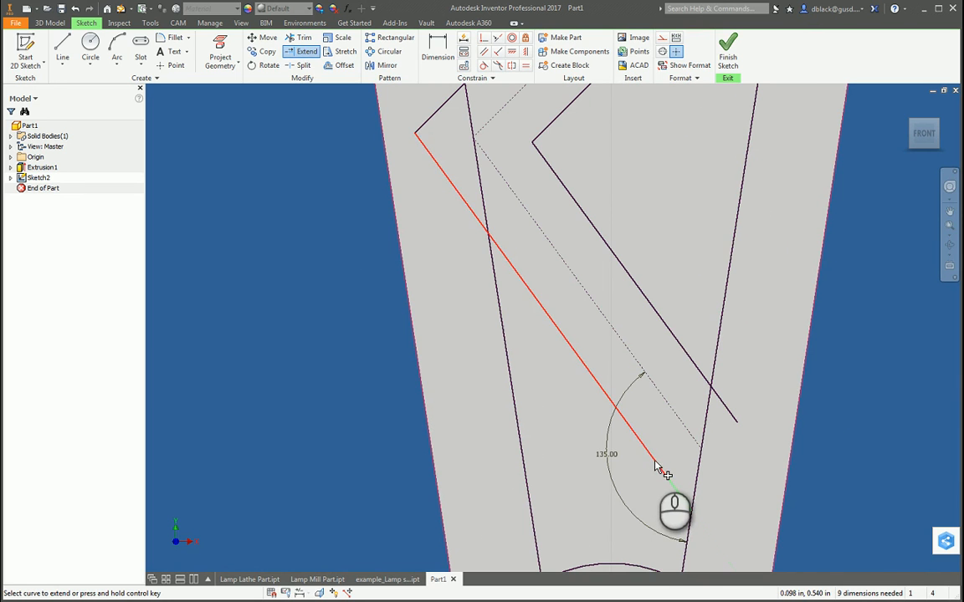
pyautogui.click(657, 469)
pyautogui.scroll(-5, 678, 473)
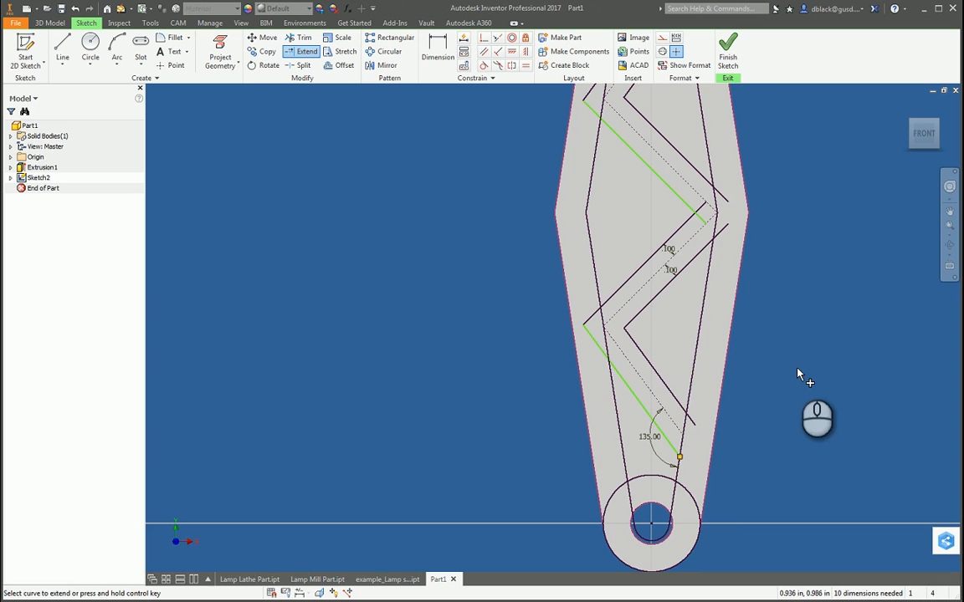
pyautogui.scroll(-3, 799, 366)
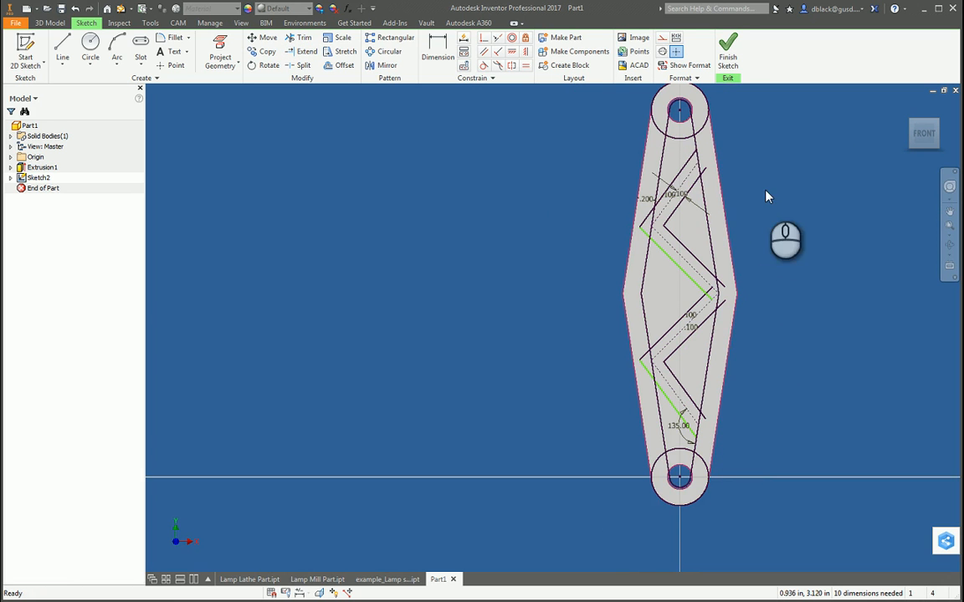
pyautogui.scroll(3, 707, 167)
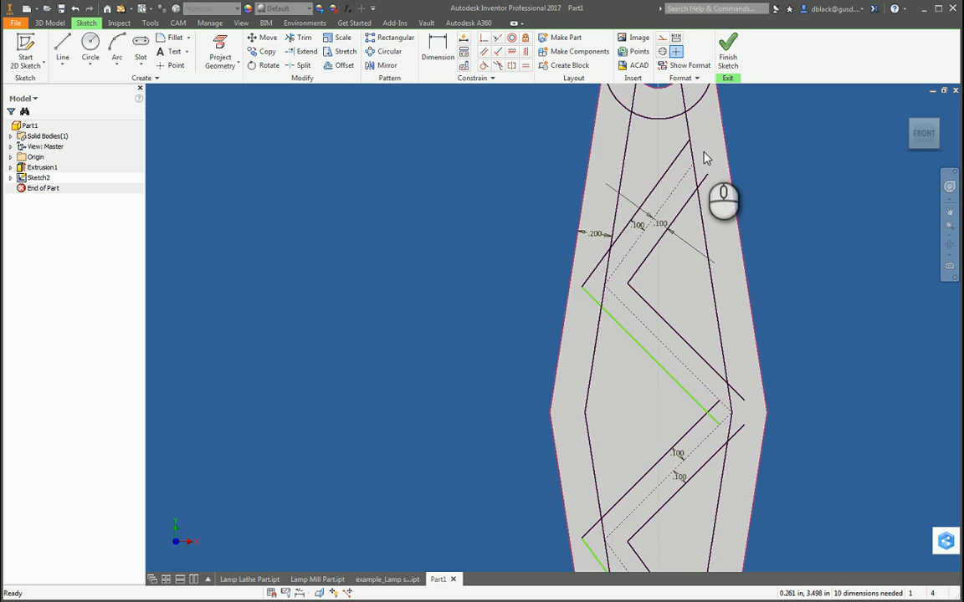
pyautogui.scroll(-3, 531, 288)
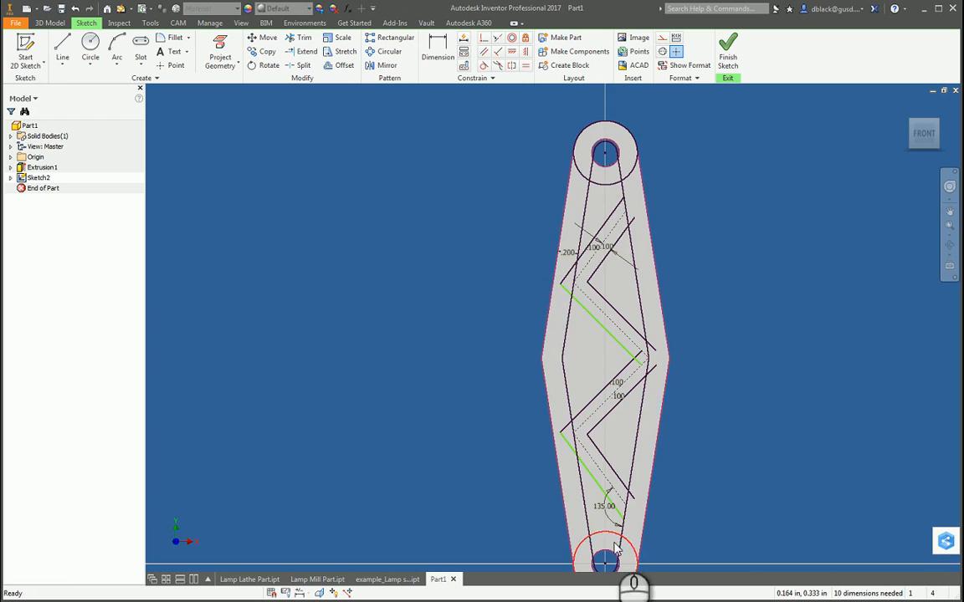
pyautogui.scroll(-3, 619, 560)
pyautogui.scroll(4, 617, 562)
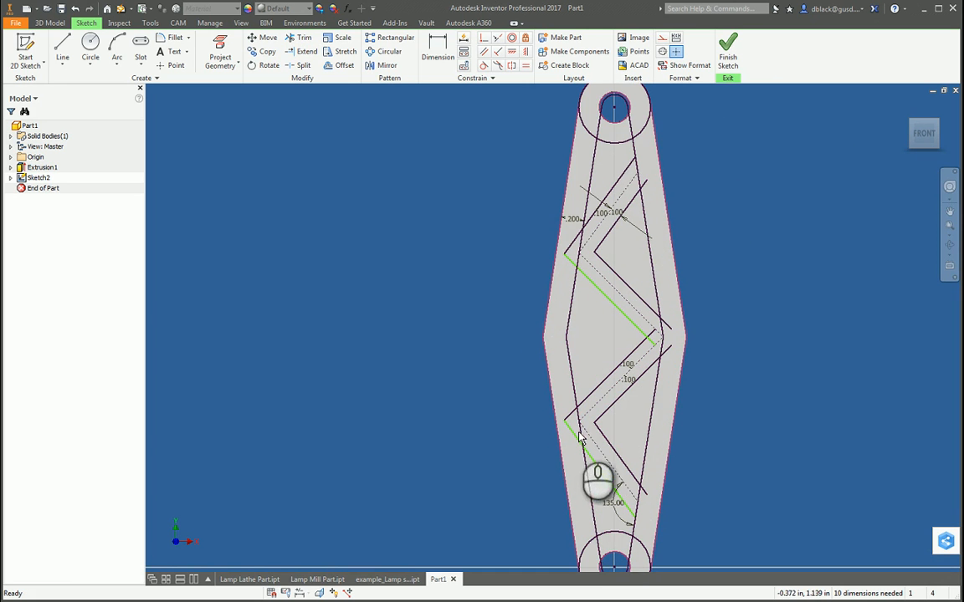
pyautogui.scroll(3, 577, 377)
pyautogui.scroll(-4, 566, 384)
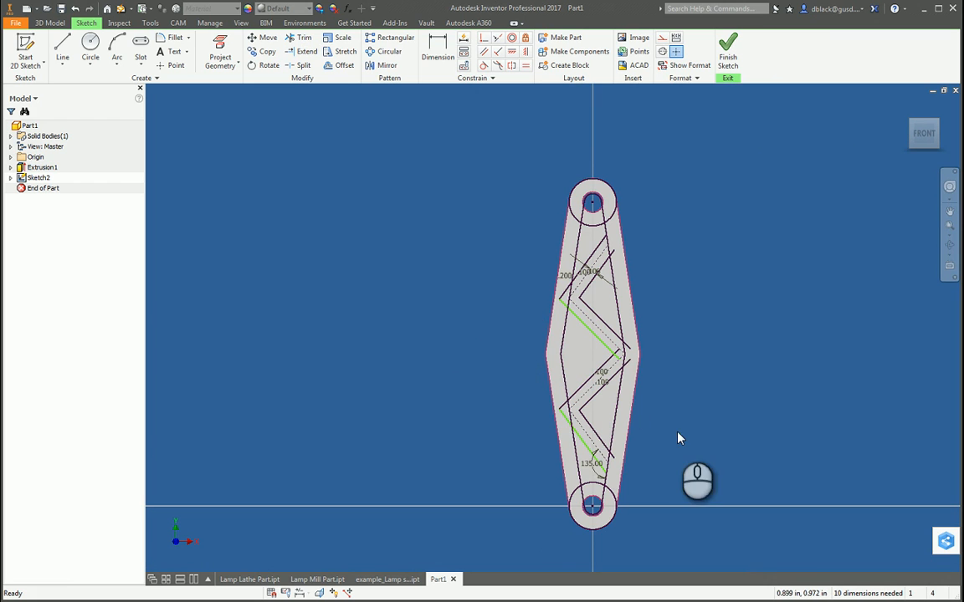
pyautogui.scroll(3, 577, 452)
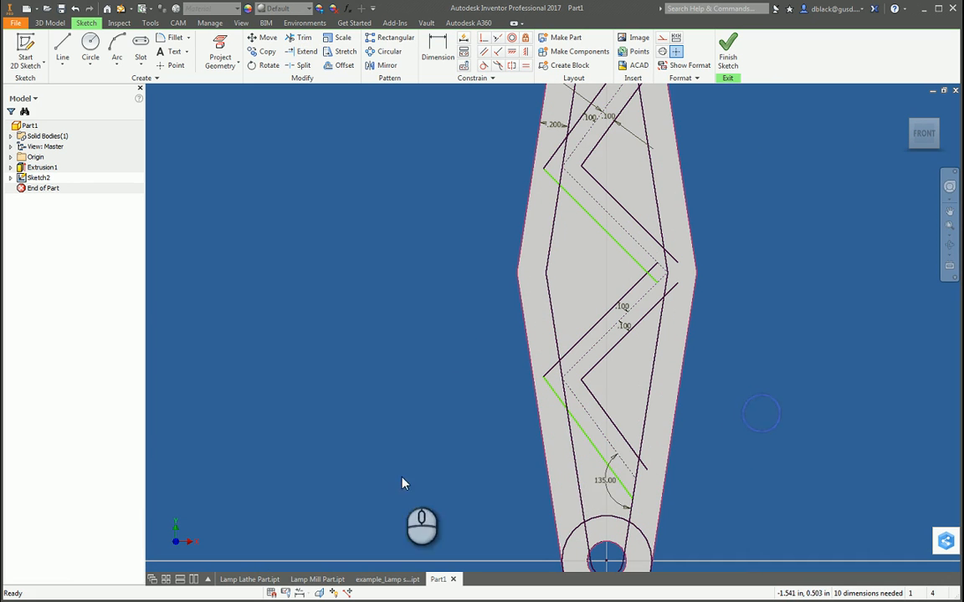
pyautogui.scroll(-3, 439, 413)
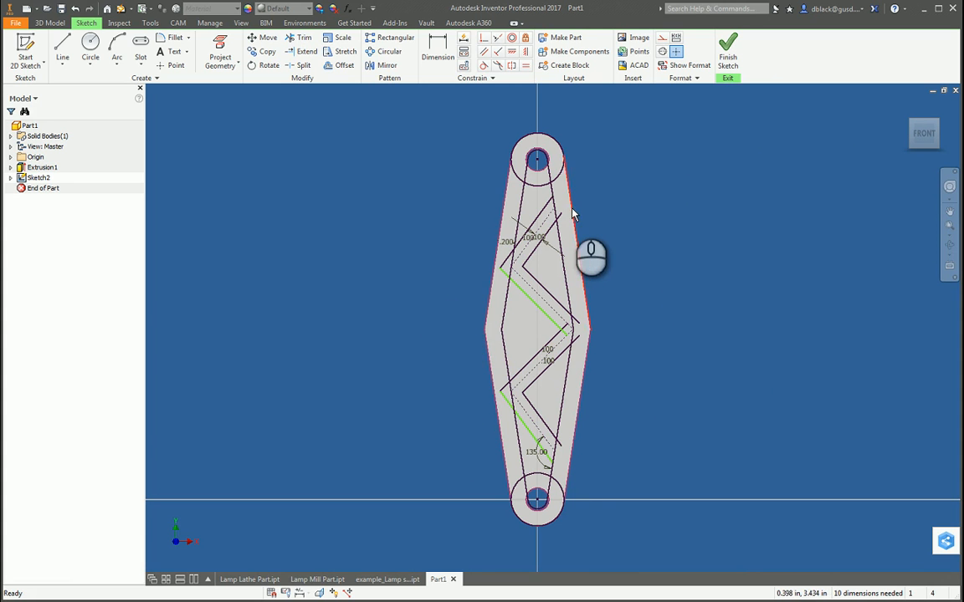
pyautogui.scroll(3, 562, 216)
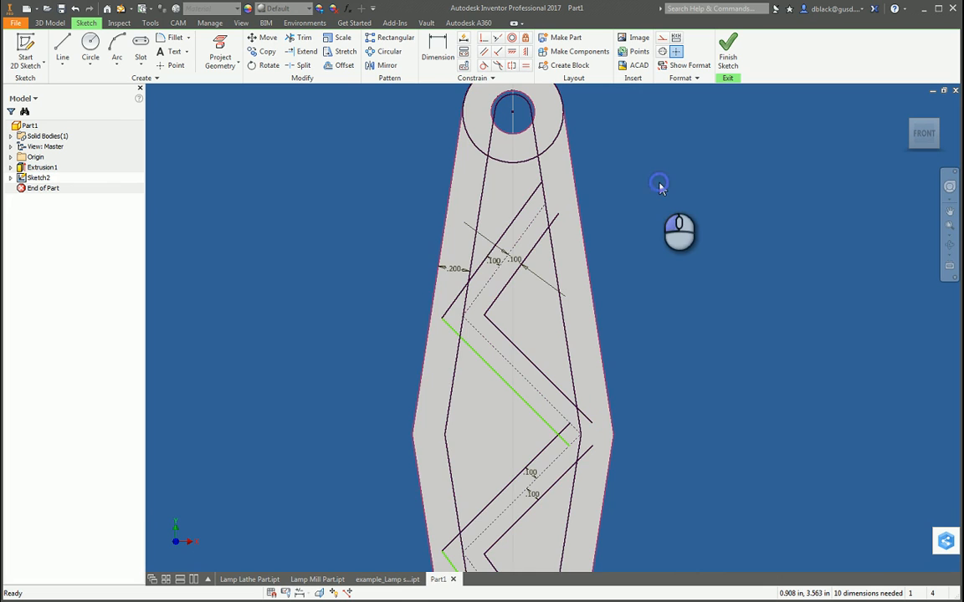
pyautogui.scroll(-2, 665, 201)
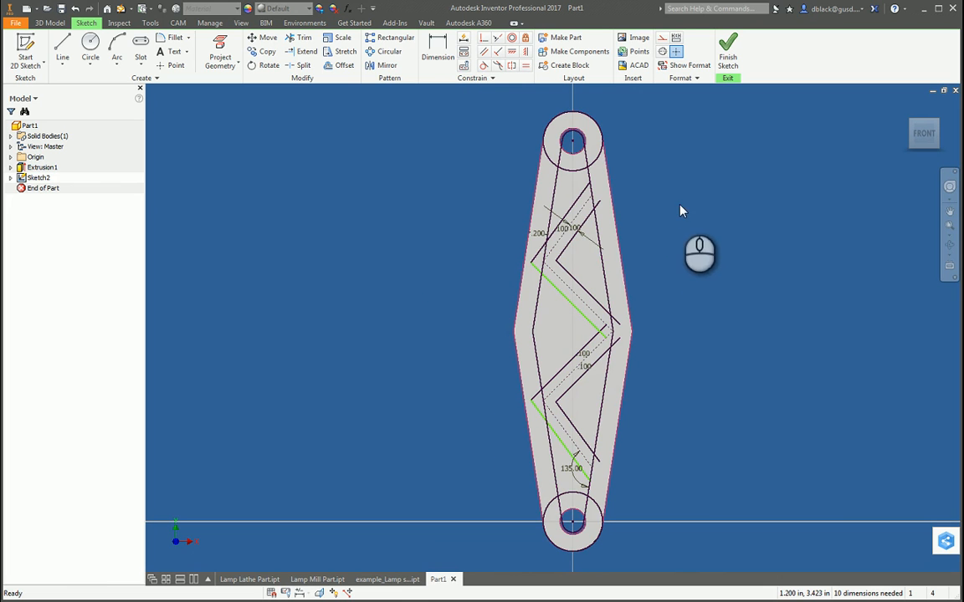
pyautogui.click(542, 294)
pyautogui.moveTo(542, 295)
pyautogui.mouseDown()
pyautogui.moveTo(548, 311)
pyautogui.moveTo(535, 308)
pyautogui.mouseUp()
pyautogui.hotkey('ctrl', 'z')
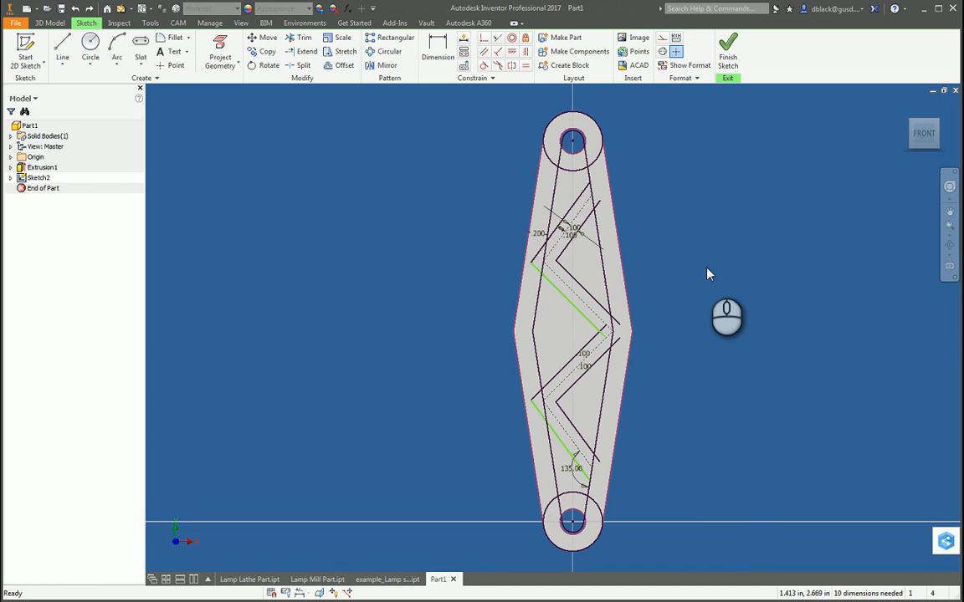
# Step: Trim the right offset lines' overhanging ends back to the right inner outline and the left offset lines' crossing ends at the middle corner
pyautogui.scroll(-3, 598, 334)
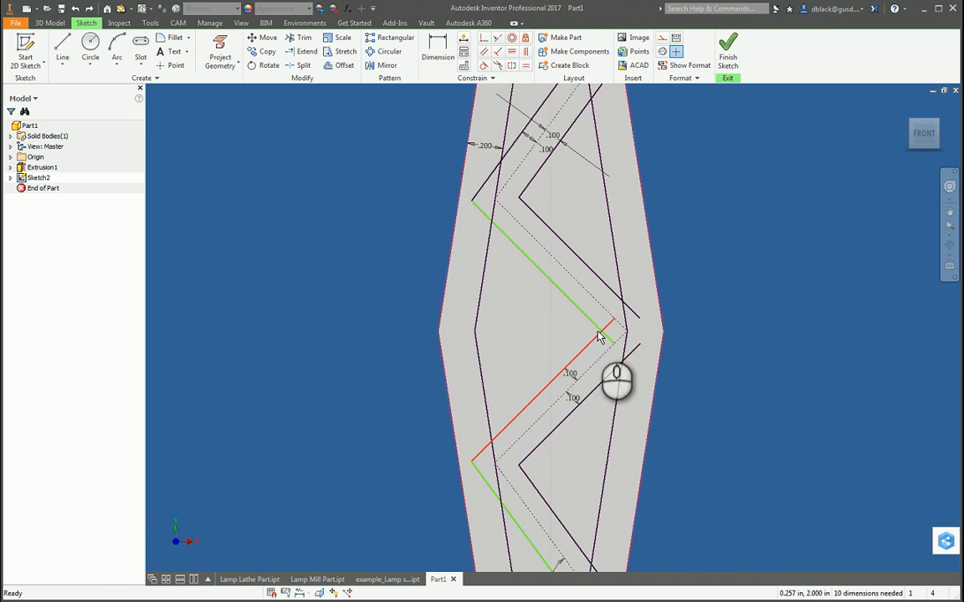
pyautogui.scroll(3, 742, 340)
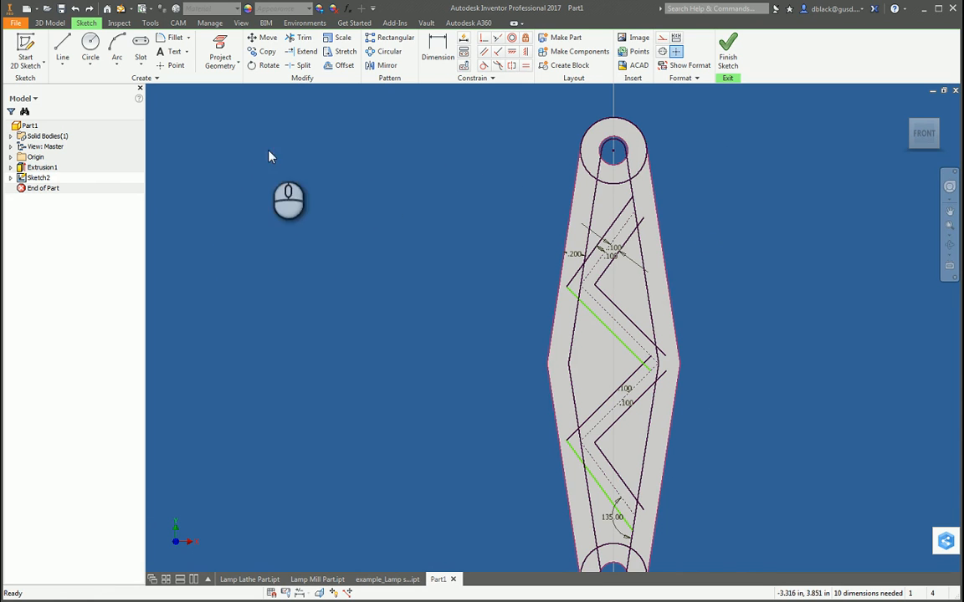
pyautogui.click(298, 40)
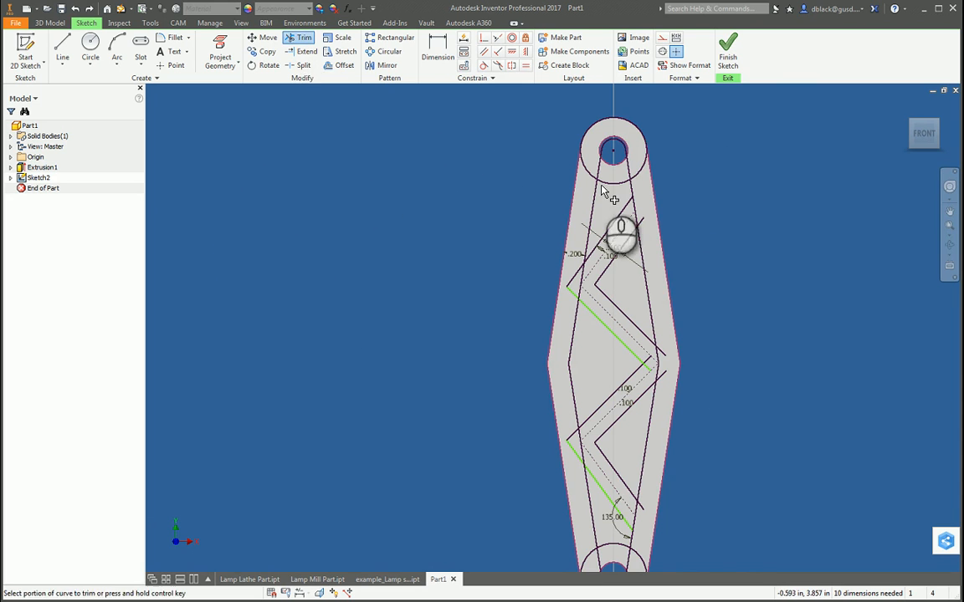
pyautogui.click(643, 224)
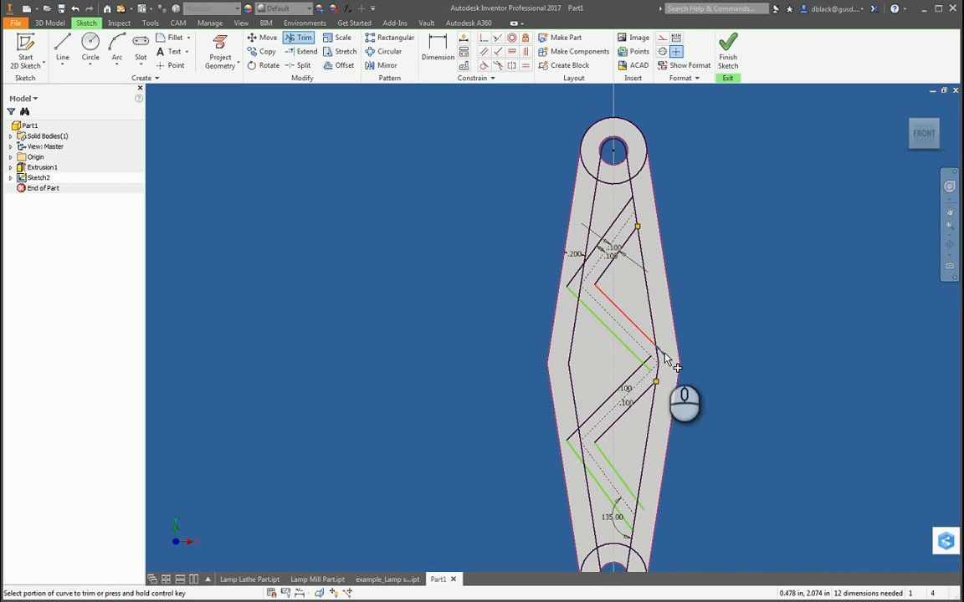
pyautogui.scroll(2, 670, 368)
pyautogui.click(665, 351)
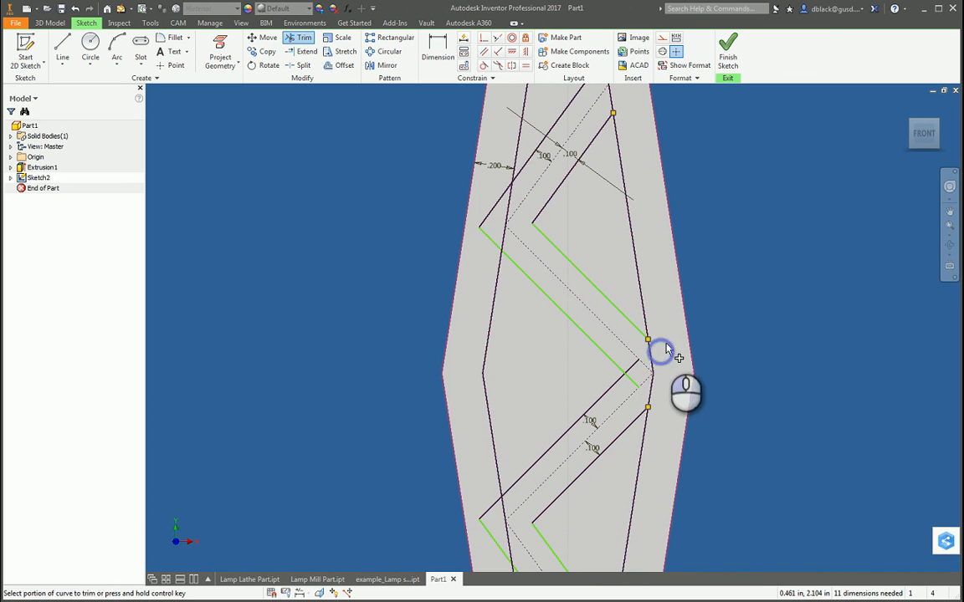
pyautogui.click(630, 378)
pyautogui.click(647, 381)
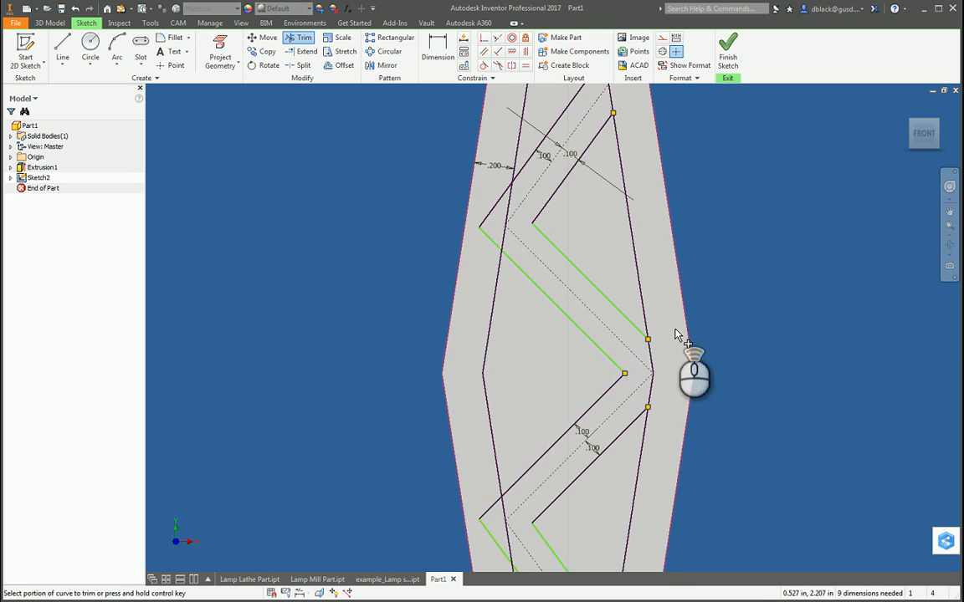
# Step: Trim the bottommost right offset line at the right inner outline and the left offset corners projecting past the left inner outline
pyautogui.scroll(-2, 679, 338)
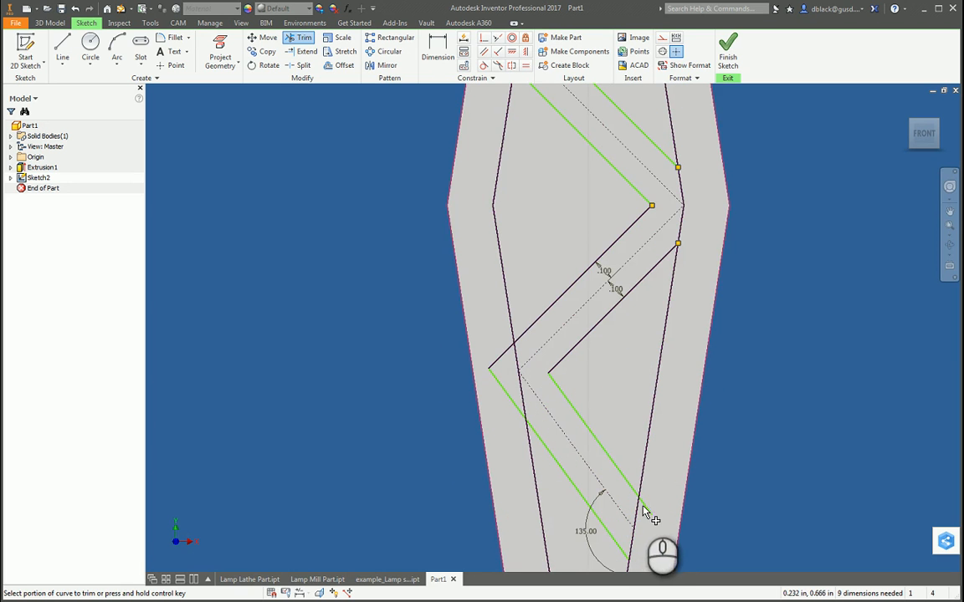
pyautogui.scroll(-3, 624, 389)
pyautogui.scroll(3, 544, 377)
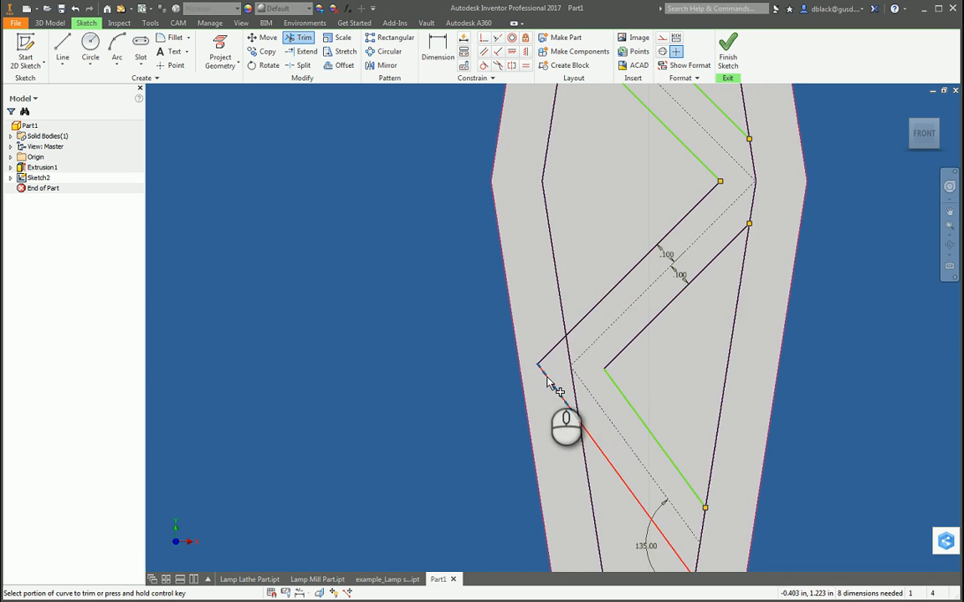
pyautogui.click(547, 376)
pyautogui.click(550, 351)
pyautogui.scroll(-3, 544, 401)
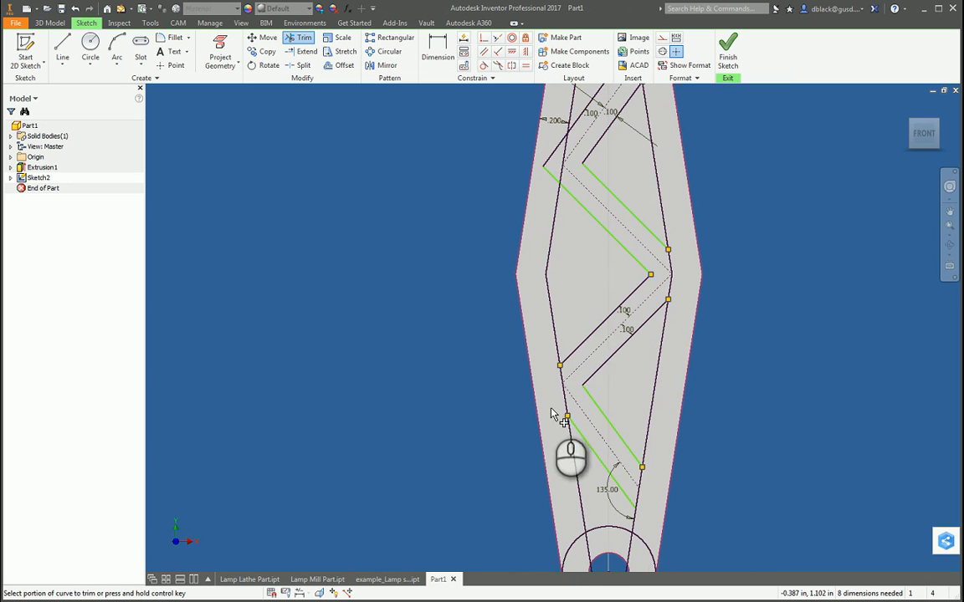
pyautogui.scroll(1, 532, 216)
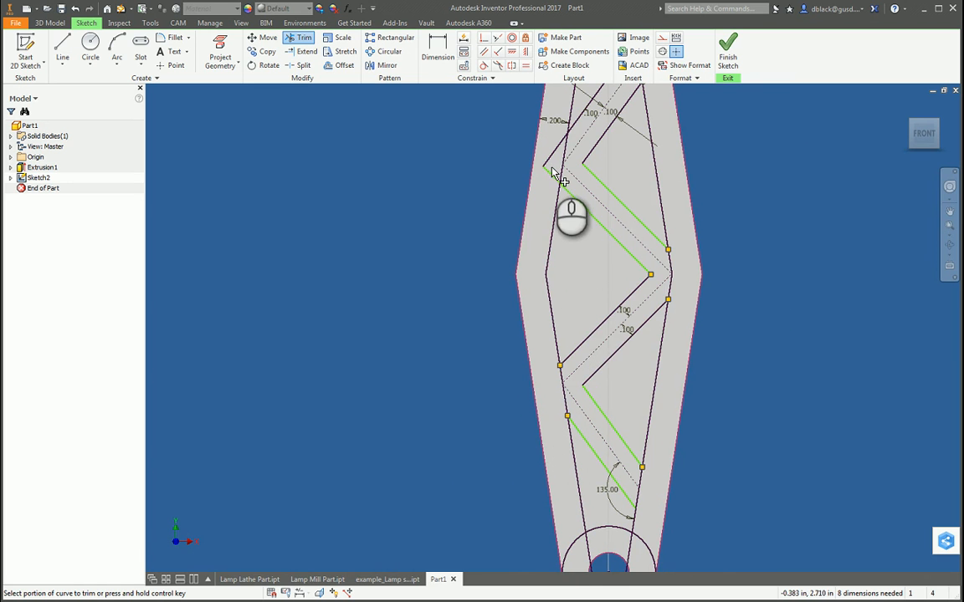
pyautogui.scroll(-4, 557, 295)
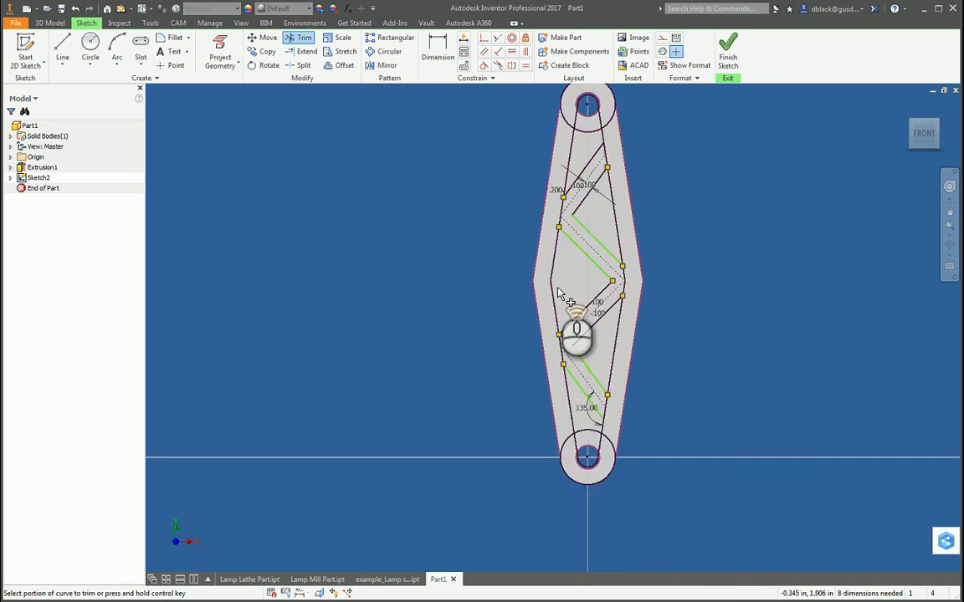
# Step: Examine the trimmed truss lines and their junctions with the inner outline along the whole arm
pyautogui.scroll(6, 561, 215)
pyautogui.scroll(-3, 546, 303)
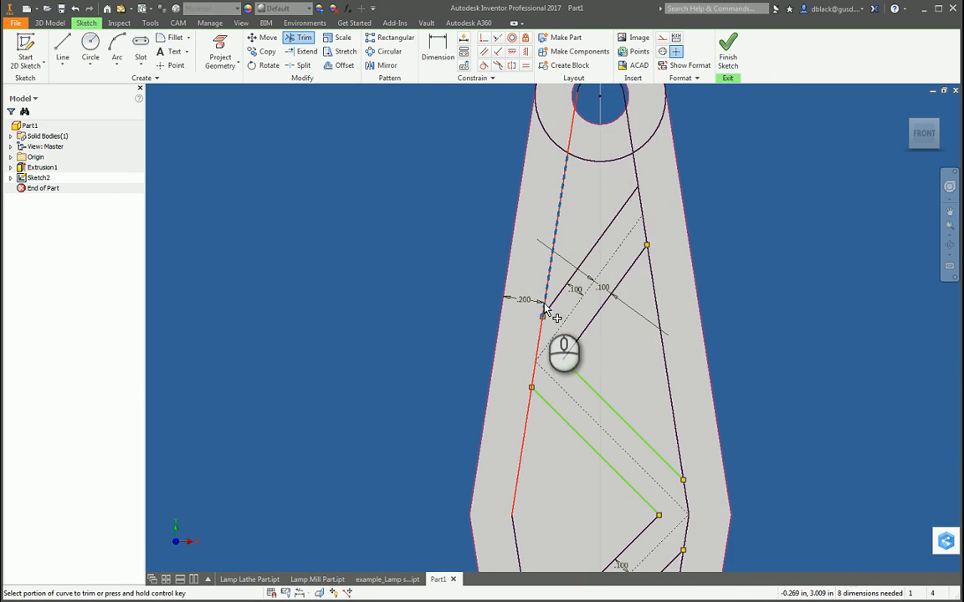
pyautogui.scroll(-3, 599, 335)
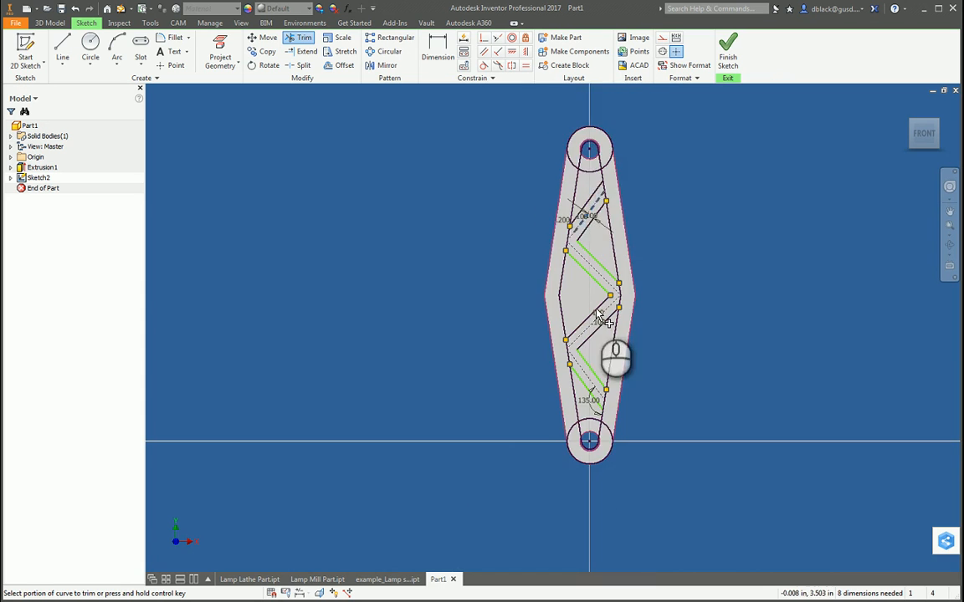
pyautogui.scroll(4, 585, 443)
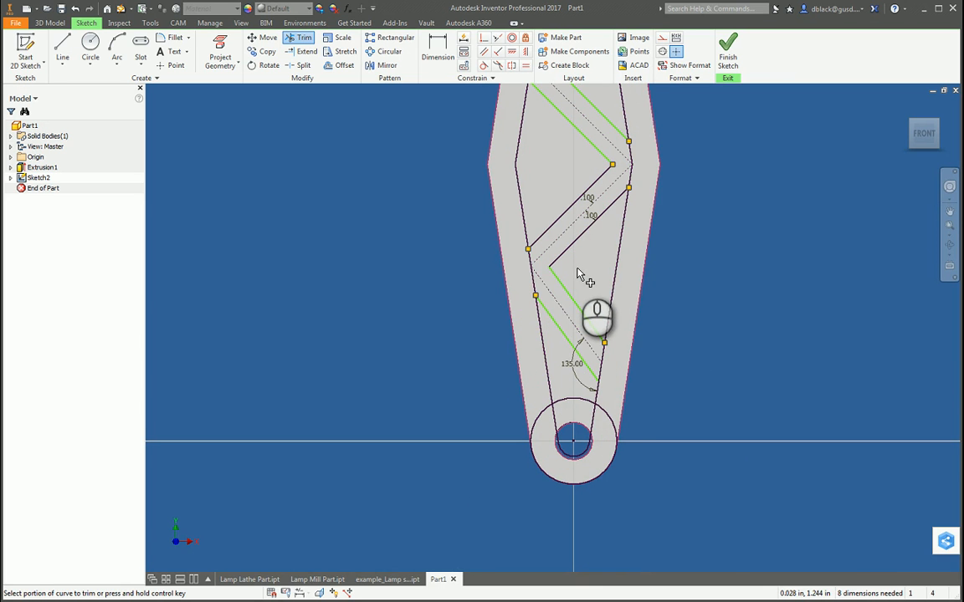
pyautogui.scroll(-5, 596, 408)
pyautogui.scroll(4, 596, 368)
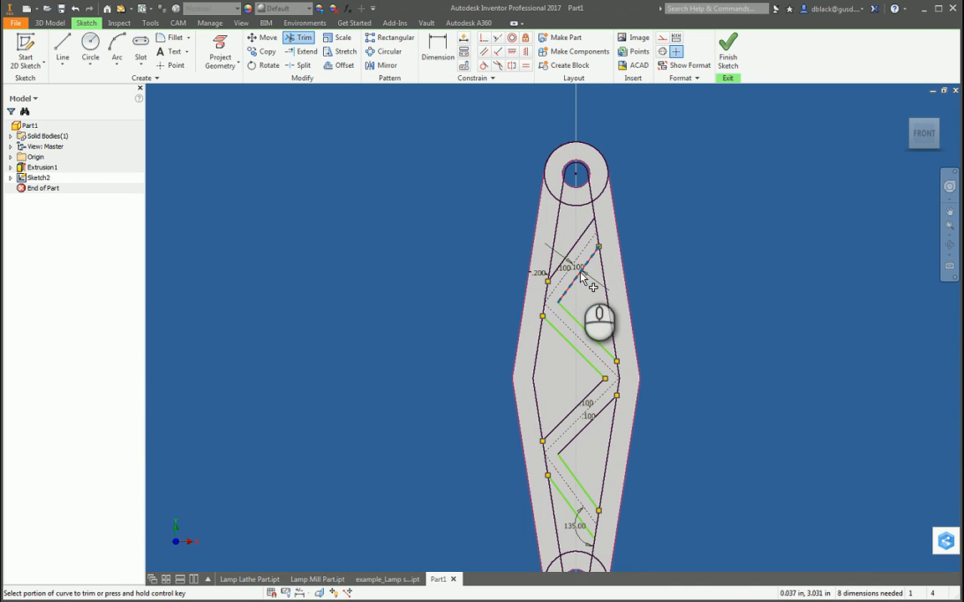
pyautogui.click(582, 276)
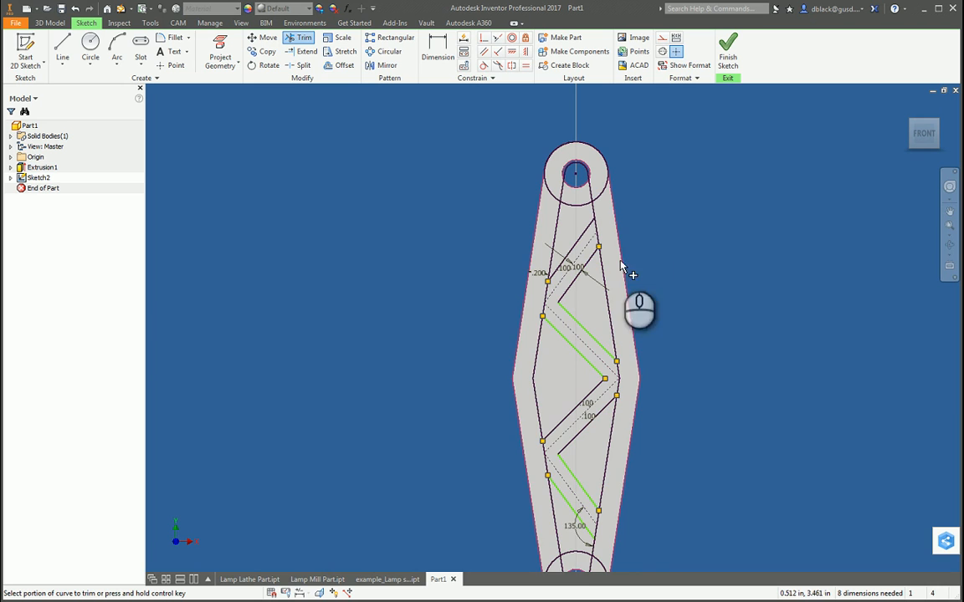
pyautogui.scroll(-3, 658, 283)
pyautogui.scroll(4, 636, 309)
pyautogui.click(623, 320)
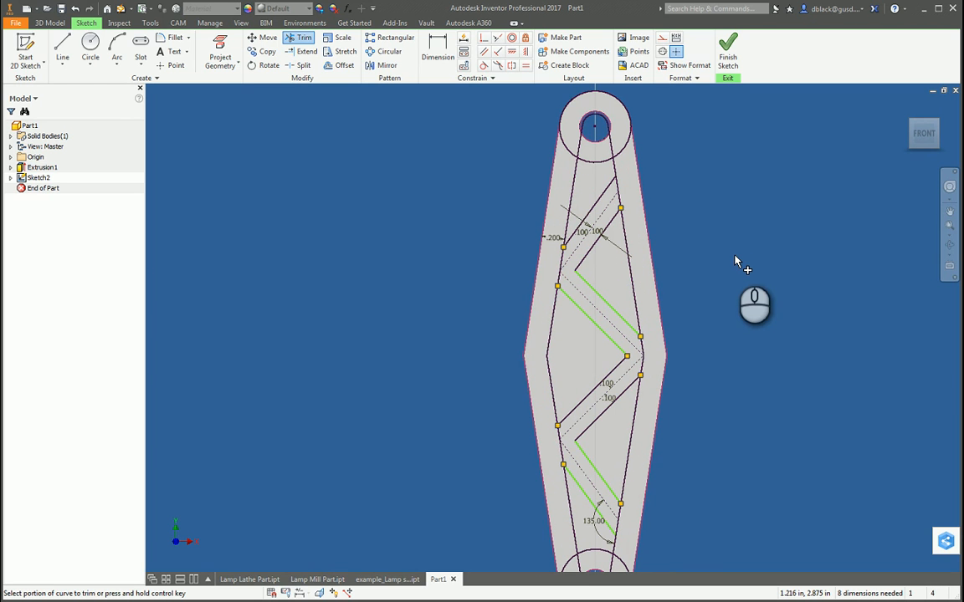
# Step: Measure the distance between the two parallel offset lines of the second truss member from the upper end
pyautogui.scroll(2, 628, 314)
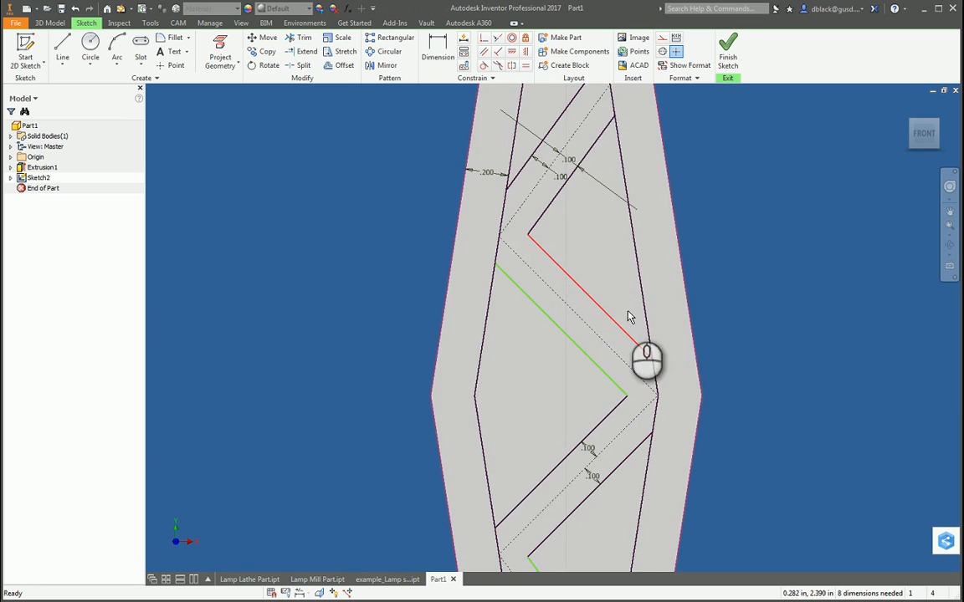
pyautogui.press('m')
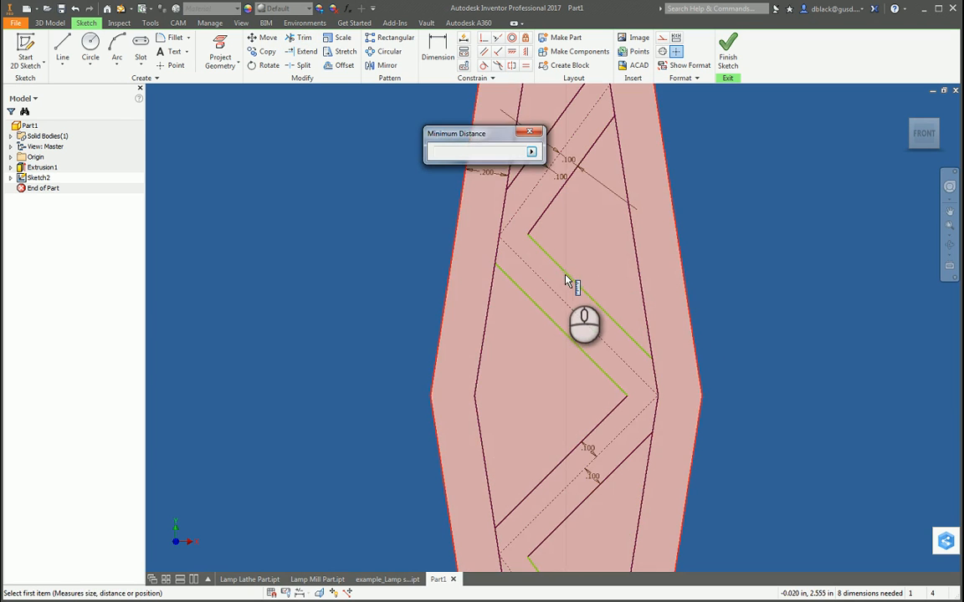
pyautogui.click(566, 276)
pyautogui.click(533, 302)
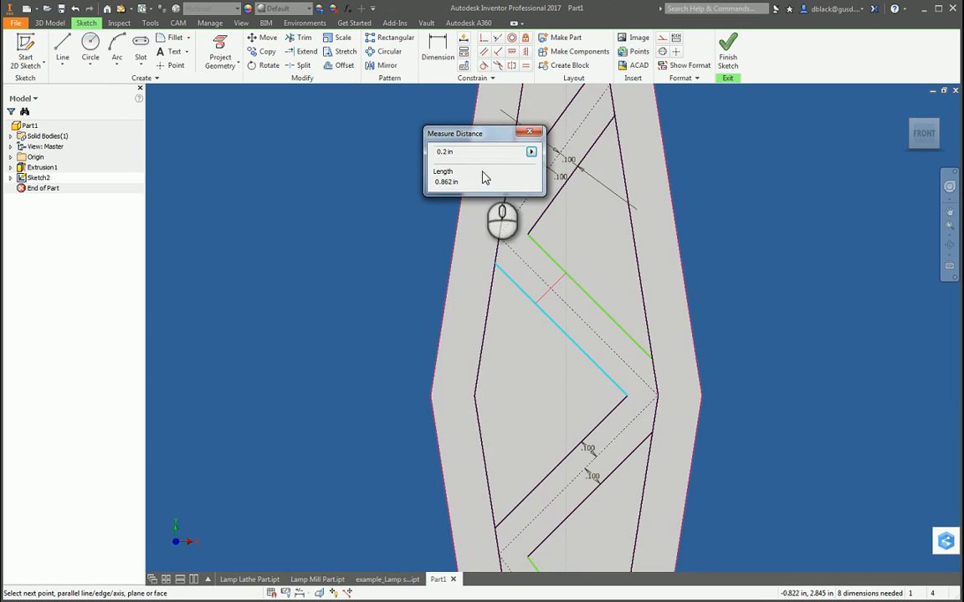
pyautogui.press('Escape')
pyautogui.scroll(-5, 531, 294)
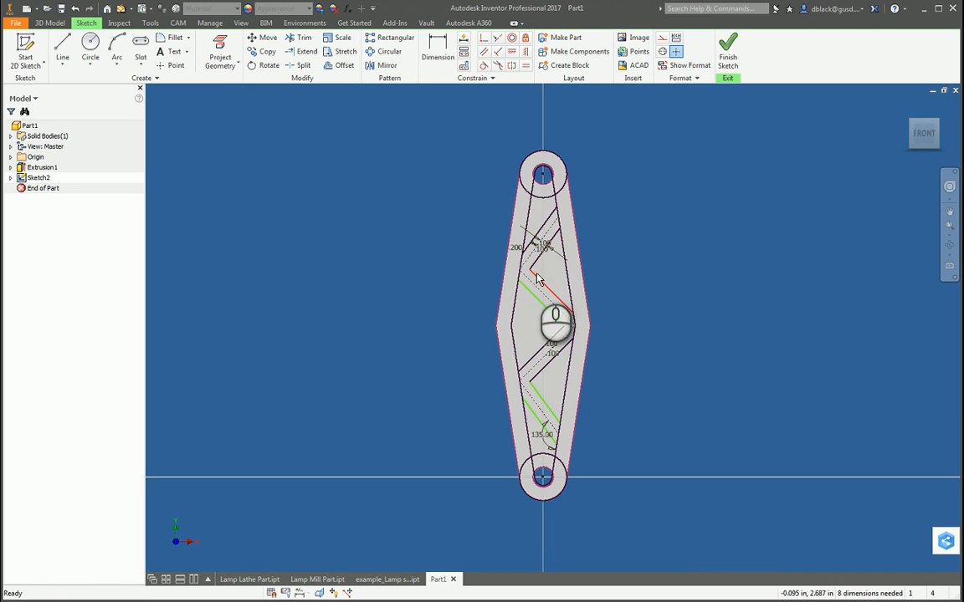
pyautogui.press('e')
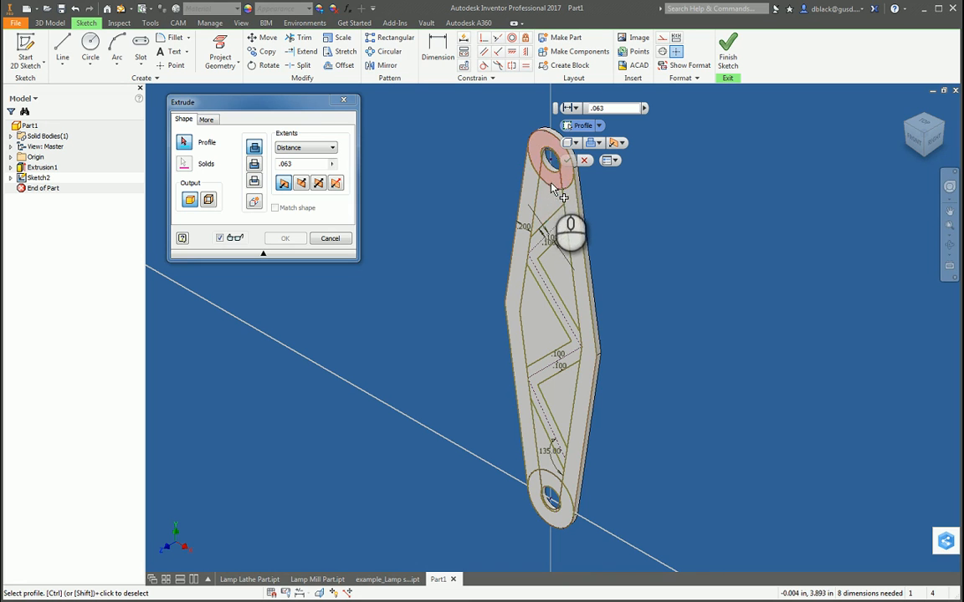
pyautogui.press('Escape')
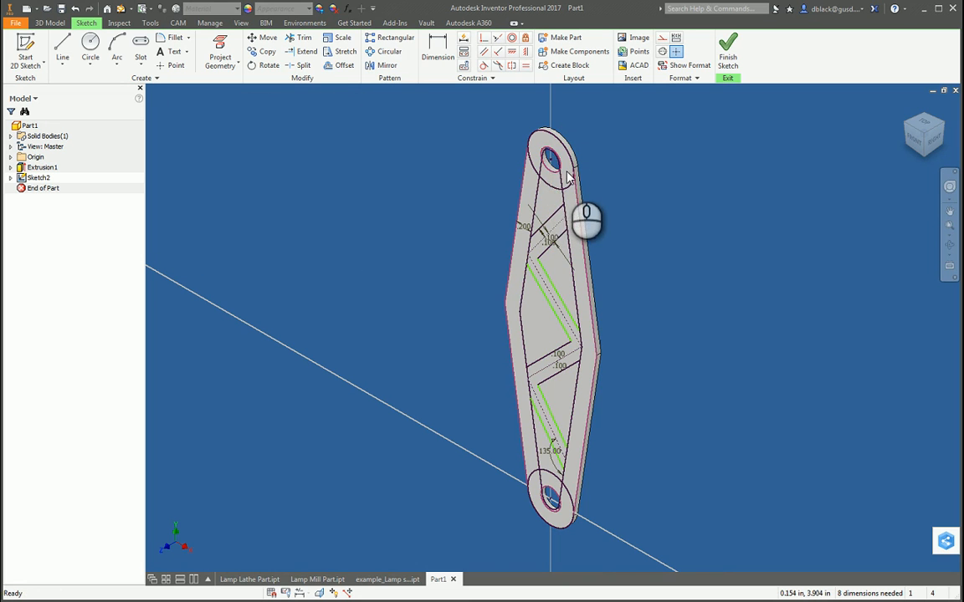
# Step: Trim the portions of the inner outline's side lines that lie inside the circles around the upper and lower holes
pyautogui.press('x')
pyautogui.click(542, 171)
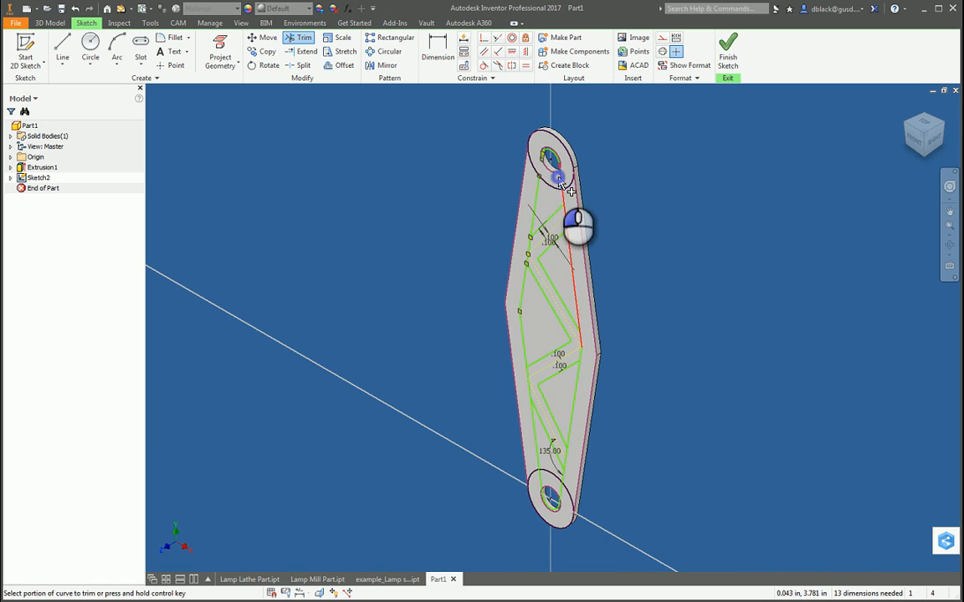
pyautogui.click(558, 177)
pyautogui.scroll(2, 695, 206)
pyautogui.scroll(-5, 613, 369)
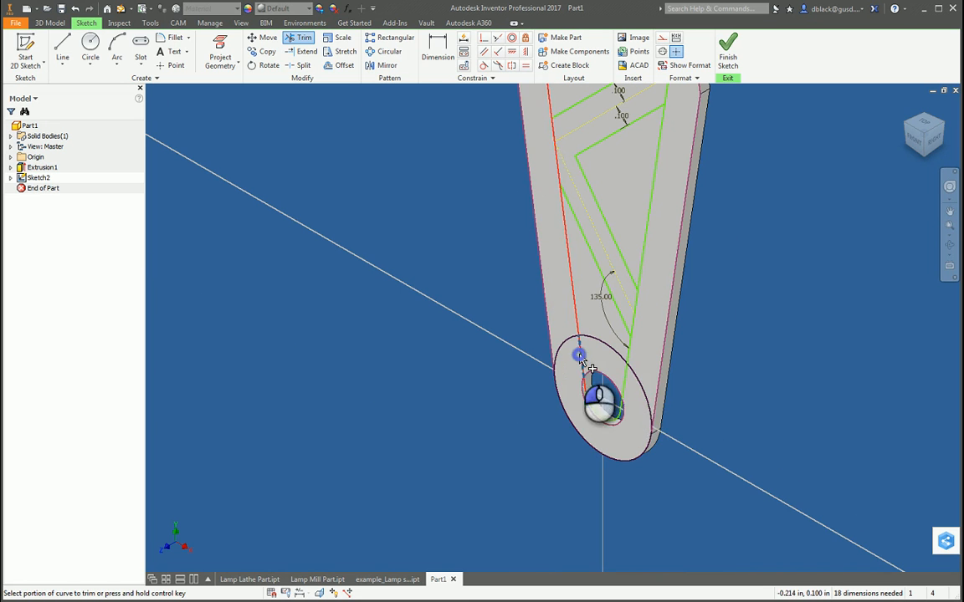
pyautogui.click(580, 357)
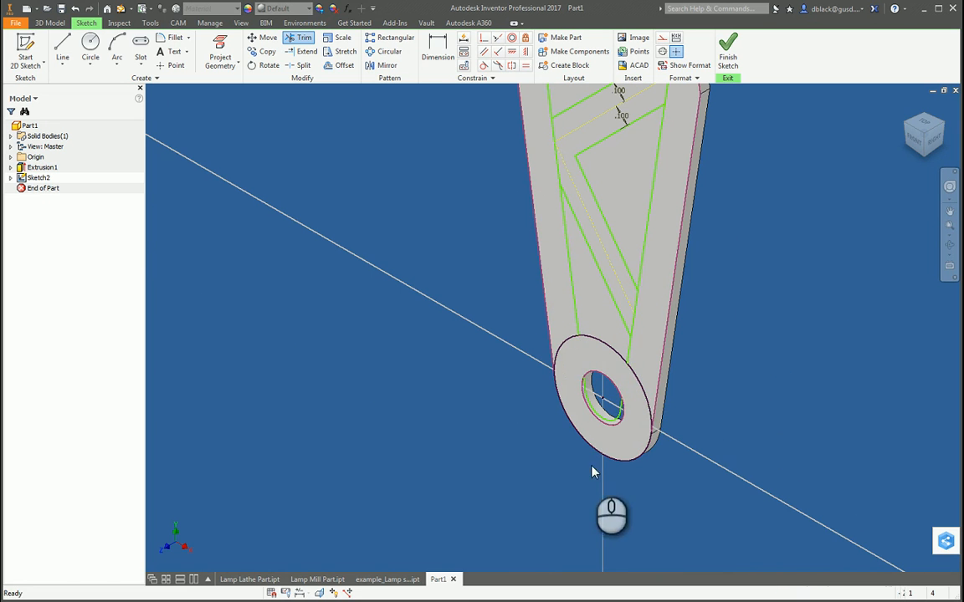
pyautogui.scroll(2, 502, 471)
pyautogui.press('Escape')
pyautogui.scroll(4, 502, 469)
pyautogui.scroll(-3, 502, 402)
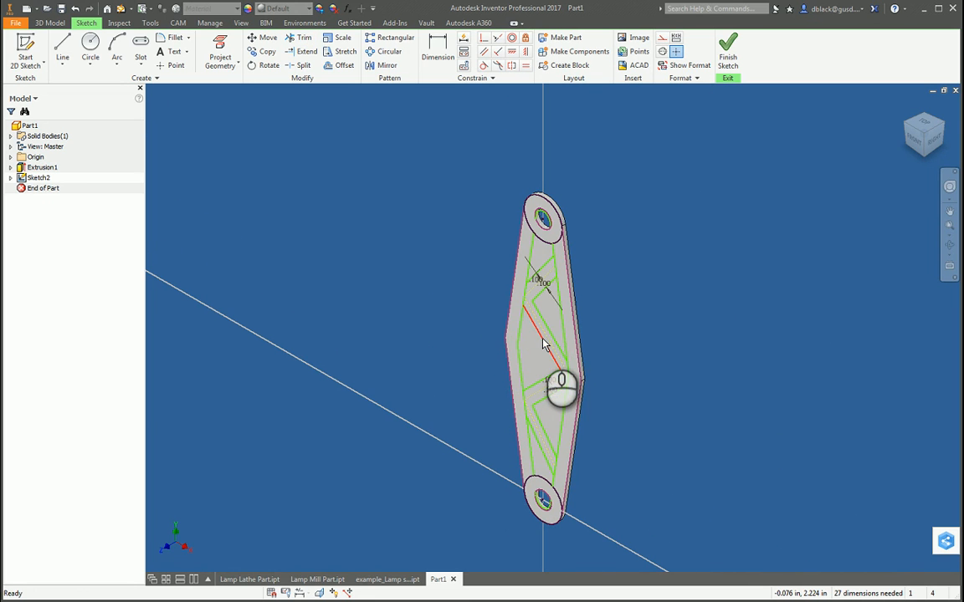
pyautogui.scroll(-3, 542, 335)
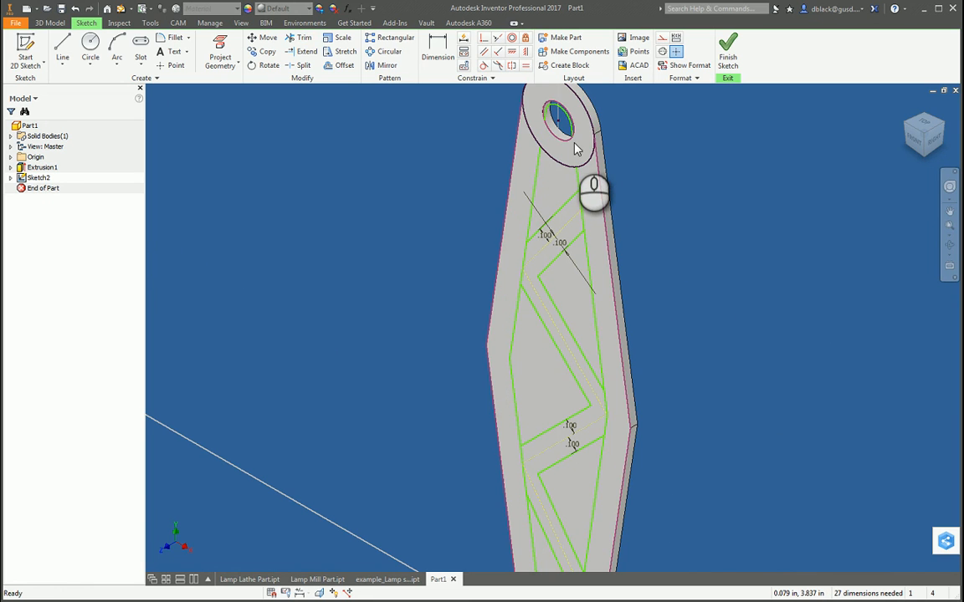
pyautogui.scroll(3, 578, 161)
pyautogui.press('F4')
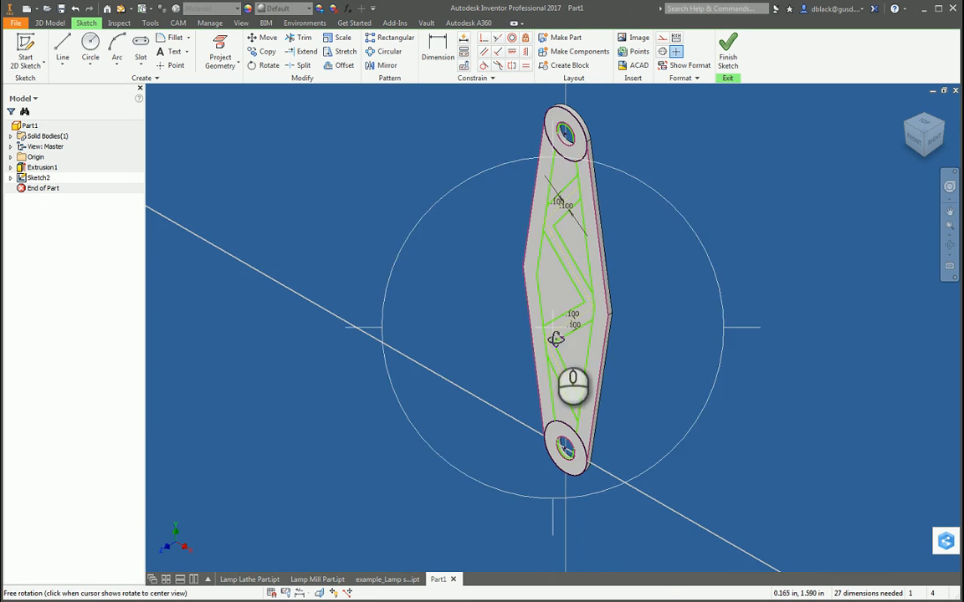
# Step: Extrude the five truss pockets of the sketch as a cut through the arm with the extent set to All
pyautogui.moveTo(520, 355)
pyautogui.mouseDown()
pyautogui.moveTo(581, 339)
pyautogui.moveTo(590, 275)
pyautogui.moveTo(630, 292)
pyautogui.moveTo(630, 343)
pyautogui.moveTo(595, 269)
pyautogui.moveTo(667, 282)
pyautogui.moveTo(670, 332)
pyautogui.mouseUp()
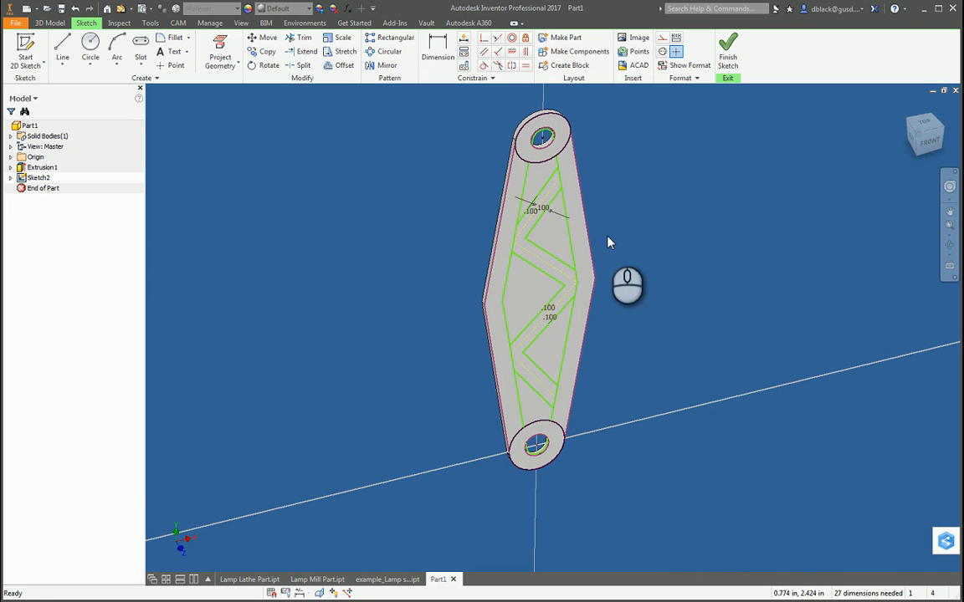
pyautogui.press('e')
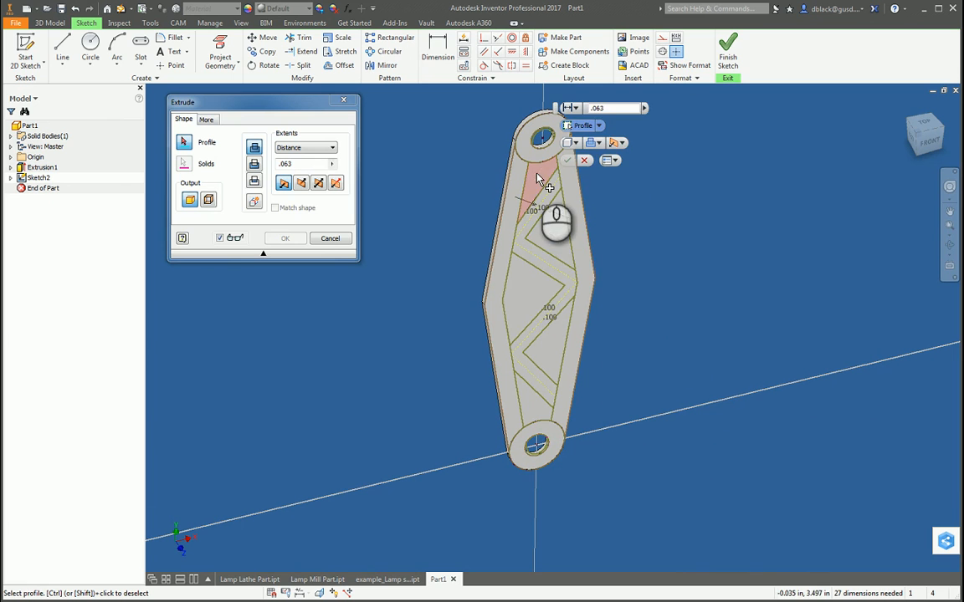
pyautogui.click(537, 173)
pyautogui.click(552, 225)
pyautogui.click(533, 277)
pyautogui.click(548, 357)
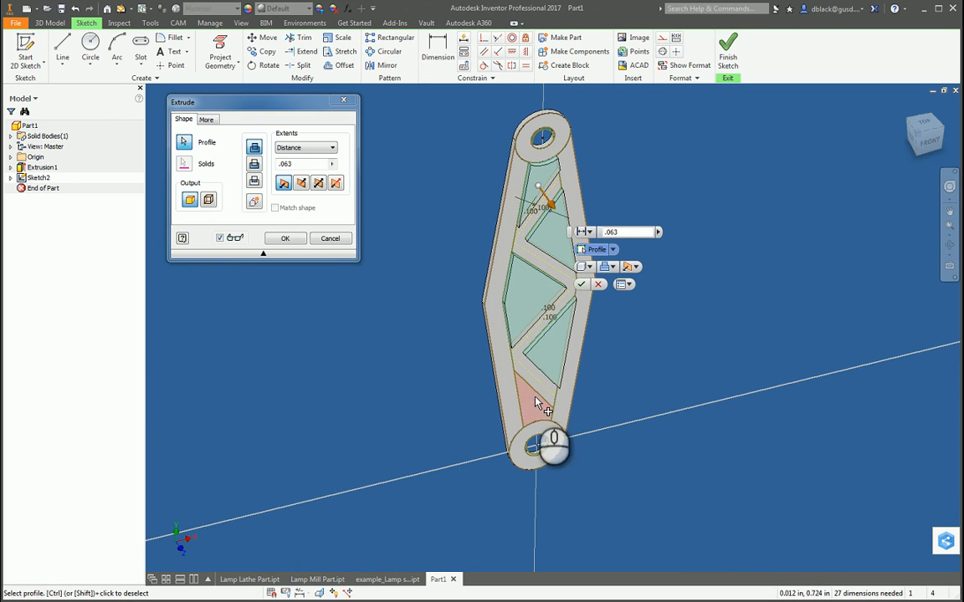
pyautogui.click(536, 401)
pyautogui.click(254, 164)
pyautogui.click(290, 150)
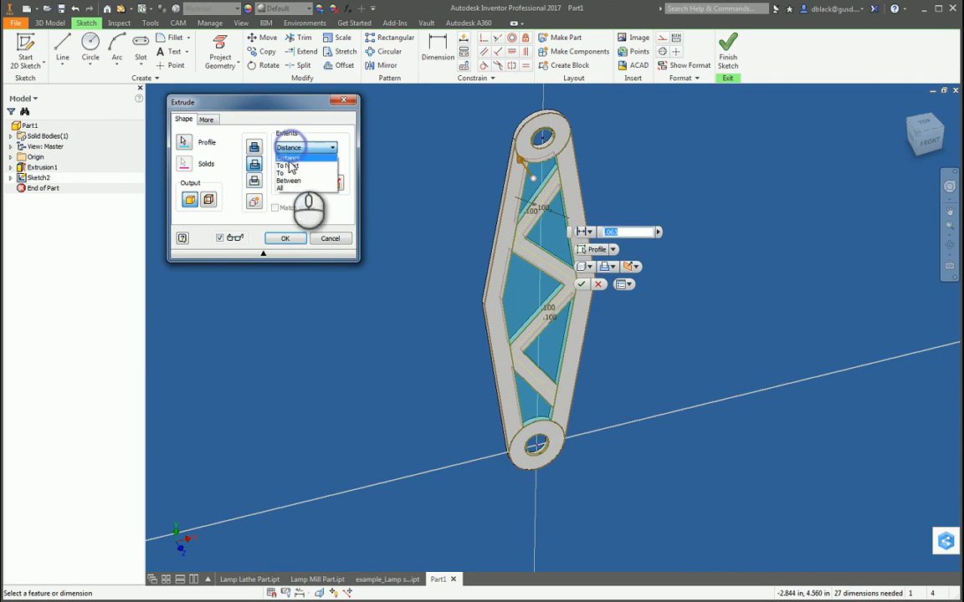
pyautogui.click(289, 189)
pyautogui.click(285, 240)
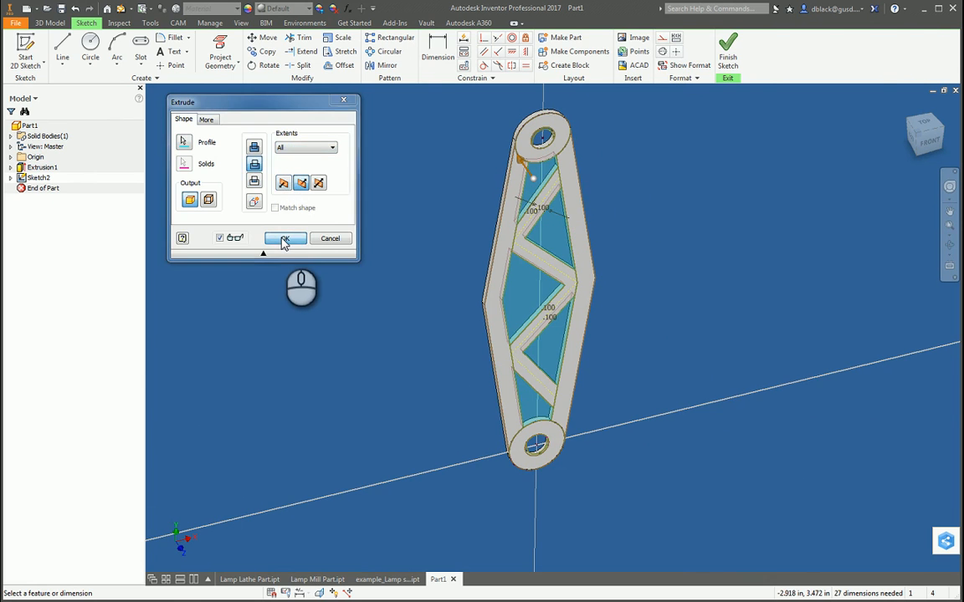
# Step: Examine the cut-out pockets and truss members of the arm from several angles
pyautogui.keyDown('shift'); pyautogui.moveTo(705, 237); pyautogui.dragTo(659, 316, button='middle'); pyautogui.keyUp('shift')
pyautogui.moveTo(658, 316); pyautogui.dragTo(542, 241)
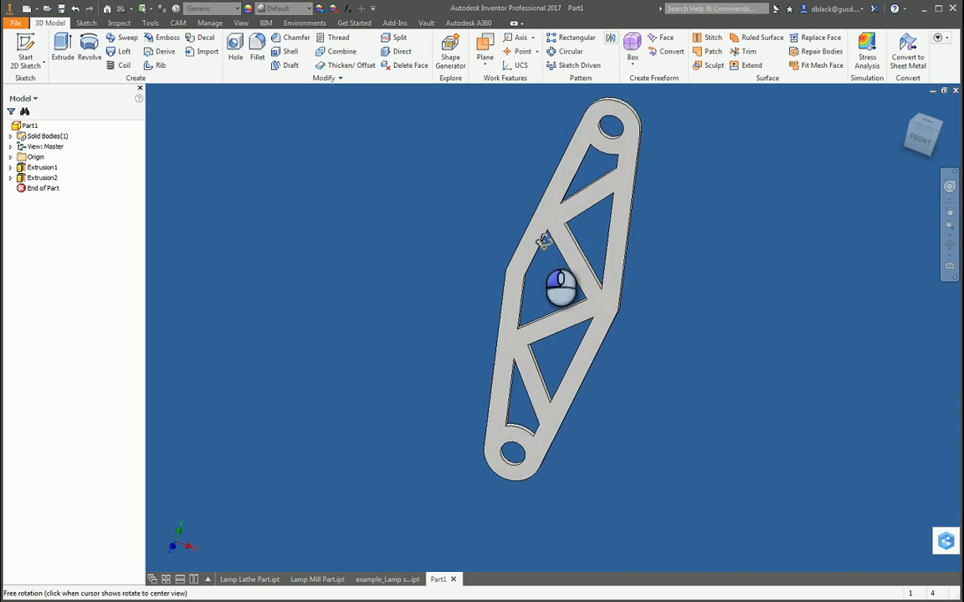
pyautogui.moveTo(620, 368)
pyautogui.mouseDown()
pyautogui.moveTo(557, 319)
pyautogui.moveTo(580, 317)
pyautogui.moveTo(585, 276)
pyautogui.moveTo(625, 252)
pyautogui.moveTo(634, 313)
pyautogui.moveTo(621, 339)
pyautogui.moveTo(632, 367)
pyautogui.mouseUp()
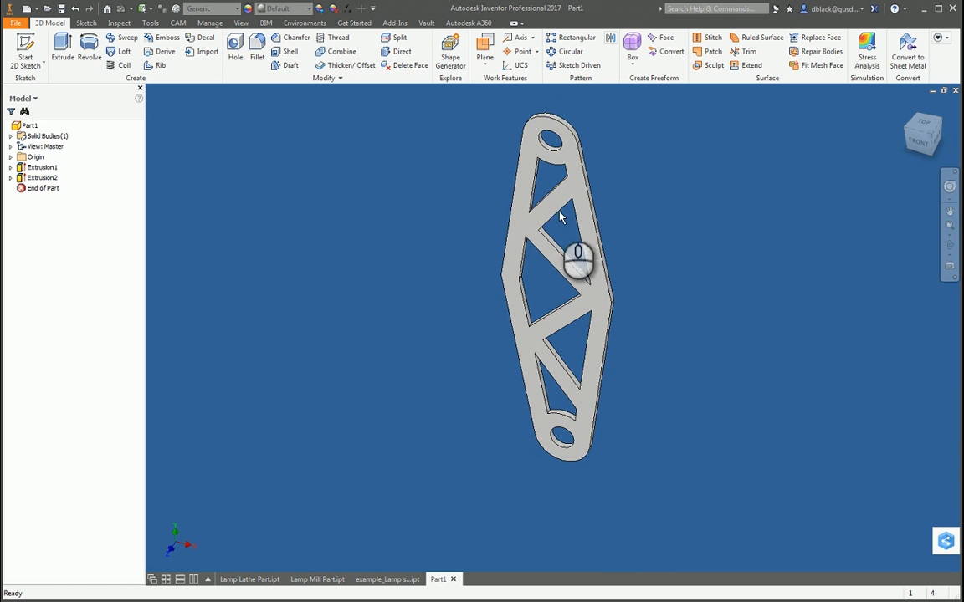
pyautogui.click(591, 254)
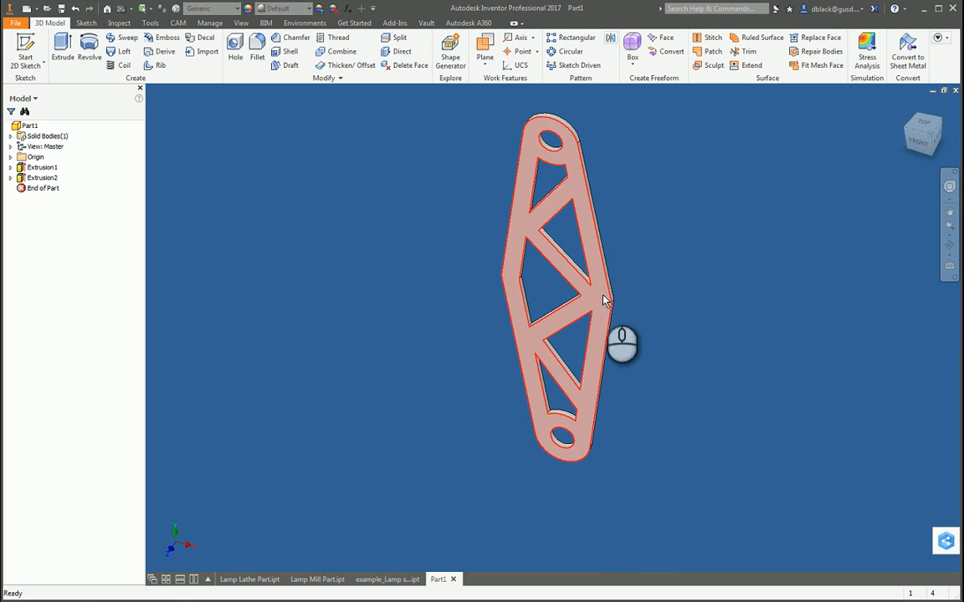
pyautogui.press('F4')
pyautogui.moveTo(594, 381); pyautogui.dragTo(613, 400)
pyautogui.press('Escape')
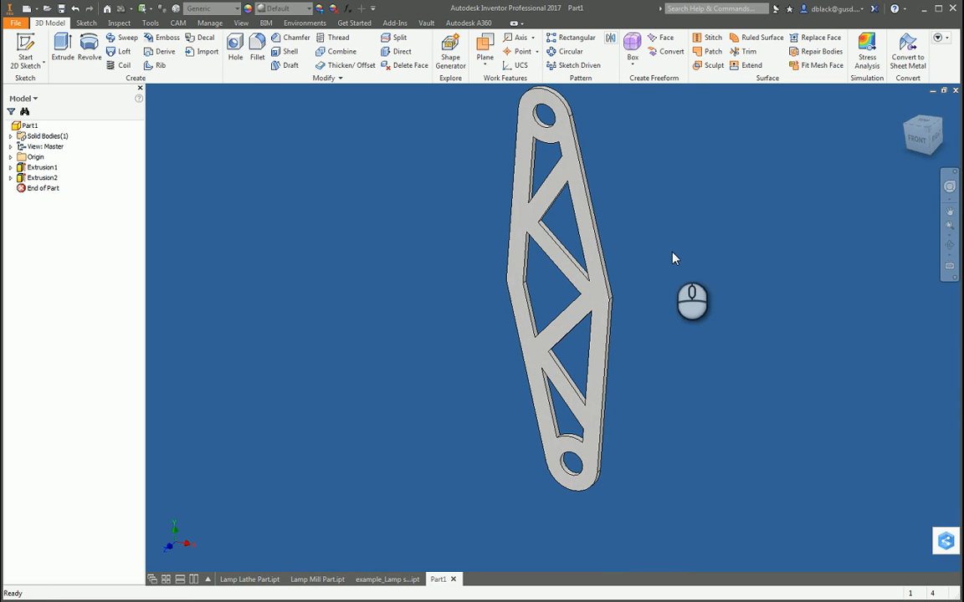
# Step: Start a Fillet on the sharp lower corner edge of the uppermost pocket and set its radius to .05 in
pyautogui.click(257, 46)
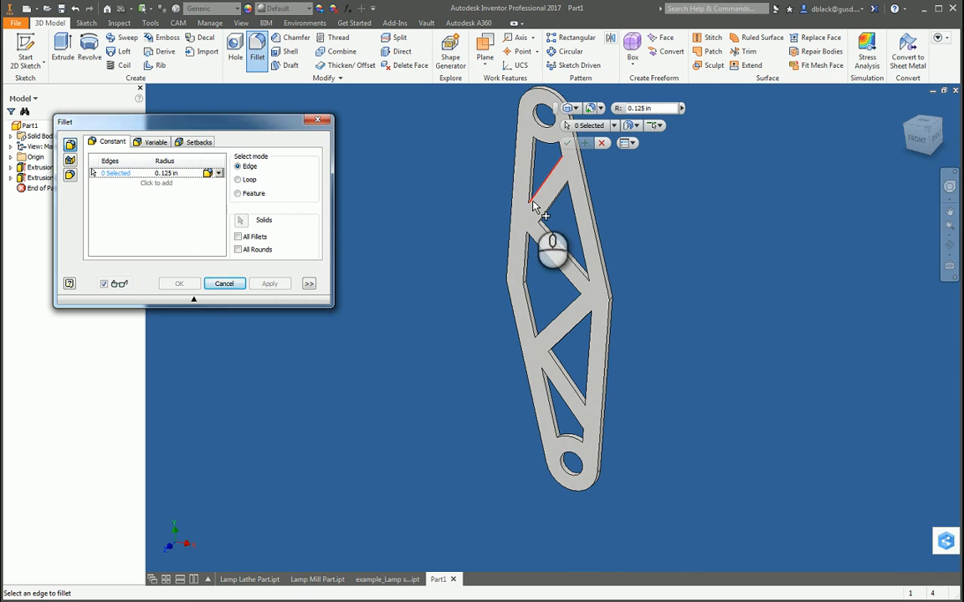
pyautogui.press('F4')
pyautogui.moveTo(529, 212); pyautogui.dragTo(541, 273)
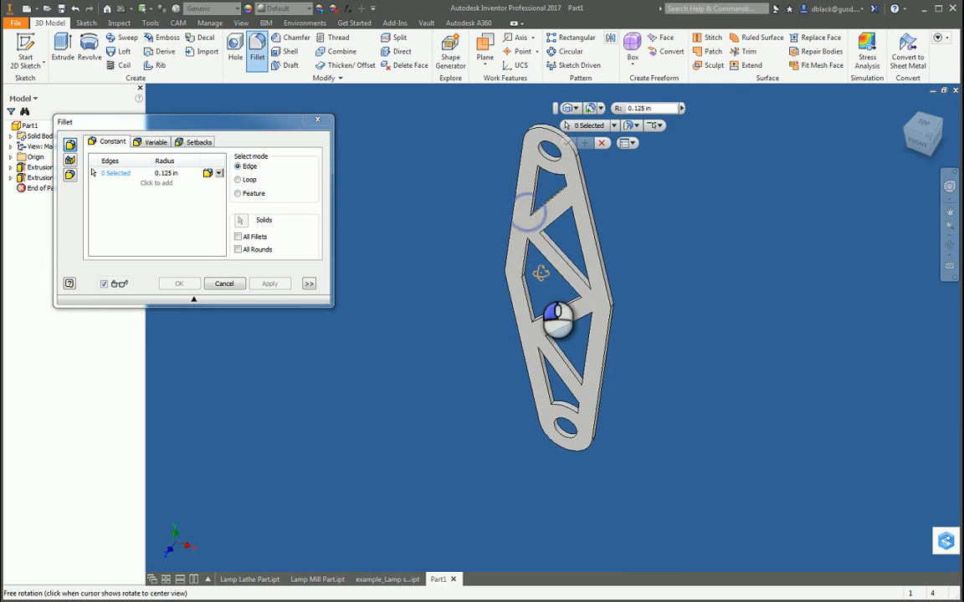
pyautogui.scroll(-5, 537, 216)
pyautogui.scroll(-2, 525, 224)
pyautogui.click(526, 220)
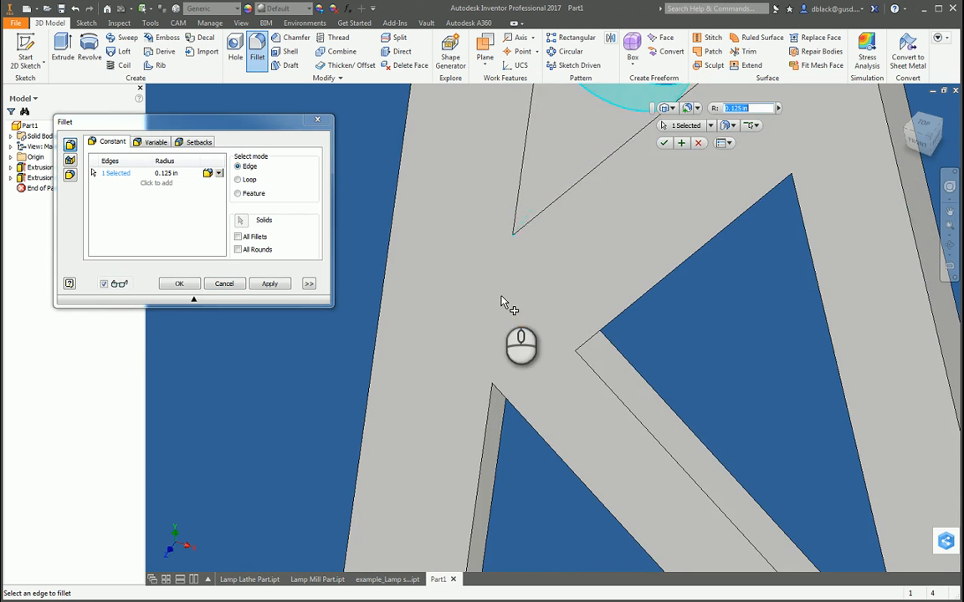
pyautogui.scroll(6, 502, 303)
pyautogui.press('F4')
pyautogui.moveTo(547, 363); pyautogui.dragTo(573, 292)
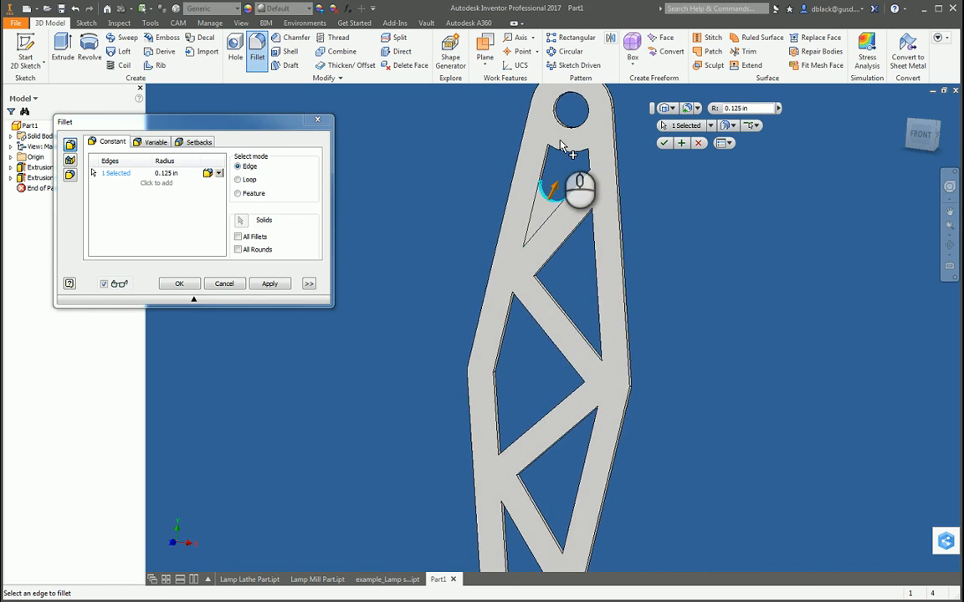
pyautogui.scroll(-3, 535, 268)
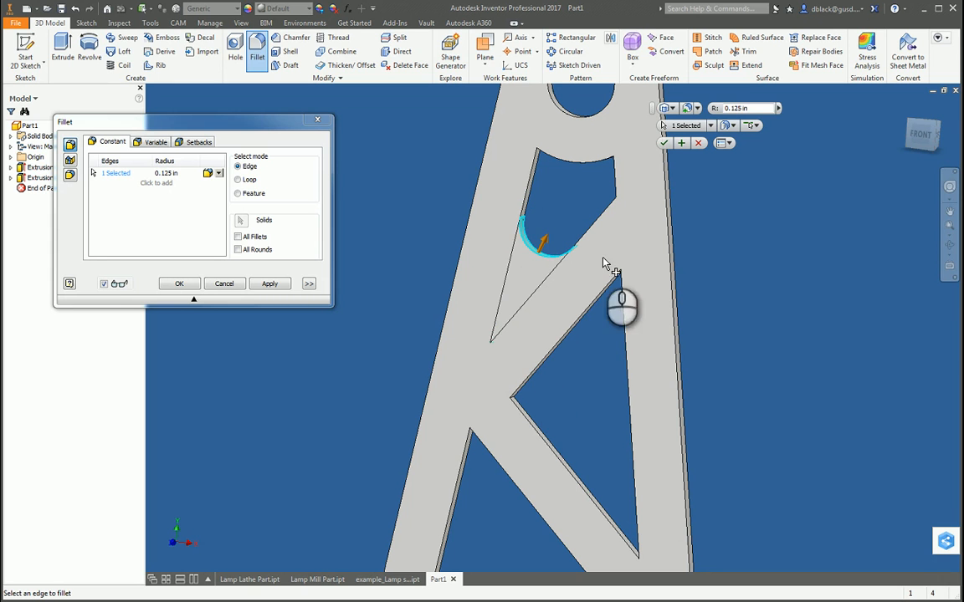
pyautogui.scroll(3, 569, 249)
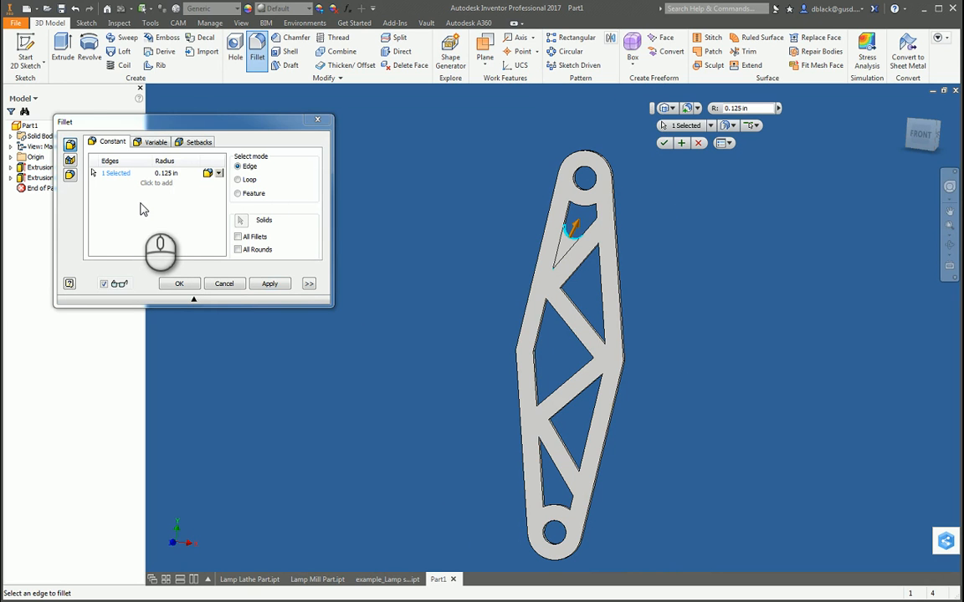
pyautogui.click(167, 174)
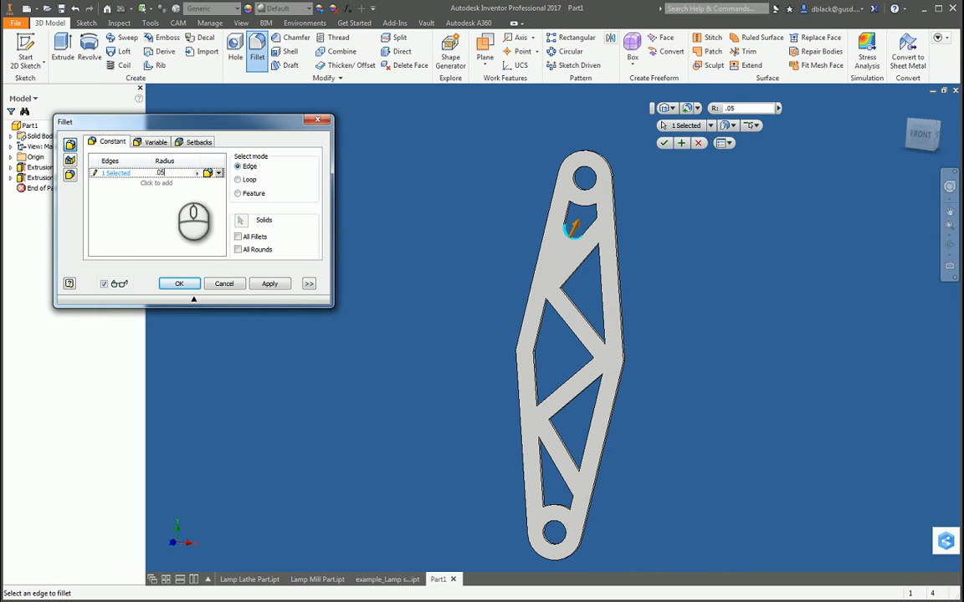
pyautogui.scroll(-5, 585, 246)
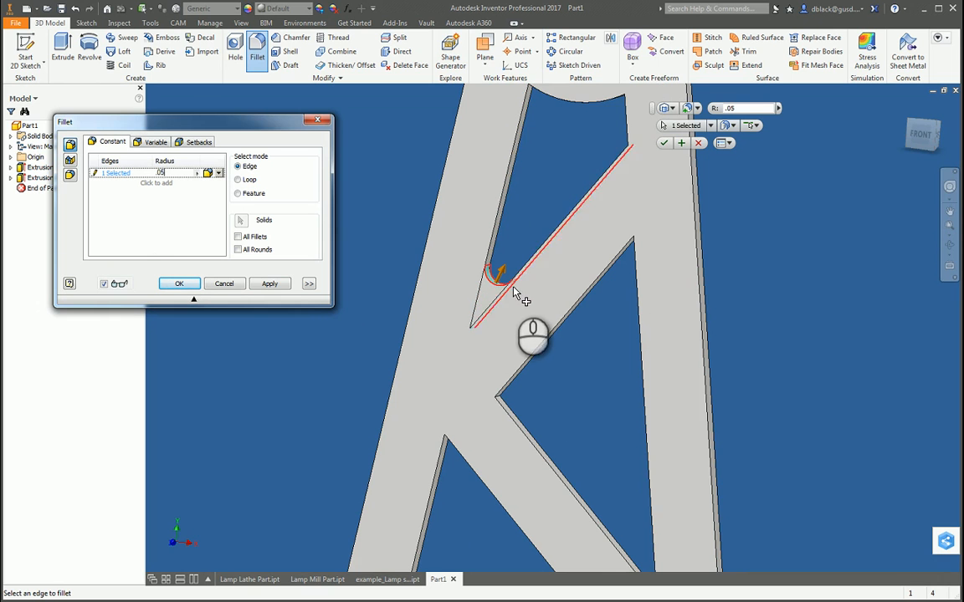
# Step: Add the uppermost pocket's two corner edges at the ends of its arc to the .05 in fillet
pyautogui.scroll(2, 518, 269)
pyautogui.press('F4')
pyautogui.moveTo(550, 341); pyautogui.dragTo(562, 165)
pyautogui.scroll(-3, 526, 127)
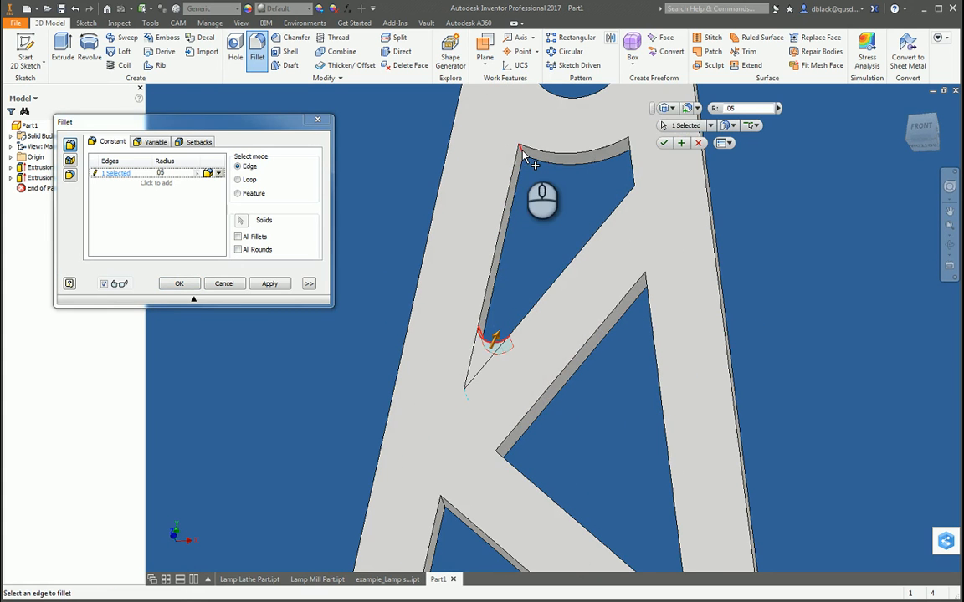
pyautogui.click(522, 152)
pyautogui.press('F4')
pyautogui.moveTo(507, 214); pyautogui.dragTo(567, 211)
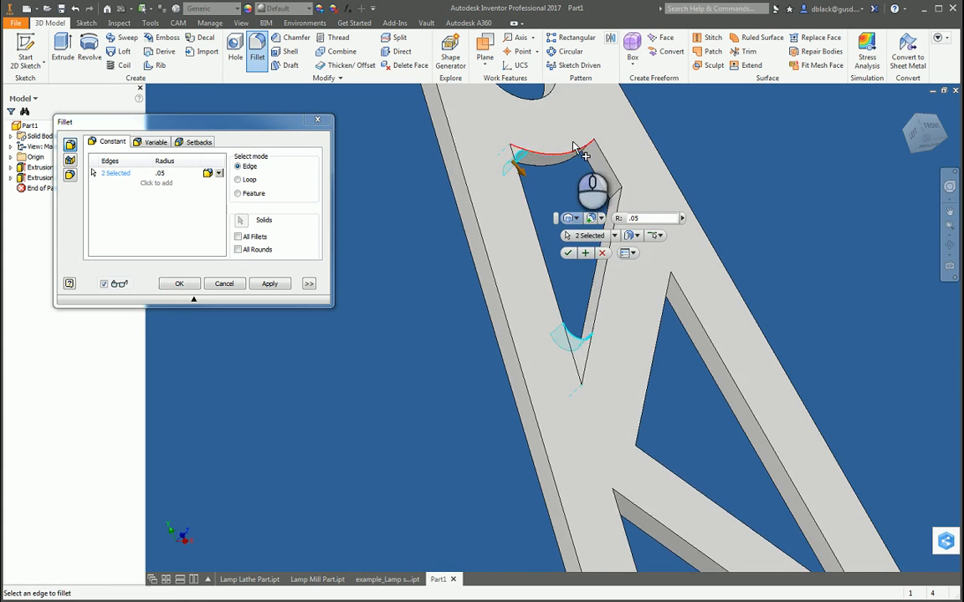
pyautogui.scroll(-3, 576, 149)
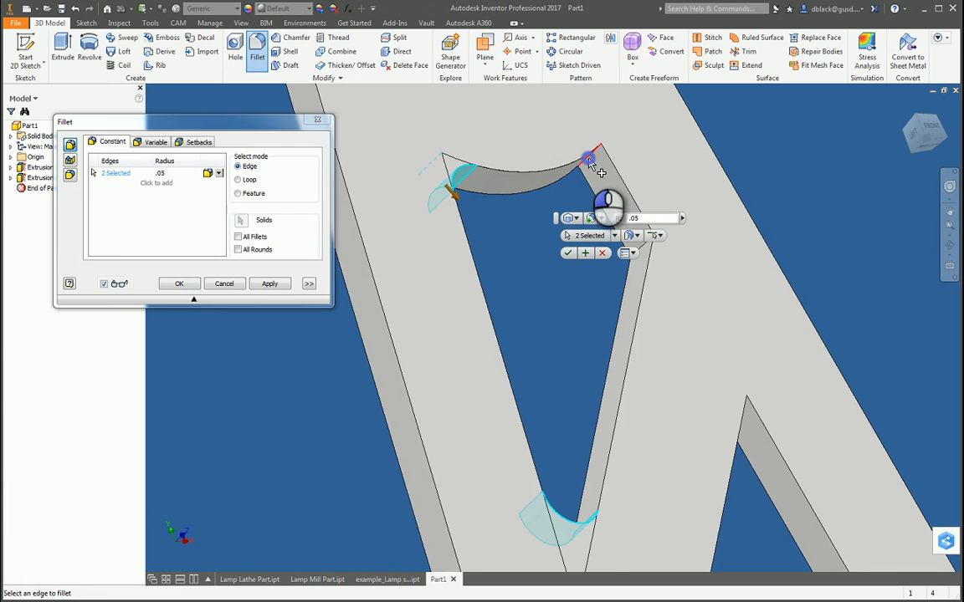
pyautogui.click(588, 159)
# Step: Add the uppermost pocket's right corner edge, where its short side meets the truss member, to the .05 in fillet
pyautogui.scroll(5, 584, 166)
pyautogui.press('F4')
pyautogui.moveTo(574, 236); pyautogui.dragTo(592, 233)
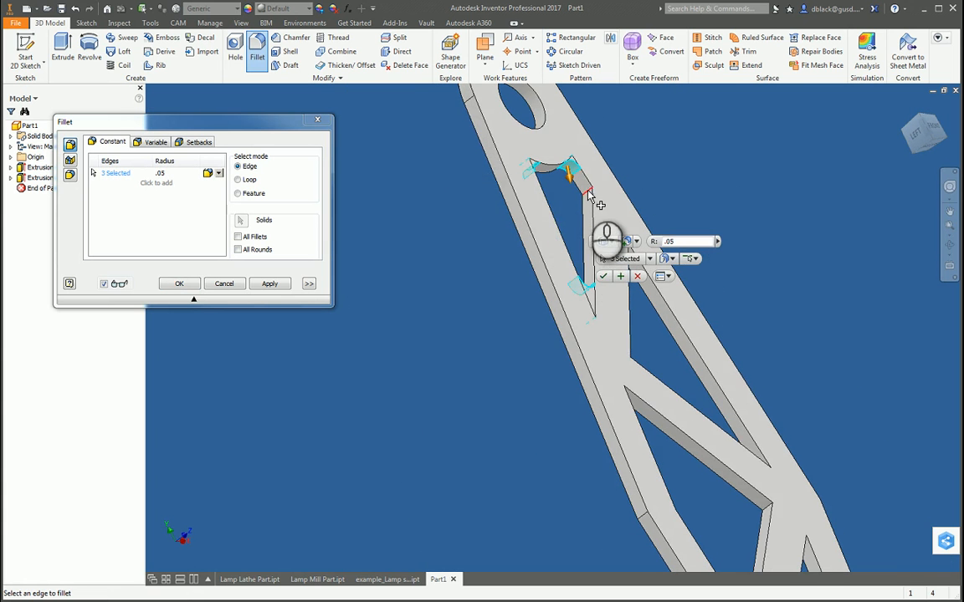
pyautogui.click(590, 196)
pyautogui.scroll(-5, 589, 163)
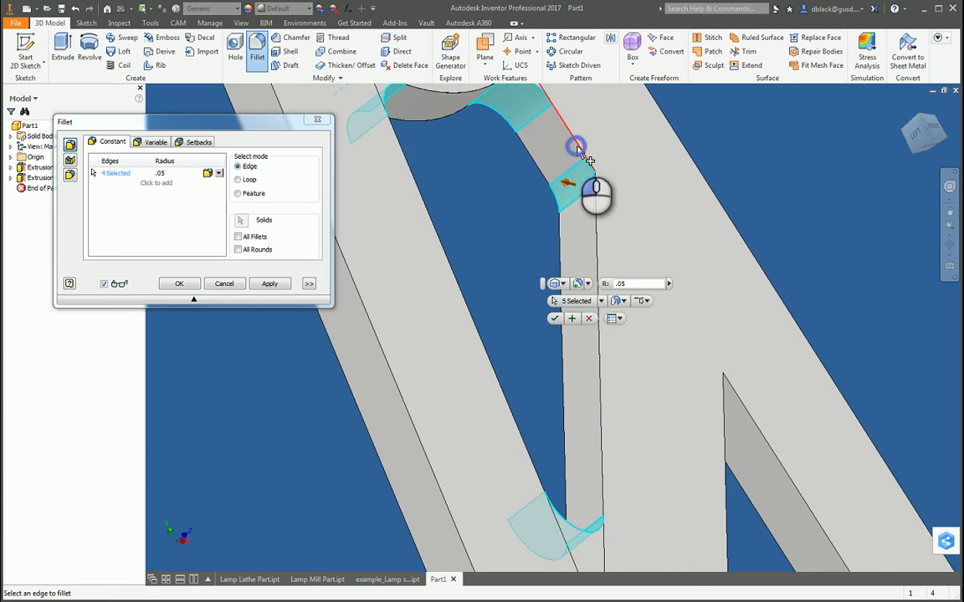
pyautogui.click(588, 160)
pyautogui.scroll(3, 566, 177)
pyautogui.scroll(-3, 566, 173)
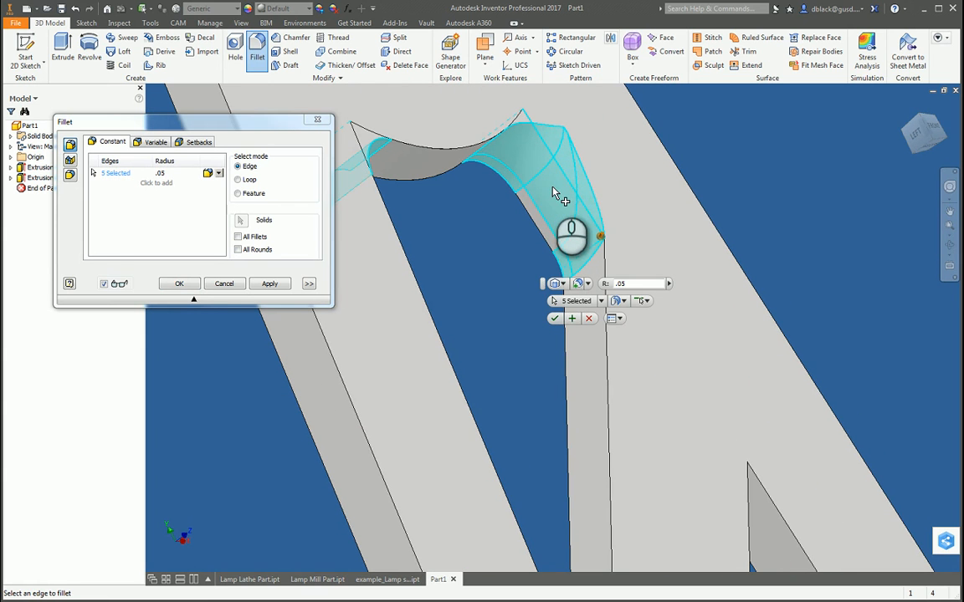
pyautogui.keyDown('ctrl'); pyautogui.click(563, 177); pyautogui.keyUp('ctrl')
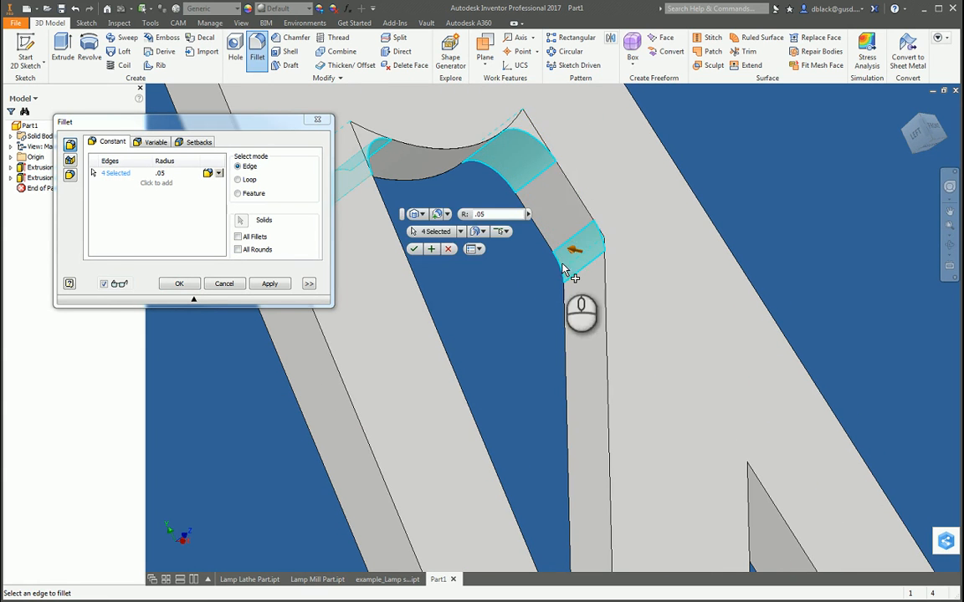
# Step: Add the top corner edge of the second pocket from the upper end to the .05 in fillet
pyautogui.scroll(2, 564, 313)
pyautogui.moveTo(594, 342); pyautogui.dragTo(505, 449)
pyautogui.scroll(4, 528, 344)
pyautogui.moveTo(577, 401); pyautogui.dragTo(576, 345)
pyautogui.scroll(-6, 573, 350)
pyautogui.click(544, 368)
pyautogui.scroll(6, 619, 276)
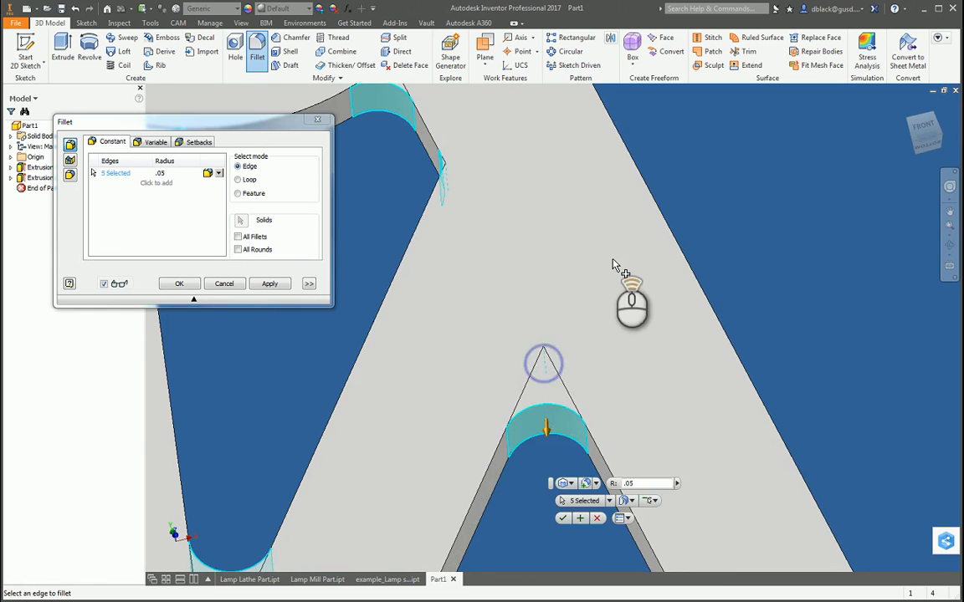
# Step: Add the left and bottom corner edges of the second pocket from the upper end to the .05 in fillet
pyautogui.moveTo(609, 369); pyautogui.dragTo(573, 422)
pyautogui.scroll(-6, 537, 360)
pyautogui.click(549, 345)
pyautogui.scroll(7, 512, 306)
pyautogui.press('F4')
pyautogui.scroll(-6, 573, 423)
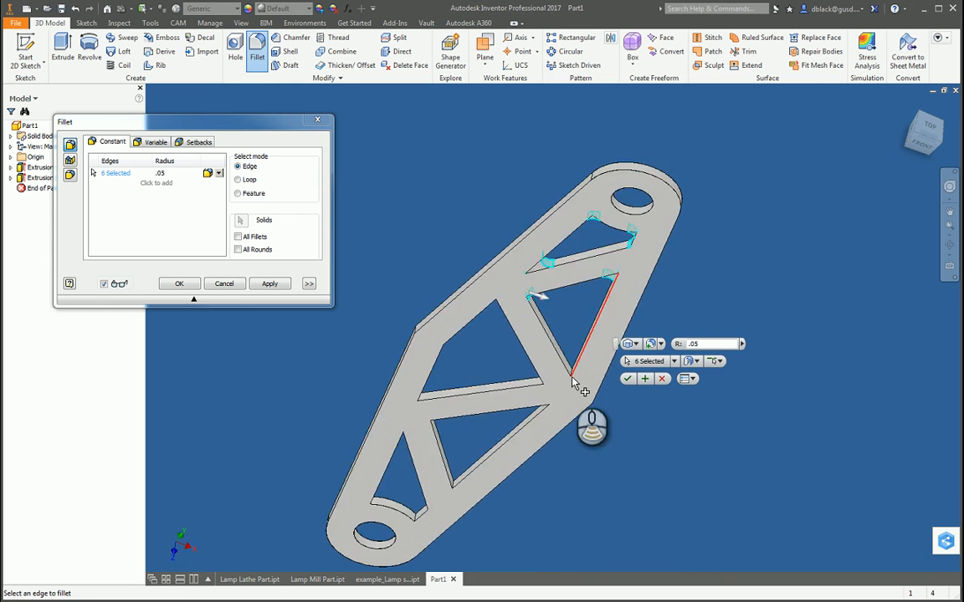
pyautogui.click(565, 356)
pyautogui.scroll(6, 611, 320)
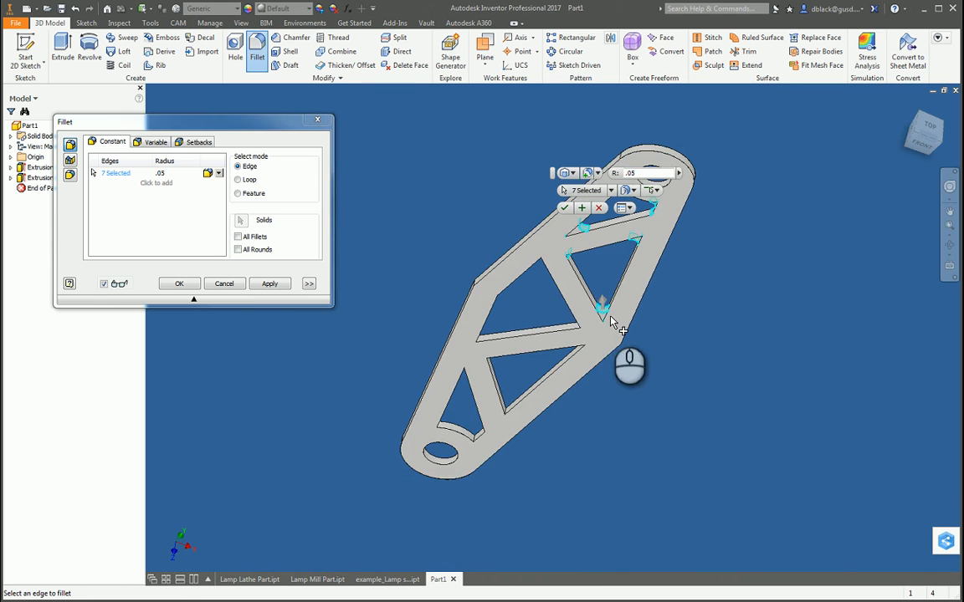
# Step: Add the right and top corner edges of the large middle pocket to the .05 in fillet
pyautogui.keyDown('shift'); pyautogui.moveTo(578, 328); pyautogui.dragTo(547, 278, button='middle'); pyautogui.keyUp('shift')
pyautogui.scroll(-6, 552, 330)
pyautogui.click(550, 329)
pyautogui.scroll(6, 572, 344)
pyautogui.scroll(-6, 599, 268)
pyautogui.click(615, 278)
pyautogui.scroll(6, 639, 279)
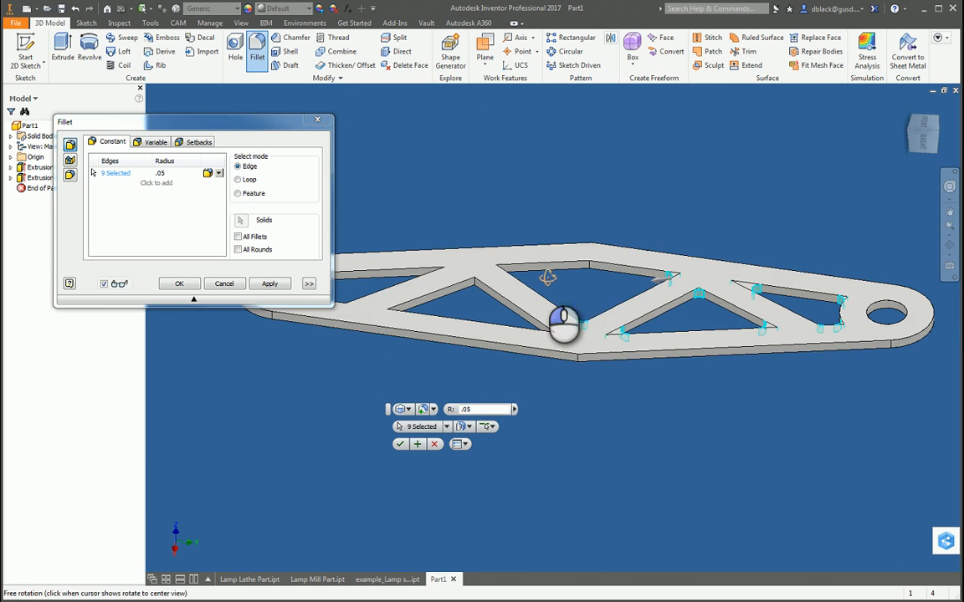
# Step: Add the middle pocket's outer bend edge and its bottom corner edge to the .05 in fillet
pyautogui.click(590, 266)
pyautogui.keyDown('shift'); pyautogui.moveTo(607, 292); pyautogui.dragTo(530, 274, button='middle'); pyautogui.keyUp('shift')
pyautogui.scroll(-6, 545, 256)
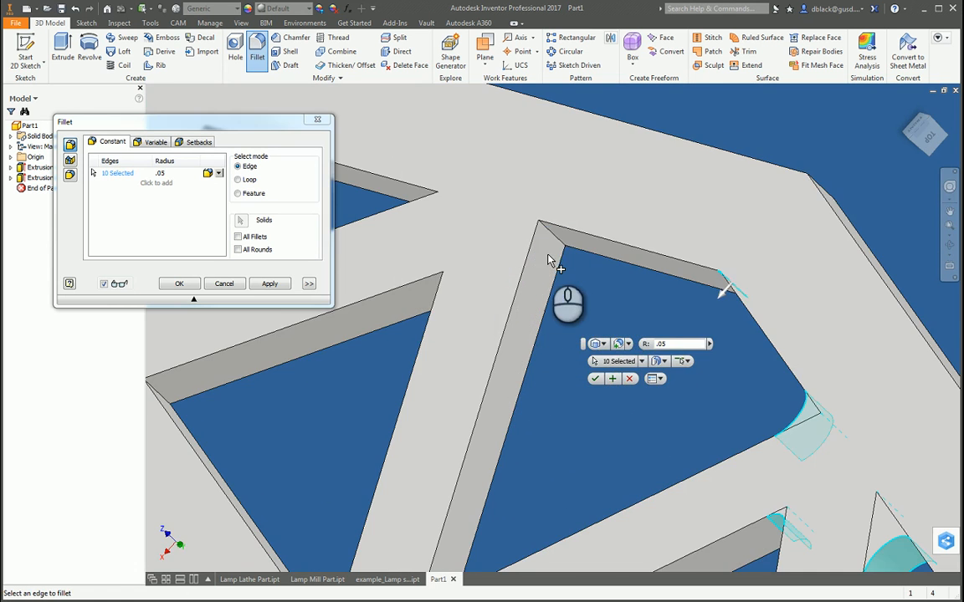
pyautogui.click(545, 253)
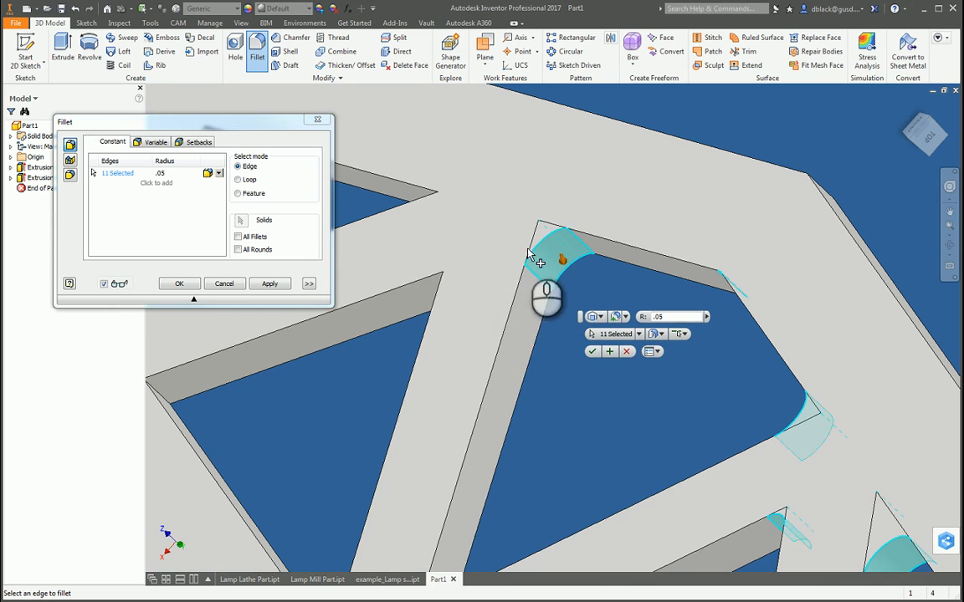
# Step: Add the fourth pocket's left corner edge and the lowest pocket's top corner edge to the .05 in fillet
pyautogui.click(457, 286)
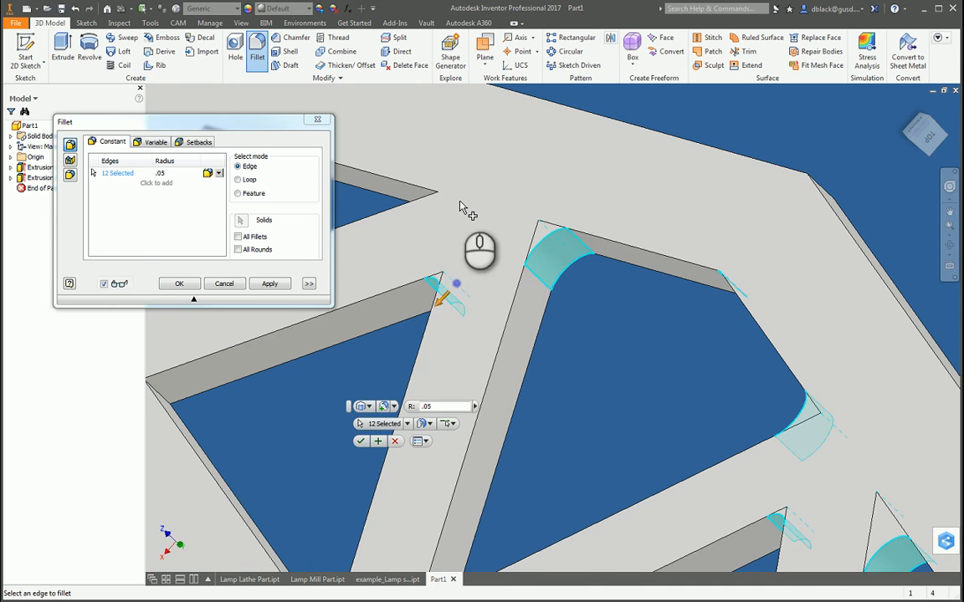
pyautogui.click(449, 207)
pyautogui.scroll(-5, 418, 283)
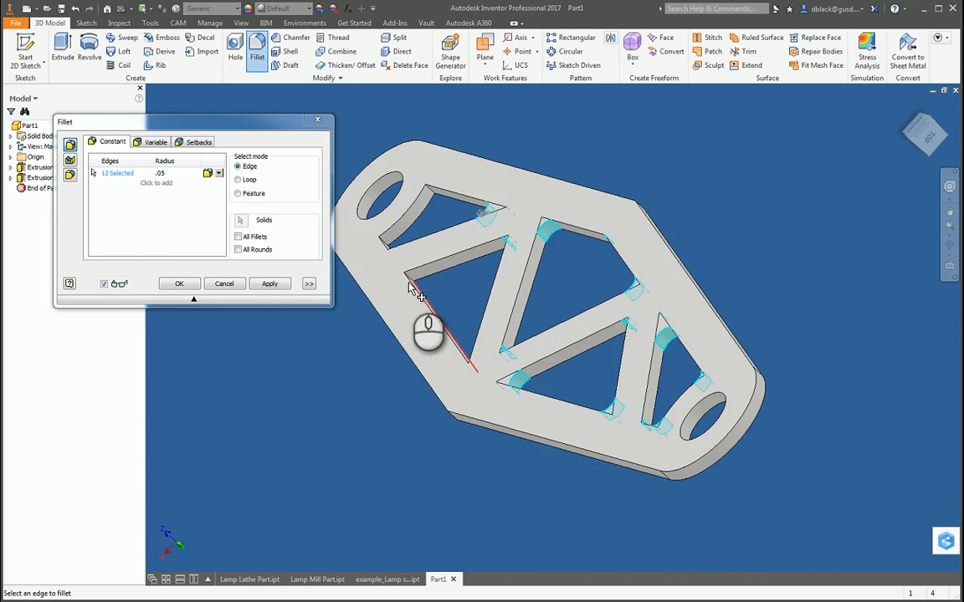
# Step: Add the fourth pocket's two remaining corner edges, at its bottom and upper right, to the .05 in fillet
pyautogui.scroll(5, 423, 272)
pyautogui.click(438, 258)
pyautogui.scroll(-5, 441, 258)
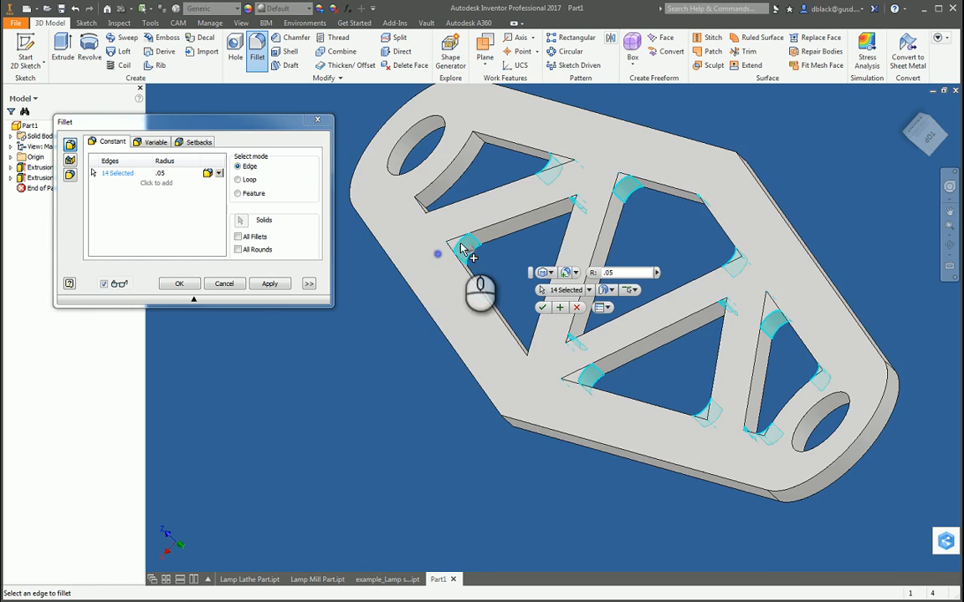
pyautogui.press('F4')
pyautogui.press('F4')
pyautogui.moveTo(537, 386); pyautogui.dragTo(538, 355)
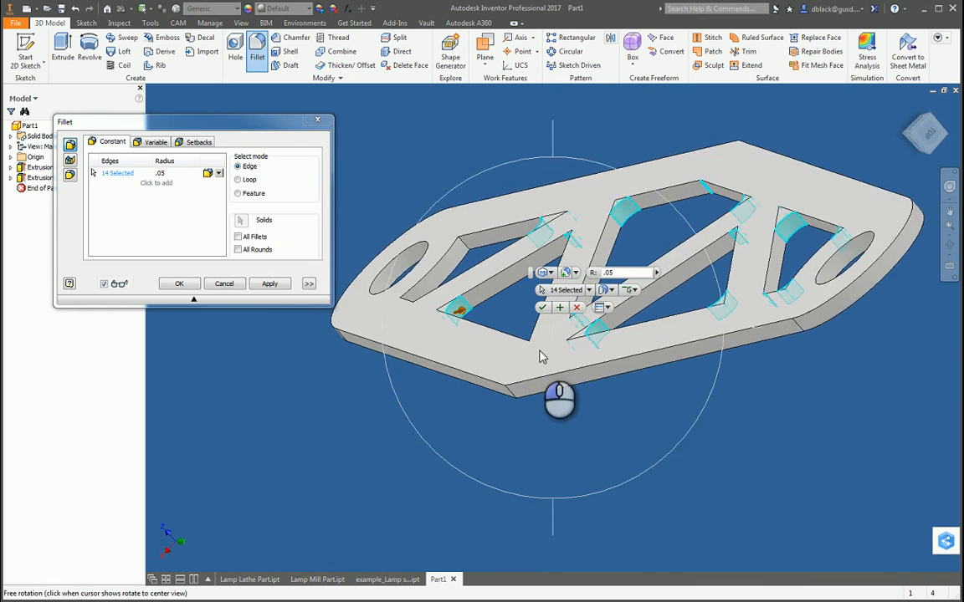
pyautogui.scroll(5, 542, 356)
pyautogui.scroll(-5, 589, 363)
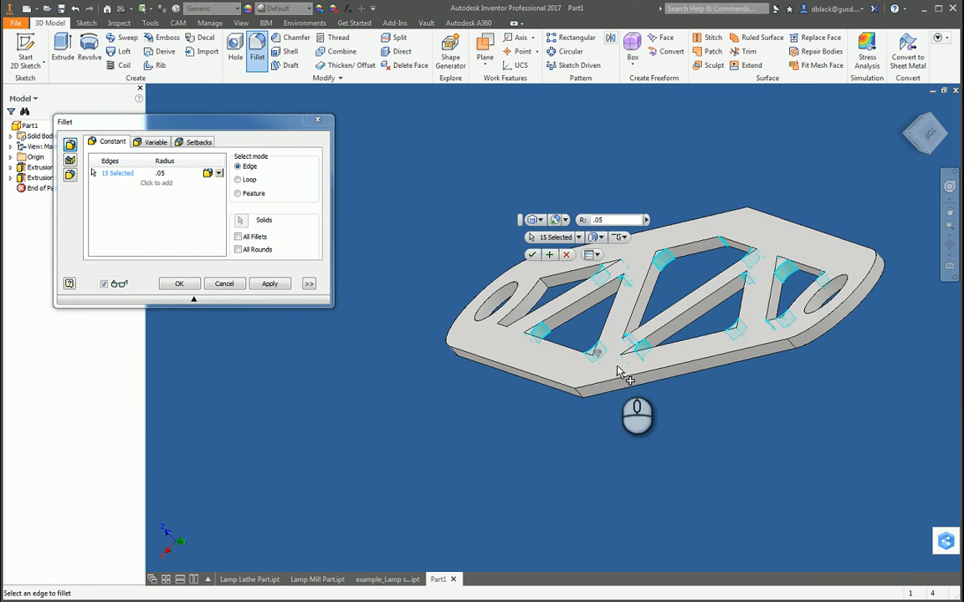
# Step: Add the lowest pocket's three remaining corner edges, beside the end hole, to the .05 in fillet
pyautogui.click(543, 286)
pyautogui.scroll(5, 548, 295)
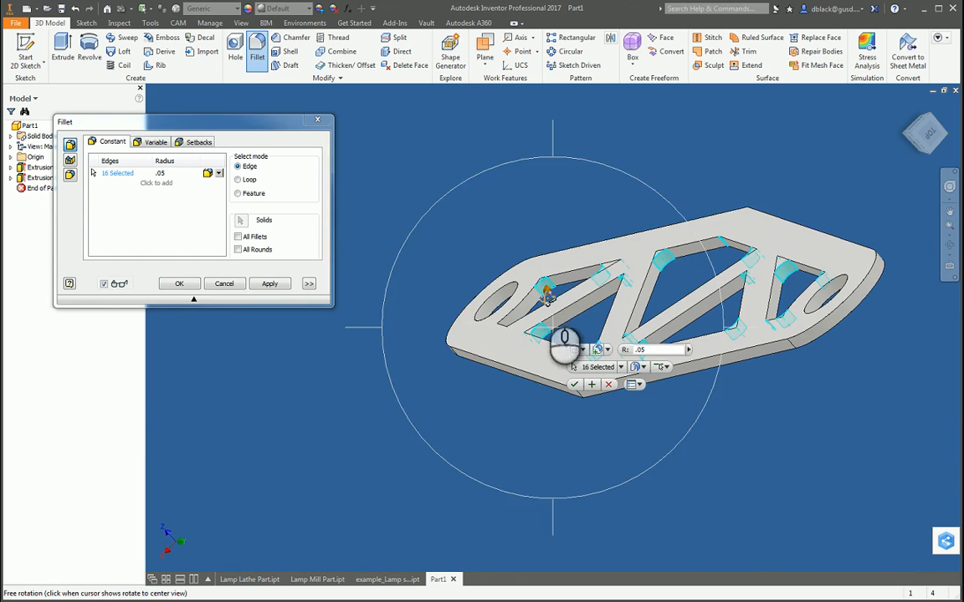
pyautogui.scroll(-5, 548, 300)
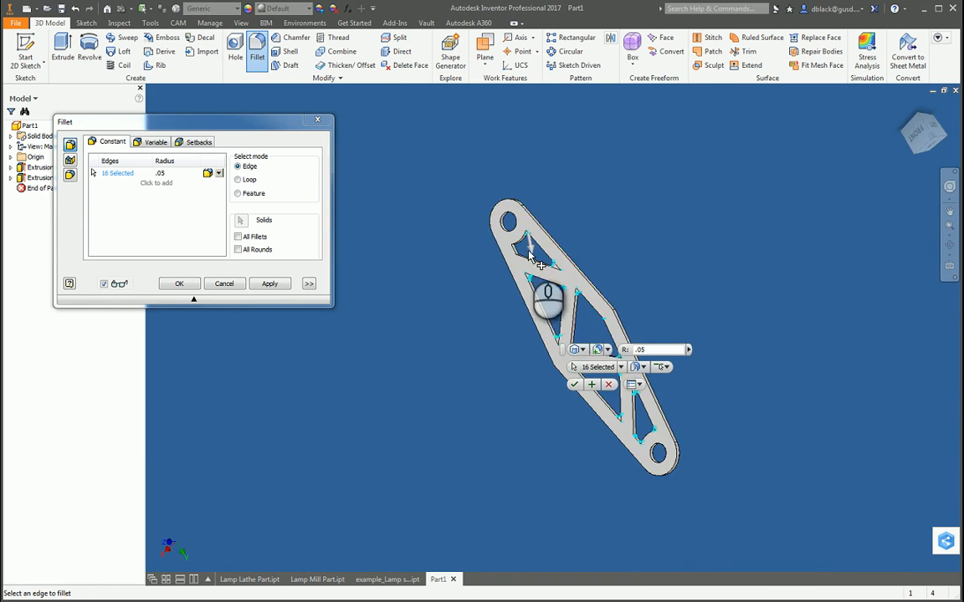
pyautogui.scroll(7, 492, 249)
pyautogui.click(415, 193)
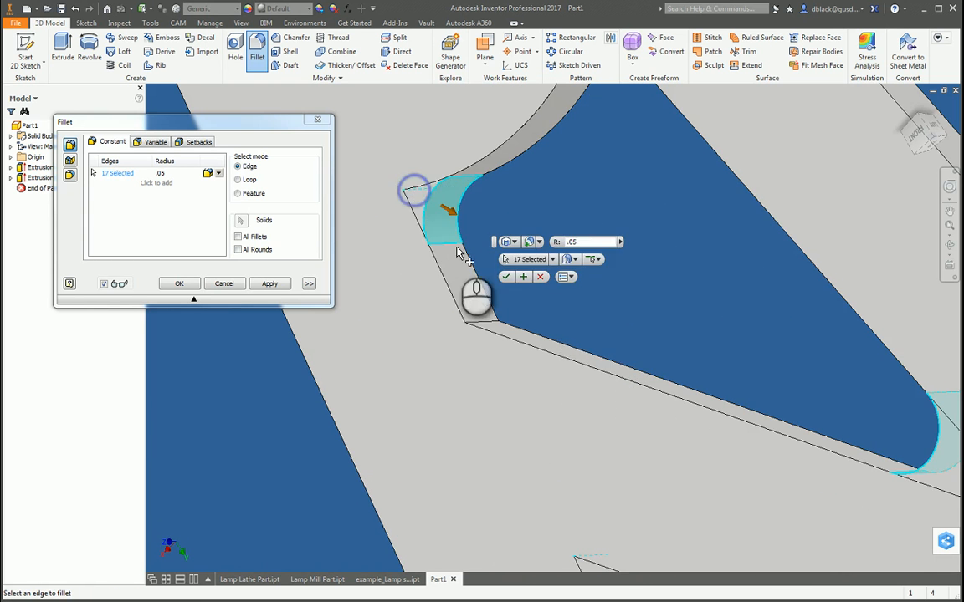
pyautogui.click(479, 327)
pyautogui.scroll(-4, 482, 320)
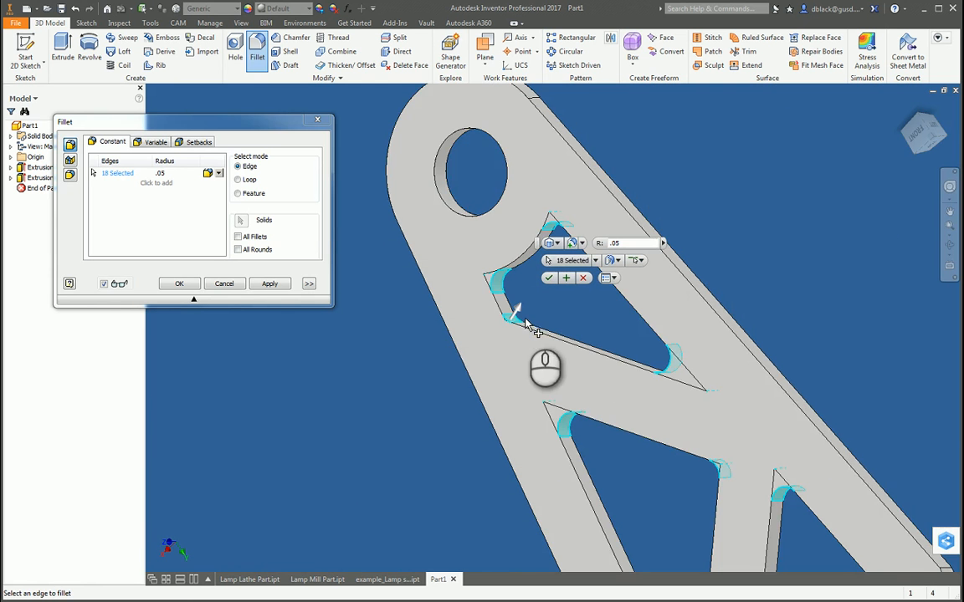
# Step: Examine the fillet previews along the whole arm for pocket corners that have not been selected
pyautogui.keyDown('shift'); pyautogui.moveTo(574, 393); pyautogui.dragTo(591, 354, button='middle'); pyautogui.keyUp('shift')
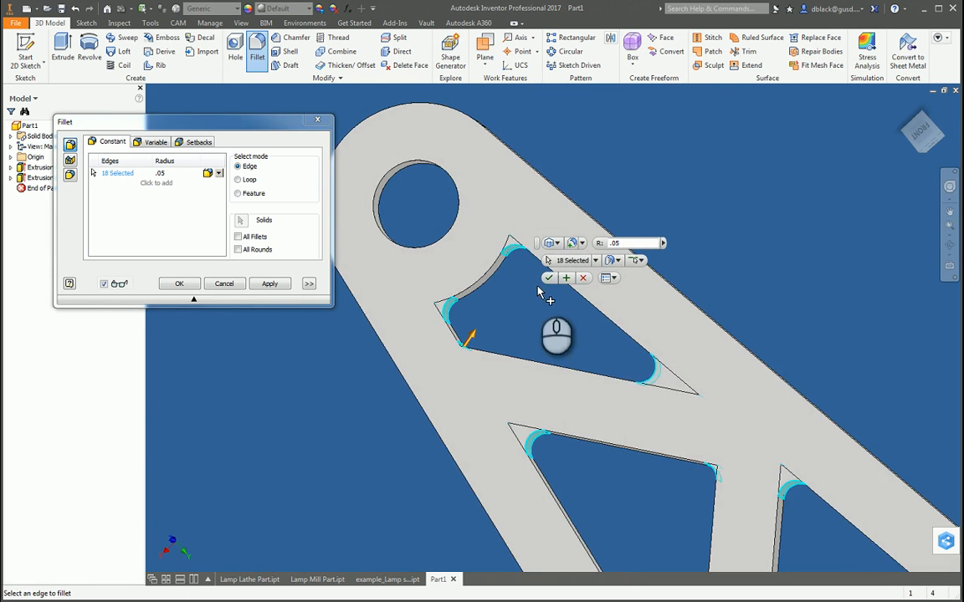
pyautogui.scroll(-3, 548, 266)
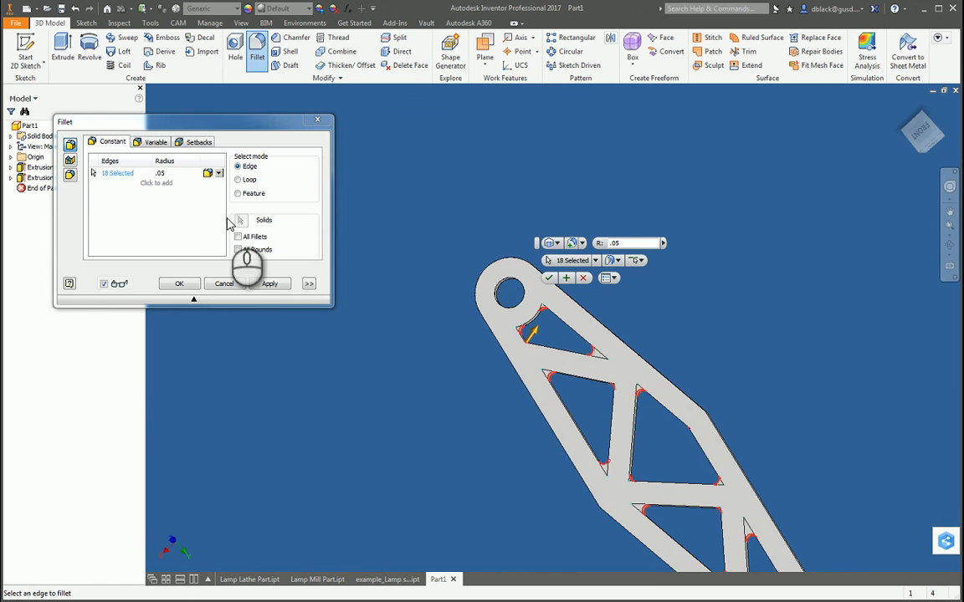
pyautogui.scroll(-4, 502, 290)
pyautogui.press('F4')
pyautogui.moveTo(544, 379); pyautogui.dragTo(604, 251)
pyautogui.scroll(5, 602, 341)
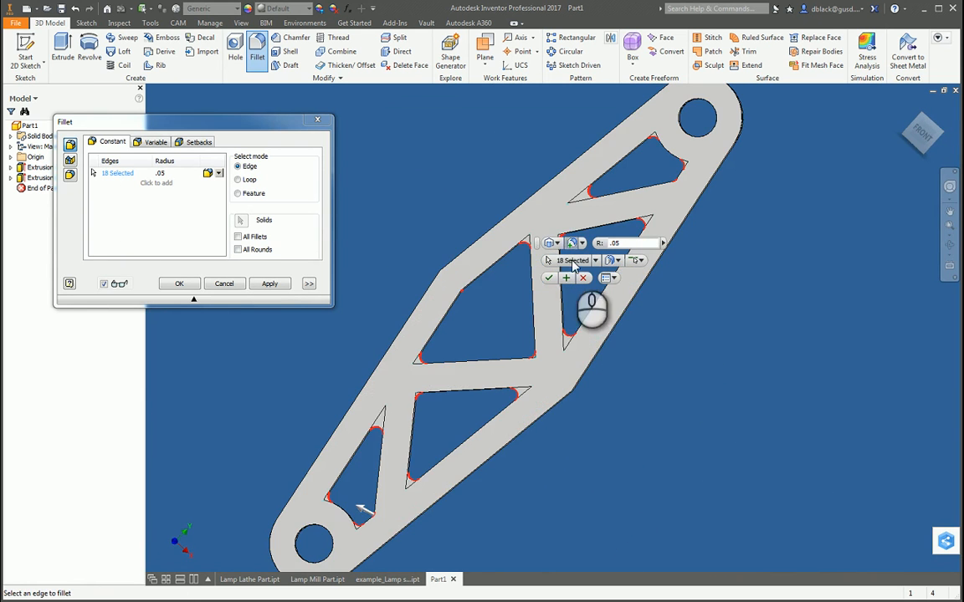
pyautogui.scroll(-3, 527, 387)
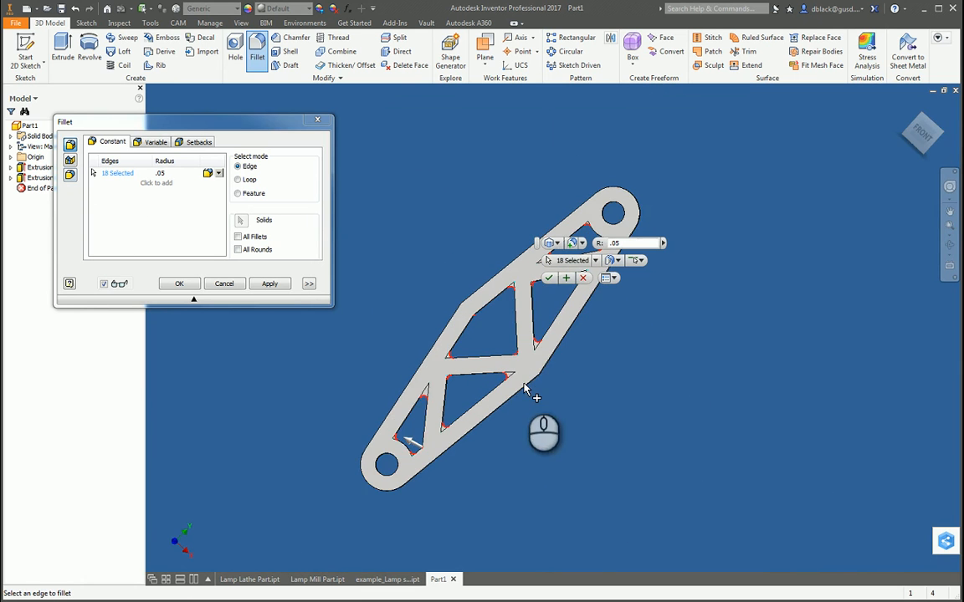
pyautogui.press('F4')
pyautogui.moveTo(491, 344); pyautogui.dragTo(538, 369)
pyautogui.scroll(-2, 557, 451)
pyautogui.scroll(5, 559, 452)
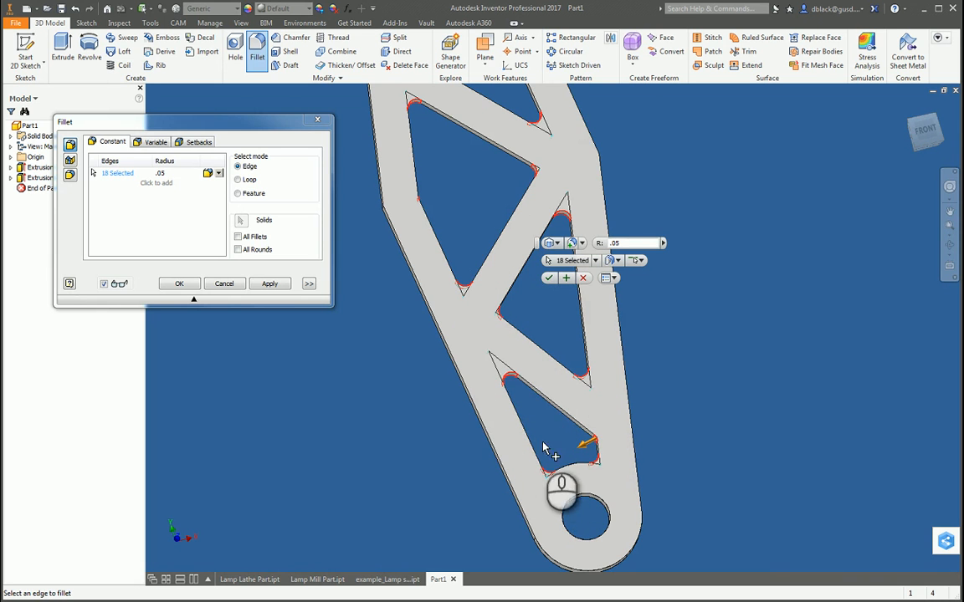
pyautogui.scroll(-4, 499, 389)
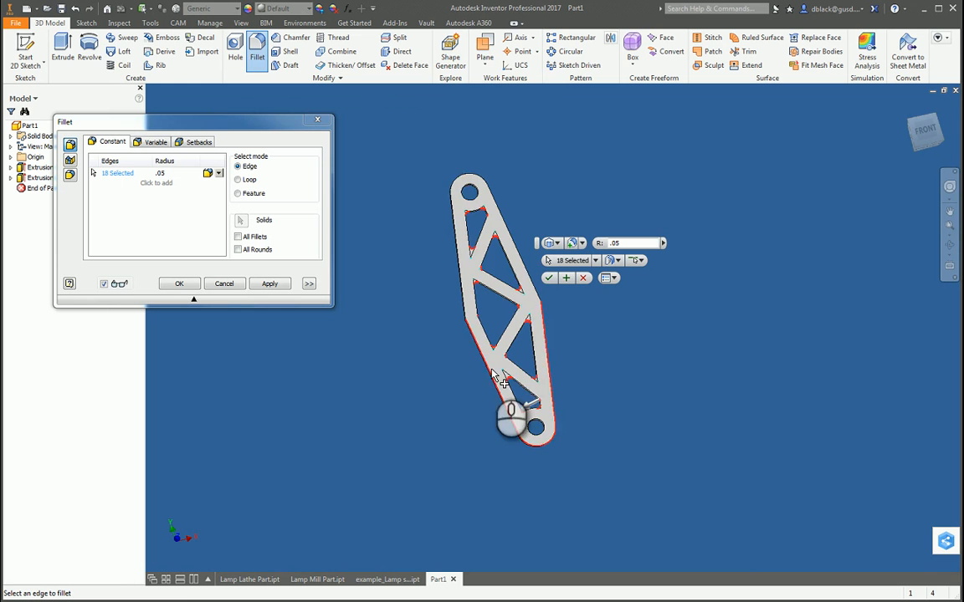
pyautogui.scroll(3, 500, 380)
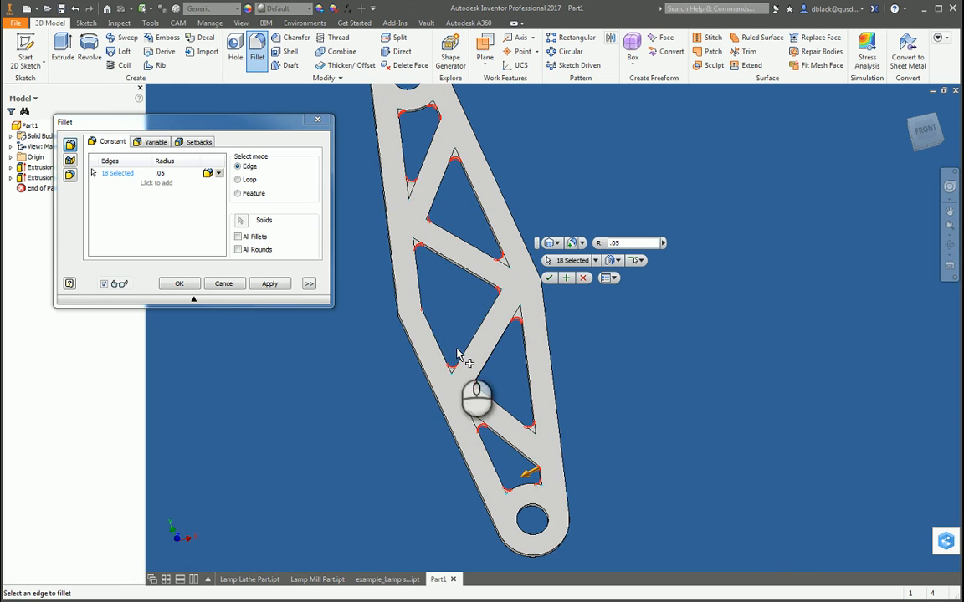
pyautogui.press('F4')
pyautogui.moveTo(501, 338); pyautogui.dragTo(487, 368)
pyautogui.scroll(-3, 498, 358)
pyautogui.scroll(4, 441, 220)
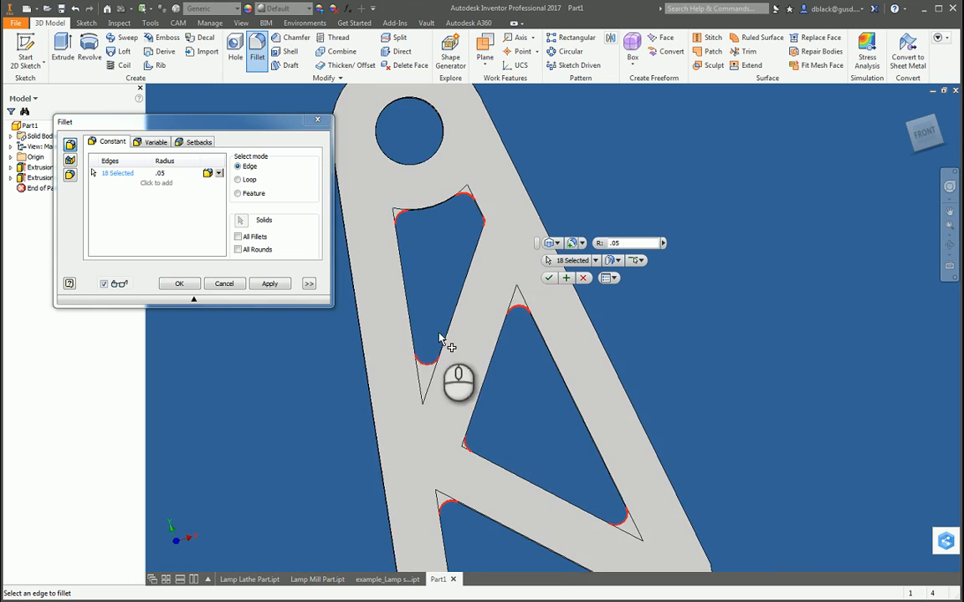
pyautogui.scroll(-6, 473, 254)
pyautogui.scroll(5, 452, 219)
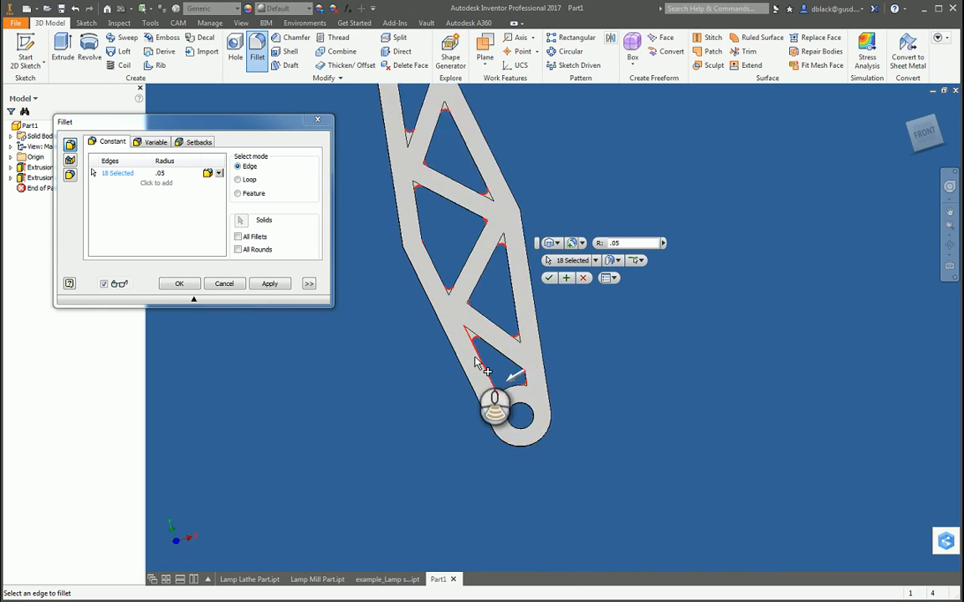
# Step: Apply the .05 in fillet to the selected pocket corners and leave the Fillet command
pyautogui.click(270, 284)
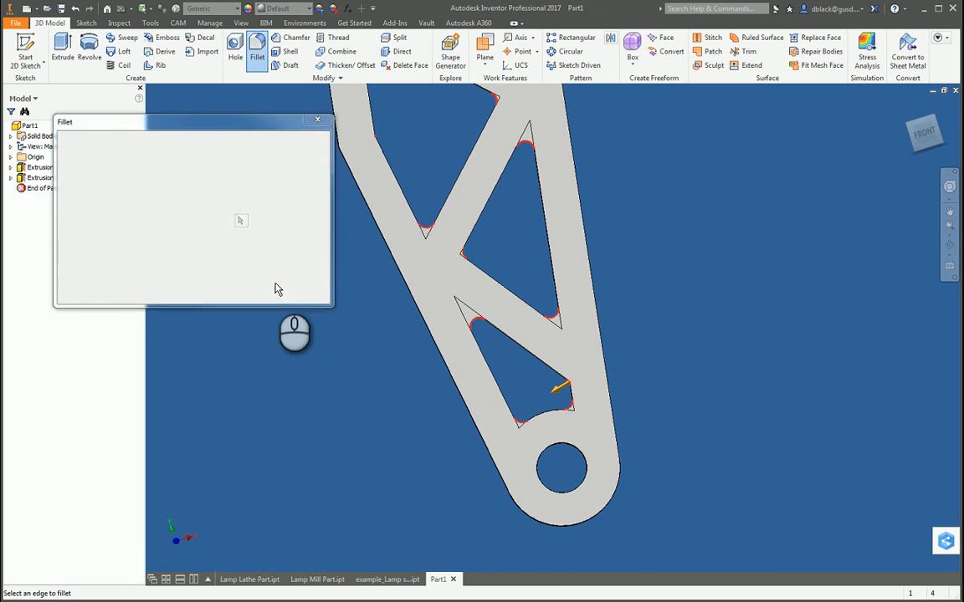
pyautogui.click(317, 119)
# Step: Start another fillet on the bend edge of the arm's outer profile and set its radius to .5 in
pyautogui.moveTo(580, 370); pyautogui.dragTo(558, 361)
pyautogui.scroll(-5, 556, 363)
pyautogui.press('F4')
pyautogui.moveTo(528, 254); pyautogui.dragTo(445, 361)
pyautogui.scroll(5, 574, 273)
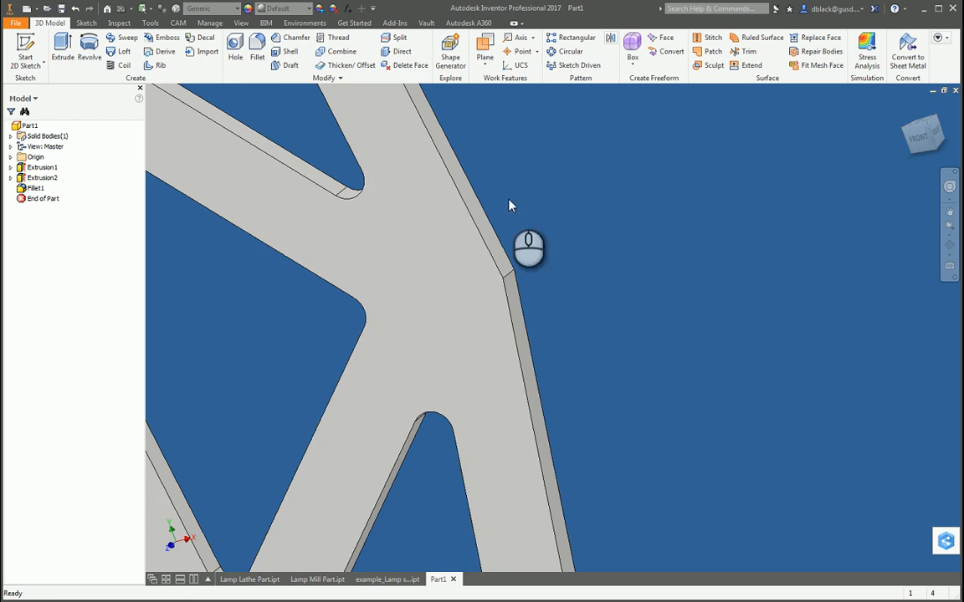
pyautogui.click(258, 52)
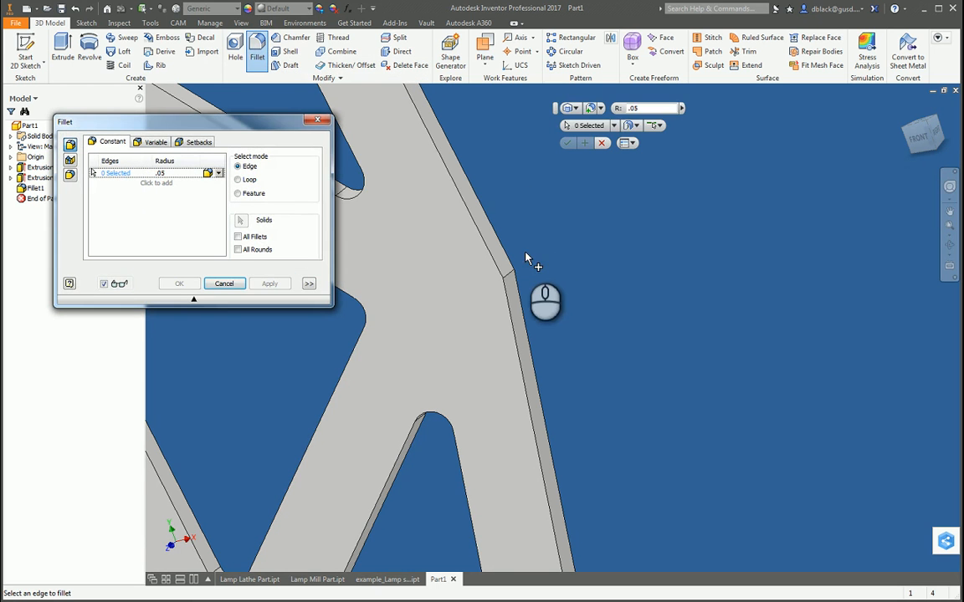
pyautogui.click(512, 277)
pyautogui.scroll(3, 498, 284)
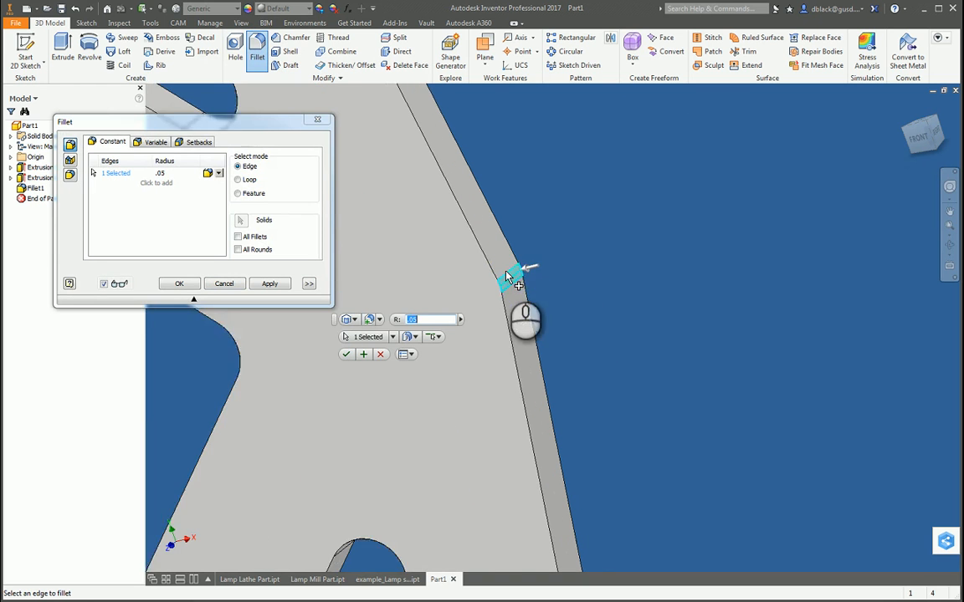
pyautogui.scroll(-3, 507, 286)
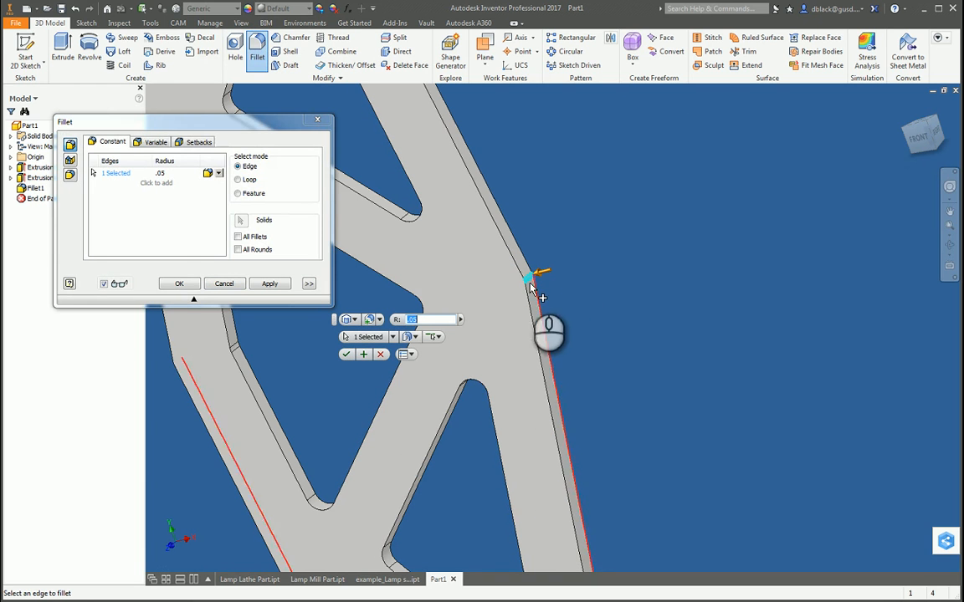
pyautogui.click(159, 172)
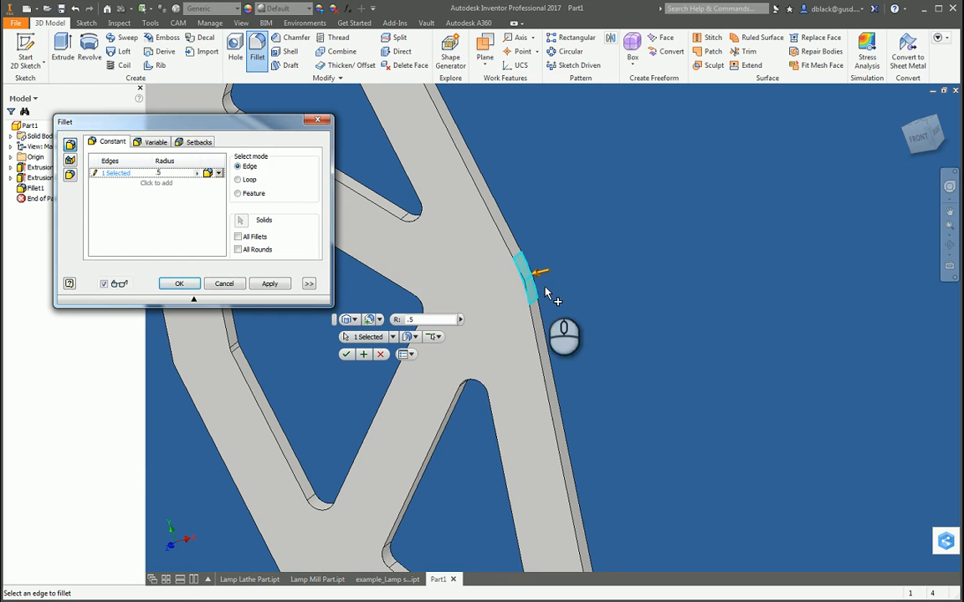
# Step: Add the bend edge on the arm's opposite outer side to the .5 in fillet and apply it
pyautogui.press('F4')
pyautogui.moveTo(540, 338); pyautogui.dragTo(667, 318)
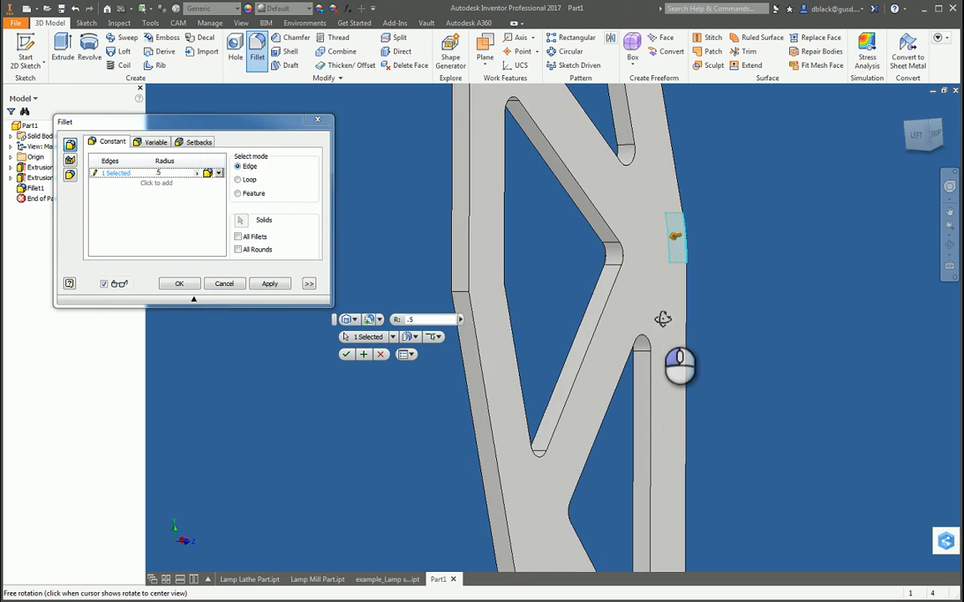
pyautogui.click(463, 298)
pyautogui.press('F4')
pyautogui.moveTo(457, 343); pyautogui.dragTo(452, 430)
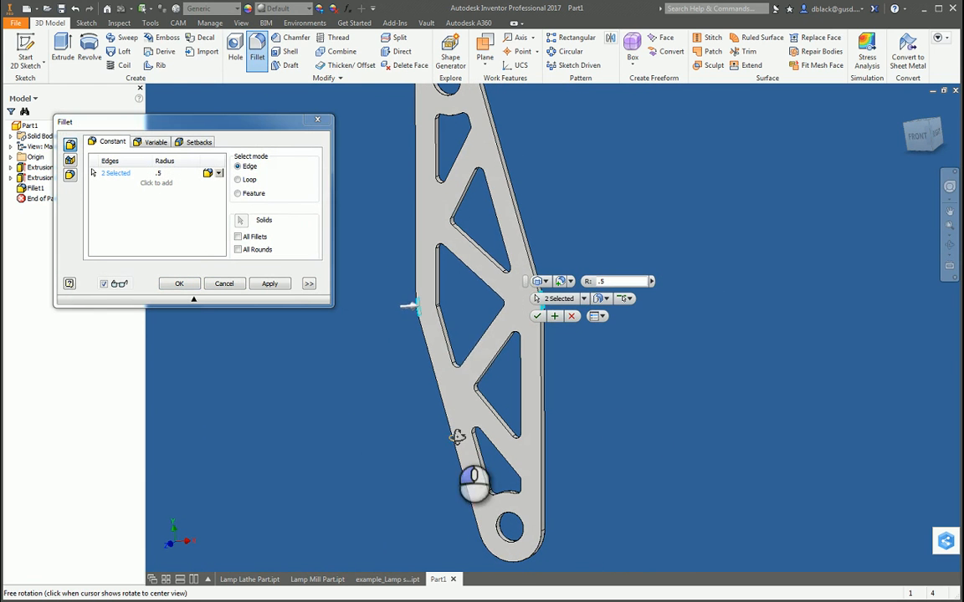
pyautogui.click(272, 285)
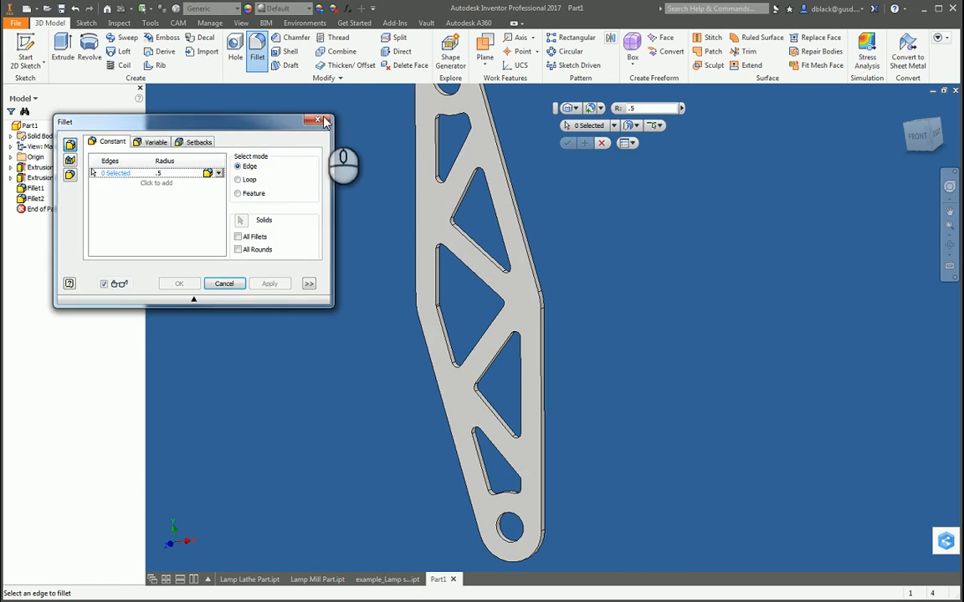
pyautogui.click(317, 122)
# Step: Save the part in the Lamp Project folder as link_arm_v1
pyautogui.scroll(3, 353, 294)
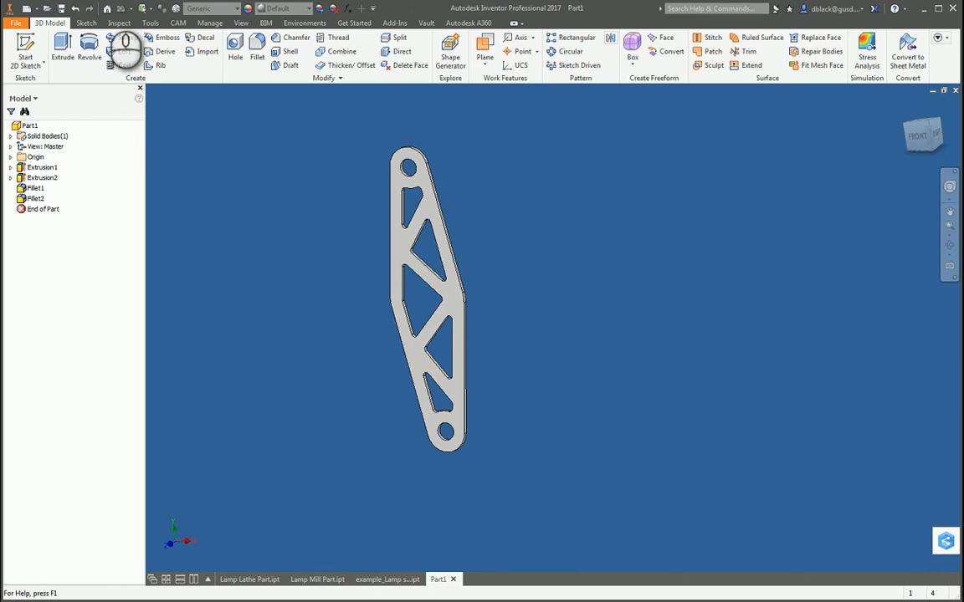
pyautogui.click(61, 8)
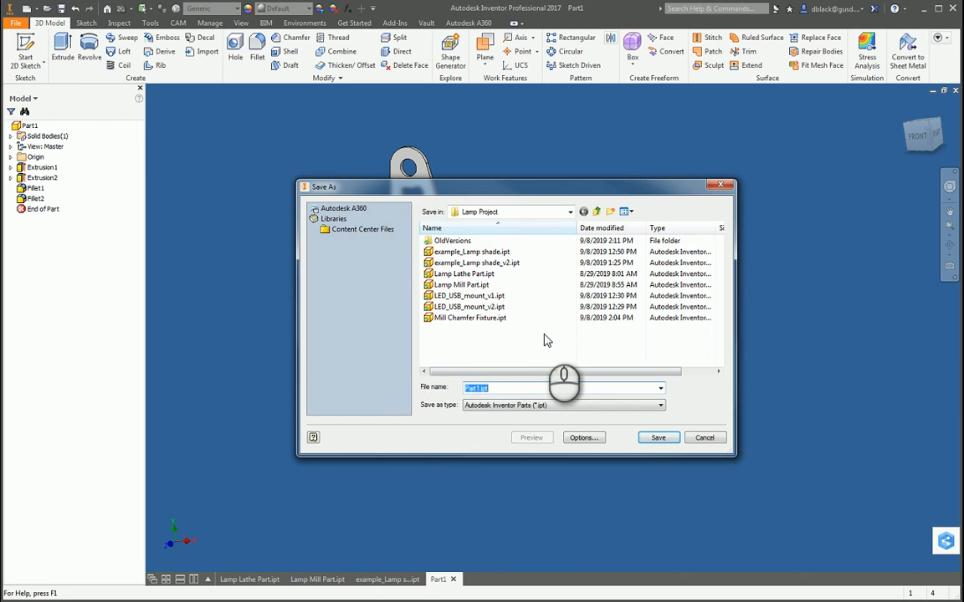
pyautogui.write('link_arm_v1')
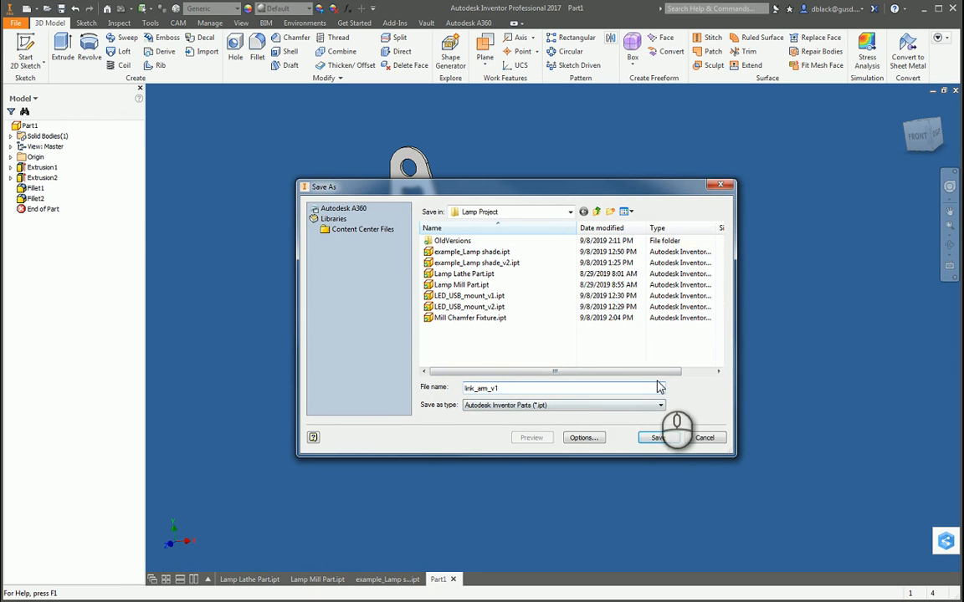
pyautogui.click(665, 442)
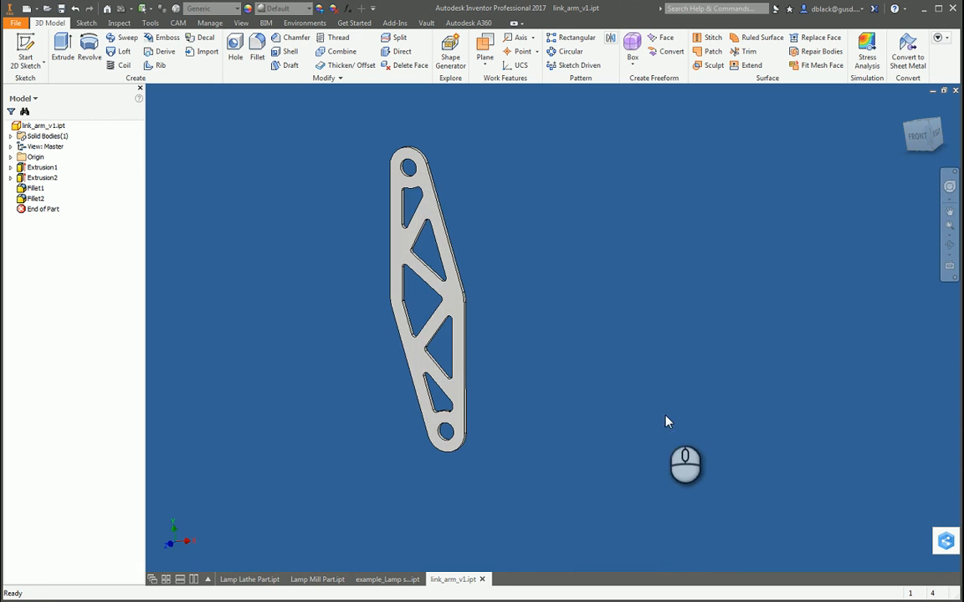
# Step: Arrange all open part windows side by side and view the mill part, lathe part, lamp shade and link arm in turn
pyautogui.click(167, 580)
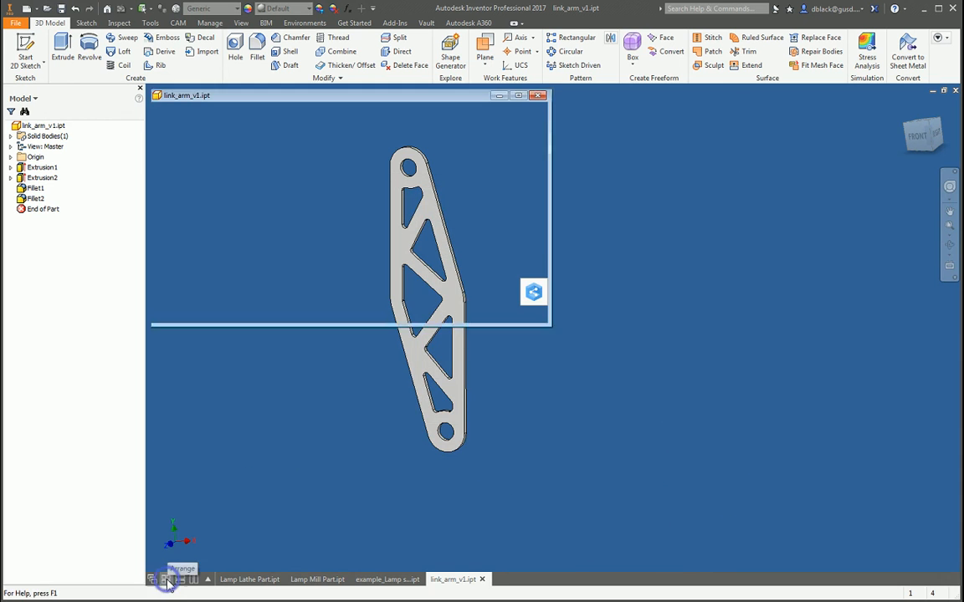
pyautogui.click(663, 382)
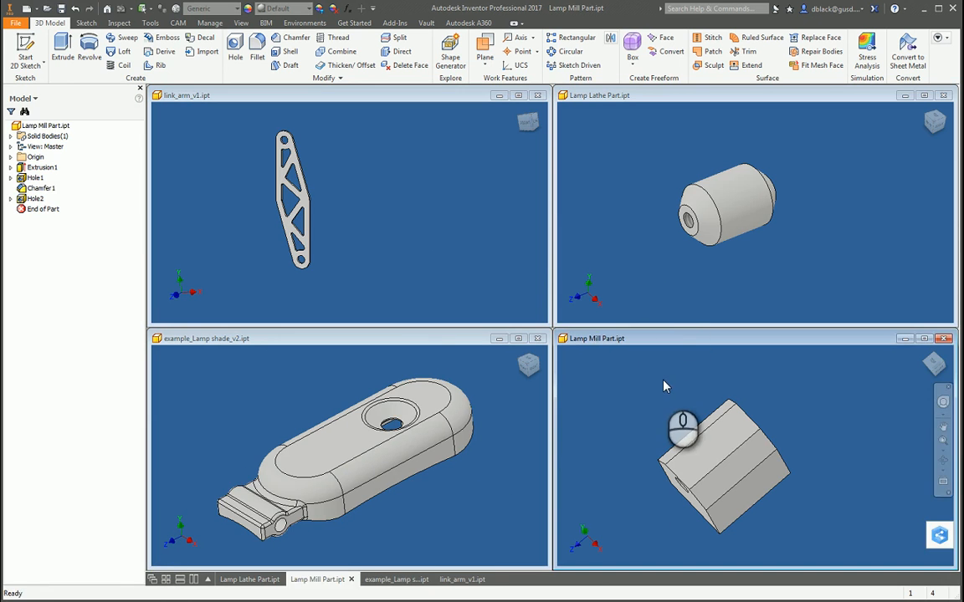
pyautogui.click(644, 155)
pyautogui.click(233, 401)
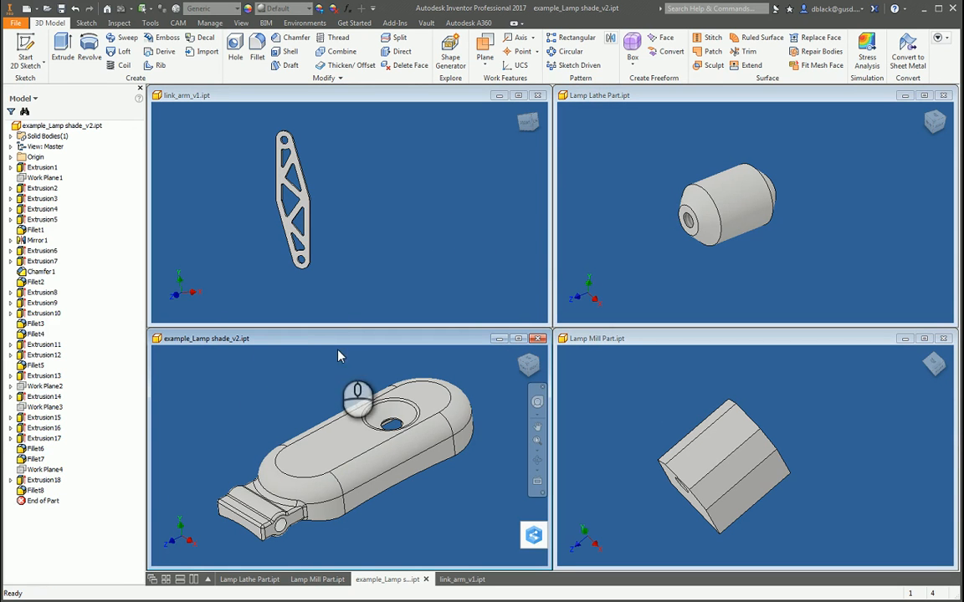
pyautogui.click(348, 215)
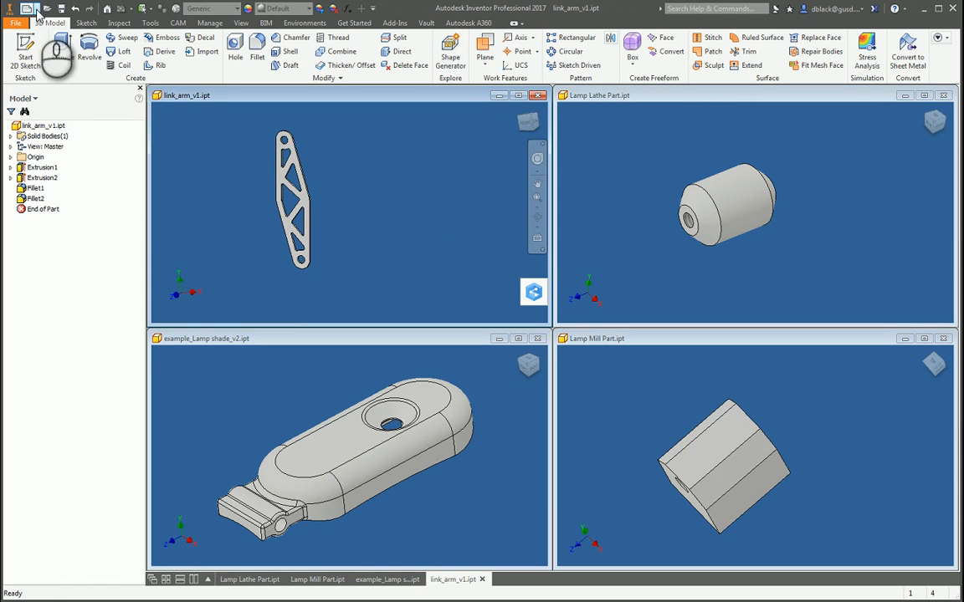
# Step: Create a new part in a maximized window and start a 2D sketch on the horizontal XZ origin plane
pyautogui.click(36, 10)
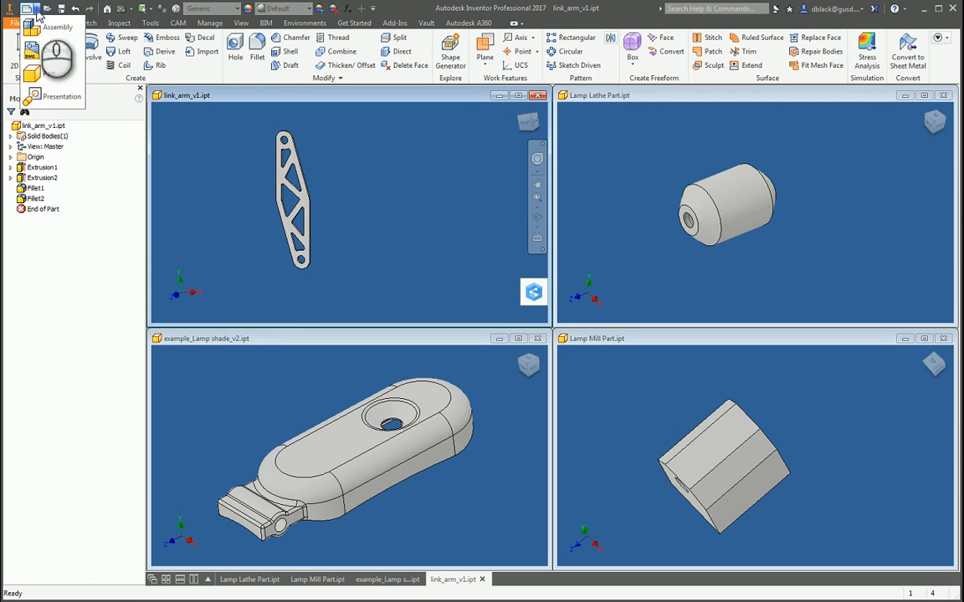
pyautogui.click(52, 77)
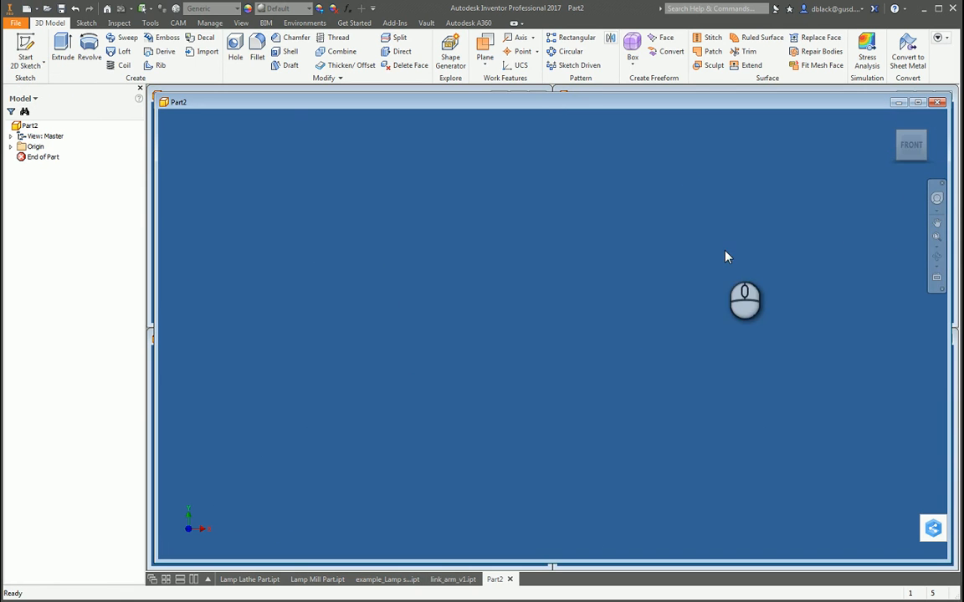
pyautogui.click(917, 102)
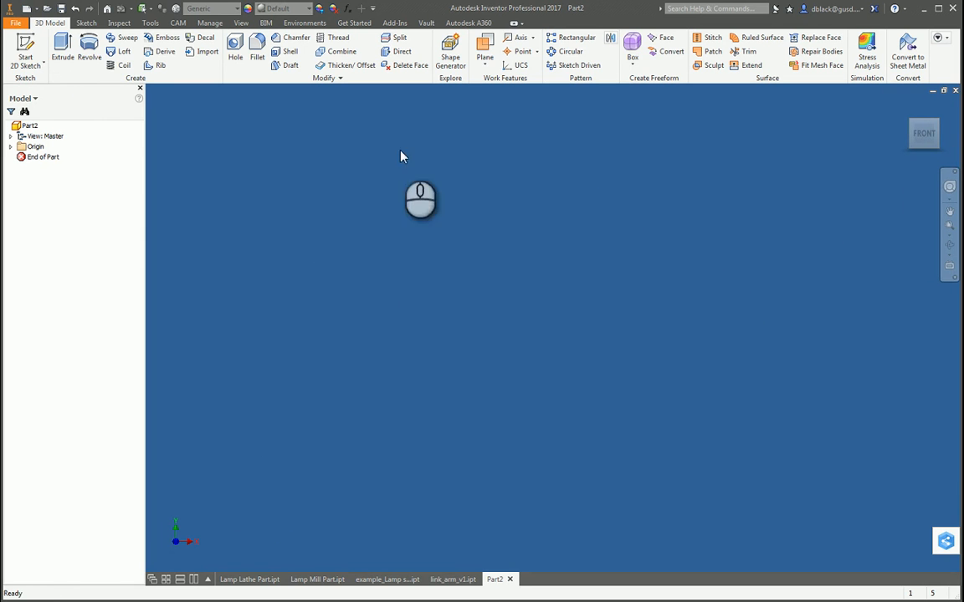
pyautogui.click(31, 47)
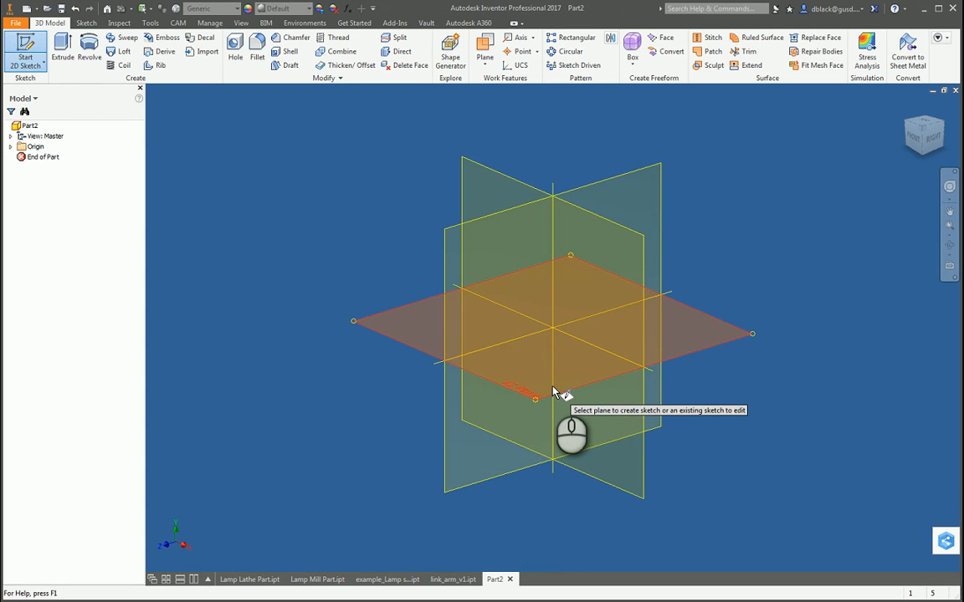
pyautogui.click(551, 387)
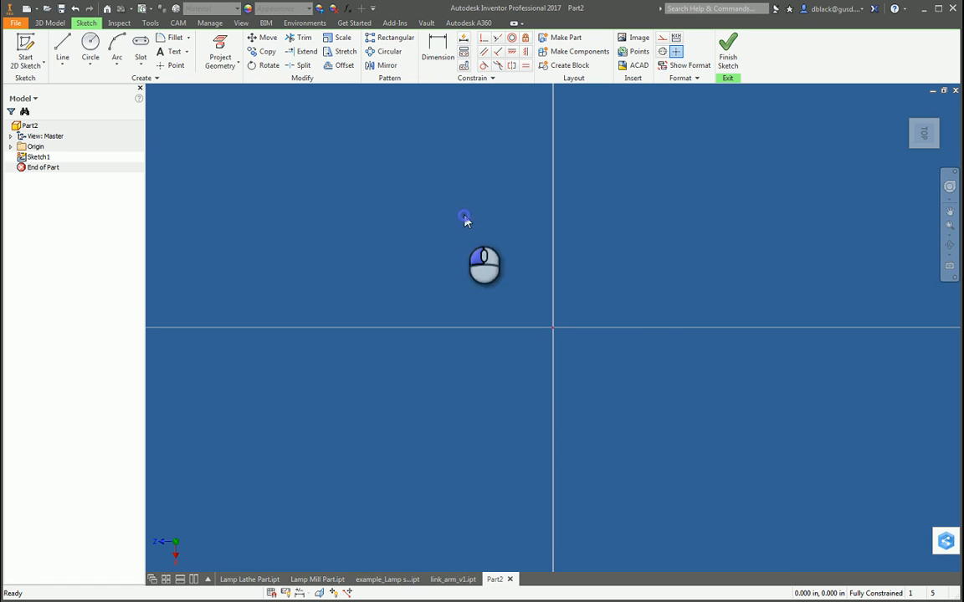
# Step: Sketch a two-point center rectangle about 0.8 in wide, centered on the origin
pyautogui.click(140, 64)
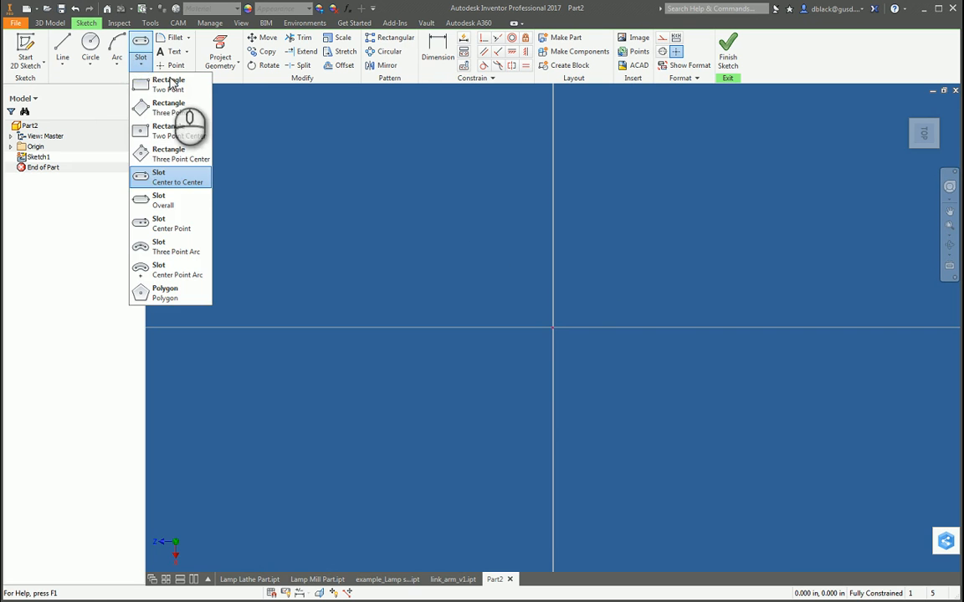
pyautogui.click(177, 136)
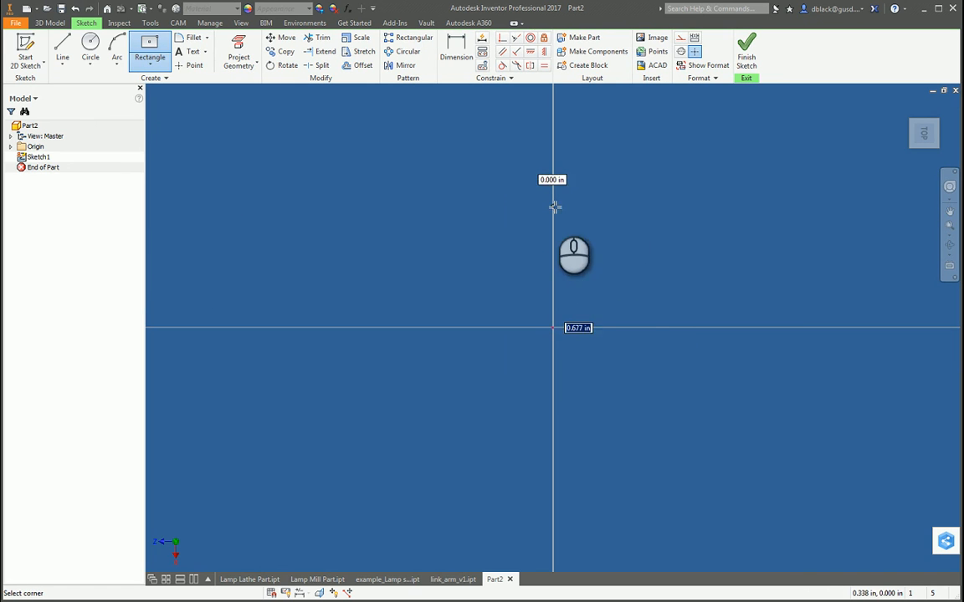
pyautogui.click(696, 177)
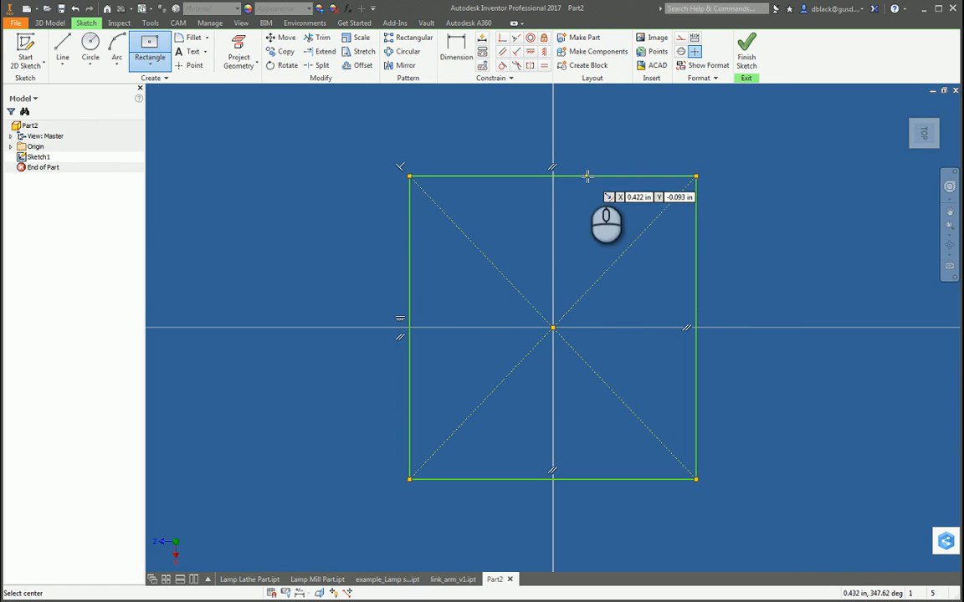
pyautogui.moveTo(676, 181)
pyautogui.mouseDown()
pyautogui.moveTo(496, 209)
pyautogui.moveTo(422, 309)
pyautogui.moveTo(452, 368)
pyautogui.moveTo(443, 460)
pyautogui.moveTo(661, 469)
pyautogui.mouseUp()
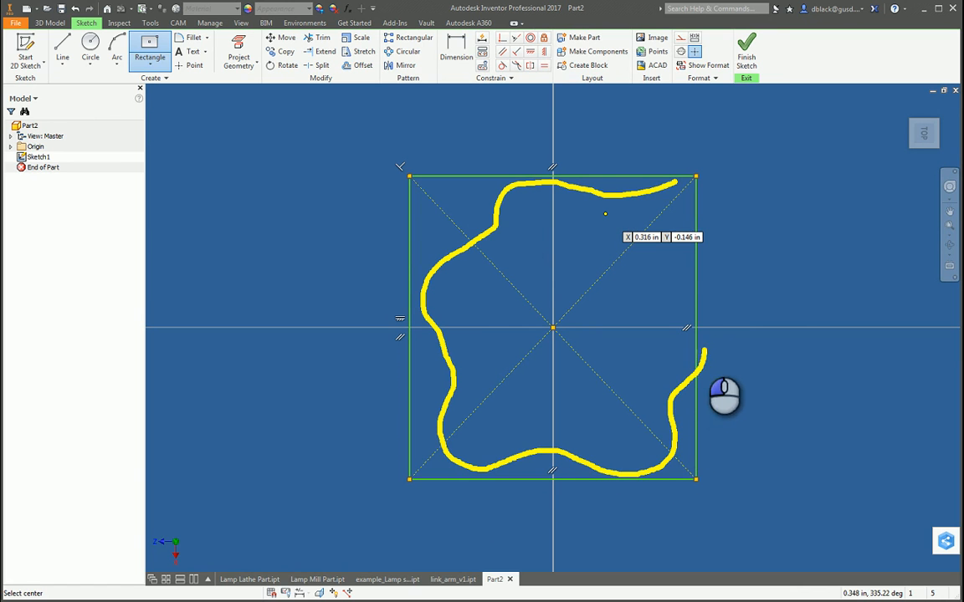
pyautogui.moveTo(705, 350); pyautogui.dragTo(670, 298)
pyautogui.moveTo(679, 255); pyautogui.dragTo(661, 178)
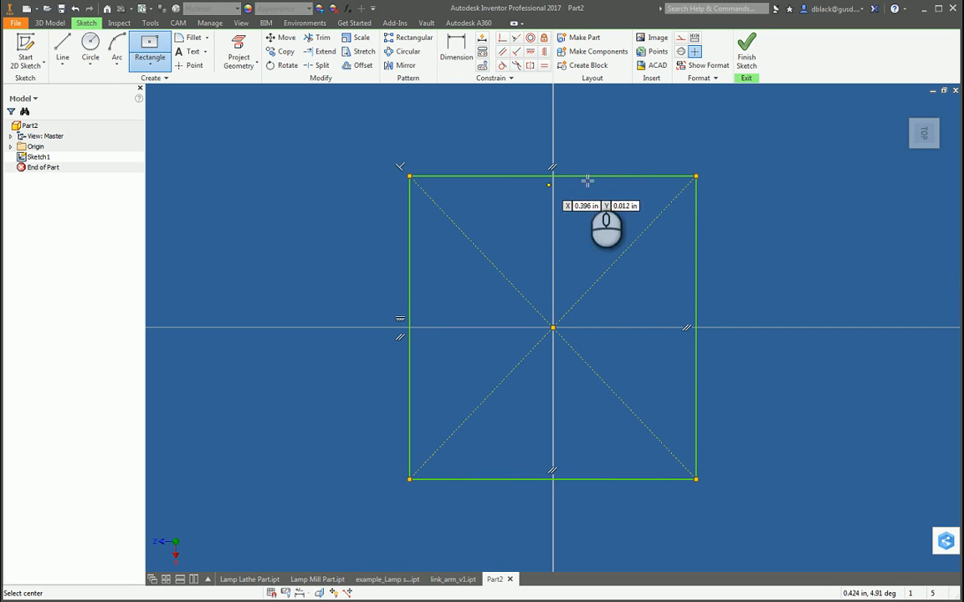
pyautogui.click(650, 176)
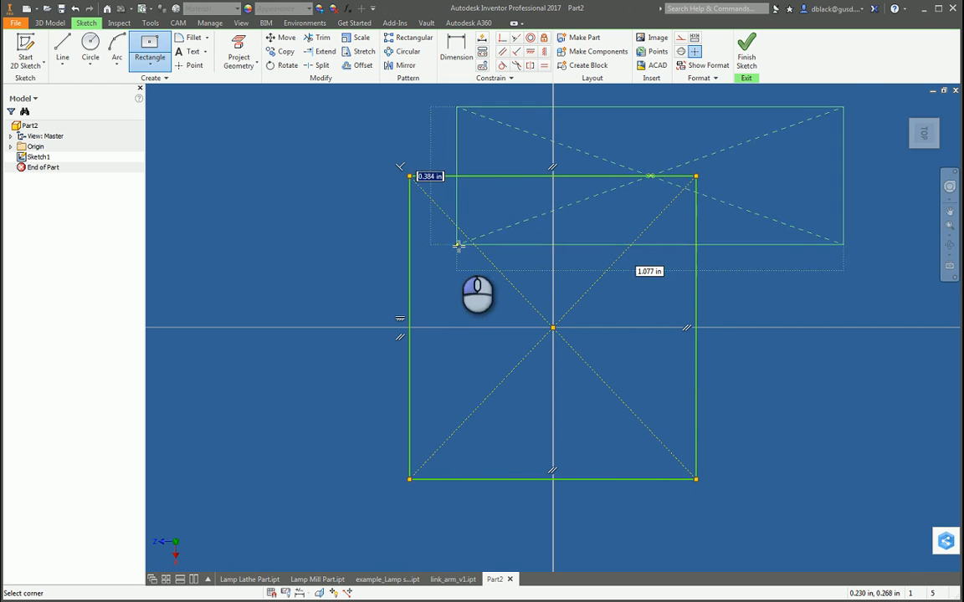
pyautogui.press('Escape')
pyautogui.press('Escape')
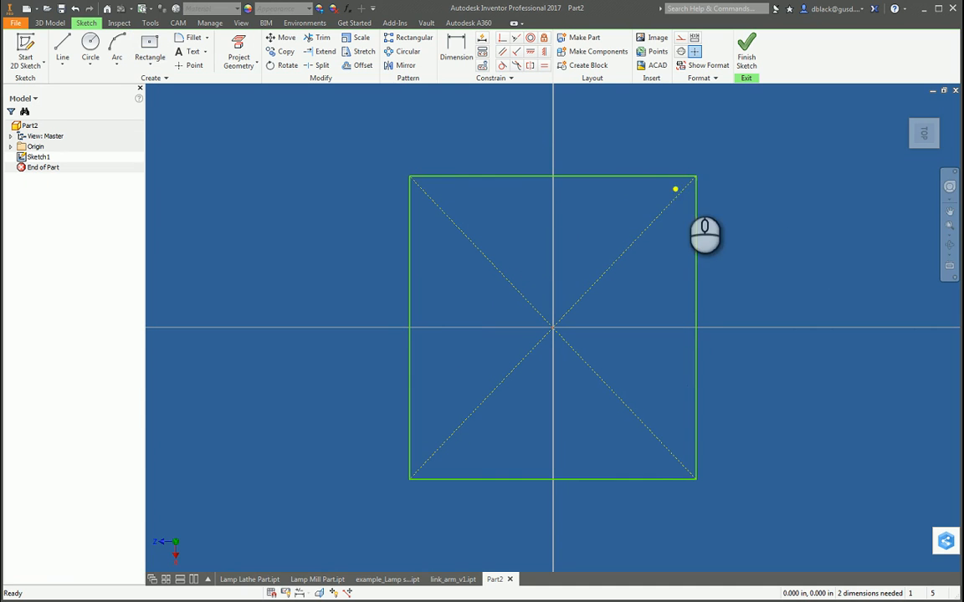
pyautogui.moveTo(695, 179)
pyautogui.mouseDown()
pyautogui.moveTo(502, 213)
pyautogui.moveTo(437, 266)
pyautogui.mouseUp()
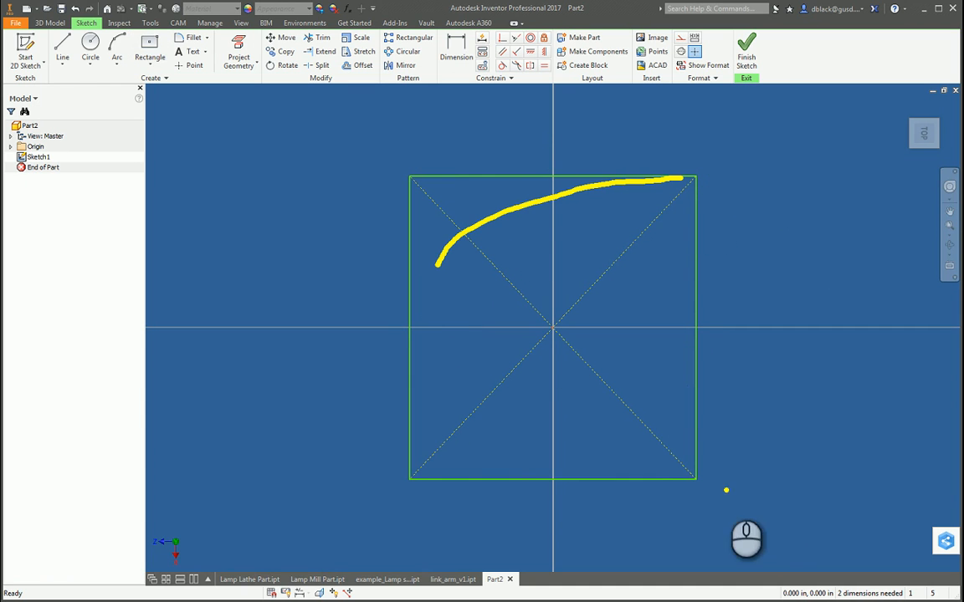
pyautogui.moveTo(719, 489)
pyautogui.mouseDown()
pyautogui.moveTo(491, 469)
pyautogui.moveTo(439, 400)
pyautogui.mouseUp()
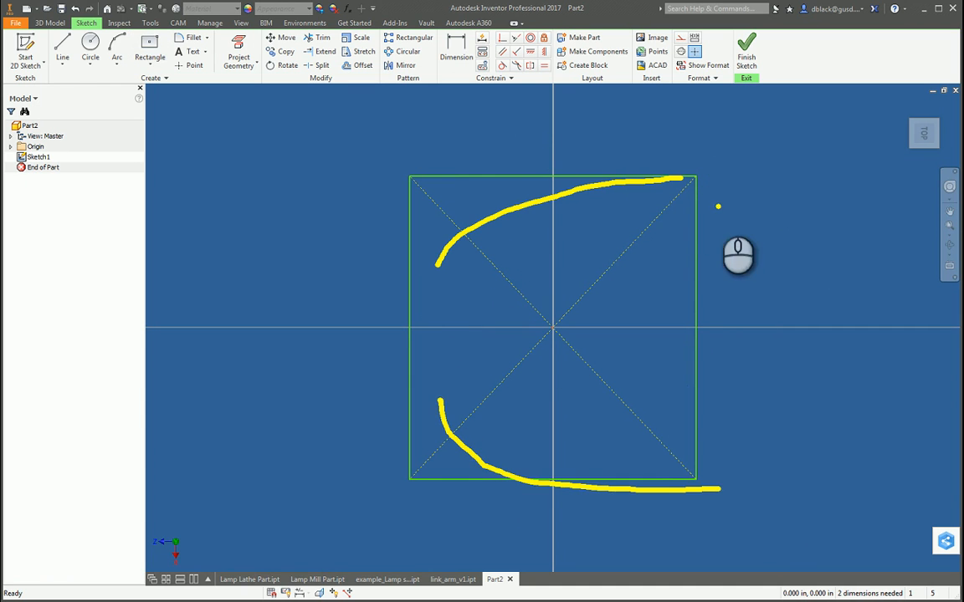
pyautogui.press('Escape')
pyautogui.hotkey('ctrl', '2')
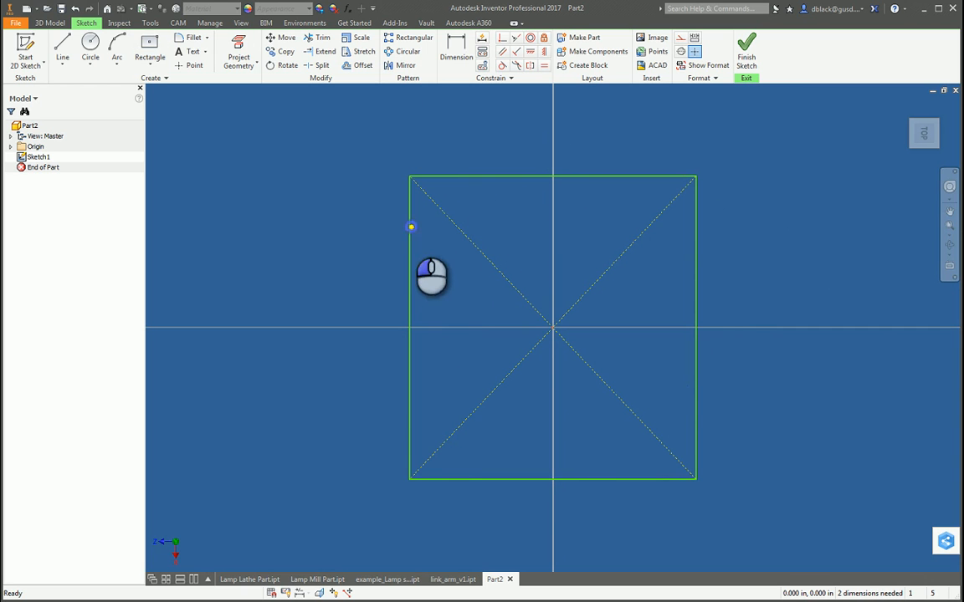
pyautogui.moveTo(411, 227)
pyautogui.mouseDown()
pyautogui.moveTo(507, 243)
pyautogui.moveTo(619, 305)
pyautogui.moveTo(595, 383)
pyautogui.moveTo(511, 424)
pyautogui.moveTo(414, 453)
pyautogui.moveTo(516, 469)
pyautogui.moveTo(710, 471)
pyautogui.moveTo(712, 164)
pyautogui.moveTo(450, 171)
pyautogui.moveTo(399, 205)
pyautogui.mouseUp()
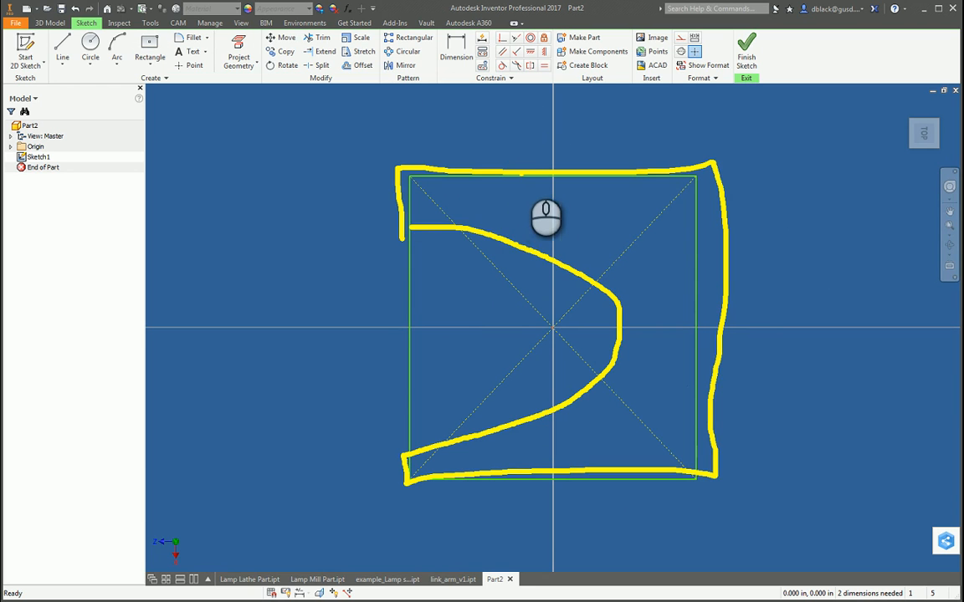
pyautogui.press('Escape')
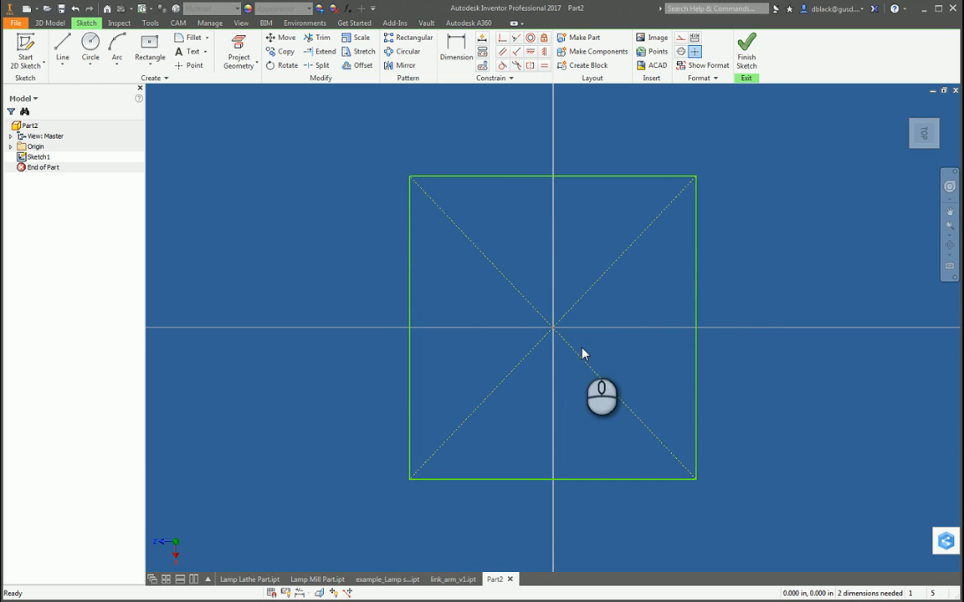
# Step: Dimension the rectangle's lower edge to 4 in
pyautogui.press('d')
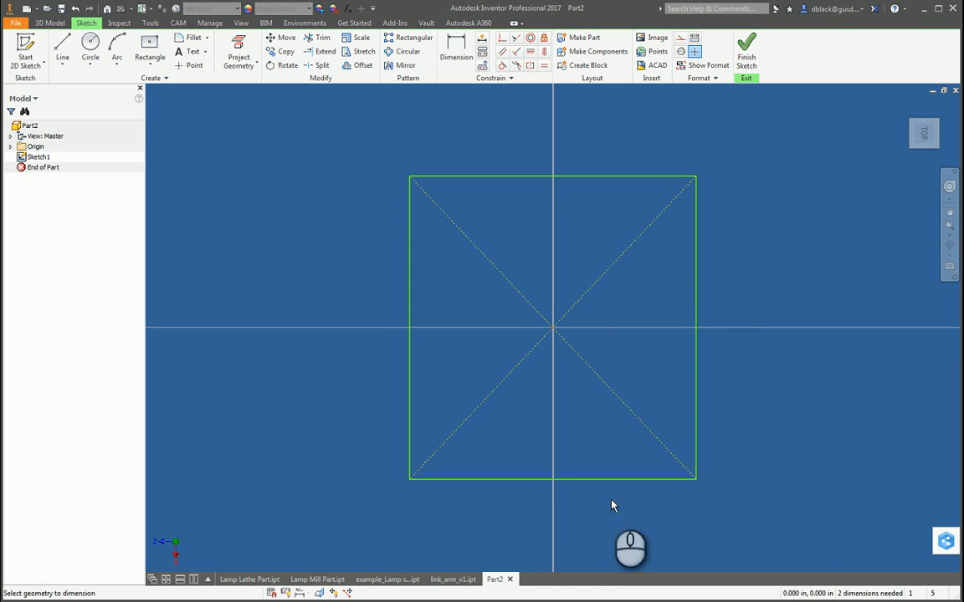
pyautogui.click(585, 488)
pyautogui.click(590, 520)
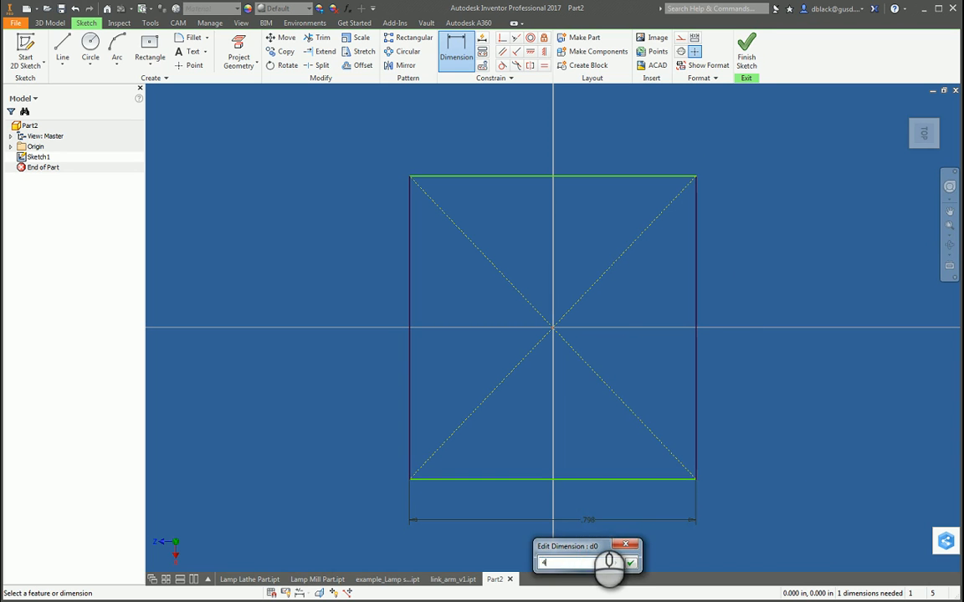
pyautogui.write('4.')
pyautogui.press('Return')
pyautogui.scroll(5, 544, 459)
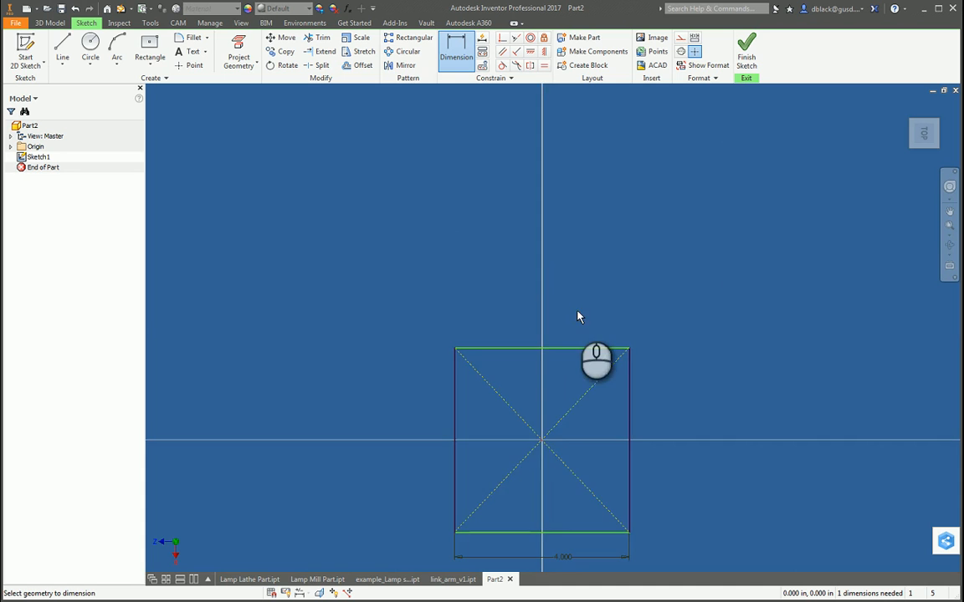
pyautogui.scroll(-5, 574, 347)
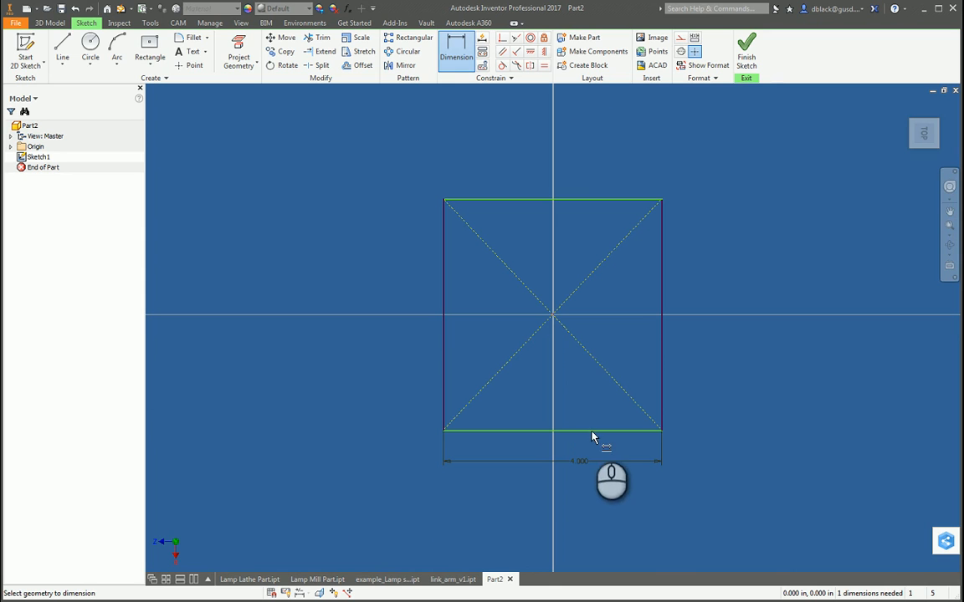
# Step: Apply an Equal constraint between the rectangle's left and upper edges to make it a square
pyautogui.click(443, 328)
pyautogui.press('Escape')
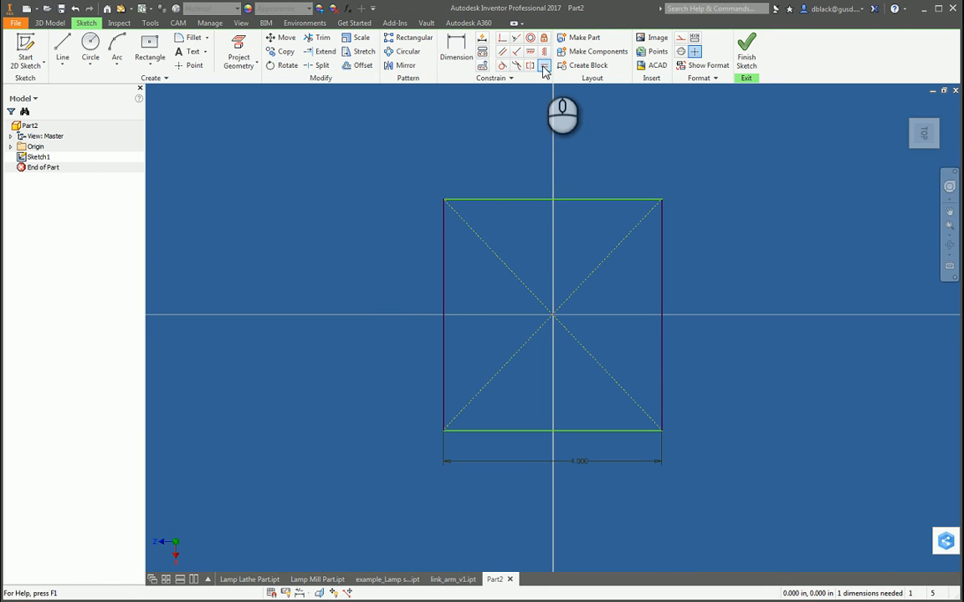
pyautogui.click(543, 67)
pyautogui.click(444, 235)
pyautogui.click(473, 199)
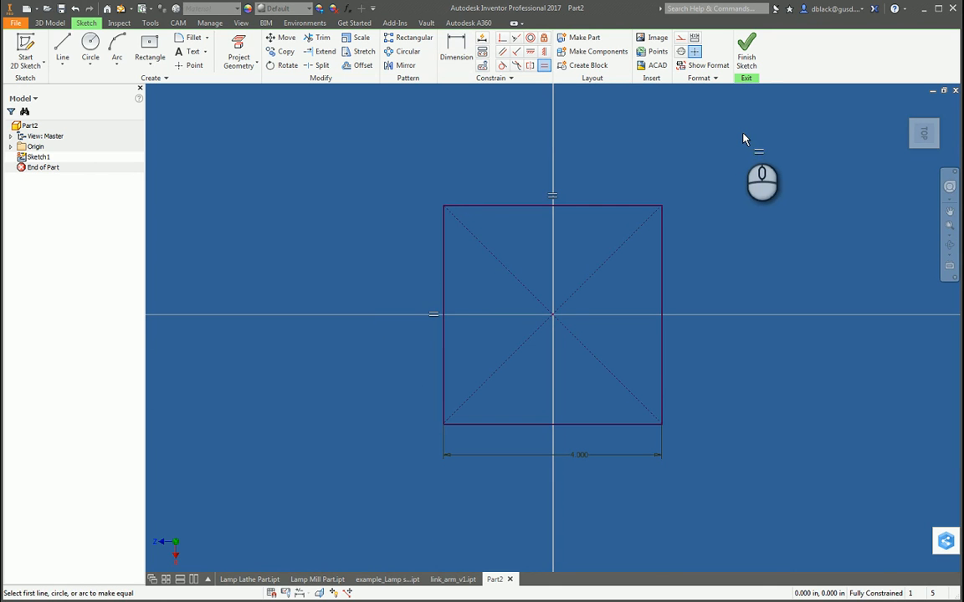
pyautogui.press('Escape')
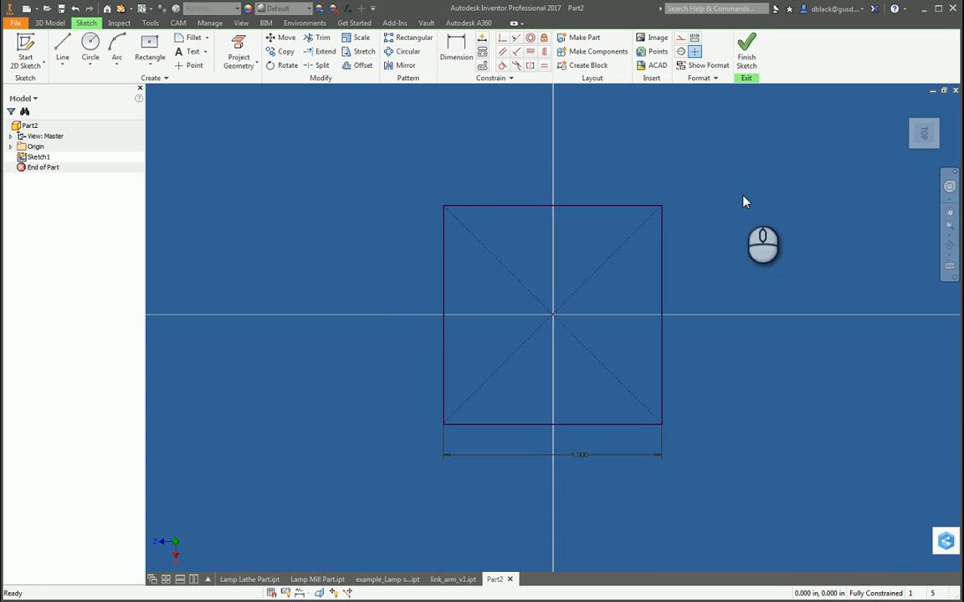
# Step: Extrude the square profile upward by .06 in as a thin solid plate
pyautogui.press('e')
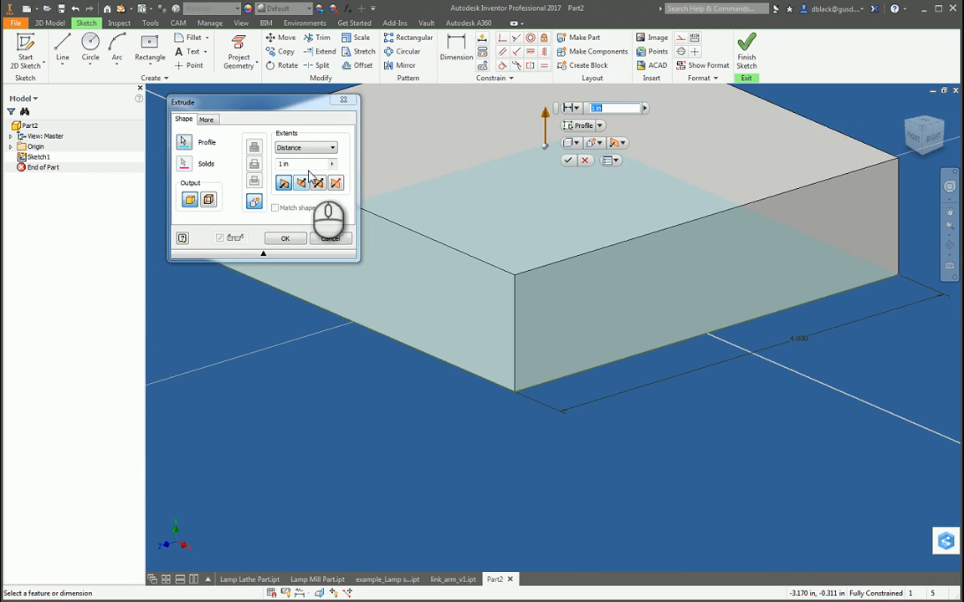
pyautogui.click(300, 166)
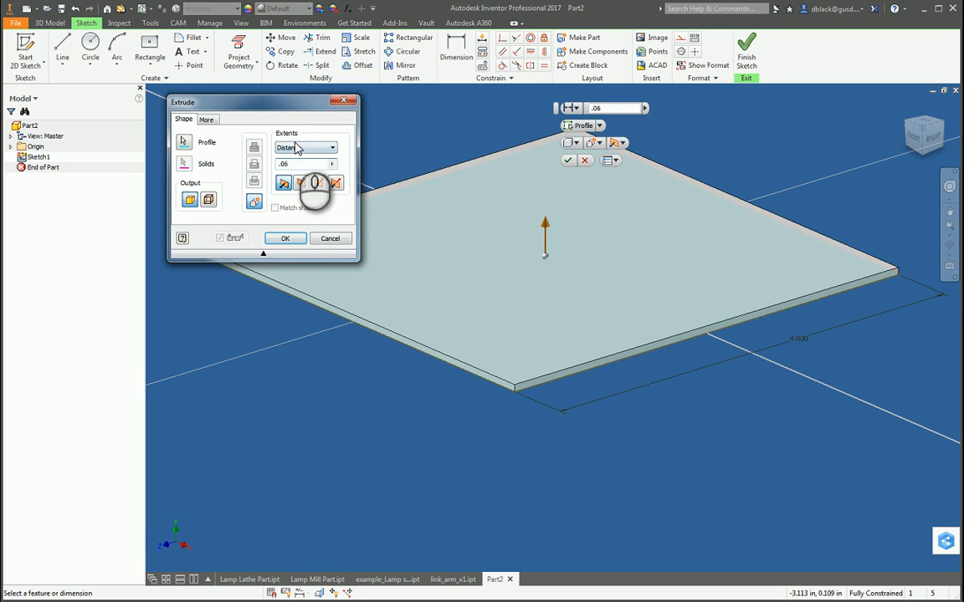
pyautogui.click(284, 238)
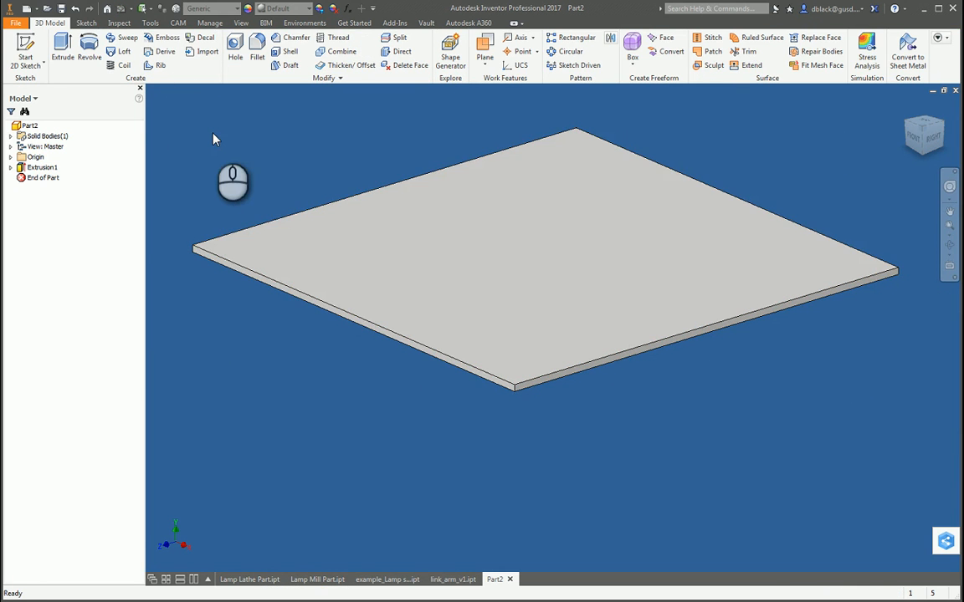
# Step: Start a 2D sketch on the plate's top face and project the face outline into it
pyautogui.click(26, 52)
pyautogui.click(458, 242)
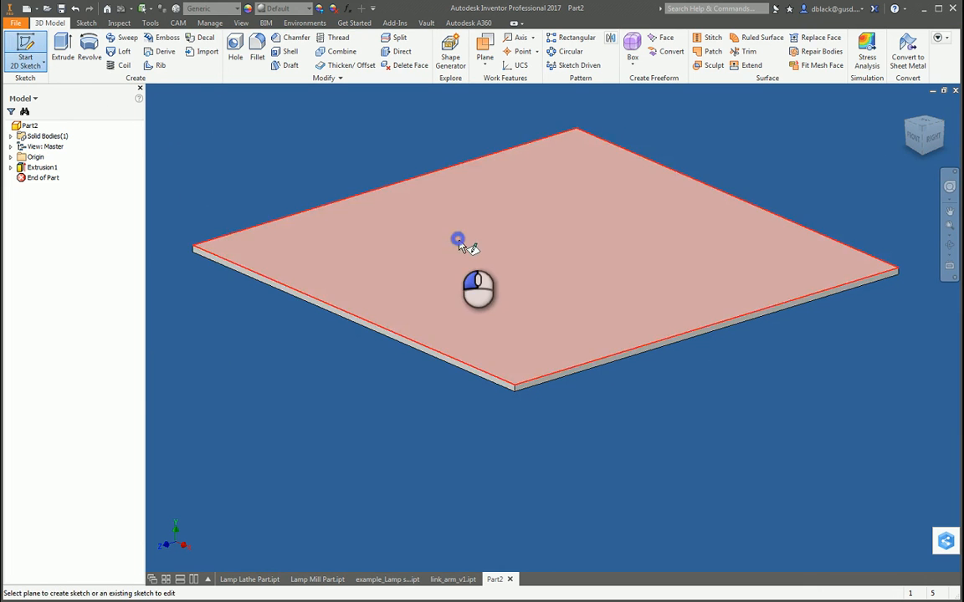
pyautogui.click(239, 54)
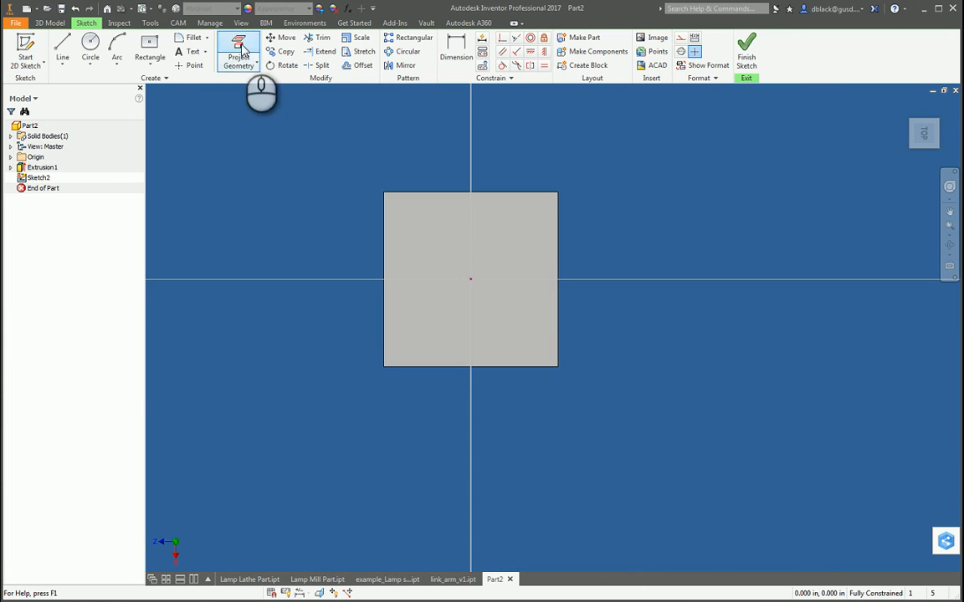
pyautogui.click(521, 285)
pyautogui.scroll(3, 297, 278)
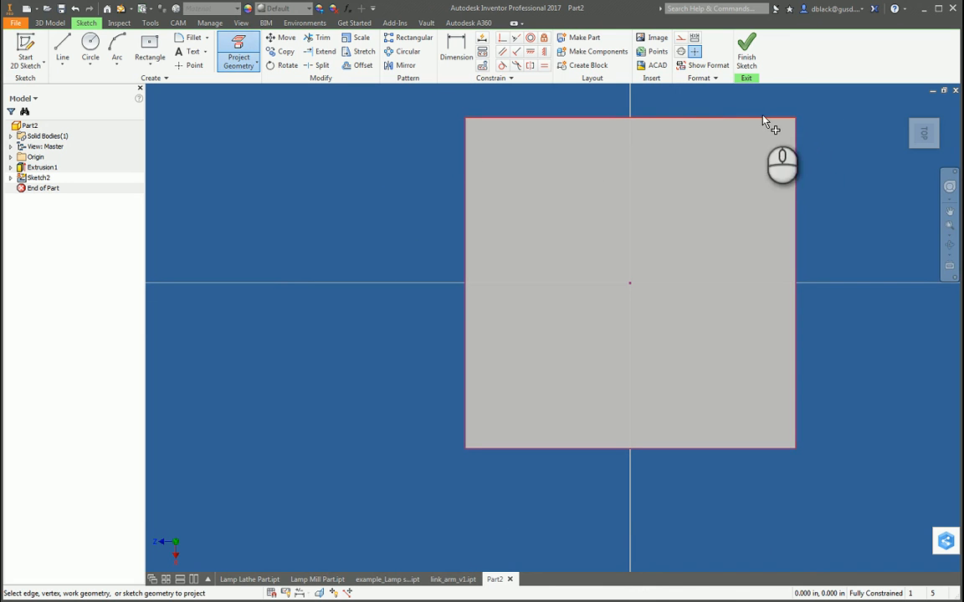
pyautogui.scroll(-3, 410, 285)
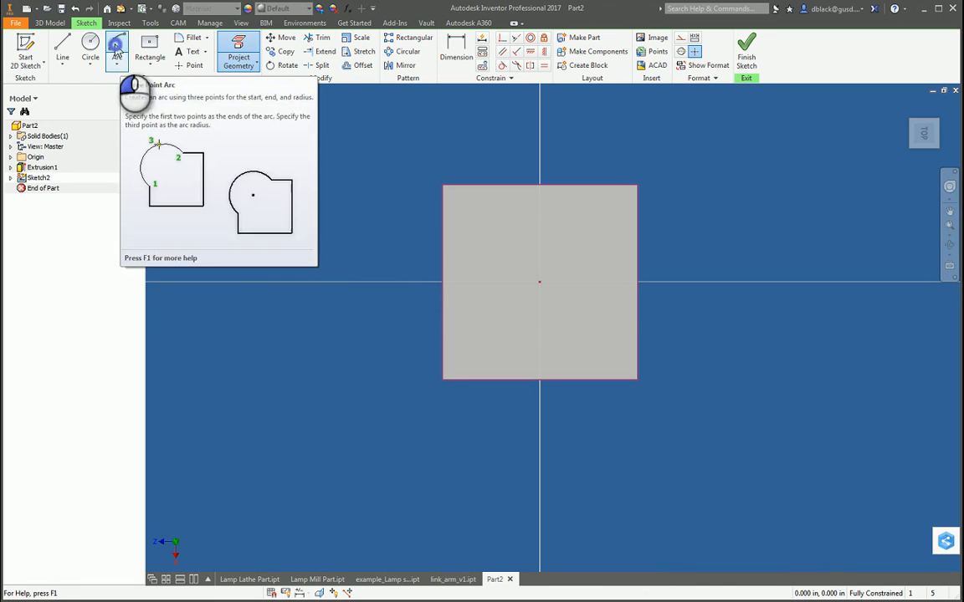
pyautogui.click(120, 69)
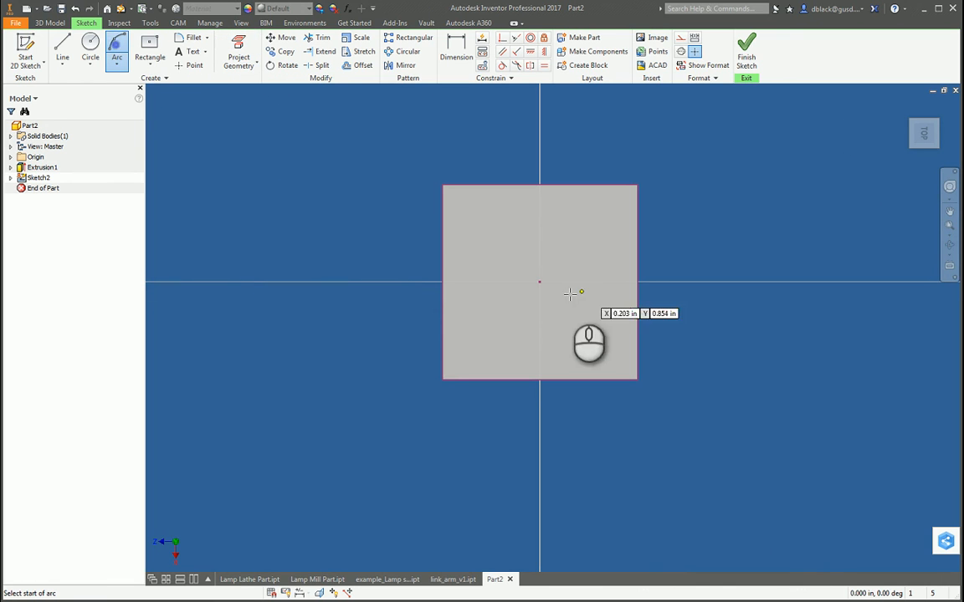
pyautogui.click(444, 214)
pyautogui.click(443, 360)
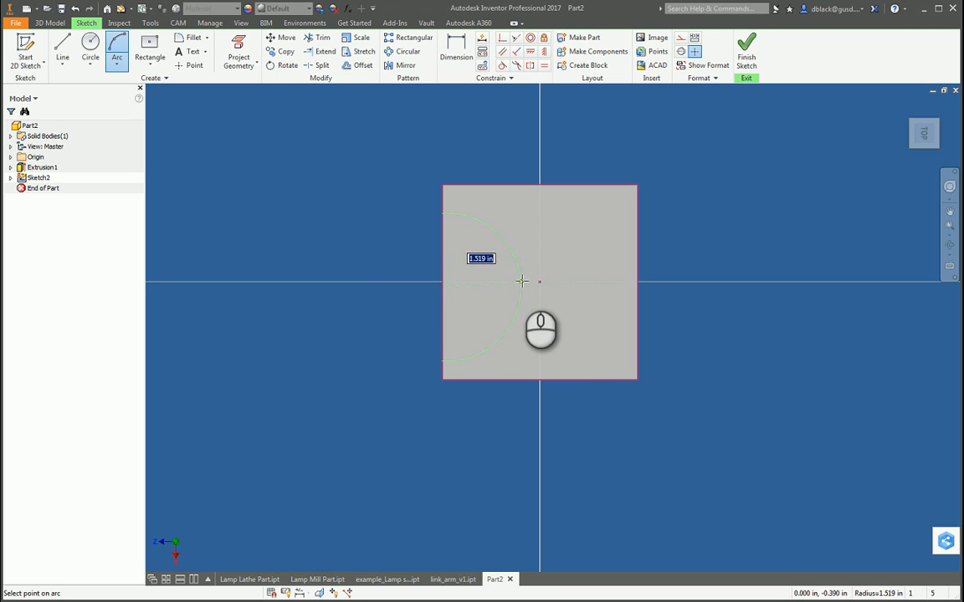
pyautogui.click(119, 66)
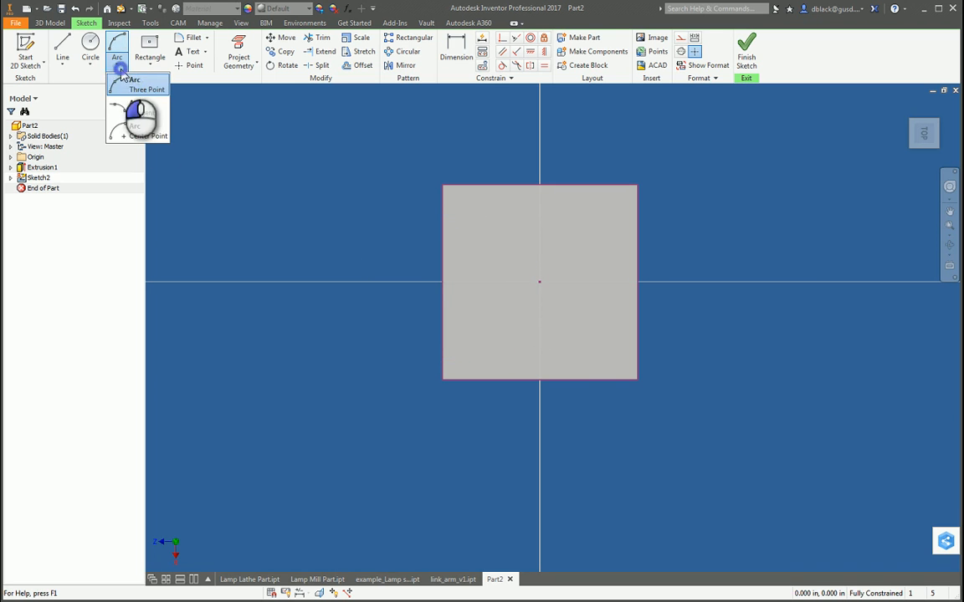
pyautogui.click(121, 69)
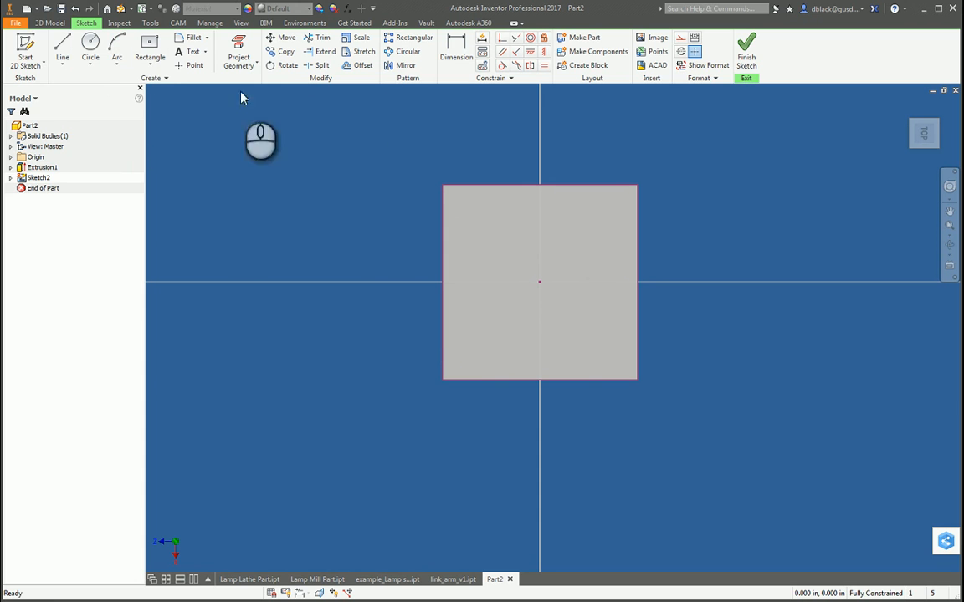
pyautogui.click(117, 68)
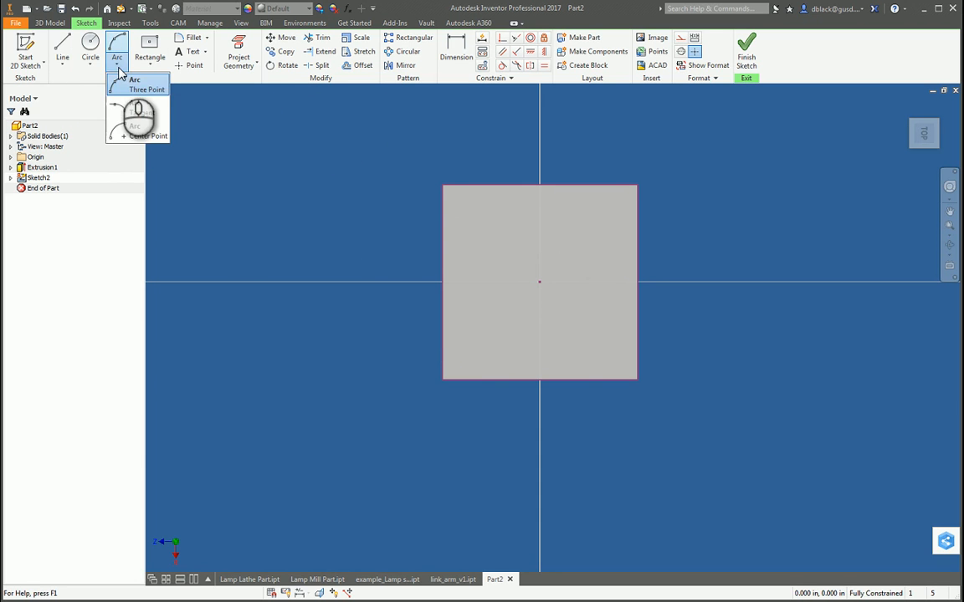
pyautogui.click(119, 69)
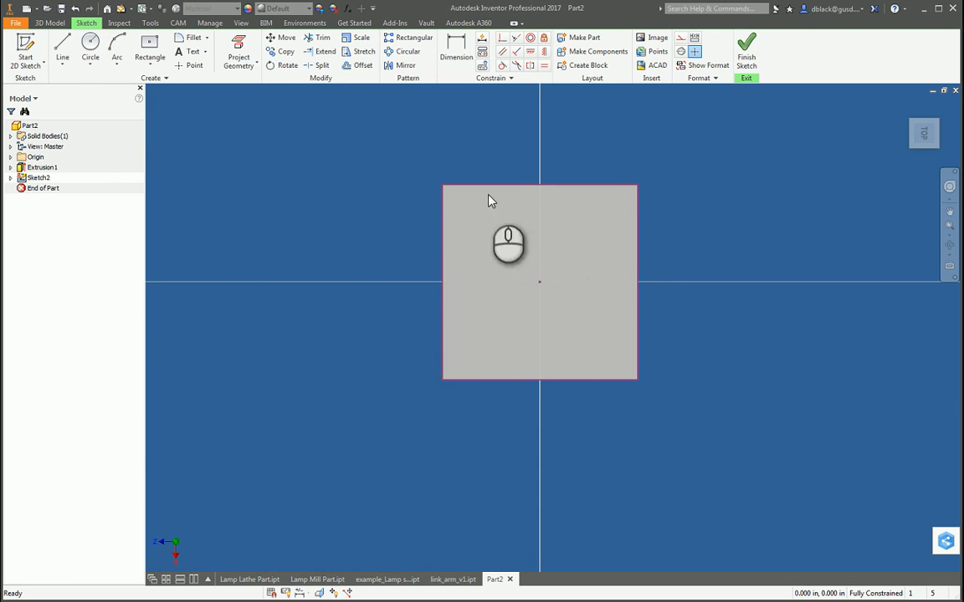
# Step: Sketch an open three-line tapered notch from the plate's left edge, reaching about 2.3 in inward and closed by a short vertical line
pyautogui.scroll(3, 606, 216)
pyautogui.scroll(-3, 527, 241)
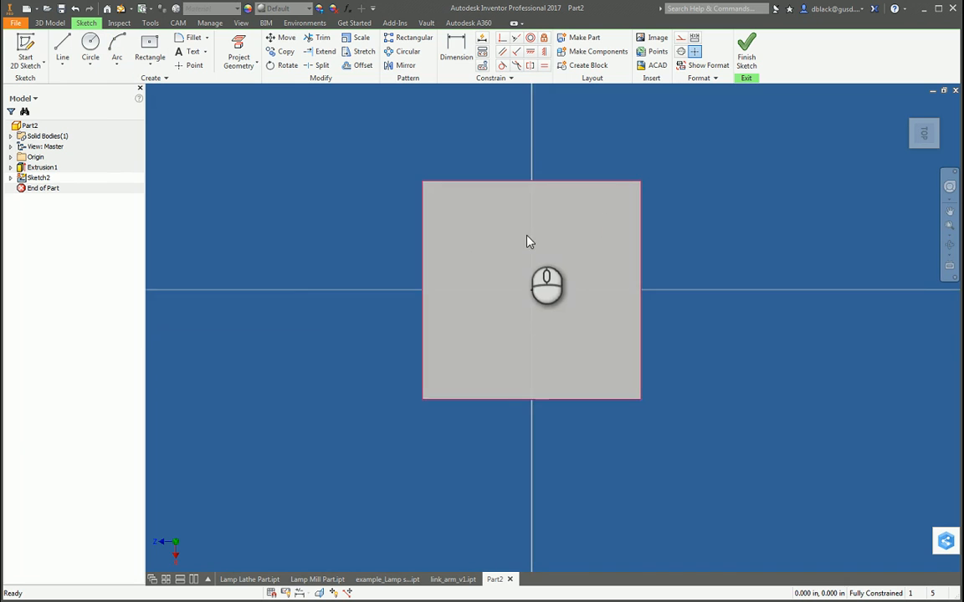
pyautogui.scroll(3, 520, 229)
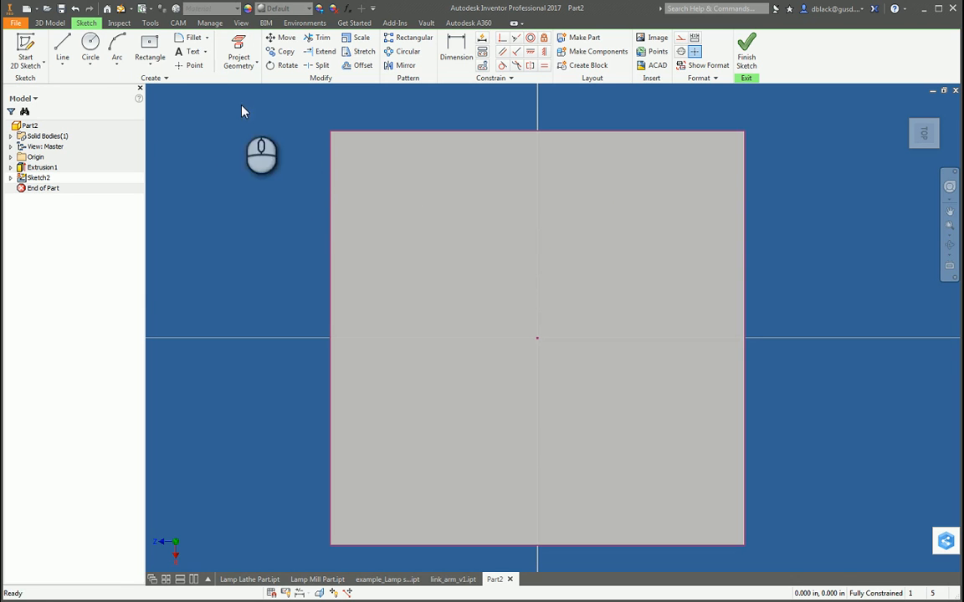
pyautogui.click(62, 46)
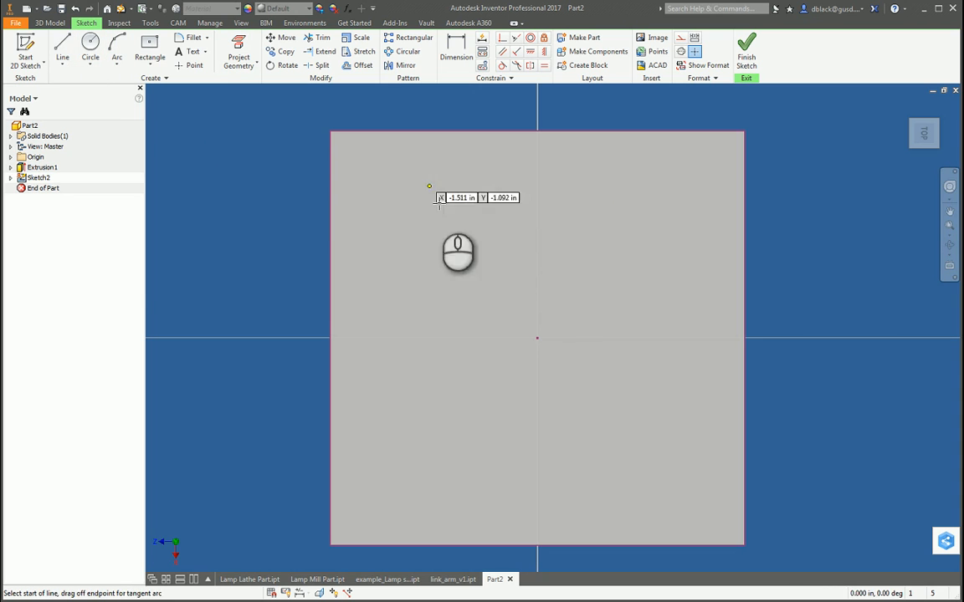
pyautogui.click(331, 178)
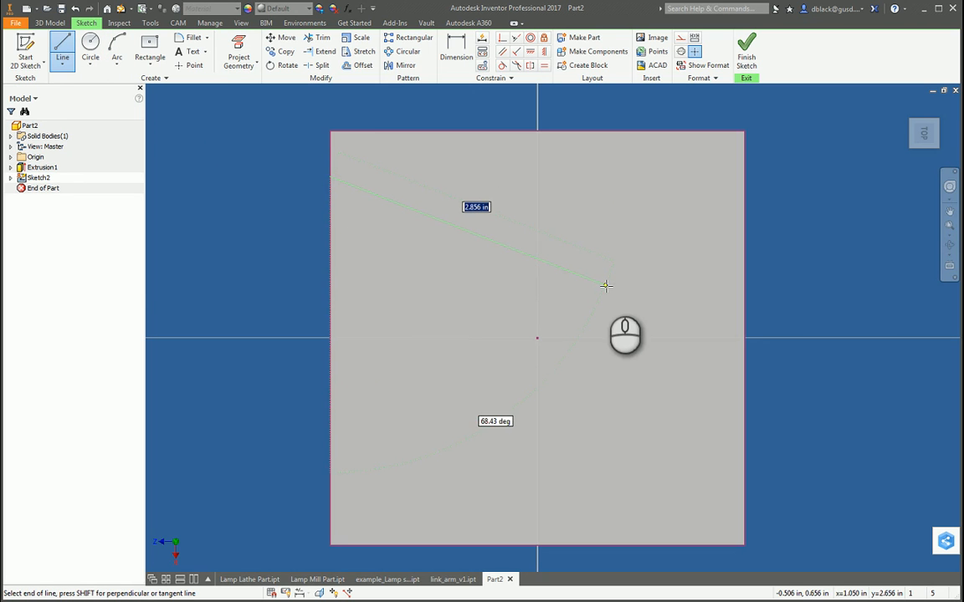
pyautogui.click(576, 273)
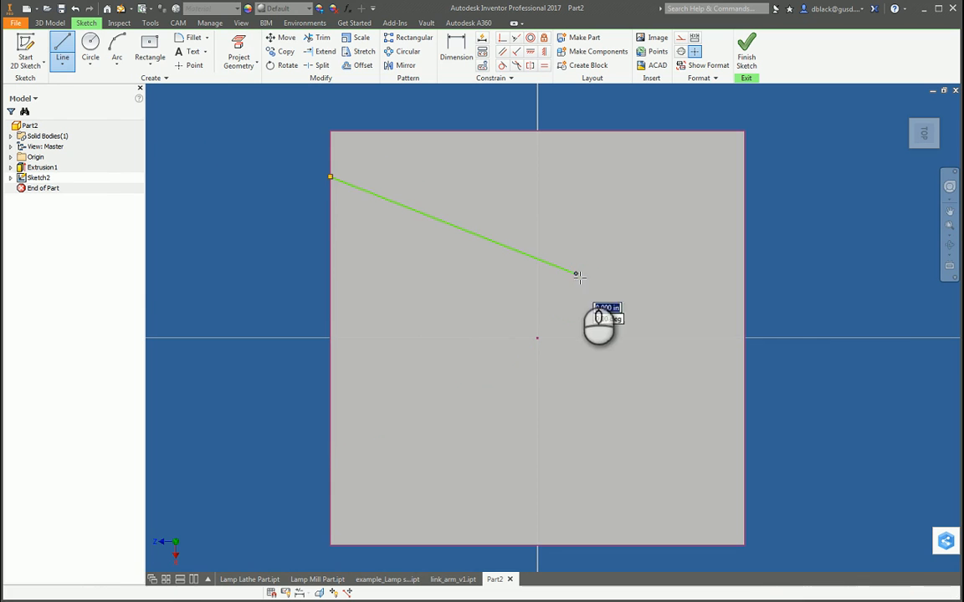
pyautogui.click(575, 428)
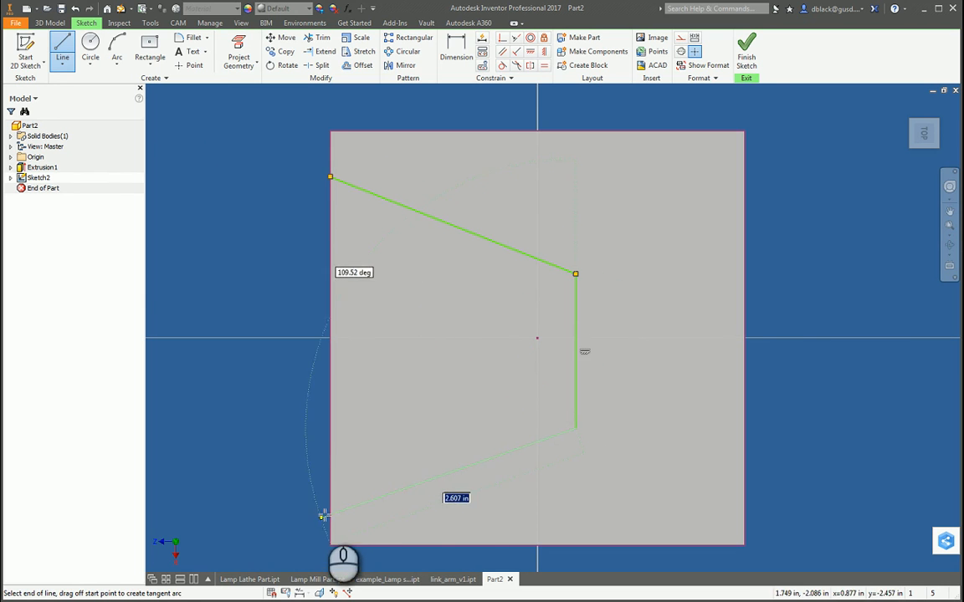
pyautogui.doubleClick(330, 507)
pyautogui.press('Escape')
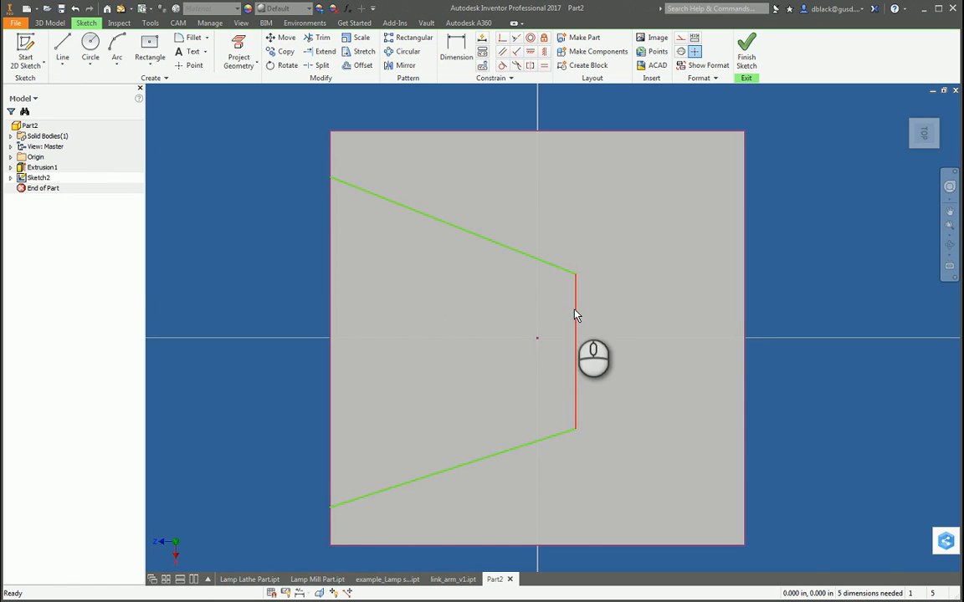
pyautogui.moveTo(575, 313)
pyautogui.mouseDown()
pyautogui.moveTo(585, 176)
pyautogui.moveTo(571, 295)
pyautogui.mouseUp()
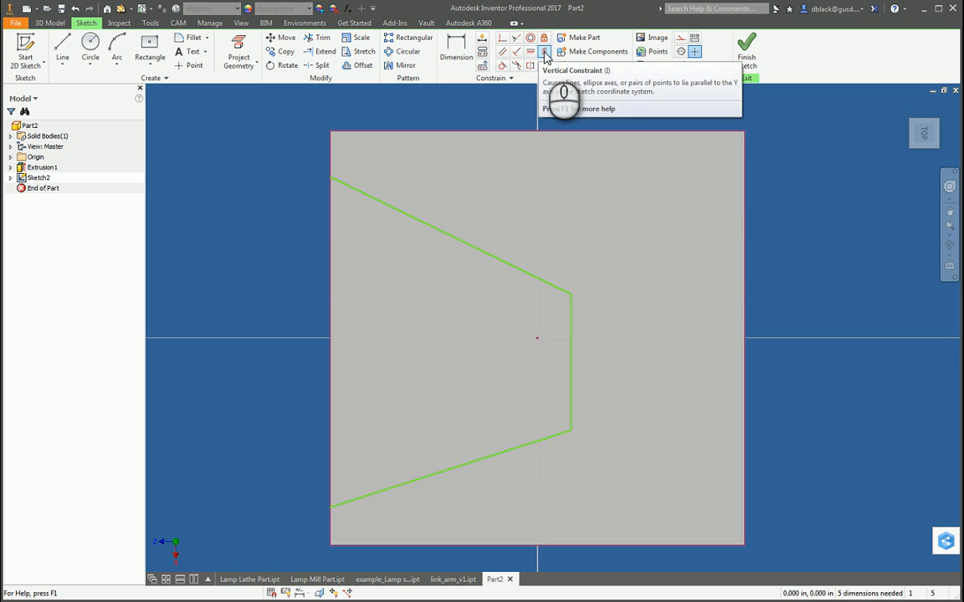
pyautogui.click(650, 336)
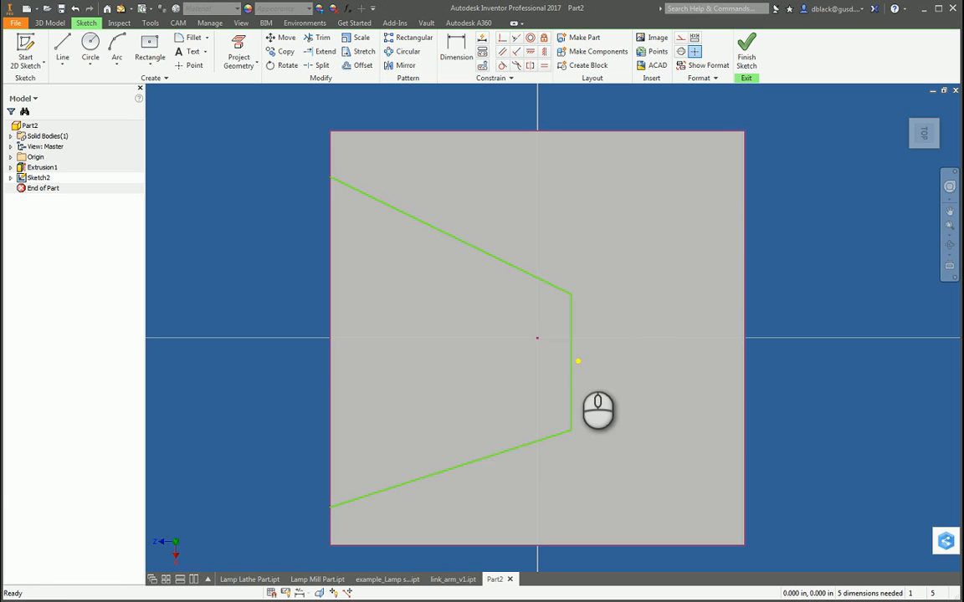
pyautogui.click(576, 360)
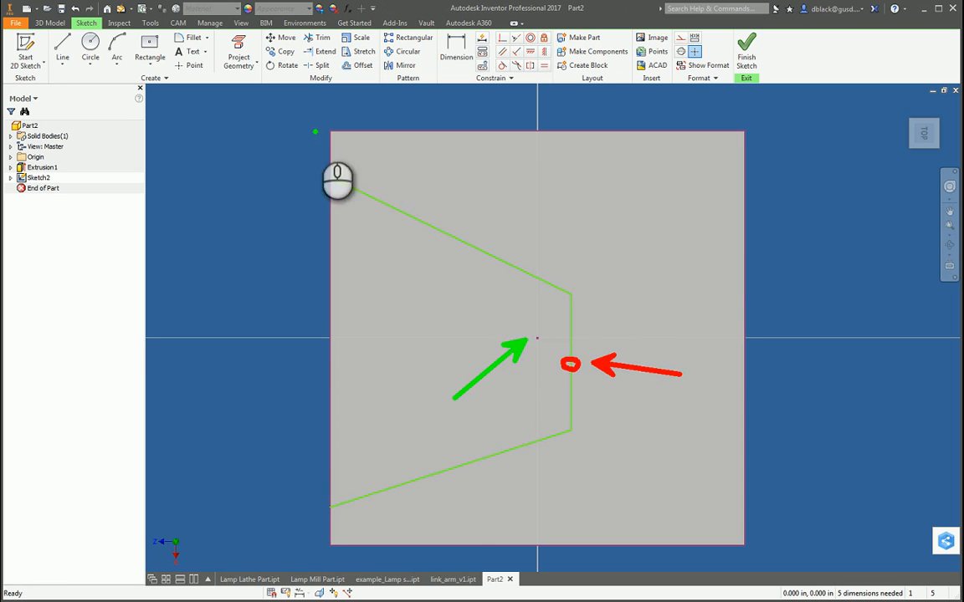
pyautogui.moveTo(321, 125)
pyautogui.keyDown('ctrl'); pyautogui.mouseDown()
pyautogui.moveTo(646, 408)
pyautogui.moveTo(749, 547)
pyautogui.mouseUp(); pyautogui.keyUp('ctrl')
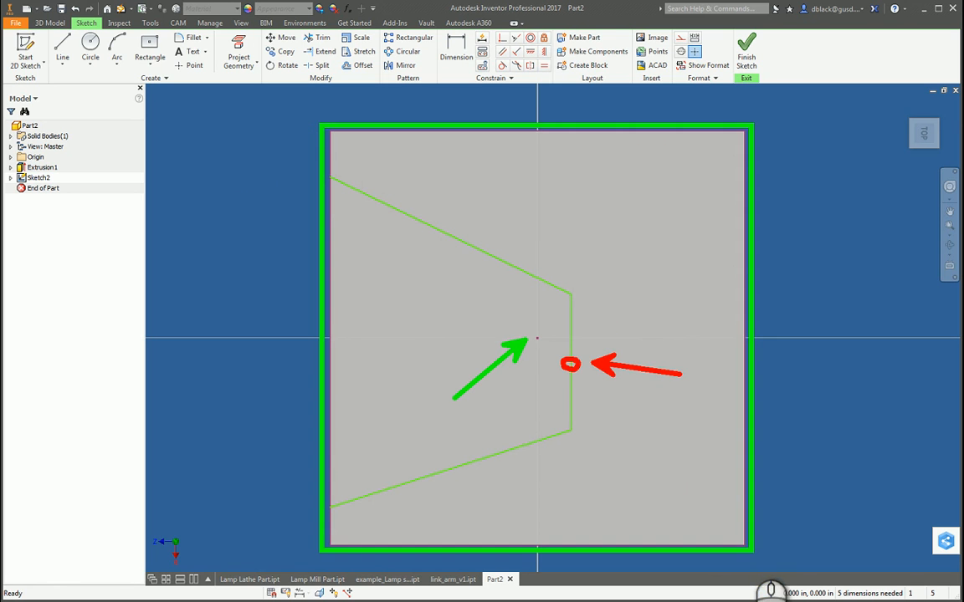
pyautogui.press('Escape')
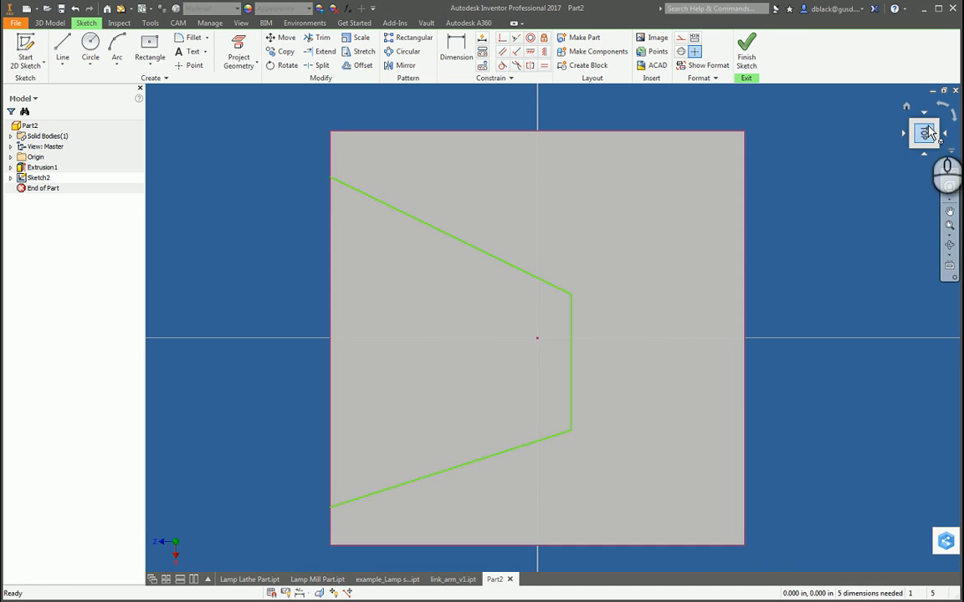
# Step: Apply a Vertical constraint between the plate's centre point and the midpoint of the notch's short inner line
pyautogui.click(544, 53)
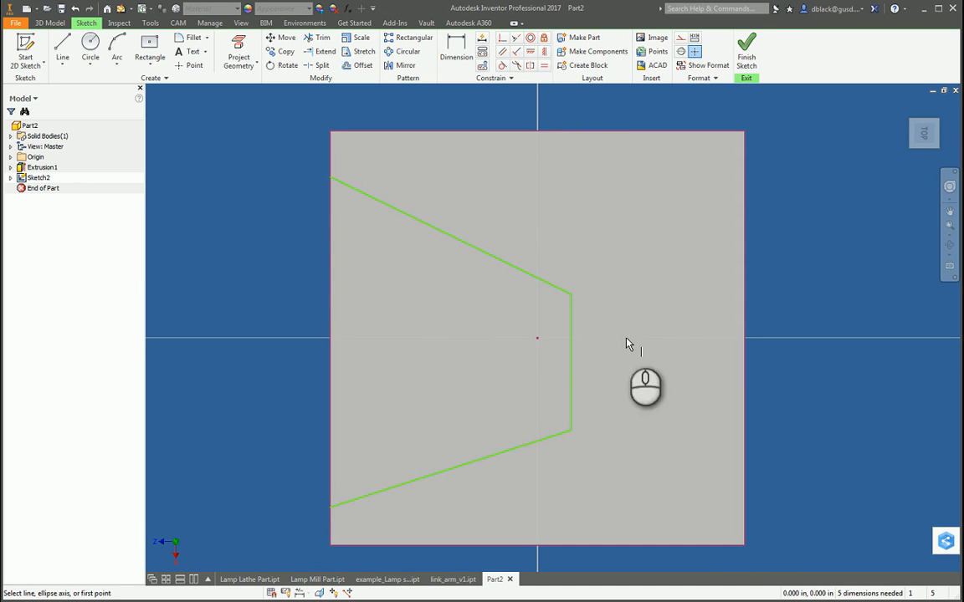
pyautogui.click(537, 339)
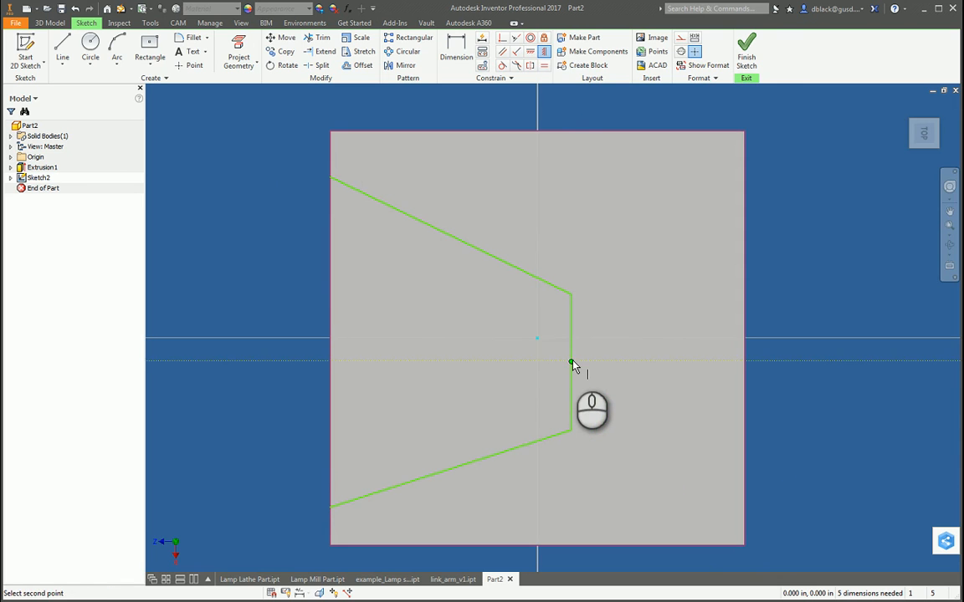
pyautogui.press('Escape')
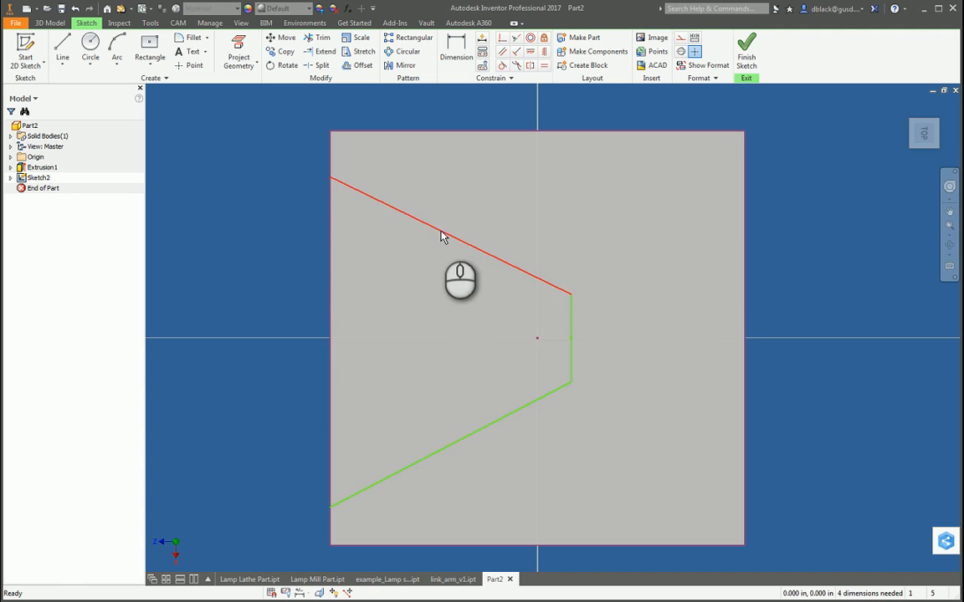
# Step: Apply an Equal constraint between the notch's upper and lower slanted lines
pyautogui.click(544, 65)
pyautogui.click(421, 221)
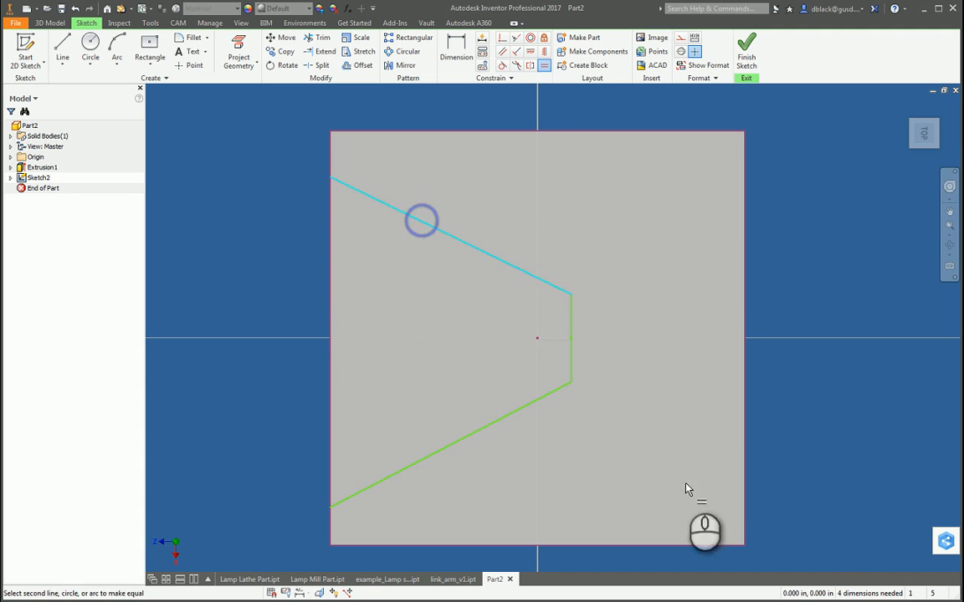
pyautogui.click(520, 410)
pyautogui.press('Escape')
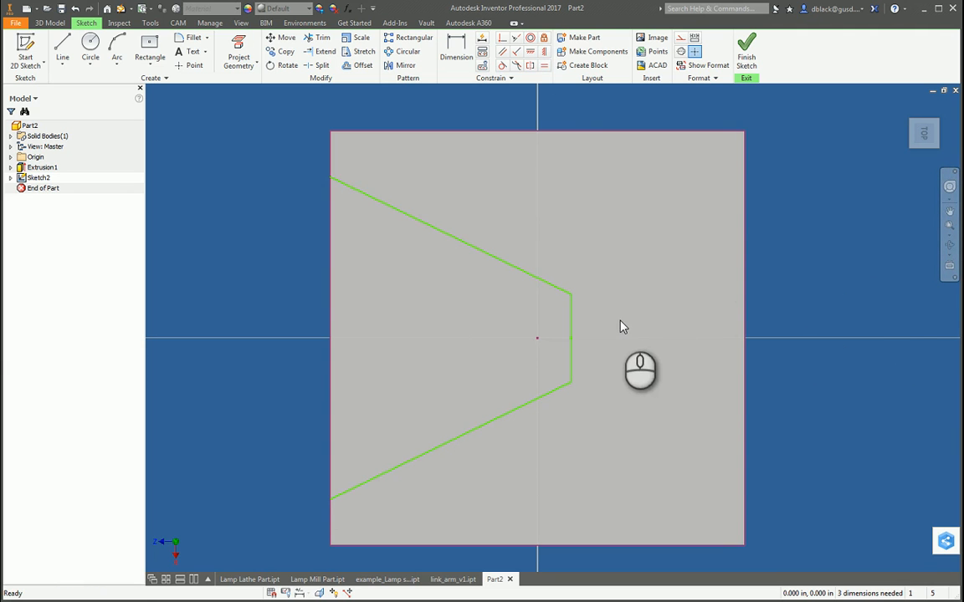
# Step: Dimension the distance from the plate's left edge to the notch's short inner line to 2.5 in
pyautogui.press('d')
pyautogui.click(332, 339)
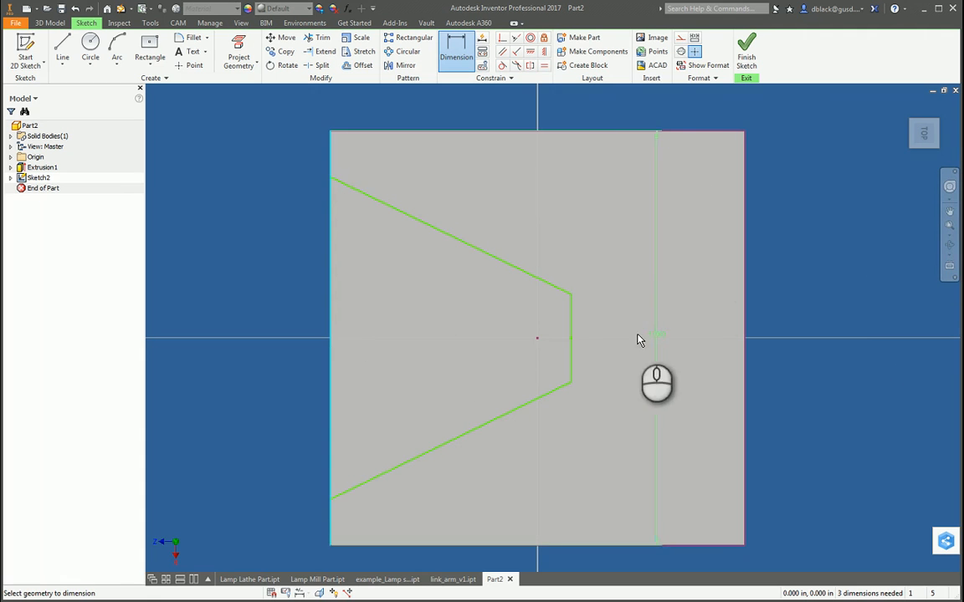
pyautogui.click(570, 329)
pyautogui.click(430, 327)
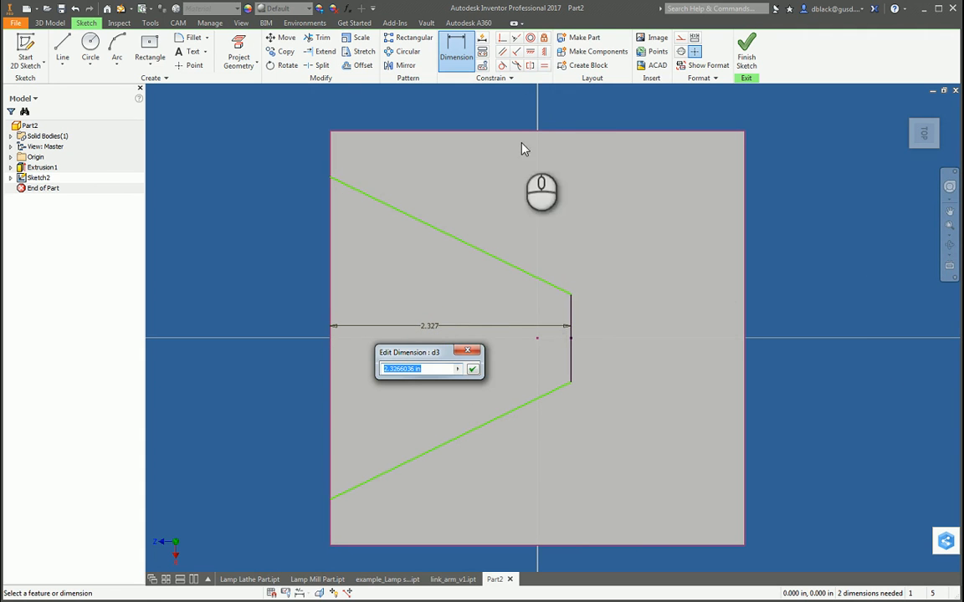
pyautogui.write('2.5')
pyautogui.press('Return')
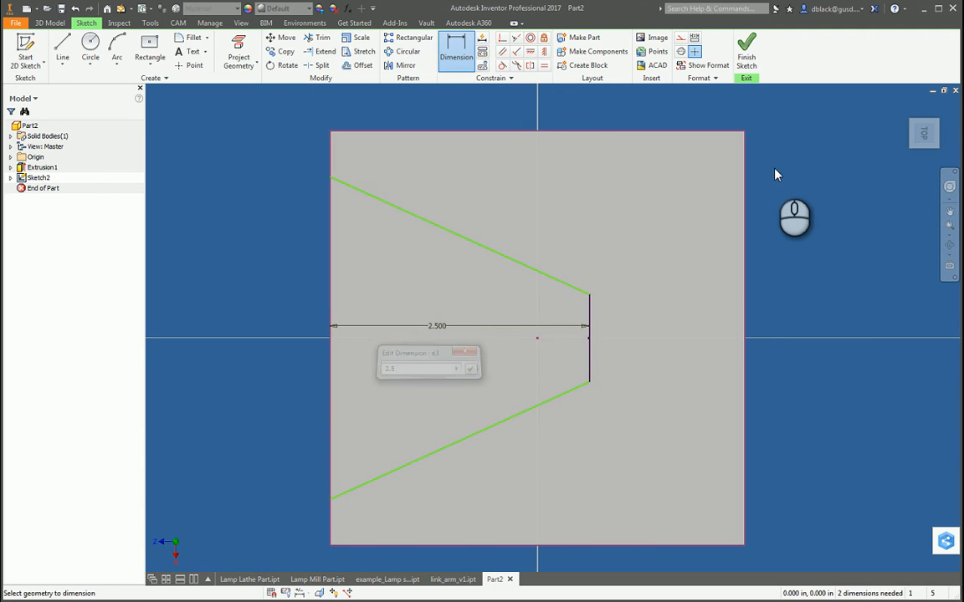
# Step: Dimension the length of the notch's short inner line to 1.5 in
pyautogui.click(589, 359)
pyautogui.click(609, 355)
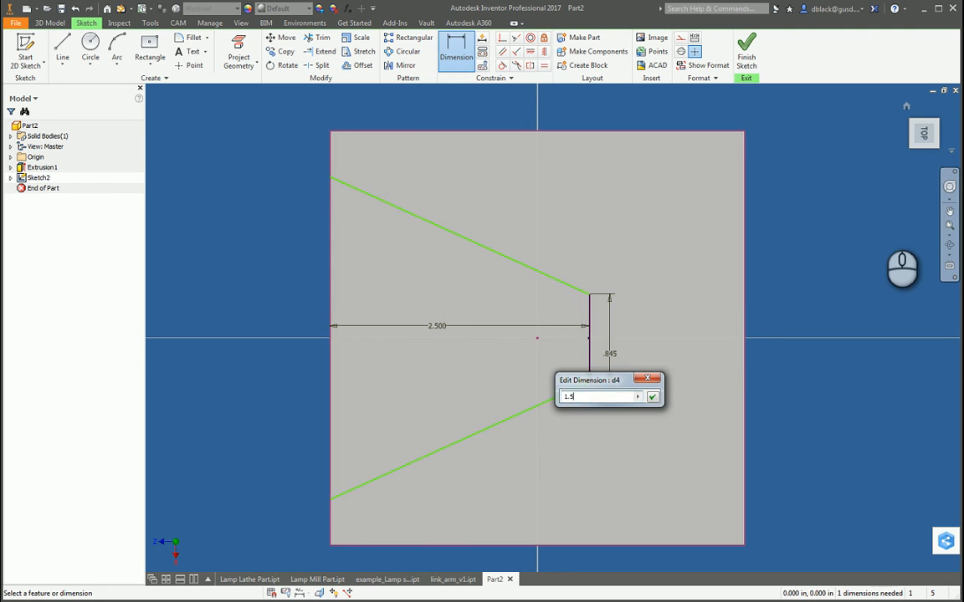
pyautogui.write('1.5')
pyautogui.press('Return')
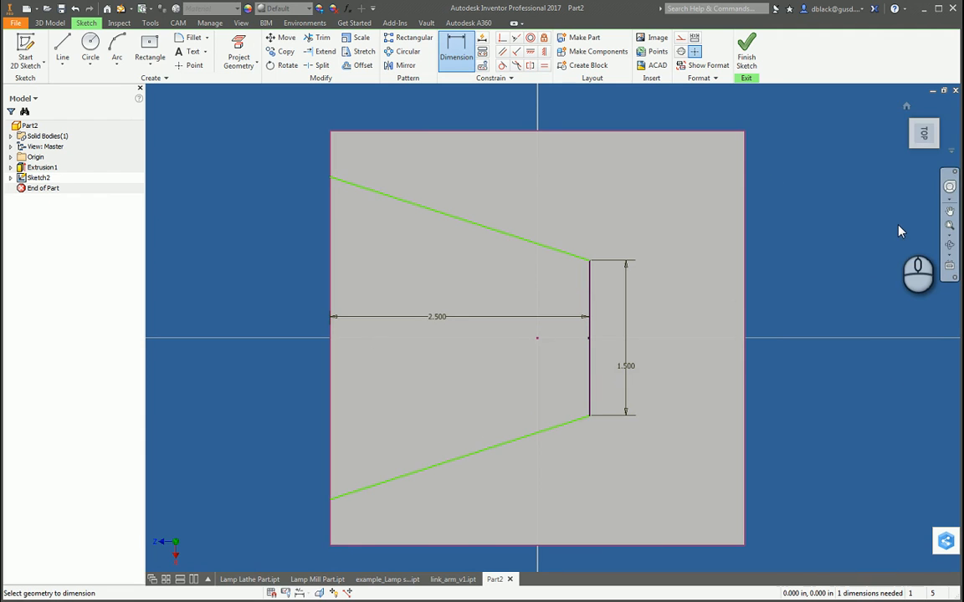
pyautogui.doubleClick(431, 317)
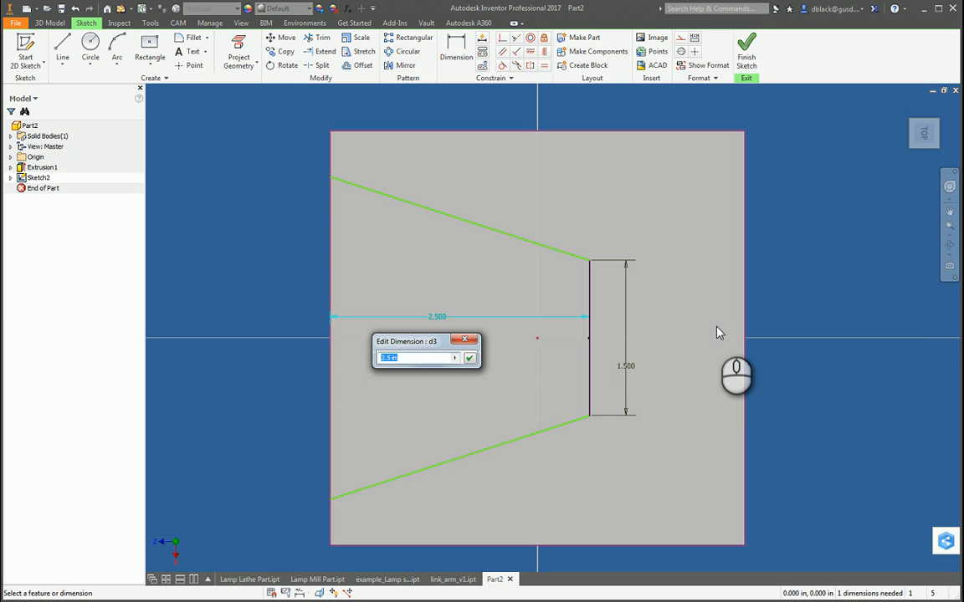
pyautogui.press('Escape')
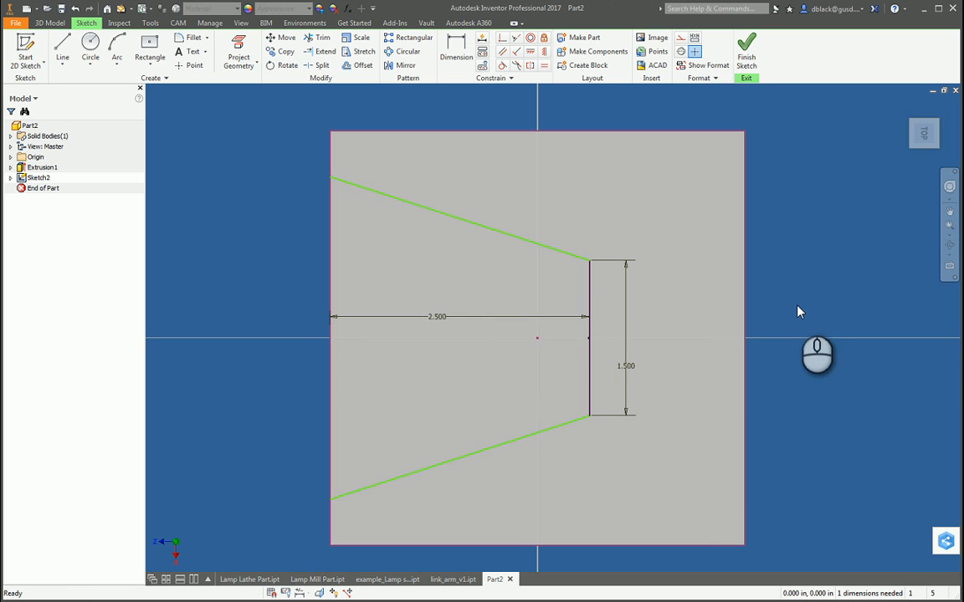
# Step: Extrude the notch profile as a .06 in deep cut through the plate
pyautogui.press('e')
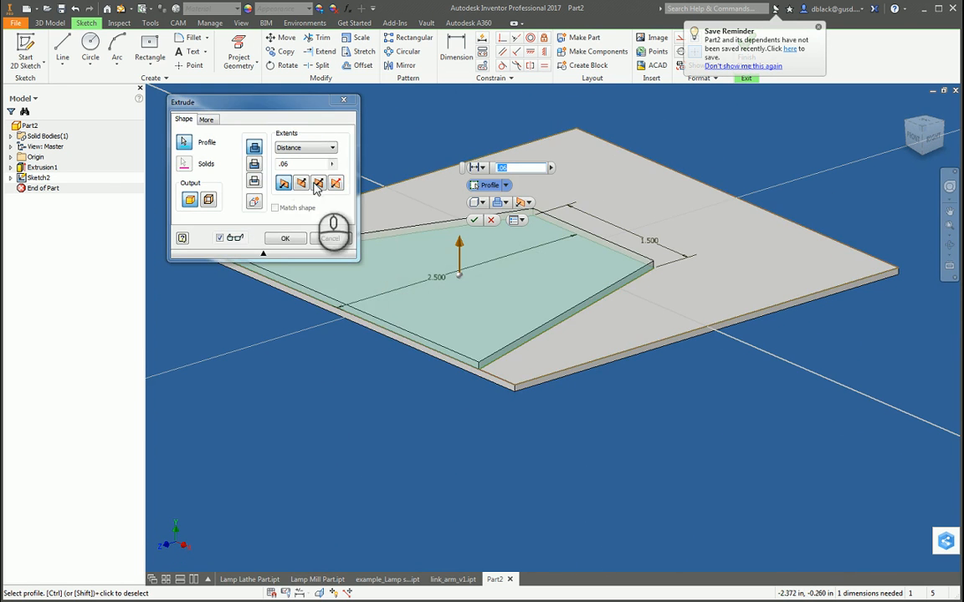
pyautogui.click(255, 165)
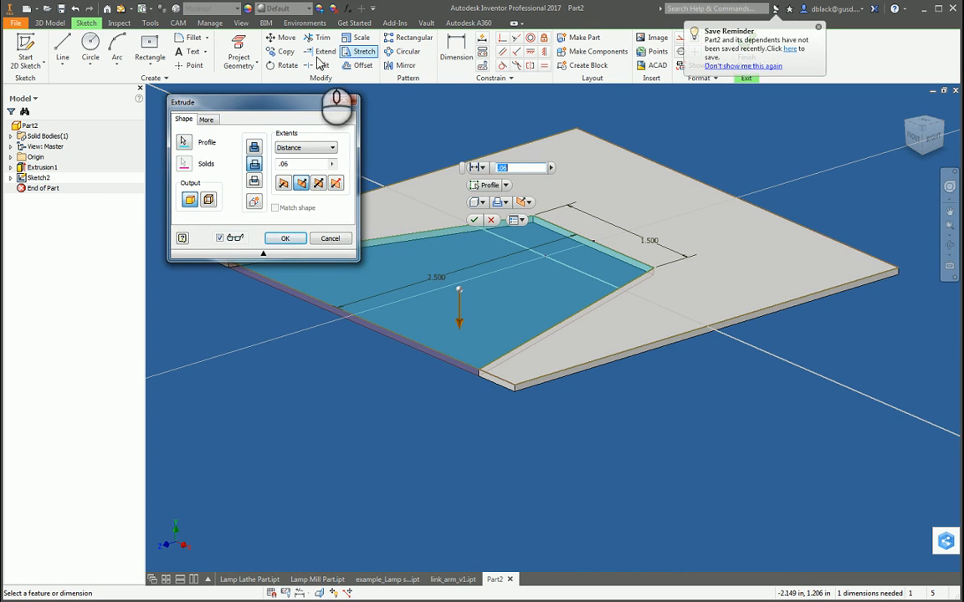
pyautogui.click(276, 239)
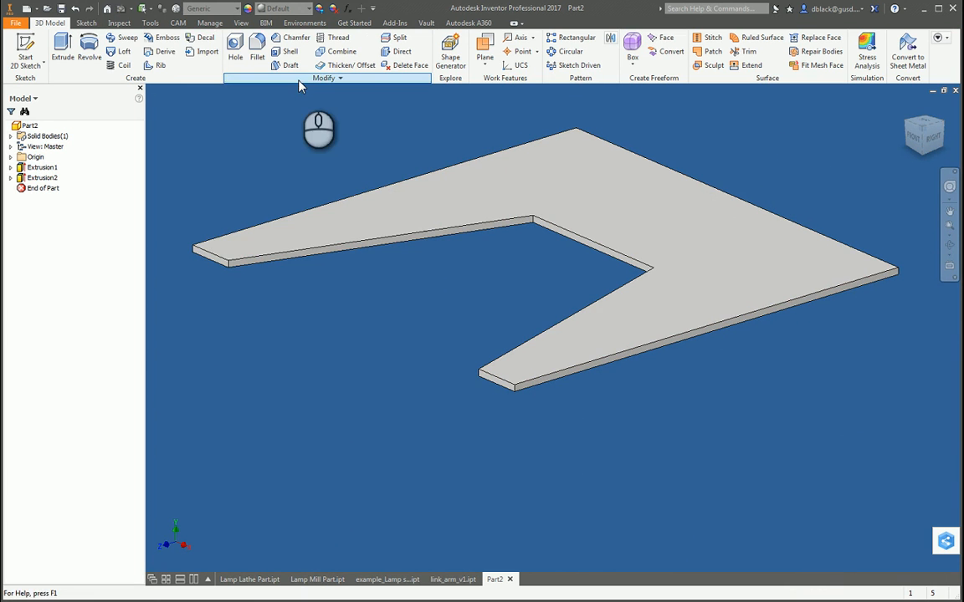
# Step: Start a constant-radius edge fillet and select the two inner corner edges of the notch
pyautogui.click(236, 48)
pyautogui.click(257, 48)
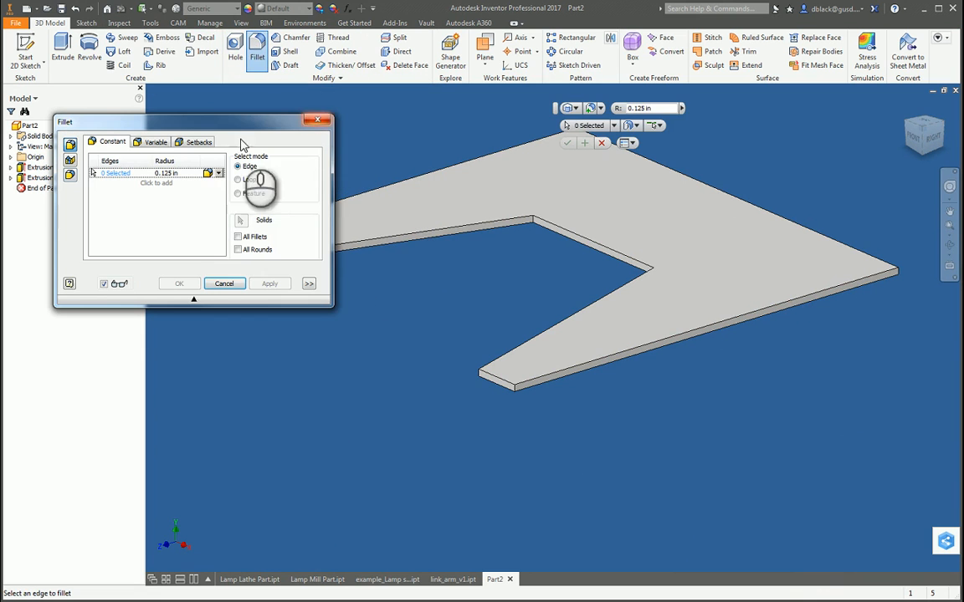
pyautogui.scroll(-1, 579, 232)
pyautogui.scroll(4, 574, 219)
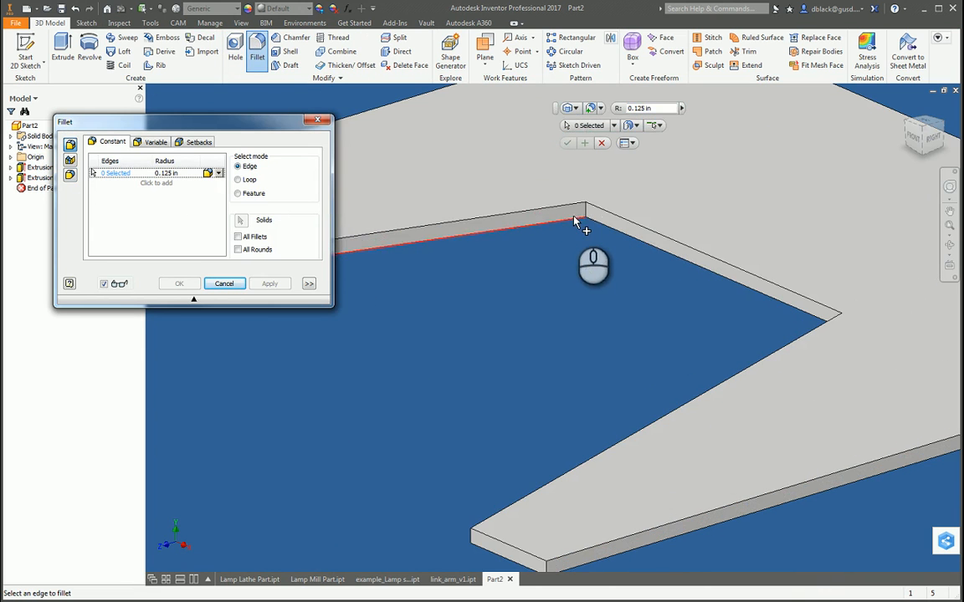
pyautogui.click(582, 211)
pyautogui.scroll(-1, 843, 327)
pyautogui.scroll(1, 841, 324)
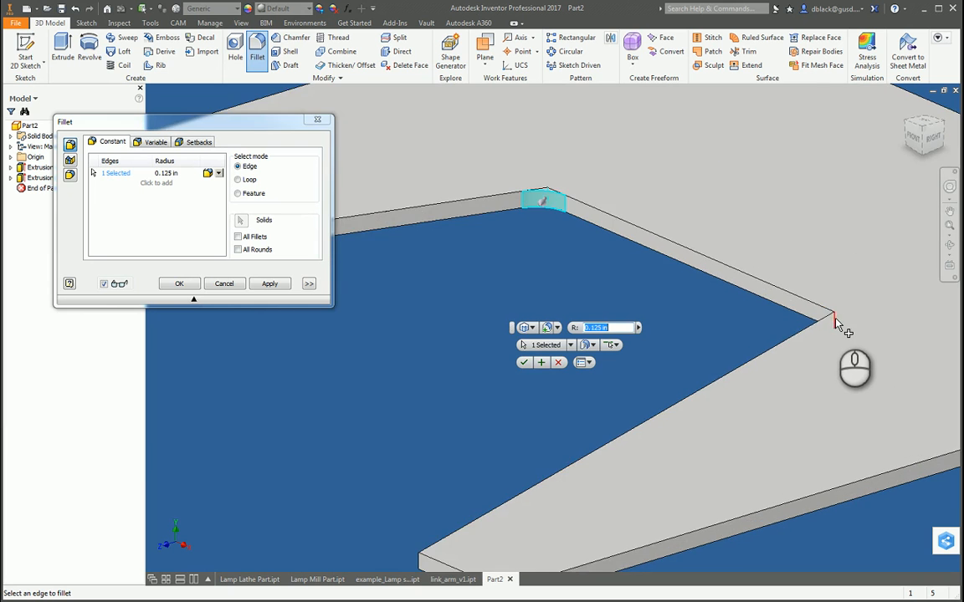
pyautogui.click(832, 318)
pyautogui.scroll(-2, 782, 280)
pyautogui.scroll(2, 695, 381)
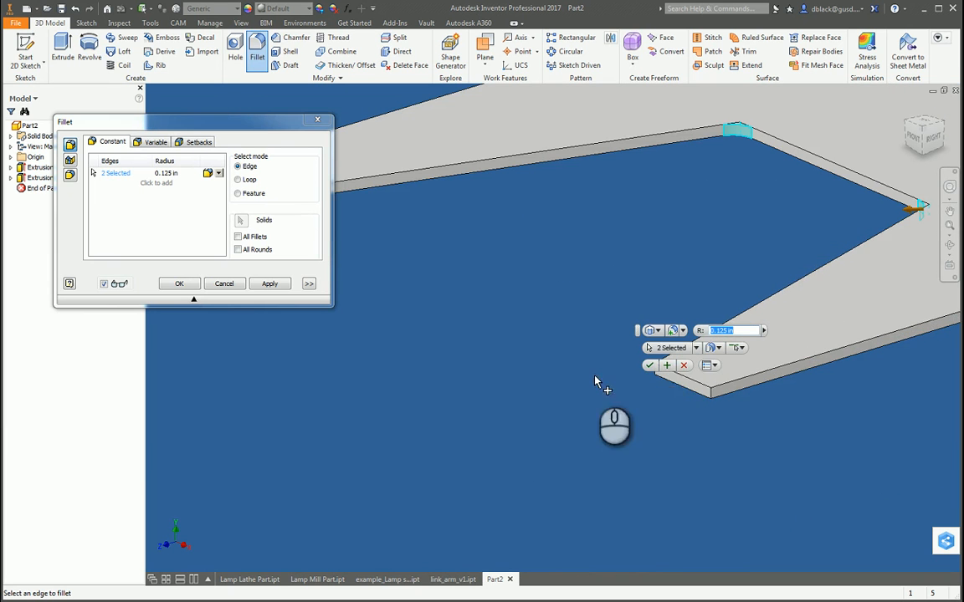
# Step: Add the four corner edges at the tips of the plate's two arms to the fillet selection
pyautogui.scroll(-3, 605, 216)
pyautogui.scroll(3, 604, 218)
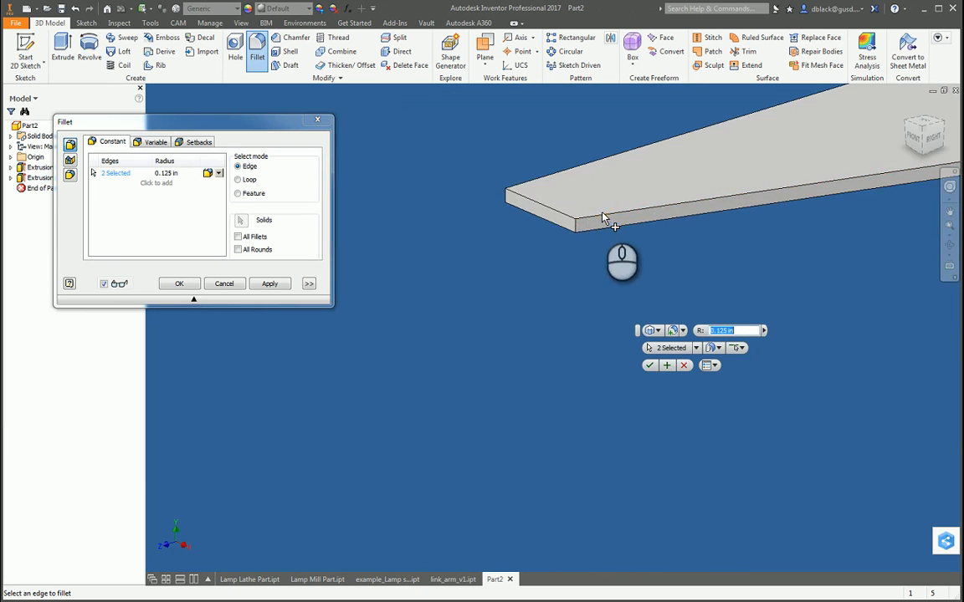
pyautogui.click(578, 227)
pyautogui.scroll(-3, 519, 242)
pyautogui.scroll(3, 519, 242)
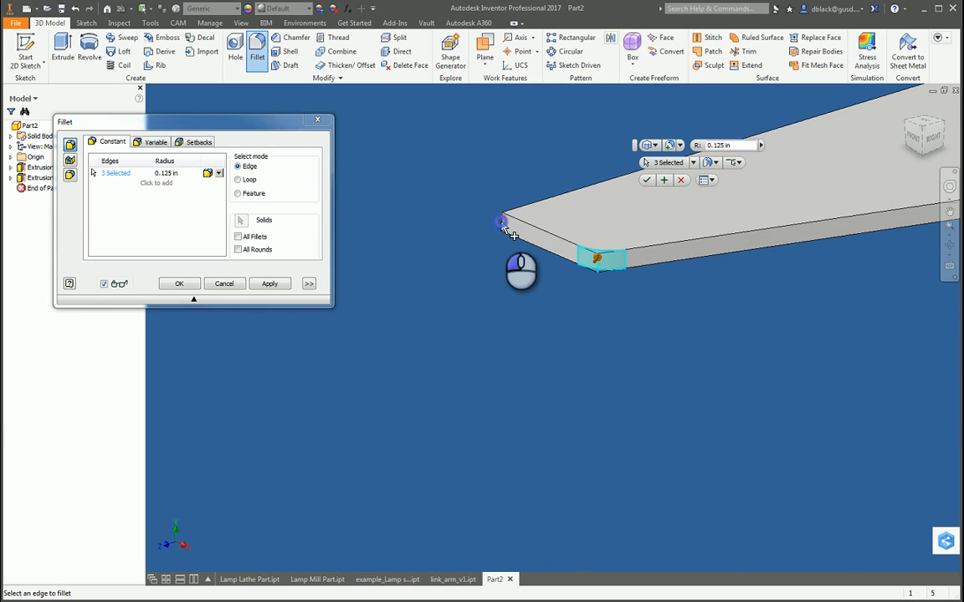
pyautogui.click(503, 224)
pyautogui.scroll(-3, 458, 253)
pyautogui.scroll(3, 751, 374)
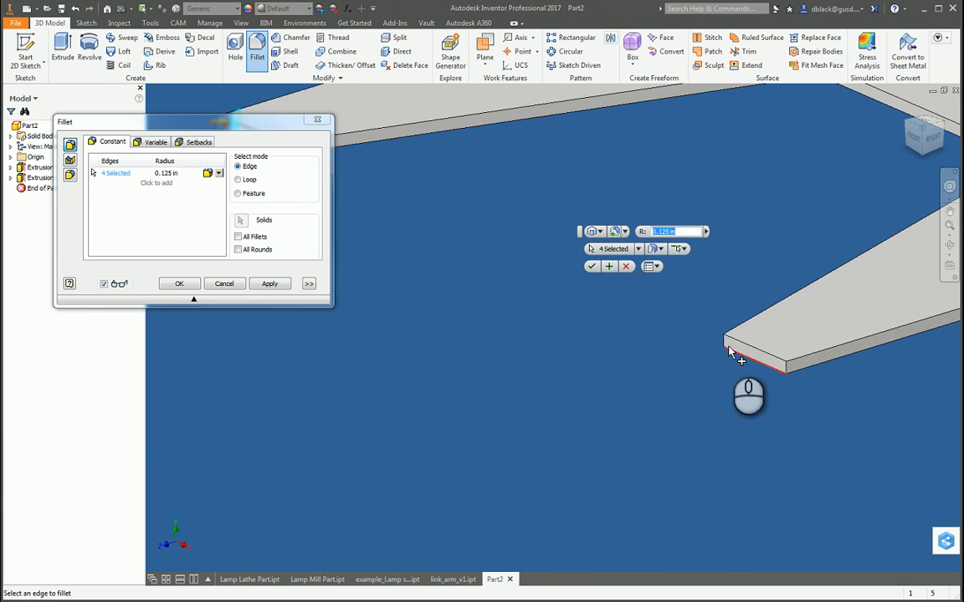
pyautogui.click(725, 345)
pyautogui.click(786, 370)
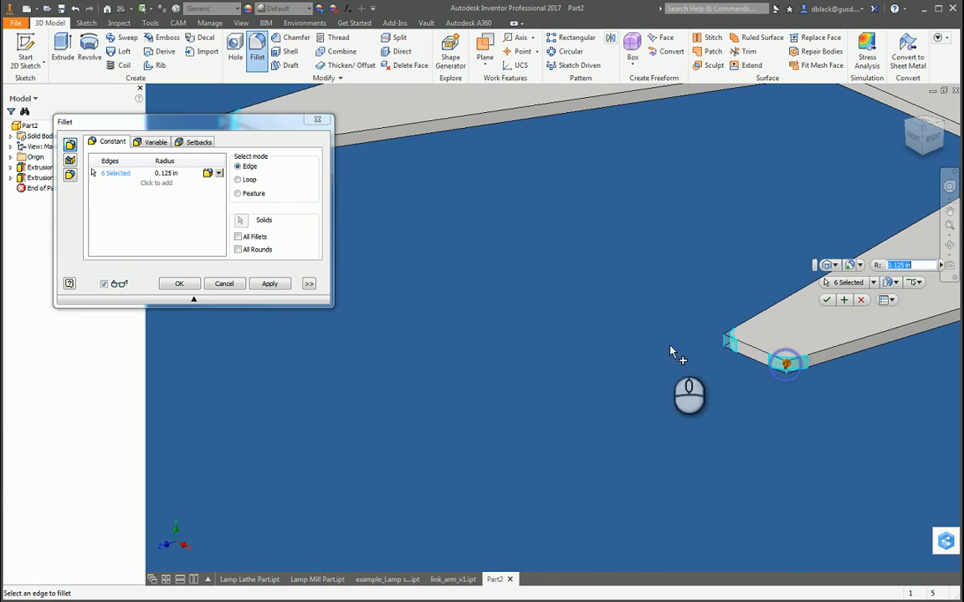
# Step: Add the plate's two outer corner edges opposite the notch opening and apply the 0.125 in fillet to all selected edges
pyautogui.scroll(-5, 660, 350)
pyautogui.scroll(3, 688, 301)
pyautogui.scroll(3, 711, 326)
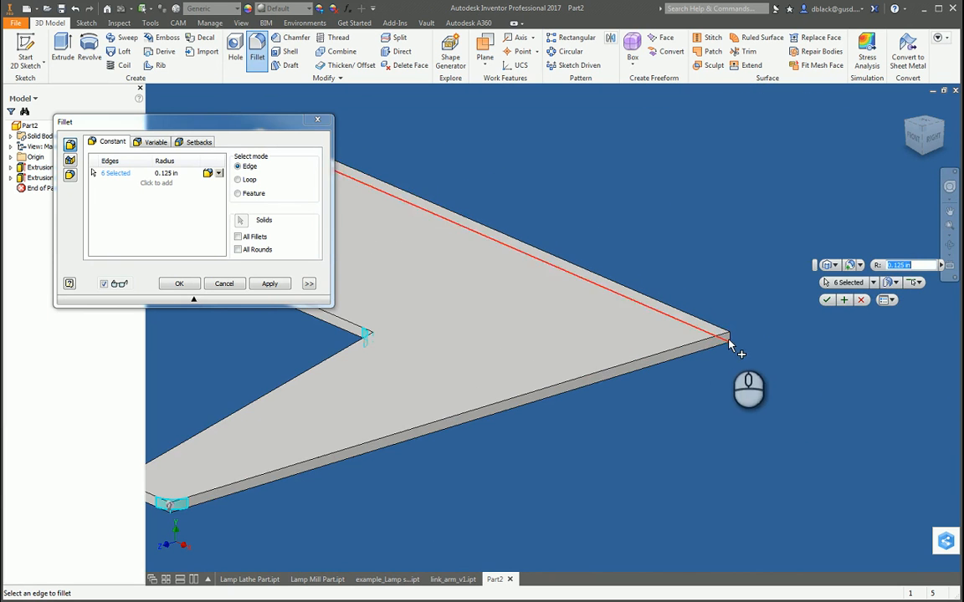
pyautogui.click(729, 340)
pyautogui.scroll(-3, 703, 301)
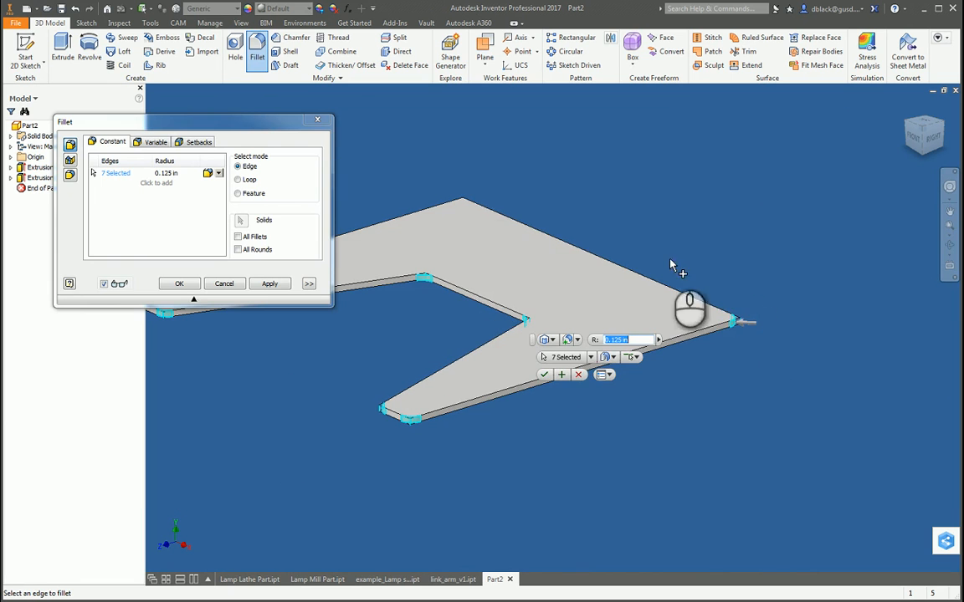
pyautogui.click(465, 204)
pyautogui.scroll(-3, 818, 256)
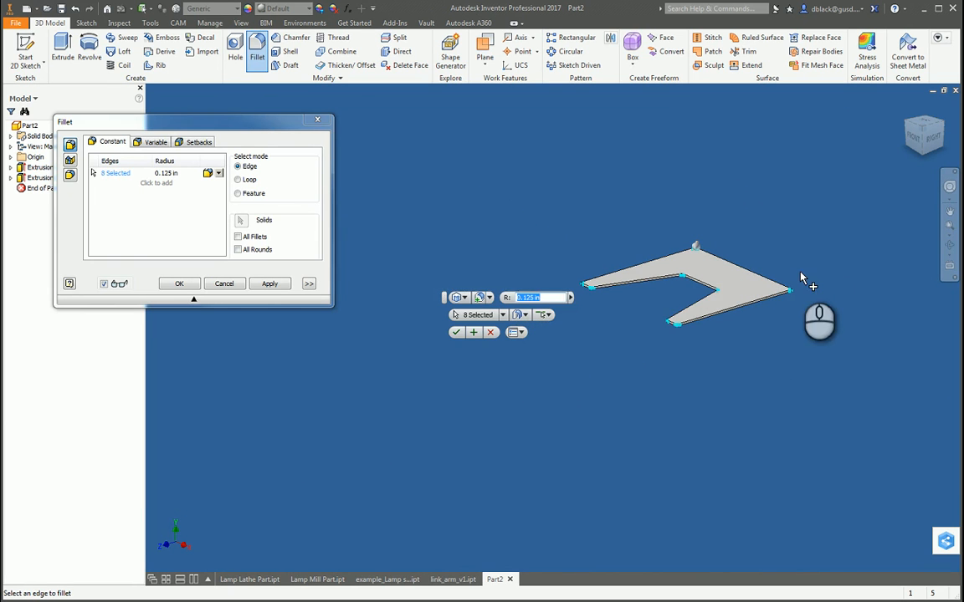
pyautogui.click(274, 285)
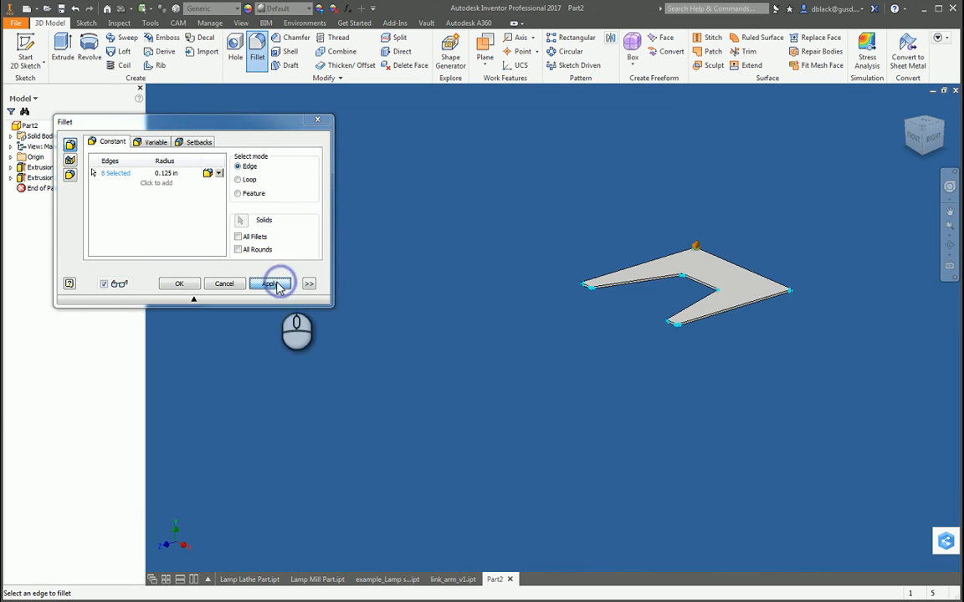
pyautogui.click(317, 121)
pyautogui.scroll(3, 698, 286)
pyautogui.click(771, 193)
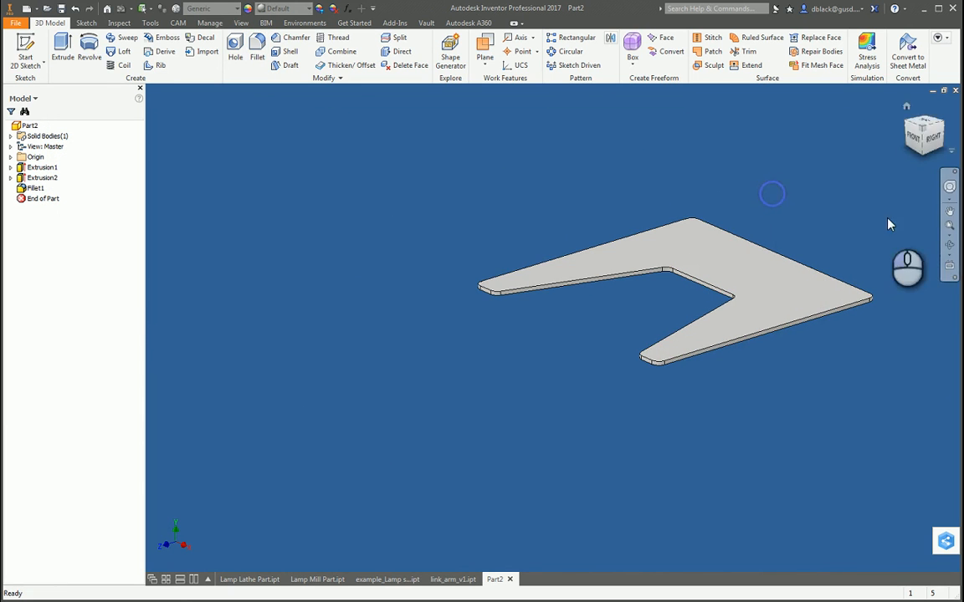
# Step: Measure the length of the short straight edge between the fillets at the front arm's tip
pyautogui.click(949, 246)
pyautogui.moveTo(541, 396); pyautogui.dragTo(465, 369)
pyautogui.scroll(-3, 553, 284)
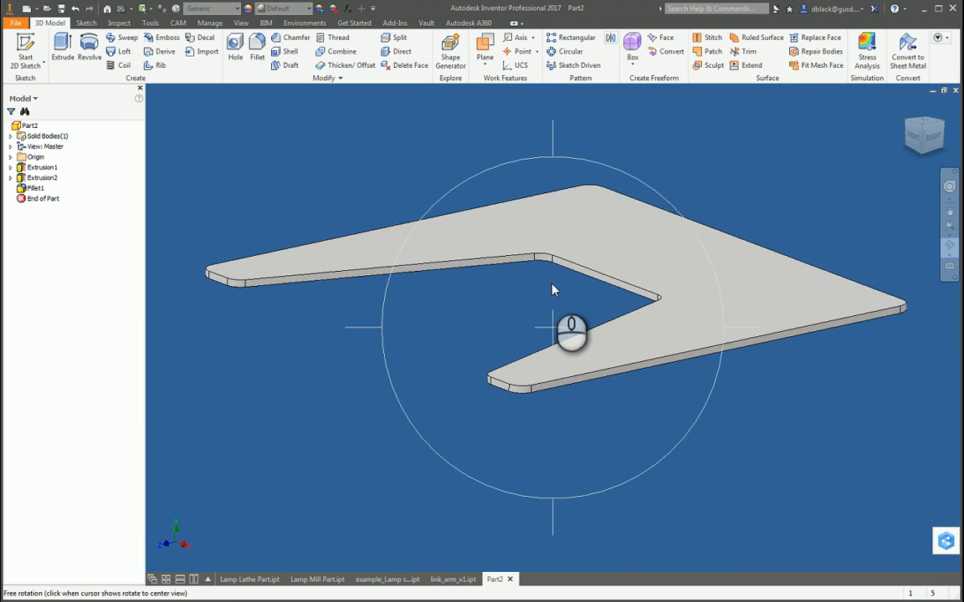
pyautogui.press('Escape')
pyautogui.click(498, 325)
pyautogui.scroll(-3, 501, 371)
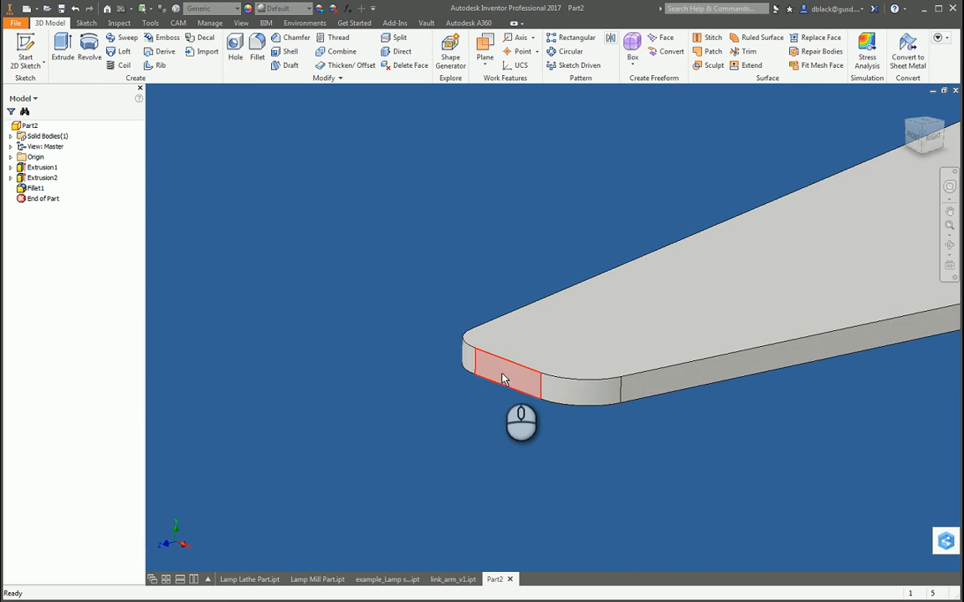
pyautogui.click(502, 438)
pyautogui.press('m')
pyautogui.click(507, 359)
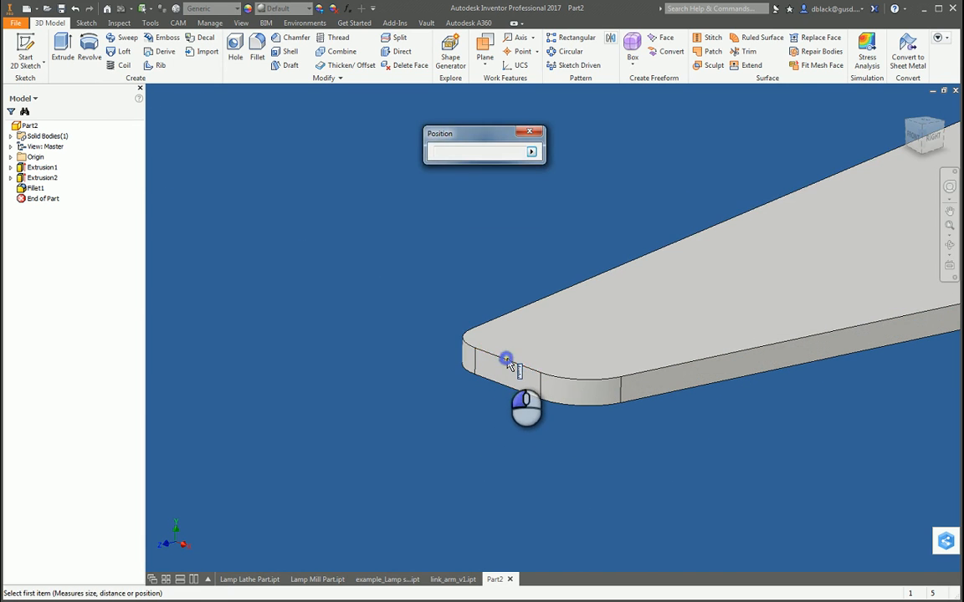
pyautogui.click(509, 424)
pyautogui.press('m')
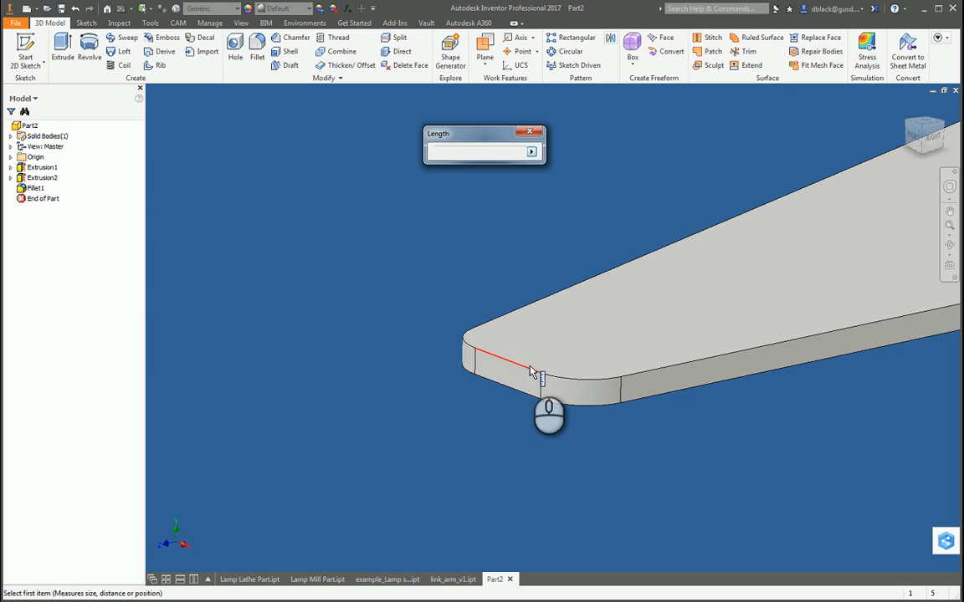
pyautogui.click(526, 369)
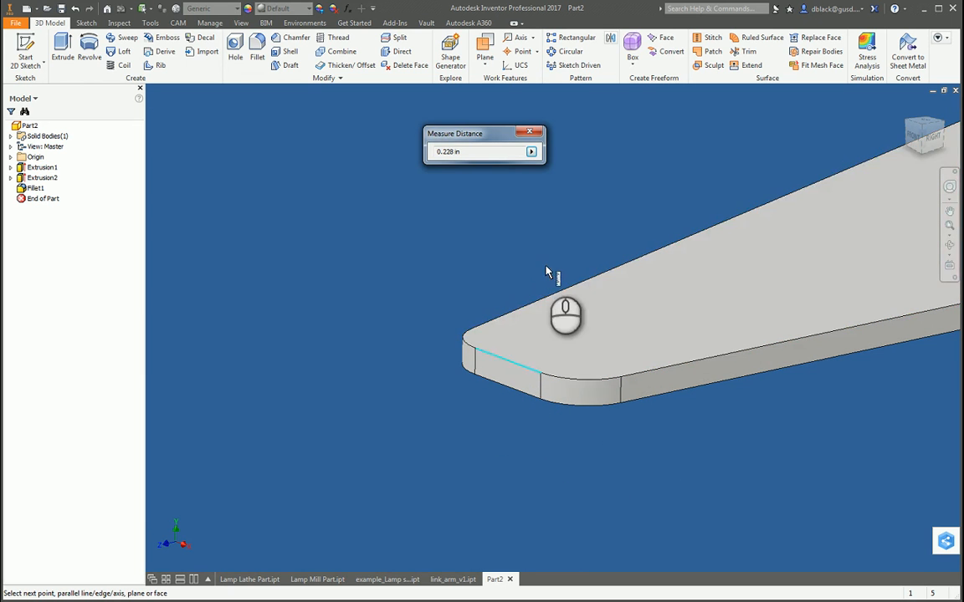
pyautogui.press('Escape')
# Step: Reopen the notch cut's sketch for editing
pyautogui.scroll(-5, 535, 374)
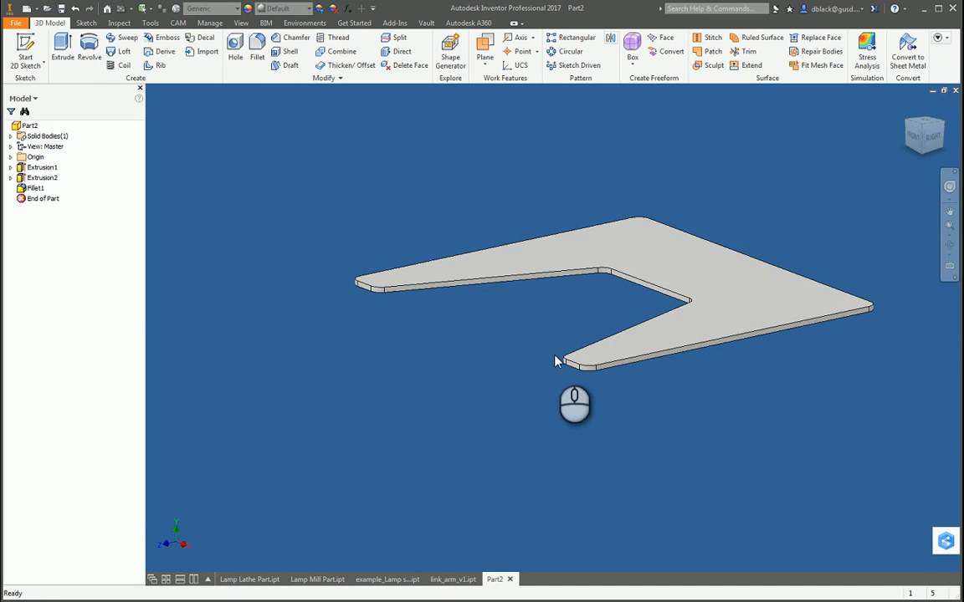
pyautogui.scroll(4, 573, 358)
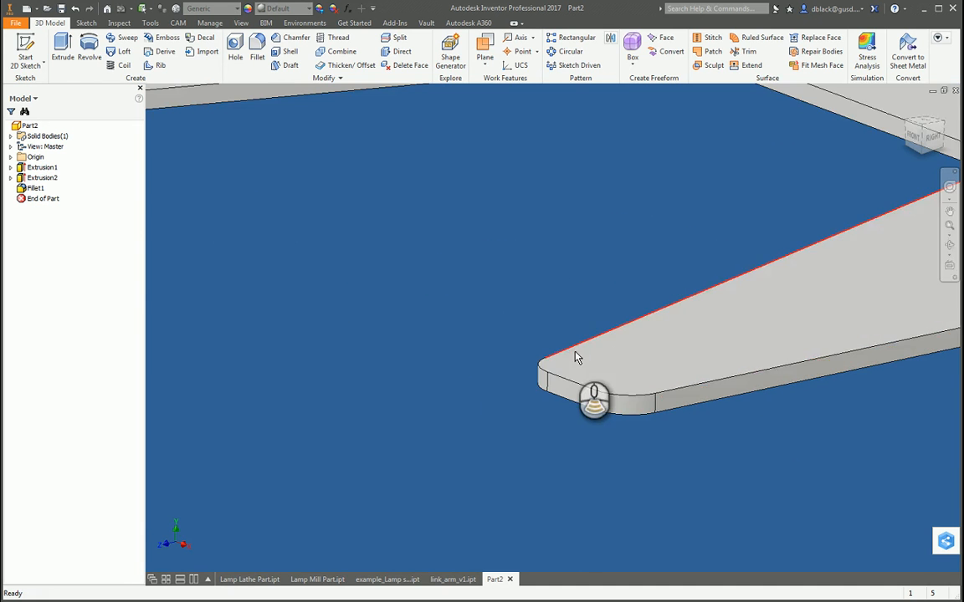
pyautogui.scroll(-5, 562, 366)
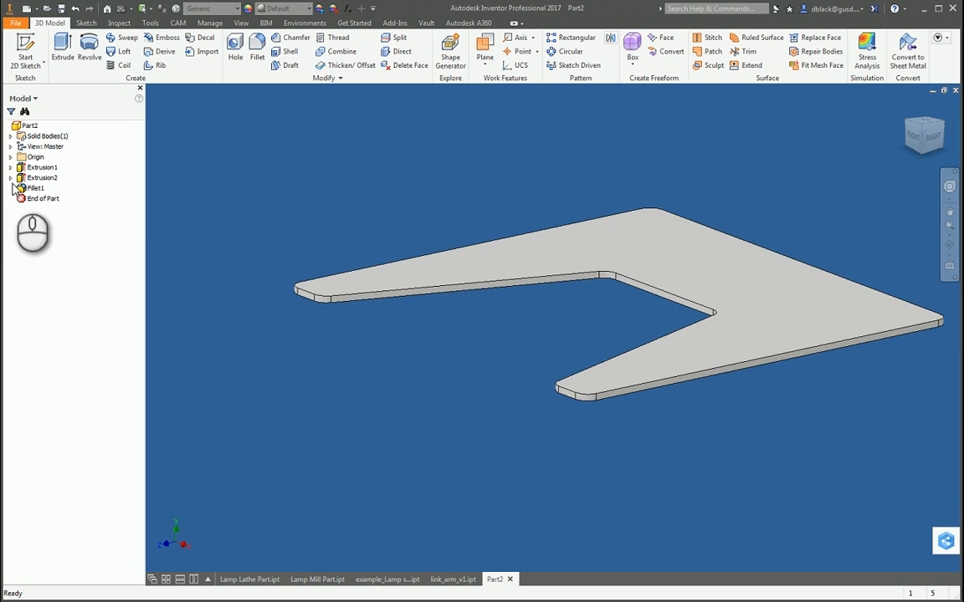
pyautogui.click(11, 177)
pyautogui.doubleClick(33, 190)
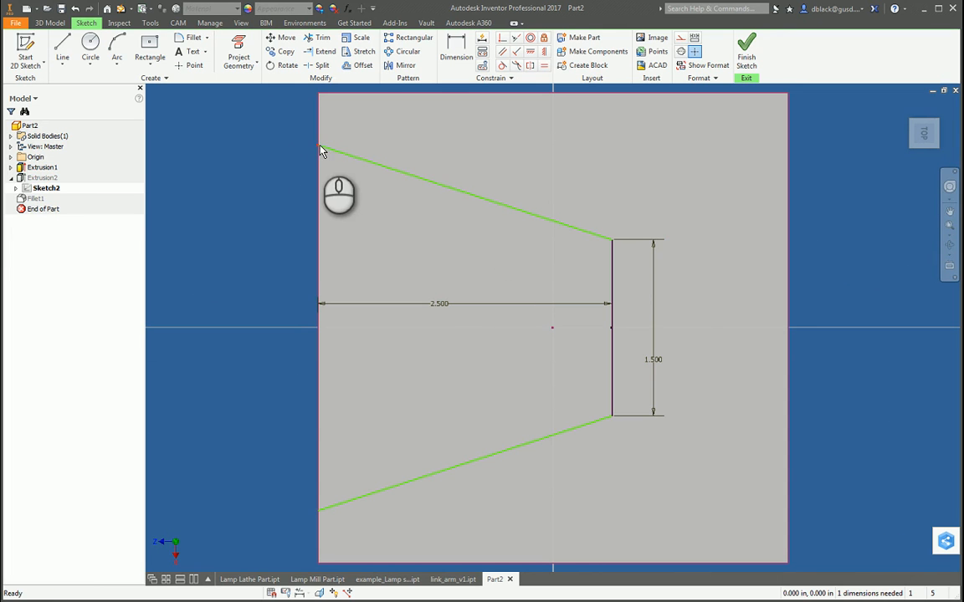
# Step: Dimension the distance from the plate's upper edge to the outer end of the notch's upper slanted line to .5 in and finish the sketch
pyautogui.moveTo(320, 148); pyautogui.dragTo(316, 149)
pyautogui.scroll(-3, 265, 177)
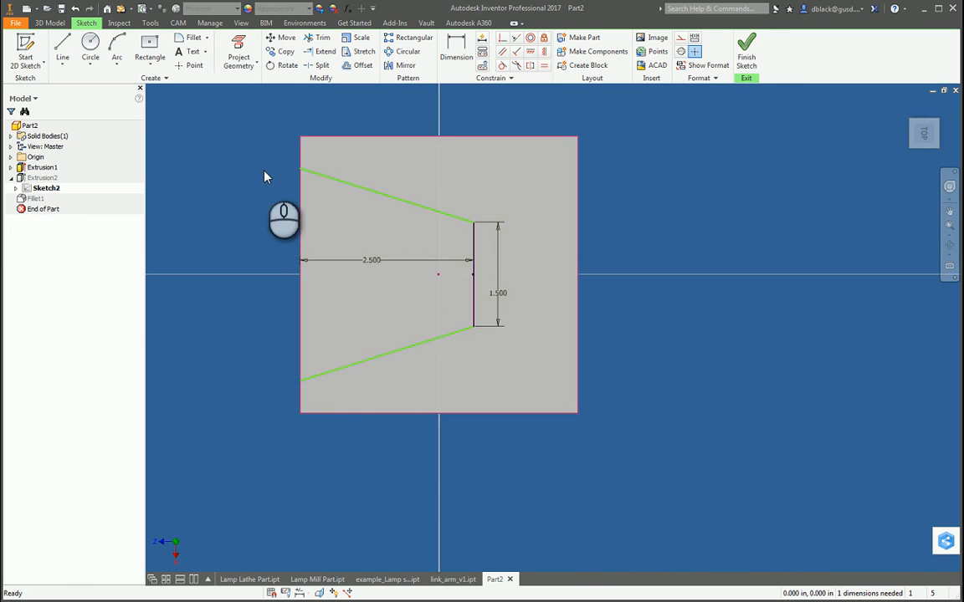
pyautogui.scroll(4, 265, 176)
pyautogui.click(348, 106)
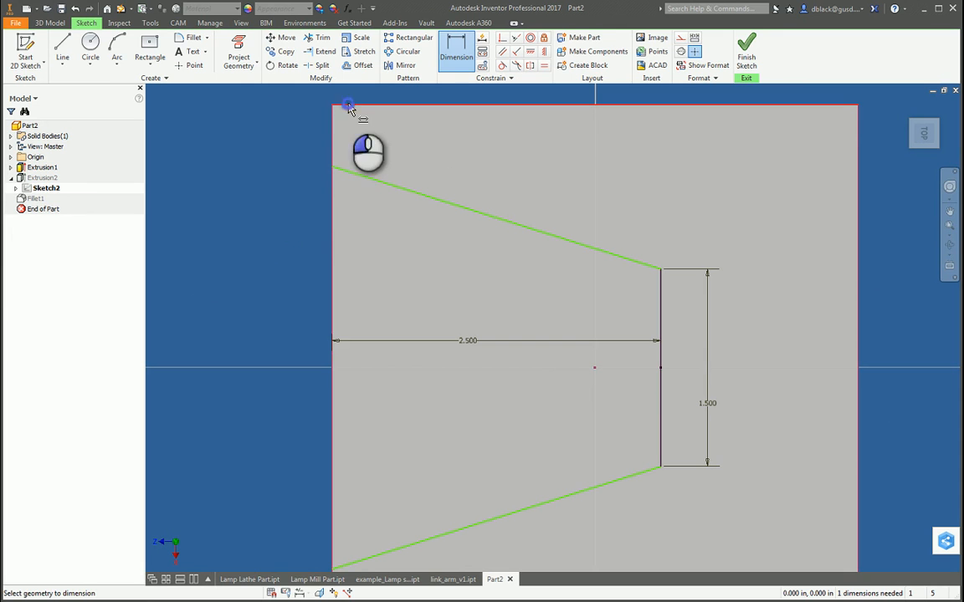
pyautogui.click(333, 168)
pyautogui.click(295, 144)
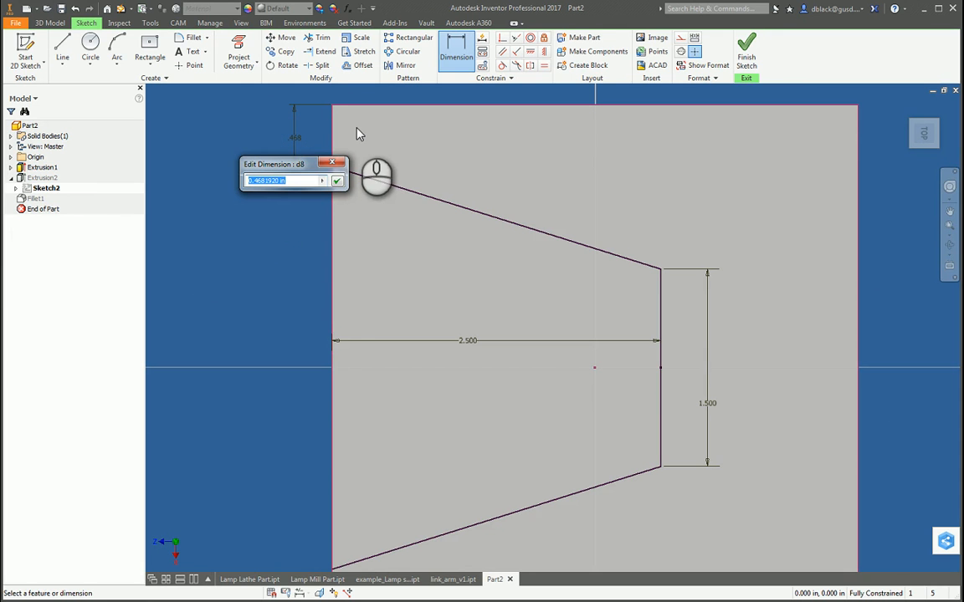
pyautogui.write('.5')
pyautogui.press('Return')
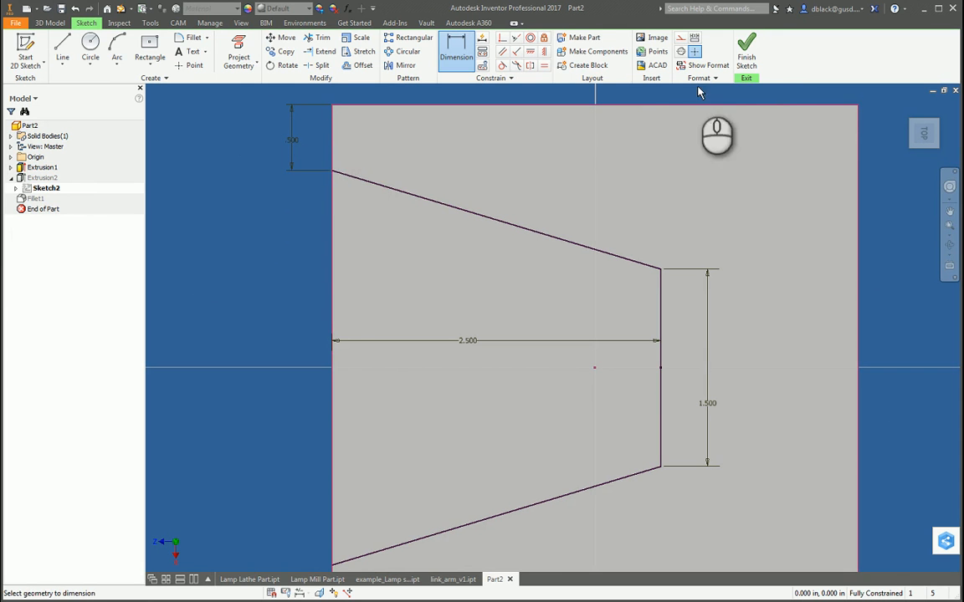
pyautogui.click(746, 48)
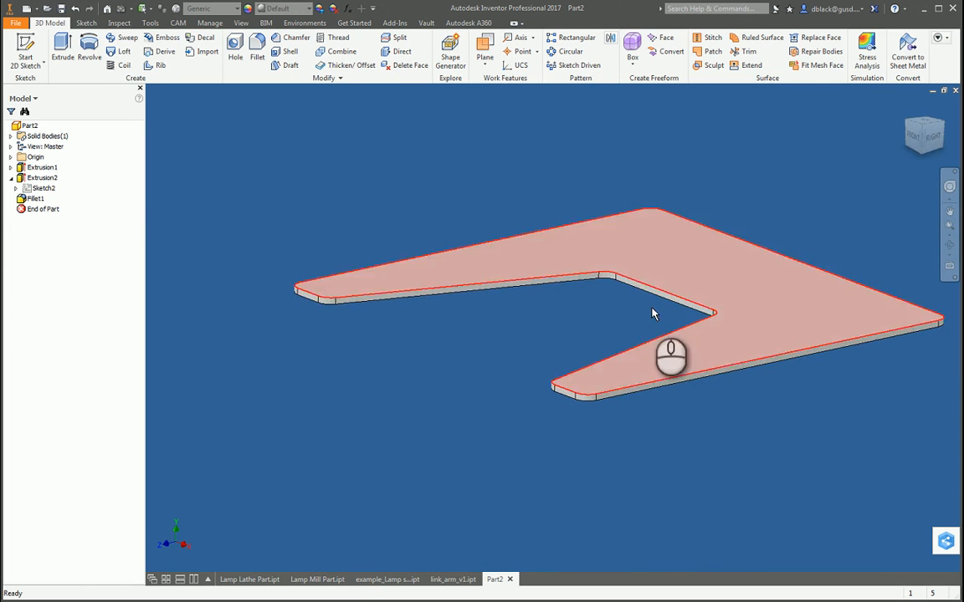
# Step: Measure the straight edge at the front arm's tip again after the sketch change
pyautogui.scroll(-3, 649, 417)
pyautogui.press('m')
pyautogui.click(484, 365)
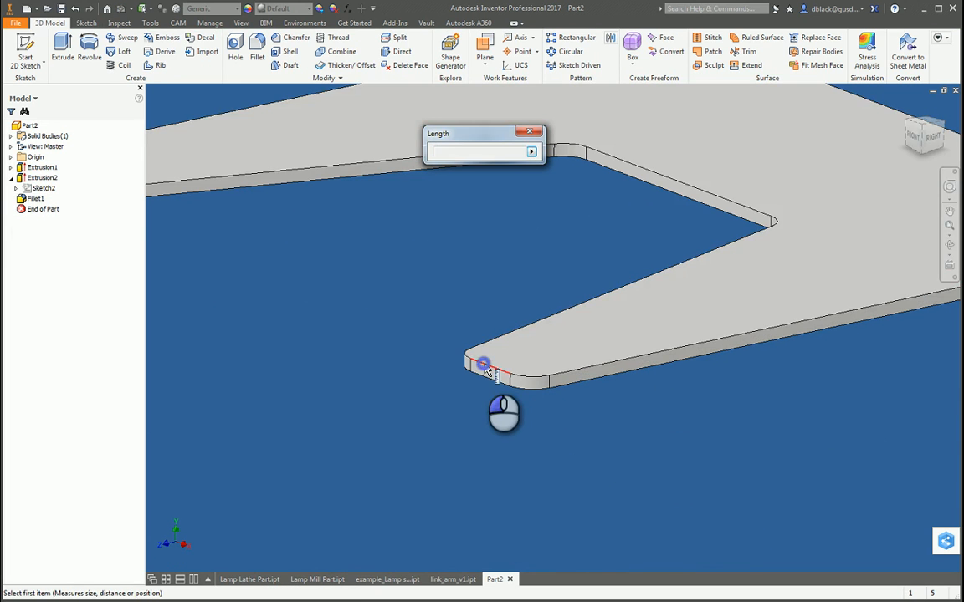
pyautogui.click(489, 366)
pyautogui.scroll(-2, 491, 363)
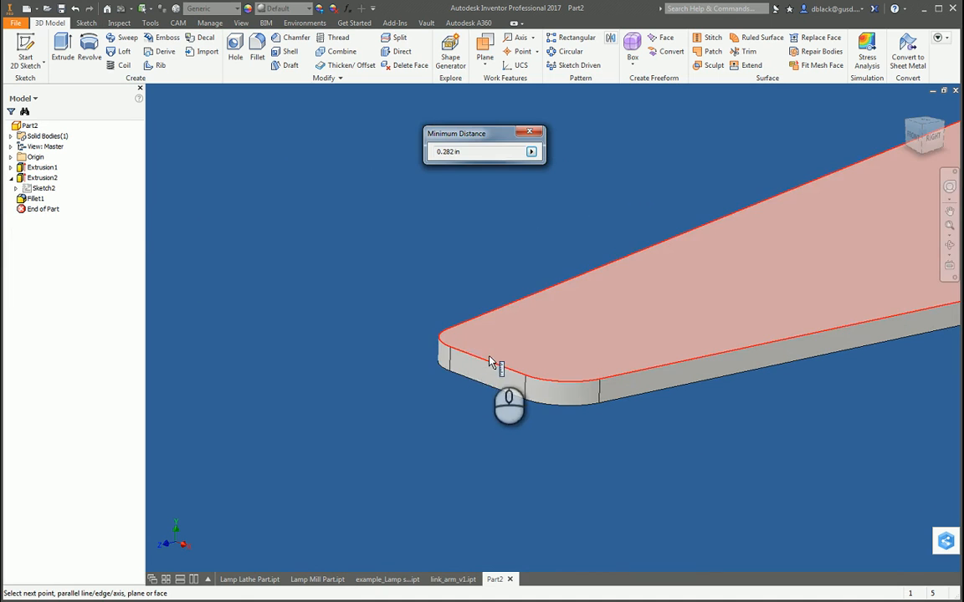
pyautogui.scroll(3, 491, 363)
pyautogui.press('Escape')
# Step: Save the part as lamp_base_v1 in the Lamp Project folder
pyautogui.press('F4')
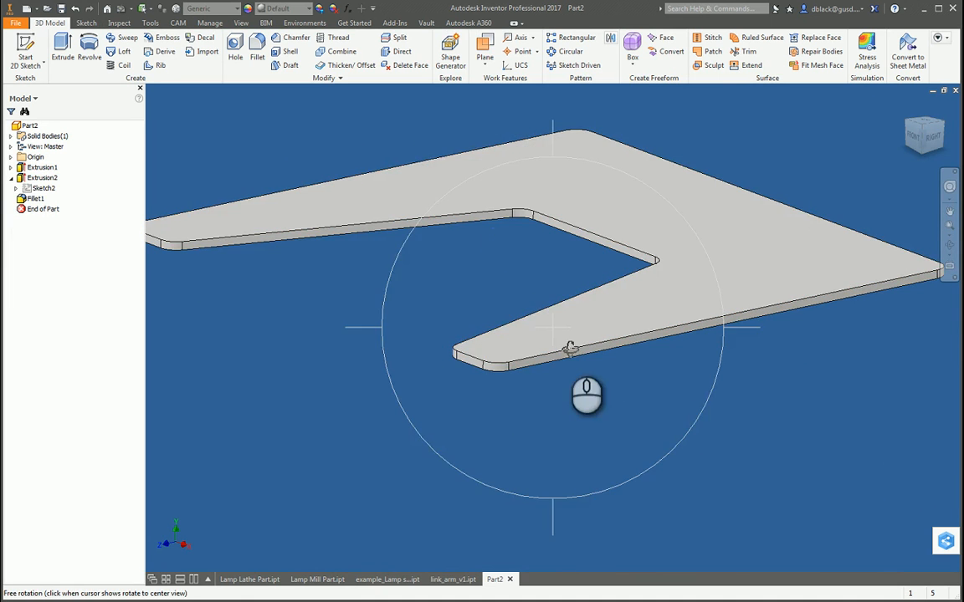
pyautogui.moveTo(575, 305); pyautogui.dragTo(550, 346)
pyautogui.scroll(5, 643, 371)
pyautogui.scroll(-1, 639, 375)
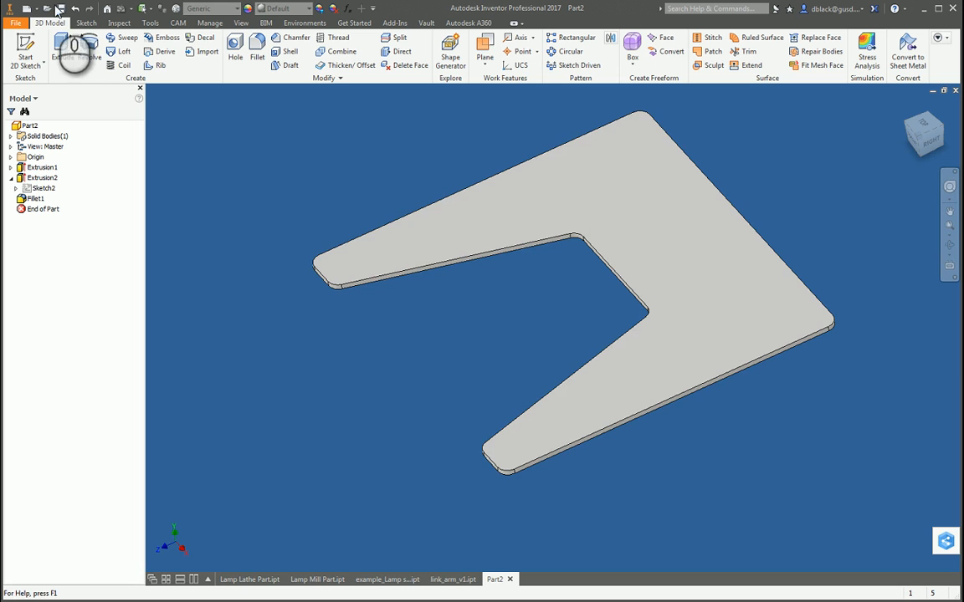
pyautogui.click(60, 9)
pyautogui.write('lamp')
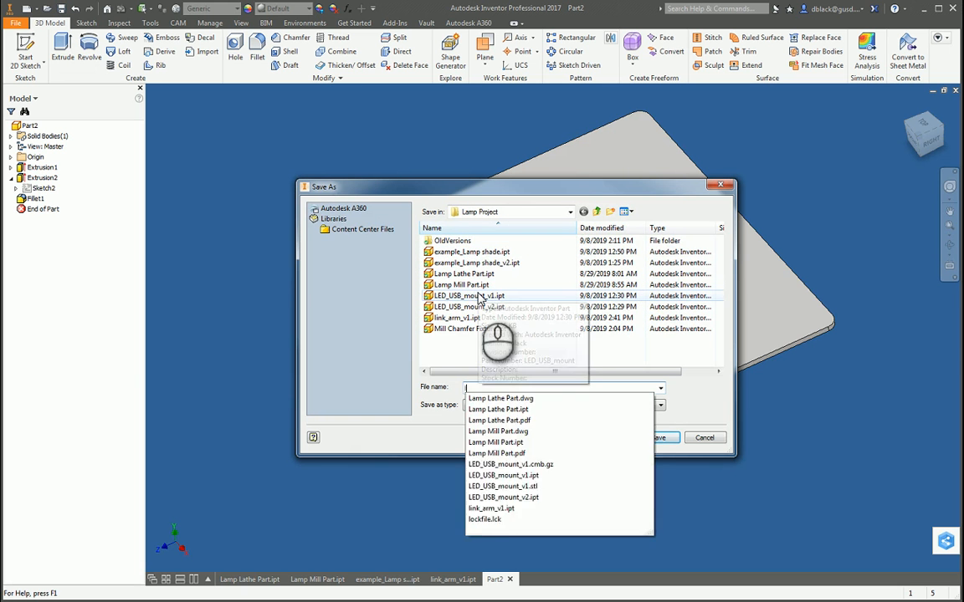
pyautogui.write('_base_v1')
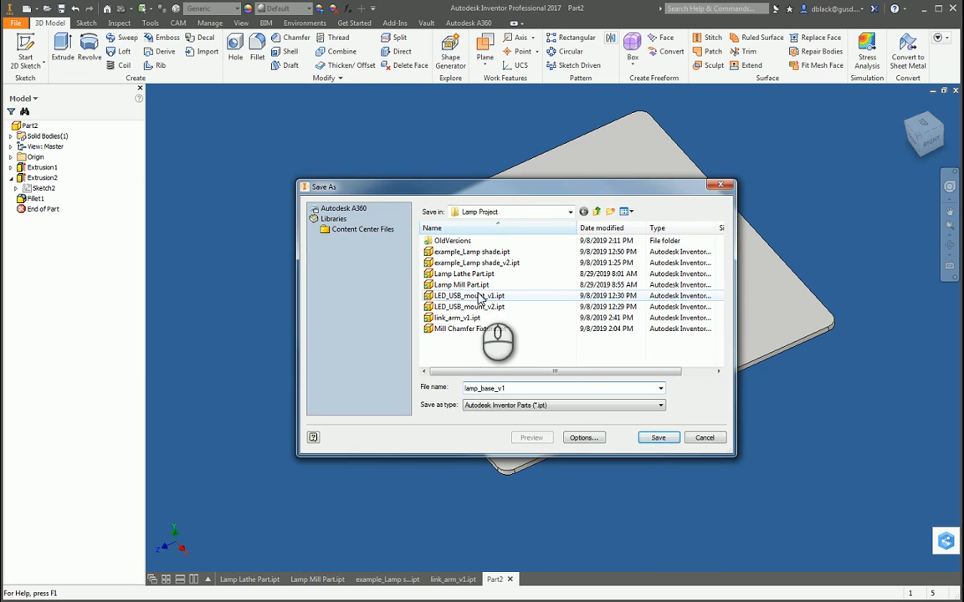
pyautogui.press('Return')
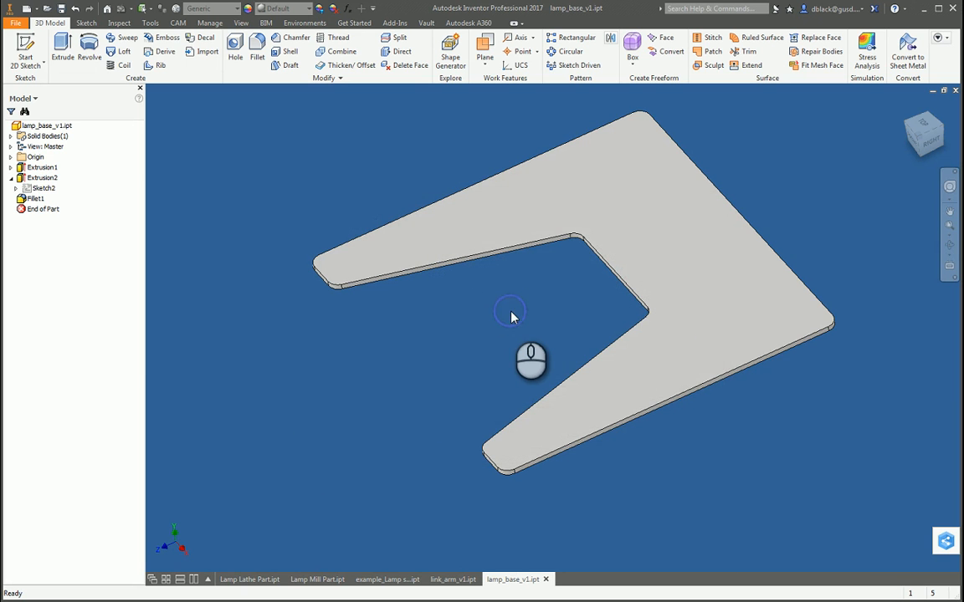
# Step: Tile all open part windows and review the lathe part, mill part, link arm, lamp base and lamp shade
pyautogui.scroll(-2, 507, 341)
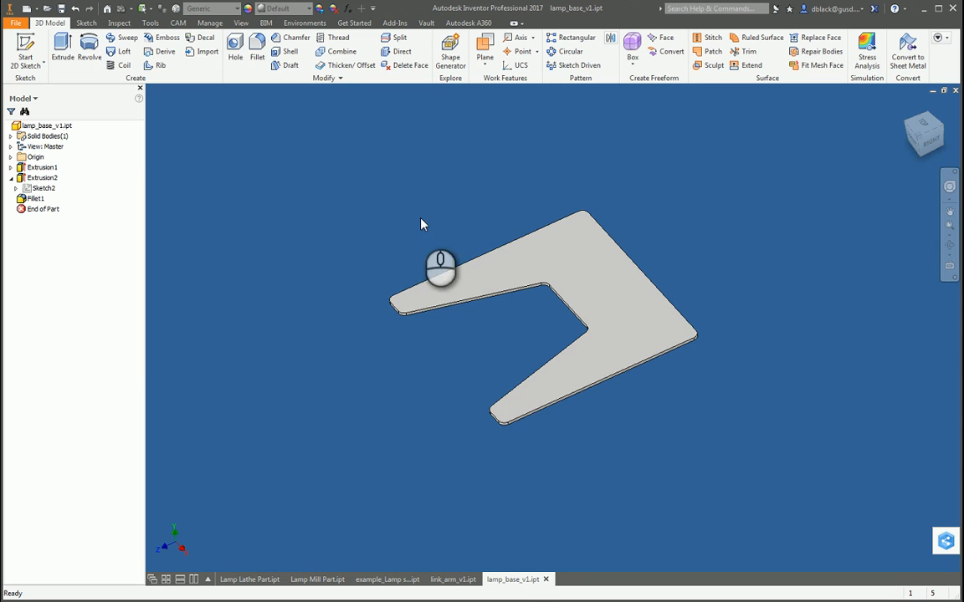
pyautogui.click(410, 199)
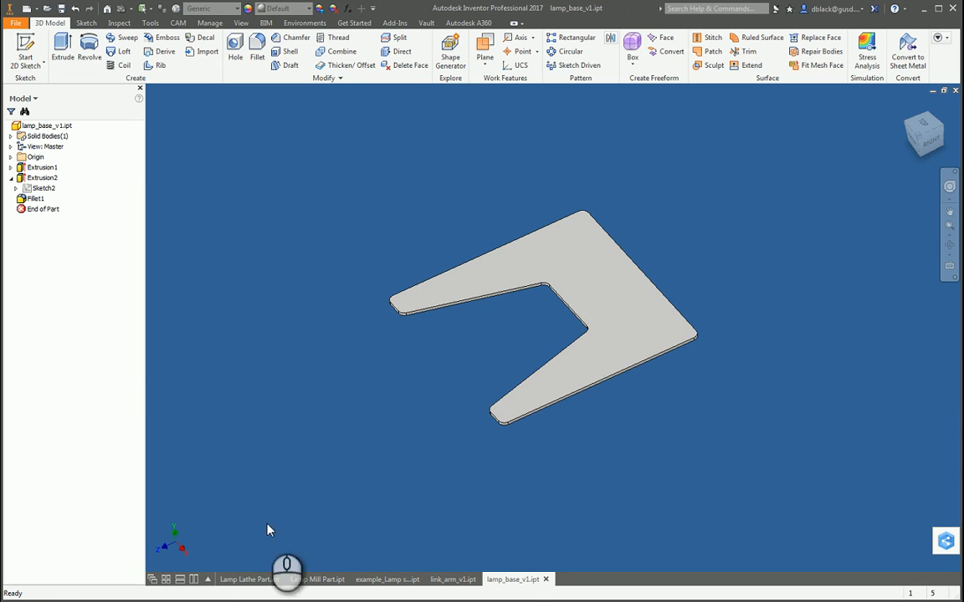
pyautogui.click(165, 579)
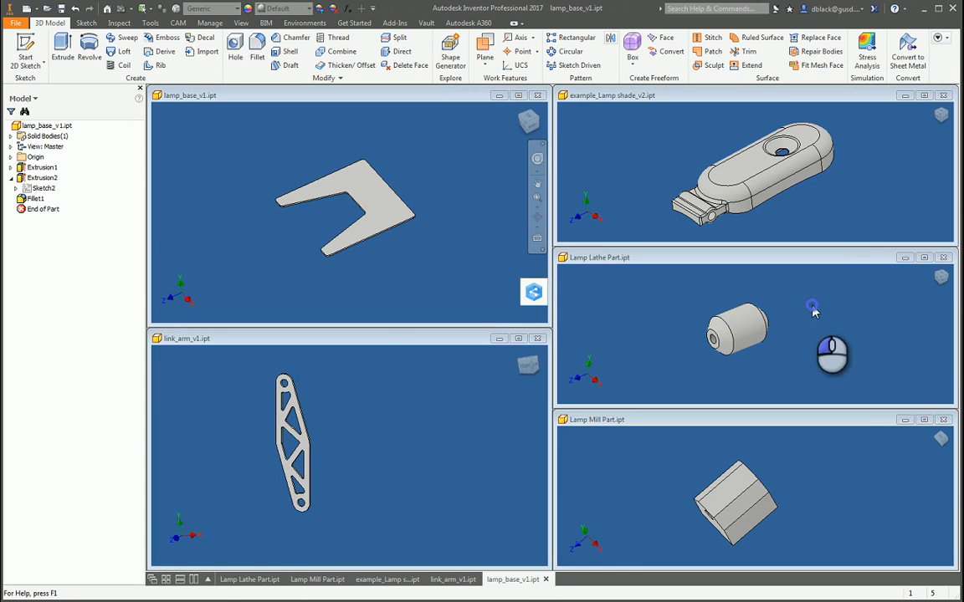
pyautogui.click(757, 305)
pyautogui.click(848, 458)
pyautogui.click(331, 364)
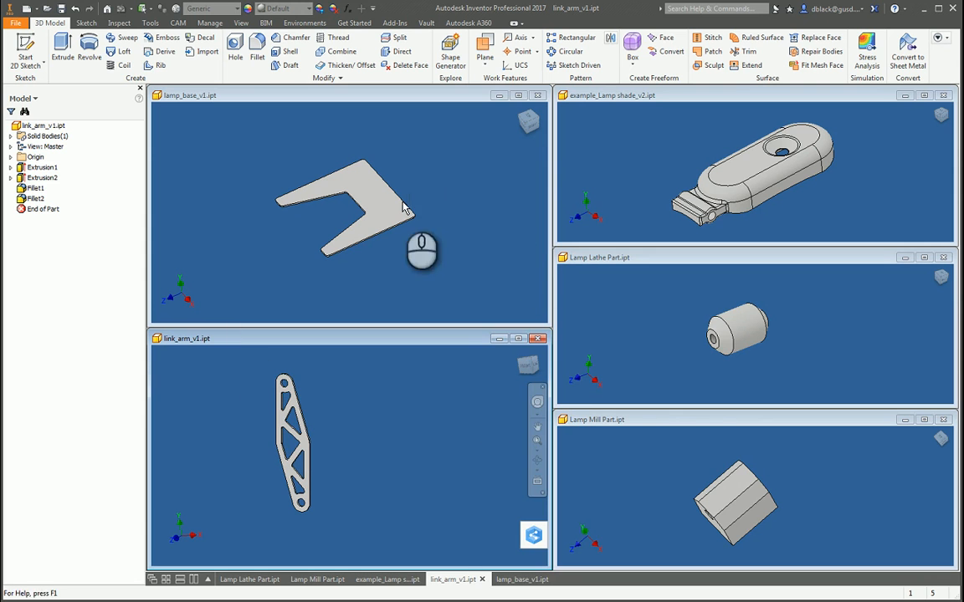
pyautogui.click(412, 136)
pyautogui.click(634, 122)
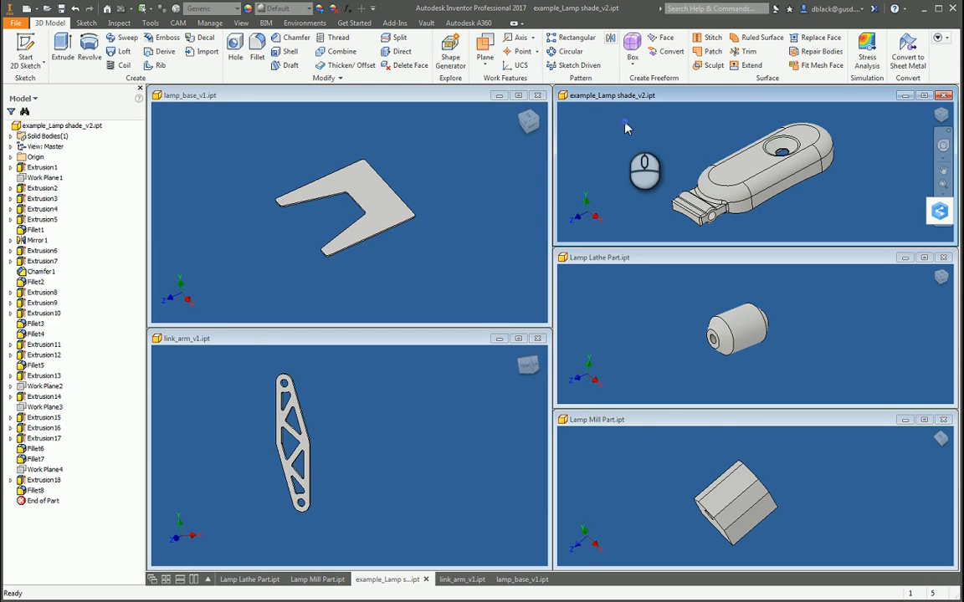
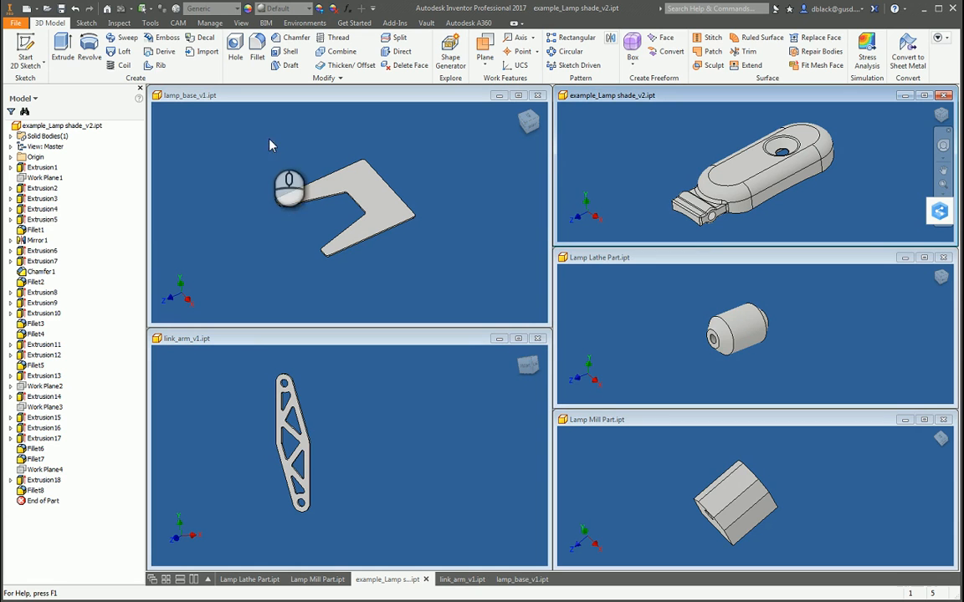
# Step: Create a new assembly file and tile its window alongside the open part windows
pyautogui.click(36, 9)
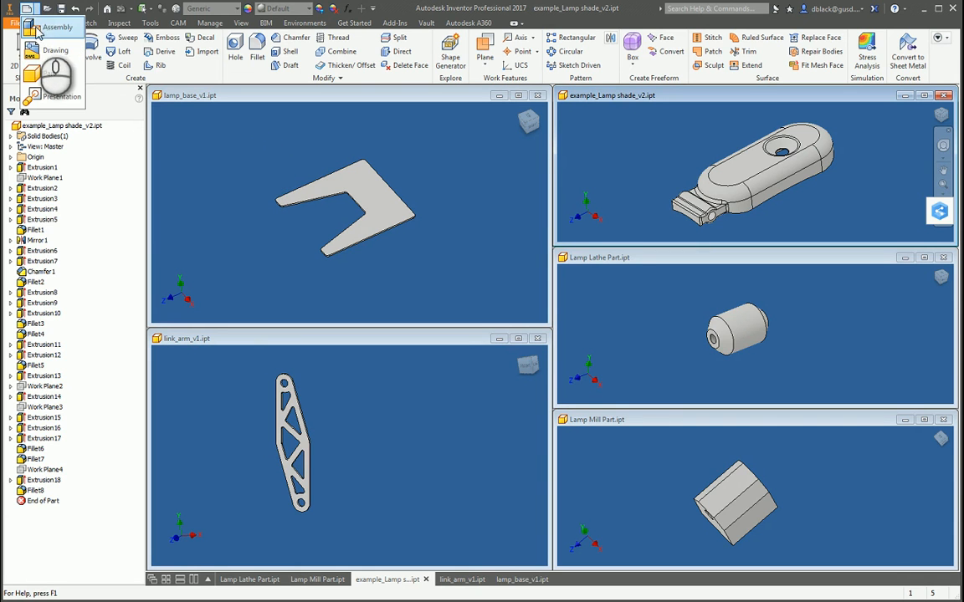
pyautogui.click(52, 28)
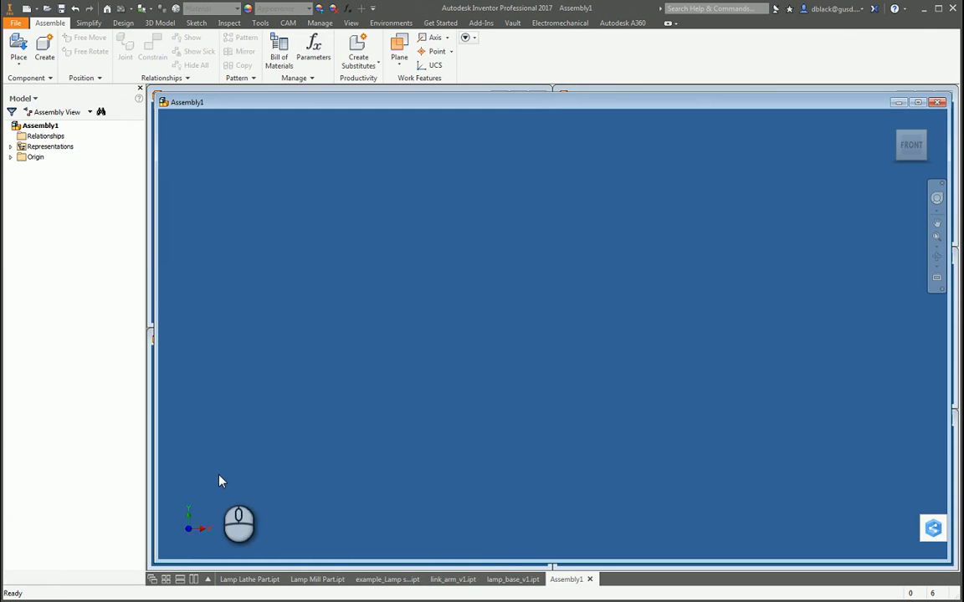
pyautogui.click(165, 579)
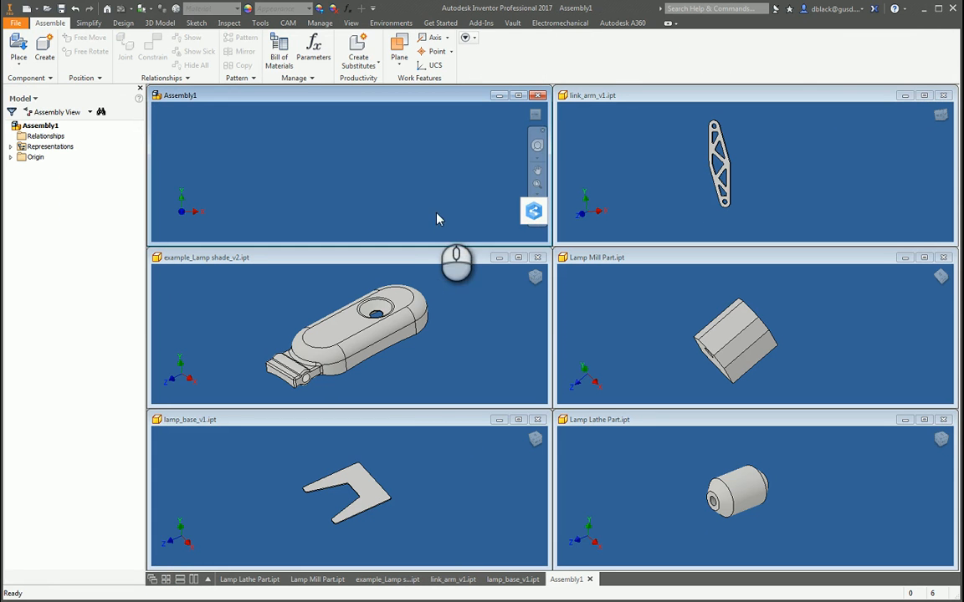
# Step: Place lamp_base_v1, Lamp Mill Part, Lamp Lathe Part, link_arm_v1 and example_Lamp shade_v2 into the new assembly, starting with the base
pyautogui.click(253, 463)
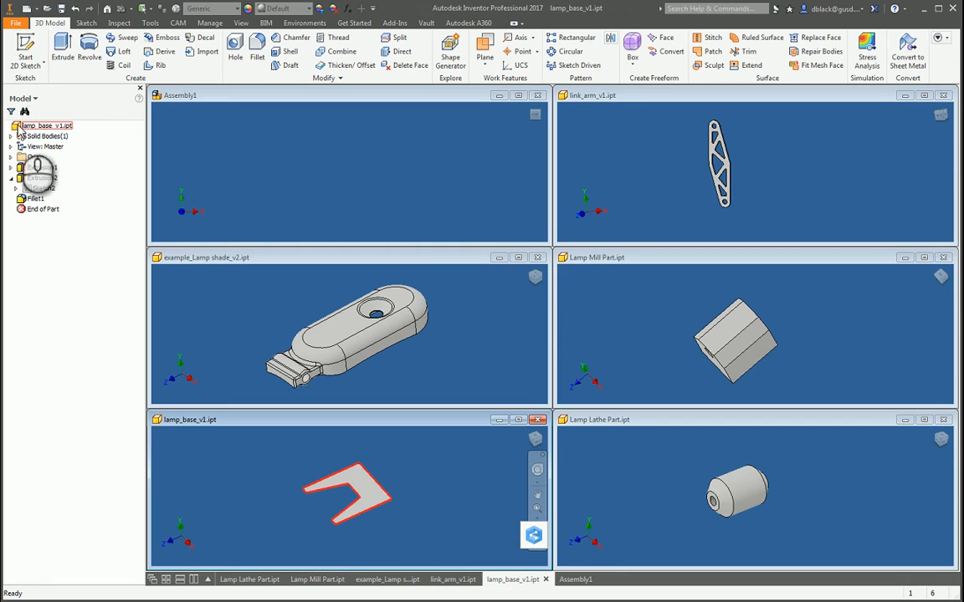
pyautogui.moveTo(21, 132); pyautogui.dragTo(297, 150)
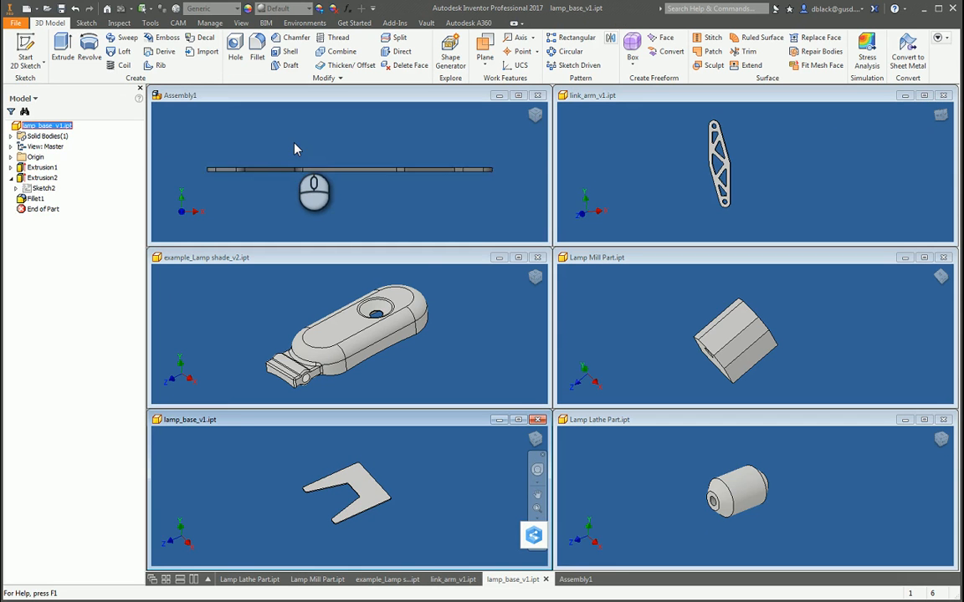
pyautogui.click(595, 266)
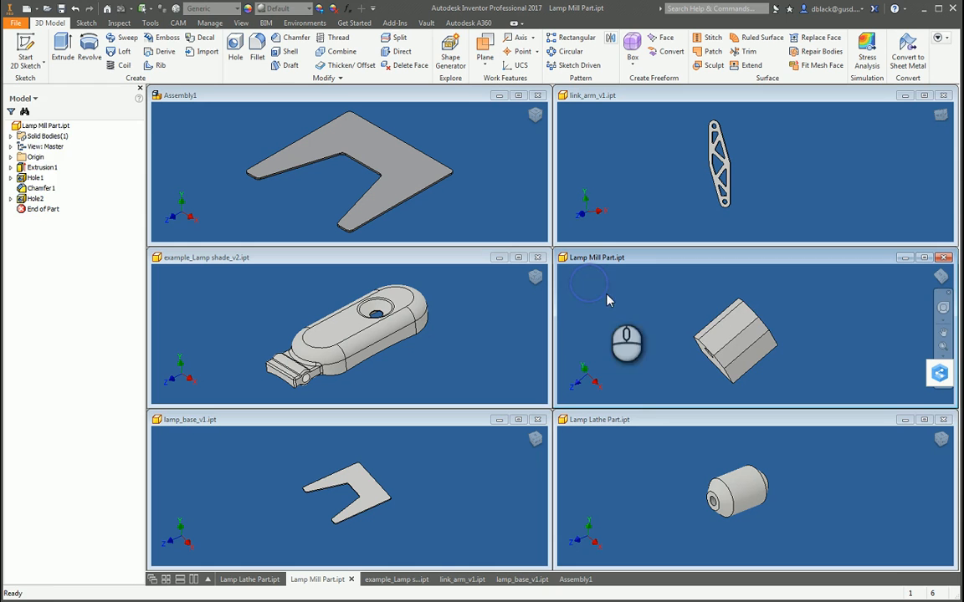
pyautogui.moveTo(20, 125); pyautogui.dragTo(266, 138)
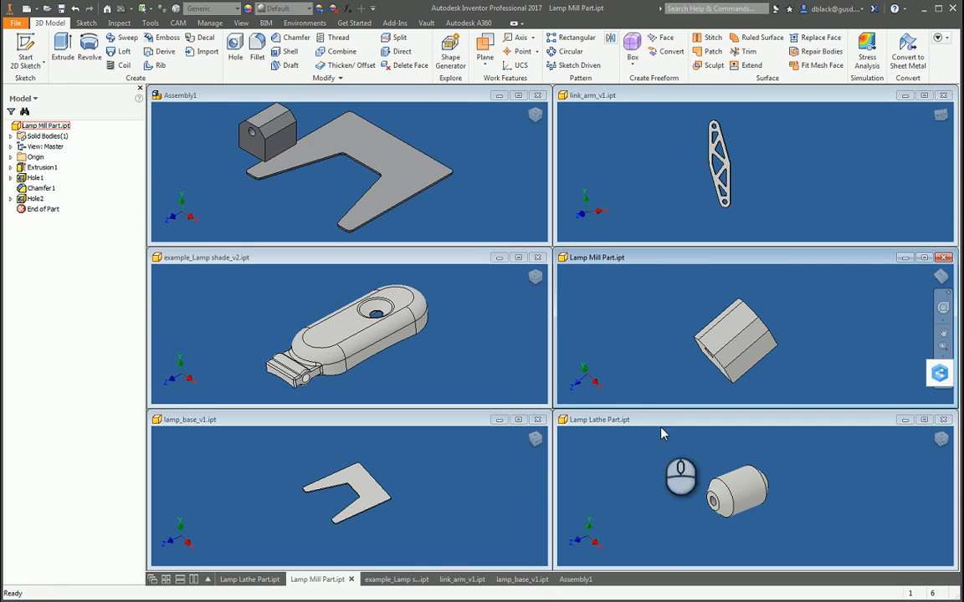
pyautogui.click(643, 499)
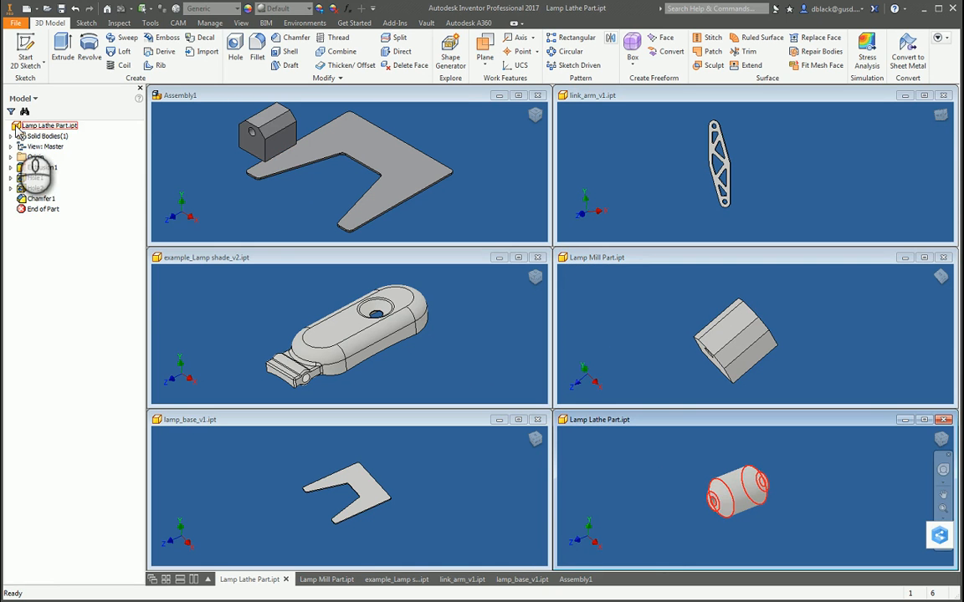
pyautogui.moveTo(19, 126); pyautogui.dragTo(199, 150)
pyautogui.click(572, 116)
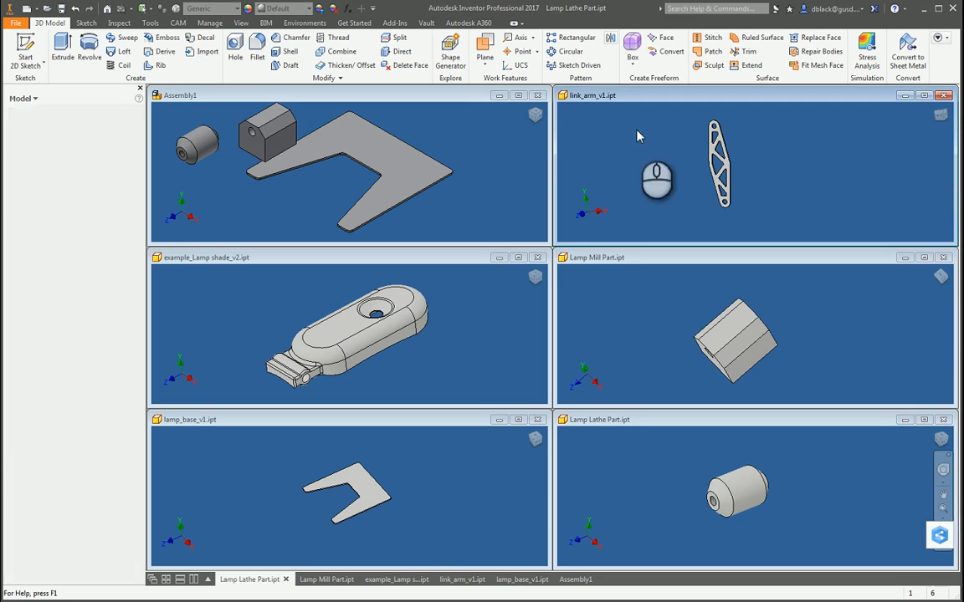
pyautogui.moveTo(33, 126); pyautogui.dragTo(253, 191)
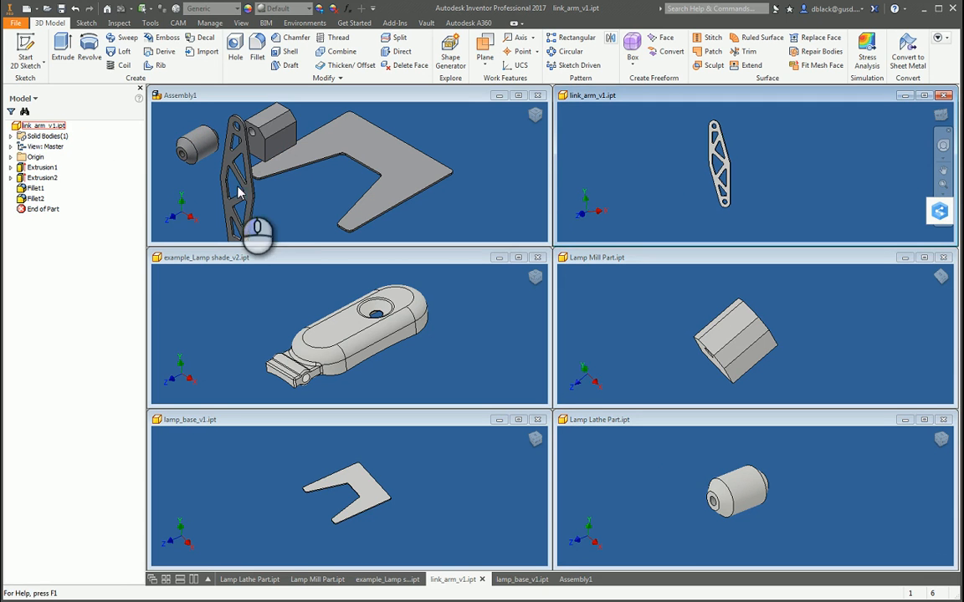
pyautogui.click(269, 304)
pyautogui.moveTo(20, 125); pyautogui.dragTo(251, 142)
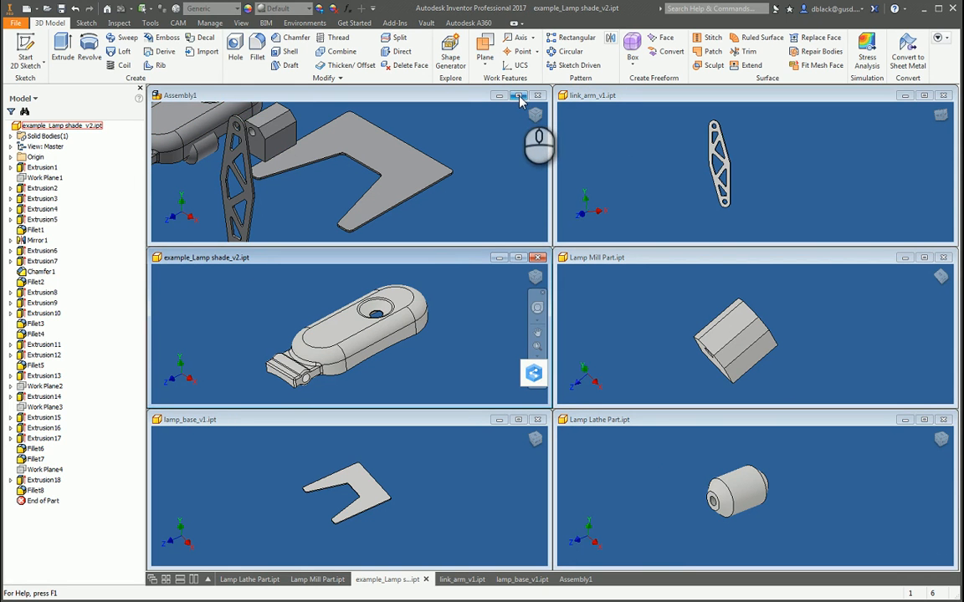
# Step: Maximize the assembly window and spread the lamp shade, link arm, mill part and lathe part apart around the base
pyautogui.click(518, 95)
pyautogui.scroll(5, 561, 283)
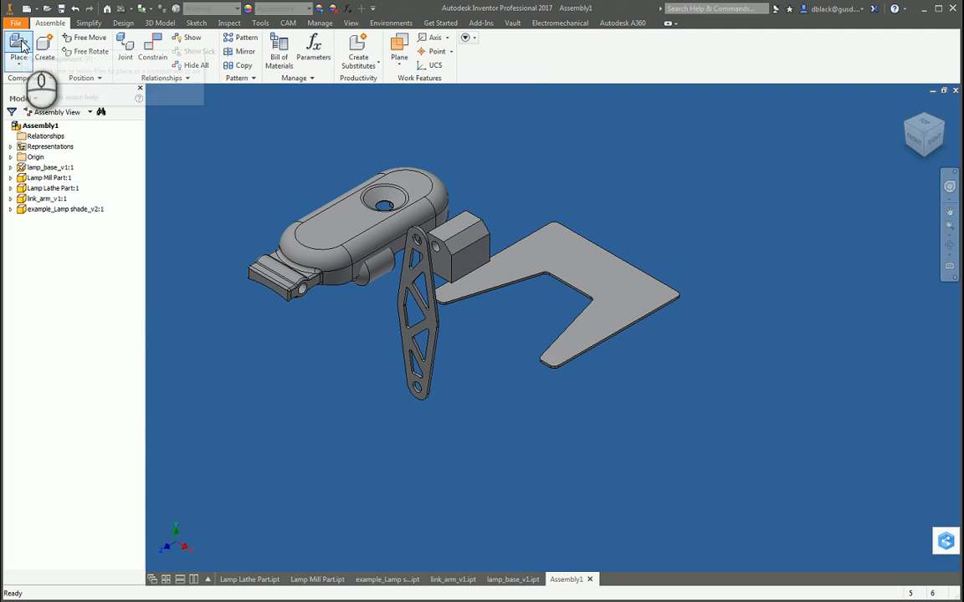
pyautogui.moveTo(309, 258); pyautogui.dragTo(661, 165)
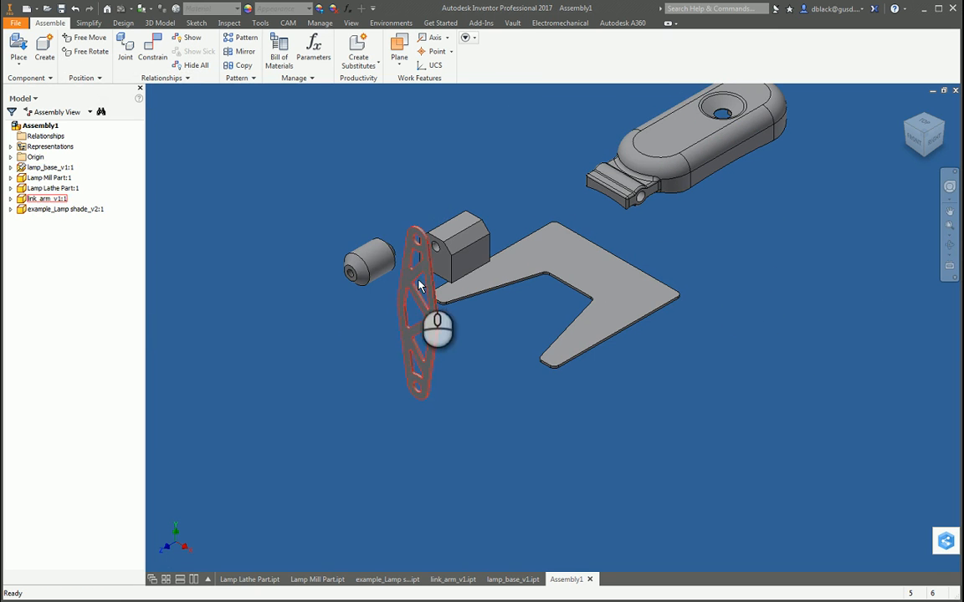
pyautogui.moveTo(421, 280); pyautogui.dragTo(271, 254)
pyautogui.moveTo(450, 249); pyautogui.dragTo(396, 185)
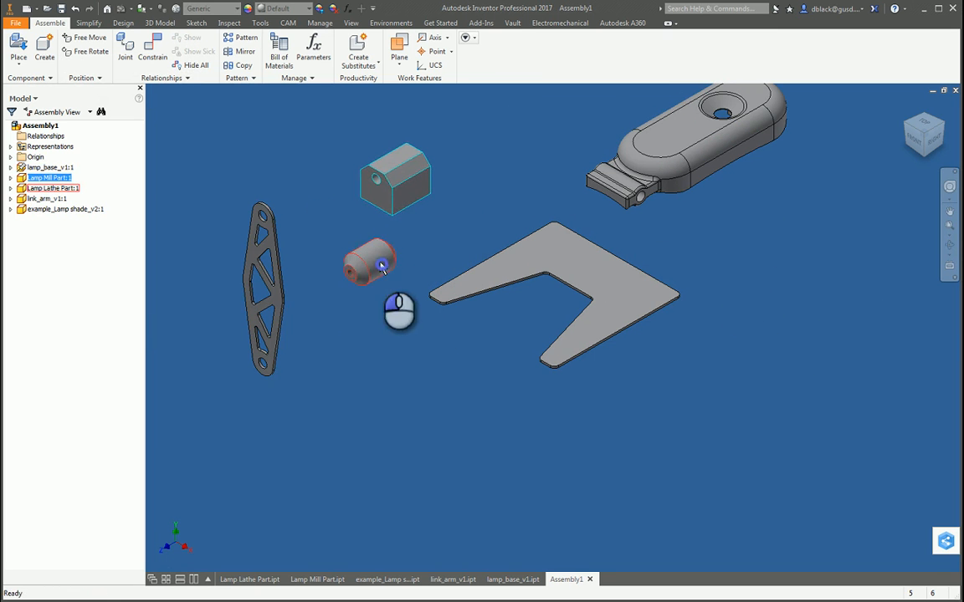
pyautogui.moveTo(382, 265); pyautogui.dragTo(690, 307)
# Step: Shift the mill part above the lamp base and select the base to test whether it moves
pyautogui.scroll(-4, 537, 213)
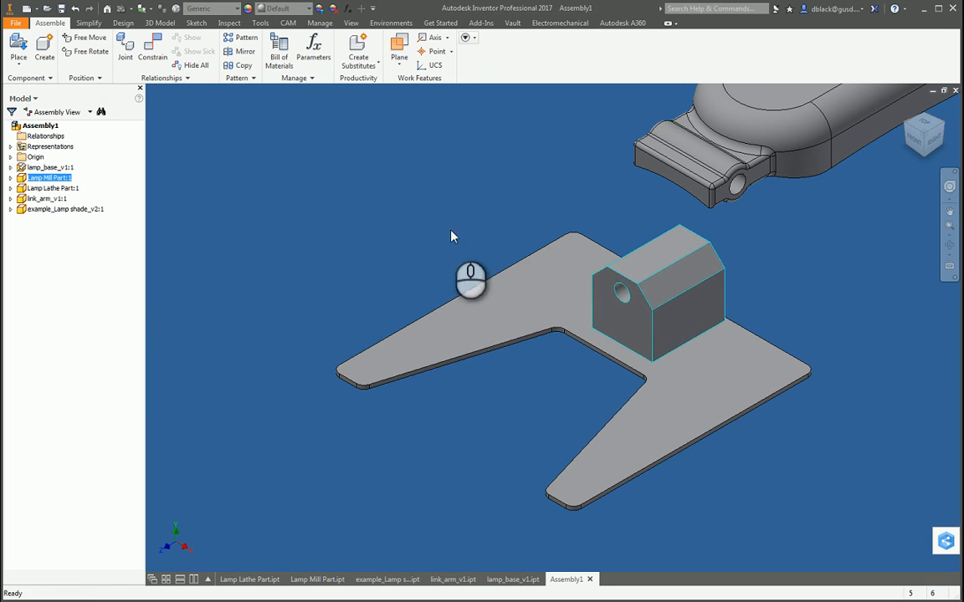
pyautogui.click(452, 233)
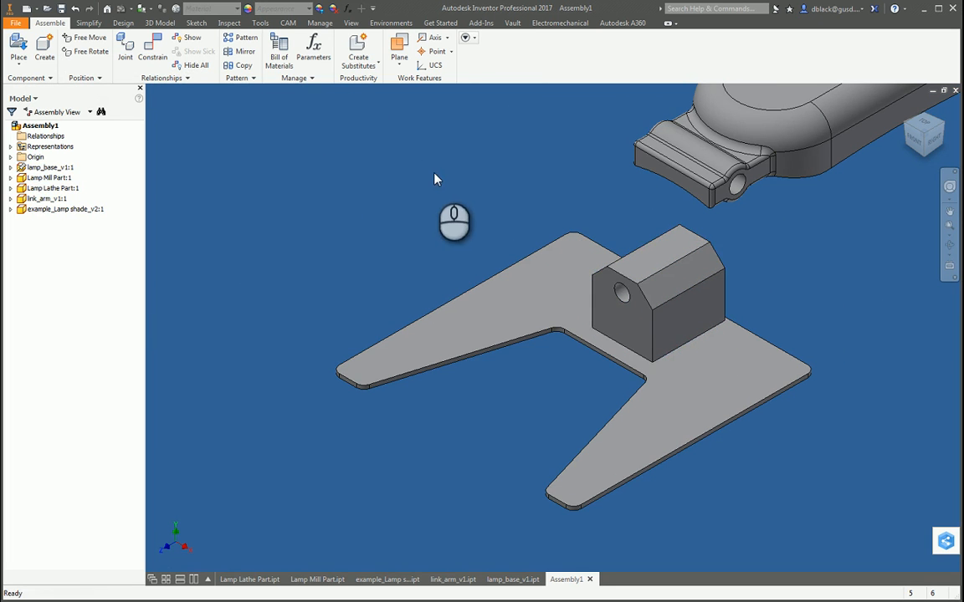
pyautogui.moveTo(599, 281); pyautogui.dragTo(641, 239)
pyautogui.click(363, 193)
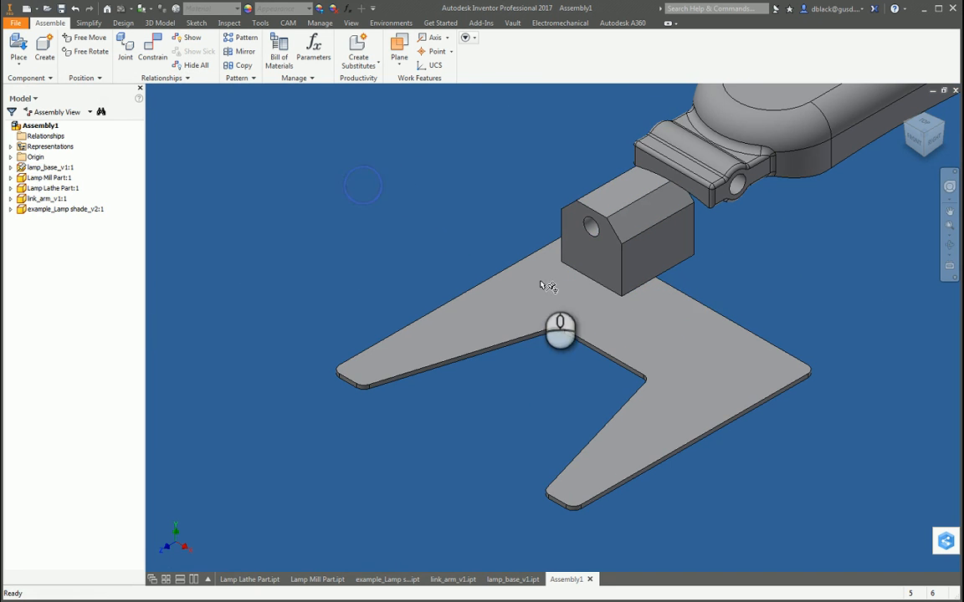
pyautogui.click(542, 305)
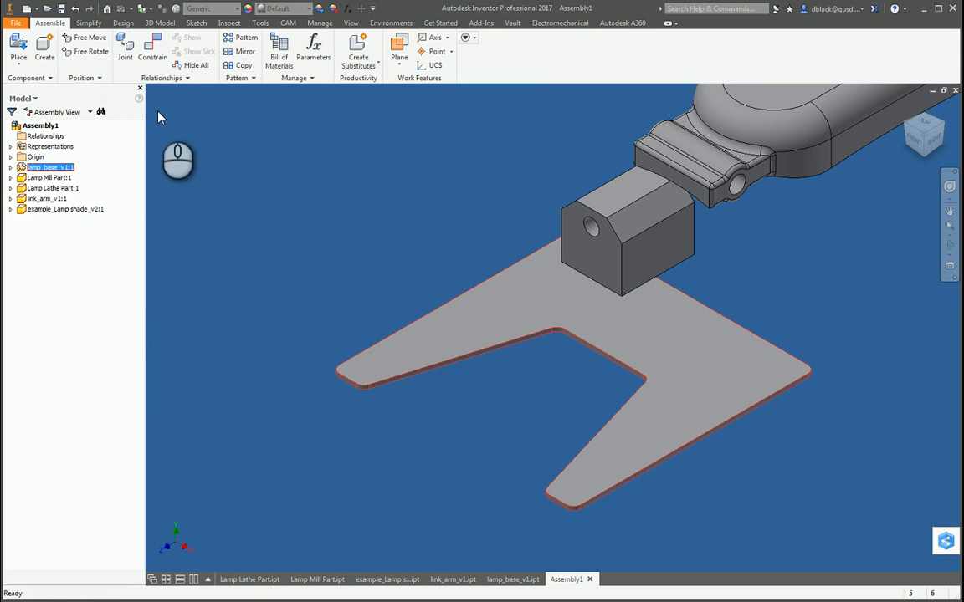
# Step: Mate the underside of the mill part to the upper face of the lamp base with a 0.000 in offset
pyautogui.click(150, 48)
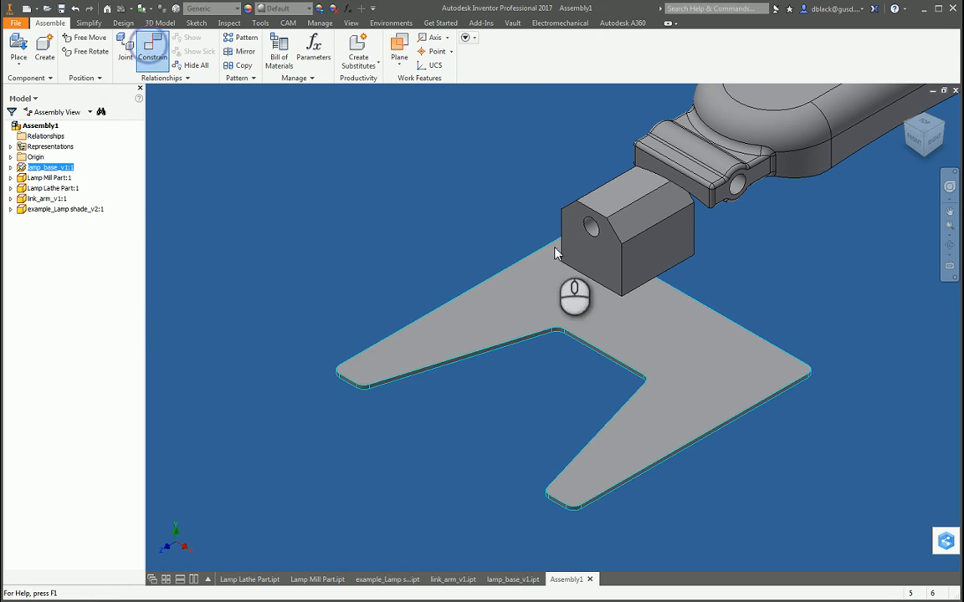
pyautogui.click(536, 295)
pyautogui.press('F4')
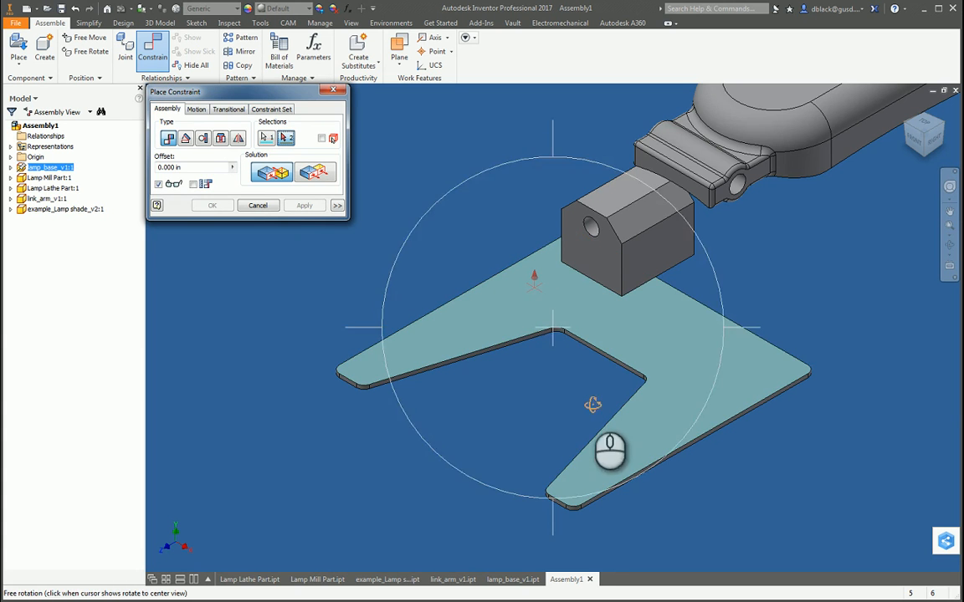
pyautogui.moveTo(592, 405); pyautogui.dragTo(577, 279)
pyautogui.scroll(-3, 637, 291)
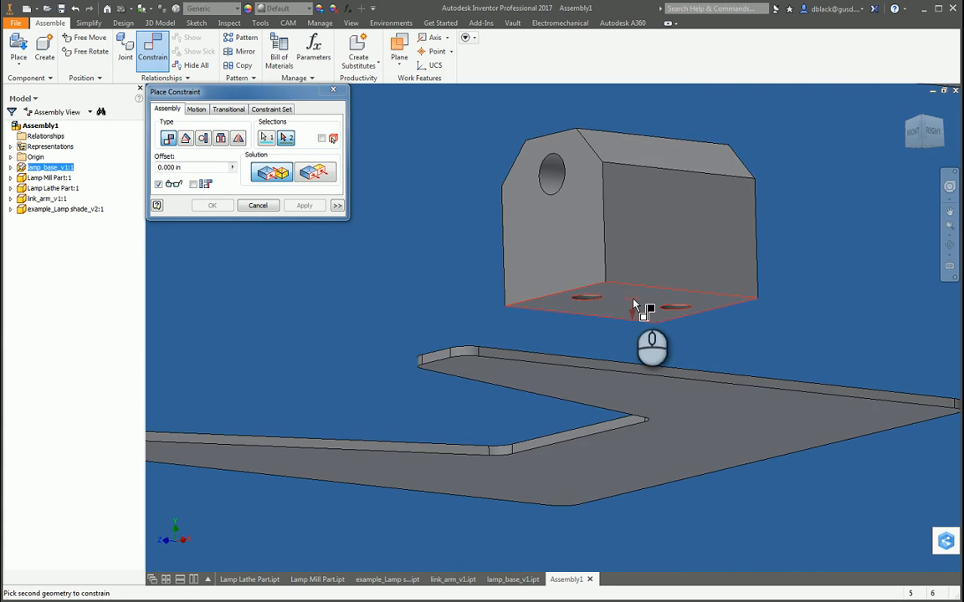
pyautogui.click(634, 304)
pyautogui.scroll(5, 634, 305)
pyautogui.press('F4')
pyautogui.moveTo(557, 259); pyautogui.dragTo(546, 327)
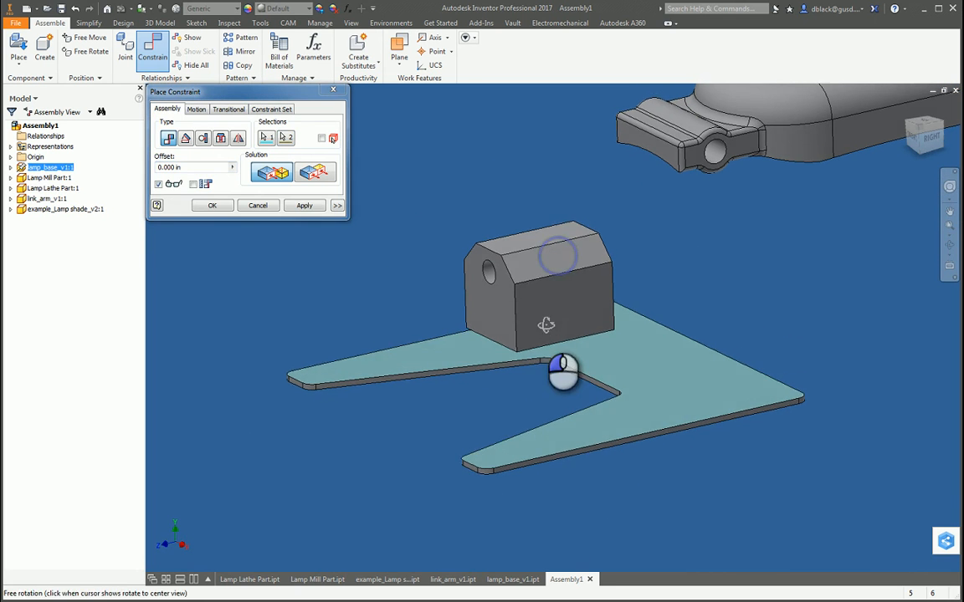
pyautogui.click(309, 202)
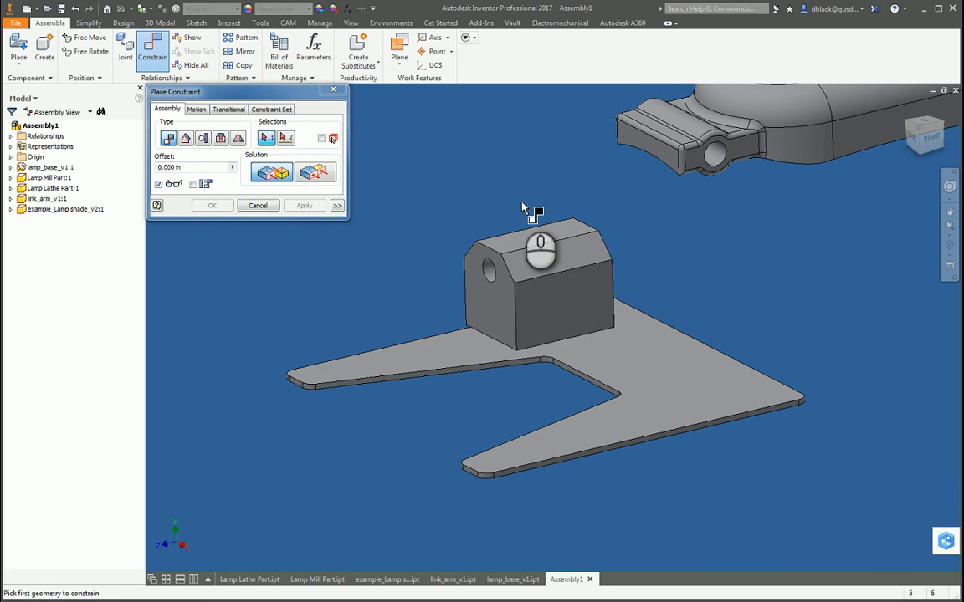
pyautogui.click(333, 92)
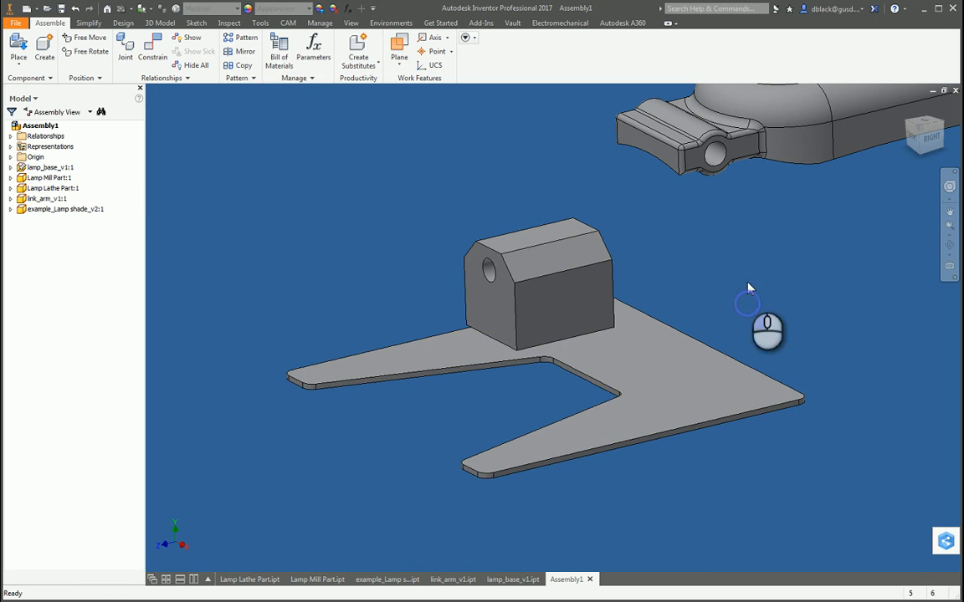
# Step: Slide the mill part across the lamp base to test its remaining freedom of movement
pyautogui.moveTo(553, 299); pyautogui.dragTo(599, 347)
pyautogui.press('g')
pyautogui.press('Escape')
pyautogui.moveTo(665, 323)
pyautogui.mouseDown()
pyautogui.moveTo(676, 333)
pyautogui.moveTo(669, 342)
pyautogui.mouseUp()
pyautogui.click(753, 261)
# Step: Constrain the mill part's long side face flush with the lamp base's straight rear edge face at 0.000 in offset
pyautogui.press('F4')
pyautogui.moveTo(571, 309); pyautogui.dragTo(490, 365)
pyautogui.press('c')
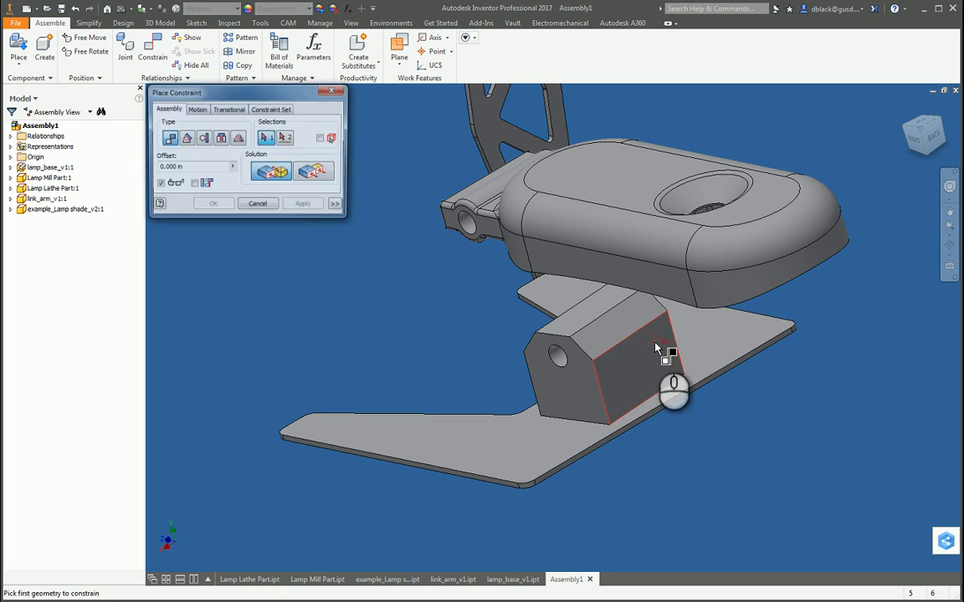
pyautogui.click(653, 360)
pyautogui.click(297, 184)
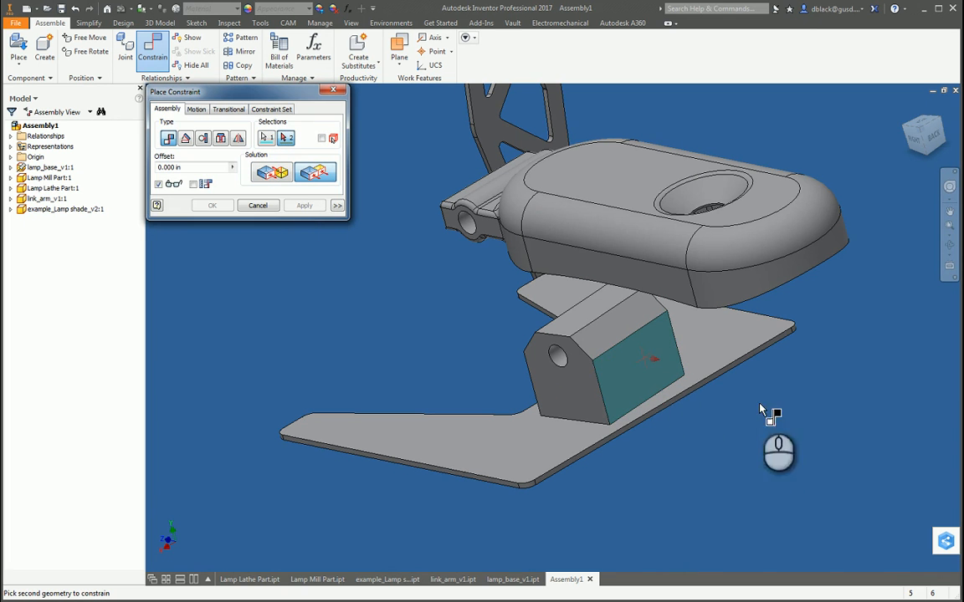
pyautogui.scroll(5, 670, 409)
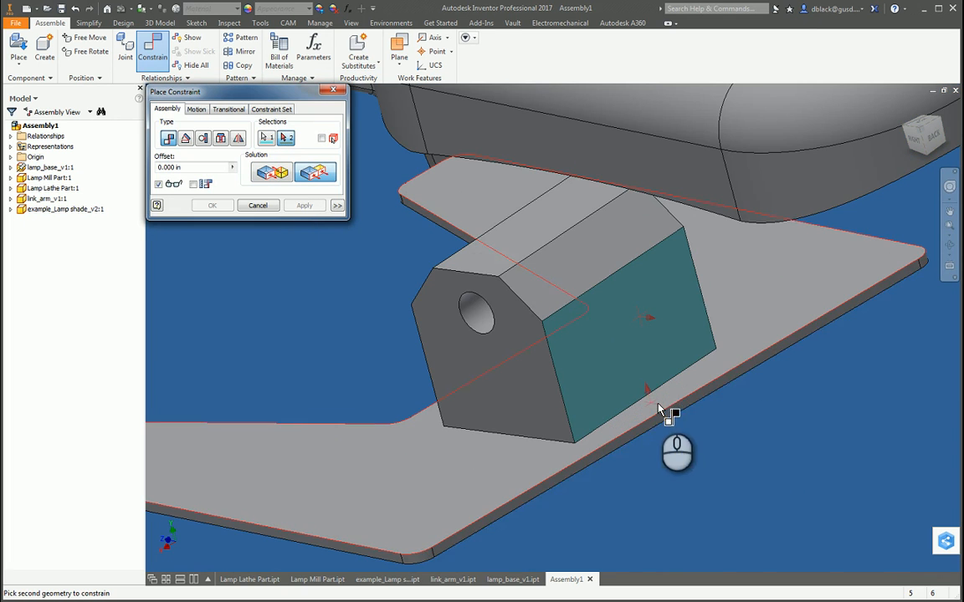
pyautogui.click(697, 425)
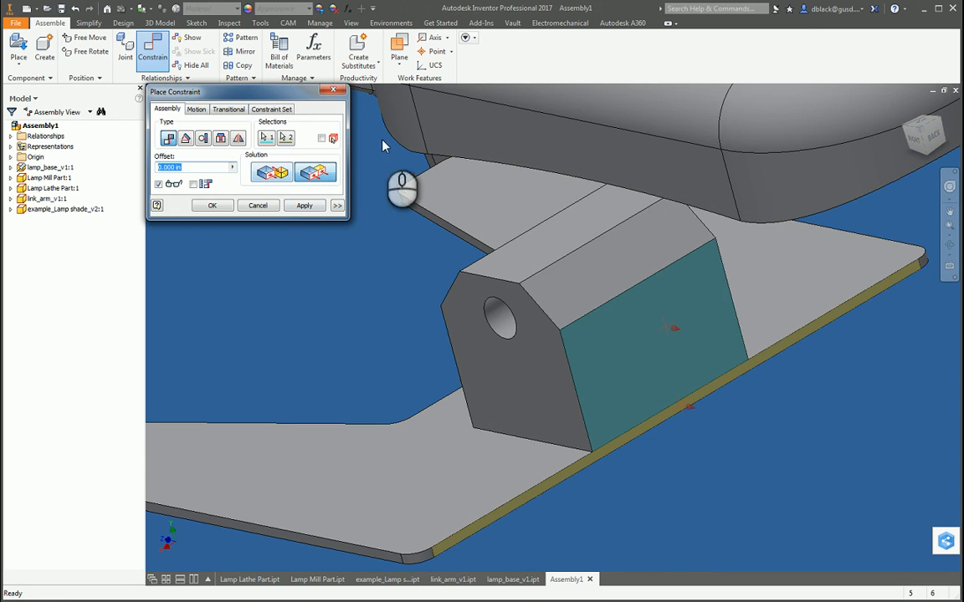
pyautogui.click(304, 205)
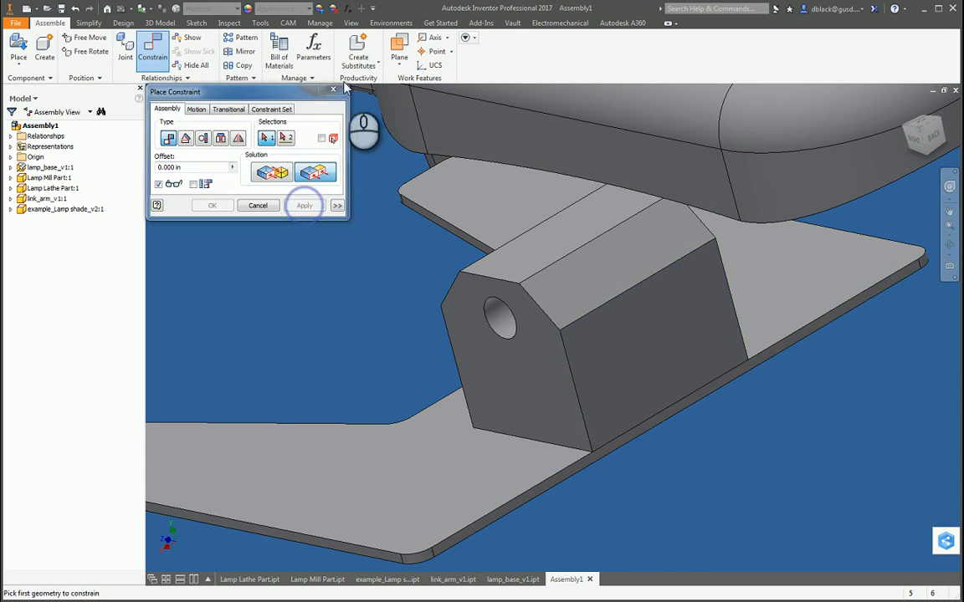
pyautogui.click(334, 90)
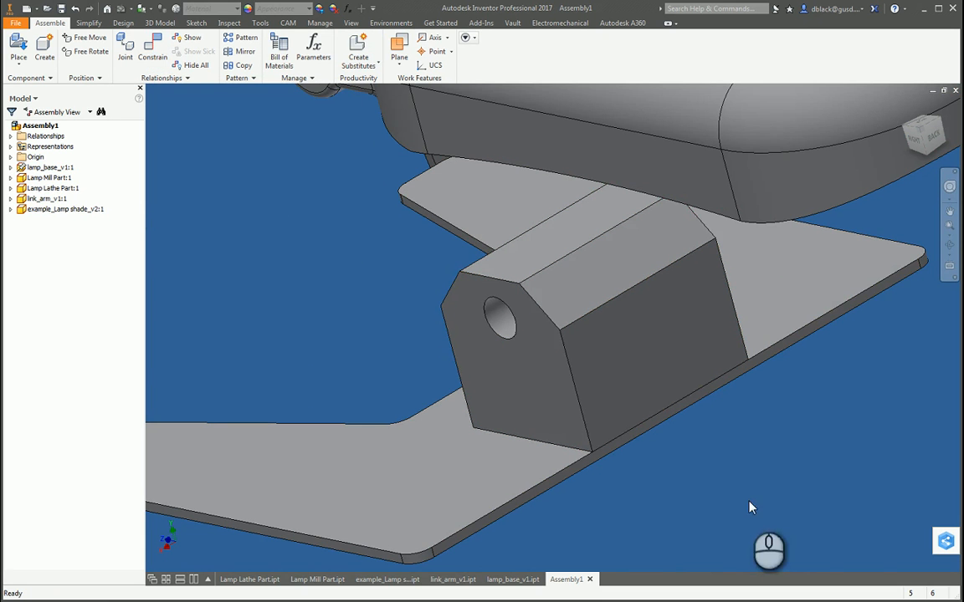
# Step: Try to move the grounded lamp base with Free Move
pyautogui.scroll(3, 701, 495)
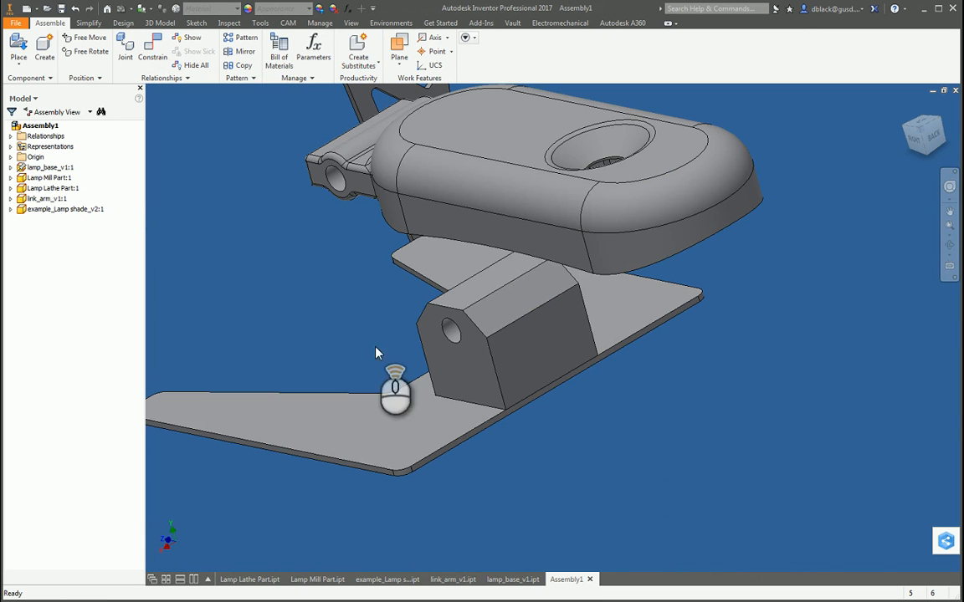
pyautogui.click(77, 42)
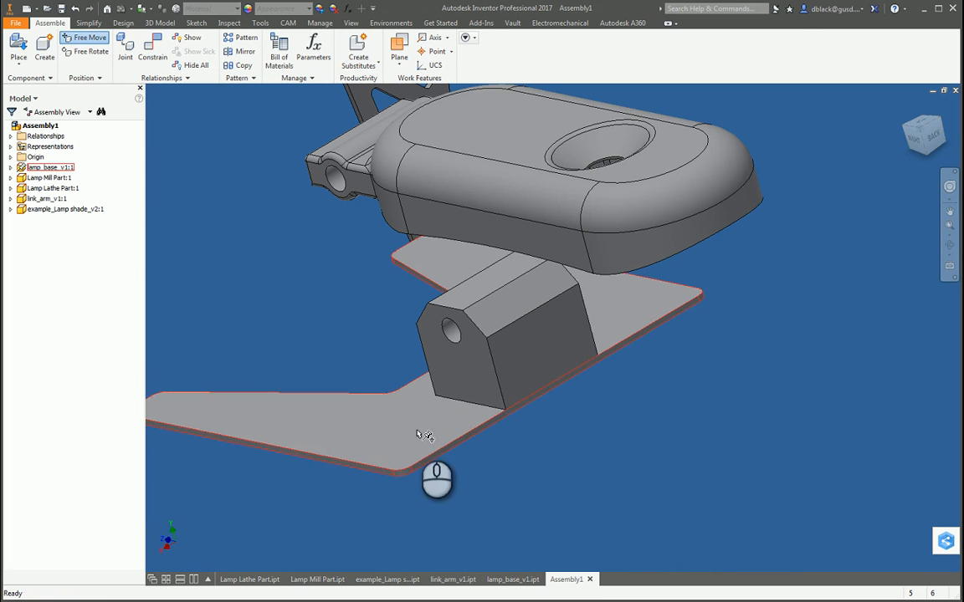
pyautogui.moveTo(416, 430); pyautogui.dragTo(362, 404)
pyautogui.click(100, 37)
pyautogui.moveTo(424, 437); pyautogui.dragTo(373, 422)
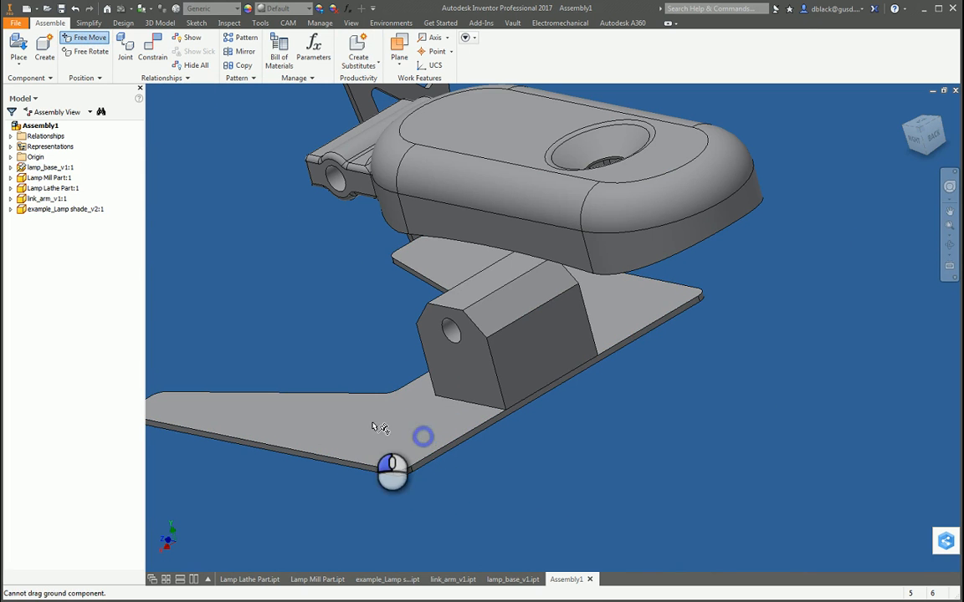
# Step: Free-move the mill part away from the lamp base and expose the two holes in its underside
pyautogui.click(86, 39)
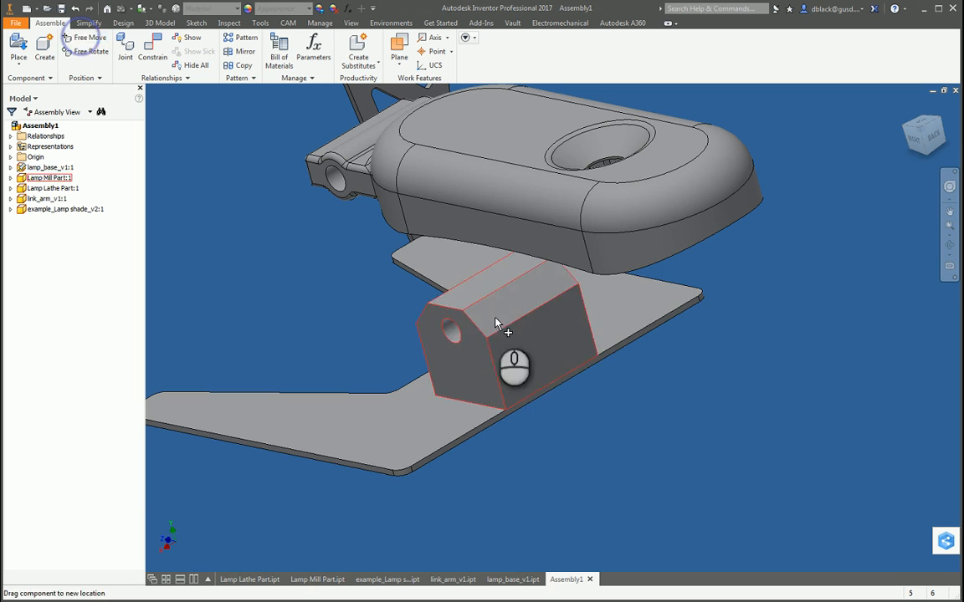
pyautogui.moveTo(496, 323); pyautogui.dragTo(691, 331)
pyautogui.press('F4')
pyautogui.moveTo(645, 395); pyautogui.dragTo(649, 270)
pyautogui.scroll(-3, 723, 275)
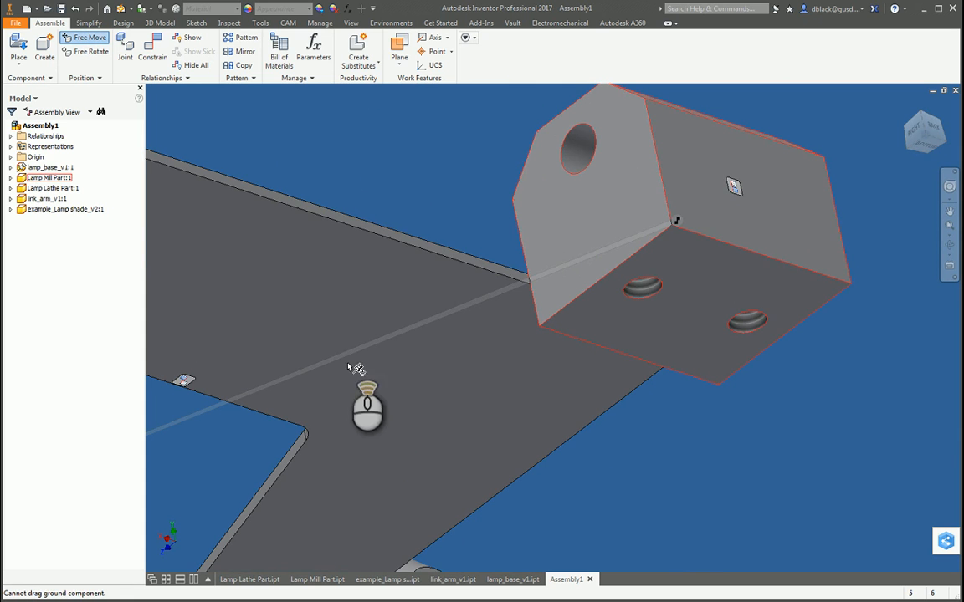
# Step: Measure the center-to-center distance between the two holes in the mill part's underside
pyautogui.scroll(3, 393, 334)
pyautogui.scroll(-3, 545, 303)
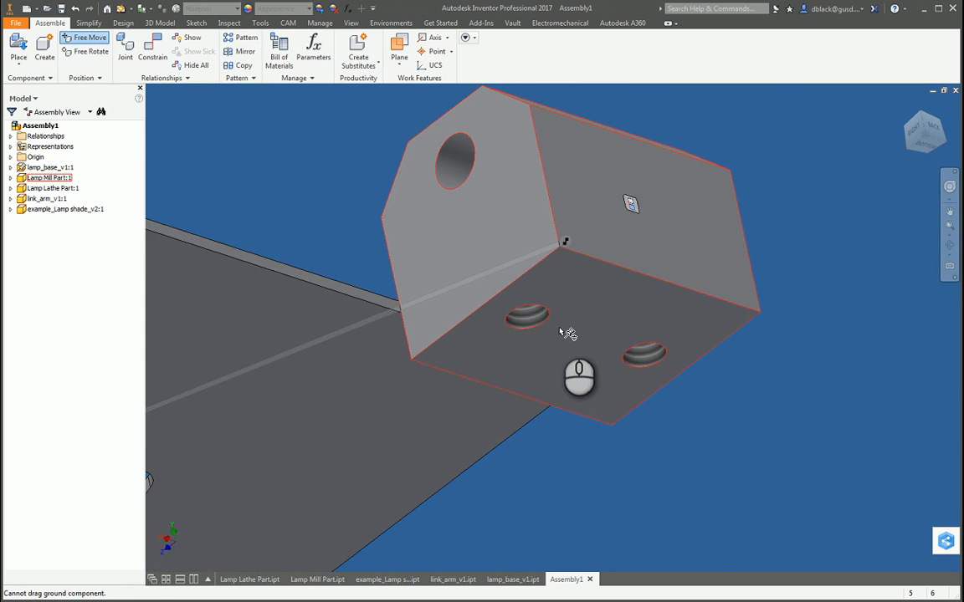
pyautogui.press('m')
pyautogui.click(531, 314)
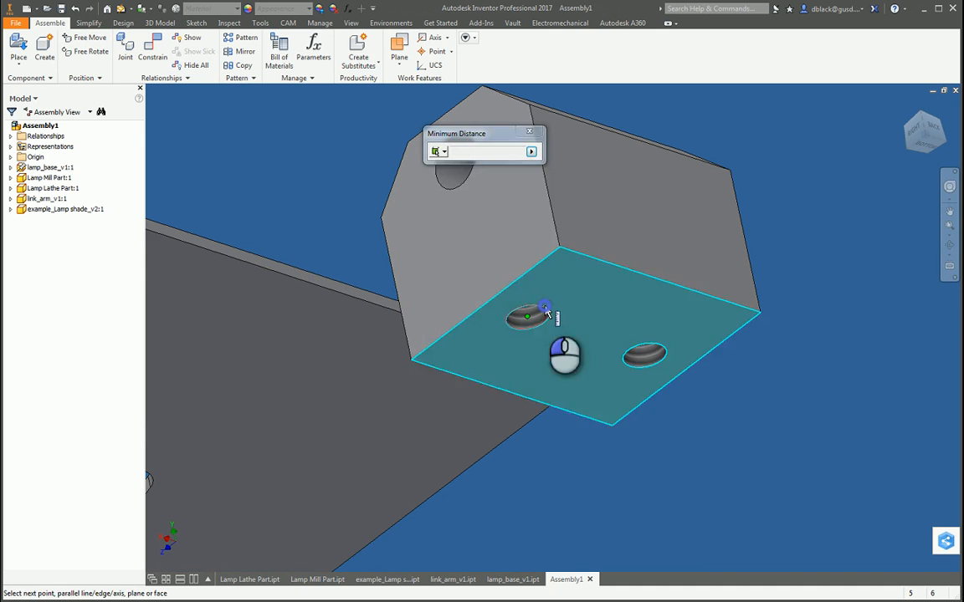
pyautogui.click(650, 350)
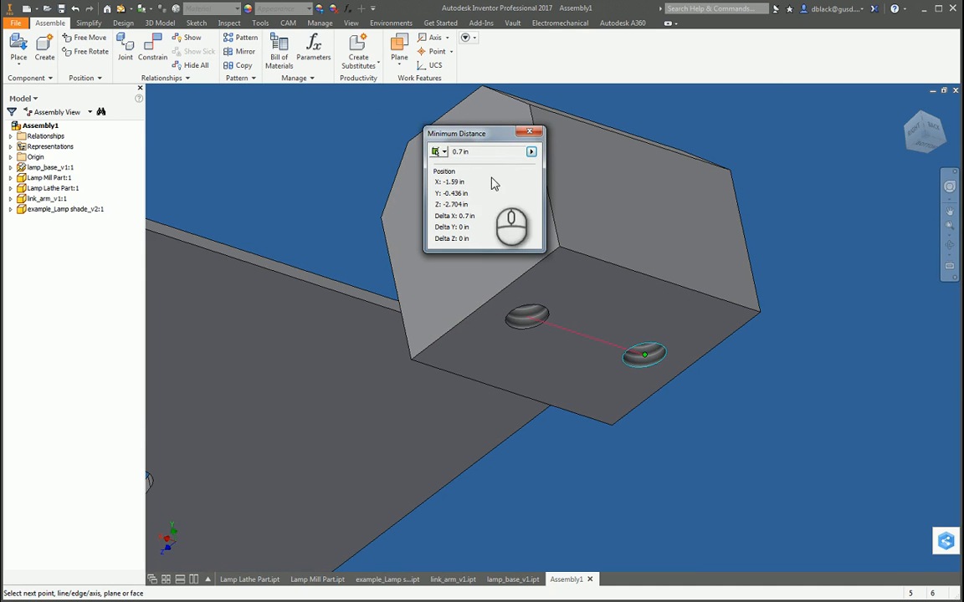
pyautogui.click(531, 134)
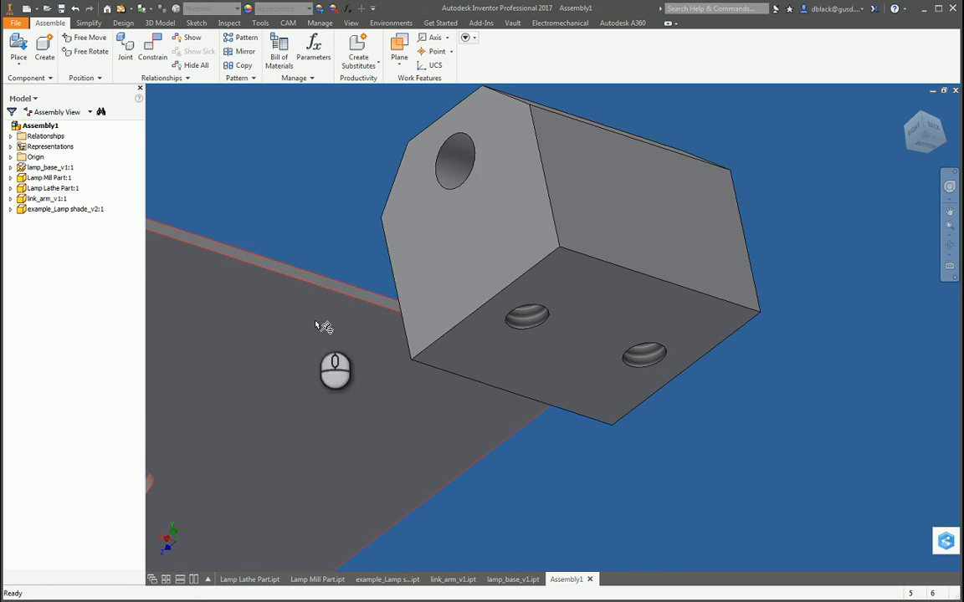
# Step: Slide the mill part back over the lamp base and along its straight rear edge
pyautogui.scroll(3, 654, 359)
pyautogui.press('F4')
pyautogui.moveTo(550, 237); pyautogui.dragTo(545, 383)
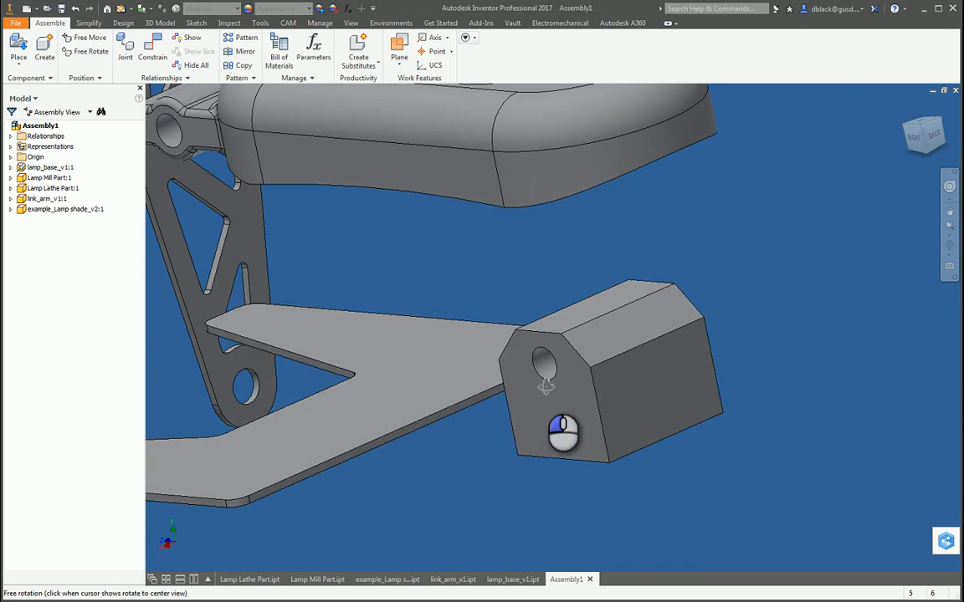
pyautogui.scroll(3, 558, 345)
pyautogui.scroll(-3, 390, 402)
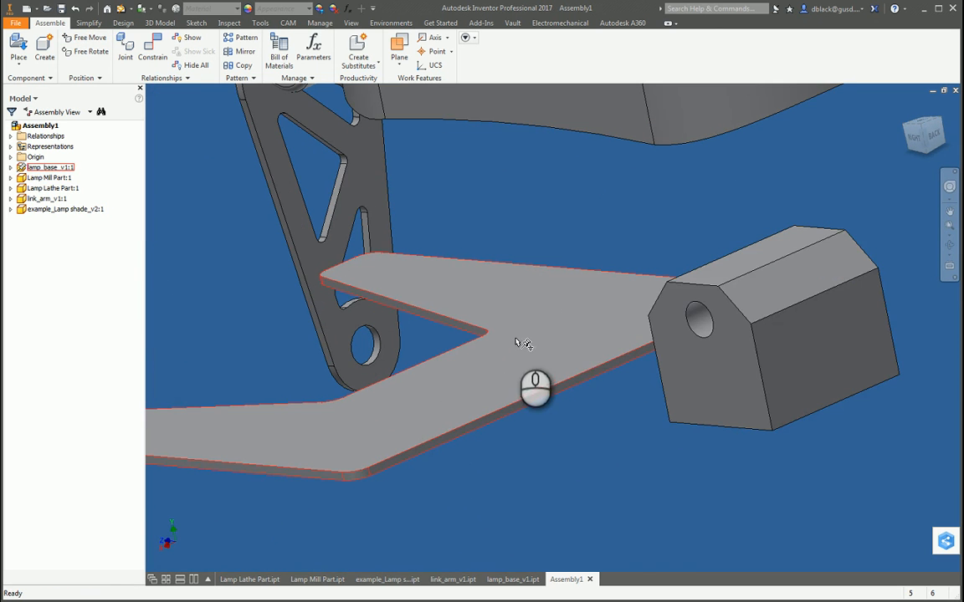
pyautogui.moveTo(739, 378); pyautogui.dragTo(684, 415)
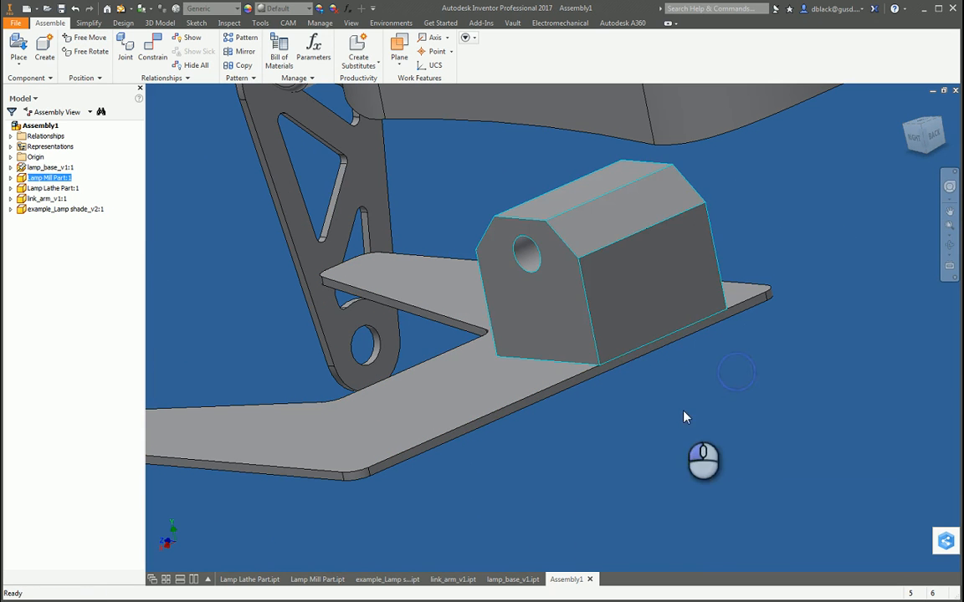
pyautogui.moveTo(599, 338); pyautogui.dragTo(540, 350)
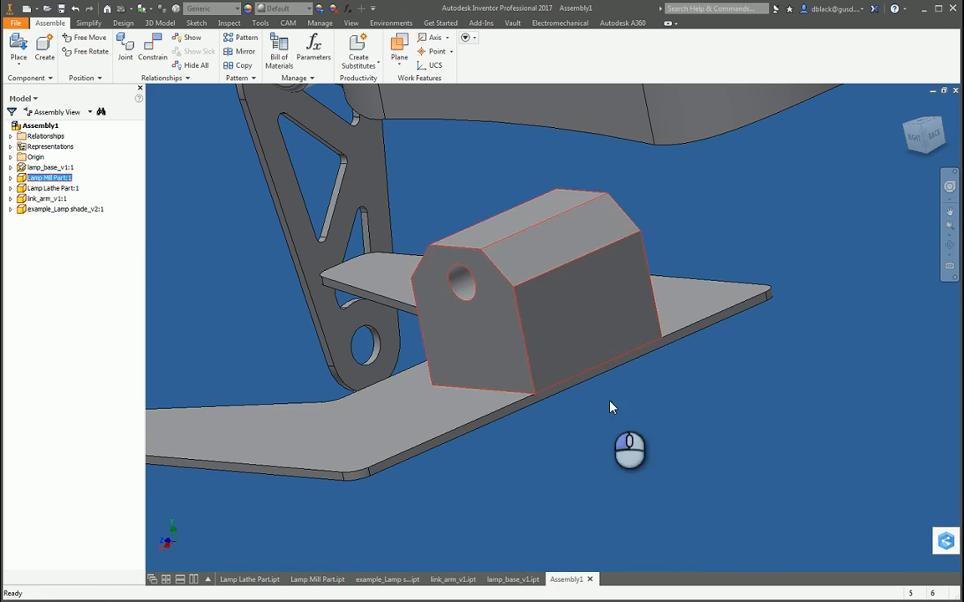
pyautogui.click(652, 450)
# Step: Examine how the mill part sits along the lamp base's rear edge, nudging it slightly along that edge
pyautogui.scroll(4, 649, 449)
pyautogui.moveTo(647, 449)
pyautogui.keyDown('shift'); pyautogui.mouseDown(button='middle')
pyautogui.moveTo(609, 426)
pyautogui.moveTo(645, 459)
pyautogui.mouseUp(button='middle'); pyautogui.keyUp('shift')
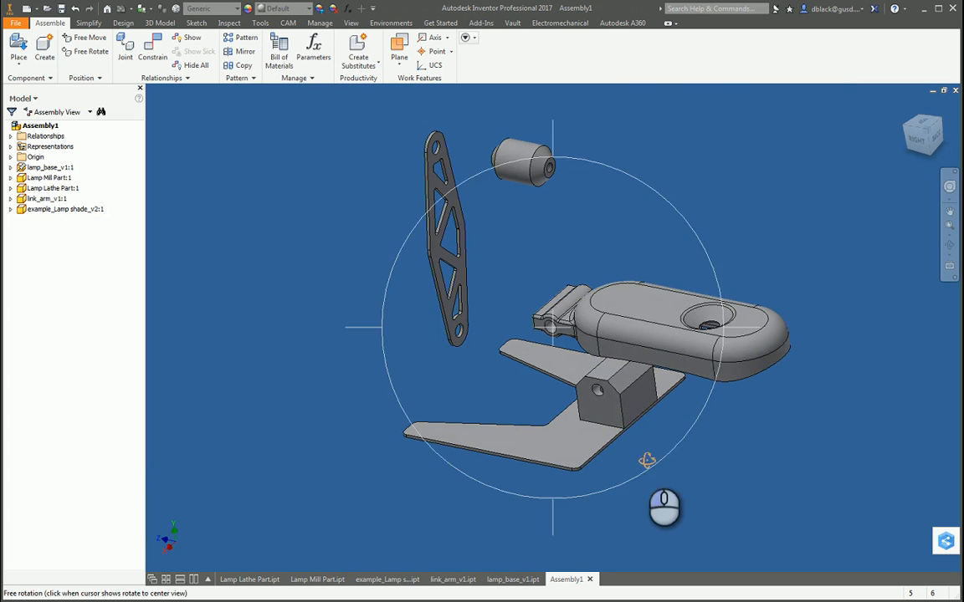
pyautogui.click(700, 247)
pyautogui.click(642, 369)
pyautogui.scroll(-3, 643, 369)
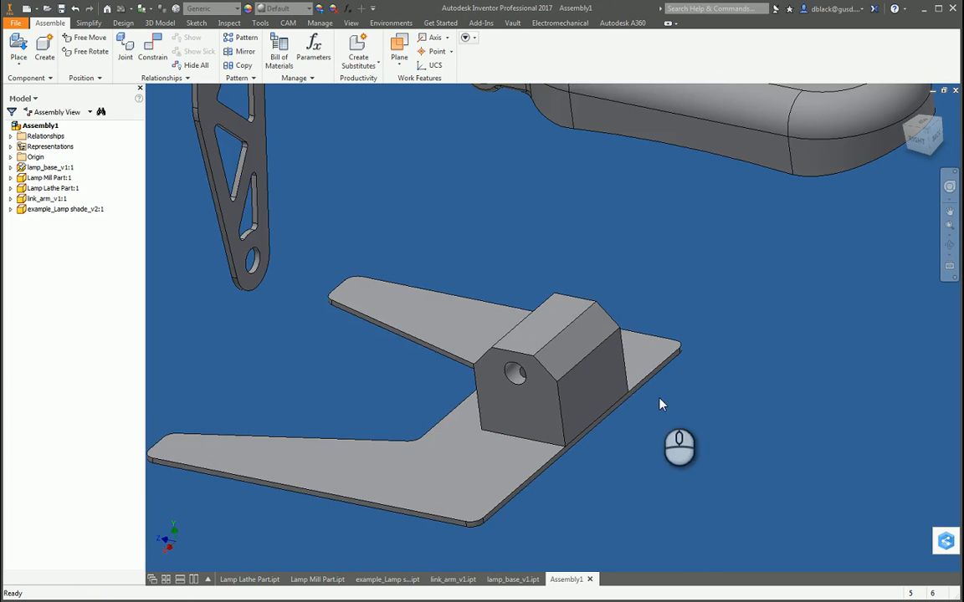
pyautogui.scroll(3, 593, 358)
pyautogui.scroll(-4, 538, 421)
pyautogui.moveTo(601, 362)
pyautogui.mouseDown()
pyautogui.moveTo(543, 404)
pyautogui.moveTo(608, 350)
pyautogui.moveTo(591, 369)
pyautogui.mouseUp()
pyautogui.click(688, 392)
pyautogui.keyDown('shift'); pyautogui.moveTo(740, 380); pyautogui.dragTo(543, 410, button='middle'); pyautogui.keyUp('shift')
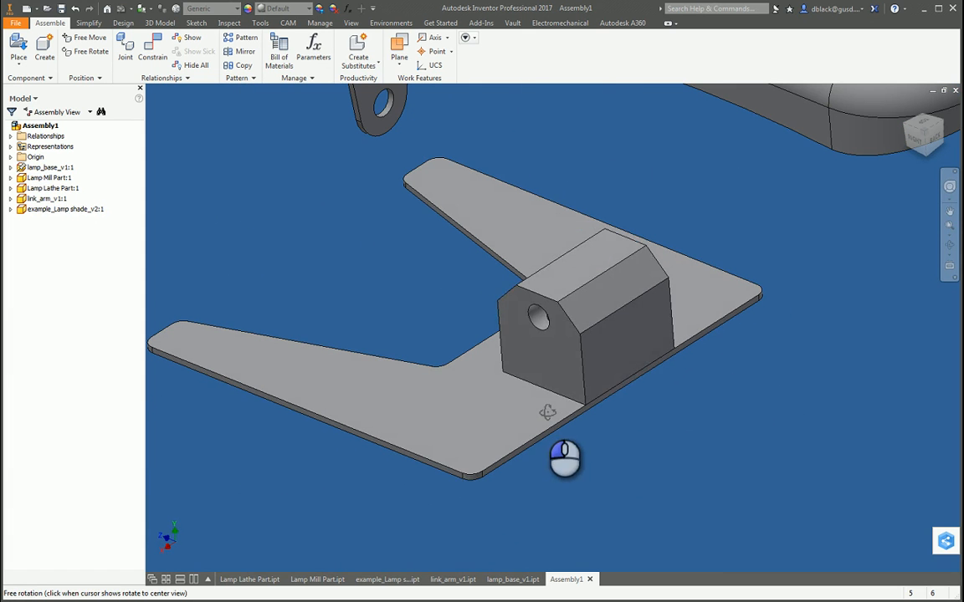
# Step: Open the mill part in its own window and create a midplane work plane between its two end faces
pyautogui.rightClick(609, 310)
pyautogui.click(611, 184)
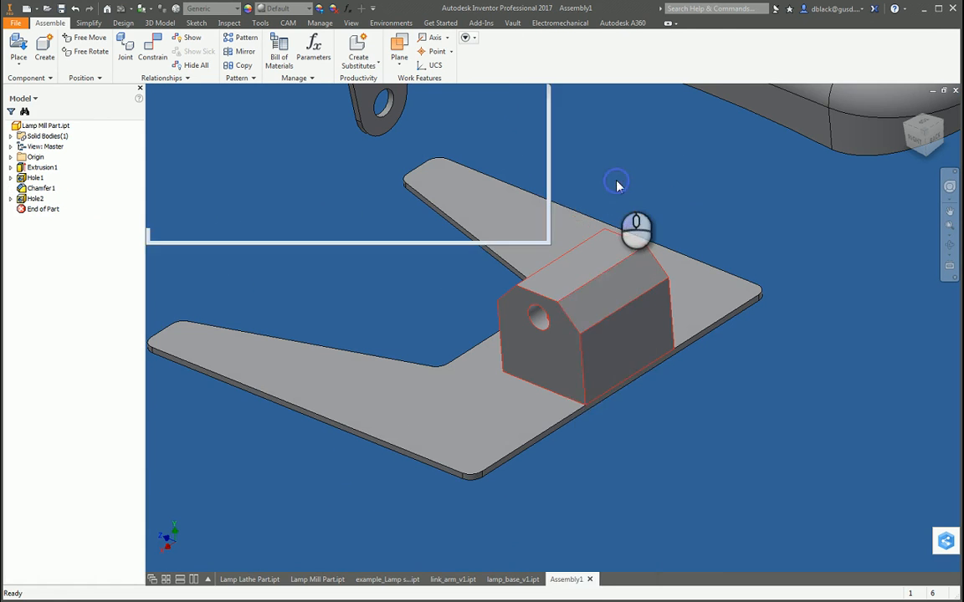
pyautogui.keyDown('shift'); pyautogui.moveTo(676, 452); pyautogui.dragTo(610, 303, button='middle'); pyautogui.keyUp('shift')
pyautogui.click(485, 67)
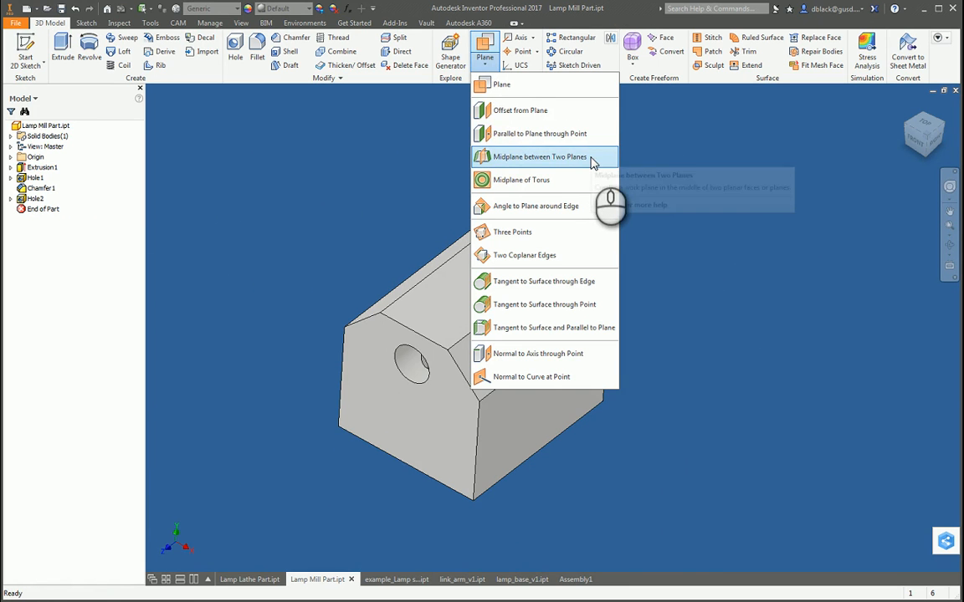
pyautogui.click(586, 158)
pyautogui.click(405, 443)
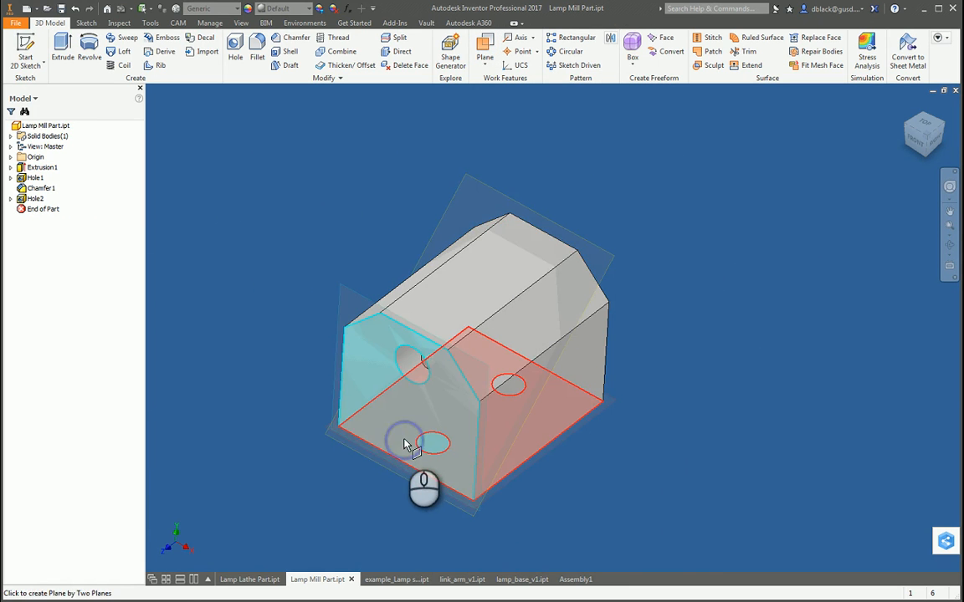
pyautogui.press('F4')
pyautogui.moveTo(585, 266); pyautogui.dragTo(594, 327)
pyautogui.click(592, 321)
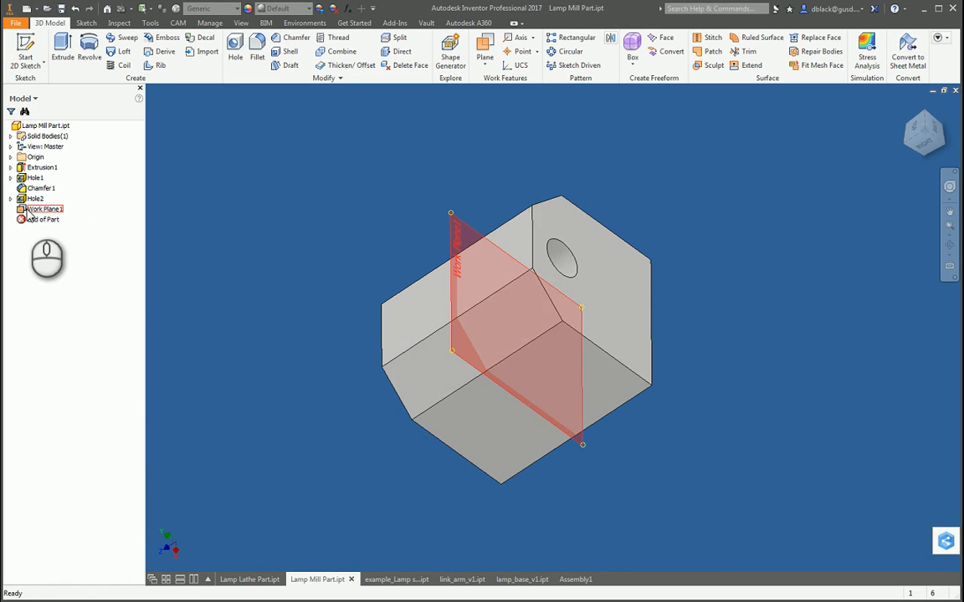
# Step: Switch to the lamp_base_v1 part and orient the view straight onto its top face
pyautogui.click(520, 580)
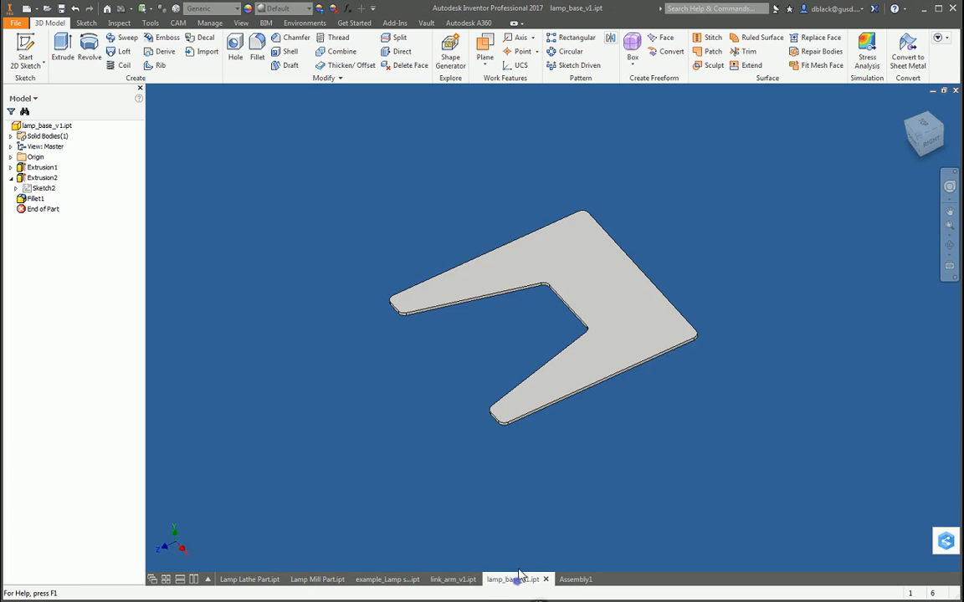
pyautogui.press('F4')
pyautogui.moveTo(630, 376); pyautogui.dragTo(638, 403)
pyautogui.scroll(3, 661, 372)
pyautogui.scroll(2, 666, 370)
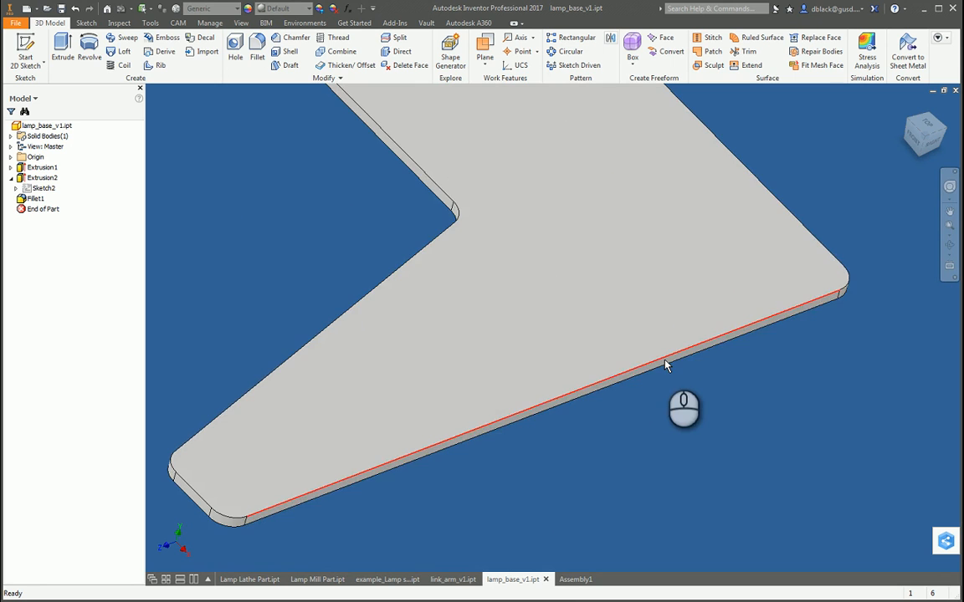
pyautogui.scroll(-5, 661, 370)
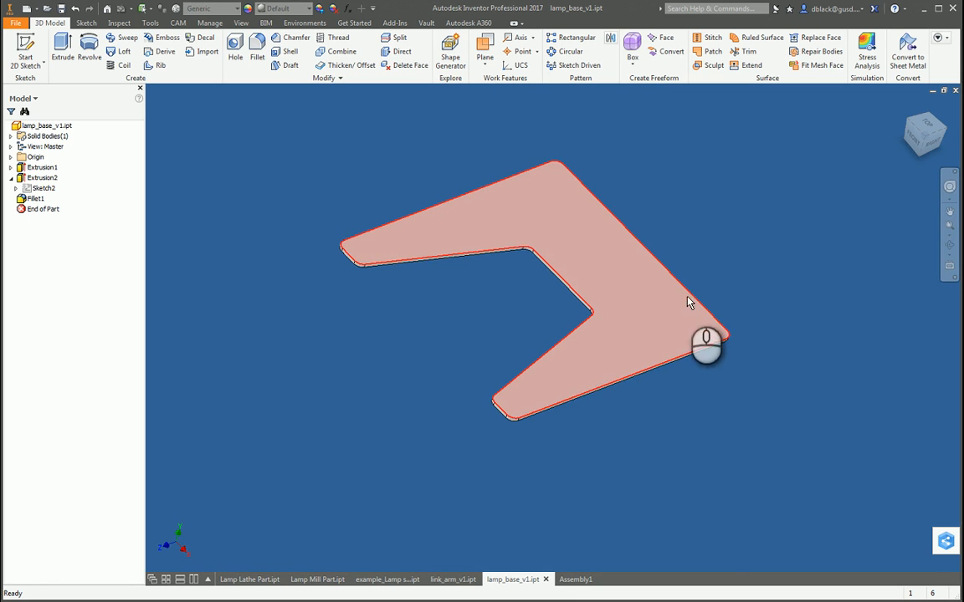
pyautogui.moveTo(659, 422); pyautogui.dragTo(613, 339)
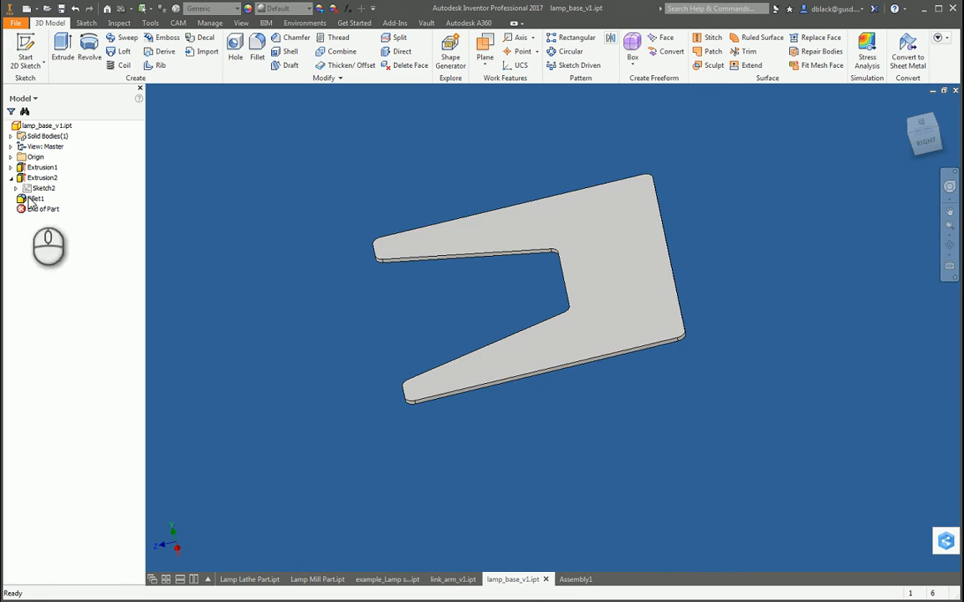
pyautogui.click(920, 138)
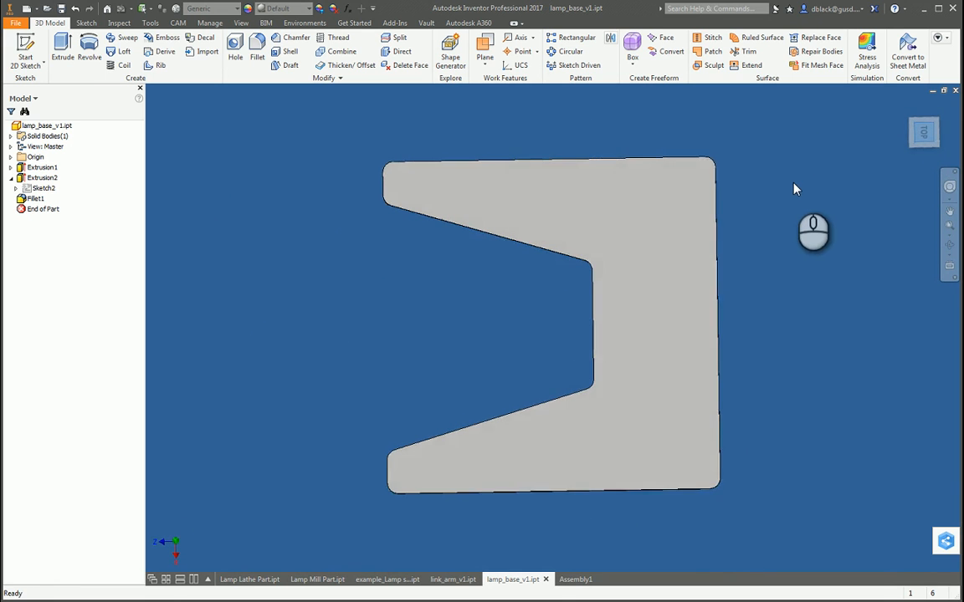
pyautogui.press('s')
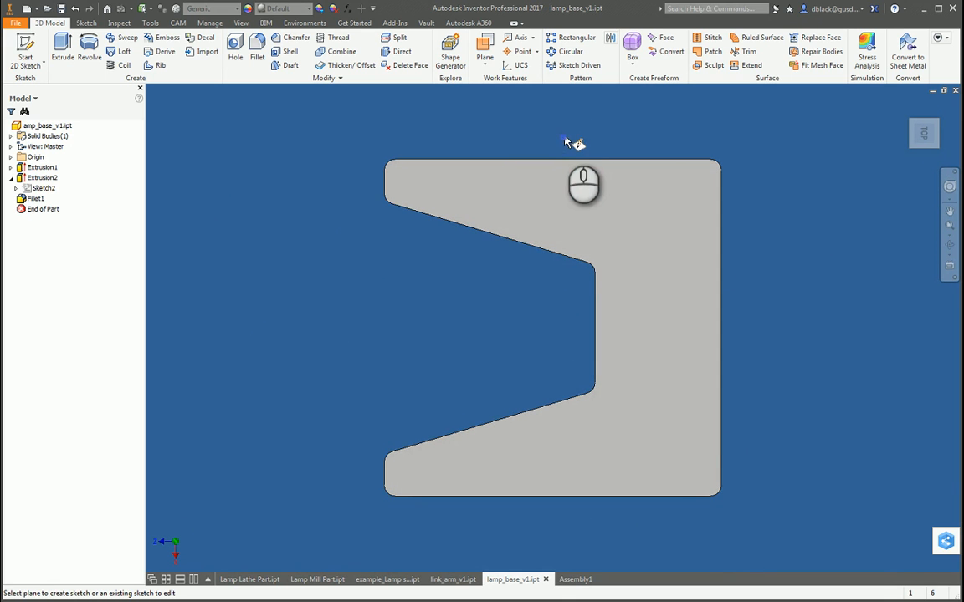
pyautogui.moveTo(502, 158); pyautogui.dragTo(711, 219)
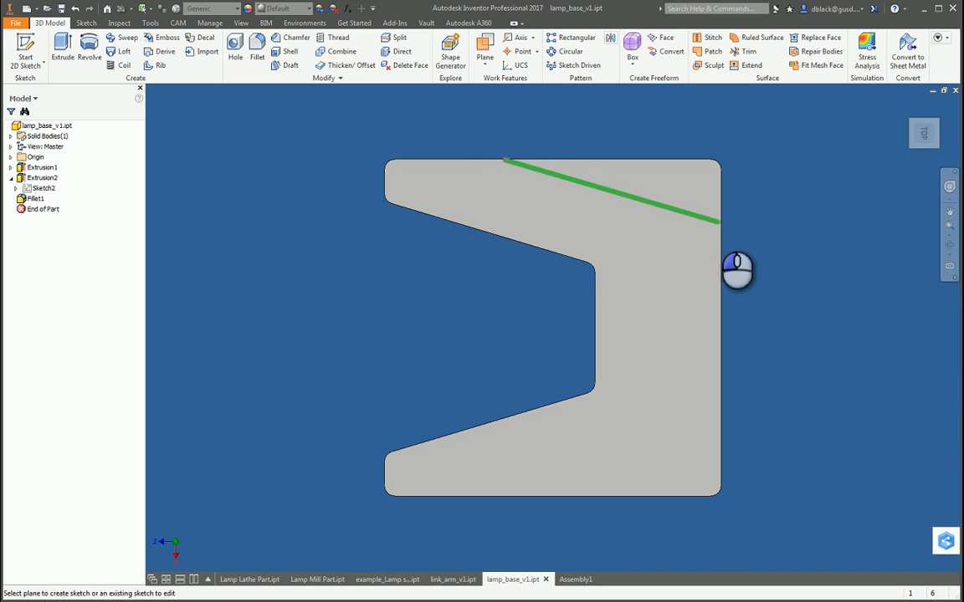
pyautogui.moveTo(475, 496)
pyautogui.mouseDown()
pyautogui.moveTo(706, 427)
pyautogui.moveTo(721, 432)
pyautogui.mouseUp()
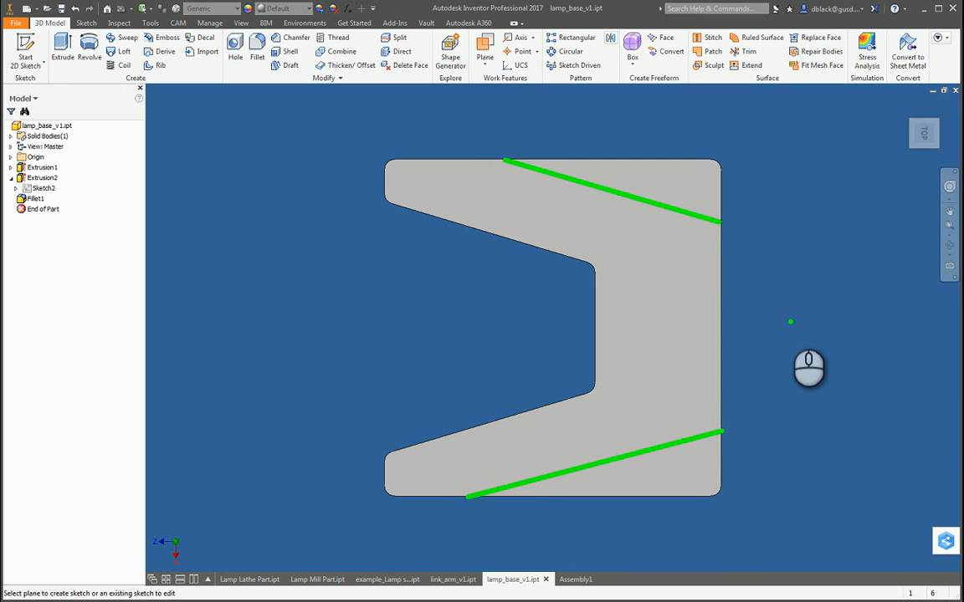
pyautogui.press('Escape')
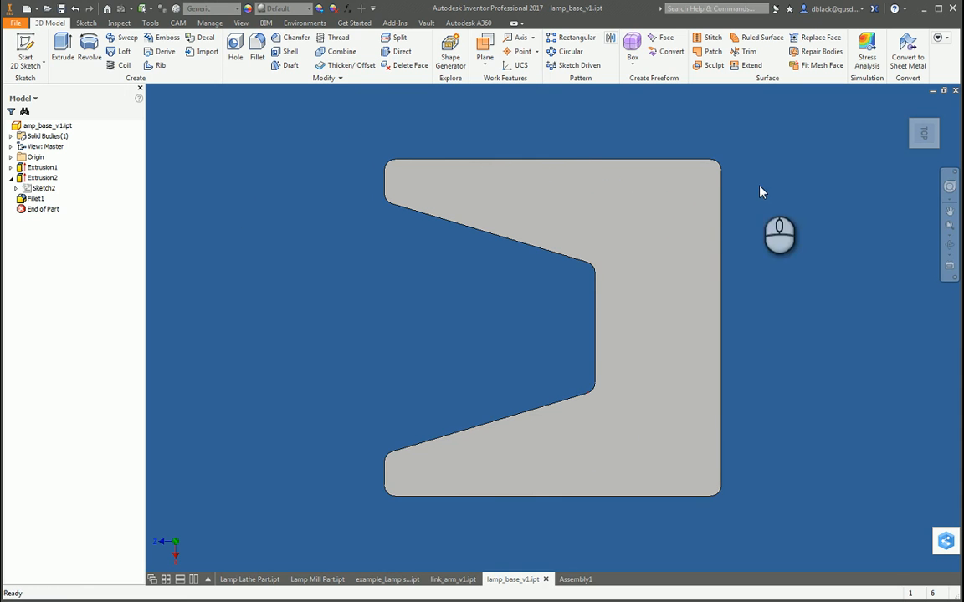
# Step: Edit the lamp base's corner fillet to exclude the two corners at the ends of its straight rear edge
pyautogui.doubleClick(35, 199)
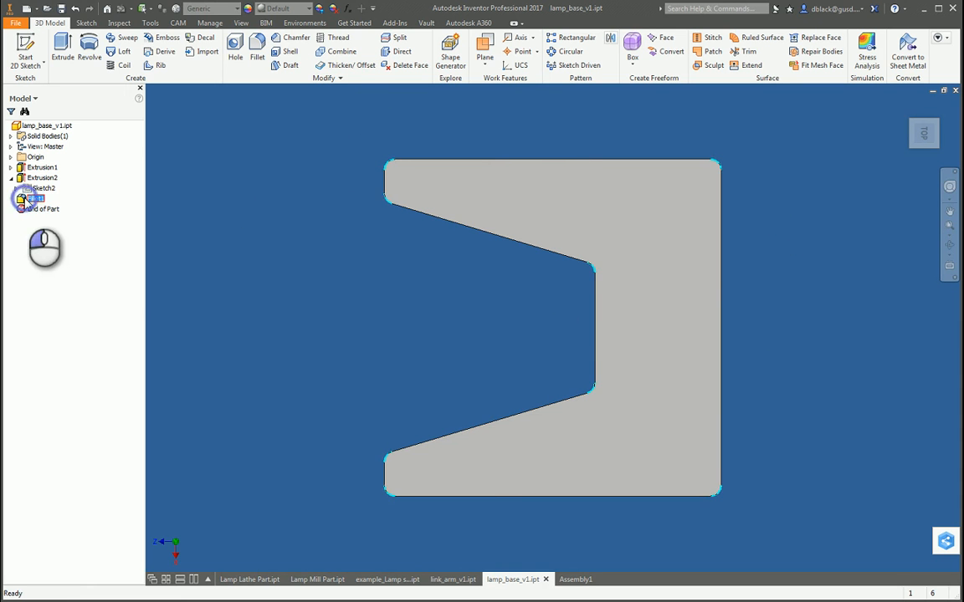
pyautogui.click(115, 173)
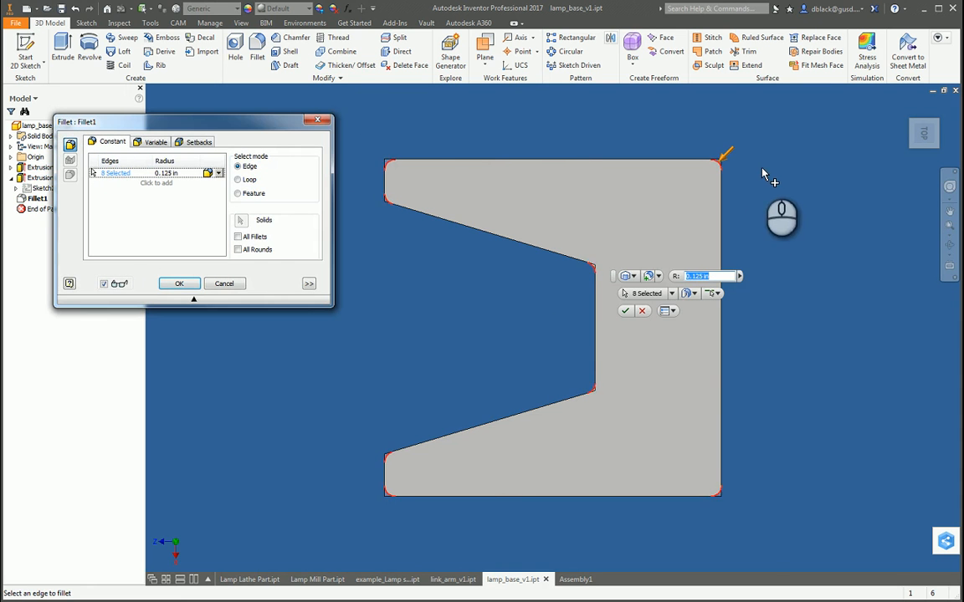
pyautogui.keyDown('shift'); pyautogui.moveTo(637, 211); pyautogui.dragTo(684, 224, button='middle'); pyautogui.keyUp('shift')
pyautogui.scroll(4, 684, 225)
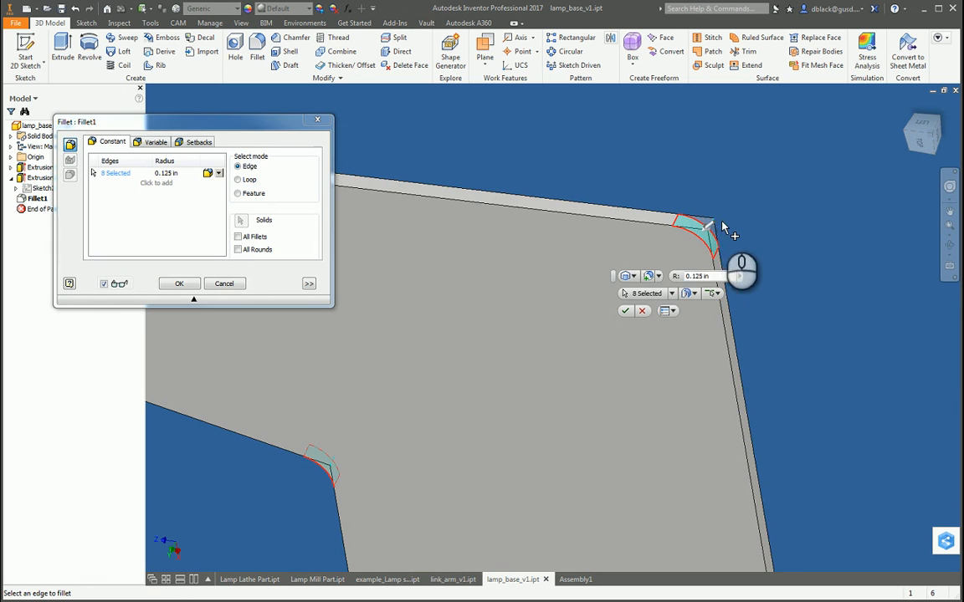
pyautogui.keyDown('ctrl'); pyautogui.click(707, 225); pyautogui.keyUp('ctrl')
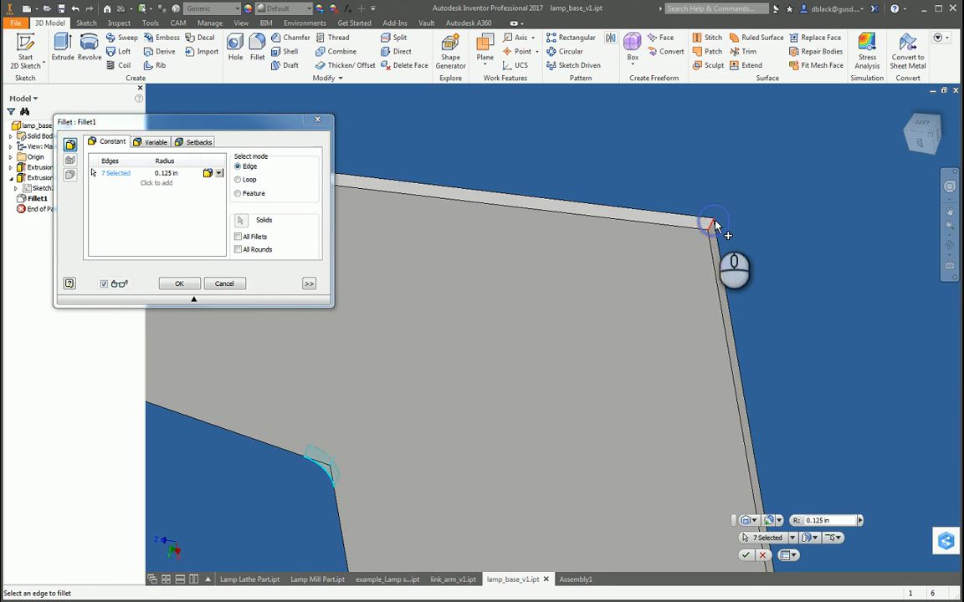
pyautogui.scroll(-4, 666, 226)
pyautogui.press('F4')
pyautogui.moveTo(604, 326); pyautogui.dragTo(612, 202)
pyautogui.scroll(-3, 715, 441)
pyautogui.scroll(7, 707, 492)
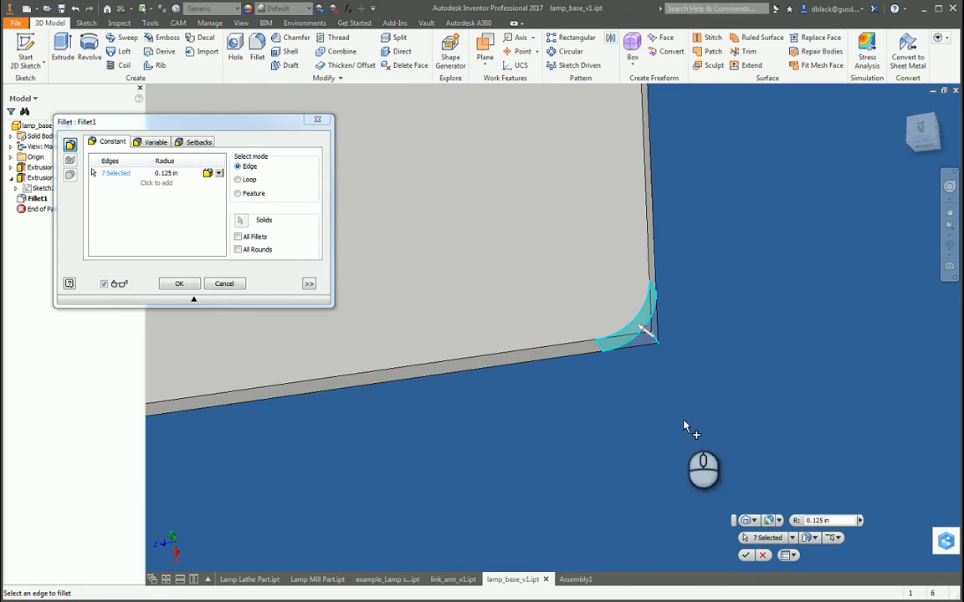
pyautogui.keyDown('ctrl'); pyautogui.click(657, 343); pyautogui.keyUp('ctrl')
pyautogui.click(179, 285)
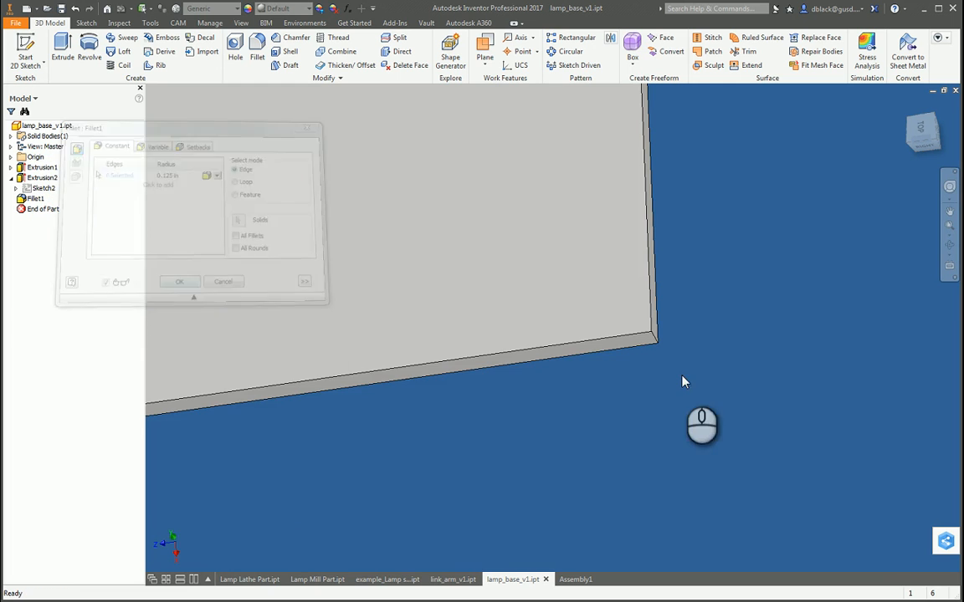
# Step: Create a 2D sketch on the lamp base's top face and project the face's outline into it
pyautogui.scroll(-4, 661, 385)
pyautogui.scroll(4, 371, 292)
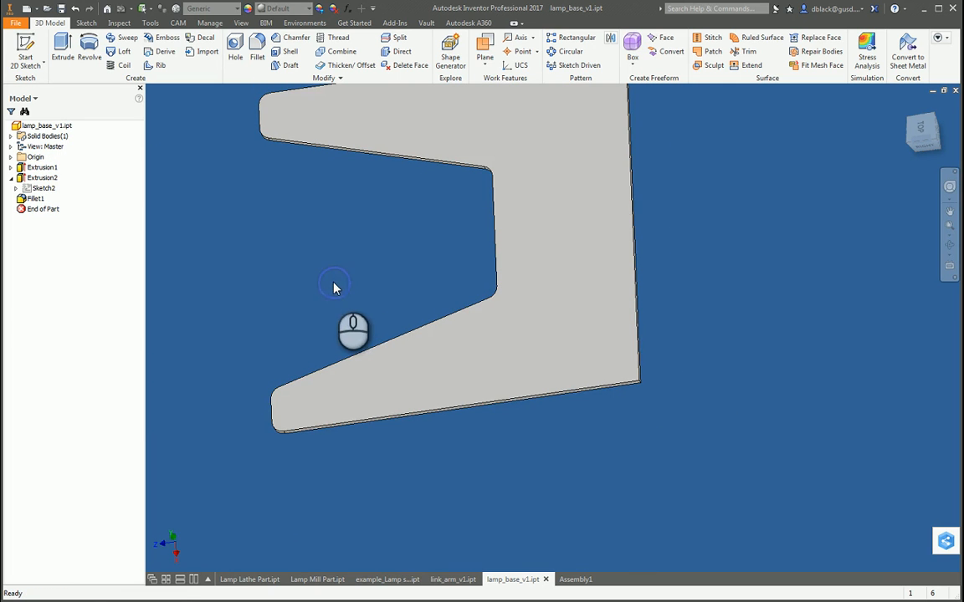
pyautogui.keyDown('shift'); pyautogui.moveTo(658, 354); pyautogui.dragTo(589, 307, button='middle'); pyautogui.keyUp('shift')
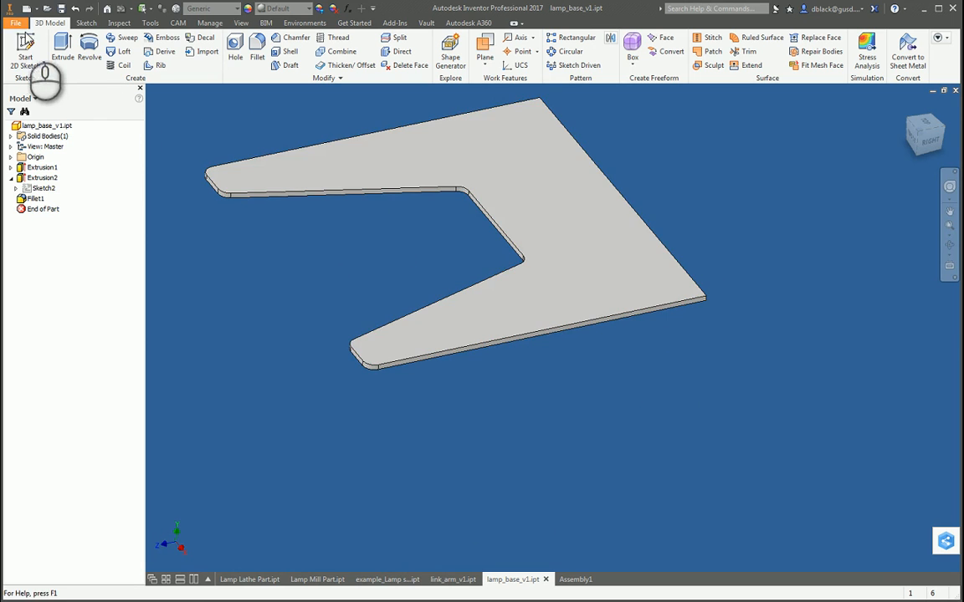
pyautogui.click(25, 46)
pyautogui.click(623, 271)
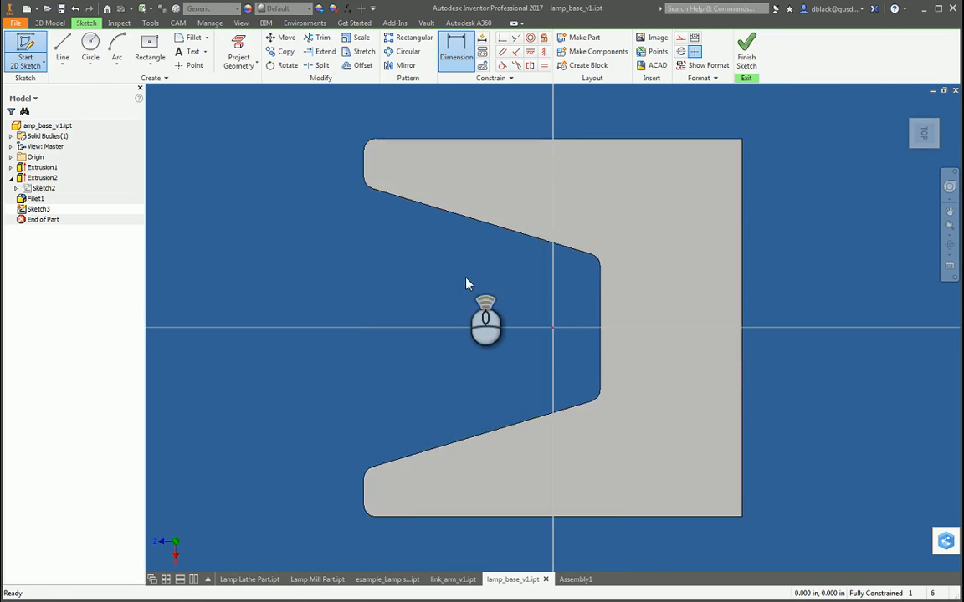
pyautogui.click(239, 51)
pyautogui.click(541, 214)
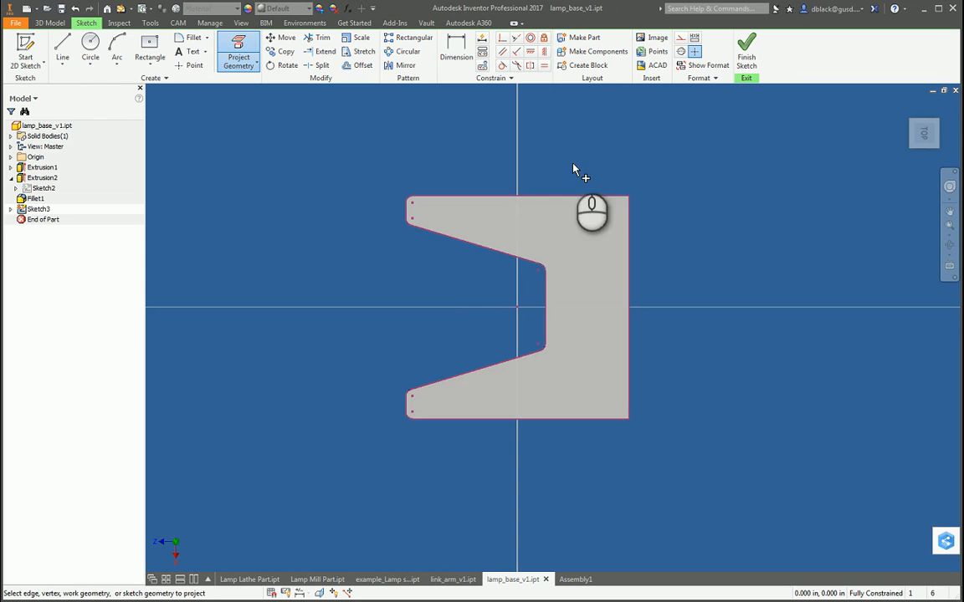
# Step: Draw two diagonal sketch lines, each cutting across one rear corner from the side edge to the straight rear edge
pyautogui.click(61, 50)
pyautogui.scroll(-3, 508, 197)
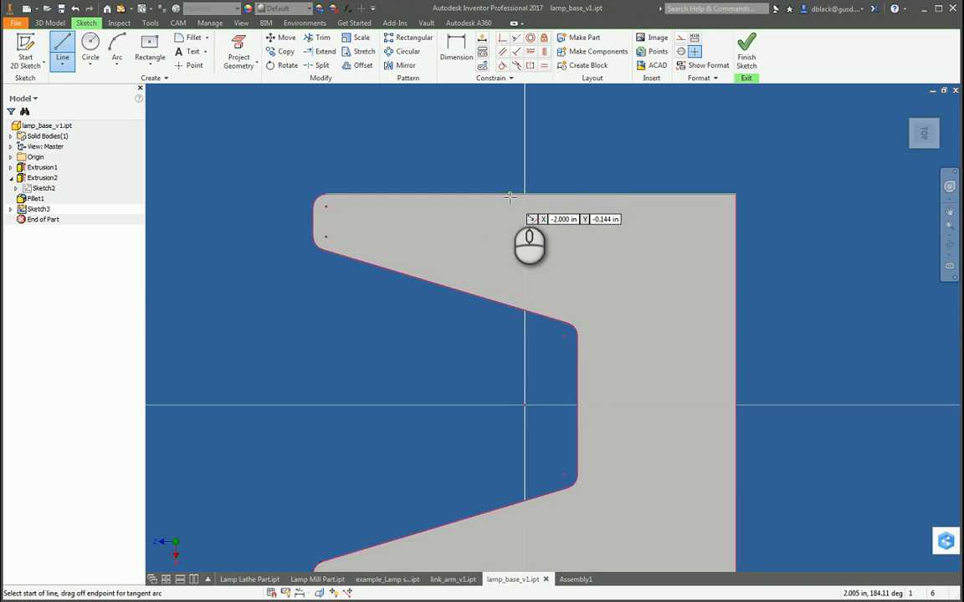
pyautogui.click(509, 196)
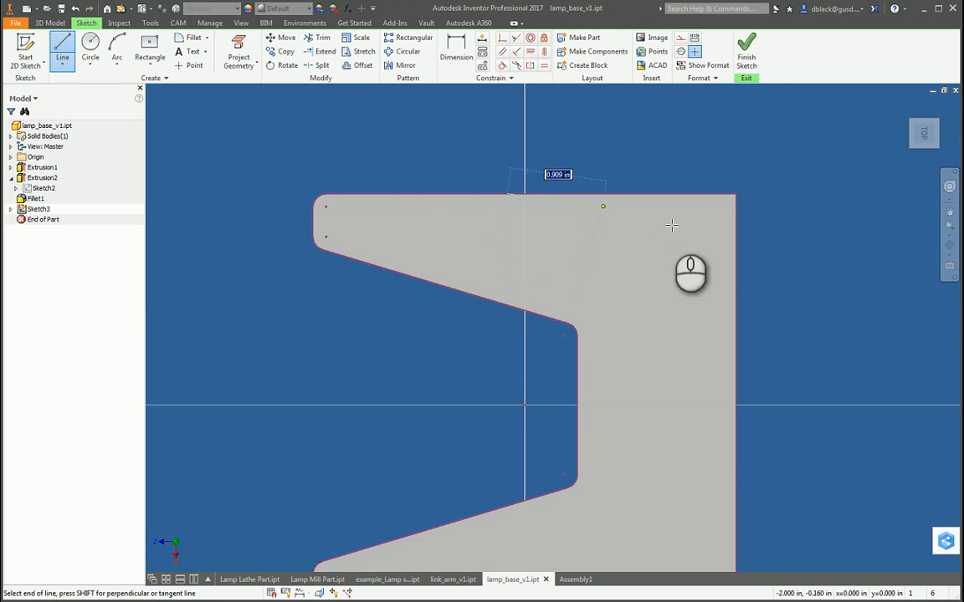
pyautogui.click(735, 274)
pyautogui.scroll(3, 644, 212)
pyautogui.scroll(-5, 598, 333)
pyautogui.click(548, 354)
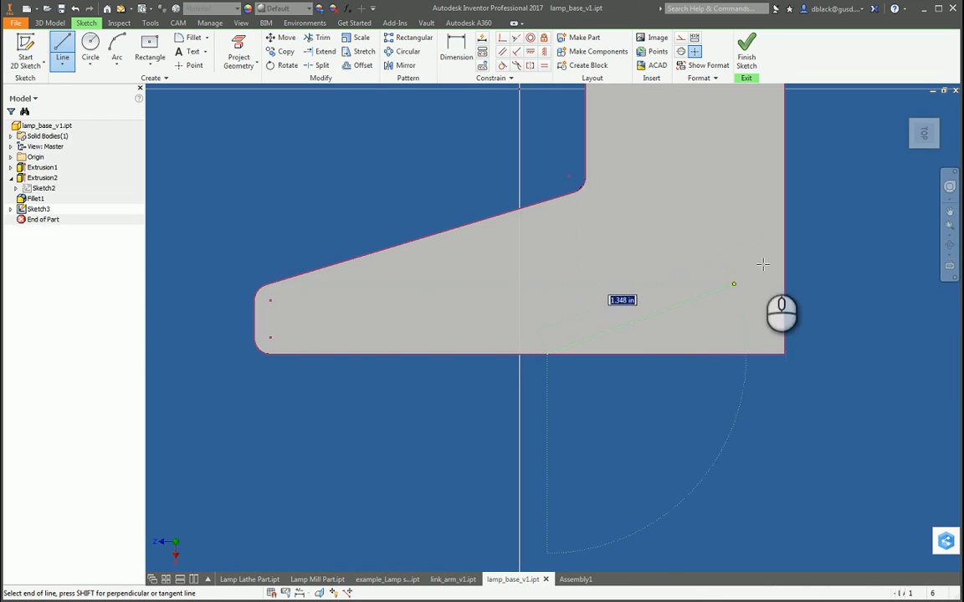
pyautogui.click(784, 266)
pyautogui.press('Escape')
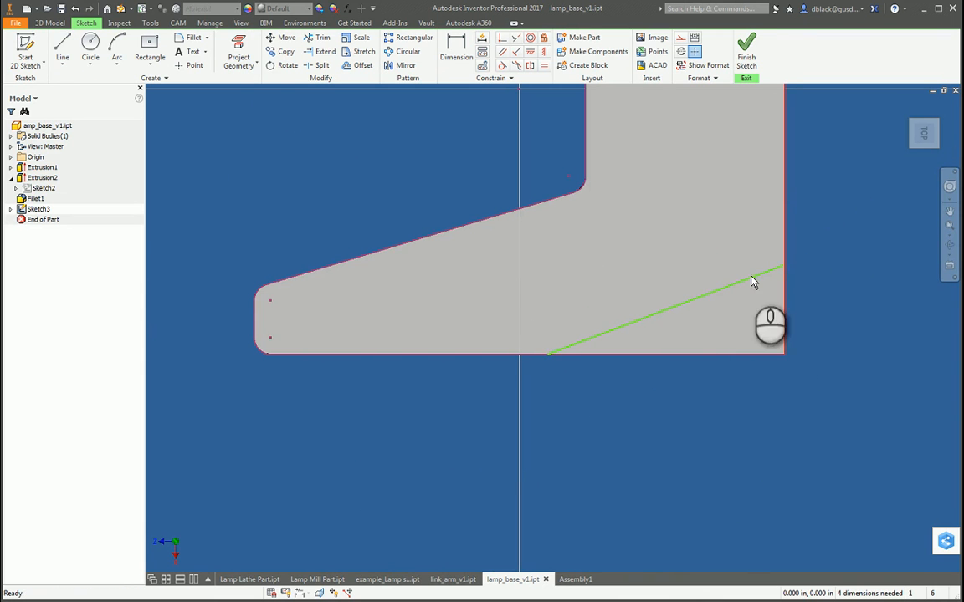
# Step: Constrain each diagonal corner line parallel to the slanted inner edge of the arm on its own side
pyautogui.scroll(4, 519, 381)
pyautogui.scroll(-3, 512, 209)
pyautogui.scroll(3, 613, 176)
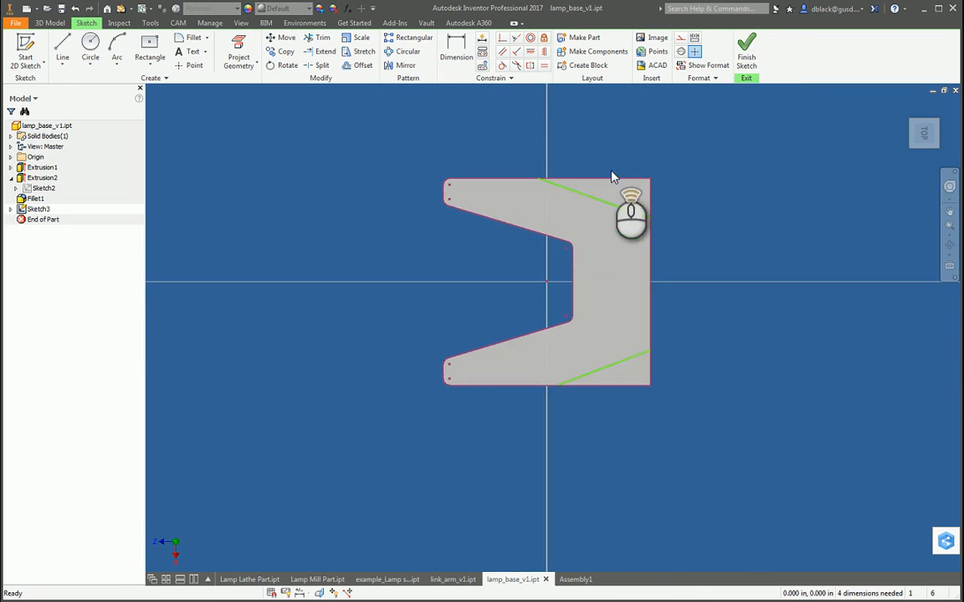
pyautogui.scroll(-3, 573, 210)
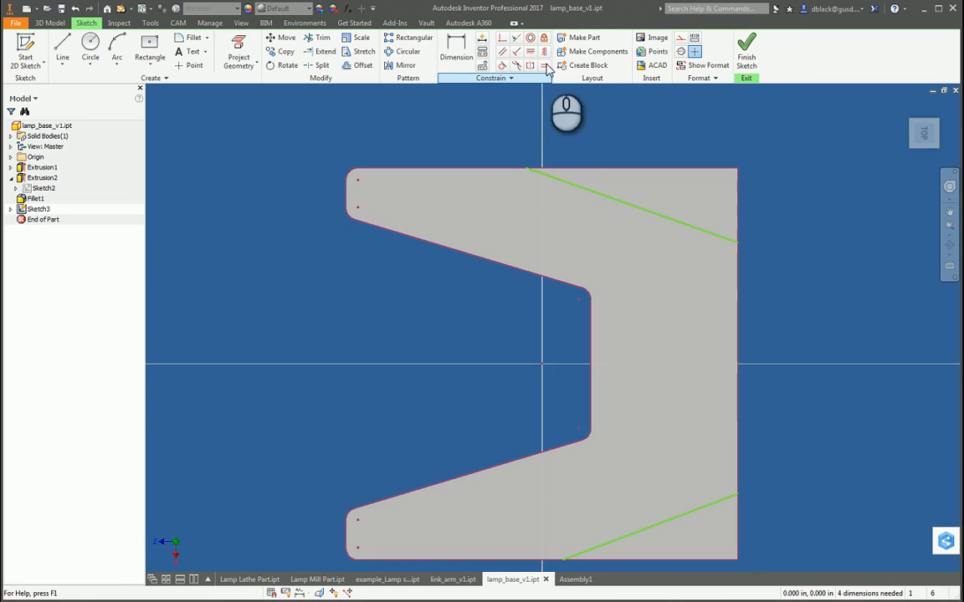
pyautogui.click(503, 53)
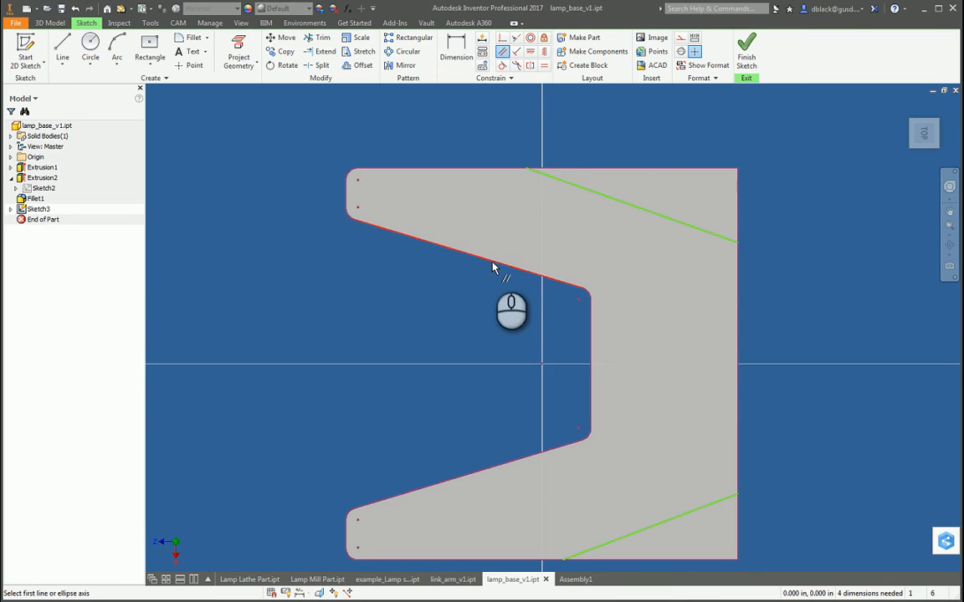
pyautogui.click(494, 266)
pyautogui.click(604, 196)
pyautogui.scroll(3, 552, 205)
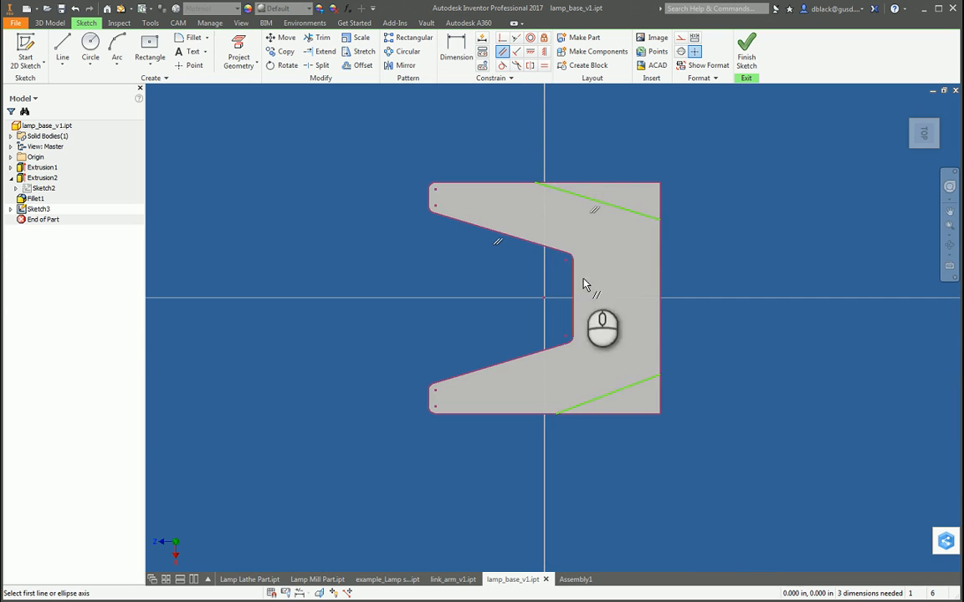
pyautogui.click(613, 397)
pyautogui.click(518, 361)
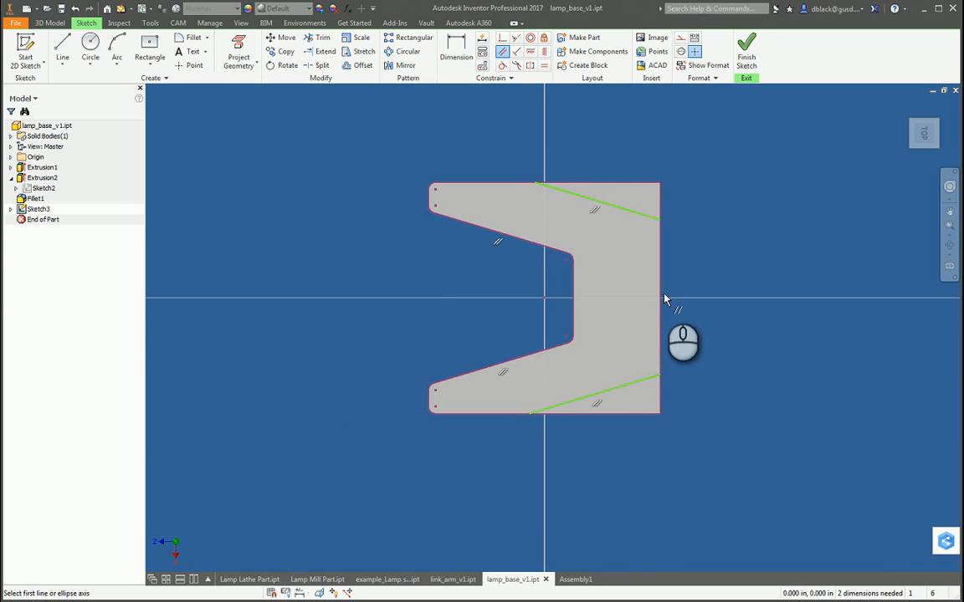
# Step: Constrain the two diagonal corner lines to equal length
pyautogui.scroll(-3, 665, 299)
pyautogui.scroll(3, 448, 303)
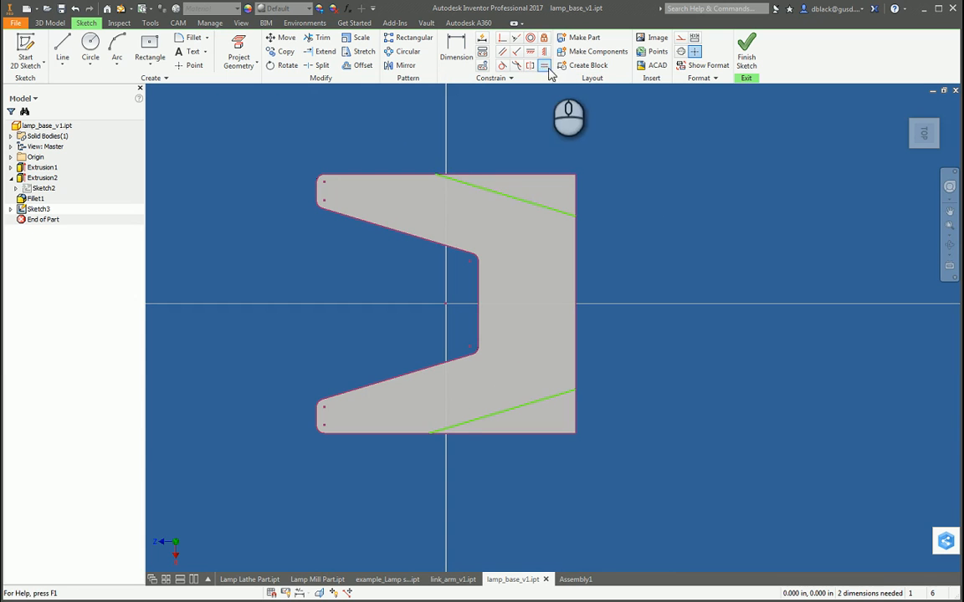
pyautogui.click(545, 67)
pyautogui.click(505, 196)
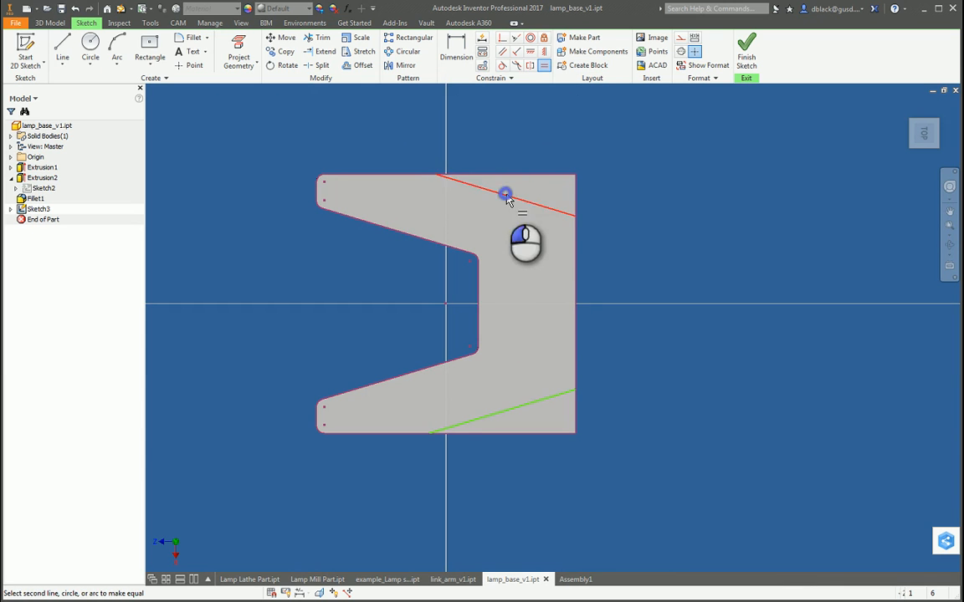
pyautogui.click(552, 400)
pyautogui.press('Escape')
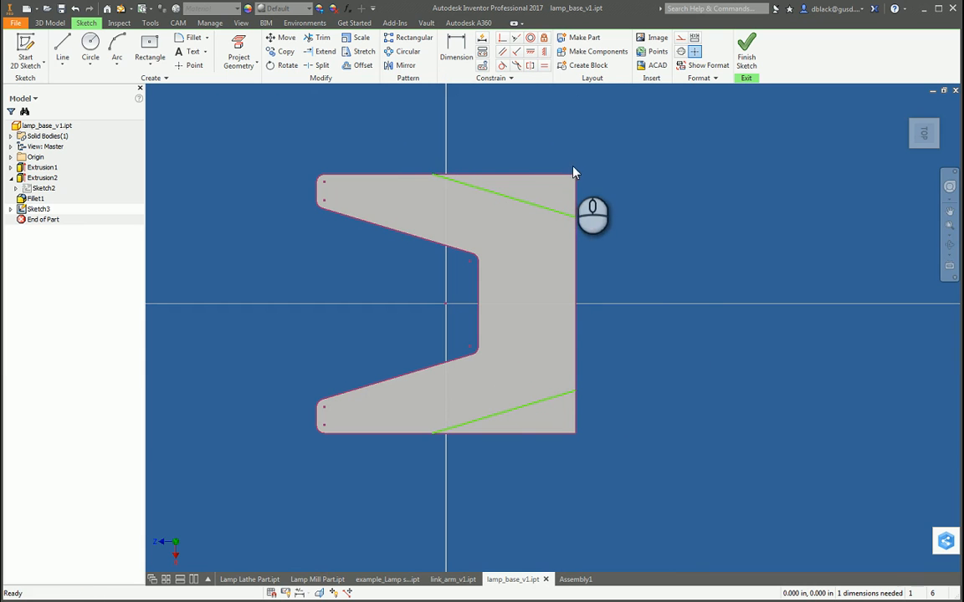
# Step: Dimension the distance along the rear edge from the corner to the diagonal line's endpoint as 0.7 in
pyautogui.press('d')
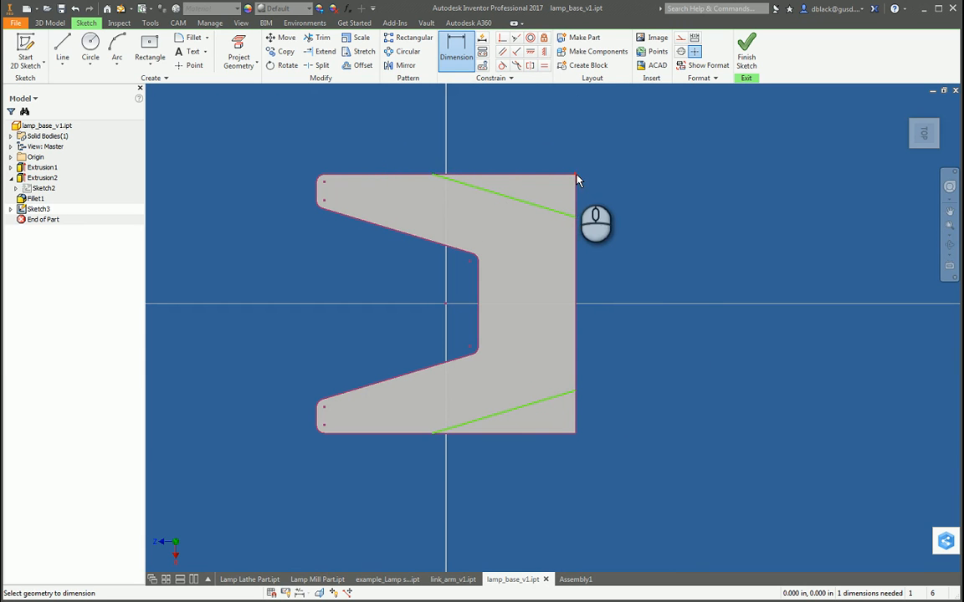
pyautogui.click(576, 221)
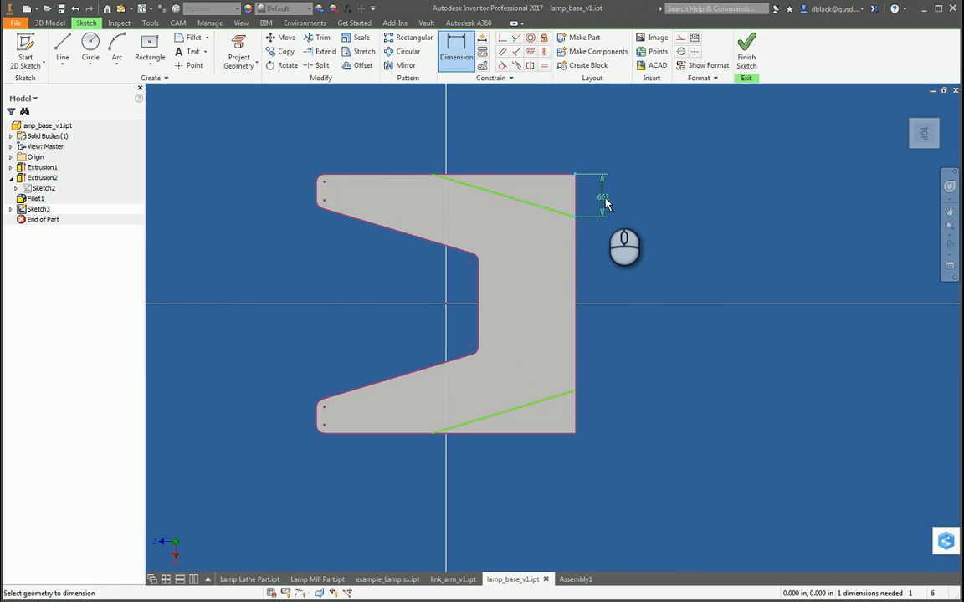
pyautogui.click(608, 202)
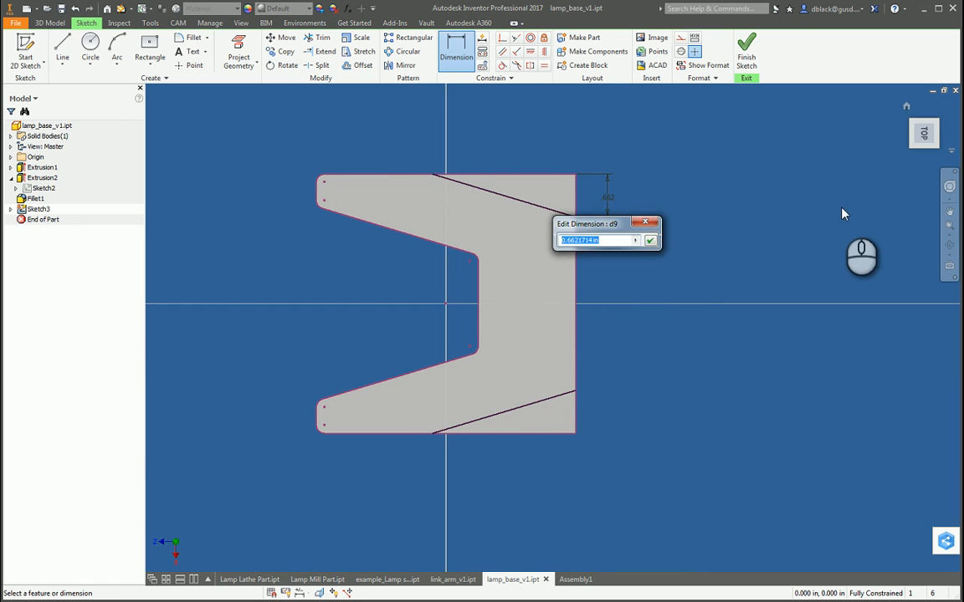
pyautogui.write('.7')
pyautogui.press('Return')
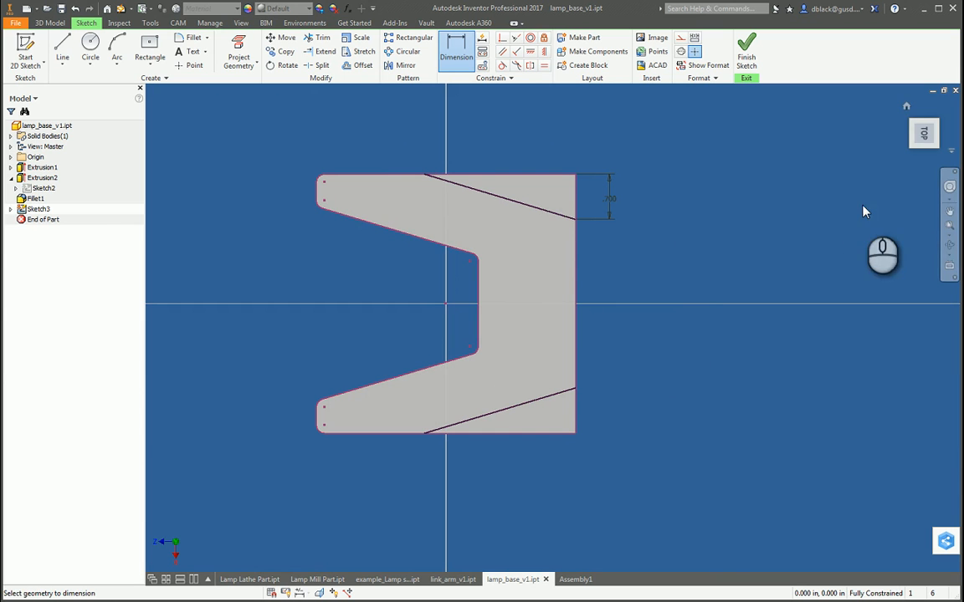
# Step: Cut away both triangular rear corner regions of the lamp base with a 0.06 in extrusion
pyautogui.press('e')
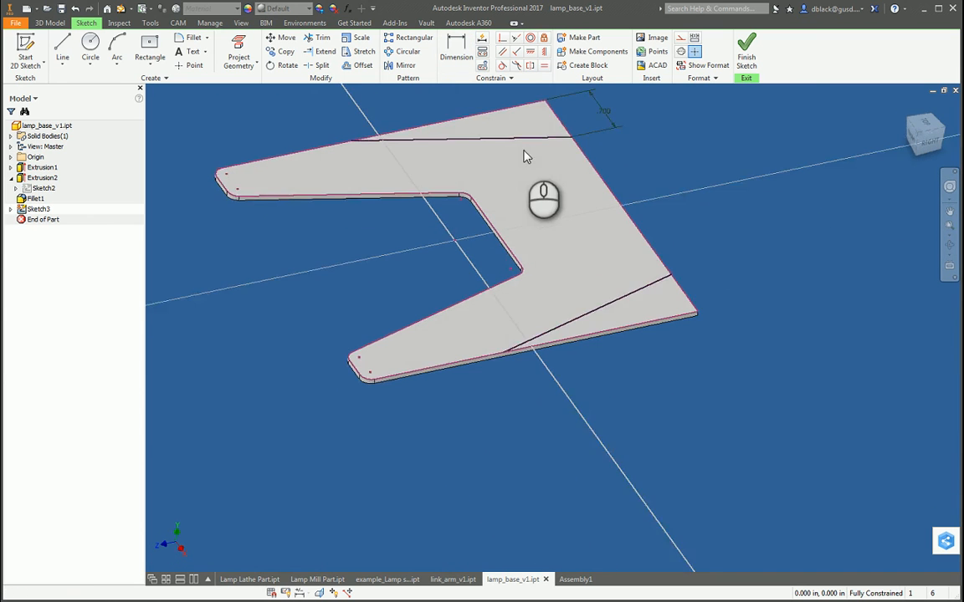
pyautogui.click(508, 122)
pyautogui.click(642, 278)
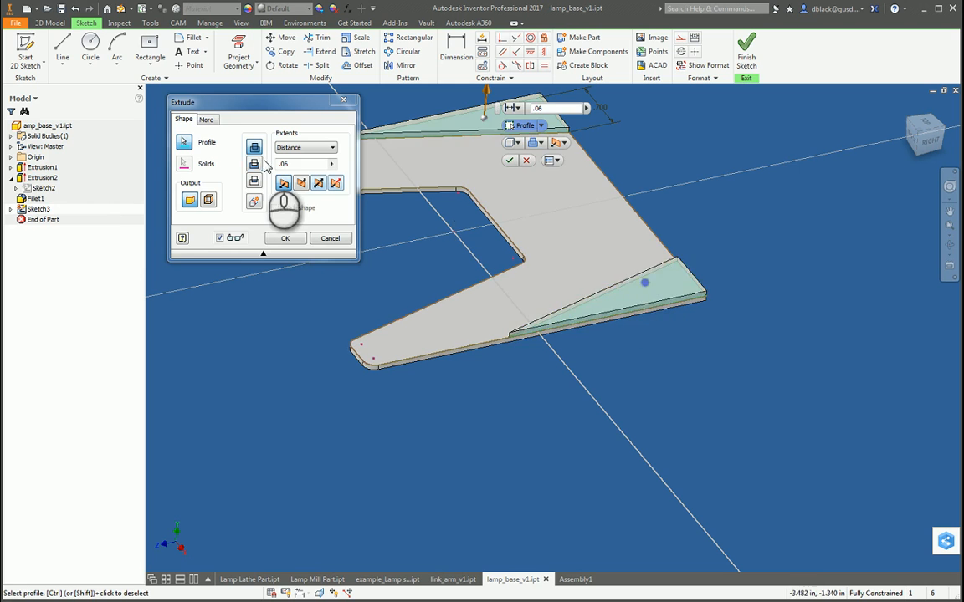
pyautogui.click(253, 164)
pyautogui.click(286, 238)
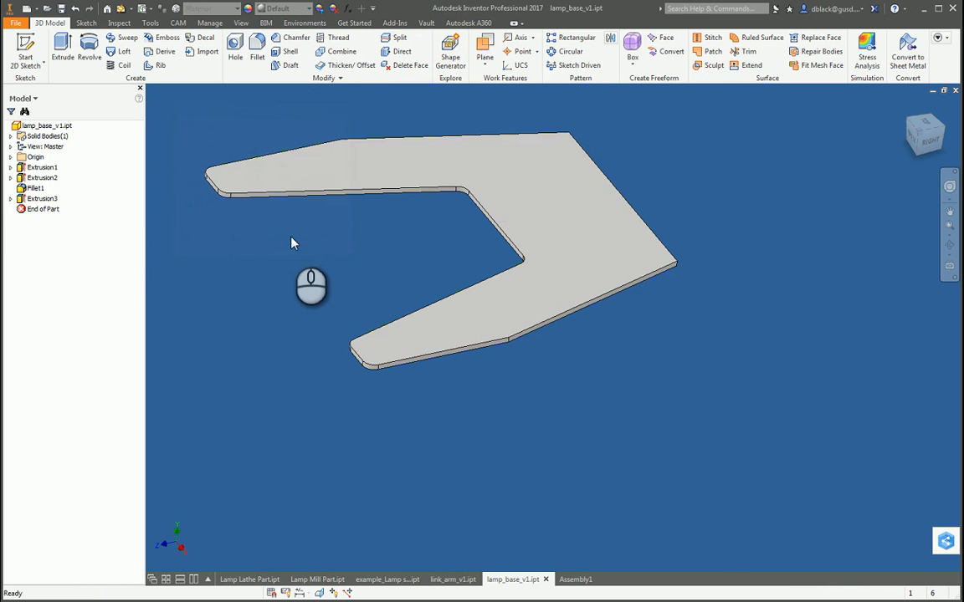
pyautogui.keyDown('shift'); pyautogui.moveTo(642, 292); pyautogui.dragTo(579, 80, button='middle'); pyautogui.keyUp('shift')
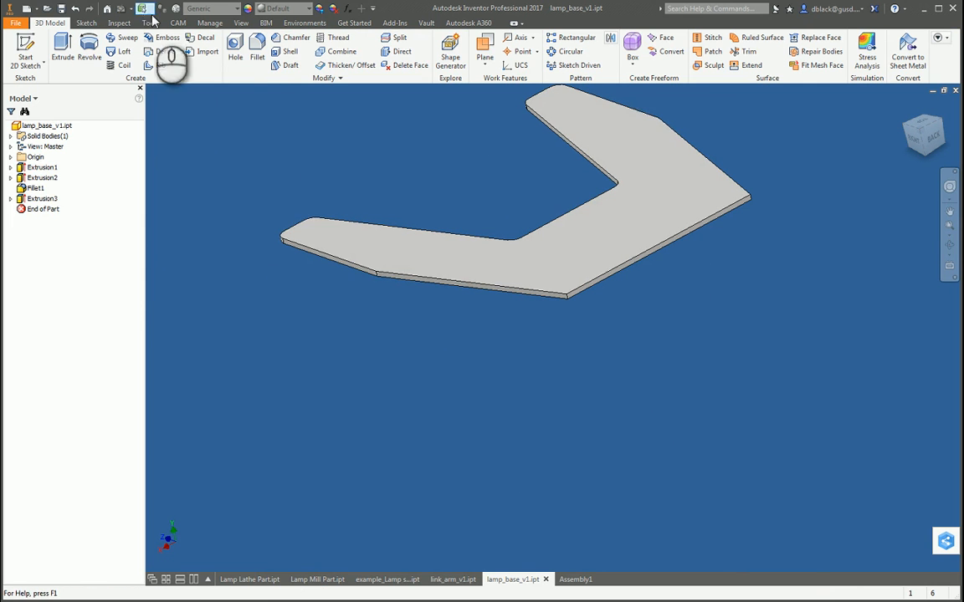
pyautogui.click(257, 48)
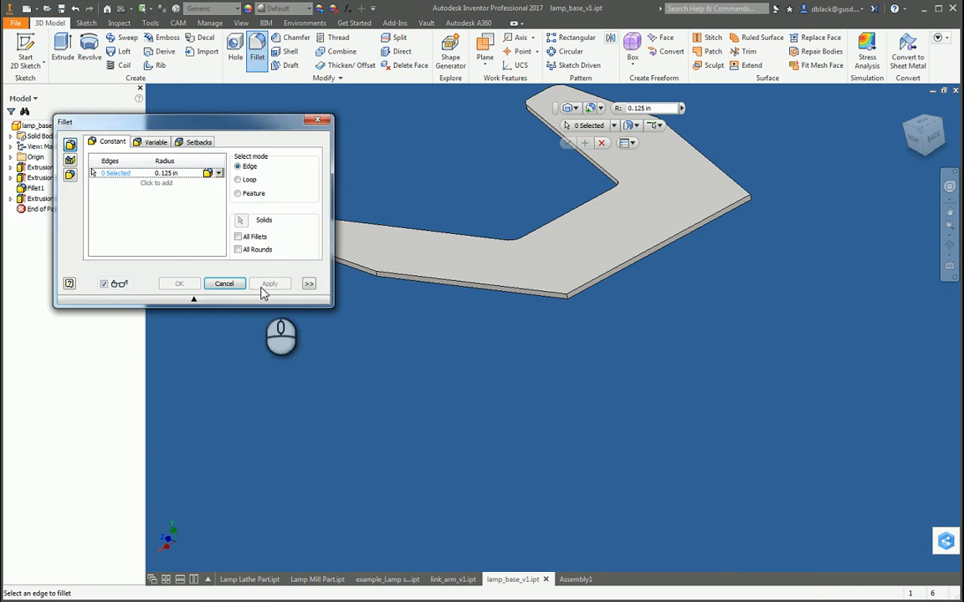
pyautogui.press('Escape')
pyautogui.doubleClick(25, 189)
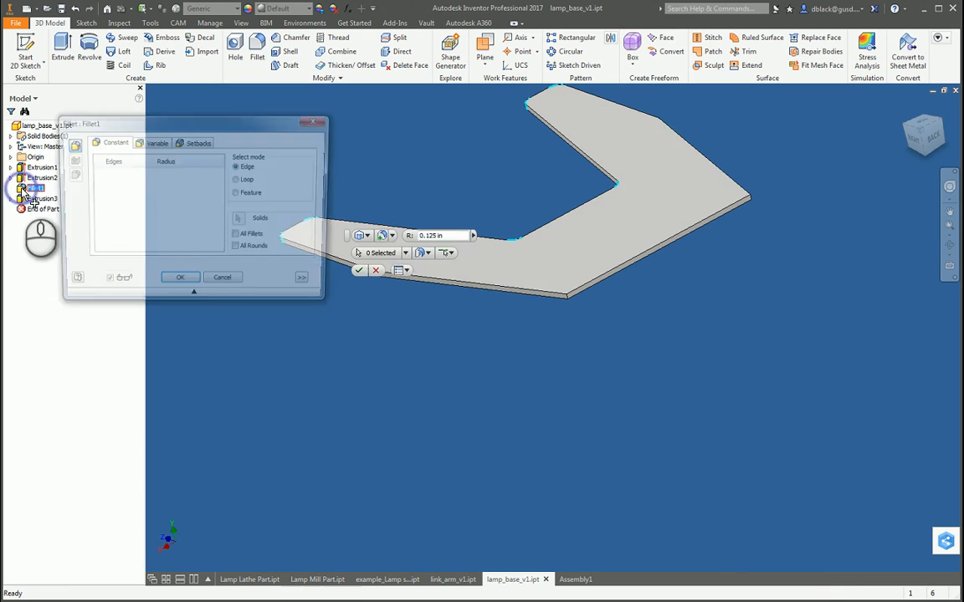
pyautogui.click(226, 284)
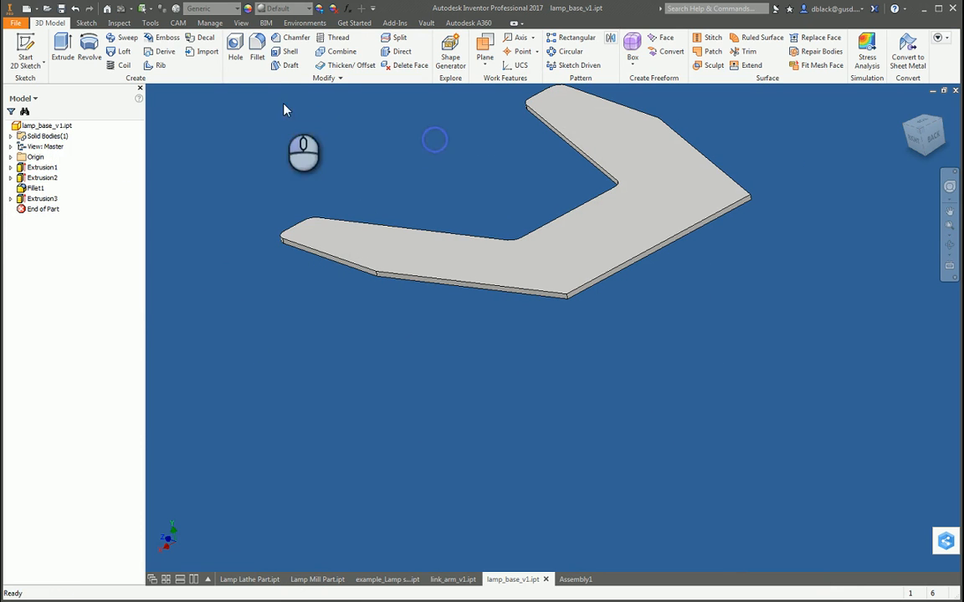
# Step: Fillet the four vertical corner edges at the ends of the two diagonal cuts with a 0.125 in radius
pyautogui.click(257, 48)
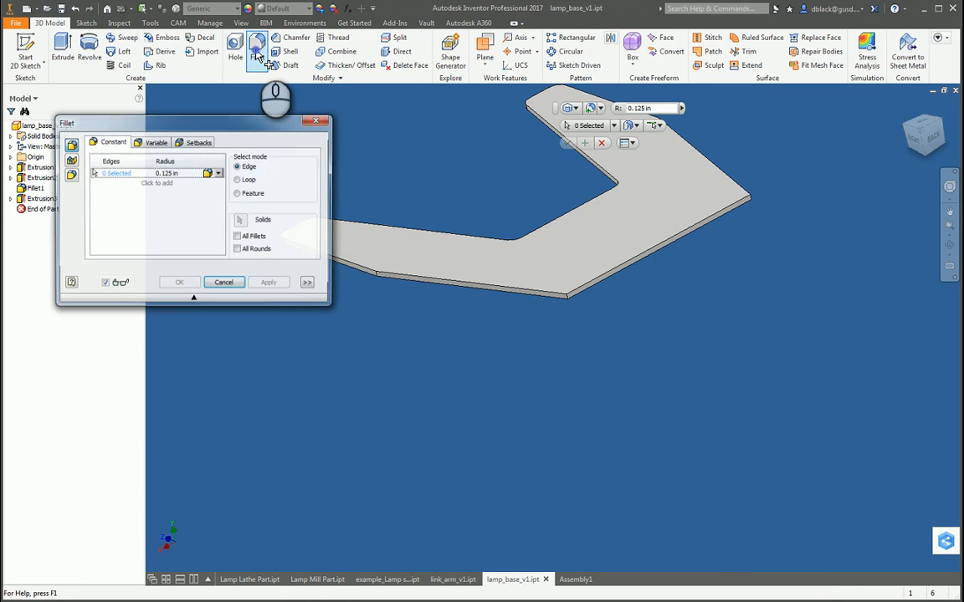
pyautogui.scroll(-3, 381, 286)
pyautogui.click(371, 272)
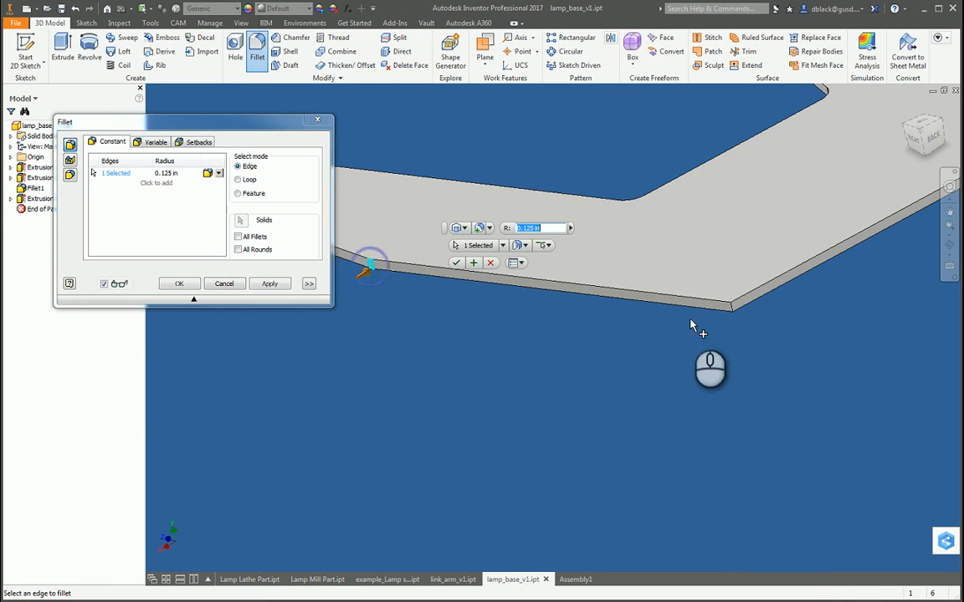
pyautogui.scroll(-2, 707, 314)
pyautogui.click(755, 313)
pyautogui.scroll(5, 639, 355)
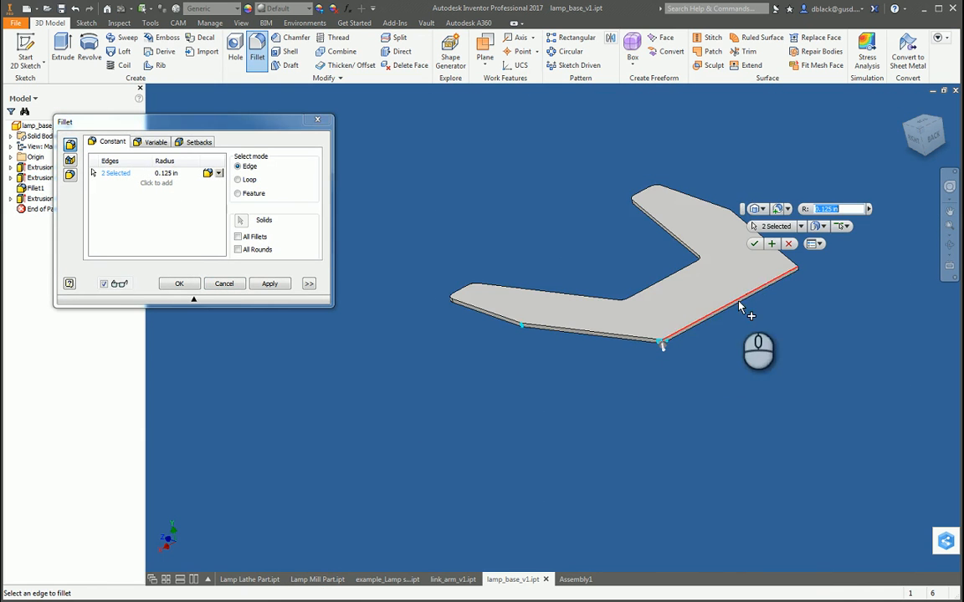
pyautogui.scroll(-5, 797, 276)
pyautogui.click(819, 261)
pyautogui.scroll(5, 818, 261)
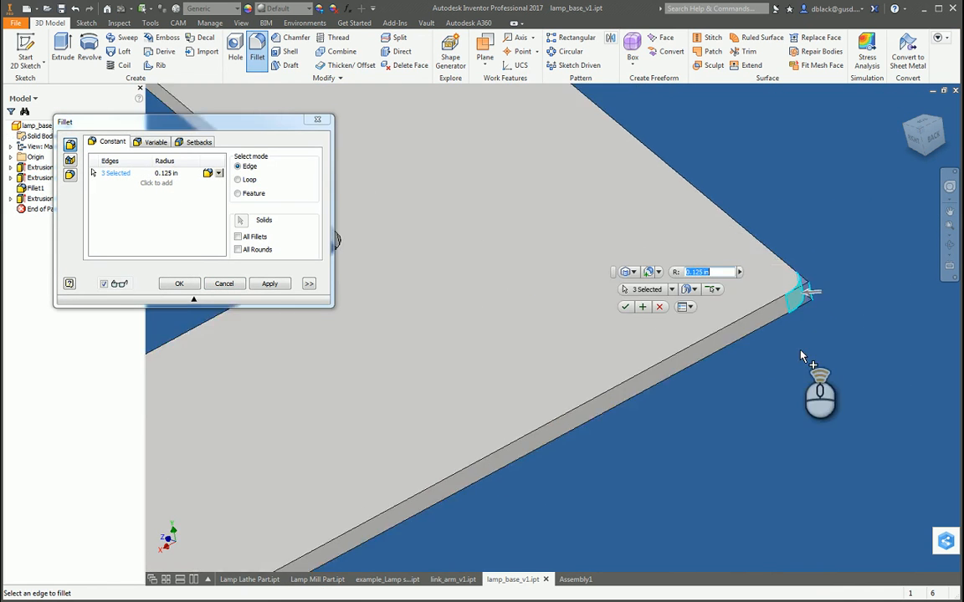
pyautogui.scroll(-5, 734, 260)
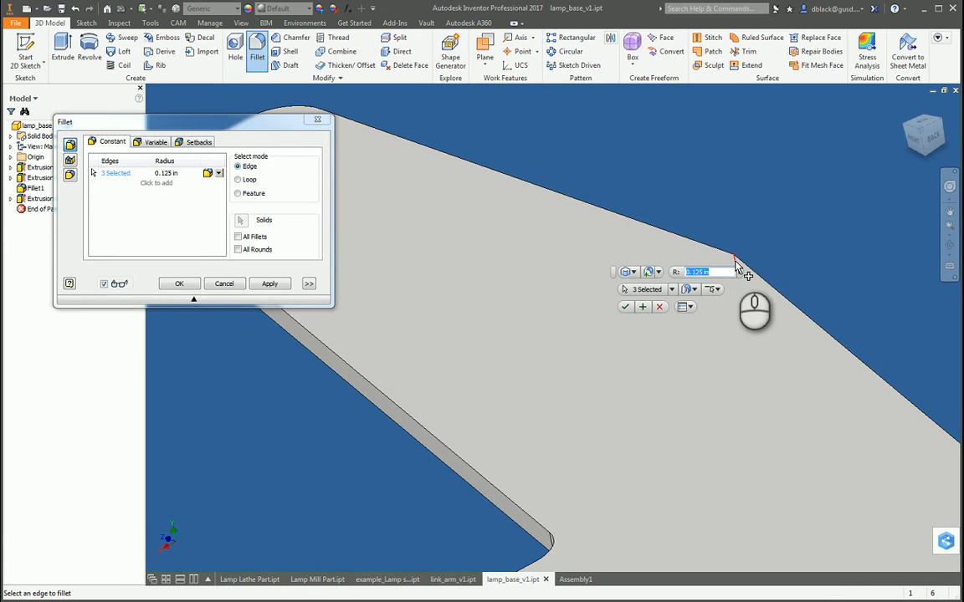
pyautogui.click(734, 261)
pyautogui.click(264, 284)
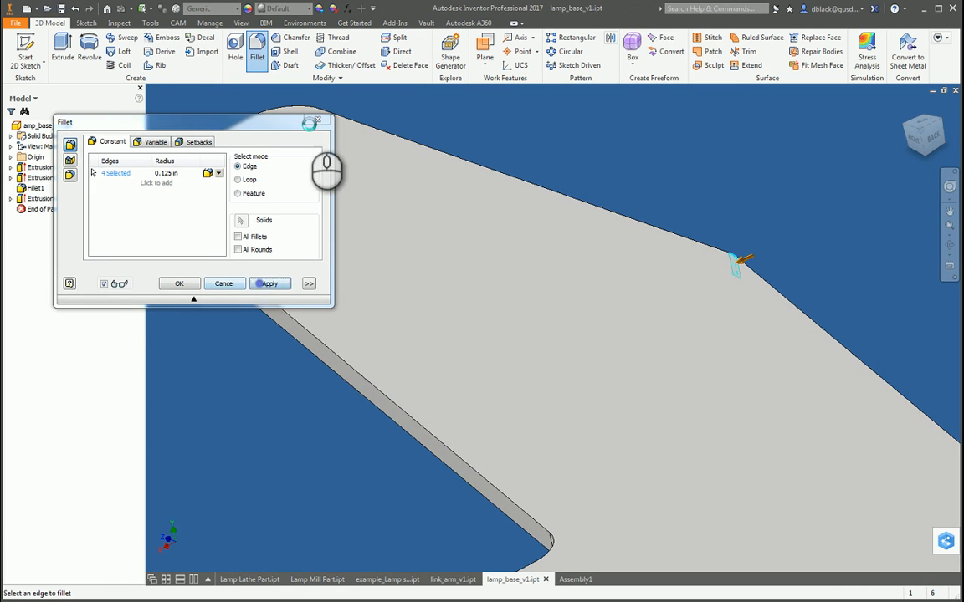
pyautogui.click(317, 120)
# Step: Switch to Assembly1 and slide the mill part a short distance along the lamp base's rear edge
pyautogui.scroll(5, 536, 182)
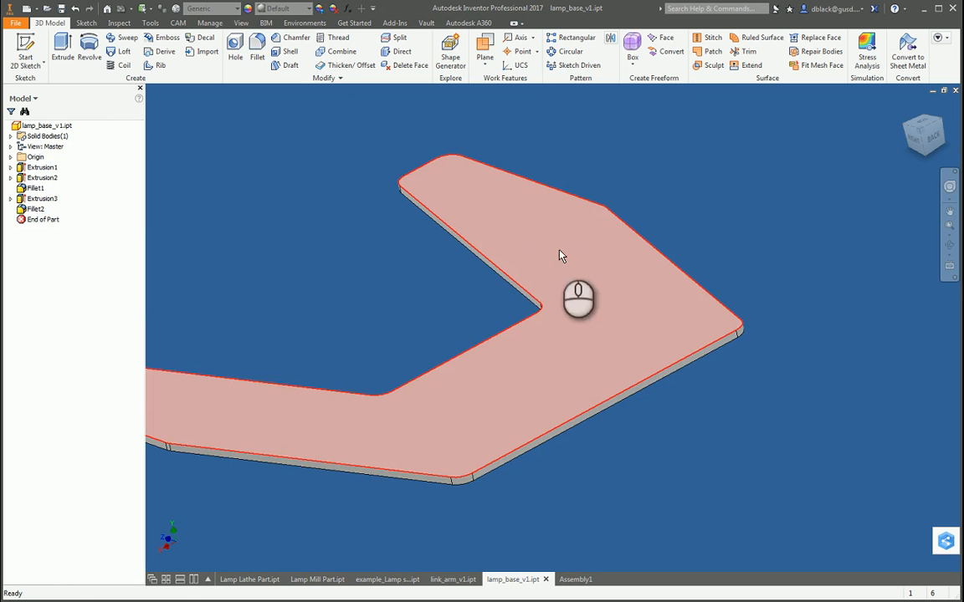
pyautogui.press('F4')
pyautogui.moveTo(511, 331); pyautogui.dragTo(563, 353)
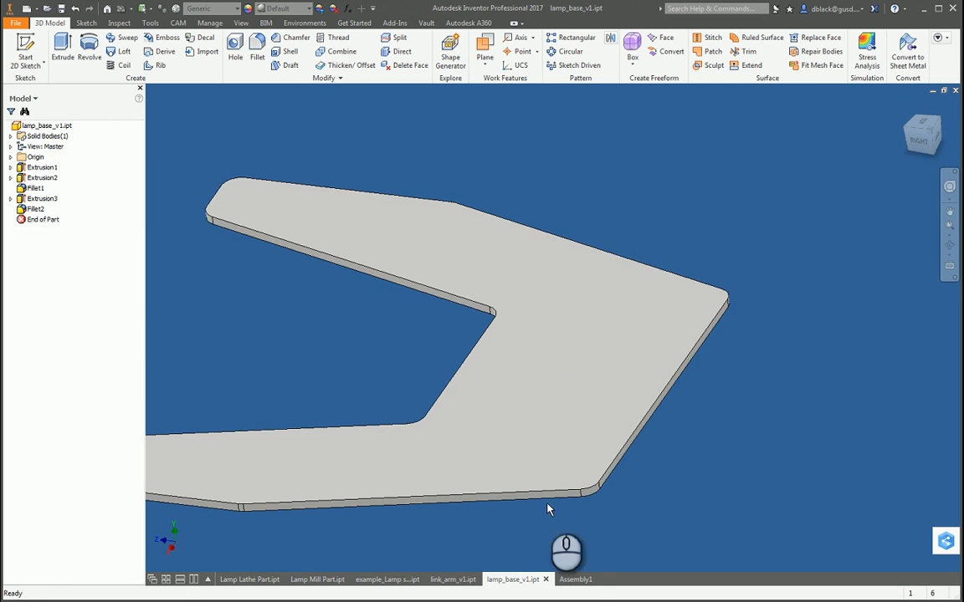
pyautogui.click(570, 580)
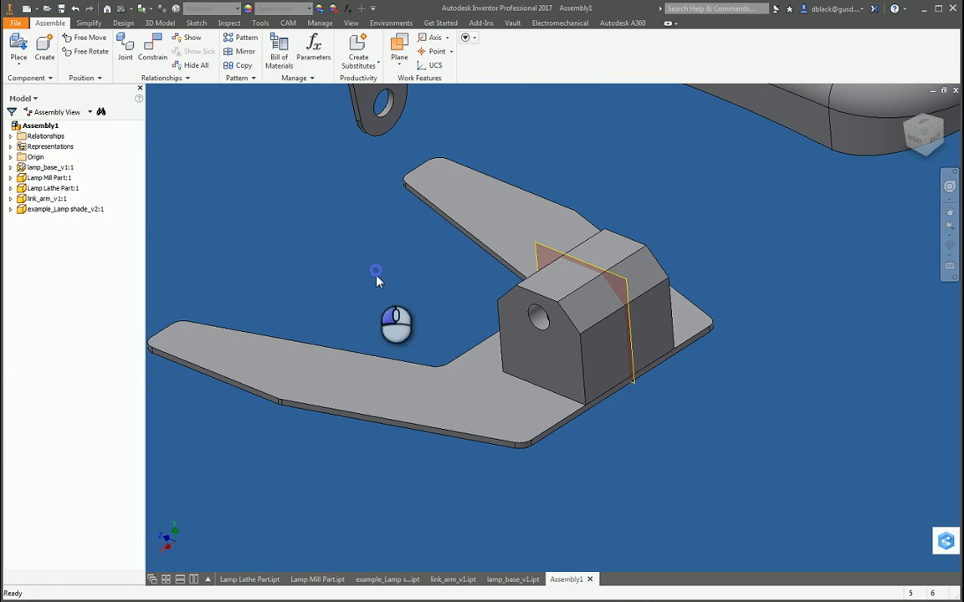
pyautogui.moveTo(595, 328); pyautogui.dragTo(568, 312)
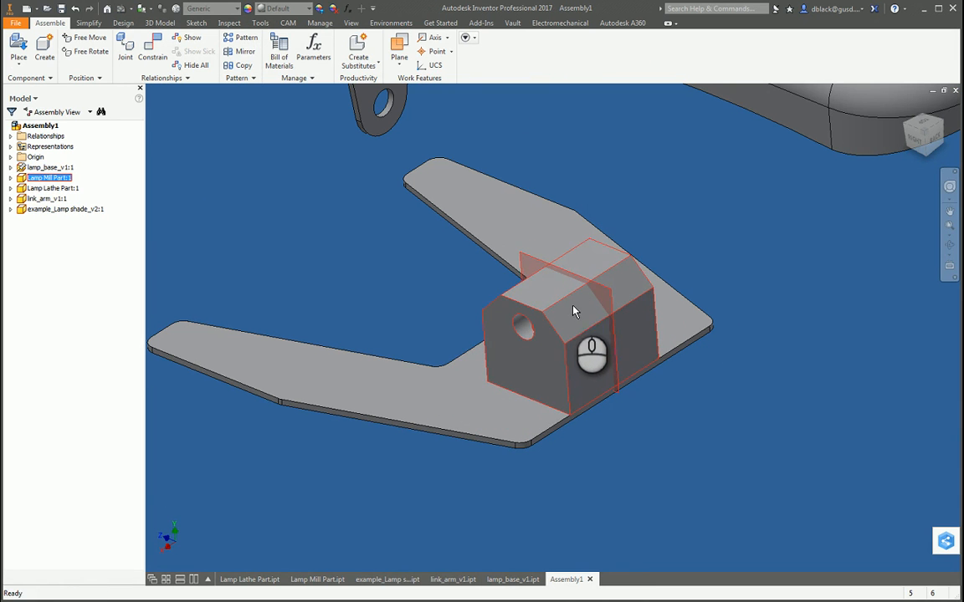
# Step: In lamp_base_v1, create a midplane between the outer side faces of the two arms and return to Assembly1
pyautogui.click(510, 581)
pyautogui.click(767, 142)
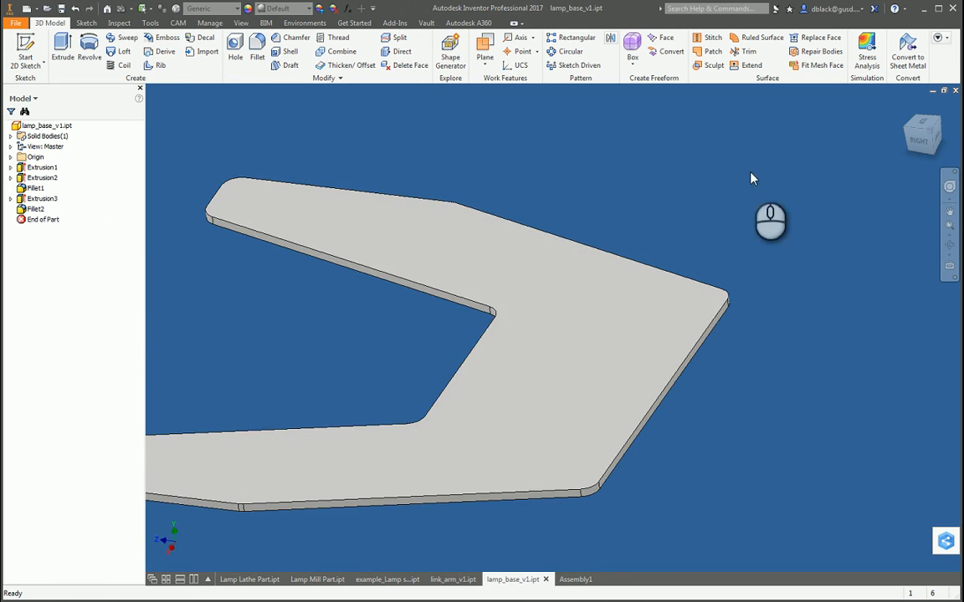
pyautogui.scroll(3, 751, 178)
pyautogui.click(484, 55)
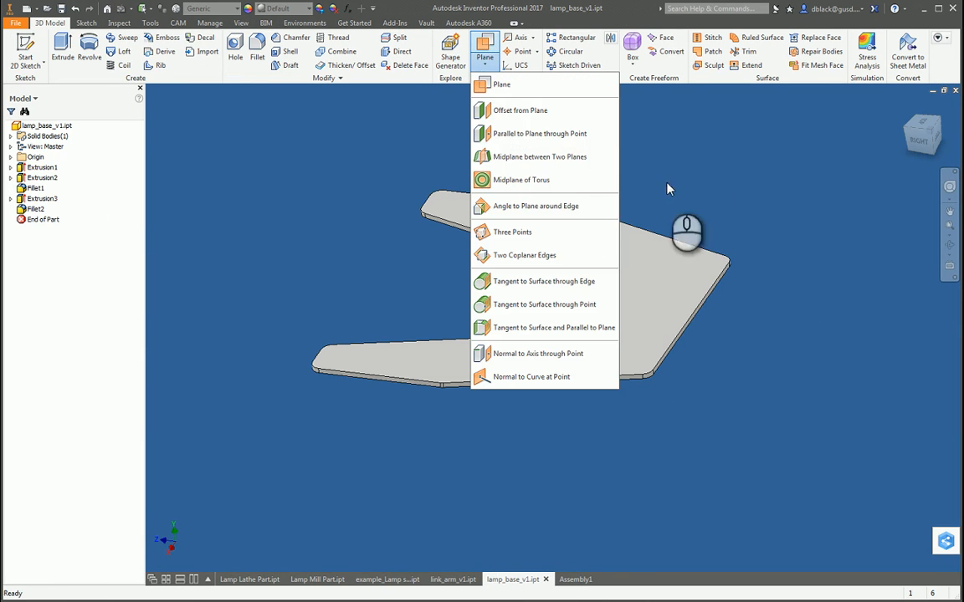
pyautogui.click(562, 159)
pyautogui.scroll(-5, 366, 366)
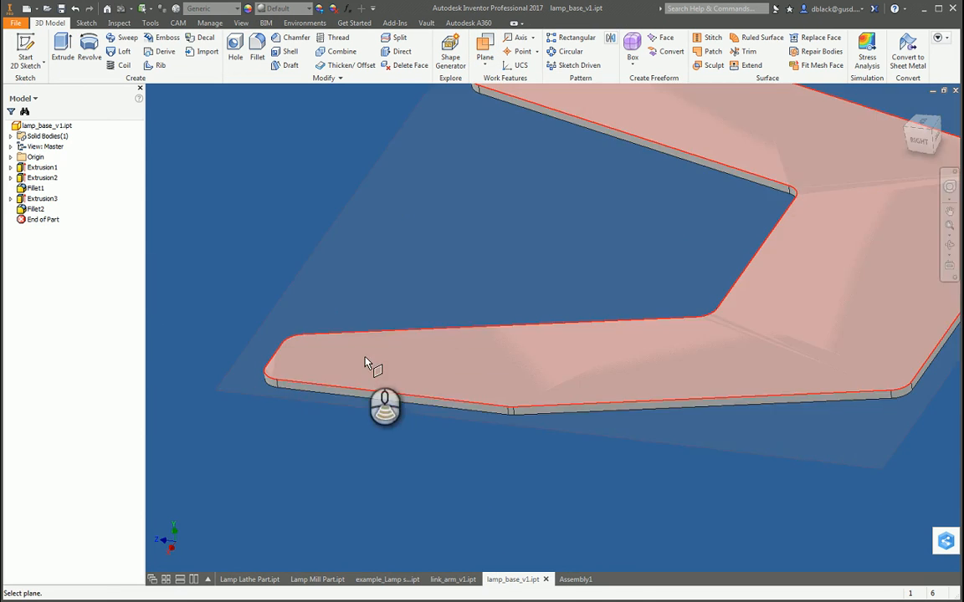
pyautogui.click(398, 403)
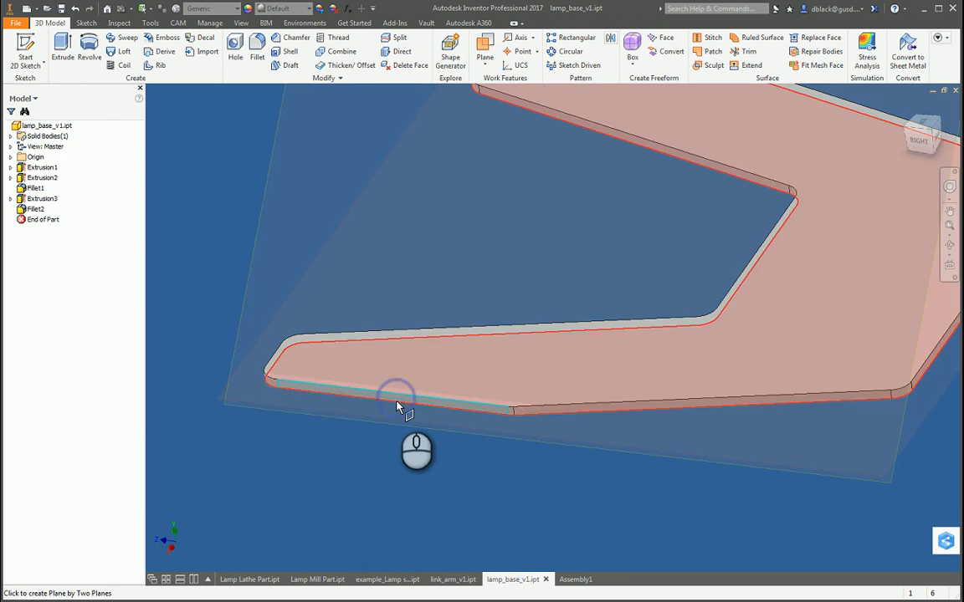
pyautogui.scroll(3, 395, 431)
pyautogui.press('F4')
pyautogui.moveTo(563, 221); pyautogui.dragTo(549, 370)
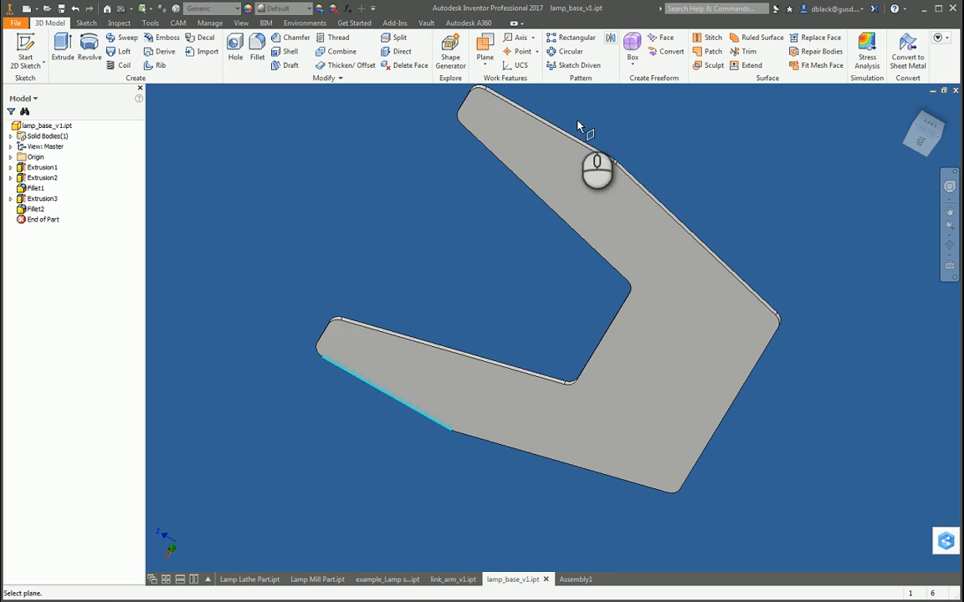
pyautogui.scroll(-3, 581, 138)
pyautogui.click(584, 160)
pyautogui.scroll(5, 544, 191)
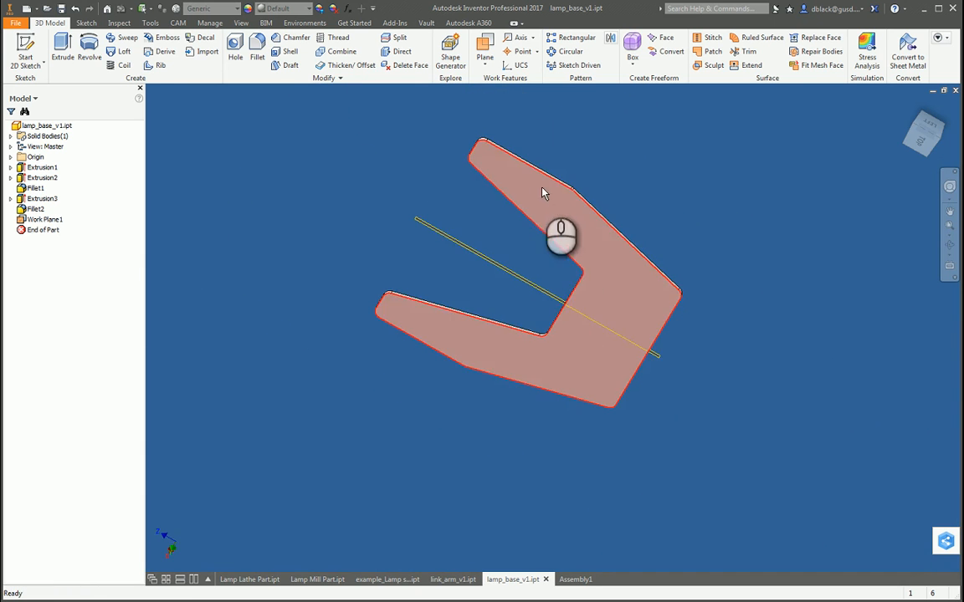
pyautogui.press('F4')
pyautogui.moveTo(521, 370); pyautogui.dragTo(541, 239)
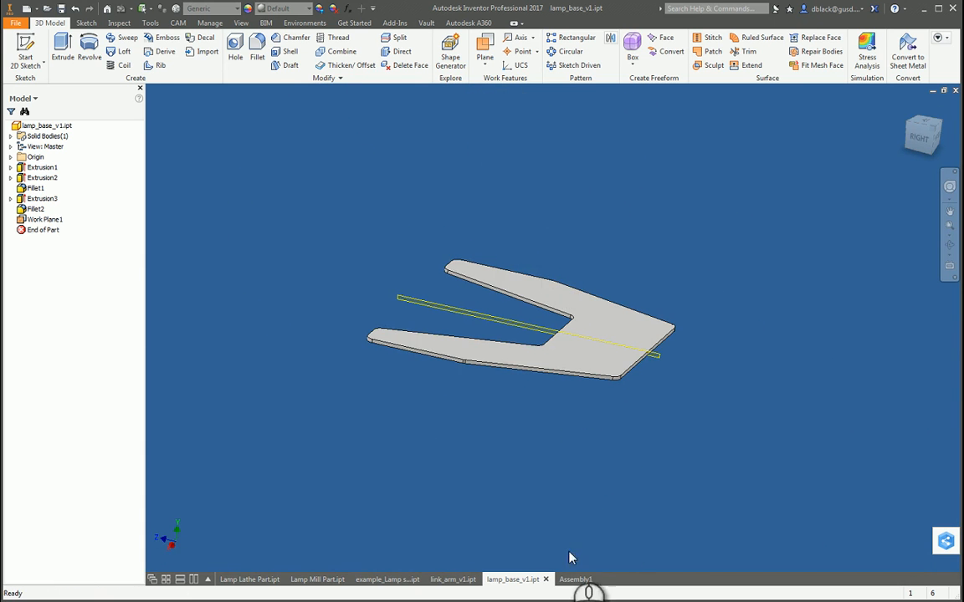
pyautogui.click(574, 580)
# Step: Try to mate the lamp base's midplane with the mill part's midplane at a 0.000 in offset
pyautogui.click(544, 323)
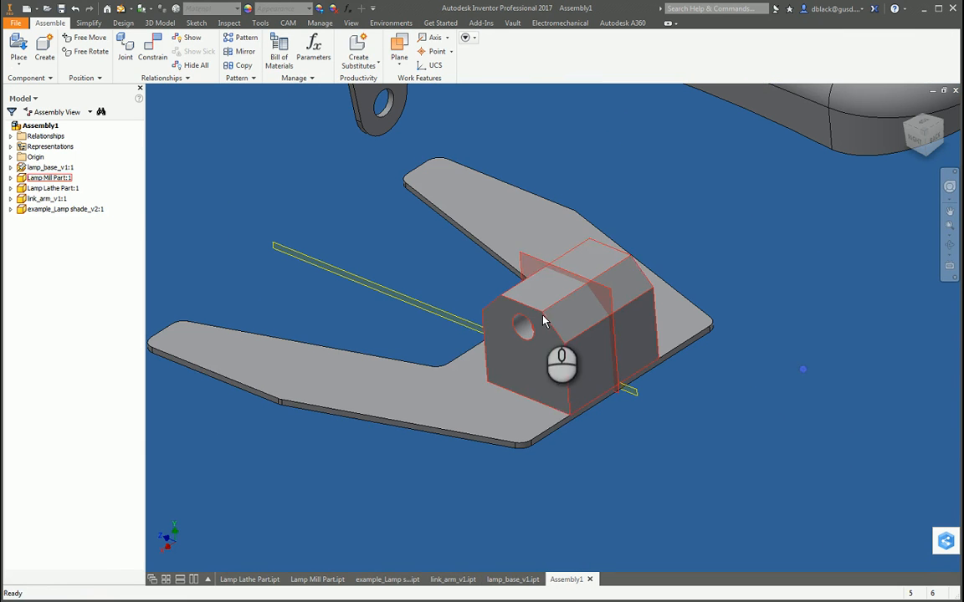
pyautogui.click(153, 49)
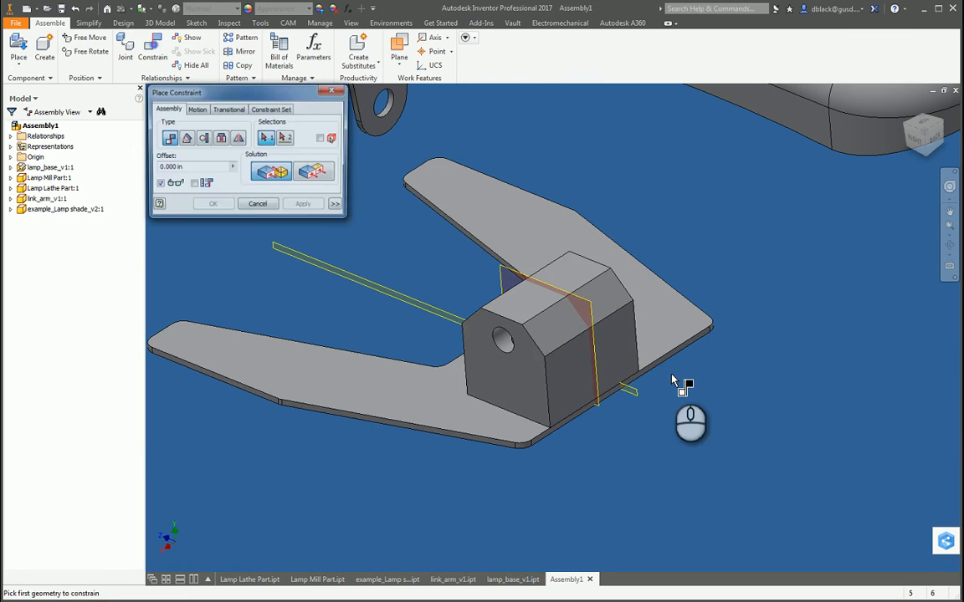
pyautogui.scroll(-3, 640, 425)
pyautogui.scroll(-3, 636, 427)
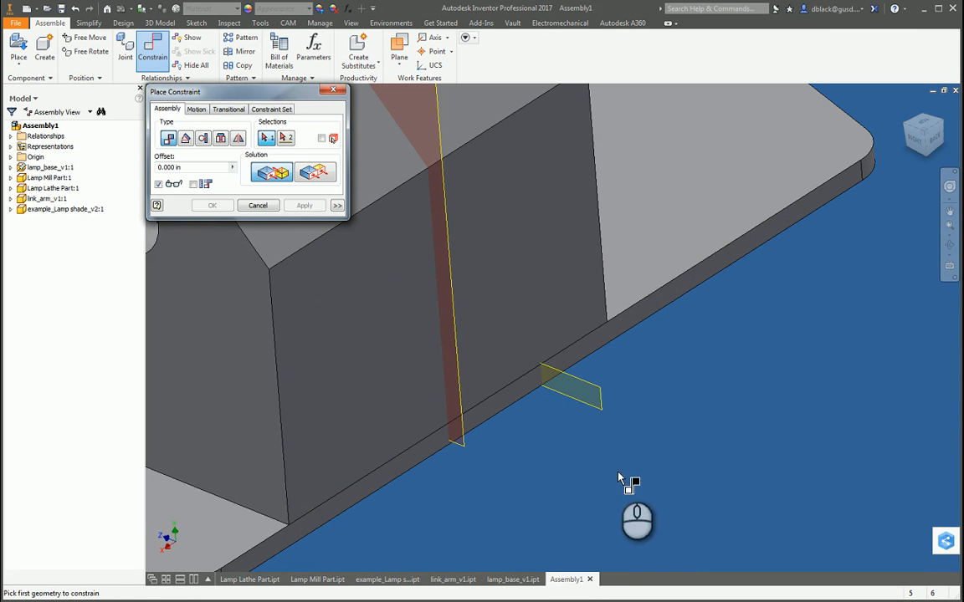
pyautogui.press('F4')
pyautogui.moveTo(614, 391); pyautogui.dragTo(590, 364)
pyautogui.moveTo(484, 402); pyautogui.dragTo(610, 402)
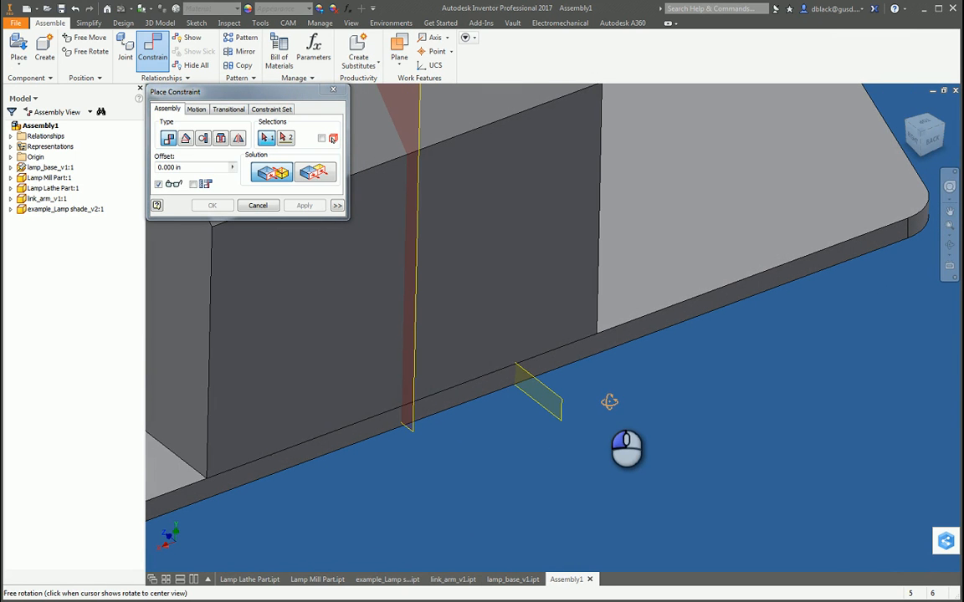
pyautogui.click(561, 404)
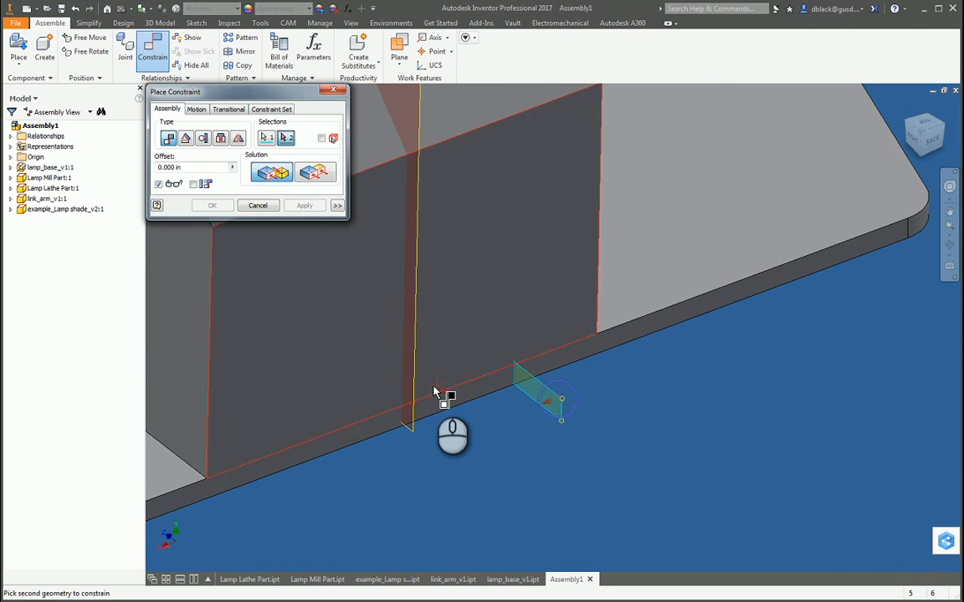
pyautogui.click(417, 393)
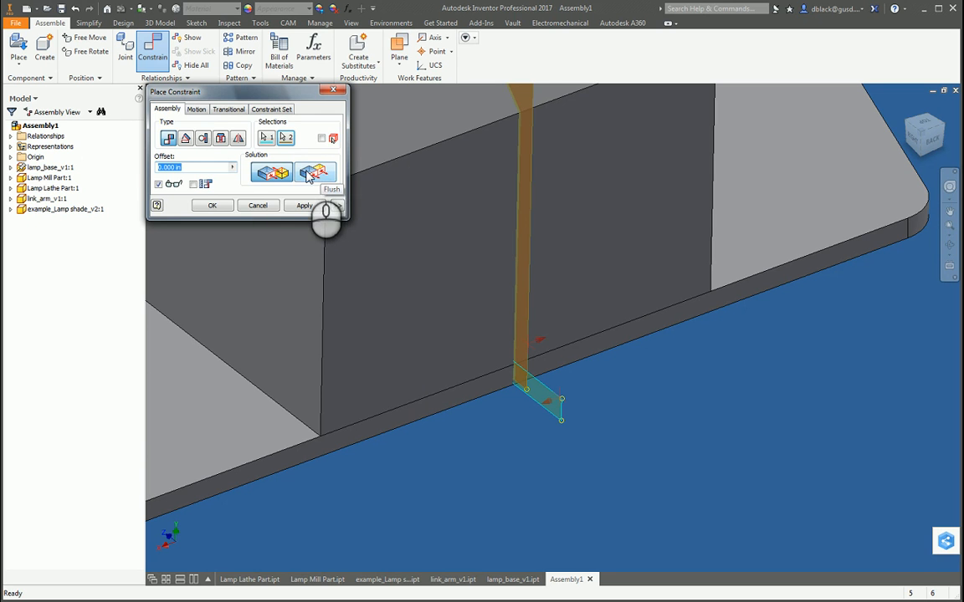
pyautogui.click(334, 90)
# Step: Inspect the assembly from its underside and close the separate lamp_base_v1 part file
pyautogui.scroll(-5, 503, 340)
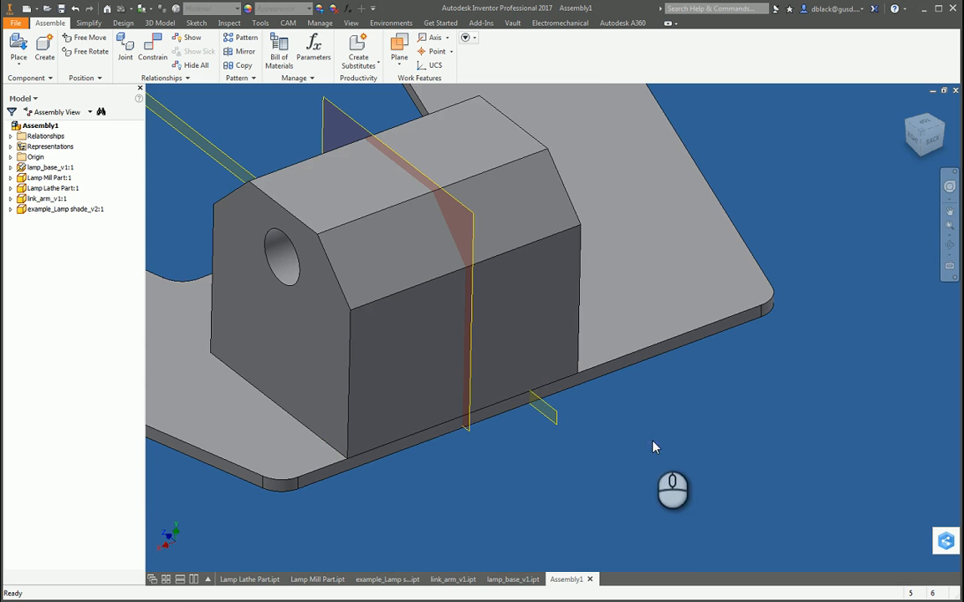
pyautogui.moveTo(518, 422); pyautogui.dragTo(596, 323)
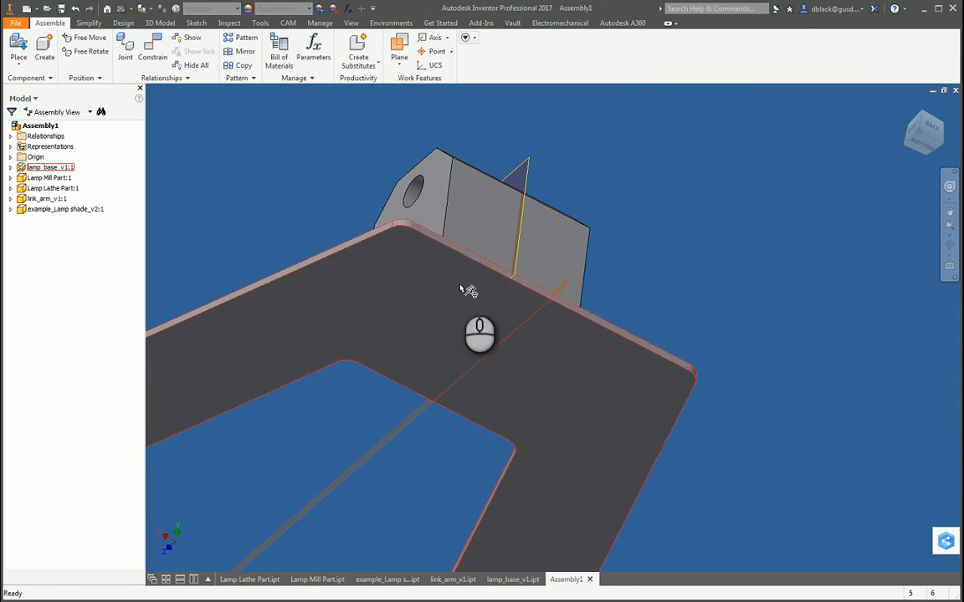
pyautogui.click(499, 580)
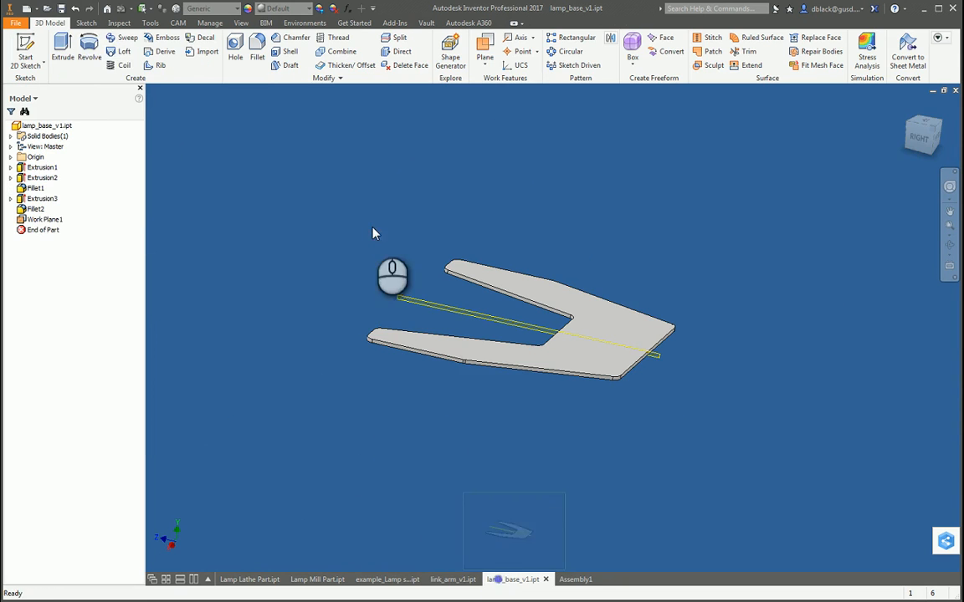
pyautogui.click(955, 91)
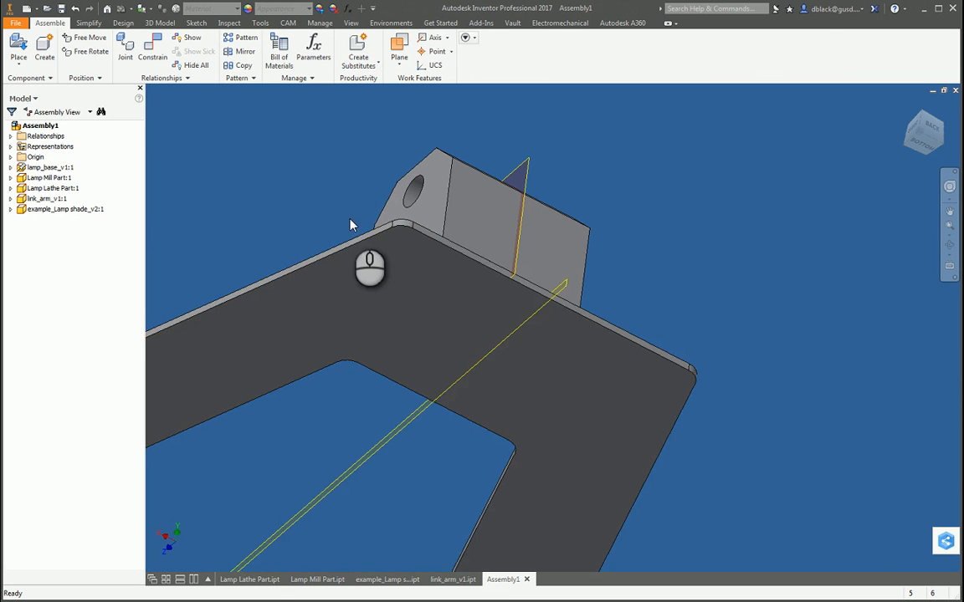
# Step: Edit the lamp base in place within the assembly and create a 2D sketch on its bottom face
pyautogui.rightClick(434, 216)
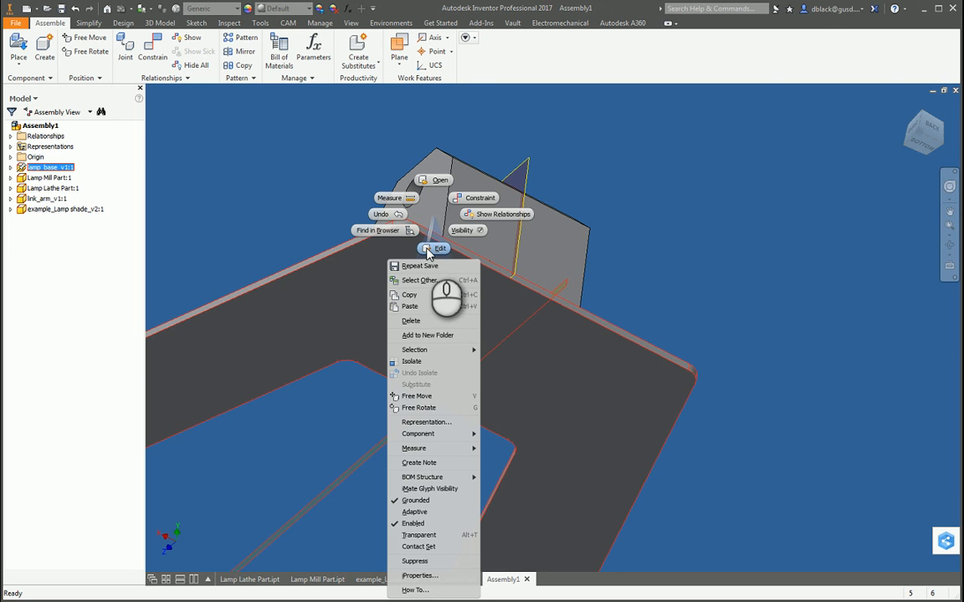
pyautogui.click(429, 251)
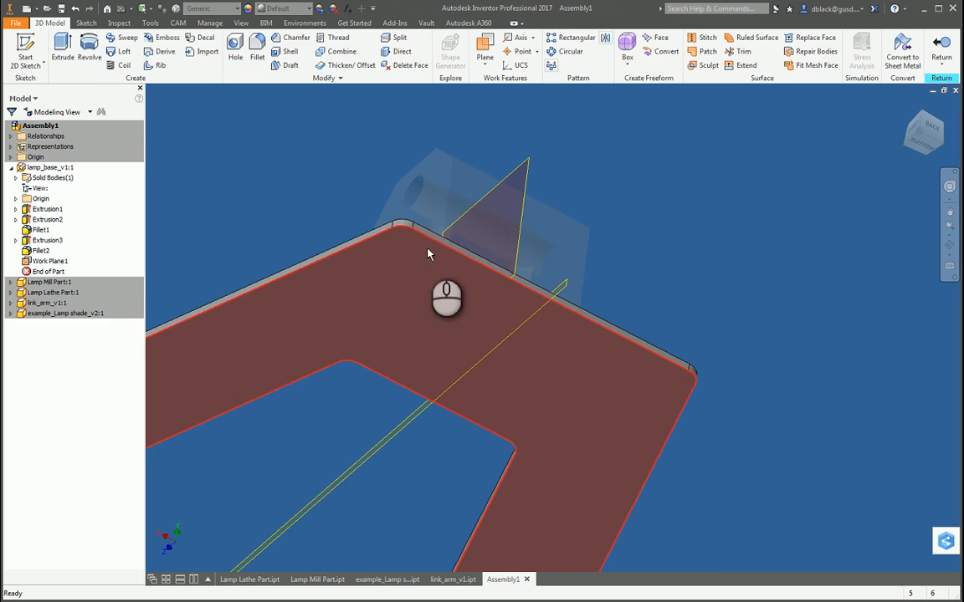
pyautogui.scroll(5, 711, 244)
pyautogui.scroll(-3, 601, 260)
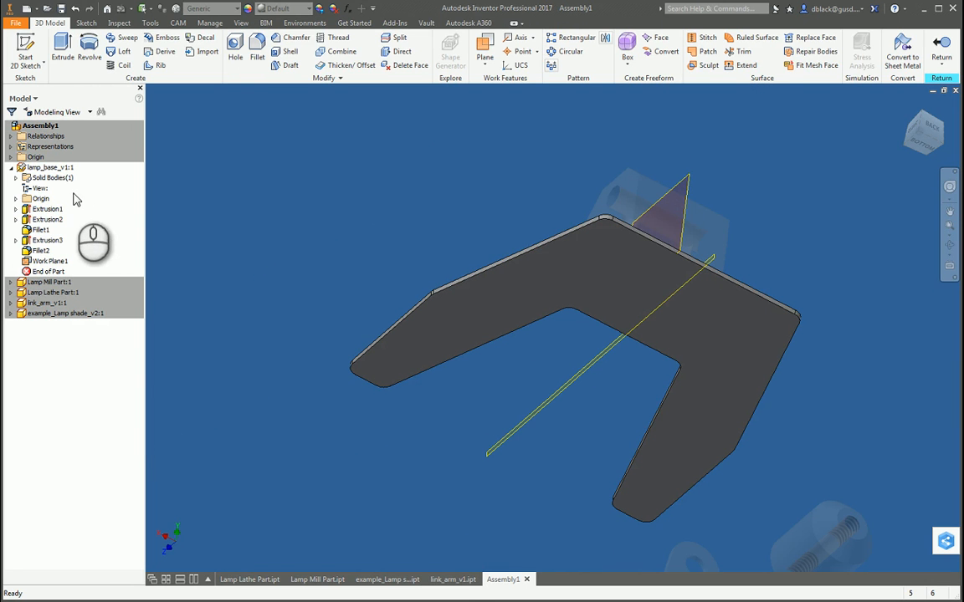
pyautogui.scroll(2, 402, 287)
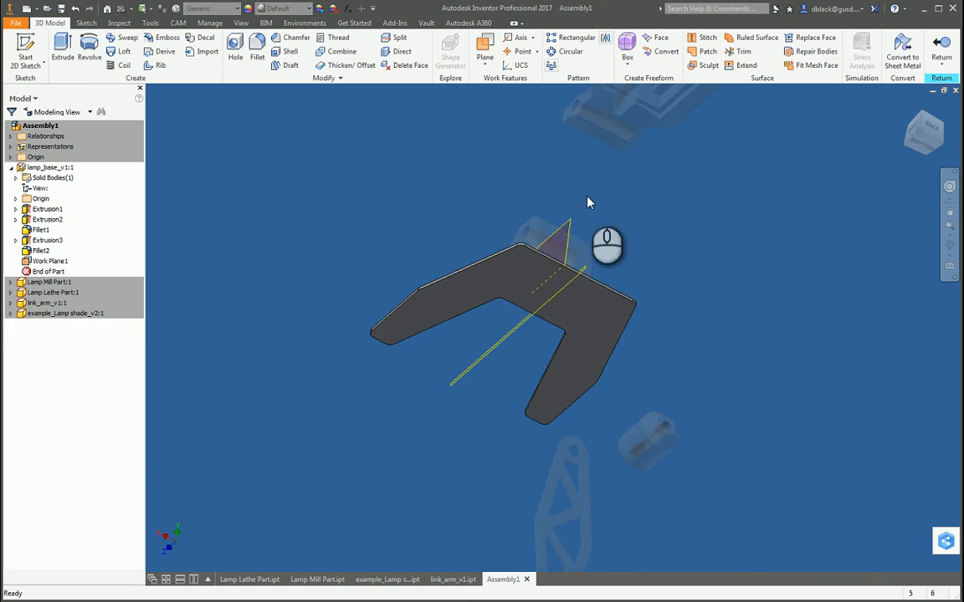
pyautogui.scroll(-3, 559, 243)
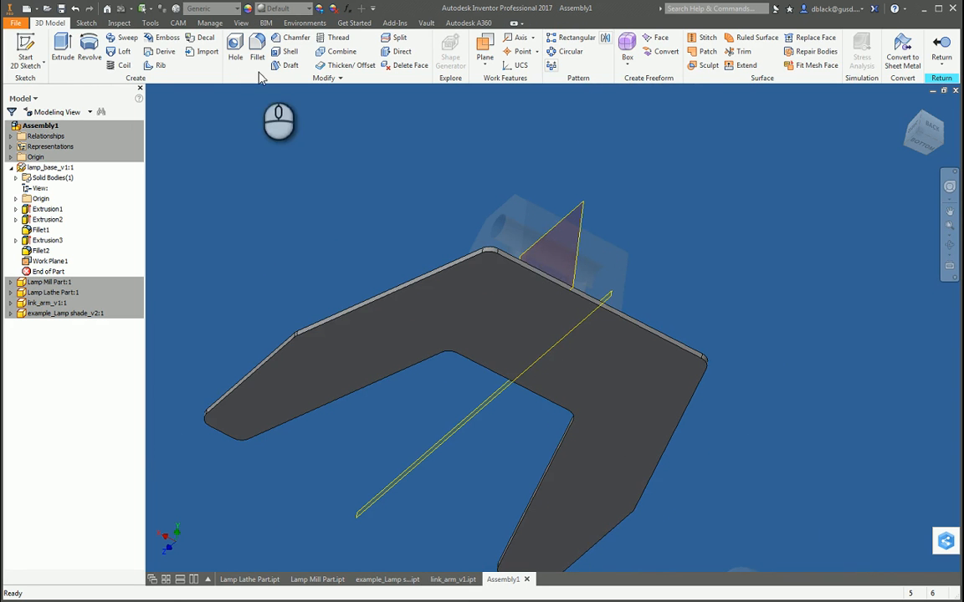
pyautogui.click(23, 43)
pyautogui.click(534, 307)
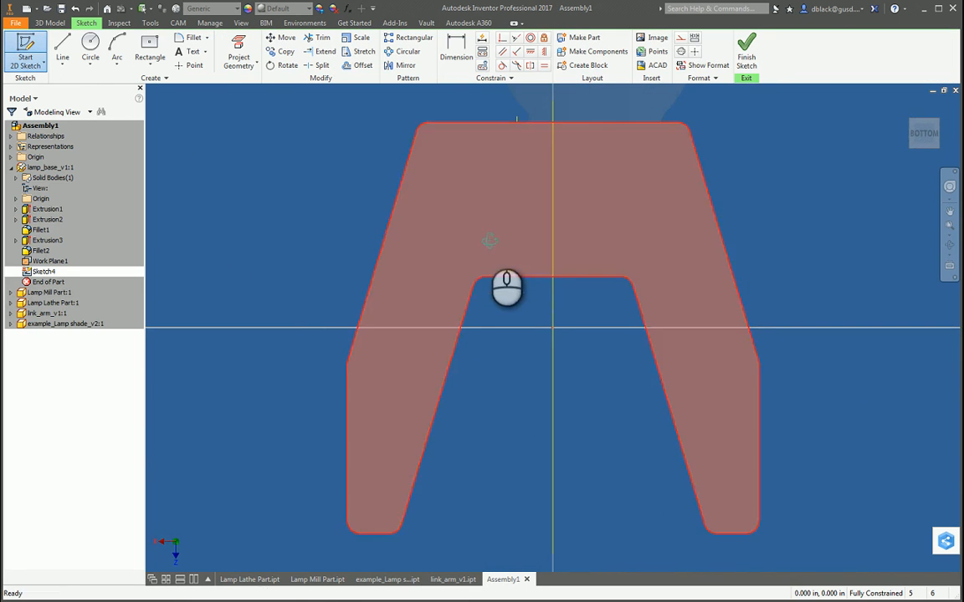
# Step: Project the circular edges of the mill part's two threaded holes into the sketch on the base's bottom face
pyautogui.press('F4')
pyautogui.moveTo(488, 269); pyautogui.dragTo(502, 335)
pyautogui.click(238, 52)
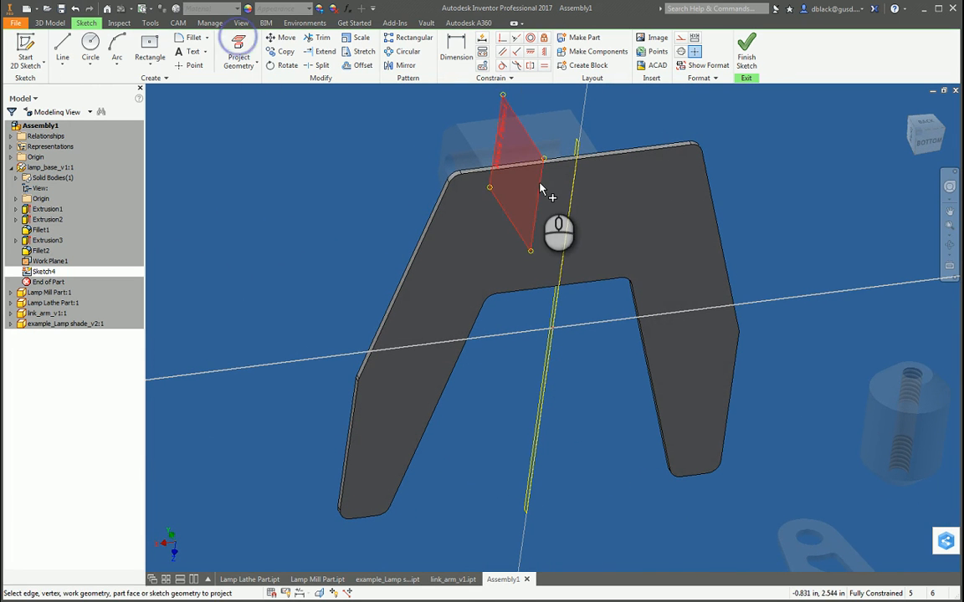
pyautogui.scroll(3, 520, 191)
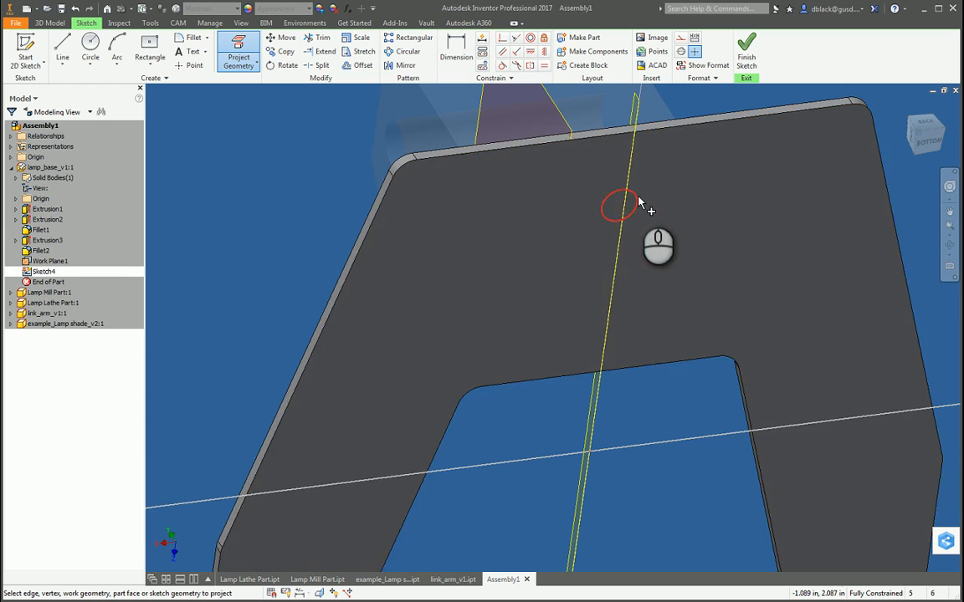
pyautogui.press('F4')
pyautogui.moveTo(631, 218); pyautogui.dragTo(546, 304)
pyautogui.press('F4')
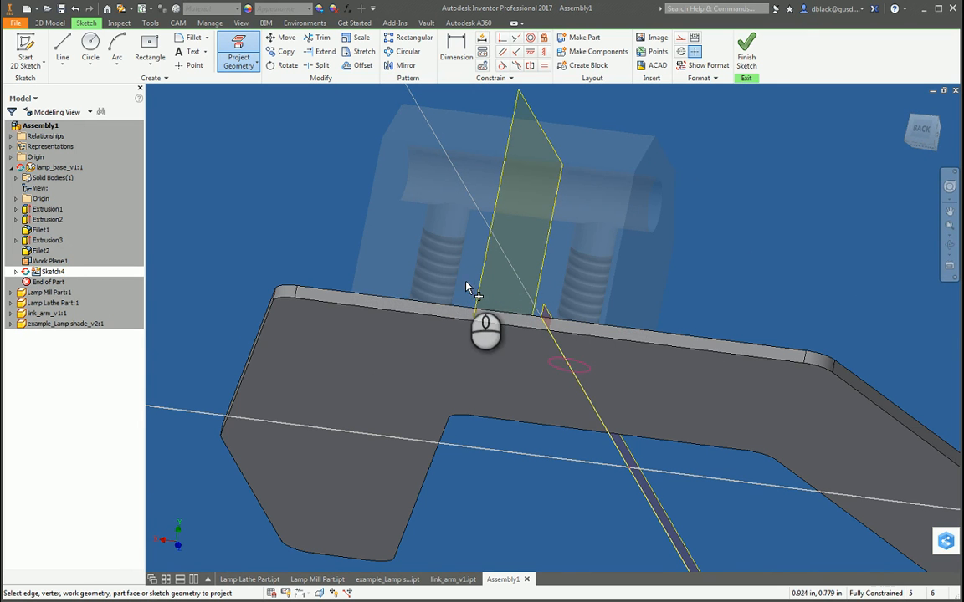
pyautogui.click(546, 317)
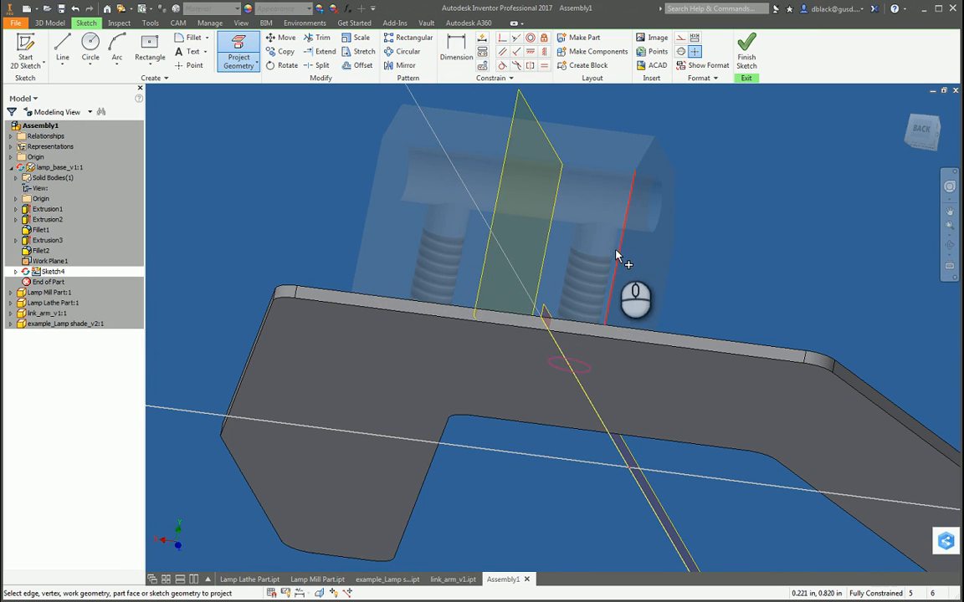
pyautogui.press('F4')
pyautogui.moveTo(506, 368); pyautogui.dragTo(565, 369)
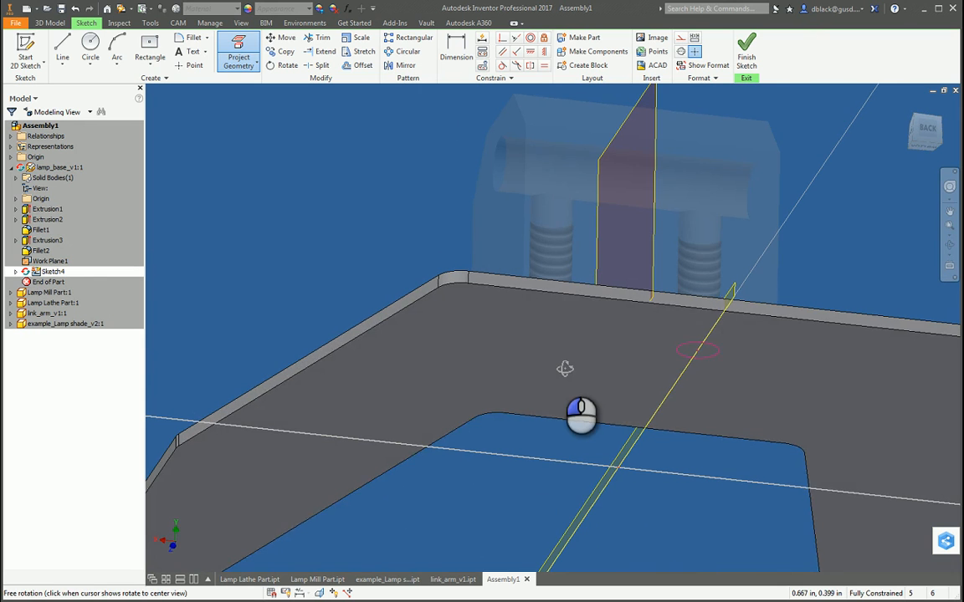
pyautogui.click(568, 328)
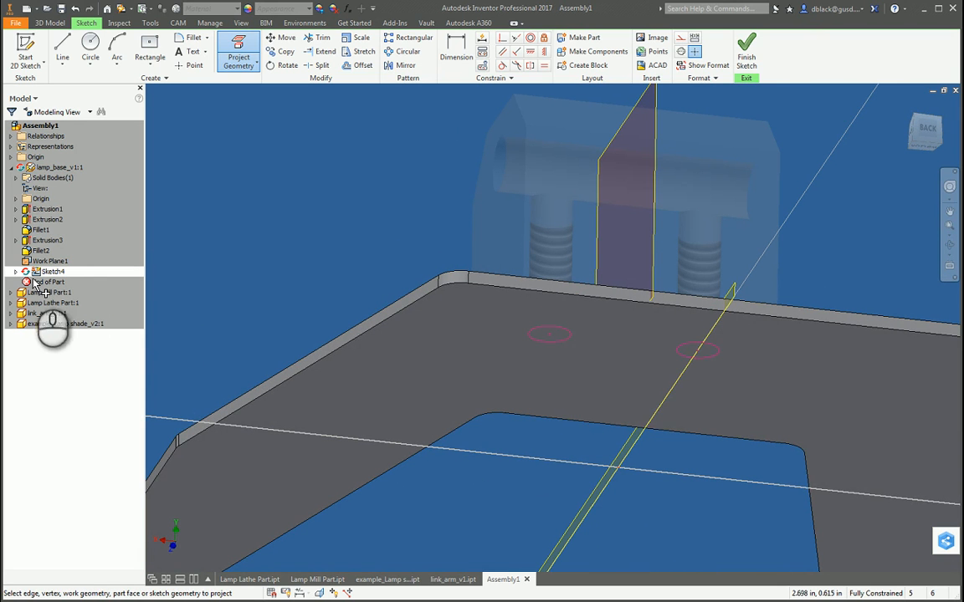
# Step: Finish the lamp base sketch and return from the part to the assembly
pyautogui.click(15, 272)
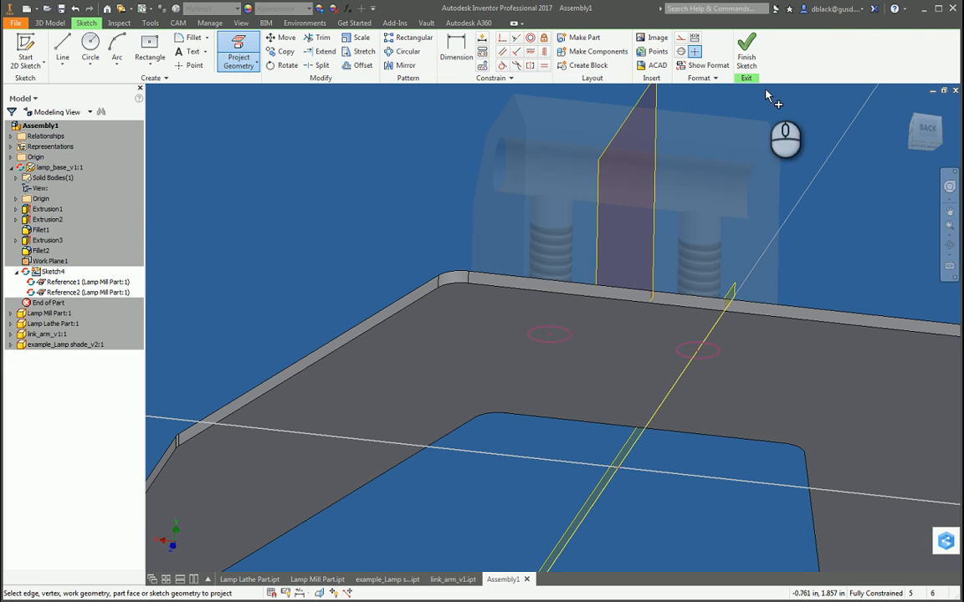
pyautogui.click(746, 65)
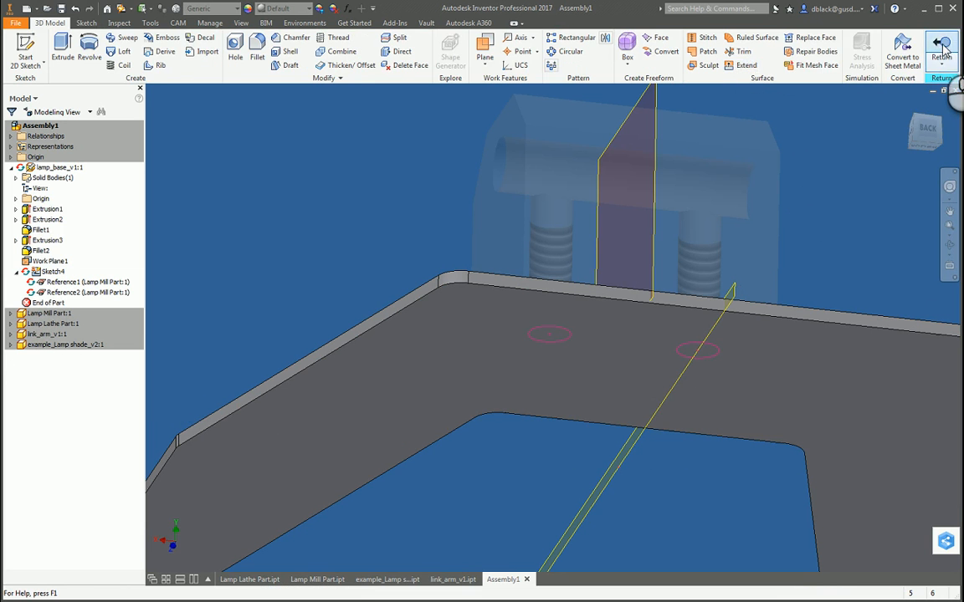
pyautogui.click(938, 48)
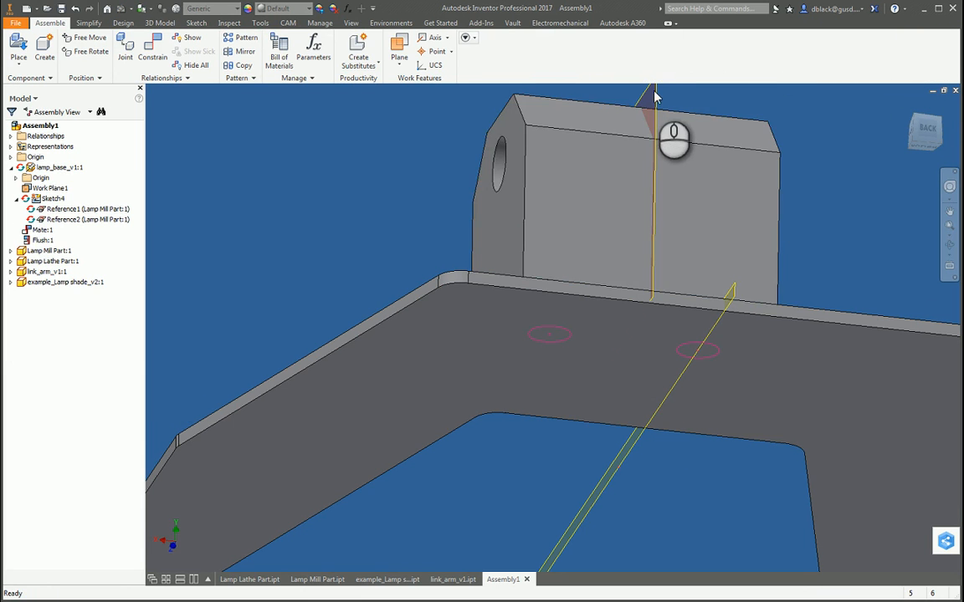
# Step: Mate the mill part's midplane to the lamp base's midplane with a 0 in offset, centring the block on the base
pyautogui.moveTo(601, 180); pyautogui.dragTo(696, 153)
pyautogui.click(852, 204)
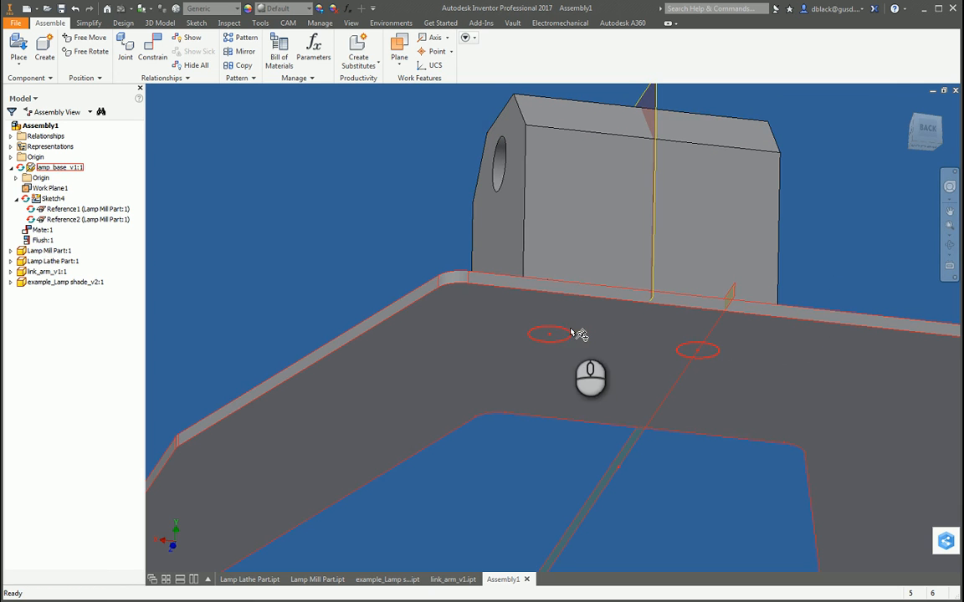
pyautogui.click(686, 196)
pyautogui.click(866, 209)
pyautogui.press('c')
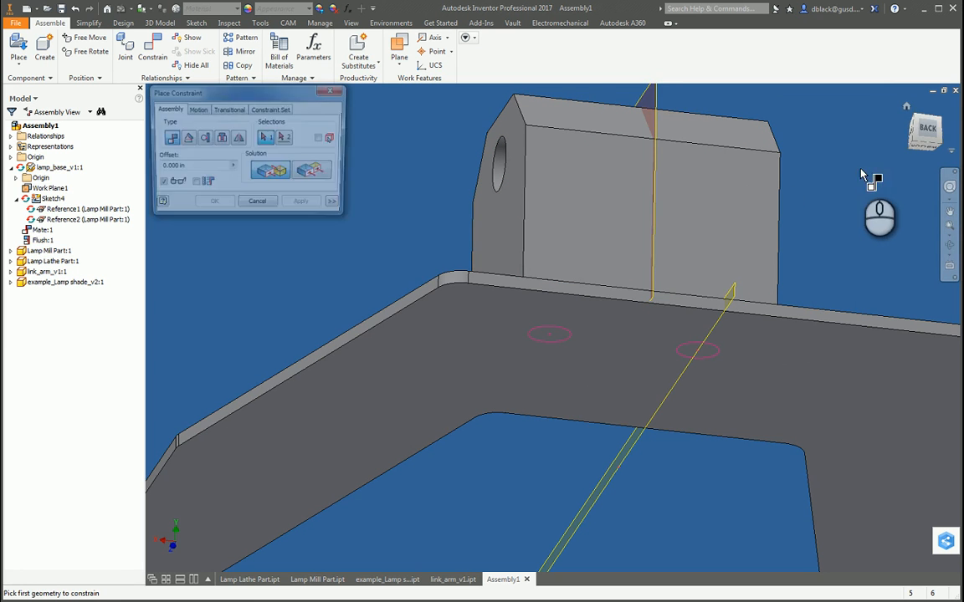
pyautogui.click(669, 102)
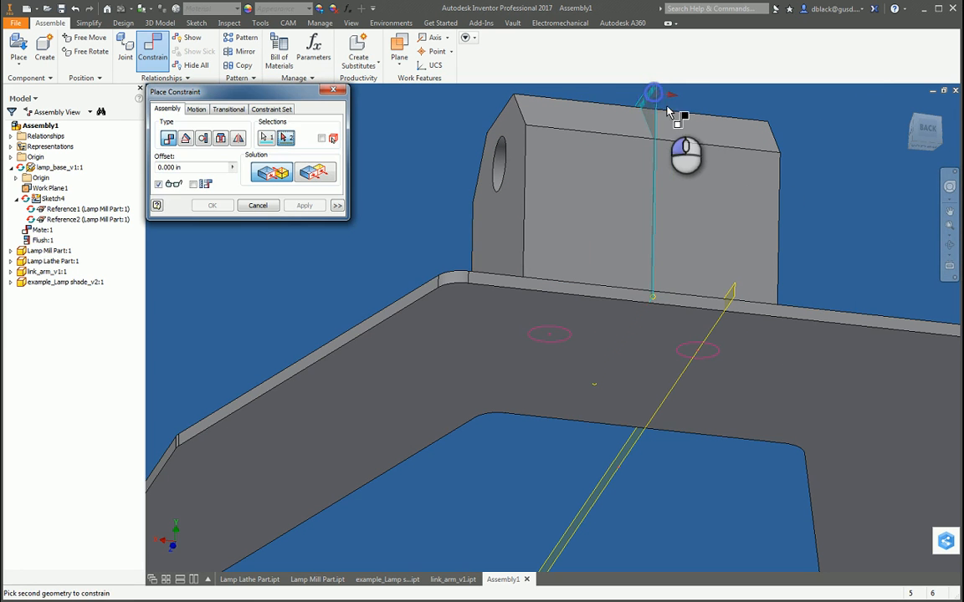
pyautogui.click(734, 298)
pyautogui.click(306, 206)
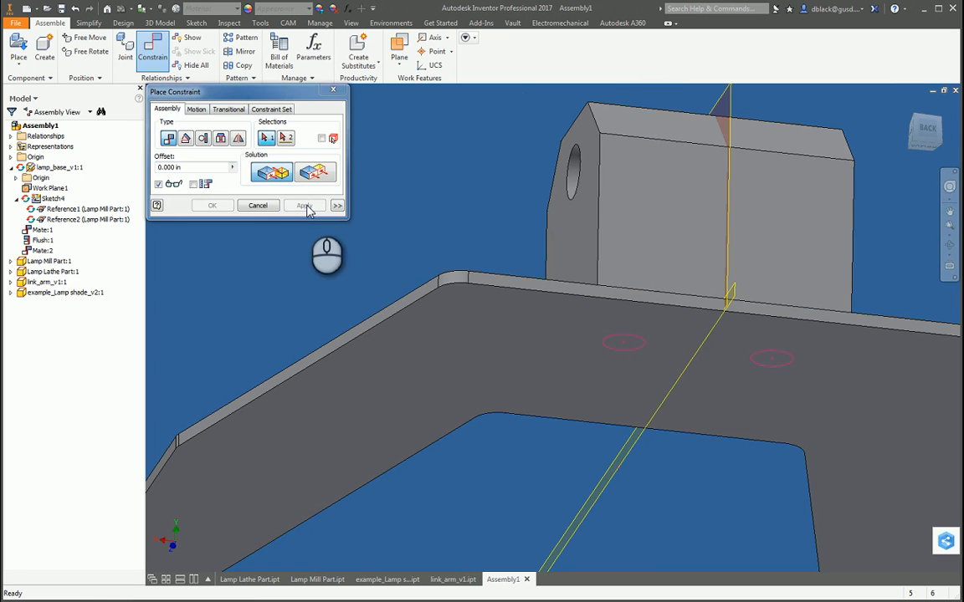
pyautogui.click(332, 91)
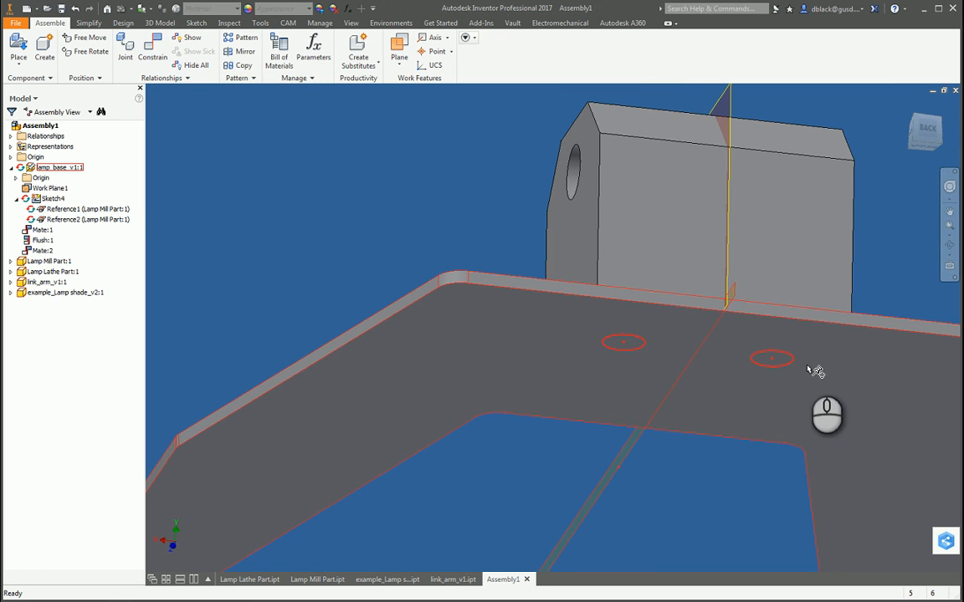
# Step: Edit the lamp base in place and measure a projected hole circle on its bottom face
pyautogui.doubleClick(536, 343)
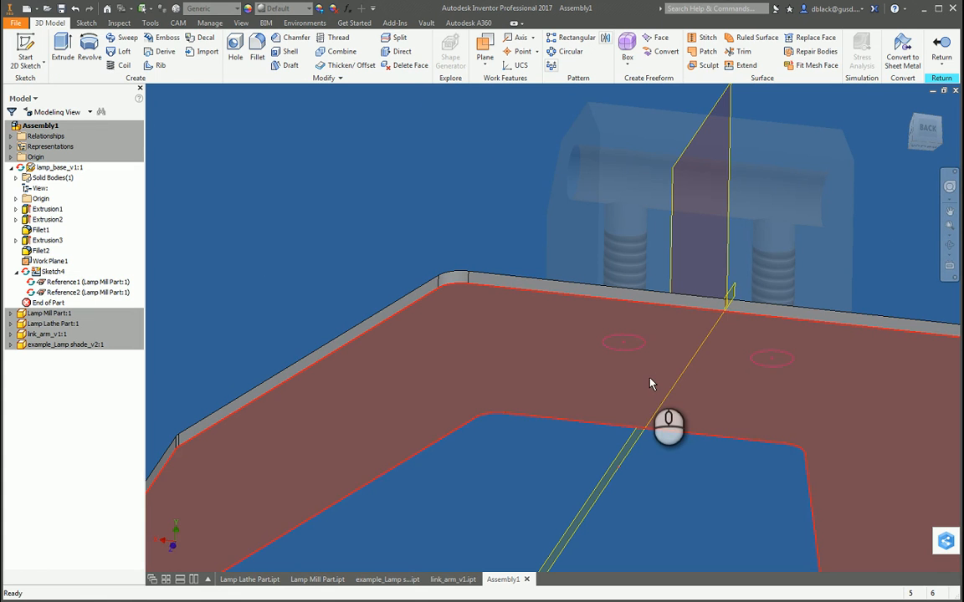
pyautogui.press('e')
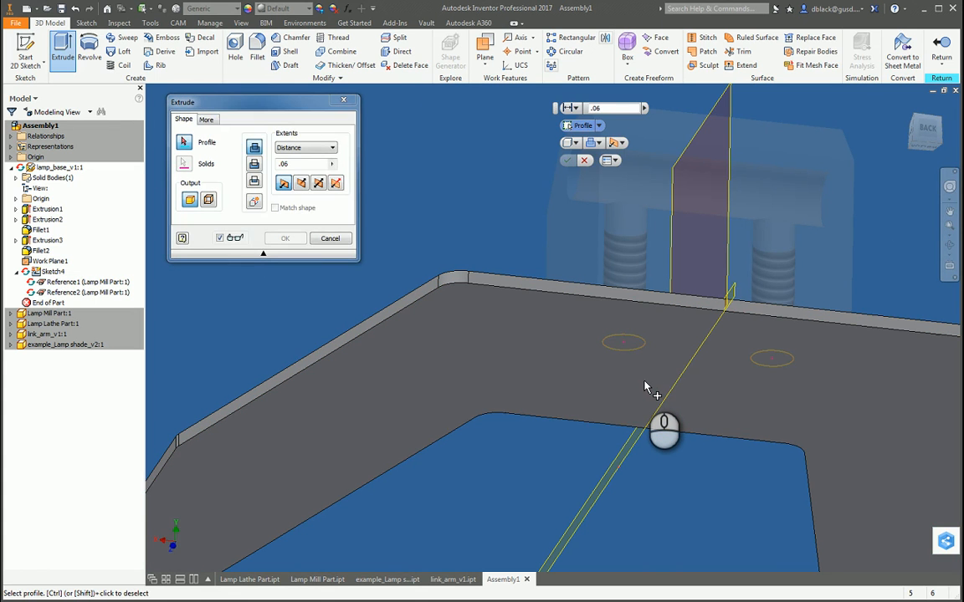
pyautogui.press('Escape')
pyautogui.press('m')
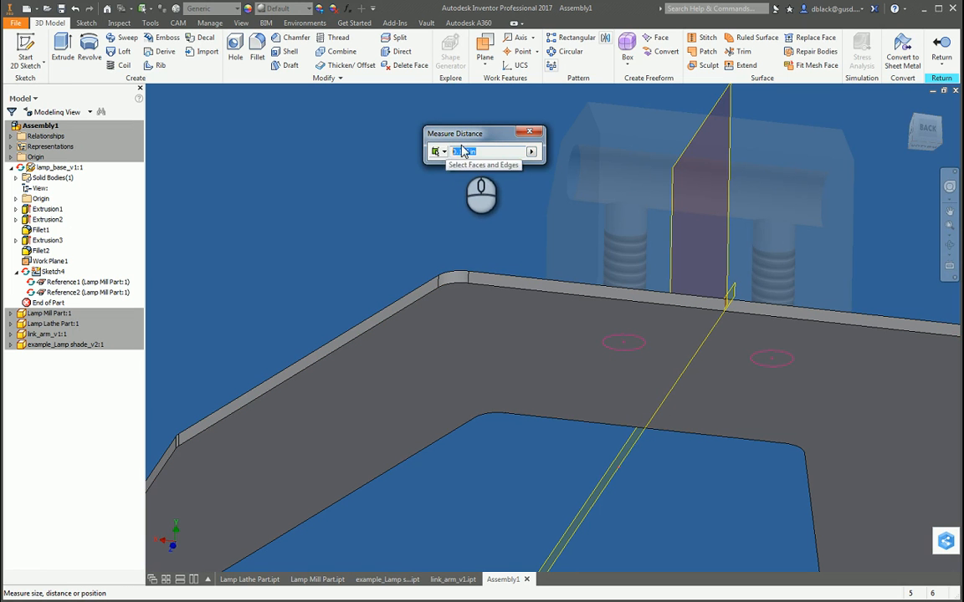
pyautogui.click(529, 132)
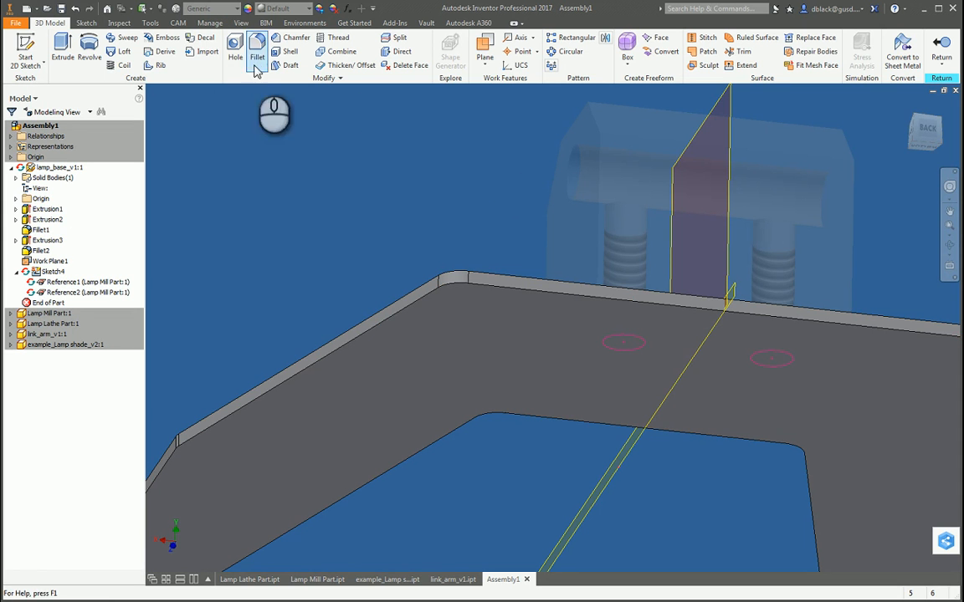
# Step: Reopen Sketch4, containing the projected hole circles on the lamp base, for editing
pyautogui.click(268, 154)
pyautogui.click(86, 22)
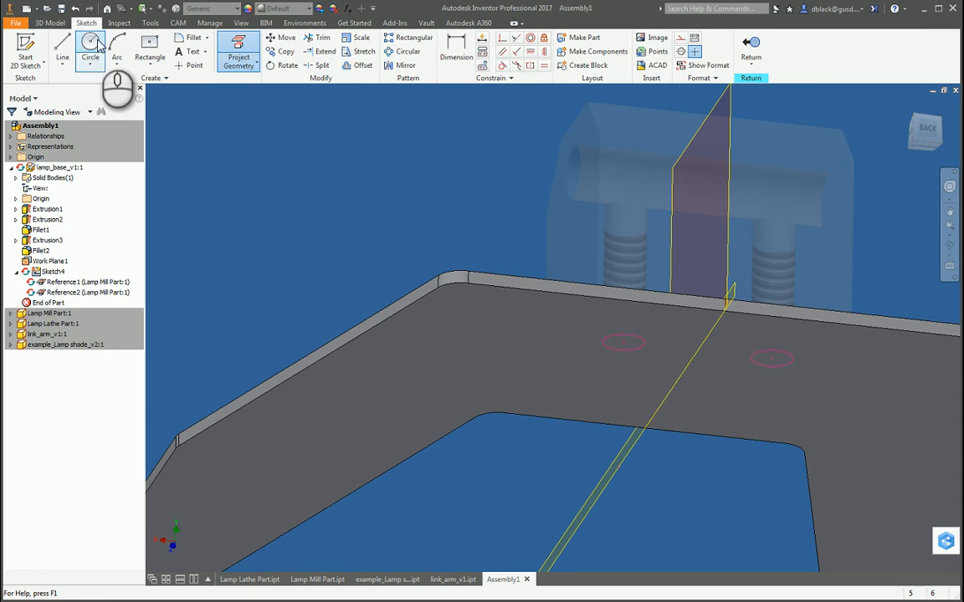
pyautogui.click(90, 46)
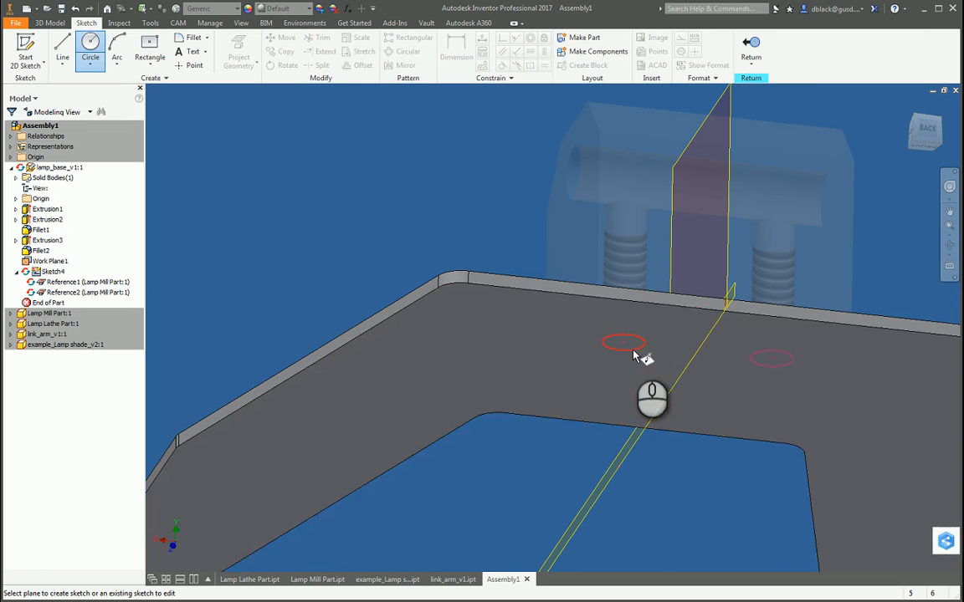
pyautogui.press('Escape')
pyautogui.doubleClick(37, 272)
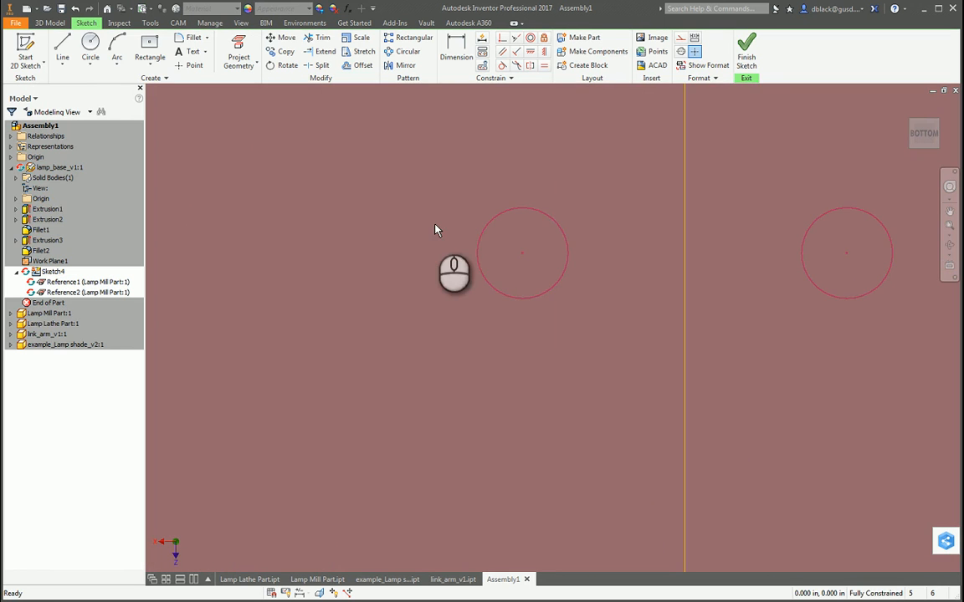
# Step: Draw a larger circle concentric with each of the two projected hole circles, the second about 0.405 in in diameter
pyautogui.click(90, 46)
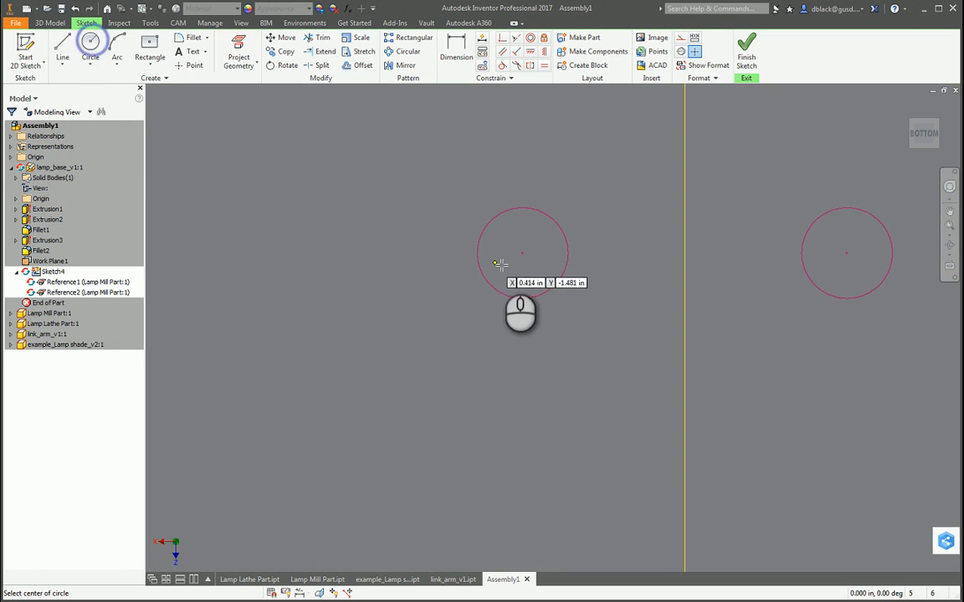
pyautogui.click(522, 253)
pyautogui.click(580, 294)
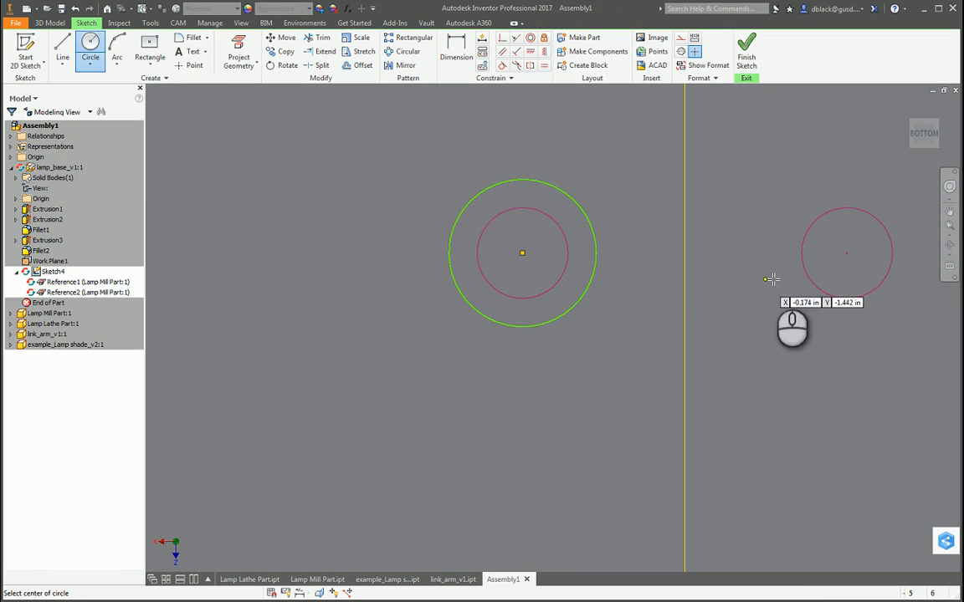
pyautogui.click(847, 252)
pyautogui.click(768, 308)
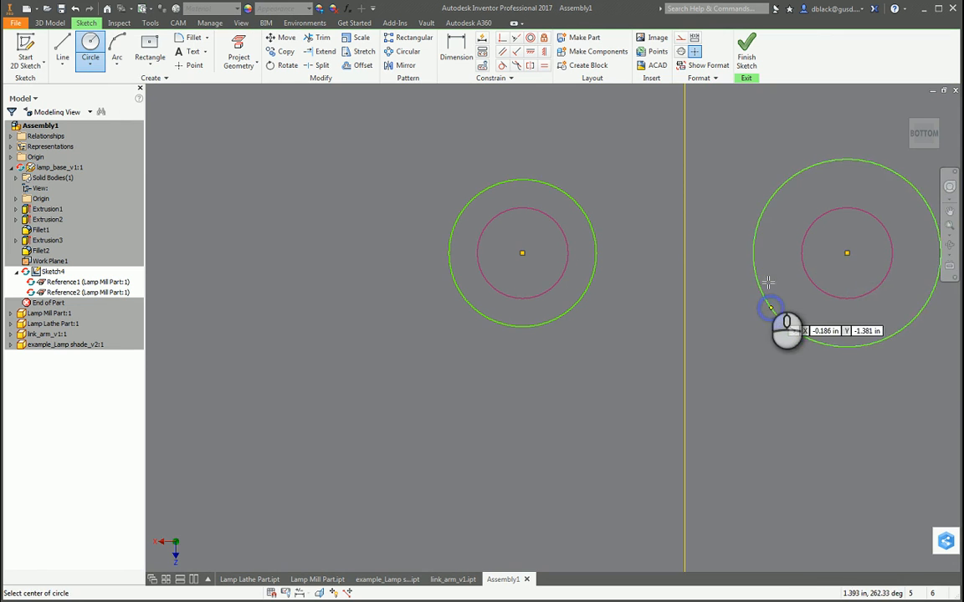
pyautogui.press('Escape')
pyautogui.scroll(-5, 626, 356)
pyautogui.scroll(3, 661, 312)
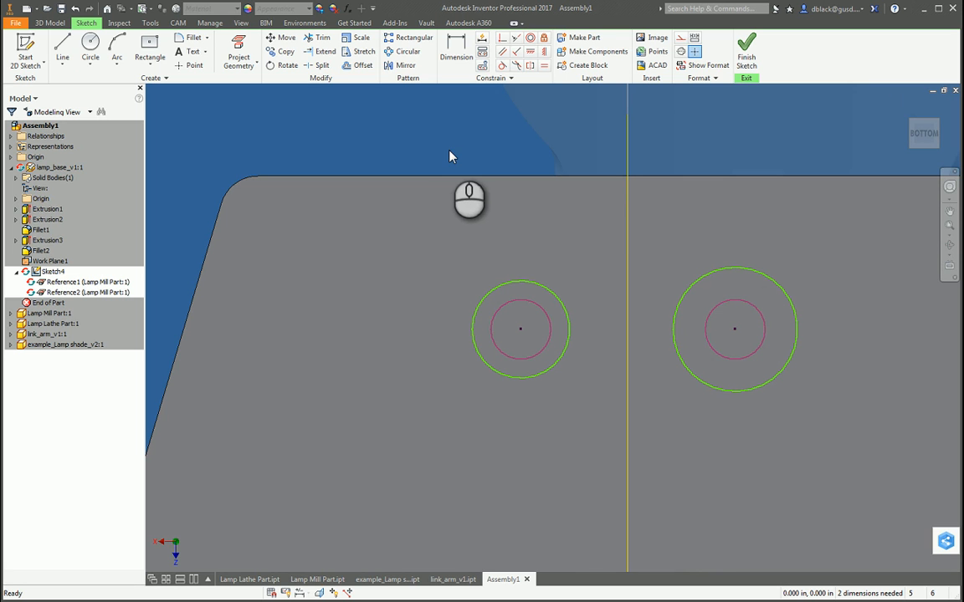
# Step: Apply an Equal constraint between the two larger concentric circles
pyautogui.click(544, 65)
pyautogui.click(537, 284)
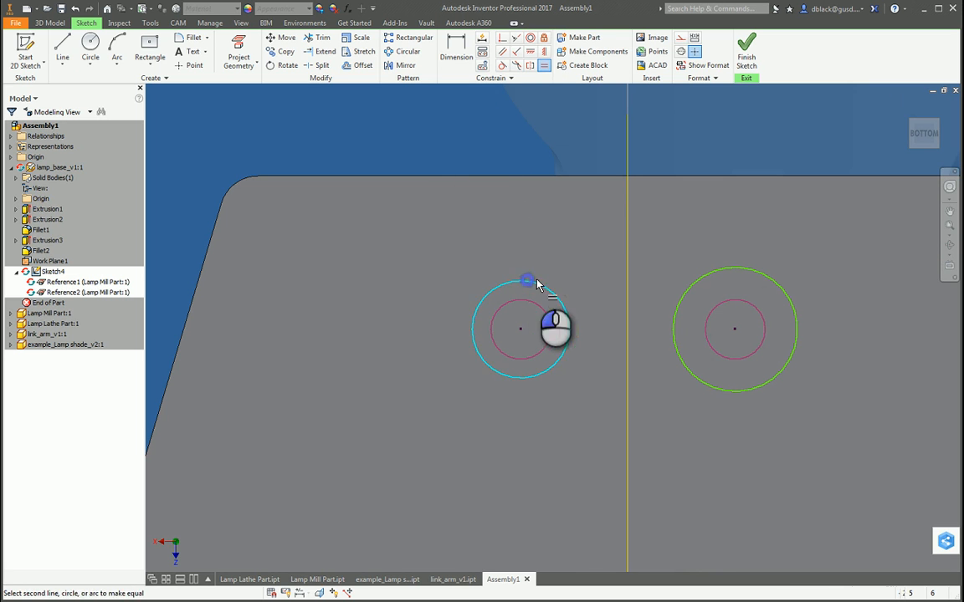
pyautogui.click(700, 274)
pyautogui.press('Escape')
# Step: Dimension one larger circle's diameter as 0.27 in
pyautogui.press('d')
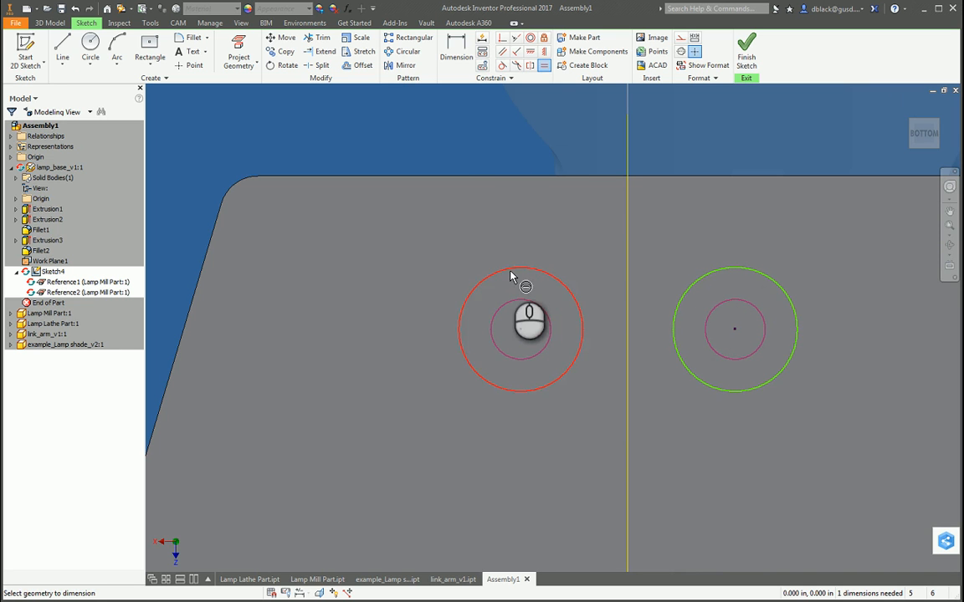
pyautogui.click(512, 269)
pyautogui.click(401, 251)
pyautogui.write('.27')
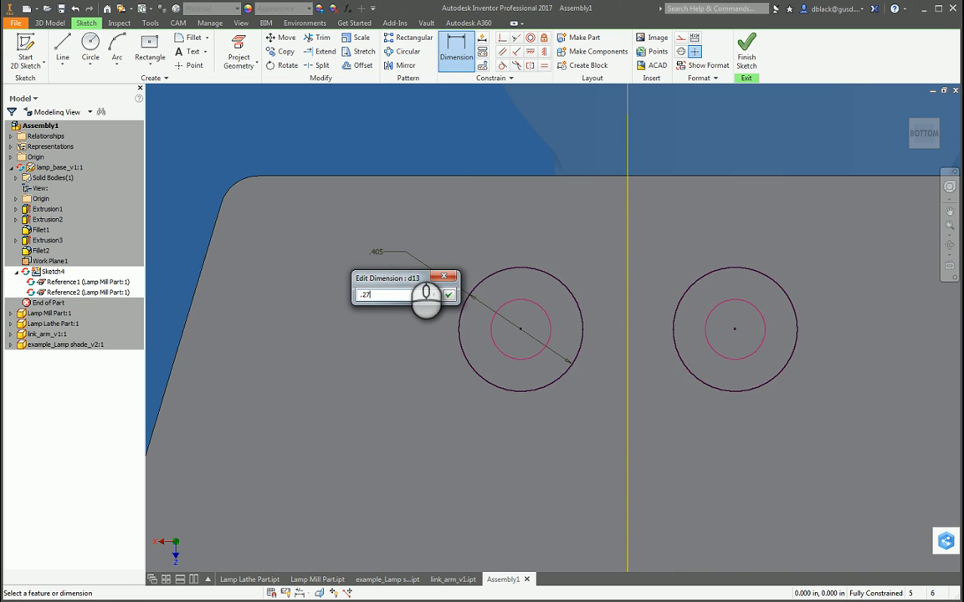
pyautogui.press('Return')
pyautogui.scroll(-3, 496, 350)
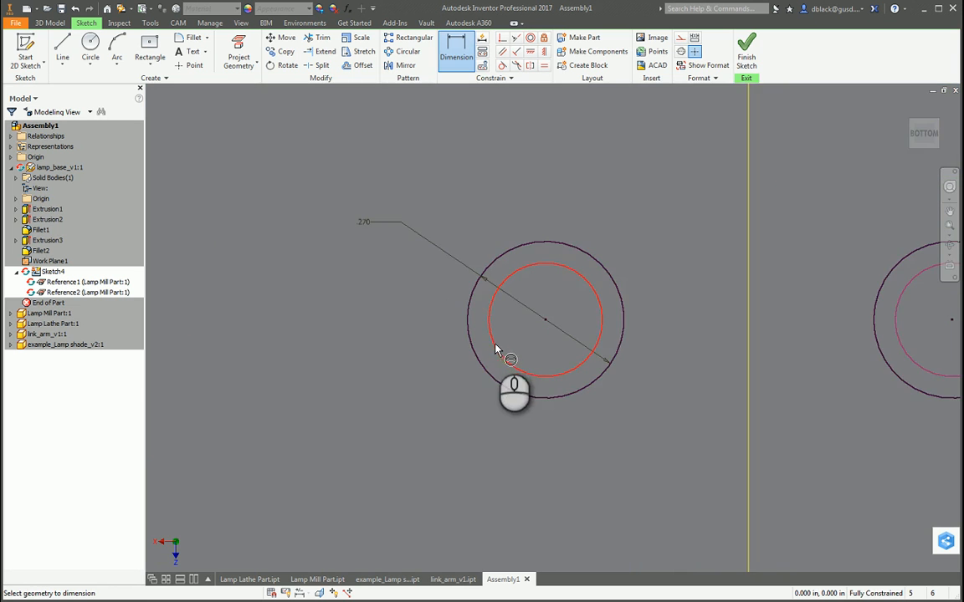
# Step: Extrude-cut both larger circles through the lamp base with extents set to All, and return to the assembly
pyautogui.press('e')
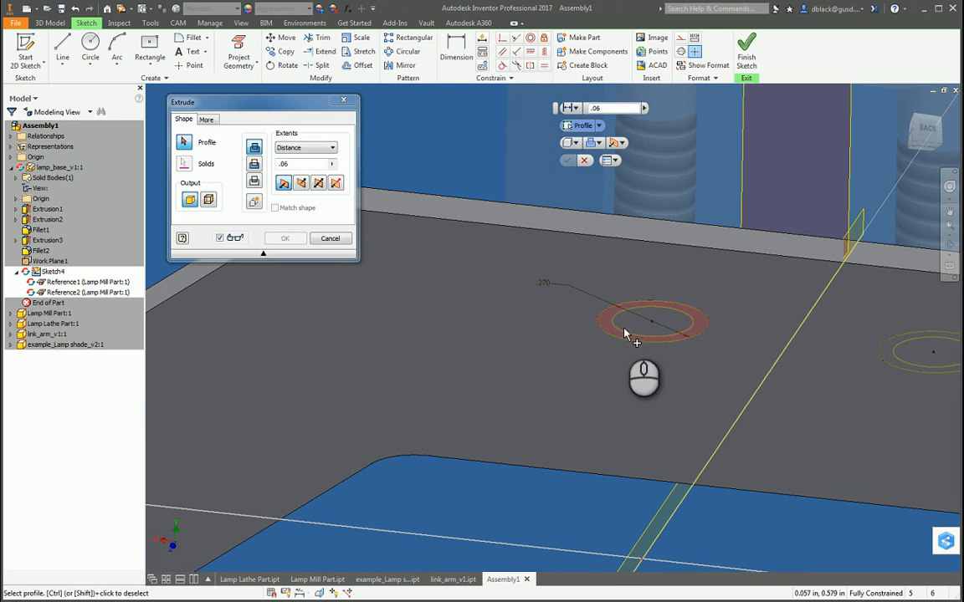
pyautogui.click(624, 335)
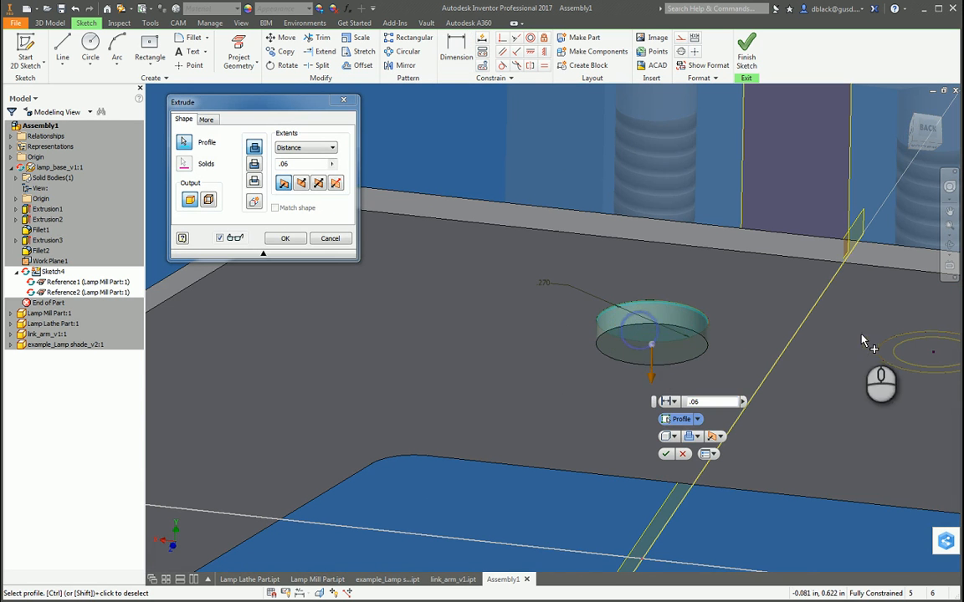
pyautogui.click(902, 358)
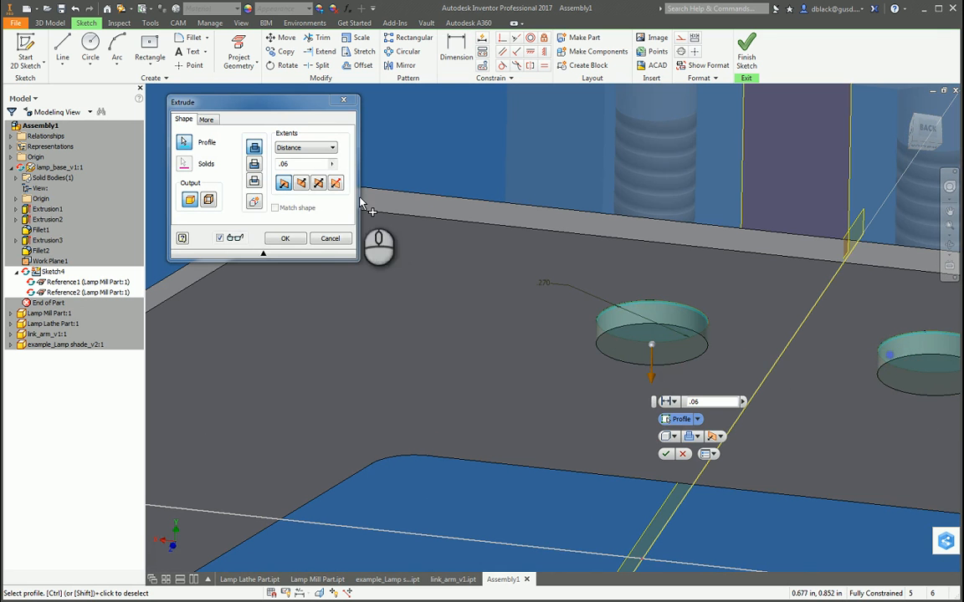
pyautogui.click(254, 164)
pyautogui.click(299, 148)
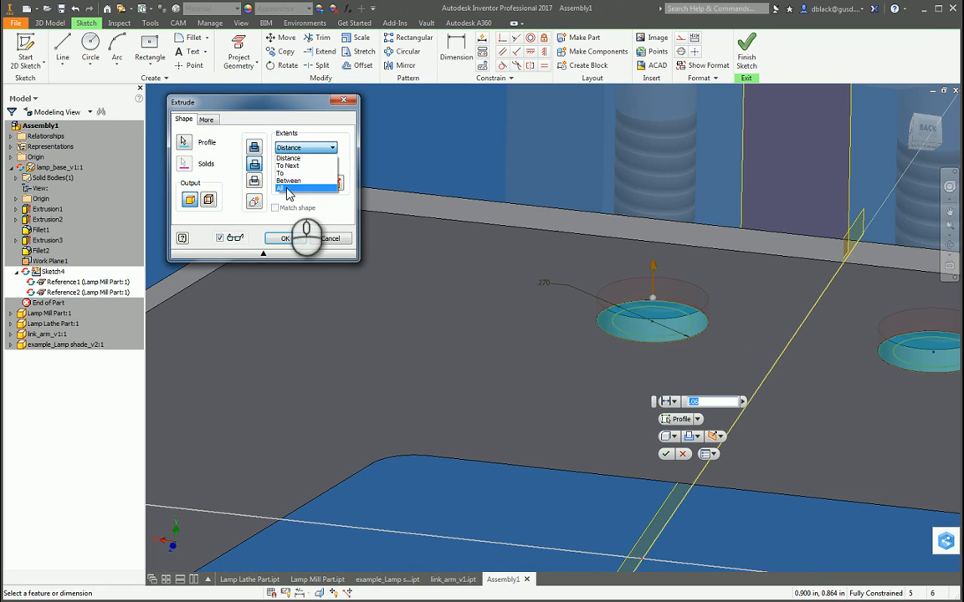
pyautogui.click(287, 190)
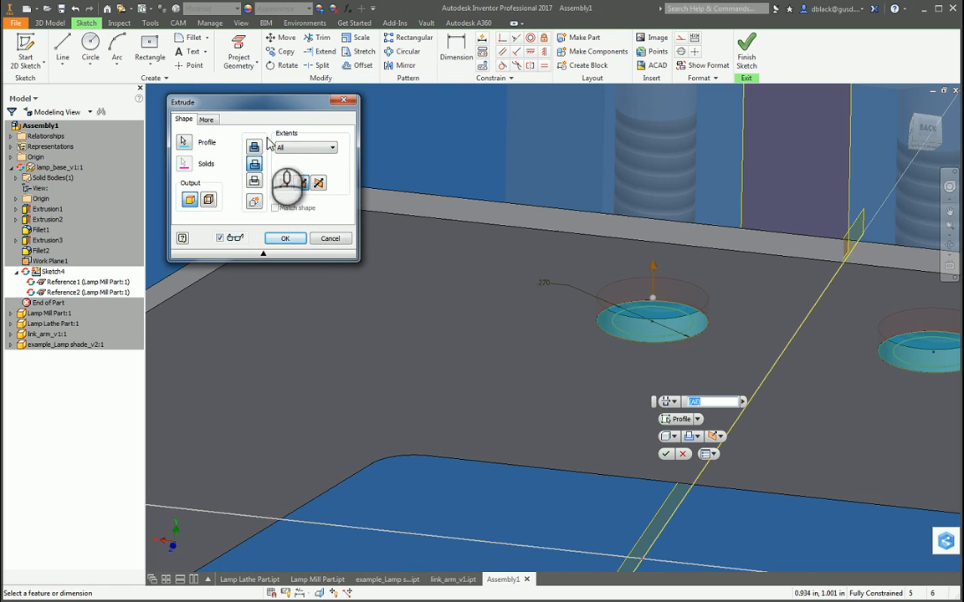
pyautogui.click(284, 238)
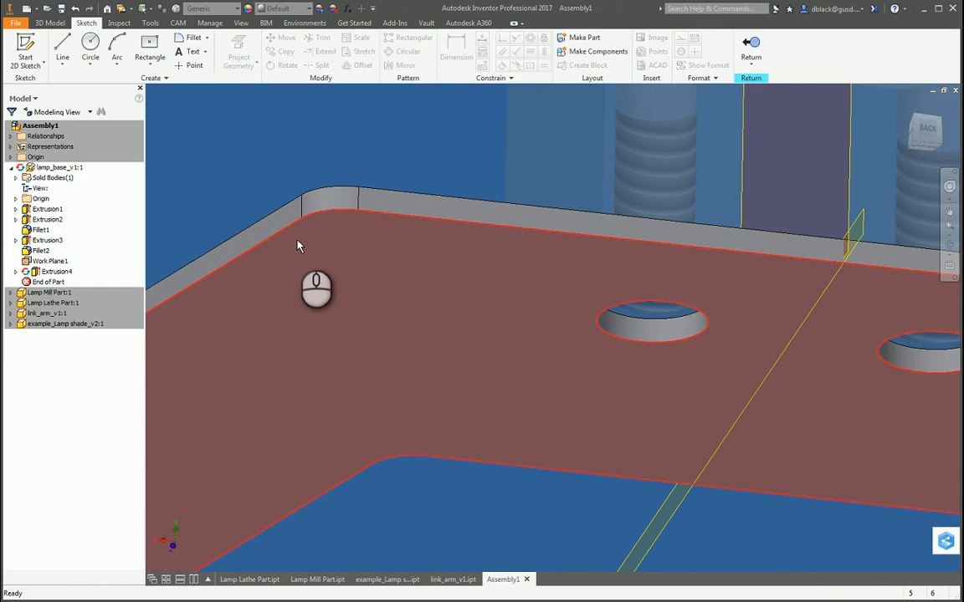
pyautogui.click(751, 42)
# Step: Examine how the base's new clearance holes line up with the mill part's threaded holes, and view the overall assembly
pyautogui.scroll(3, 577, 338)
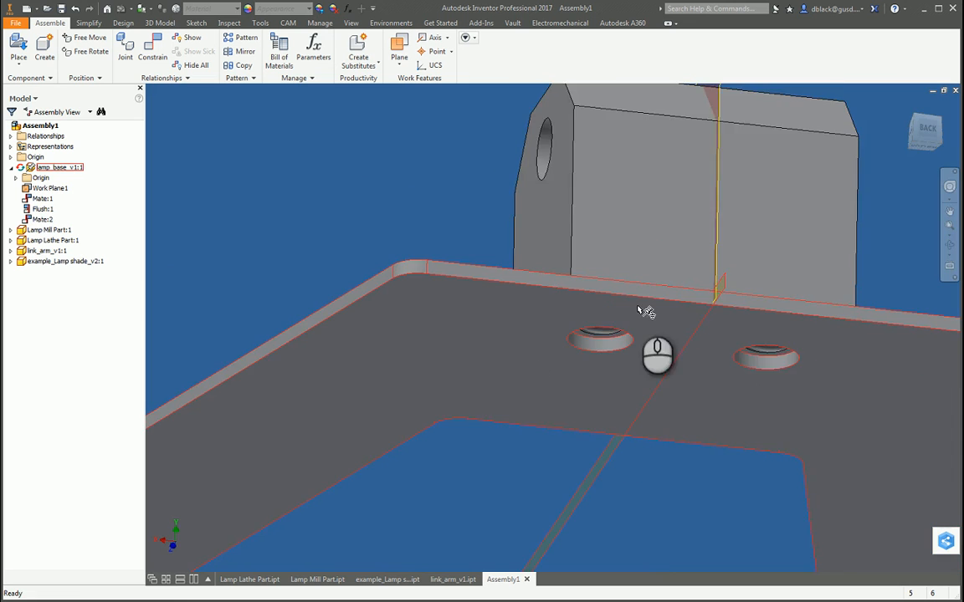
pyautogui.press('F4')
pyautogui.moveTo(587, 383); pyautogui.dragTo(589, 214)
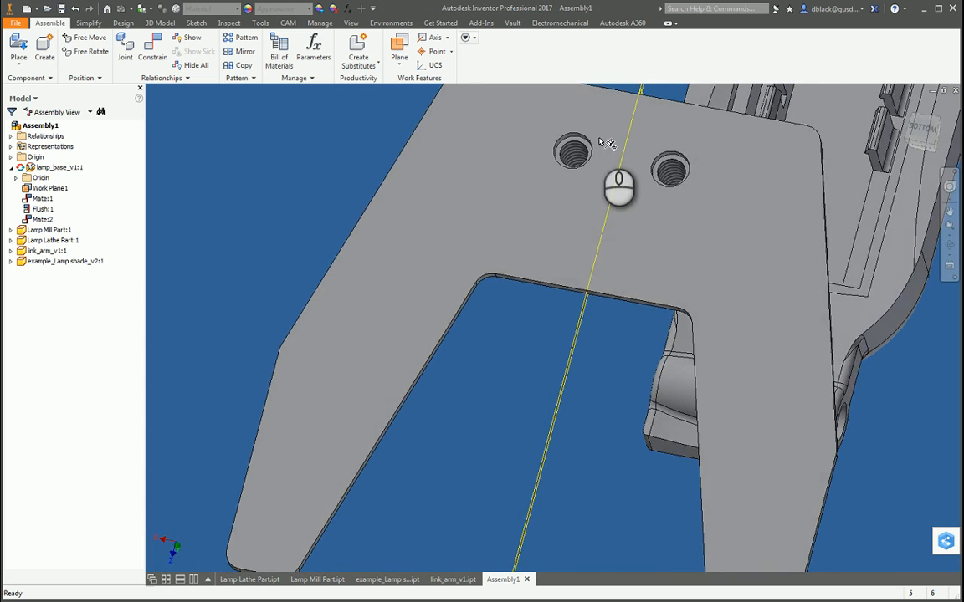
pyautogui.scroll(-3, 577, 138)
pyautogui.scroll(5, 552, 190)
pyautogui.scroll(2, 559, 256)
pyautogui.moveTo(551, 263); pyautogui.dragTo(633, 442)
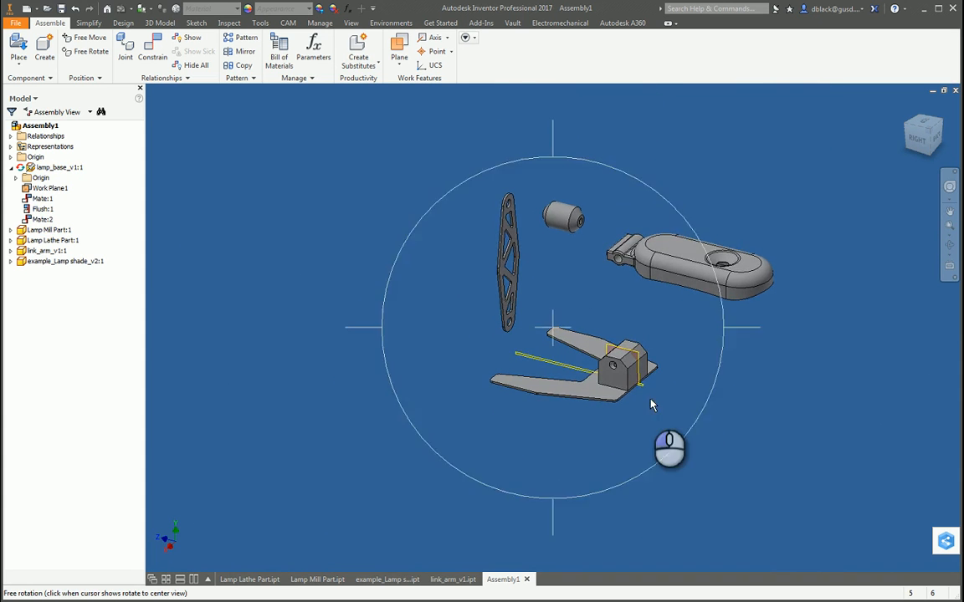
pyautogui.scroll(-6, 658, 395)
pyautogui.scroll(5, 630, 395)
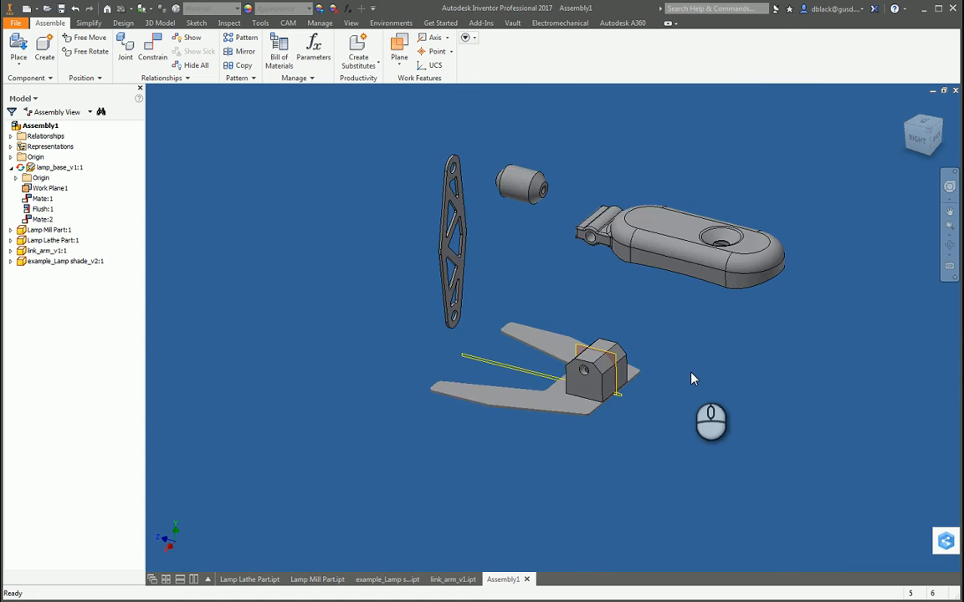
pyautogui.scroll(-2, 693, 381)
pyautogui.scroll(1, 693, 380)
# Step: Mate the axis of the link arm's lower hole to the mill part's cross-hole axis, and pull the arm out from the block
pyautogui.press('c')
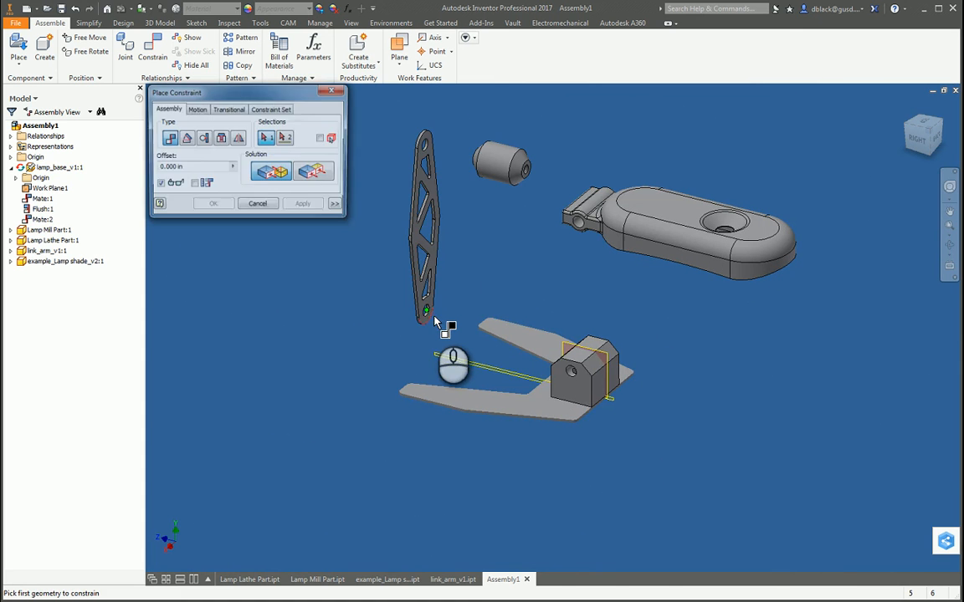
pyautogui.scroll(-4, 430, 322)
pyautogui.click(410, 315)
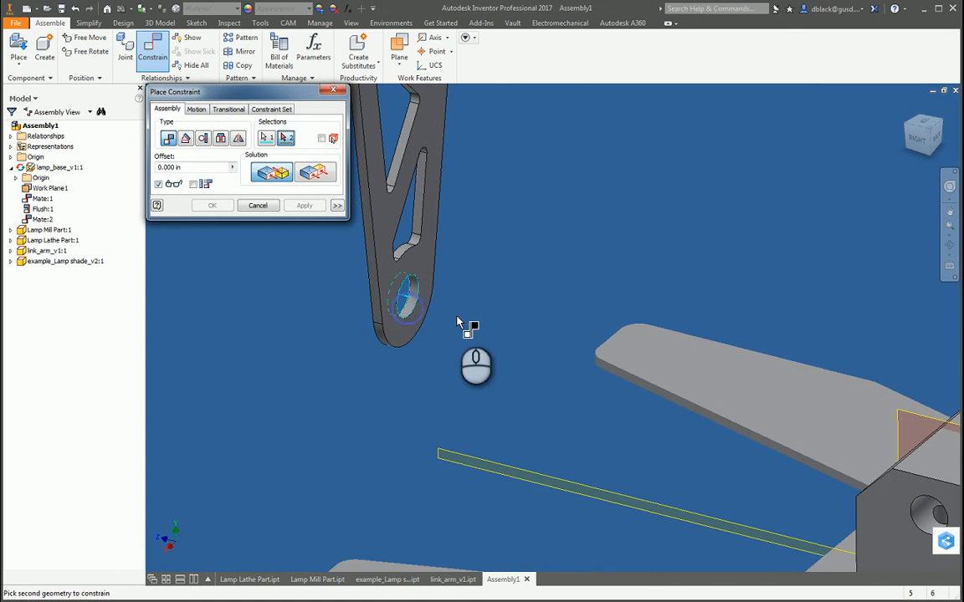
pyautogui.scroll(-5, 635, 499)
pyautogui.scroll(8, 609, 286)
pyautogui.click(591, 241)
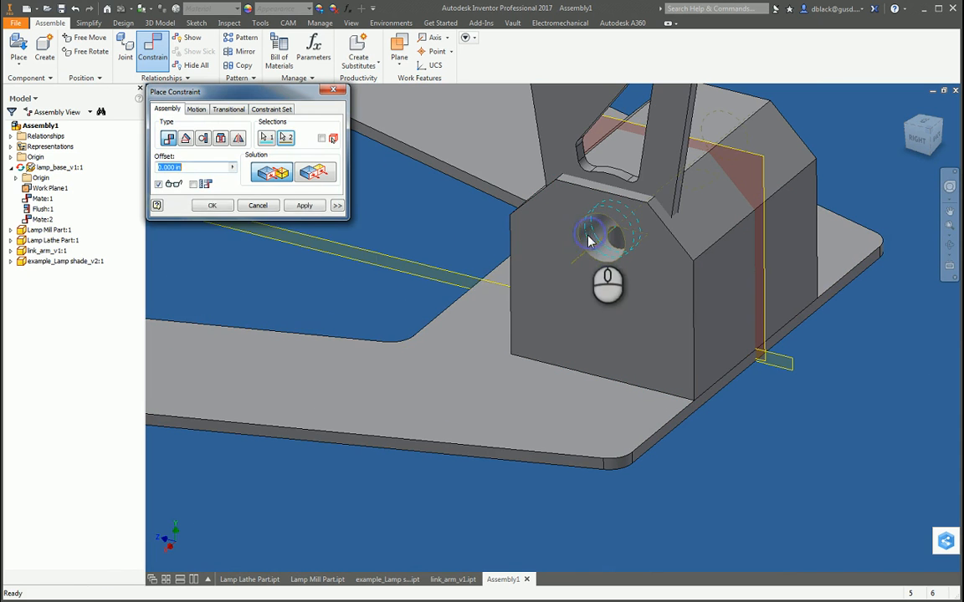
pyautogui.click(307, 206)
pyautogui.click(333, 89)
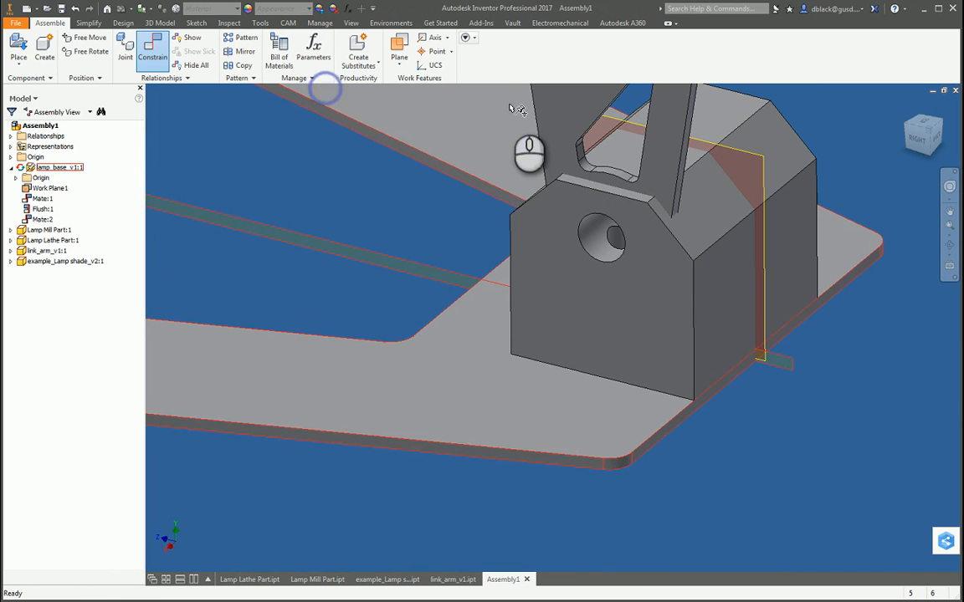
pyautogui.moveTo(570, 123); pyautogui.dragTo(351, 242)
pyautogui.scroll(-8, 350, 243)
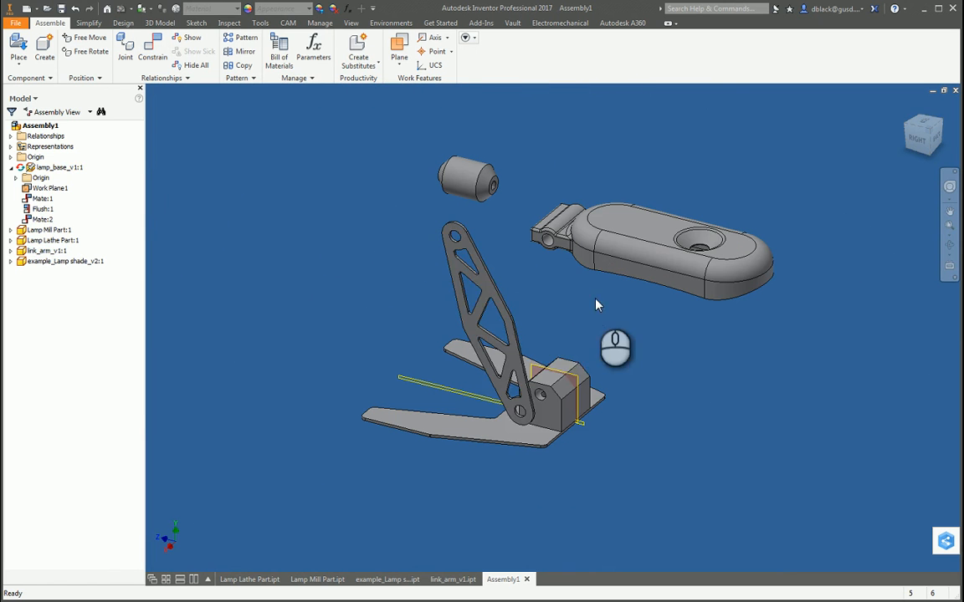
# Step: Copy the link arm, paste three more instances into the assembly, and move the lamp shade clear of them
pyautogui.click(495, 293)
pyautogui.hotkey('ctrl', 'c')
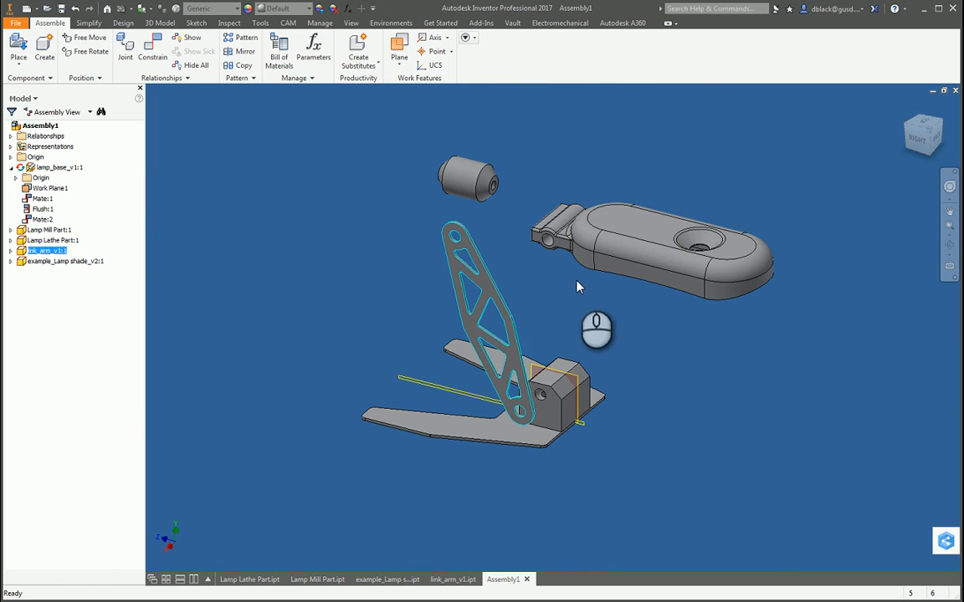
pyautogui.hotkey('ctrl', 'v')
pyautogui.hotkey('ctrl', 'v')
pyautogui.hotkey('ctrl', 'v')
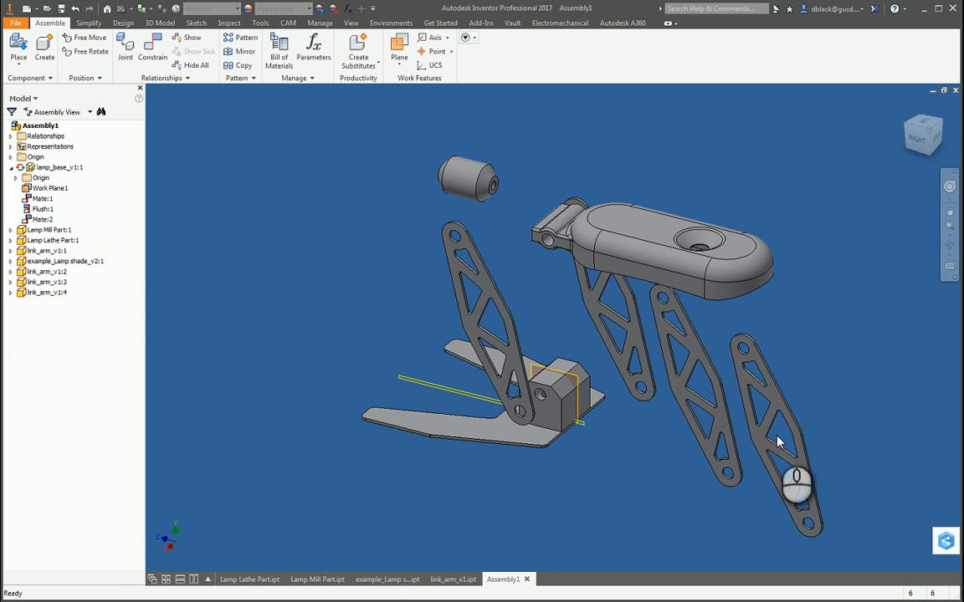
pyautogui.moveTo(620, 331); pyautogui.dragTo(626, 294)
pyautogui.moveTo(636, 254); pyautogui.dragTo(762, 176)
pyautogui.click(720, 227)
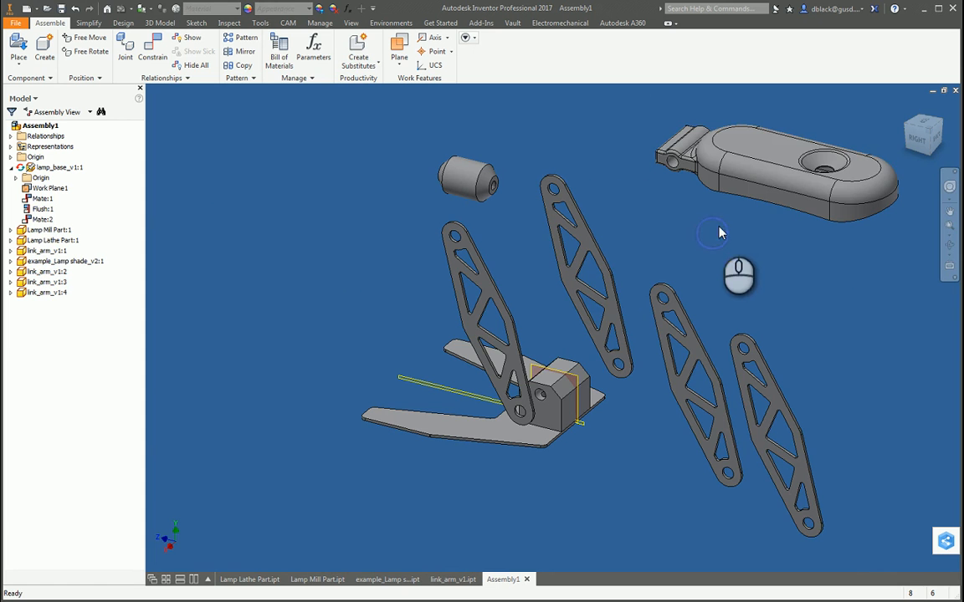
# Step: Mate the axis of the second link arm's lower hole to the mill part's cross-hole axis on the opposite side
pyautogui.press('c')
pyautogui.scroll(5, 626, 394)
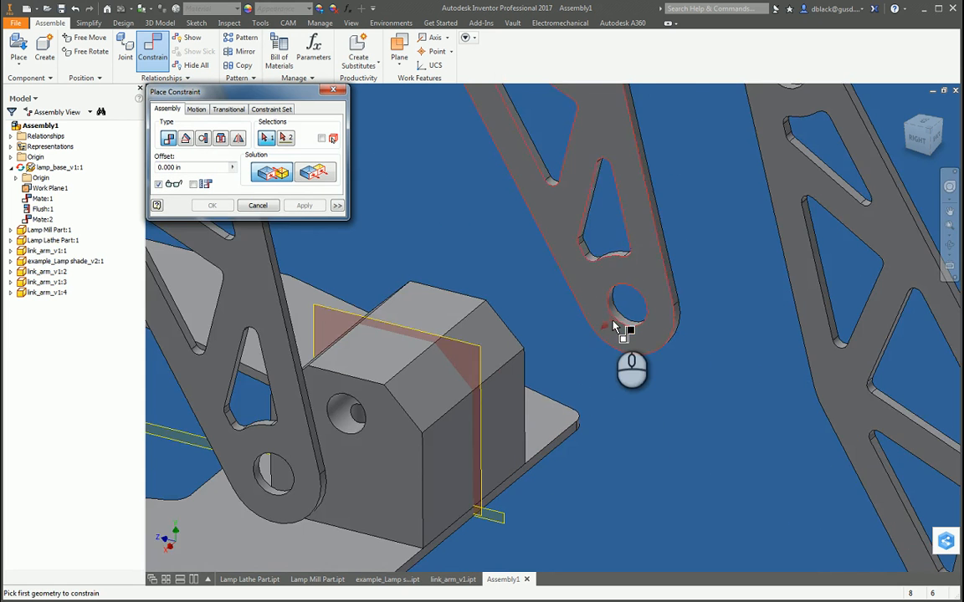
pyautogui.click(623, 318)
pyautogui.scroll(-3, 626, 328)
pyautogui.press('F4')
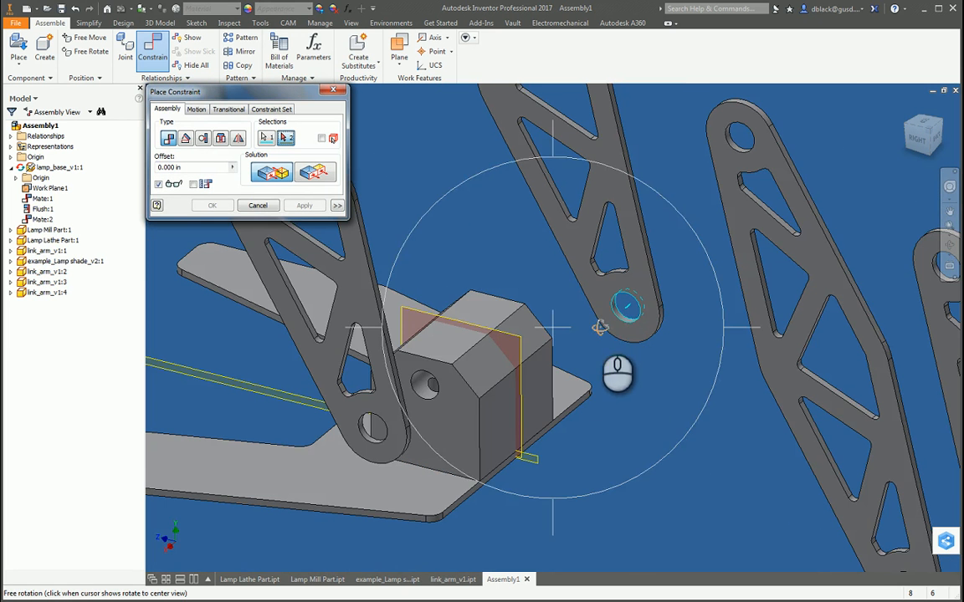
pyautogui.moveTo(600, 322)
pyautogui.mouseDown()
pyautogui.moveTo(515, 331)
pyautogui.moveTo(601, 322)
pyautogui.mouseUp()
pyautogui.scroll(5, 620, 318)
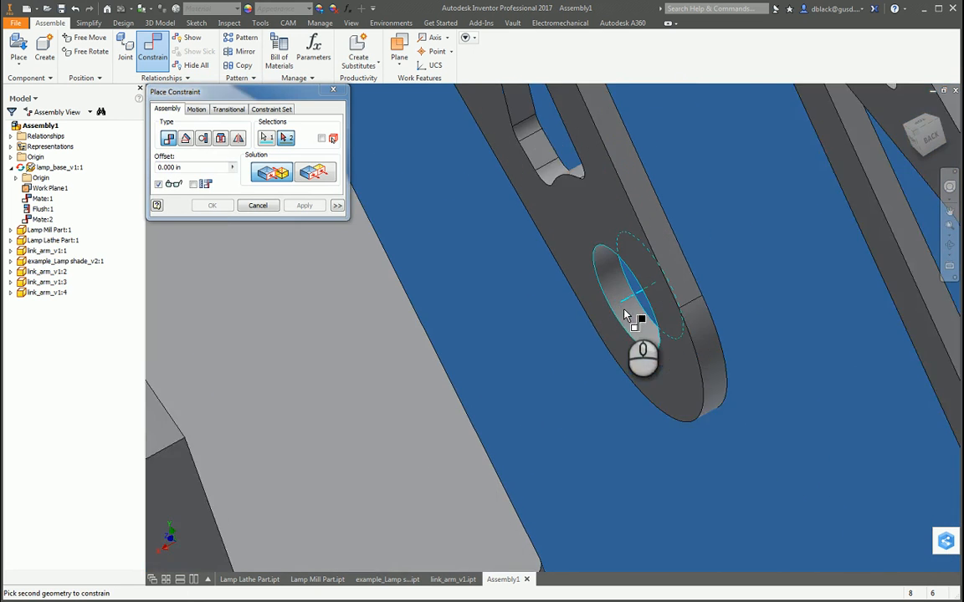
pyautogui.scroll(3, 619, 298)
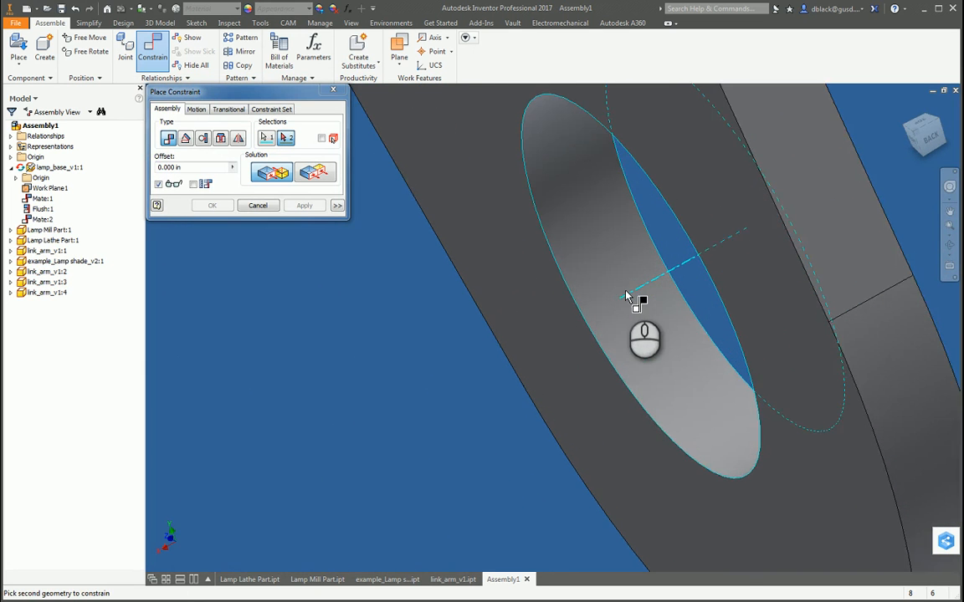
pyautogui.scroll(-5, 709, 260)
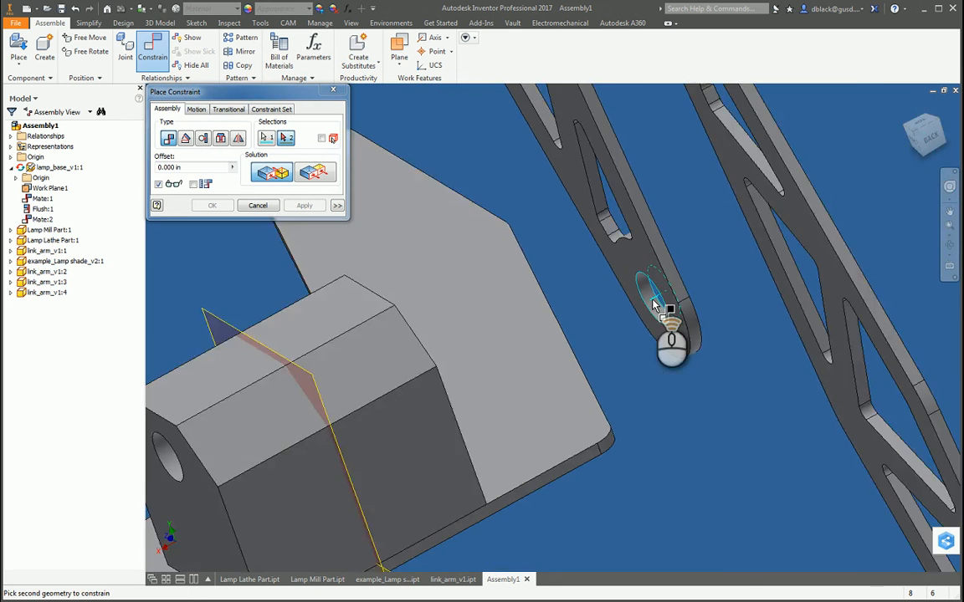
pyautogui.press('F4')
pyautogui.moveTo(558, 322); pyautogui.dragTo(498, 379)
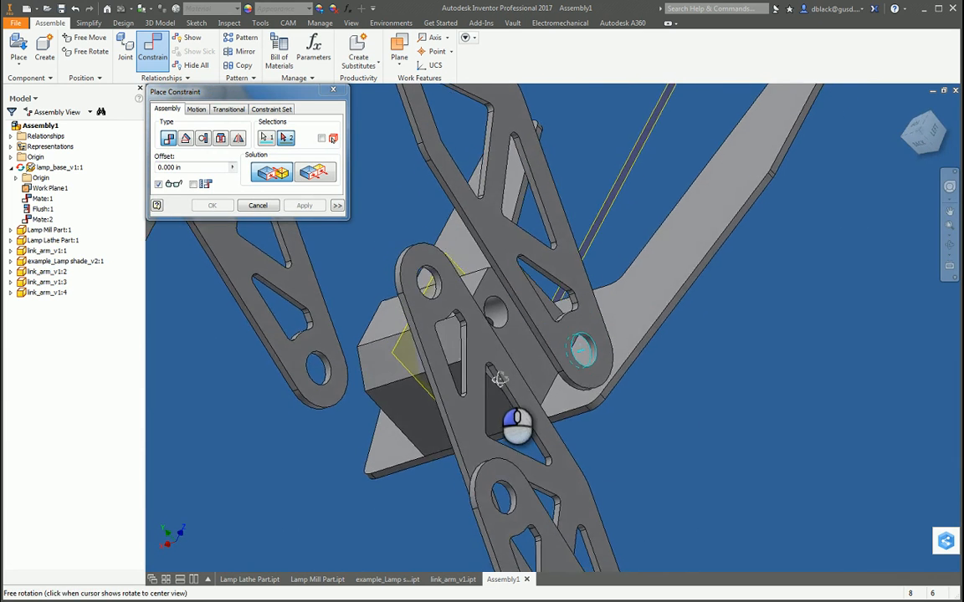
pyautogui.scroll(-3, 507, 319)
pyautogui.click(491, 316)
pyautogui.scroll(5, 494, 317)
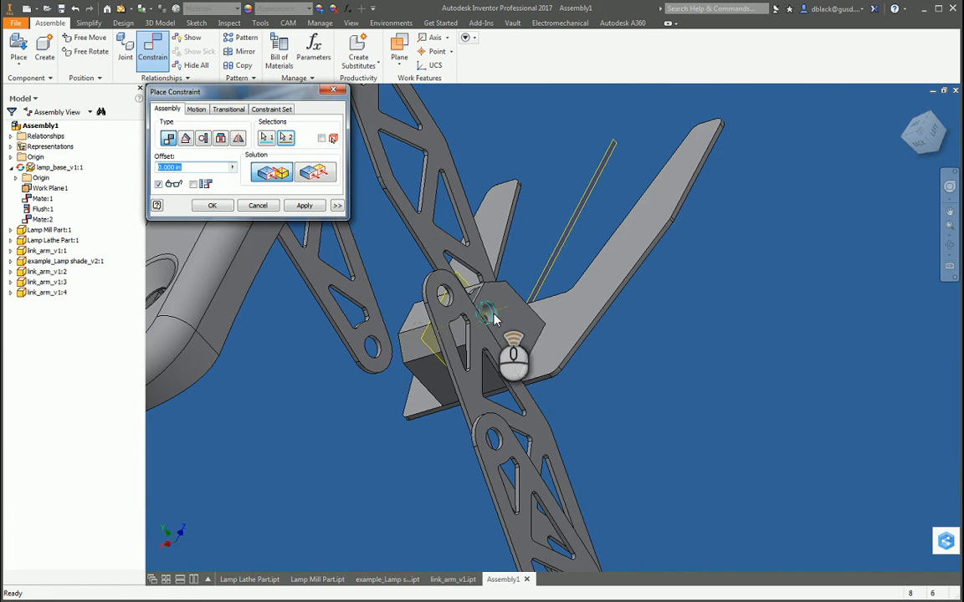
pyautogui.click(306, 206)
# Step: Mate the upper hole axes of the first and second link arms, and pull the second arm to try the motion
pyautogui.scroll(3, 446, 306)
pyautogui.scroll(-5, 418, 230)
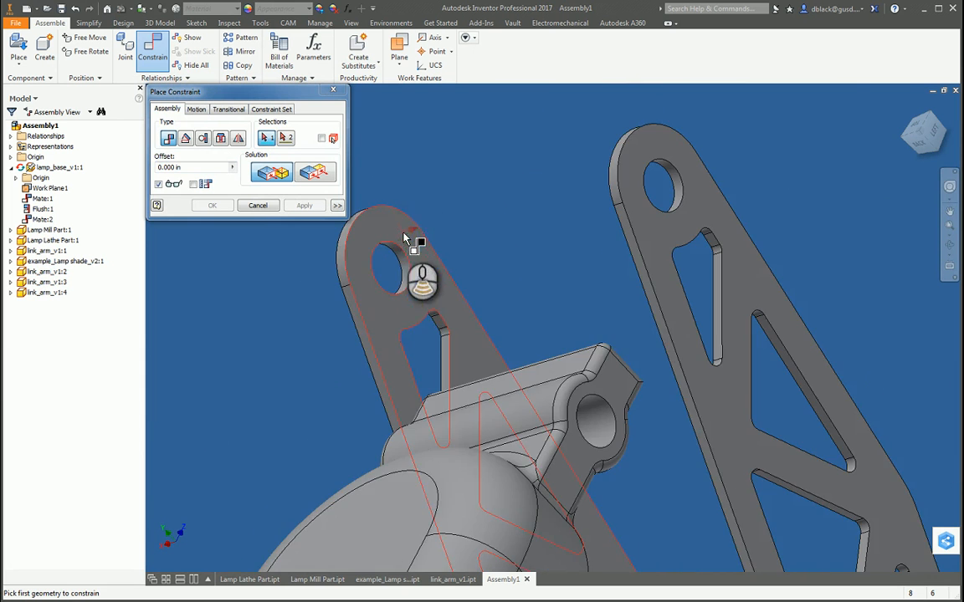
pyautogui.scroll(-3, 406, 276)
pyautogui.click(414, 275)
pyautogui.scroll(5, 414, 274)
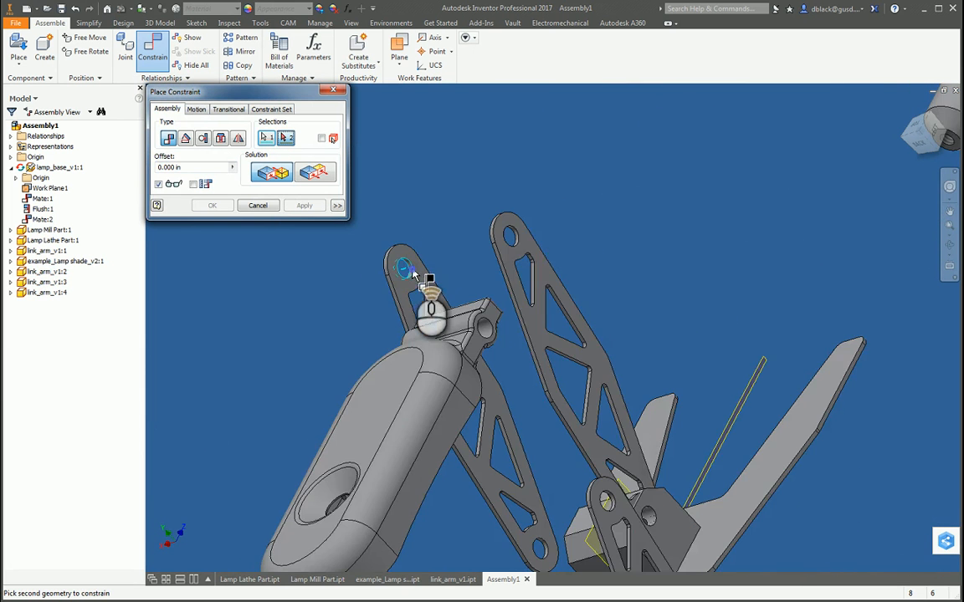
pyautogui.scroll(-5, 514, 235)
pyautogui.click(514, 266)
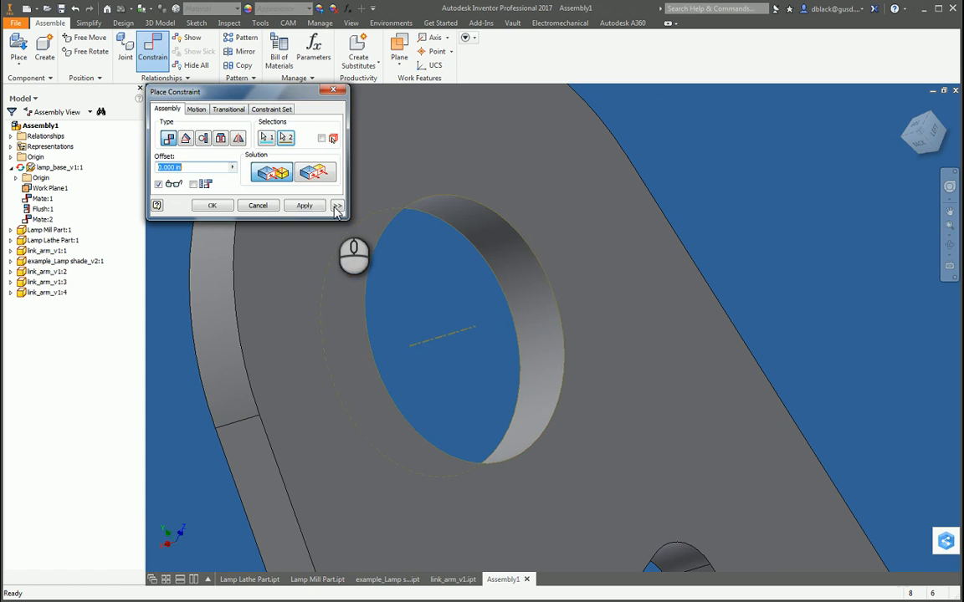
pyautogui.click(306, 206)
pyautogui.click(333, 90)
pyautogui.scroll(6, 605, 278)
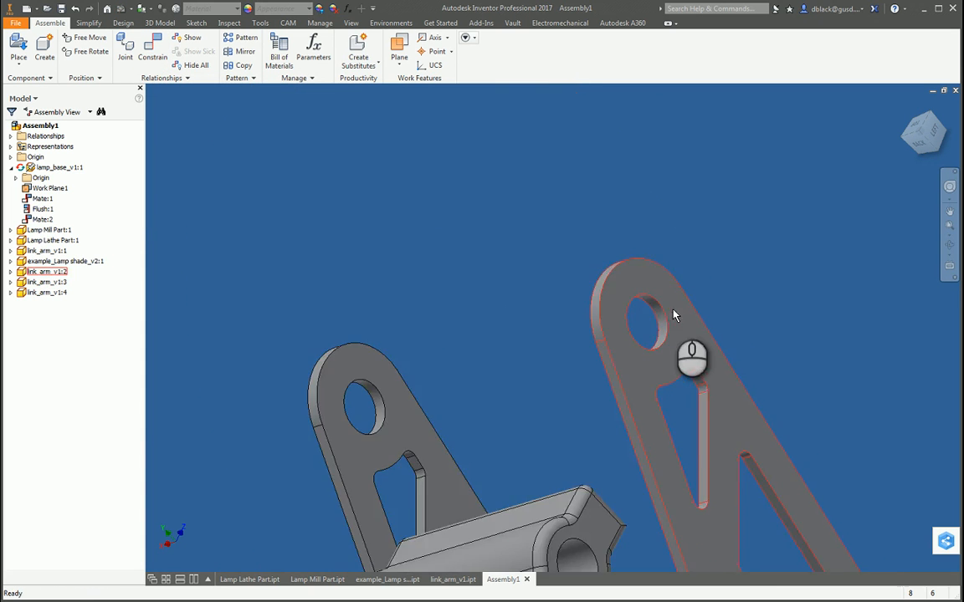
pyautogui.moveTo(685, 340); pyautogui.dragTo(728, 376)
# Step: Mate the mill part's far side face to the inner face of the second link arm with 0.000 in offset
pyautogui.scroll(-5, 728, 375)
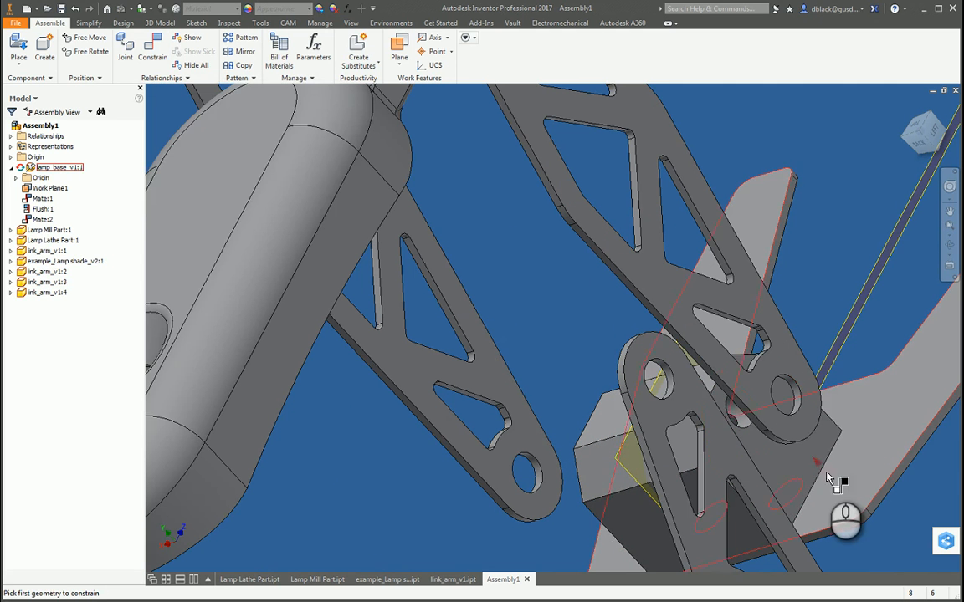
pyautogui.click(789, 467)
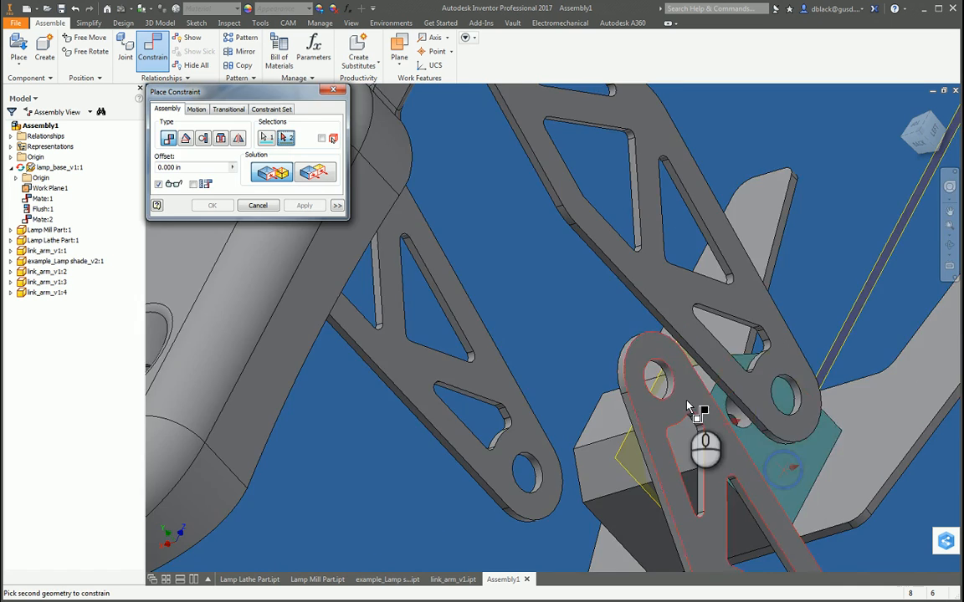
pyautogui.scroll(5, 688, 408)
pyautogui.keyDown('shift'); pyautogui.moveTo(667, 368); pyautogui.dragTo(636, 414, button='middle'); pyautogui.keyUp('shift')
pyautogui.scroll(-4, 632, 354)
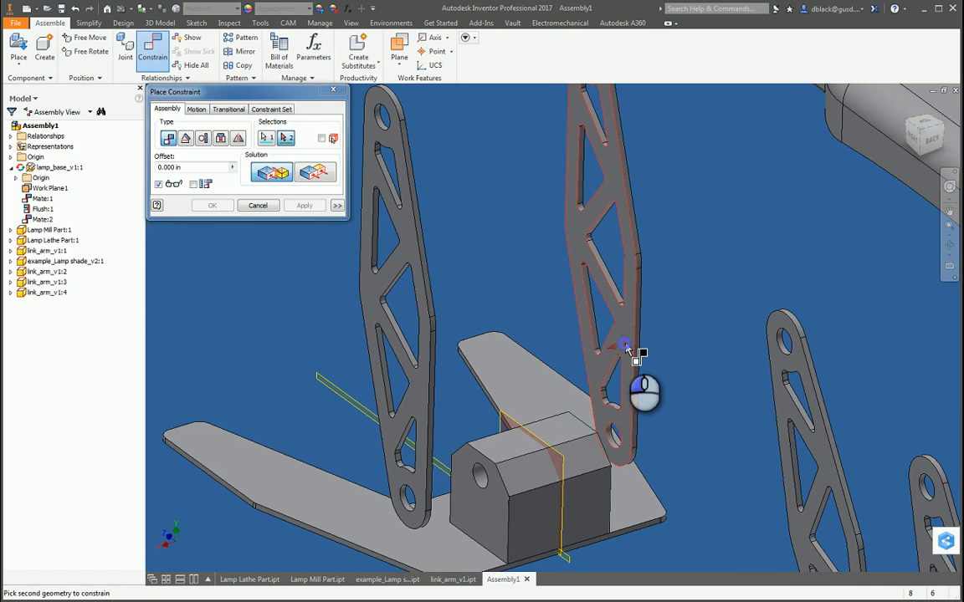
pyautogui.click(625, 344)
pyautogui.scroll(5, 627, 362)
pyautogui.press('F4')
pyautogui.moveTo(535, 419); pyautogui.dragTo(650, 413)
pyautogui.click(304, 206)
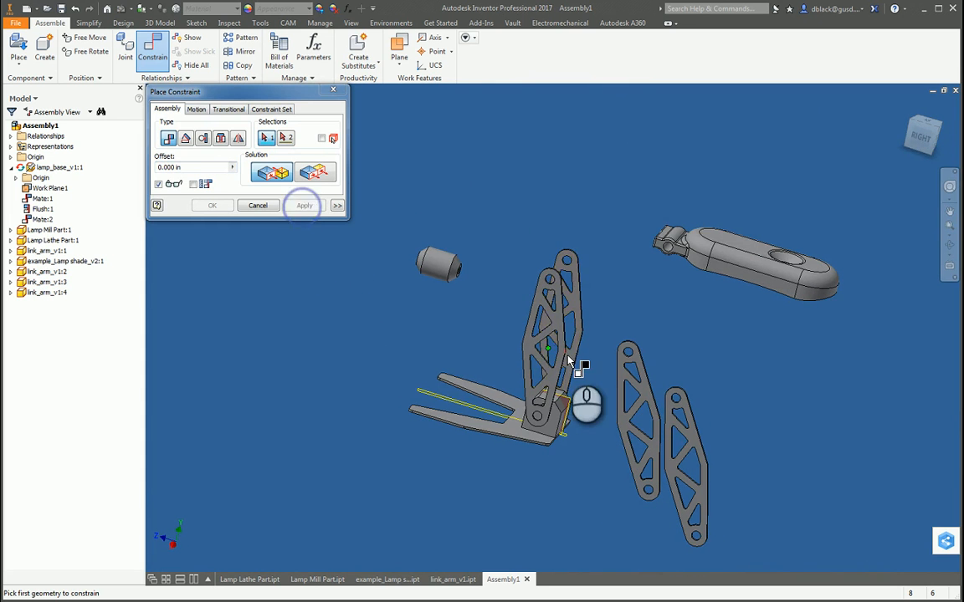
# Step: Leave the constraint command and move the first link arm to test how the paired arms pivot
pyautogui.scroll(-5, 606, 268)
pyautogui.press('F4')
pyautogui.moveTo(571, 376); pyautogui.dragTo(619, 284)
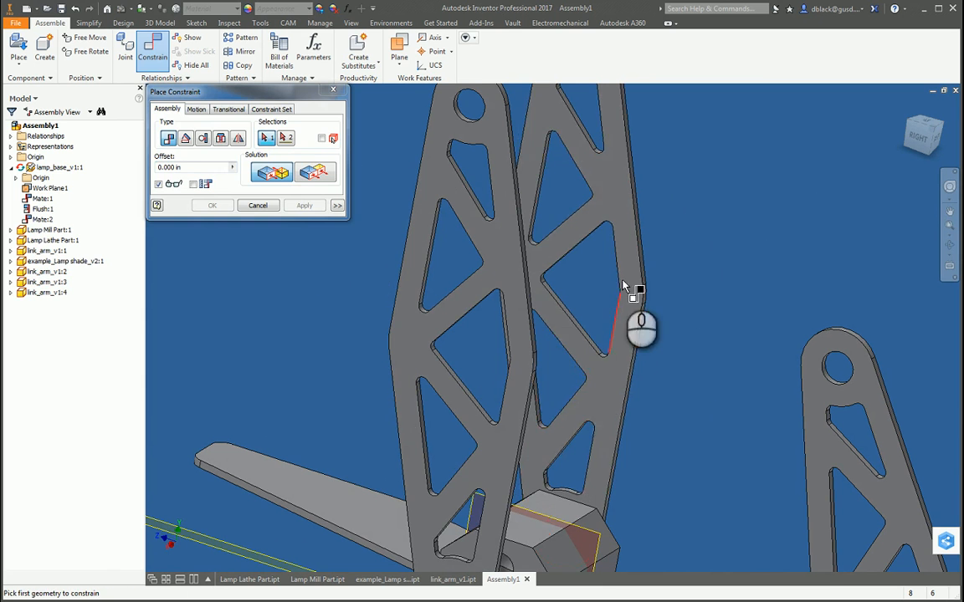
pyautogui.click(333, 91)
pyautogui.click(418, 234)
pyautogui.press('g')
pyautogui.moveTo(507, 338); pyautogui.dragTo(357, 370)
pyautogui.press('Escape')
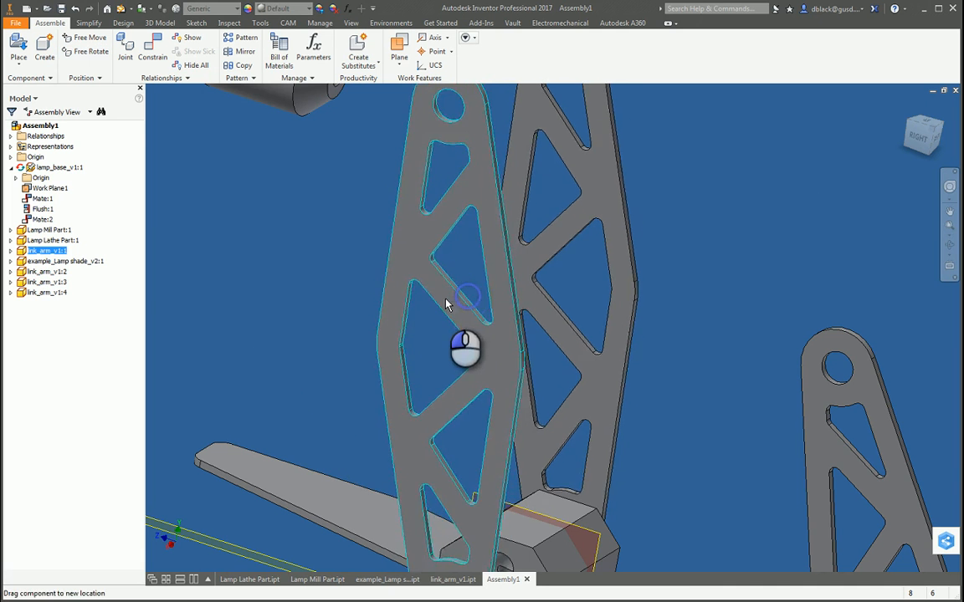
pyautogui.moveTo(446, 305); pyautogui.dragTo(469, 304)
# Step: Examine the alignment of the two paired arms from the side, and swing them again to check their motion
pyautogui.press('F4')
pyautogui.moveTo(520, 324); pyautogui.dragTo(638, 337)
pyautogui.scroll(-3, 473, 243)
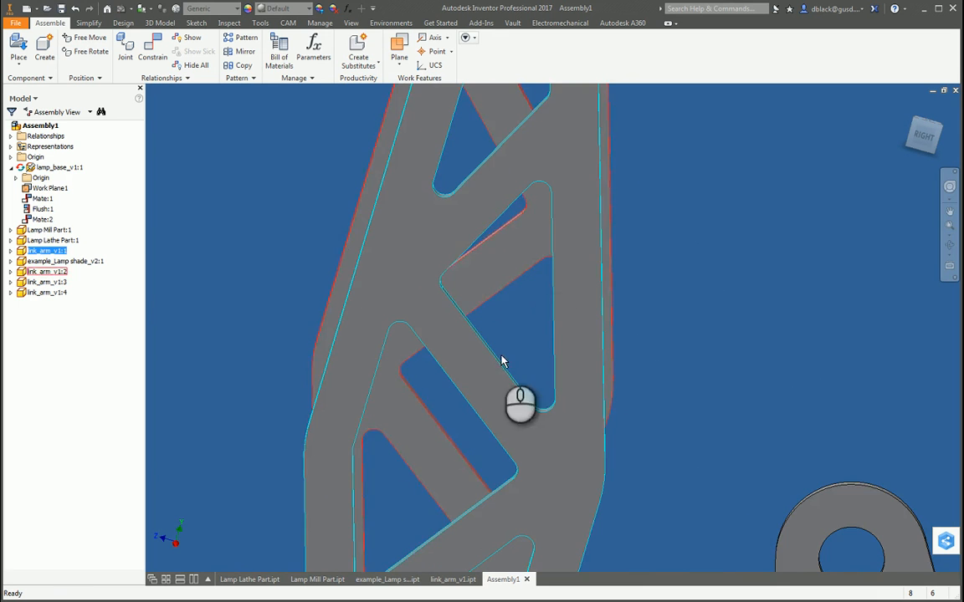
pyautogui.scroll(5, 502, 361)
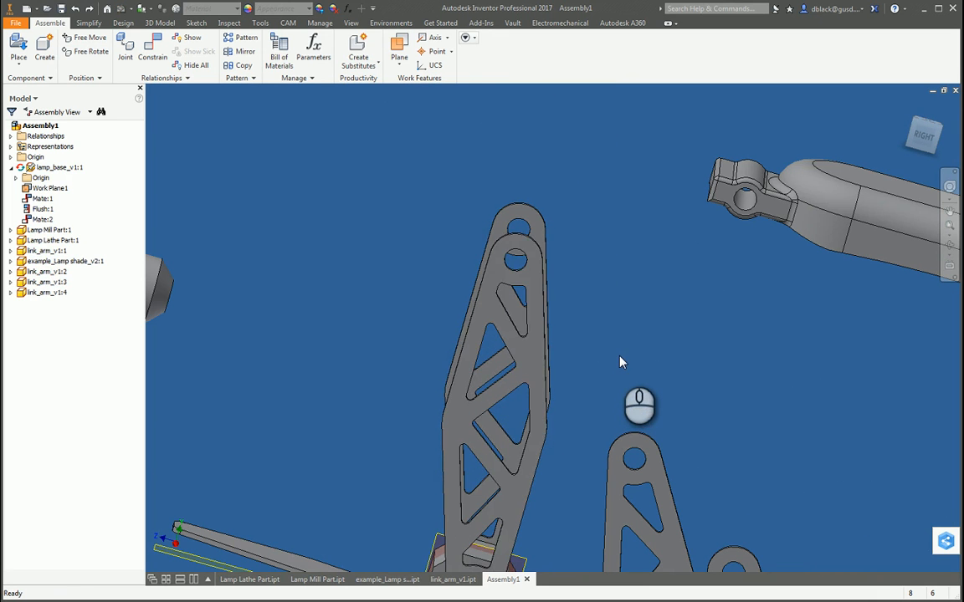
pyautogui.moveTo(522, 387); pyautogui.dragTo(497, 409)
pyautogui.click(600, 384)
pyautogui.press('F4')
pyautogui.moveTo(625, 423)
pyautogui.mouseDown()
pyautogui.moveTo(647, 413)
pyautogui.moveTo(614, 410)
pyautogui.mouseUp()
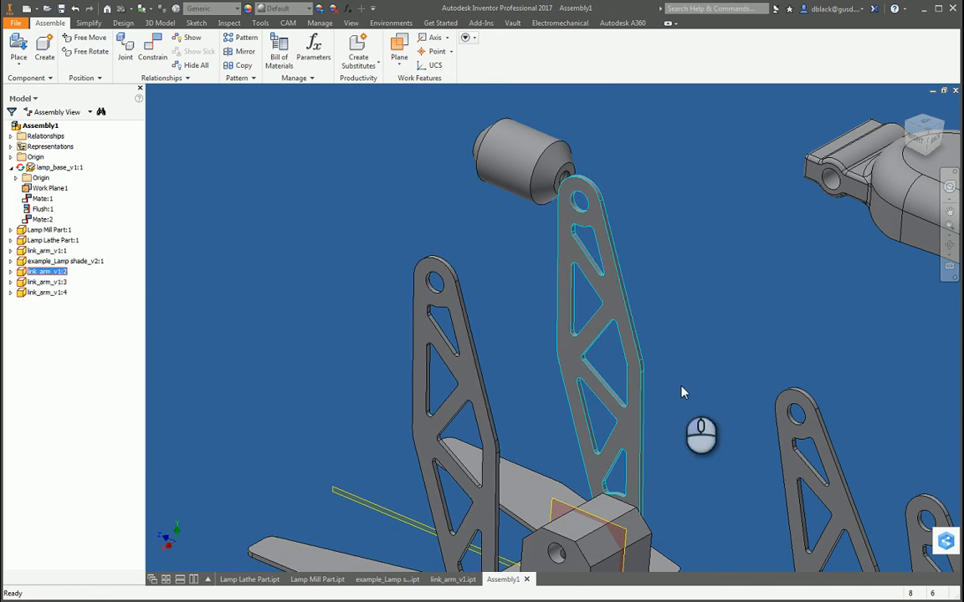
pyautogui.scroll(-3, 636, 389)
pyautogui.scroll(5, 583, 385)
pyautogui.press('c')
pyautogui.click(578, 496)
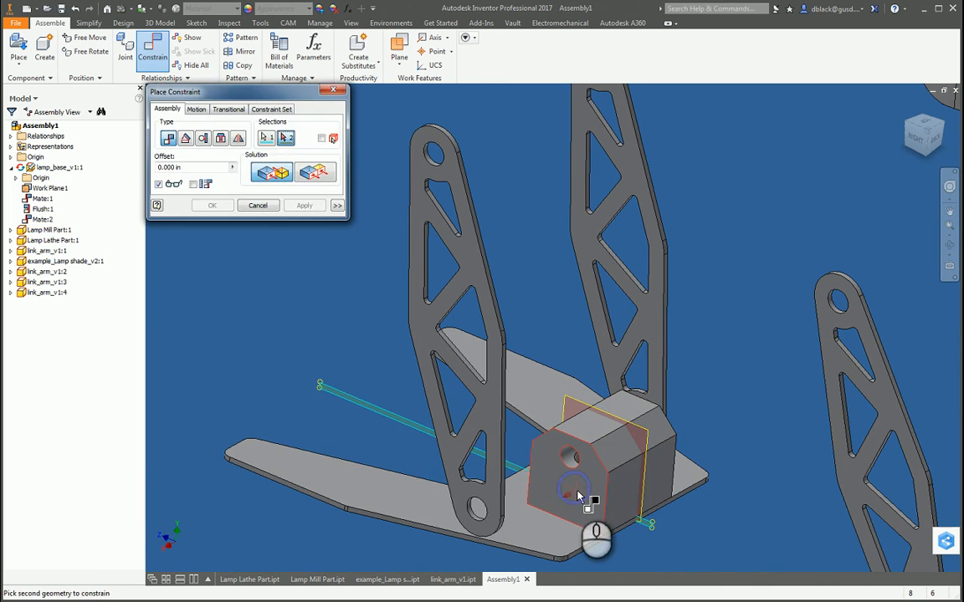
pyautogui.press('Escape')
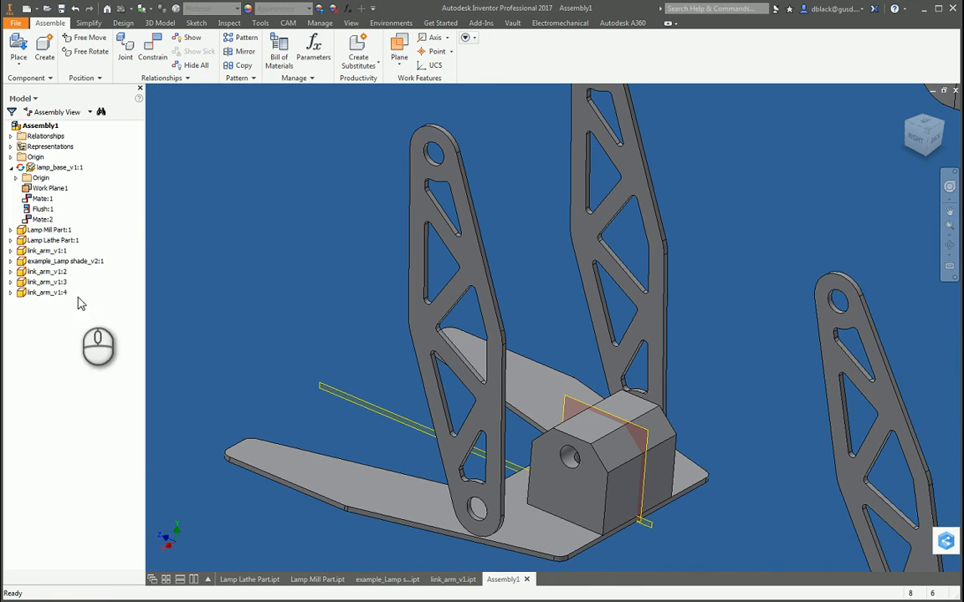
# Step: Hide the work planes of the lamp base and the mill part
pyautogui.rightClick(36, 192)
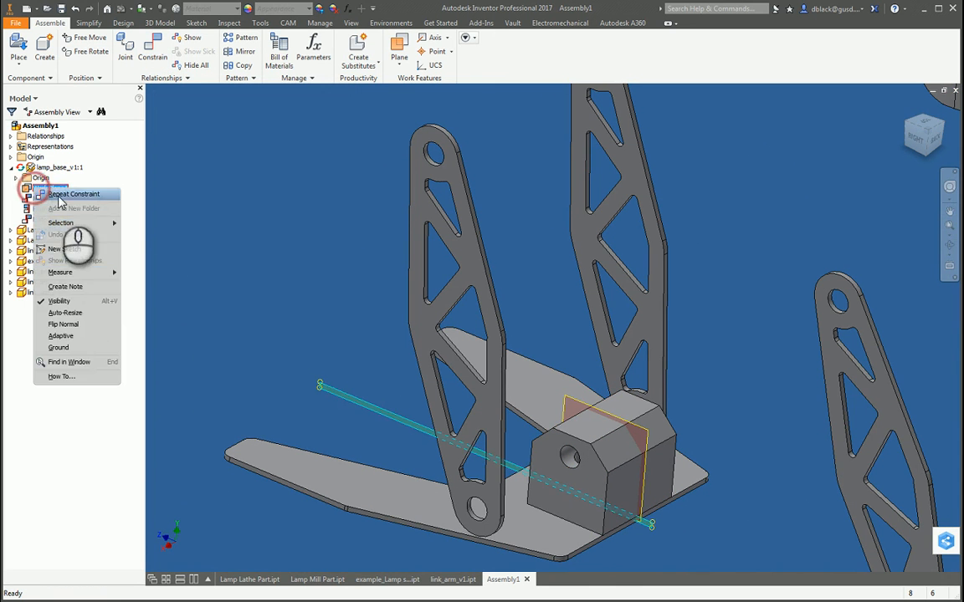
pyautogui.click(55, 309)
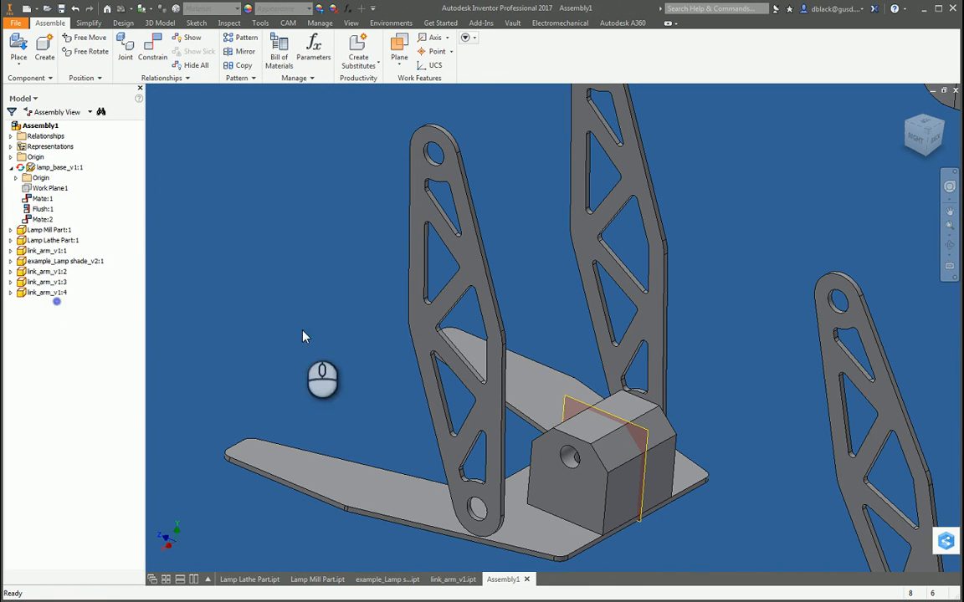
pyautogui.click(11, 167)
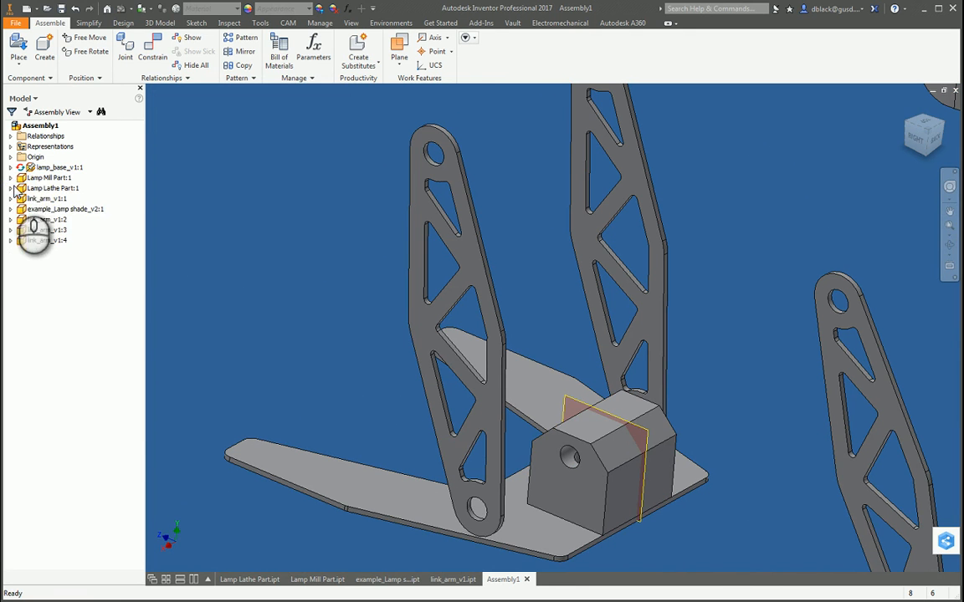
pyautogui.click(11, 177)
pyautogui.rightClick(44, 198)
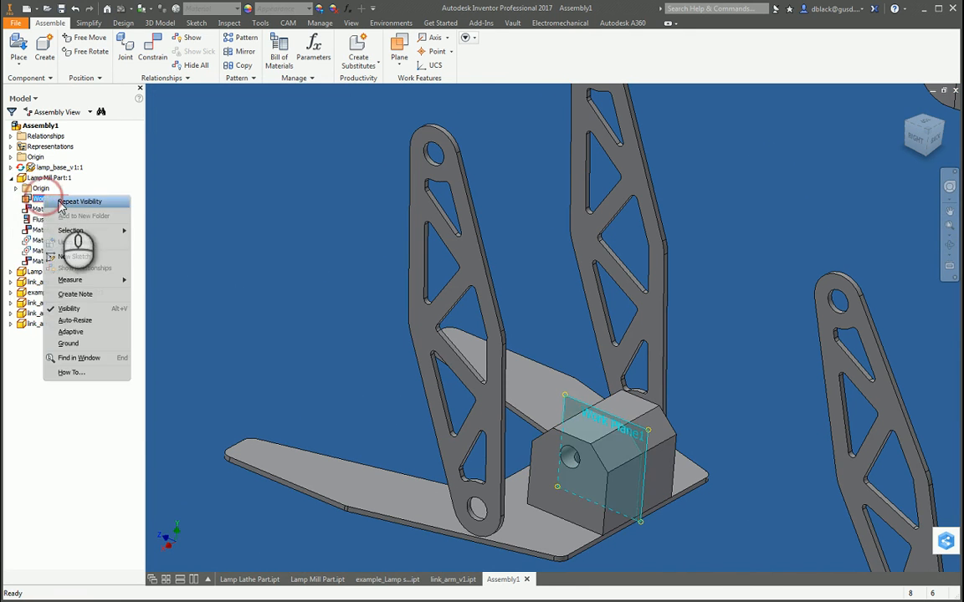
pyautogui.click(71, 309)
pyautogui.click(11, 177)
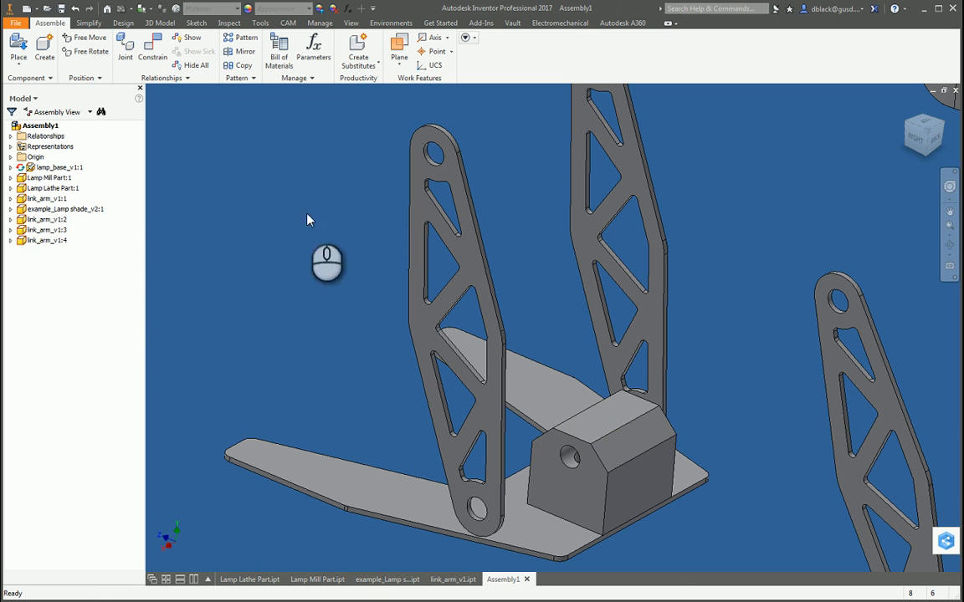
# Step: Mate the mill part's near side face to the inner face of the first link arm with 0.000 in offset
pyautogui.press('c')
pyautogui.click(576, 492)
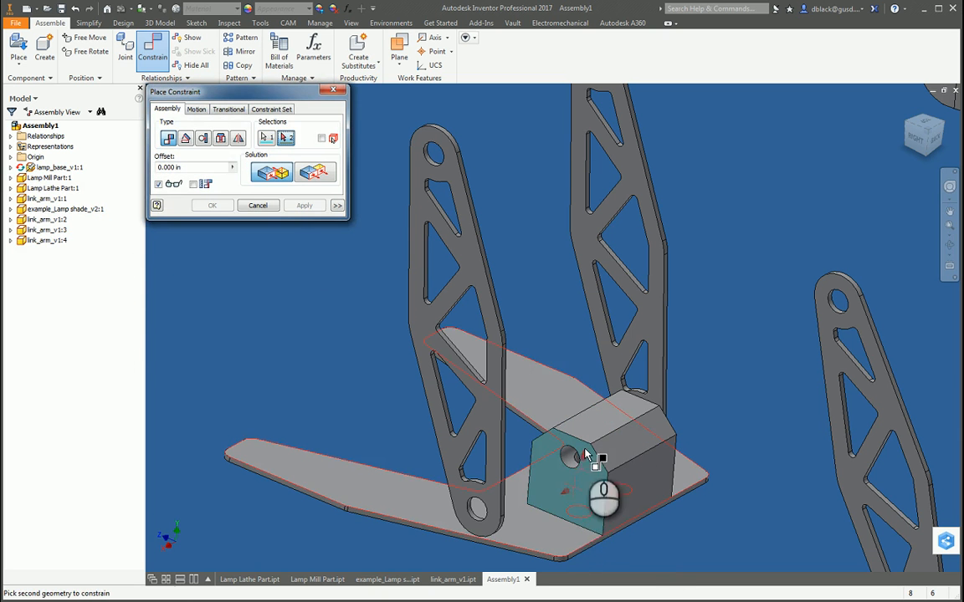
pyautogui.press('F4')
pyautogui.moveTo(604, 393); pyautogui.dragTo(490, 402)
pyautogui.scroll(-3, 548, 393)
pyautogui.click(553, 393)
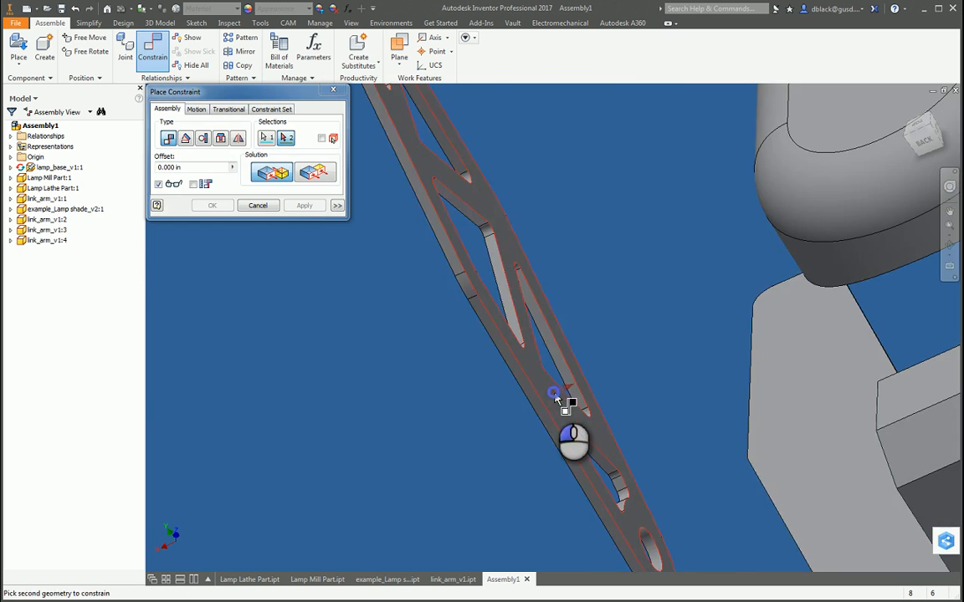
pyautogui.scroll(5, 499, 400)
pyautogui.click(303, 205)
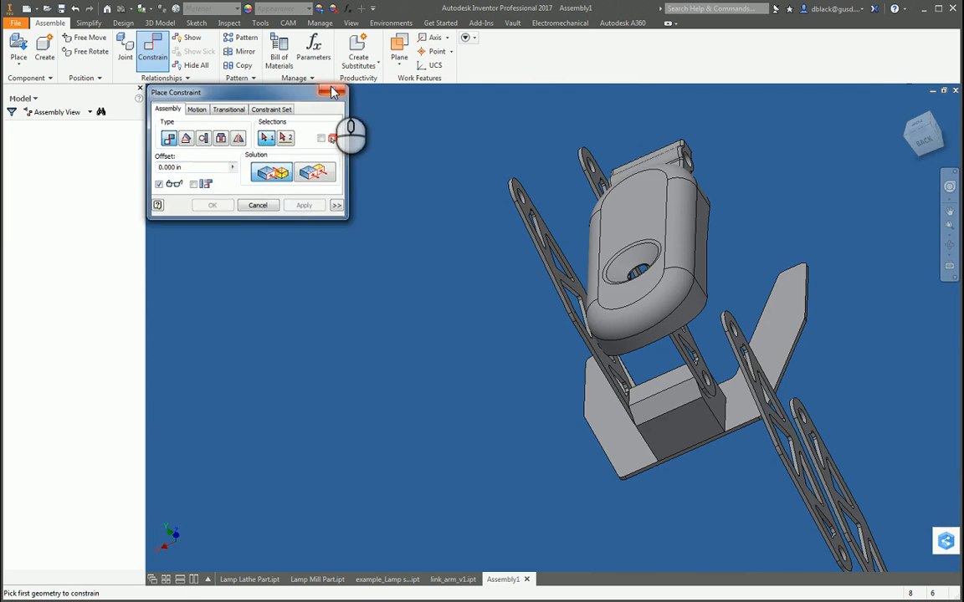
pyautogui.click(336, 91)
# Step: Mate the lower hole axis of link_arm_v1:3 to the upper hole axis of link_arm_v1:1 with 0.000 in offset
pyautogui.press('F4')
pyautogui.moveTo(639, 409); pyautogui.dragTo(807, 384)
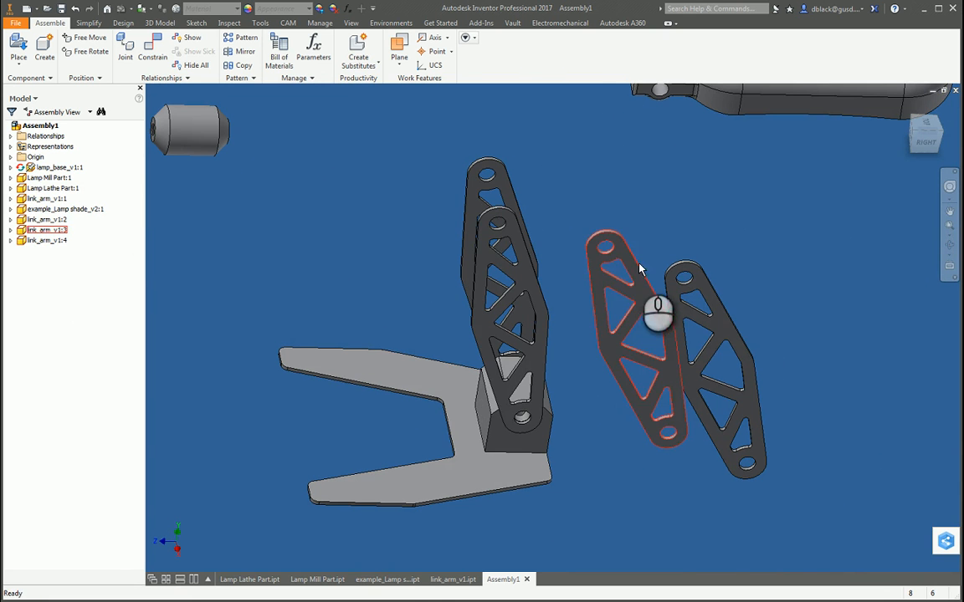
pyautogui.press('c')
pyautogui.scroll(-6, 711, 418)
pyautogui.scroll(-2, 749, 276)
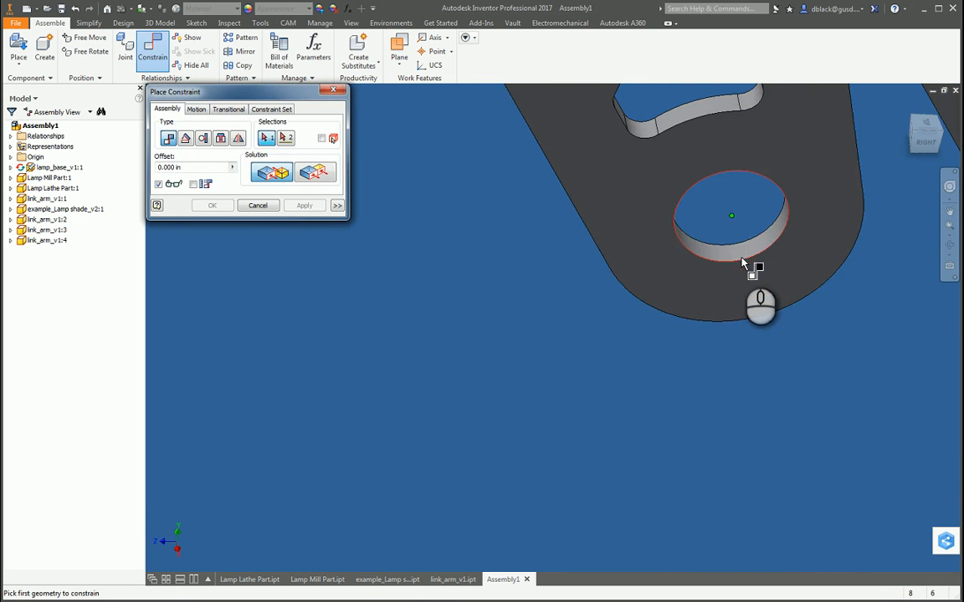
pyautogui.click(742, 295)
pyautogui.scroll(6, 596, 266)
pyautogui.scroll(-4, 576, 156)
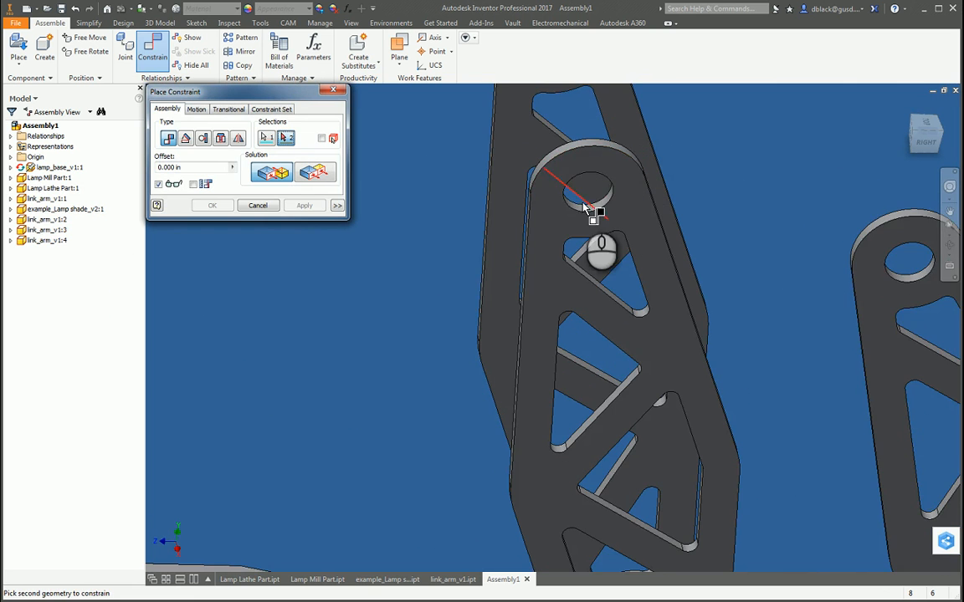
pyautogui.click(588, 215)
pyautogui.scroll(3, 588, 214)
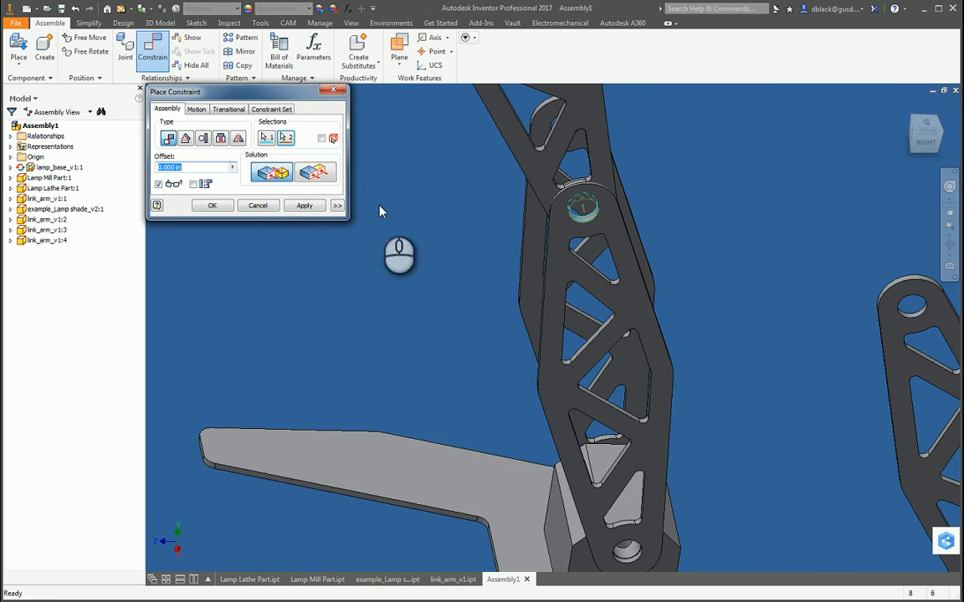
pyautogui.click(305, 206)
# Step: Mate the upper hole axis of link_arm_v1:2 to the lower hole axis of link_arm_v1:4 with 0.000 in offset, and leave the constraint command
pyautogui.keyDown('shift'); pyautogui.moveTo(578, 309); pyautogui.dragTo(583, 106, button='middle'); pyautogui.keyUp('shift')
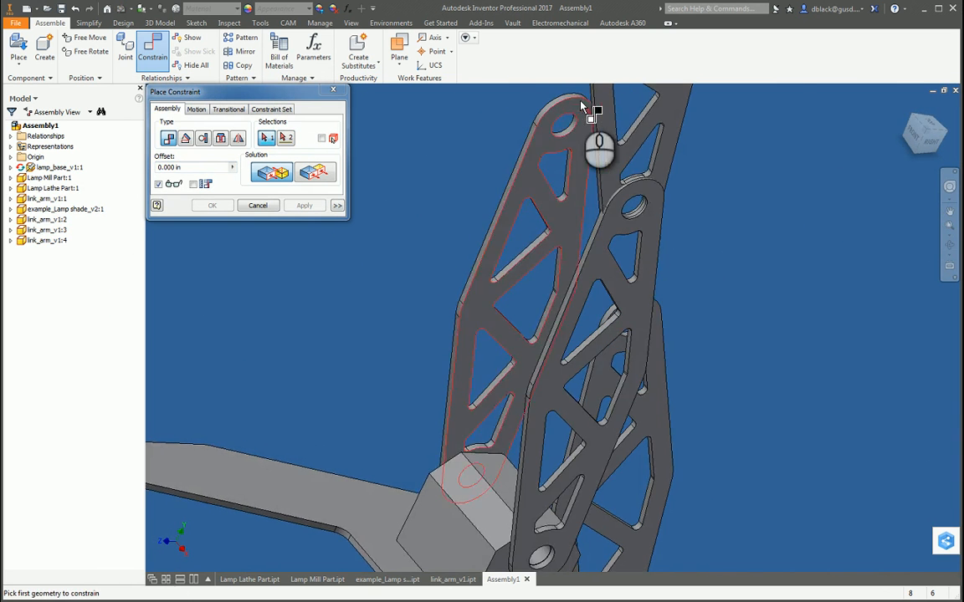
pyautogui.scroll(-3, 583, 106)
pyautogui.click(602, 179)
pyautogui.scroll(5, 538, 204)
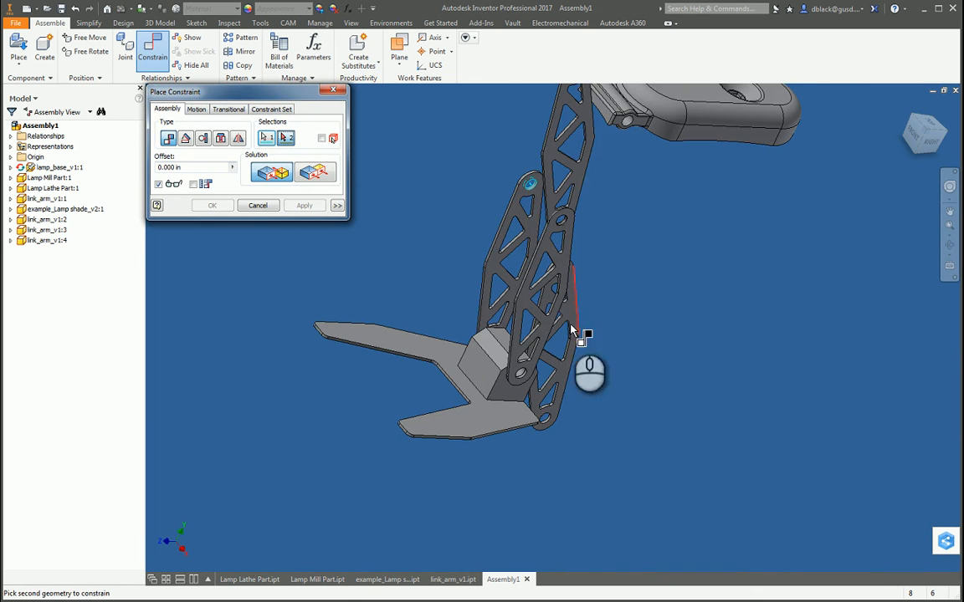
pyautogui.scroll(-4, 571, 331)
pyautogui.click(536, 431)
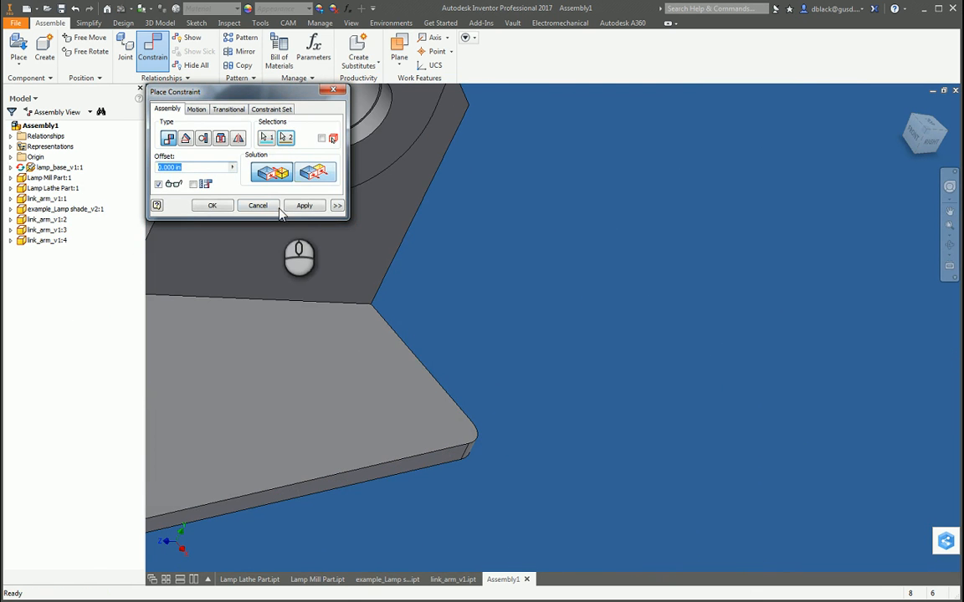
pyautogui.click(304, 206)
pyautogui.click(333, 89)
pyautogui.scroll(5, 538, 302)
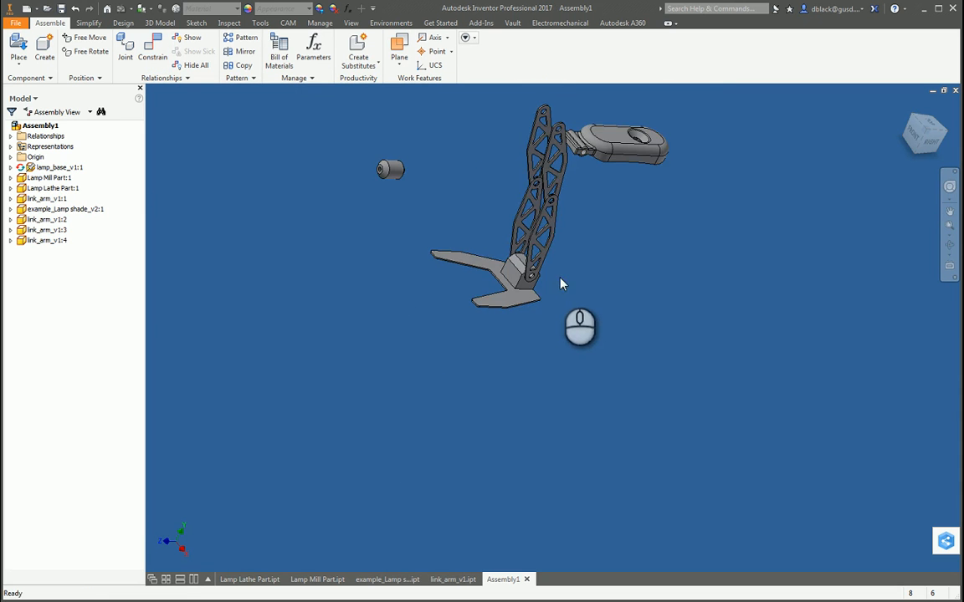
# Step: Swing link_arm_v1:4 forward over the base to test how the upper arms pivot
pyautogui.keyDown('shift'); pyautogui.moveTo(560, 285); pyautogui.dragTo(504, 204, button='middle'); pyautogui.keyUp('shift')
pyautogui.scroll(-3, 633, 248)
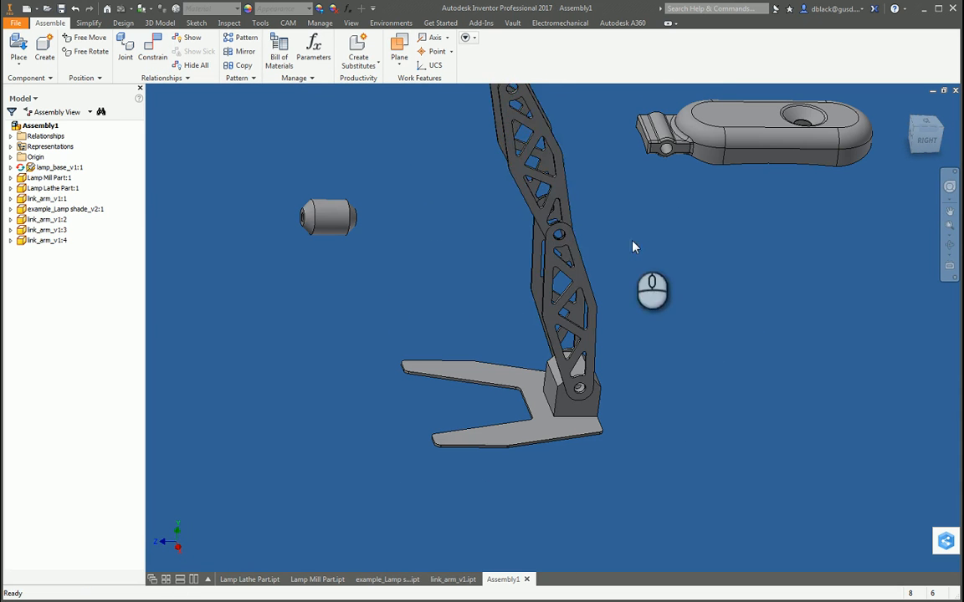
pyautogui.moveTo(522, 174); pyautogui.dragTo(464, 170)
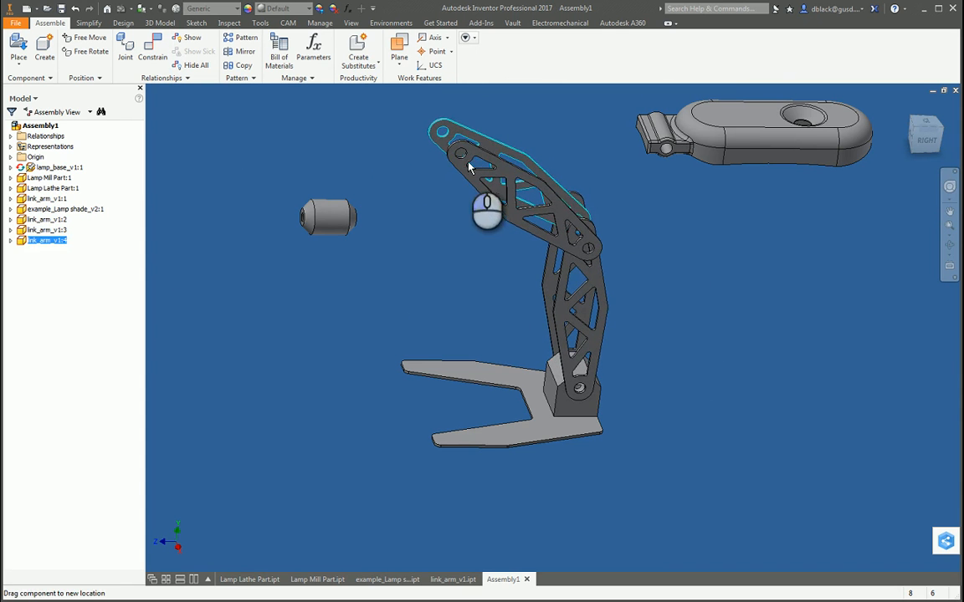
pyautogui.scroll(-3, 604, 223)
pyautogui.scroll(3, 478, 171)
pyautogui.scroll(-8, 370, 138)
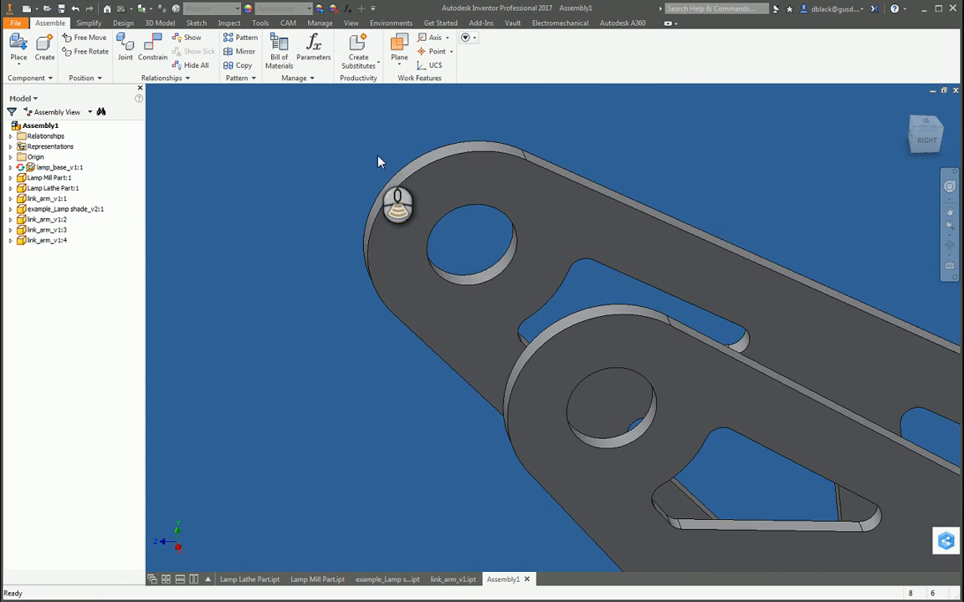
pyautogui.press('c')
pyautogui.click(469, 280)
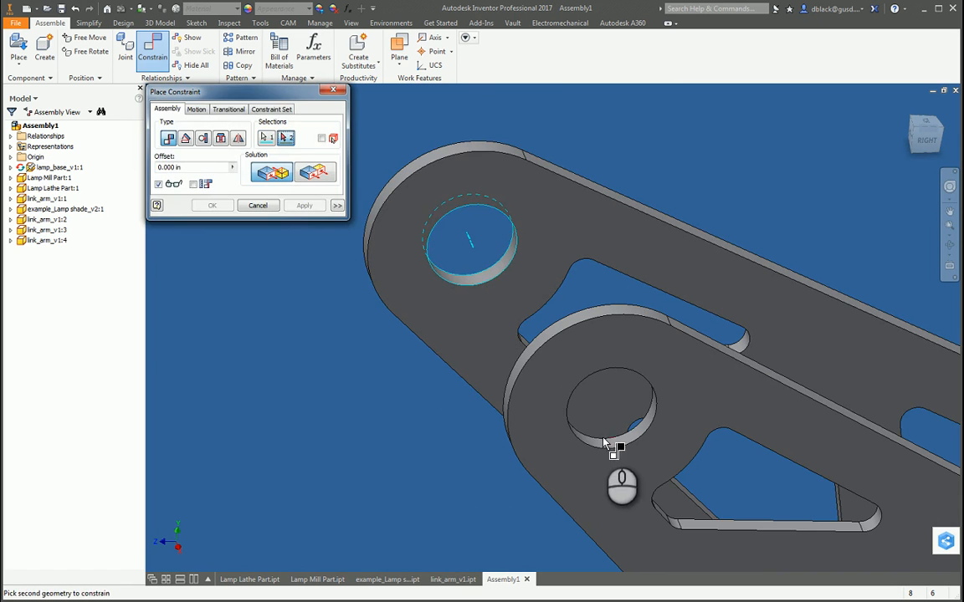
pyautogui.click(605, 445)
pyautogui.press('Escape')
# Step: Mate the free-end hole axes of the two upper link arms with 0.000 in offset, and leave the constraint command
pyautogui.press('c')
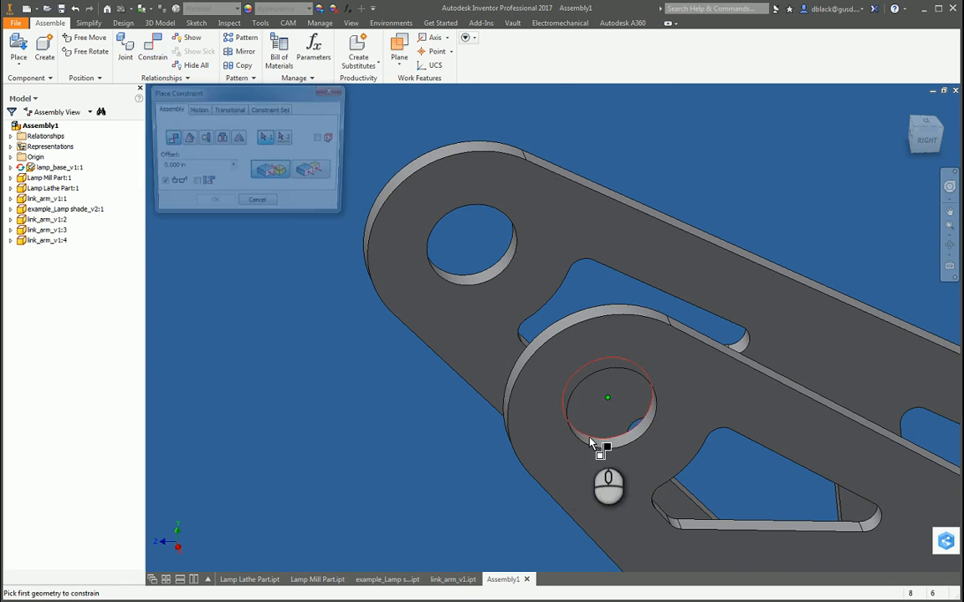
pyautogui.scroll(-6, 601, 441)
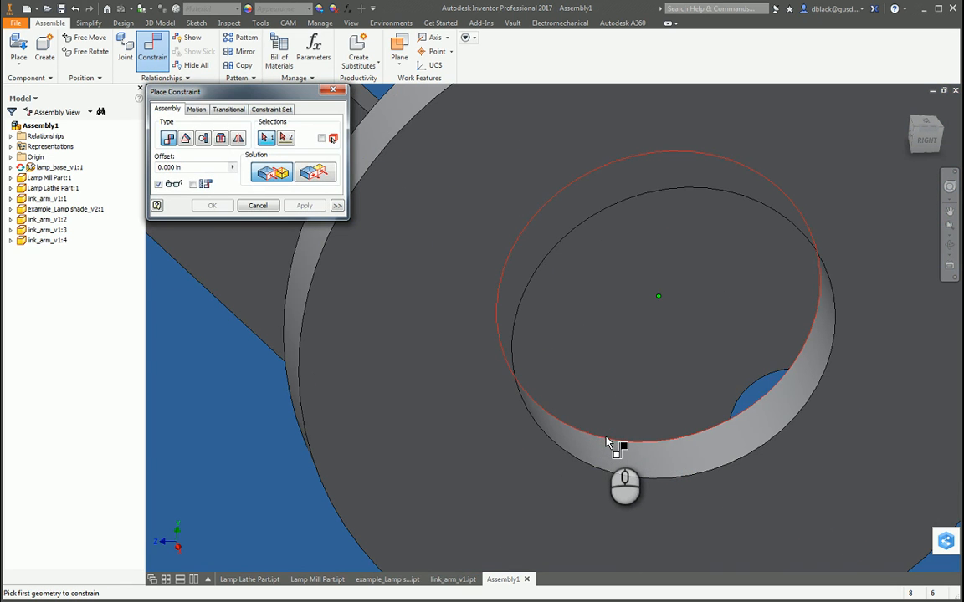
pyautogui.moveTo(623, 461)
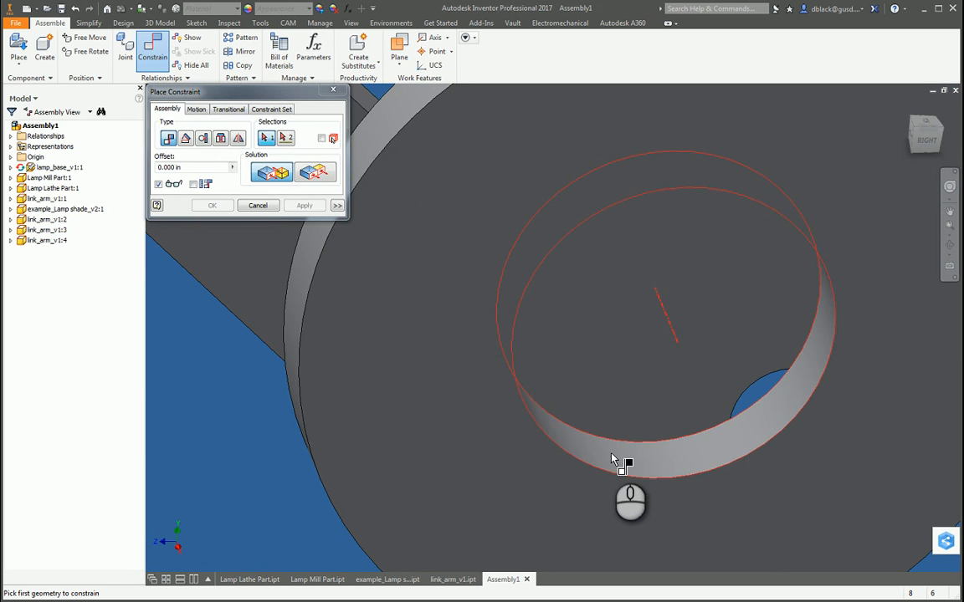
pyautogui.click(651, 469)
pyautogui.scroll(3, 657, 465)
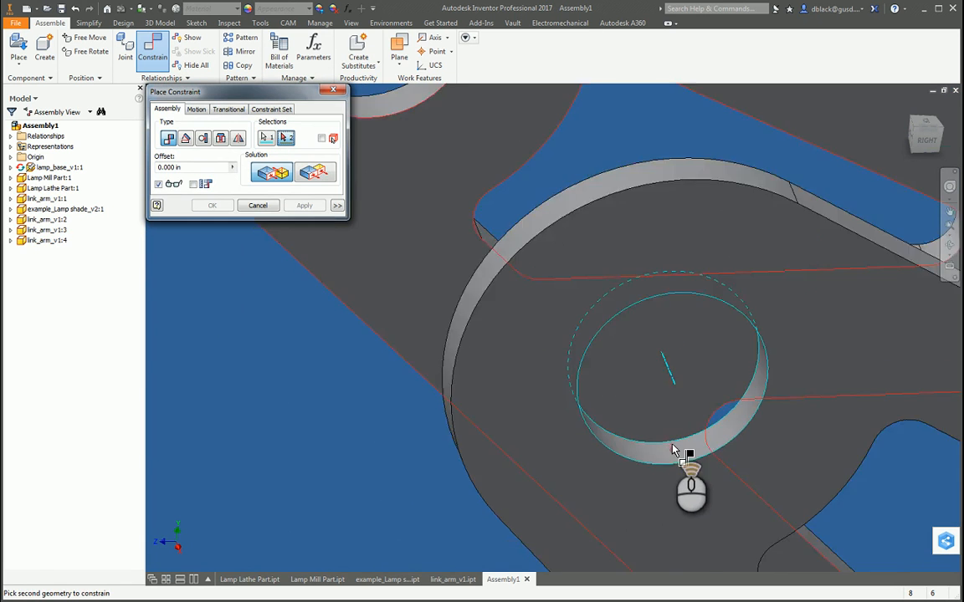
pyautogui.scroll(5, 673, 452)
pyautogui.scroll(-5, 555, 323)
pyautogui.click(614, 378)
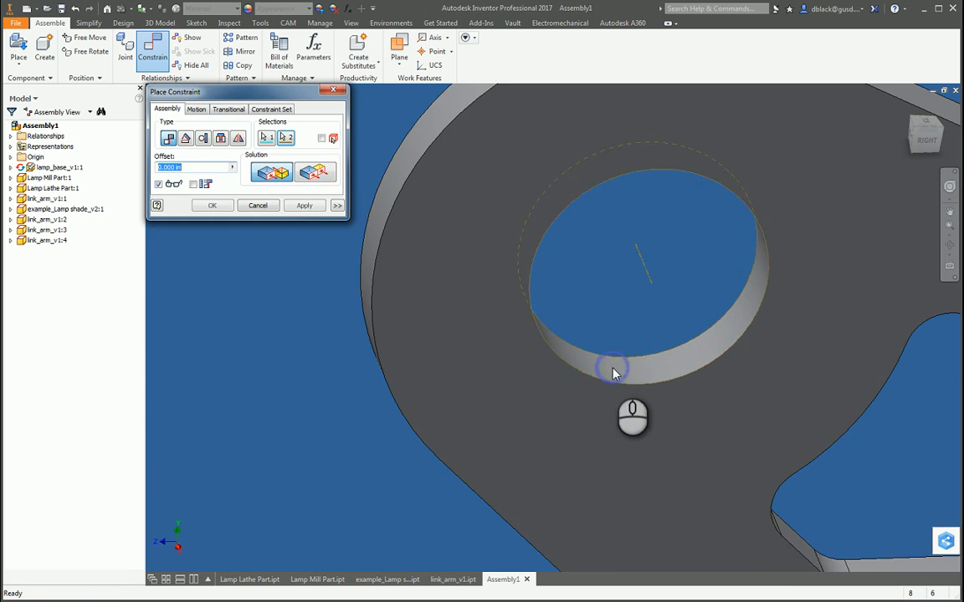
pyautogui.scroll(5, 615, 370)
pyautogui.click(301, 206)
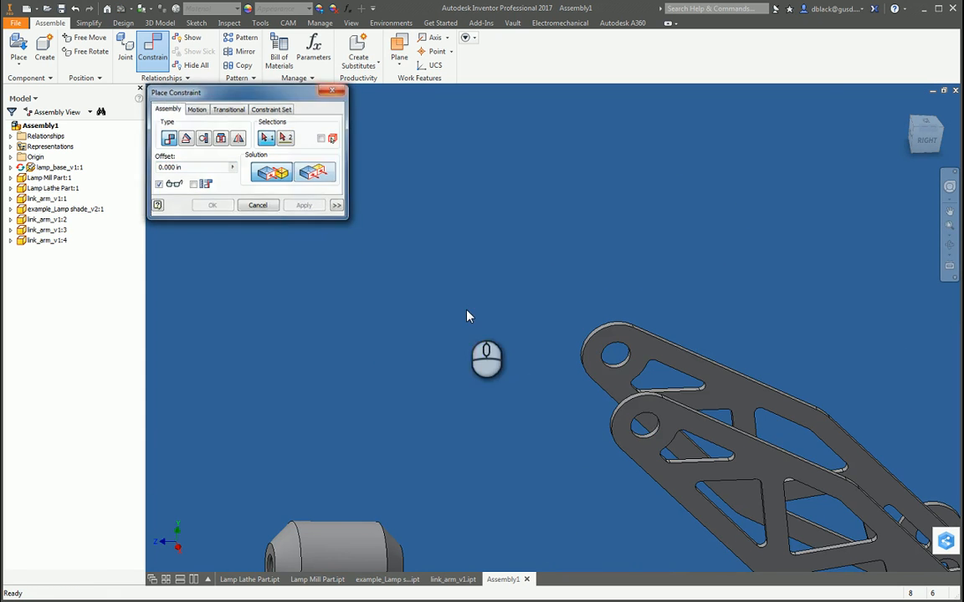
pyautogui.press('Escape')
# Step: Swing the paired upper arms upright and reposition link_arm_v1:3 so the facing sides of the arms can be reached
pyautogui.scroll(5, 459, 326)
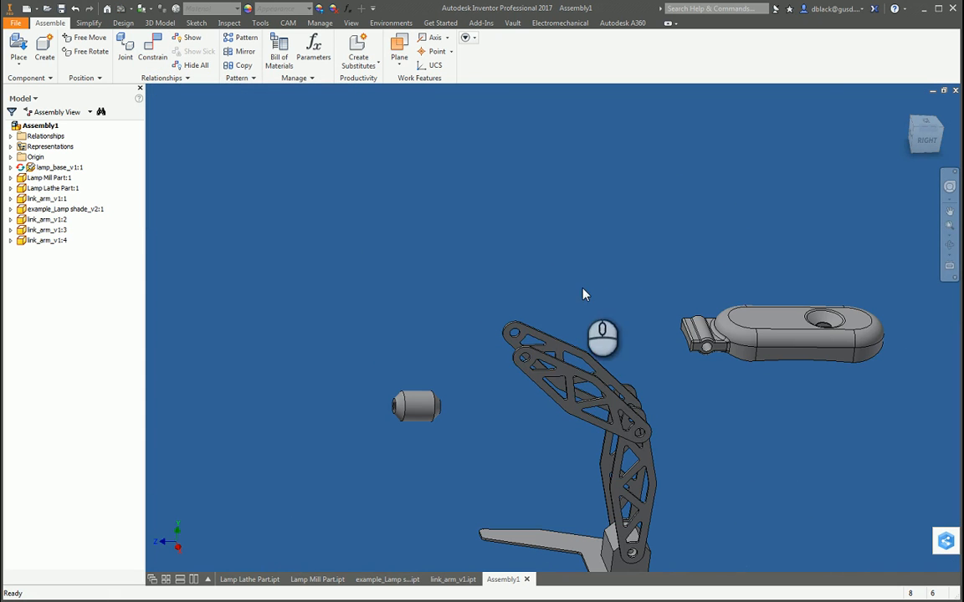
pyautogui.moveTo(599, 355); pyautogui.dragTo(578, 332)
pyautogui.click(625, 338)
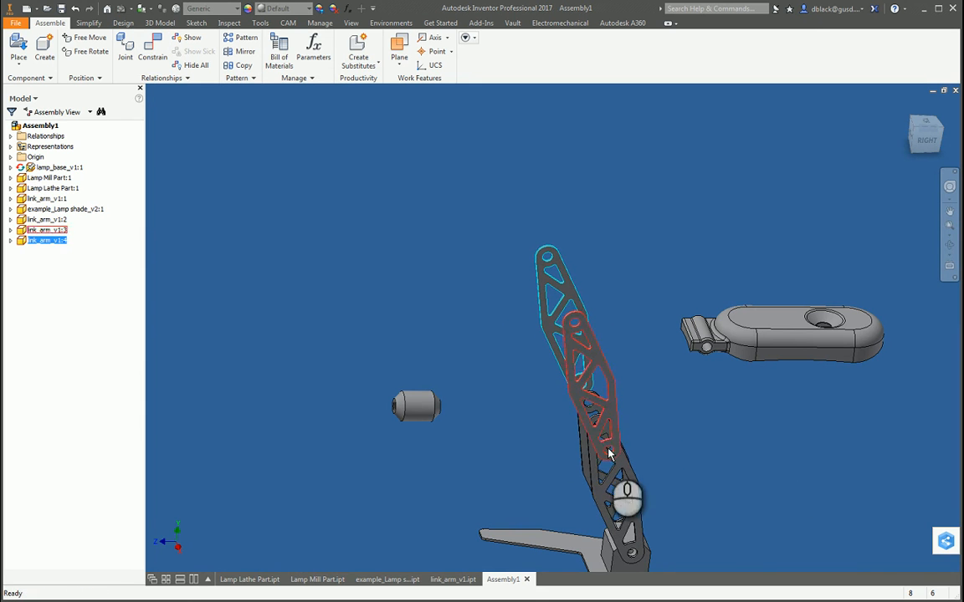
pyautogui.keyDown('shift'); pyautogui.moveTo(608, 452); pyautogui.dragTo(642, 387, button='middle'); pyautogui.keyUp('shift')
pyautogui.scroll(-5, 610, 454)
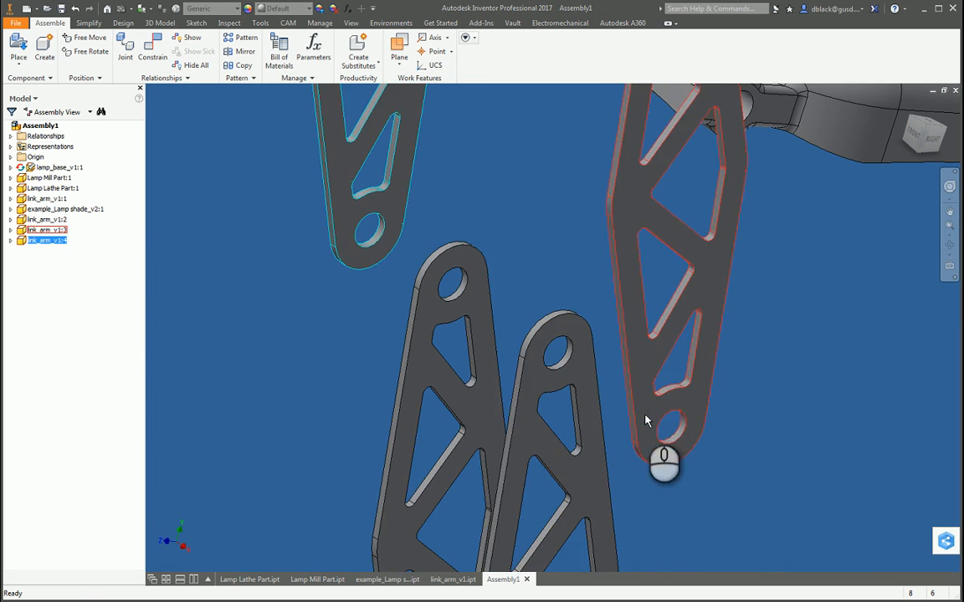
pyautogui.moveTo(645, 421); pyautogui.dragTo(634, 392)
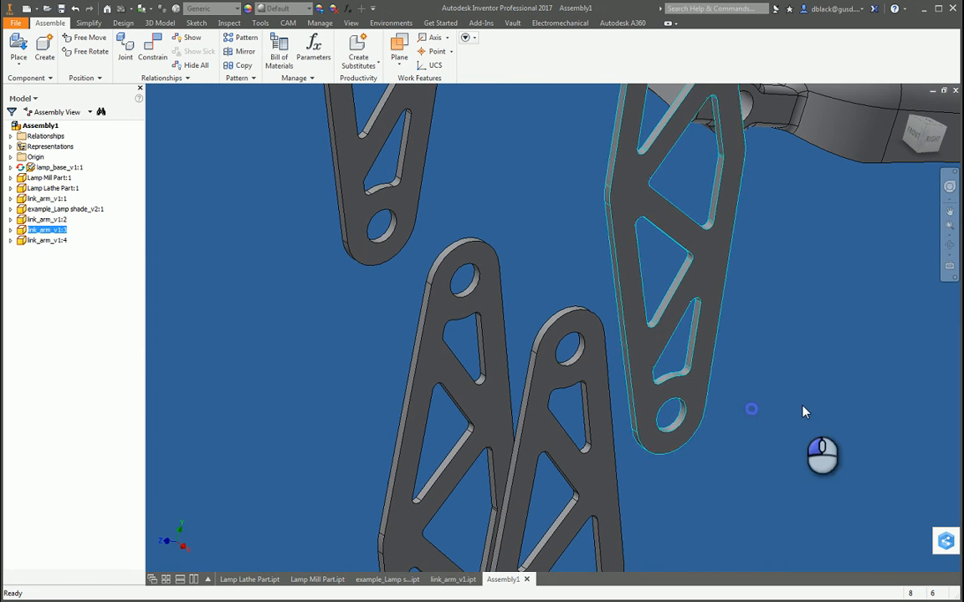
pyautogui.click(802, 412)
# Step: Mate the outer face of link_arm_v1:1 to the inner face of link_arm_v1:3 with 0.000 in offset
pyautogui.press('c')
pyautogui.click(573, 381)
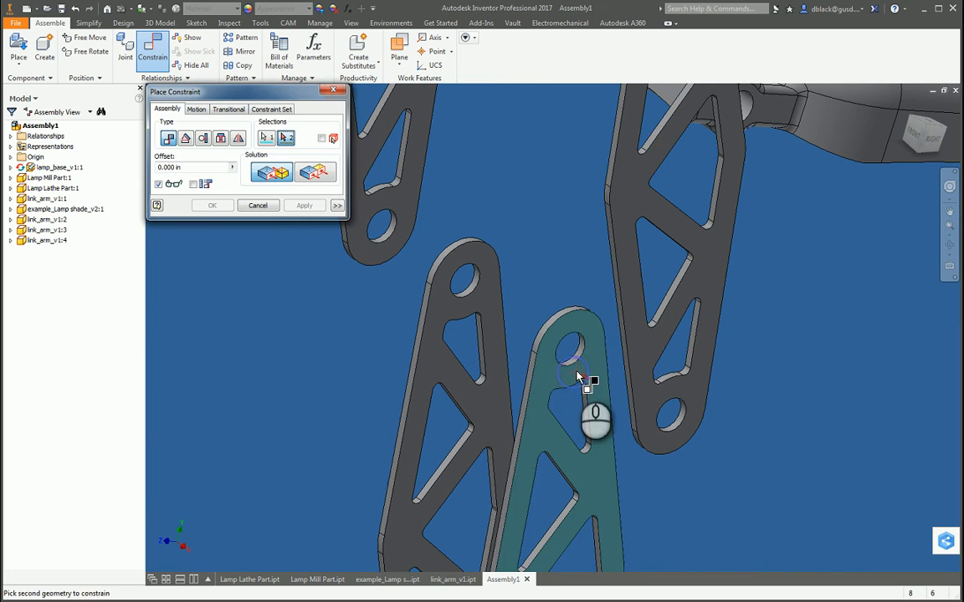
pyautogui.keyDown('shift'); pyautogui.moveTo(573, 381); pyautogui.dragTo(647, 384, button='middle'); pyautogui.keyUp('shift')
pyautogui.moveTo(647, 384); pyautogui.dragTo(729, 423)
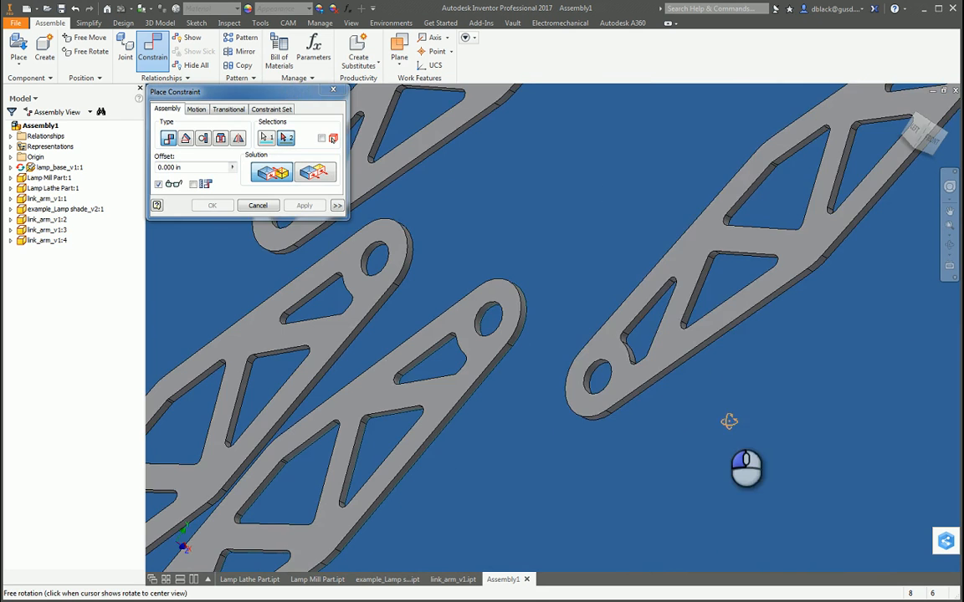
pyautogui.click(643, 374)
pyautogui.scroll(3, 564, 439)
pyautogui.click(304, 205)
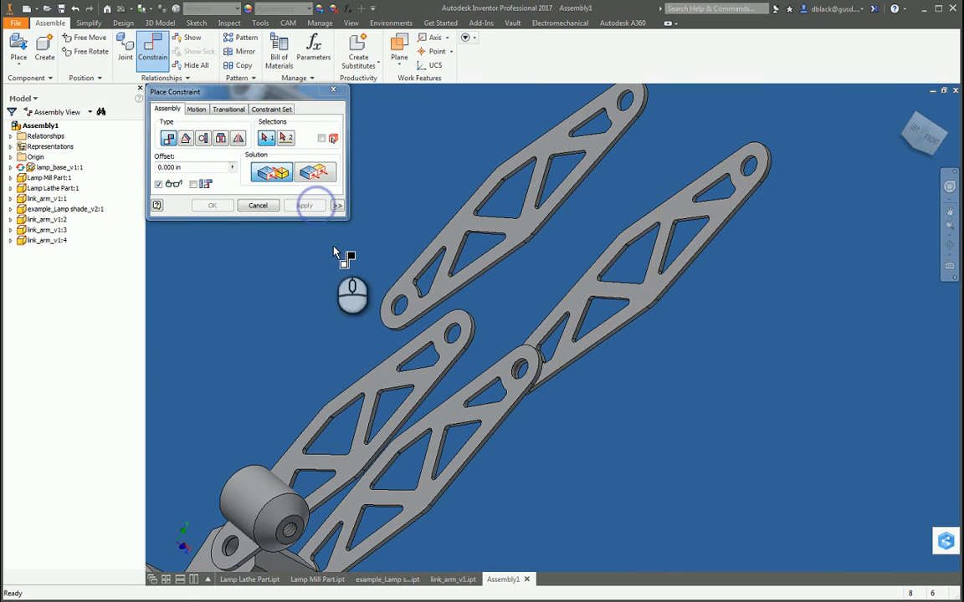
# Step: Mate the outer face of link_arm_v1:2 to the inner face of link_arm_v1:4 with 0.000 in offset, and leave the constraint command
pyautogui.click(436, 338)
pyautogui.keyDown('shift'); pyautogui.moveTo(437, 338); pyautogui.dragTo(412, 293, button='middle'); pyautogui.keyUp('shift')
pyautogui.click(410, 293)
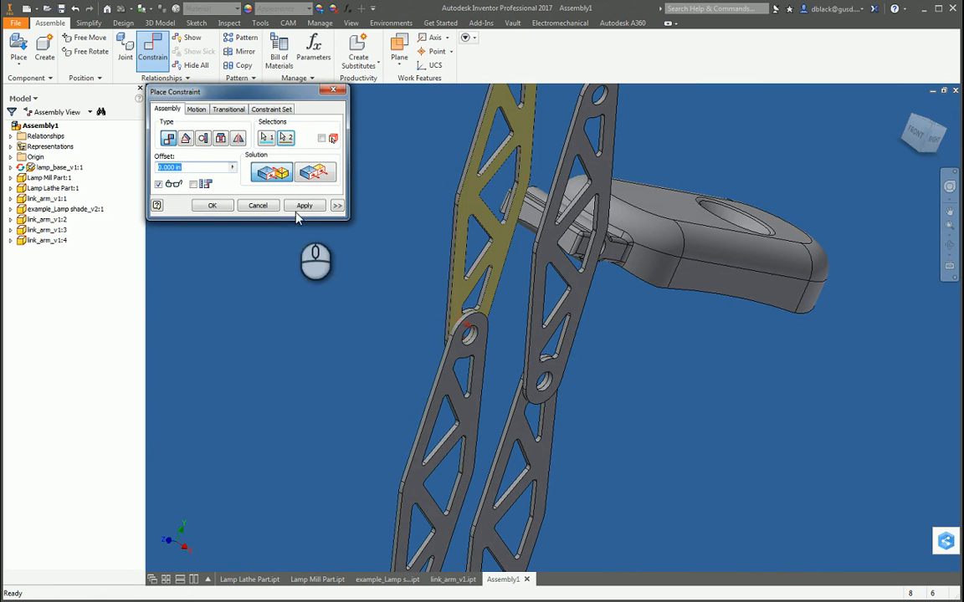
pyautogui.click(304, 205)
pyautogui.click(334, 91)
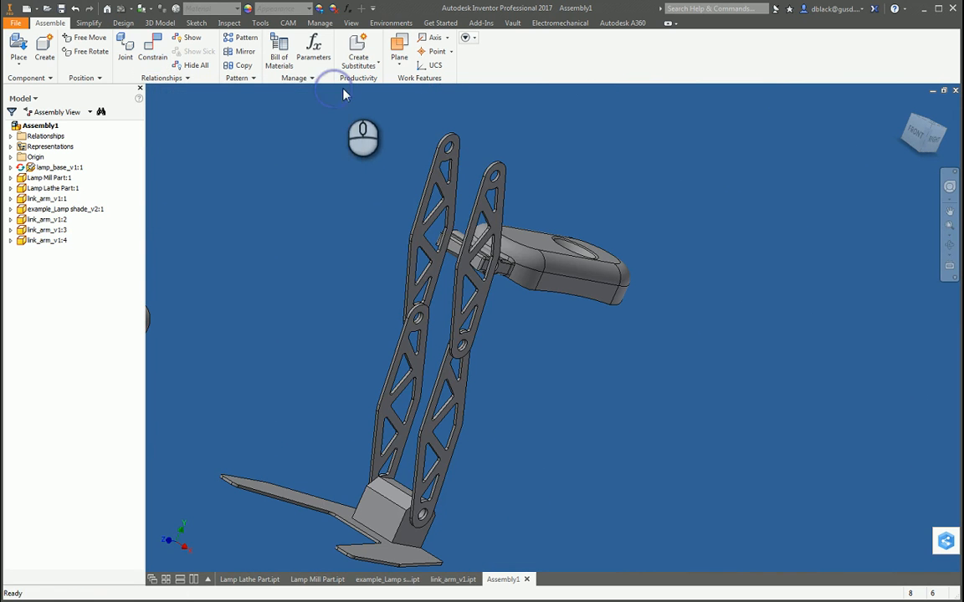
# Step: Swing the lower and upper arm pairs to test their joint motion, leaving the upper pair reaching forward over the base
pyautogui.moveTo(410, 201); pyautogui.dragTo(463, 197)
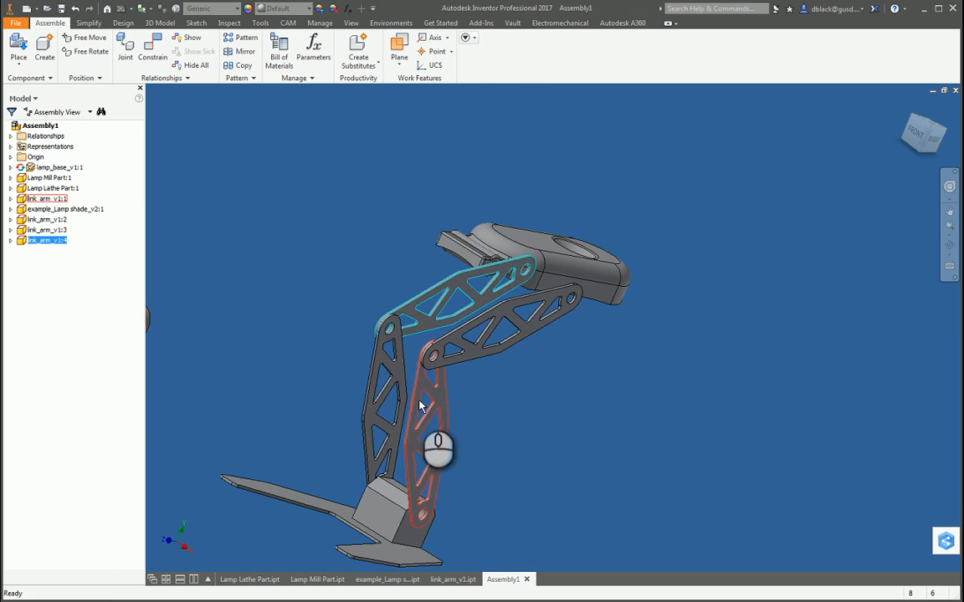
pyautogui.moveTo(418, 404); pyautogui.dragTo(517, 325)
pyautogui.moveTo(584, 290); pyautogui.dragTo(475, 400)
pyautogui.click(591, 404)
pyautogui.press('F4')
pyautogui.moveTo(591, 426); pyautogui.dragTo(463, 355)
pyautogui.press('Escape')
pyautogui.scroll(3, 665, 358)
pyautogui.scroll(-4, 491, 375)
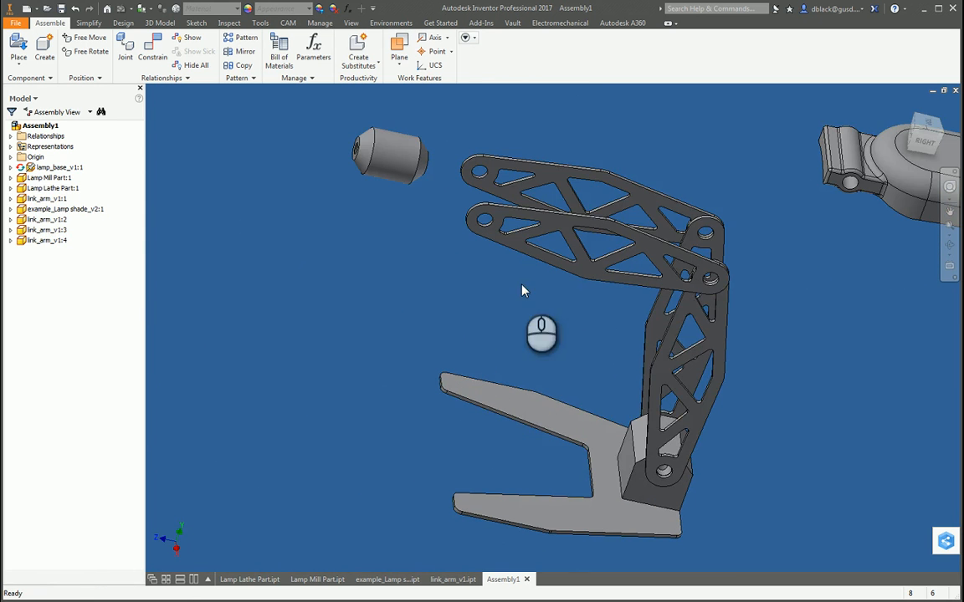
pyautogui.press('F4')
pyautogui.moveTo(537, 290); pyautogui.dragTo(574, 398)
pyautogui.press('Escape')
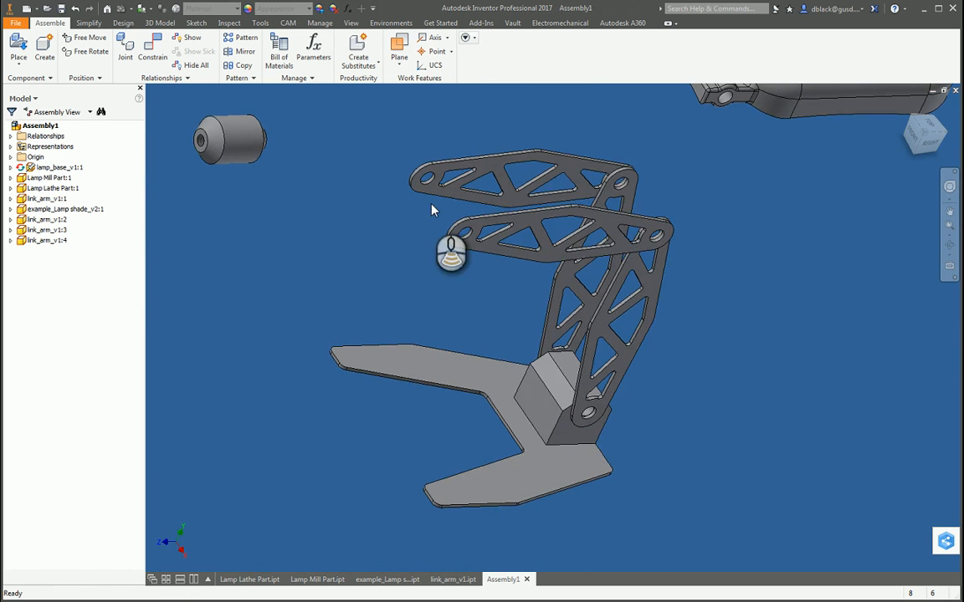
# Step: Measure the distance between the inner faces of the two upper link arms at their free ends
pyautogui.scroll(-3, 435, 209)
pyautogui.click(423, 166)
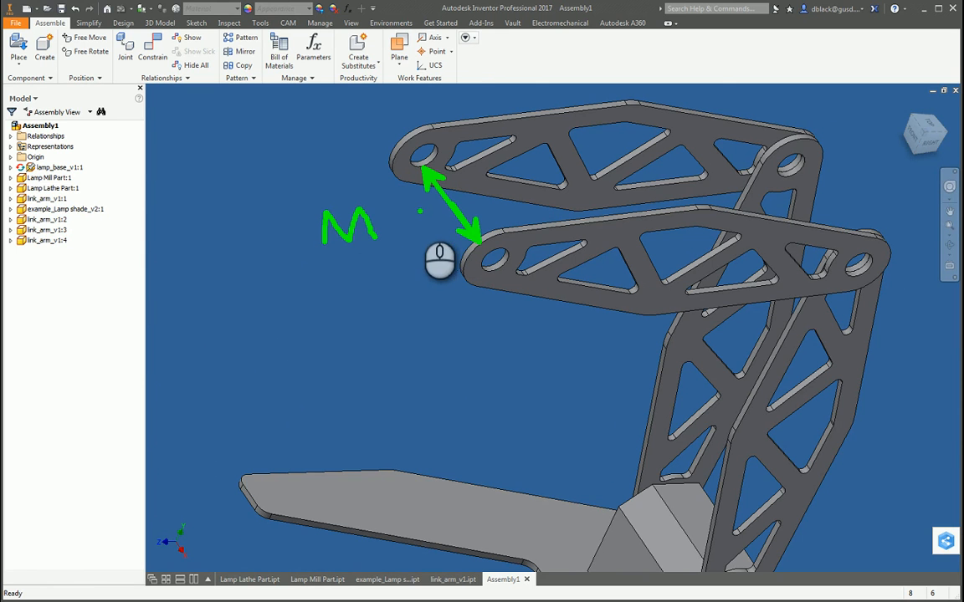
pyautogui.press('m')
pyautogui.scroll(-3, 440, 179)
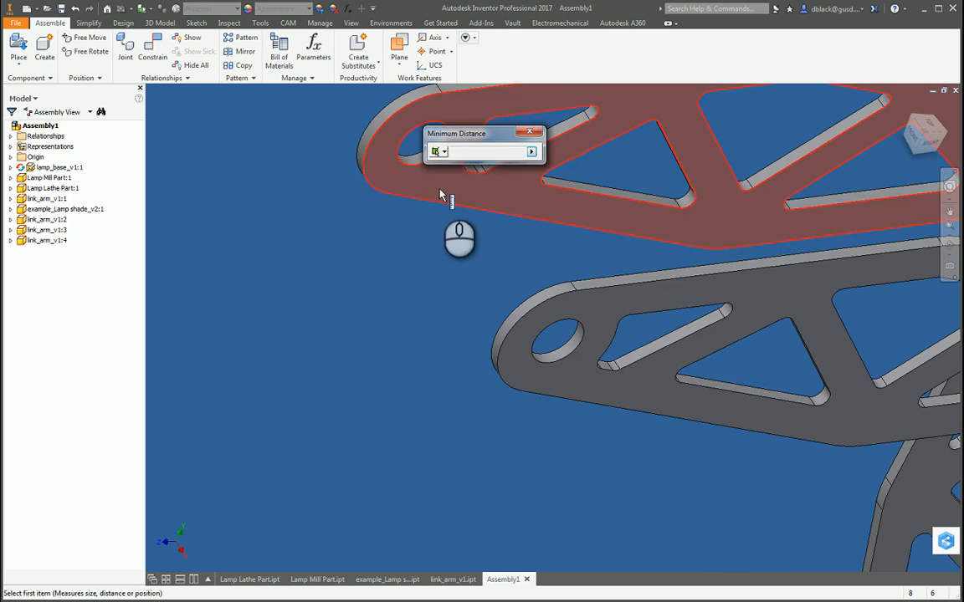
pyautogui.click(439, 192)
pyautogui.press('F4')
pyautogui.moveTo(442, 301); pyautogui.dragTo(565, 383)
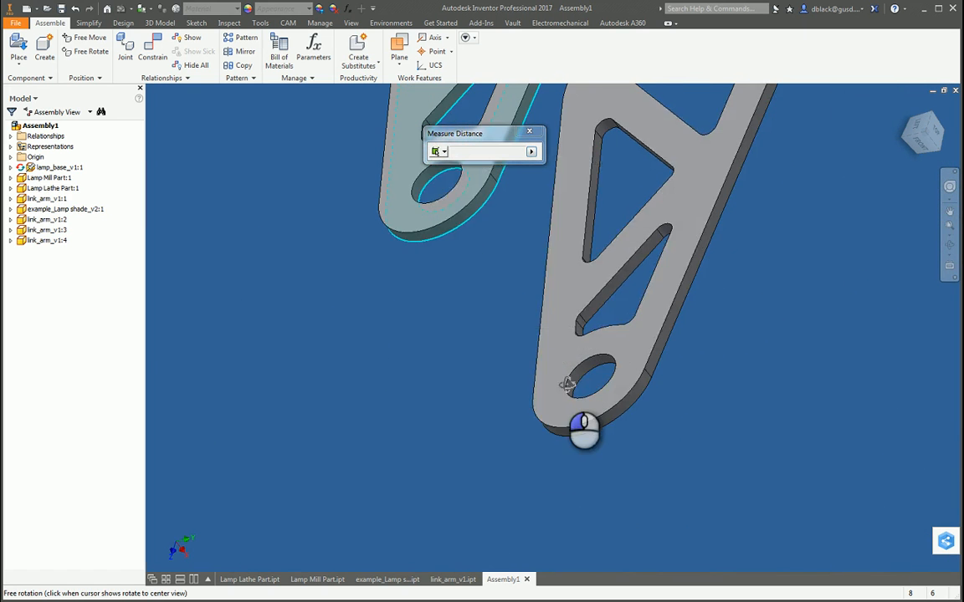
pyautogui.click(561, 373)
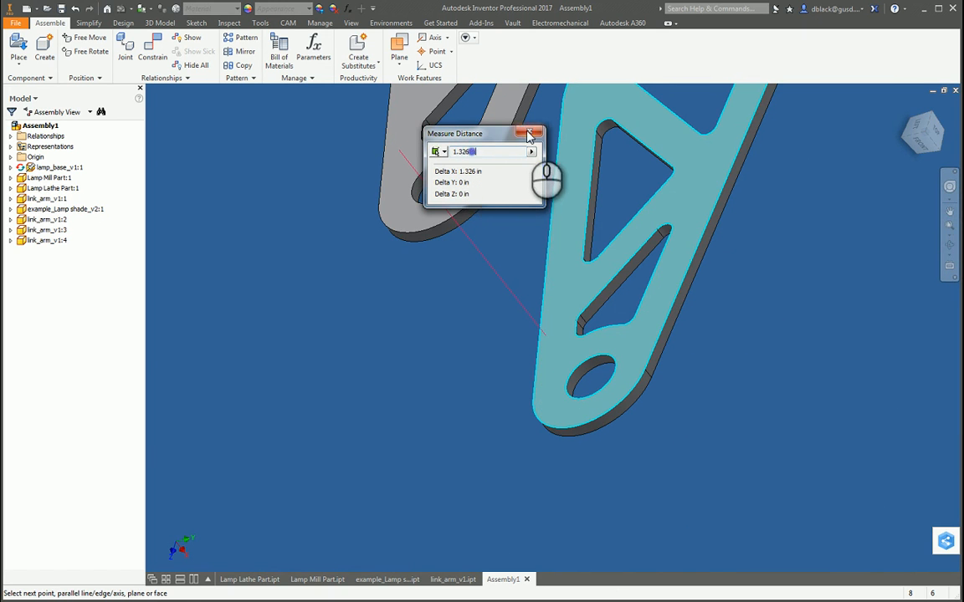
pyautogui.click(529, 135)
pyautogui.press('F4')
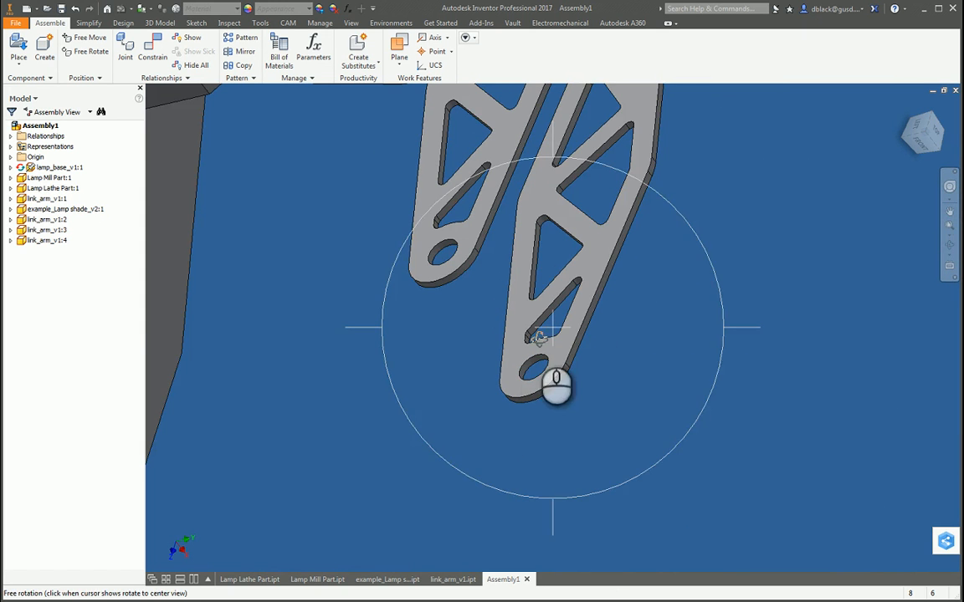
# Step: Examine the width of the lamp shade's hinge block that has to fit between the upper link arms
pyautogui.moveTo(565, 387); pyautogui.dragTo(494, 337)
pyautogui.scroll(-5, 477, 343)
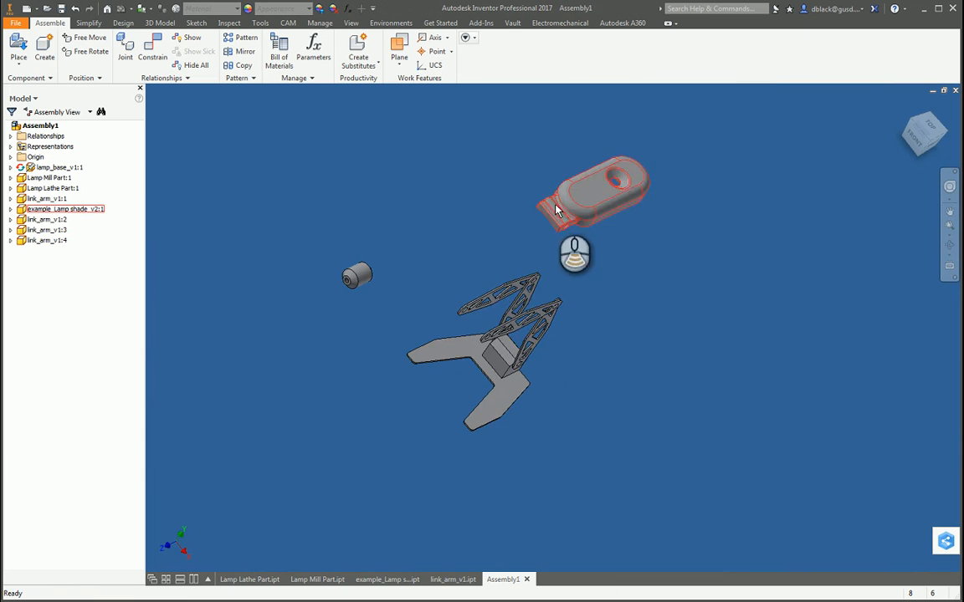
pyautogui.scroll(10, 569, 339)
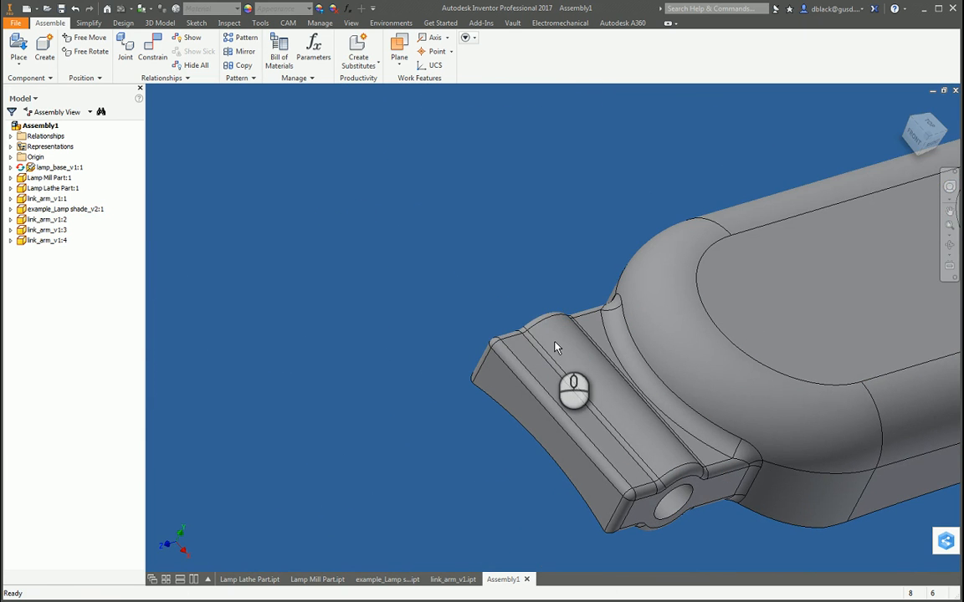
pyautogui.hotkey('ctrl', '2')
pyautogui.keyDown('ctrl'); pyautogui.keyDown('shift'); pyautogui.moveTo(546, 325); pyautogui.dragTo(608, 433); pyautogui.keyUp('shift'); pyautogui.keyUp('ctrl')
pyautogui.keyDown('ctrl'); pyautogui.keyDown('shift'); pyautogui.moveTo(627, 481); pyautogui.dragTo(680, 506); pyautogui.keyUp('shift'); pyautogui.keyUp('ctrl')
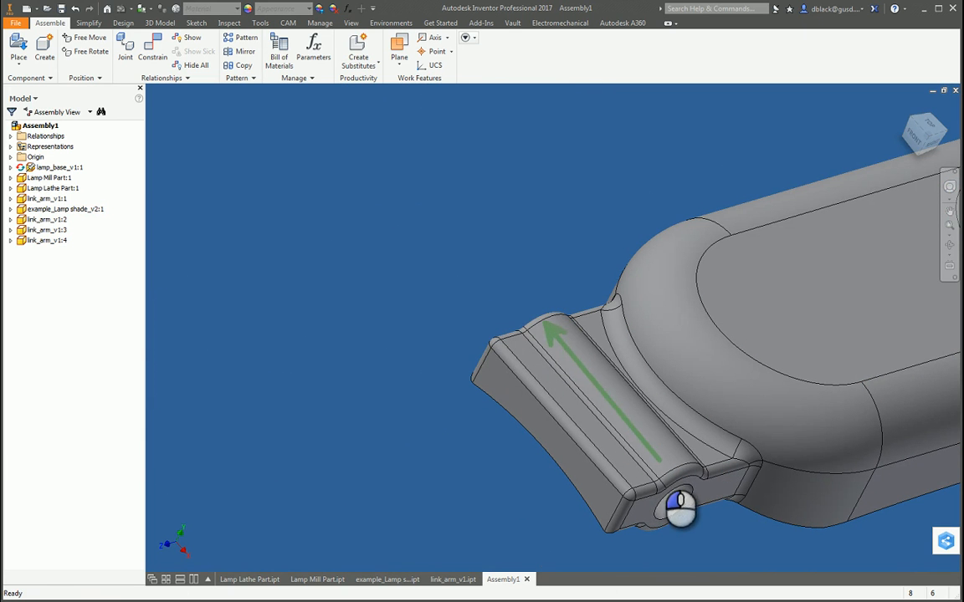
pyautogui.keyDown('ctrl'); pyautogui.keyDown('shift'); pyautogui.moveTo(669, 463); pyautogui.dragTo(652, 444); pyautogui.keyUp('shift'); pyautogui.keyUp('ctrl')
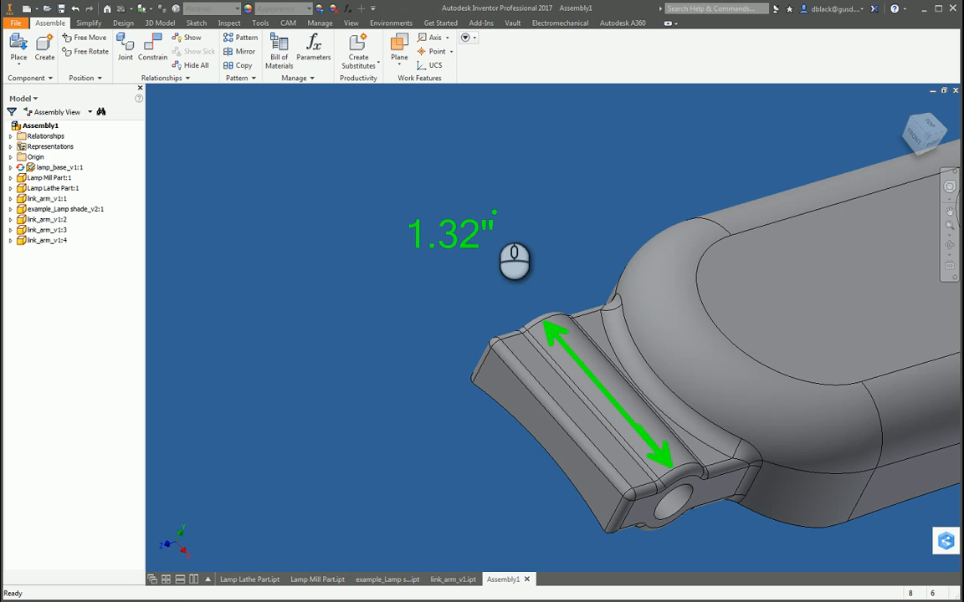
pyautogui.press('Escape')
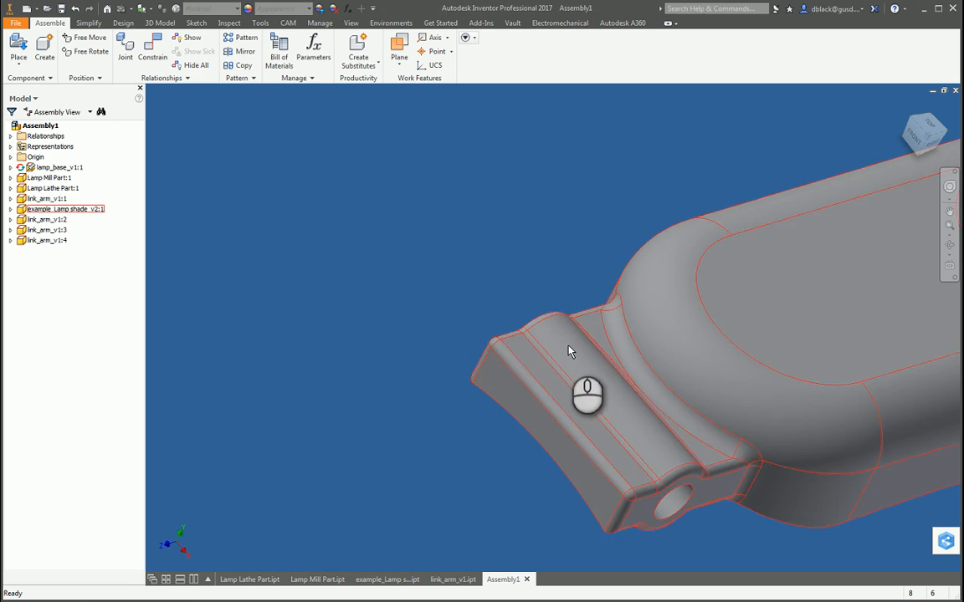
# Step: Move the lamp shade in front of the free ends of the upper link arms
pyautogui.scroll(5, 525, 358)
pyautogui.press('F4')
pyautogui.moveTo(566, 399)
pyautogui.mouseDown()
pyautogui.moveTo(574, 380)
pyautogui.moveTo(569, 418)
pyautogui.mouseUp()
pyautogui.scroll(3, 563, 385)
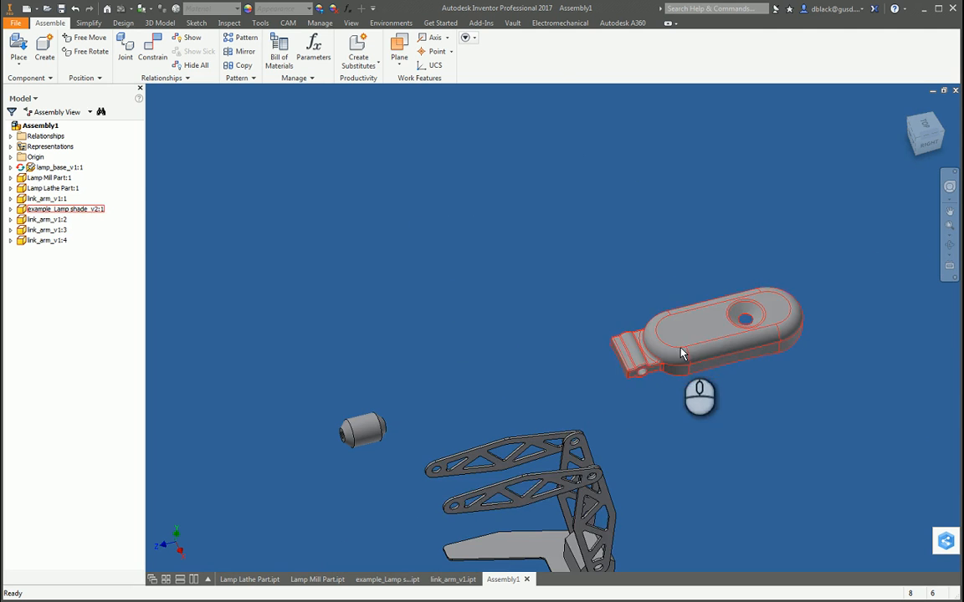
pyautogui.moveTo(682, 354); pyautogui.dragTo(562, 299, button='middle')
pyautogui.scroll(5, 564, 310)
pyautogui.scroll(-3, 508, 366)
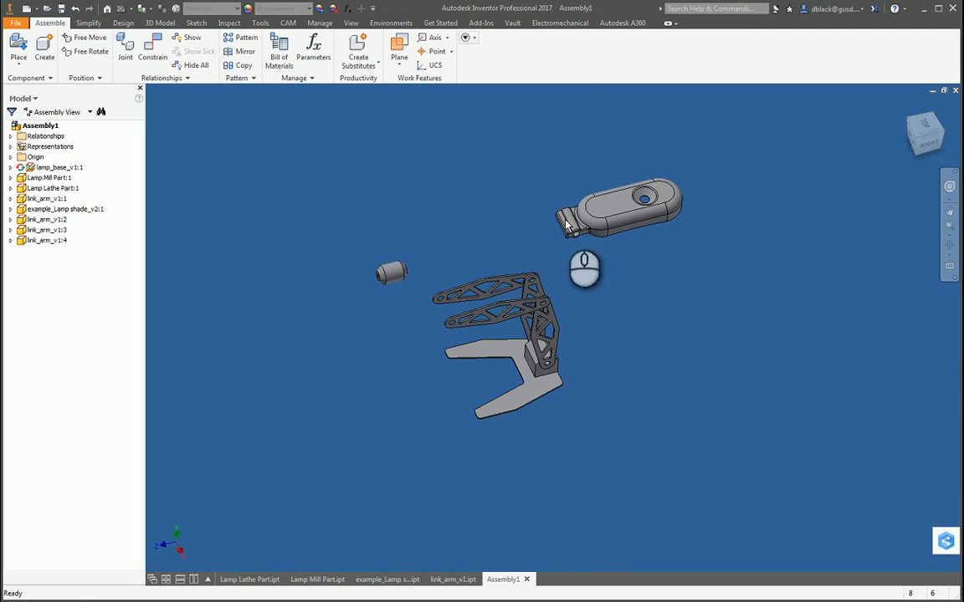
pyautogui.moveTo(566, 224); pyautogui.dragTo(362, 346)
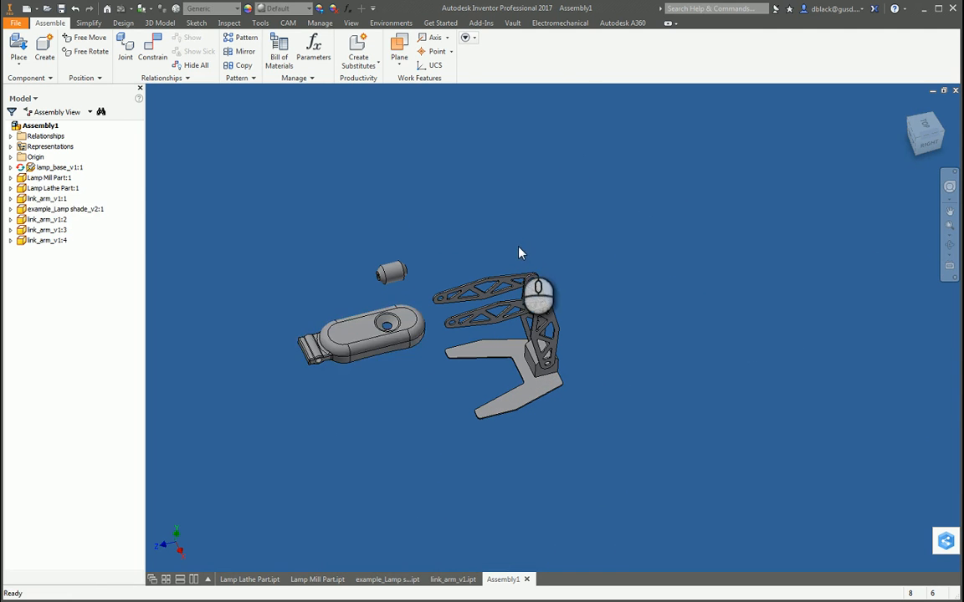
# Step: Mate the lathe part's centre axis to the axis of the elbow hole in one link arm, with 0.000 in offset
pyautogui.press('F4')
pyautogui.moveTo(576, 404); pyautogui.dragTo(462, 436)
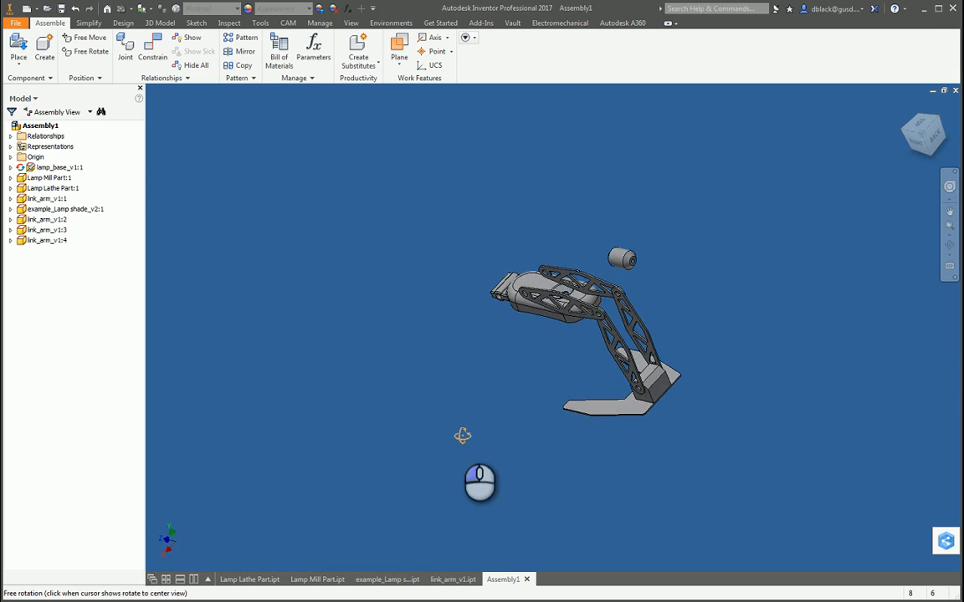
pyautogui.scroll(3, 648, 297)
pyautogui.scroll(2, 611, 229)
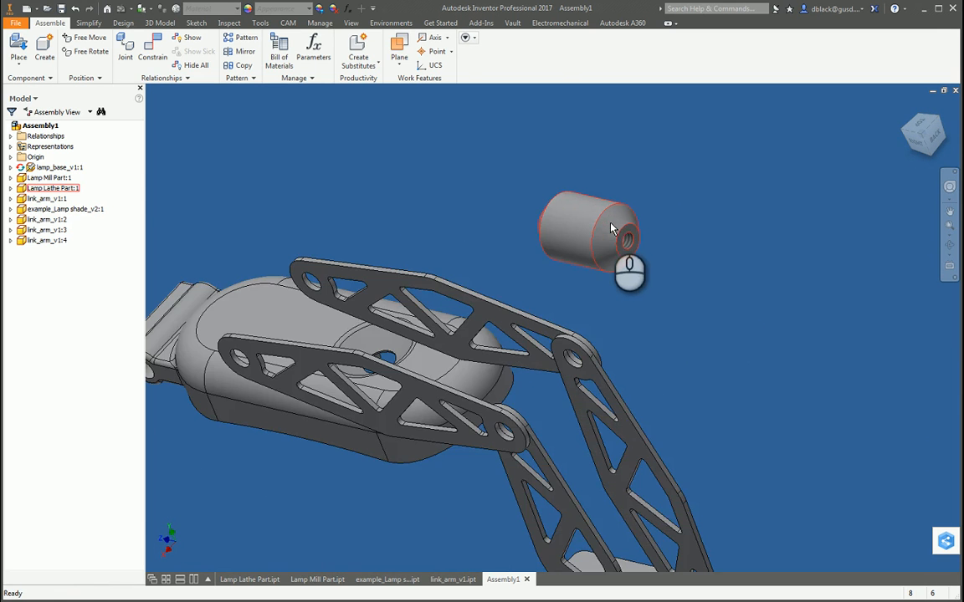
pyautogui.scroll(4, 637, 258)
pyautogui.press('c')
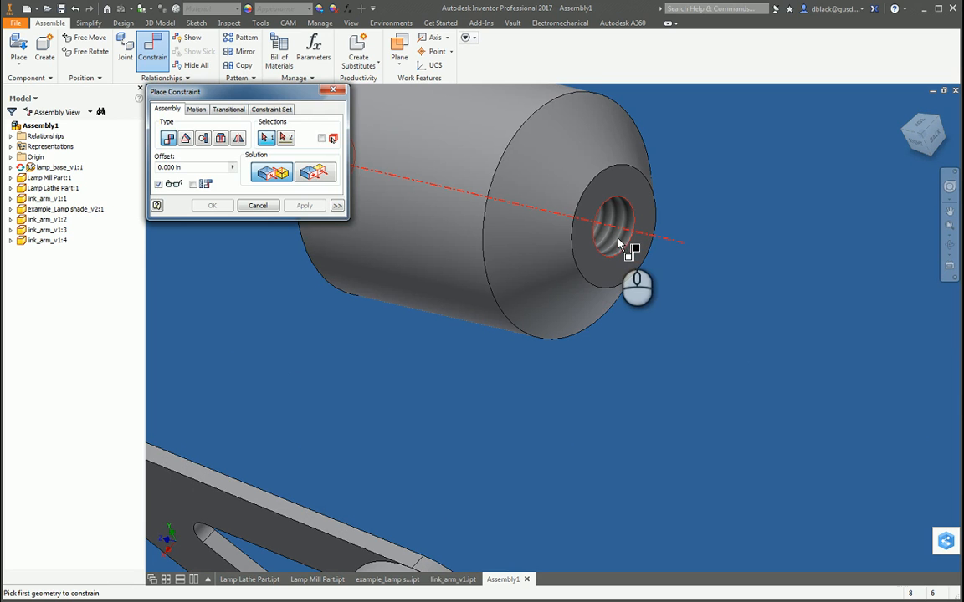
pyautogui.click(456, 182)
pyautogui.scroll(-2, 635, 259)
pyautogui.scroll(4, 639, 252)
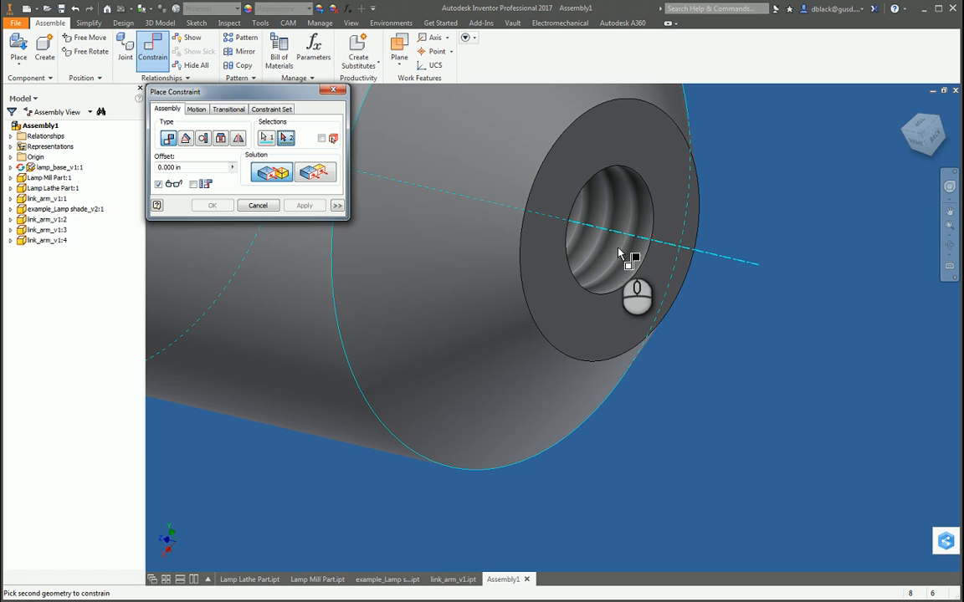
pyautogui.scroll(-2, 629, 275)
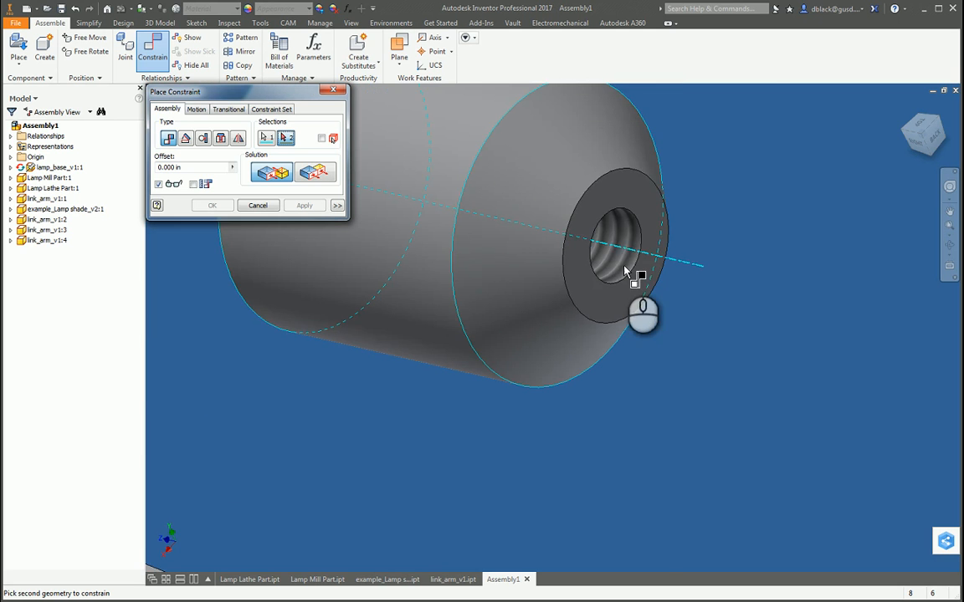
pyautogui.scroll(3, 620, 230)
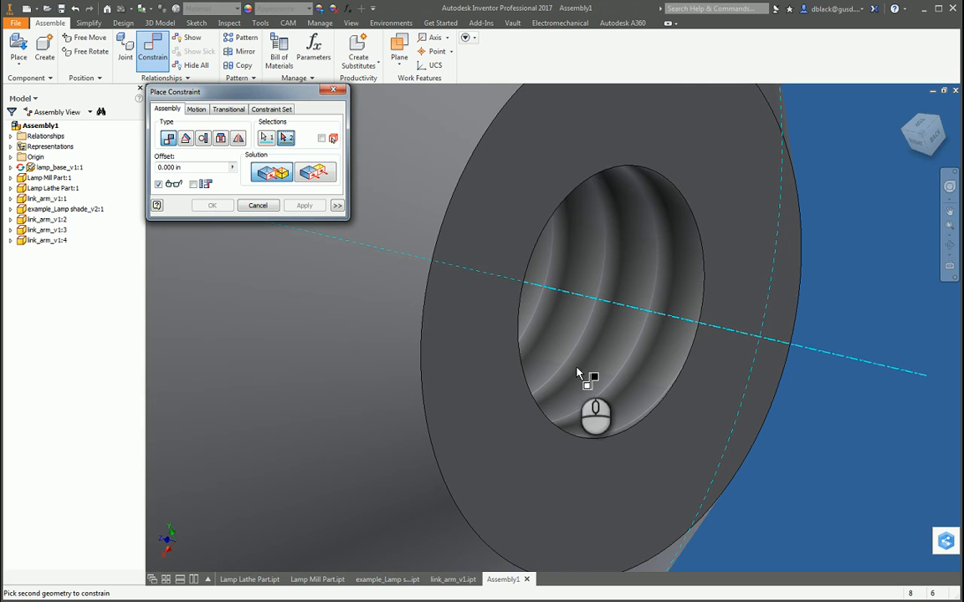
pyautogui.scroll(-4, 610, 361)
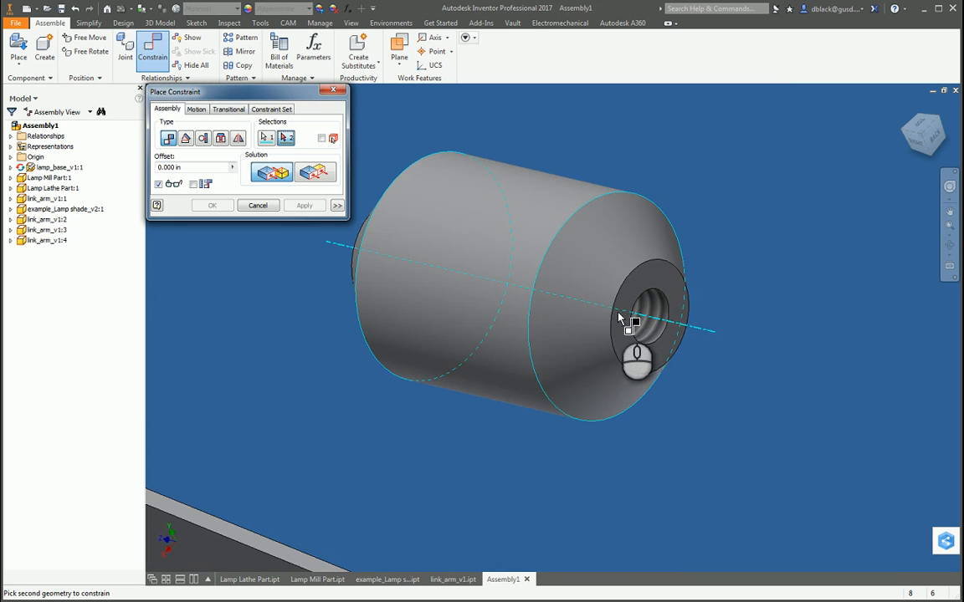
pyautogui.scroll(-2, 414, 308)
pyautogui.scroll(-2, 641, 214)
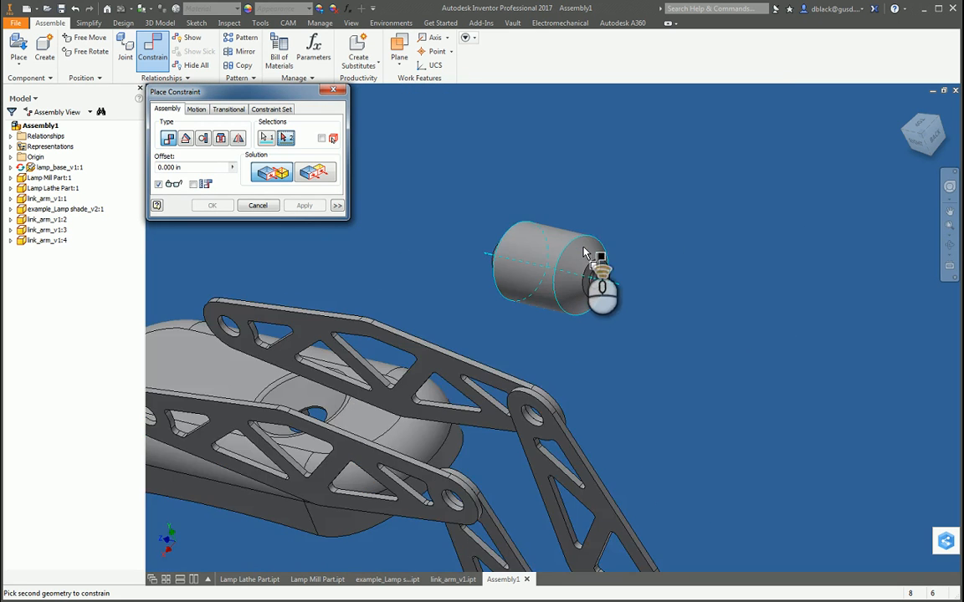
pyautogui.scroll(-2, 602, 268)
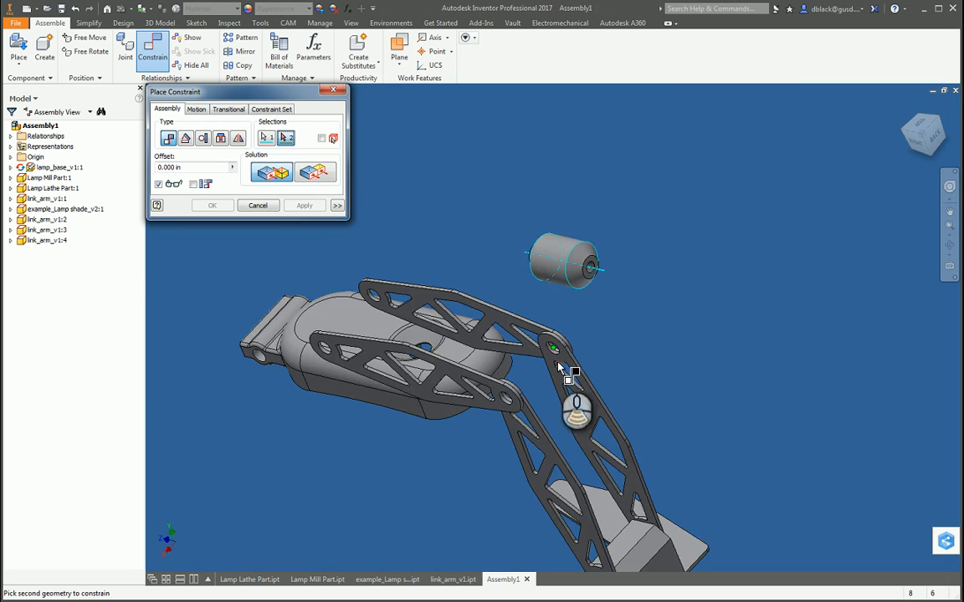
pyautogui.scroll(3, 559, 348)
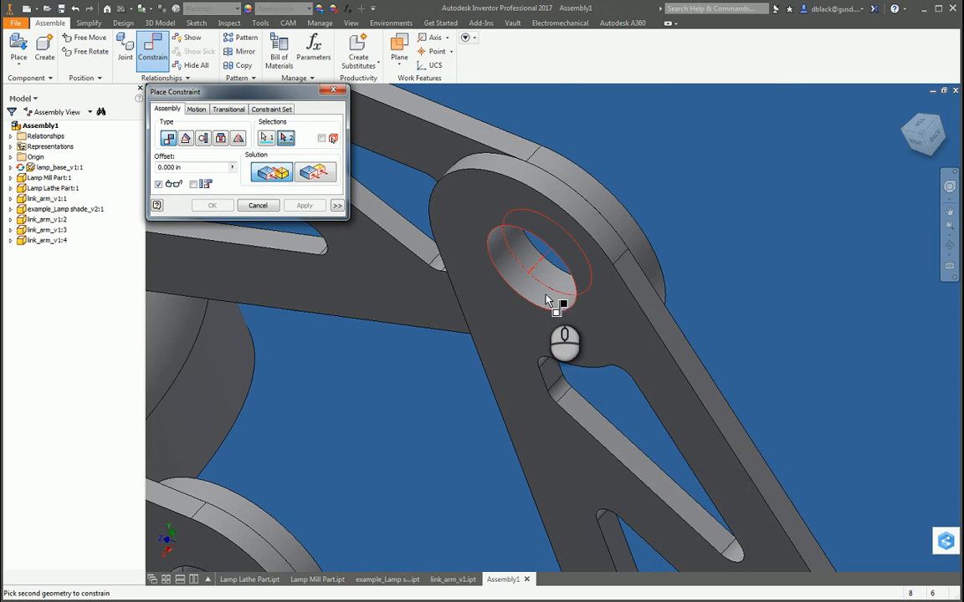
pyautogui.click(548, 303)
pyautogui.scroll(-2, 535, 335)
pyautogui.click(317, 213)
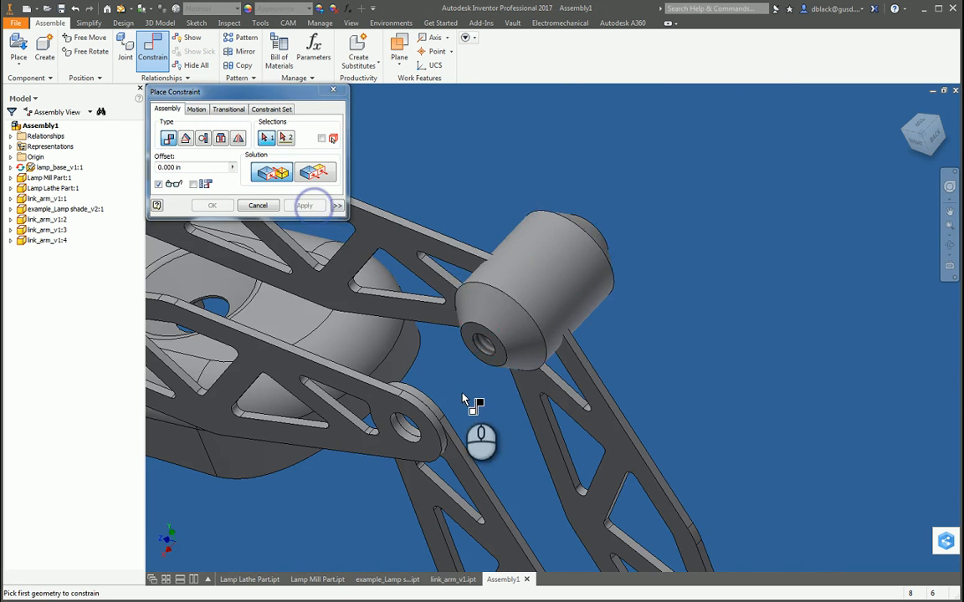
# Step: Mate the lathe part's end face to the inner face of the upper link arm at the elbow with 0.000 in offset, and leave the constraint command
pyautogui.scroll(3, 500, 274)
pyautogui.click(499, 254)
pyautogui.scroll(-2, 513, 370)
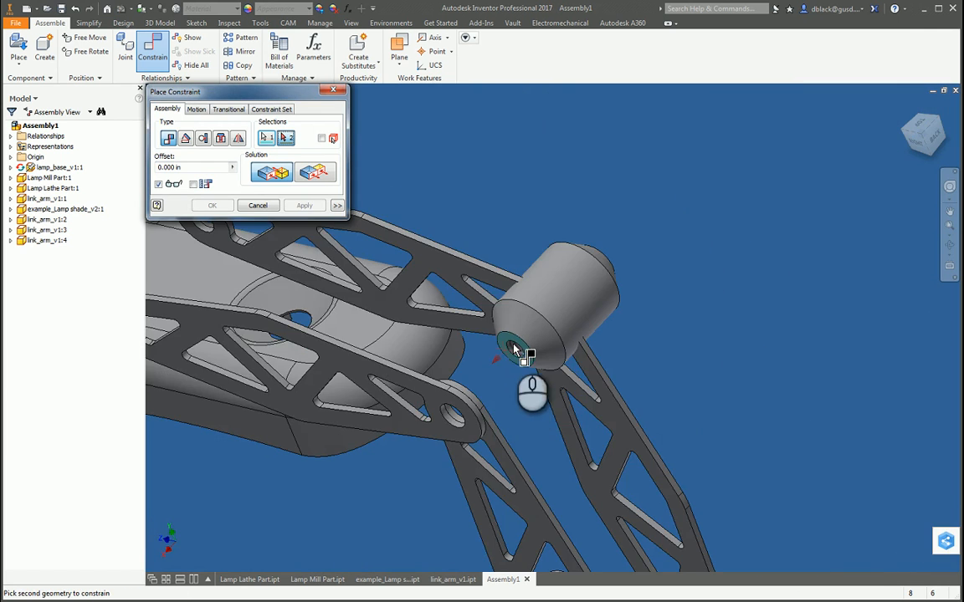
pyautogui.press('F4')
pyautogui.moveTo(555, 347); pyautogui.dragTo(512, 388)
pyautogui.scroll(3, 621, 246)
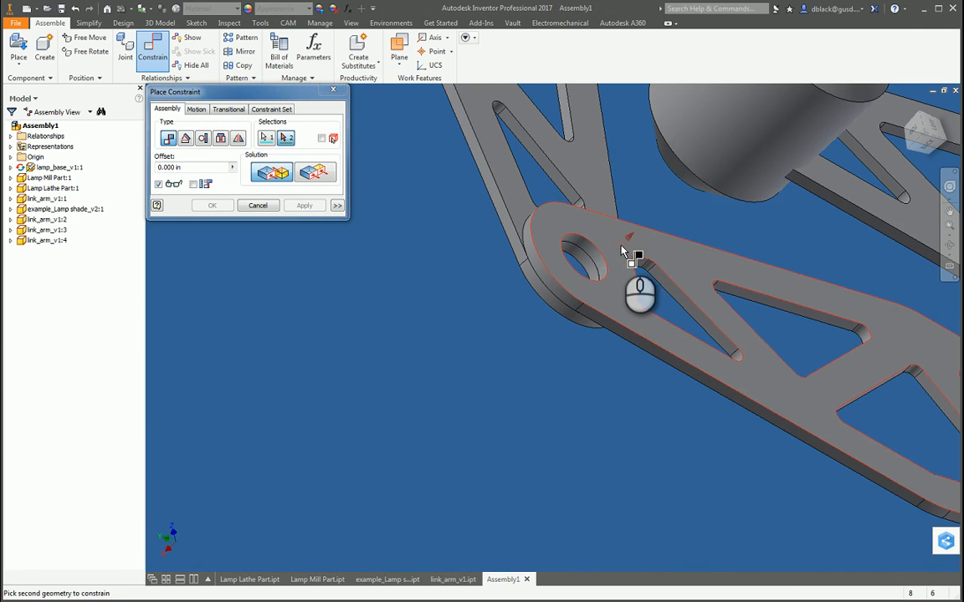
pyautogui.click(621, 251)
pyautogui.click(304, 205)
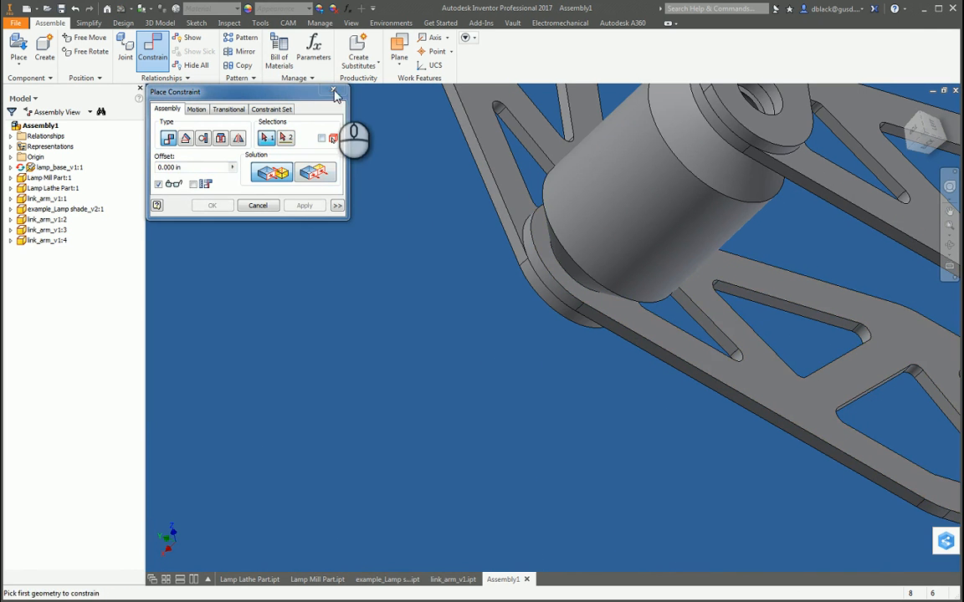
pyautogui.click(333, 91)
# Step: Free-rotate the lamp shade so its hinge block faces the upper link arms, and move it beside their free ends
pyautogui.scroll(-3, 384, 368)
pyautogui.press('F4')
pyautogui.moveTo(501, 398); pyautogui.dragTo(614, 306)
pyautogui.scroll(-5, 614, 312)
pyautogui.scroll(3, 542, 348)
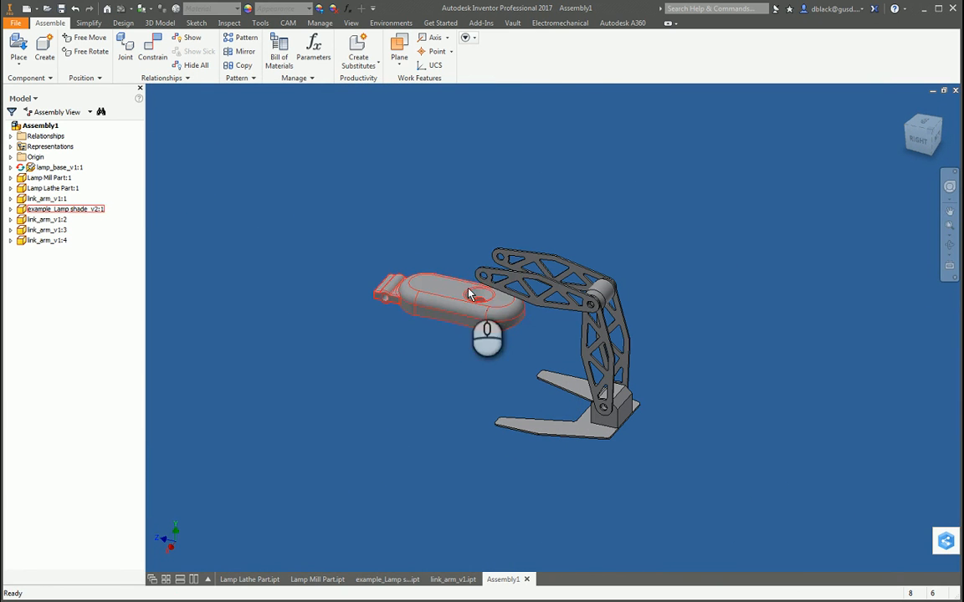
pyautogui.moveTo(455, 322); pyautogui.dragTo(421, 304)
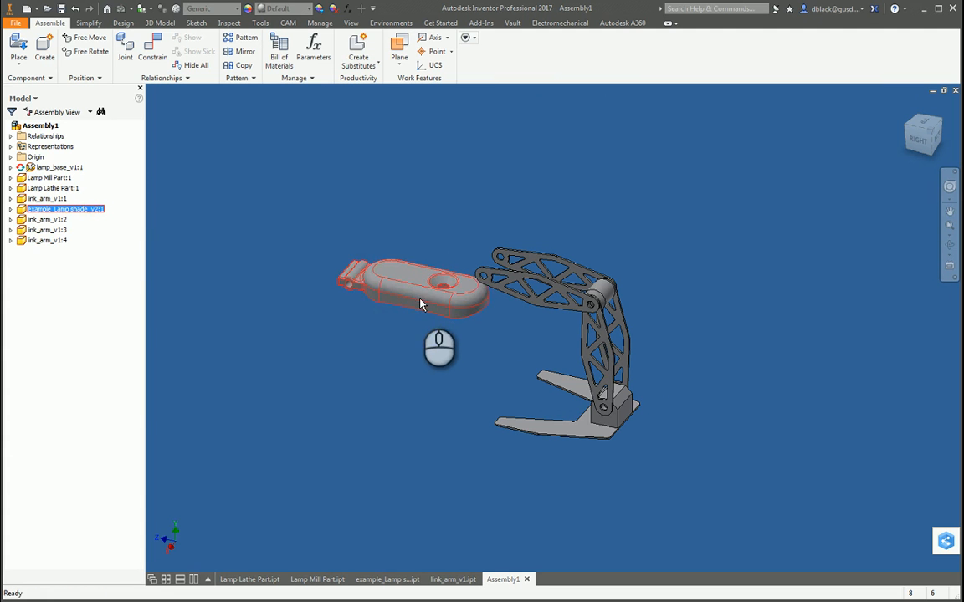
pyautogui.press('F4')
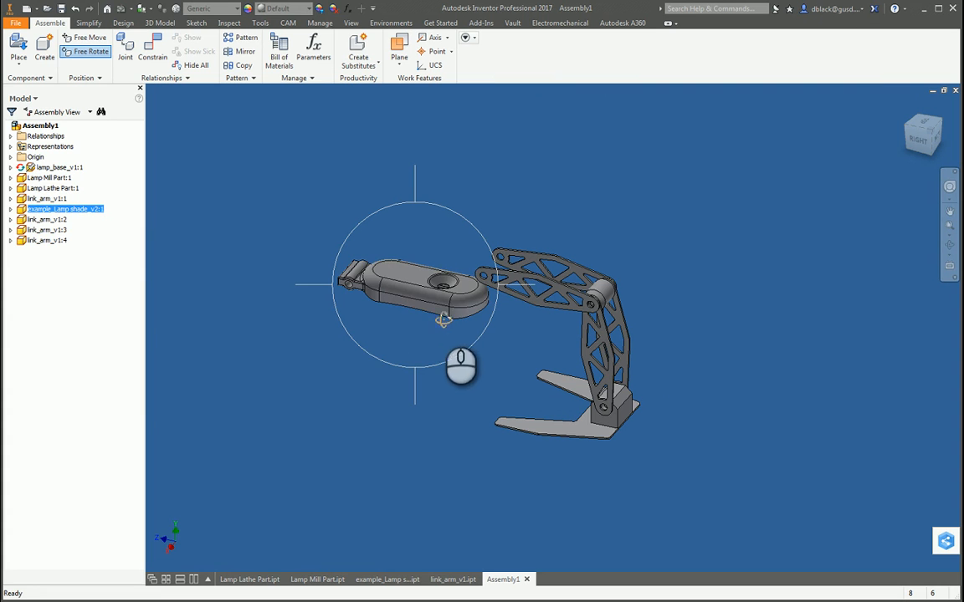
pyautogui.moveTo(444, 320); pyautogui.dragTo(248, 349)
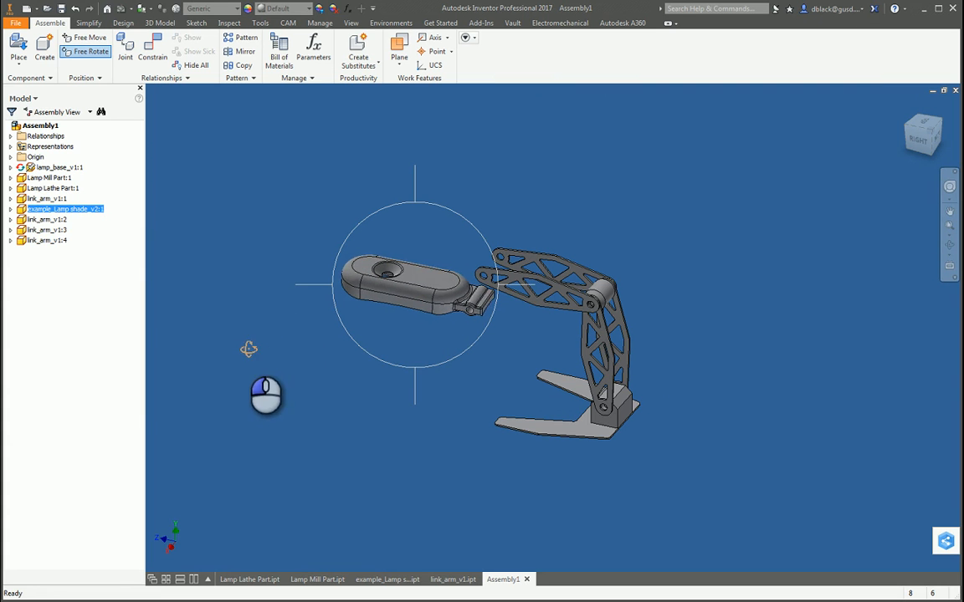
pyautogui.press('Escape')
pyautogui.scroll(-3, 467, 272)
pyautogui.click(402, 310)
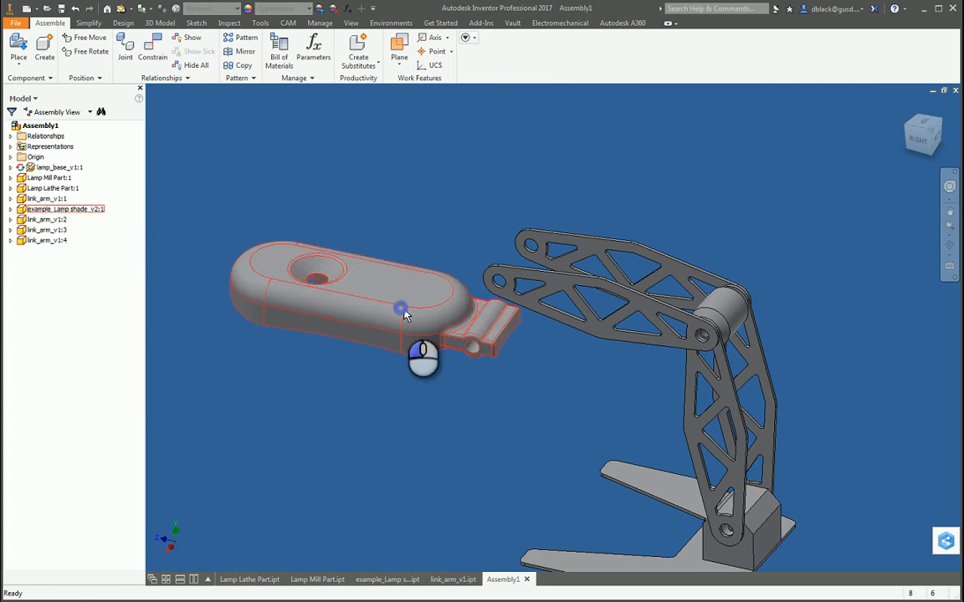
pyautogui.moveTo(403, 309); pyautogui.dragTo(484, 208)
# Step: Mate the axis of the lamp shade's hinge hole to the axis of the upper link arm's free-end hole with 0.000 in offset
pyautogui.press('c')
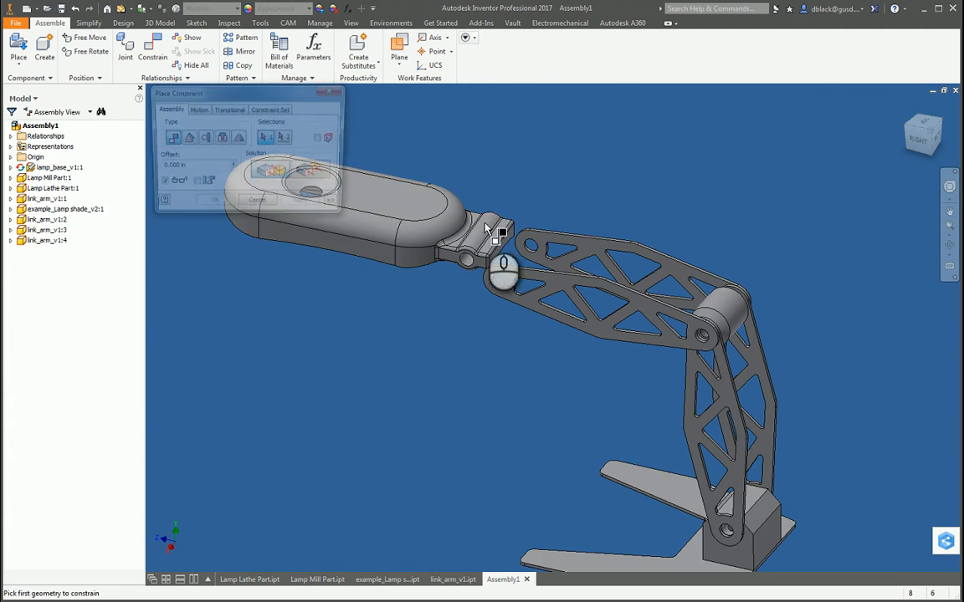
pyautogui.scroll(-3, 485, 227)
pyautogui.click(494, 262)
pyautogui.scroll(-2, 622, 351)
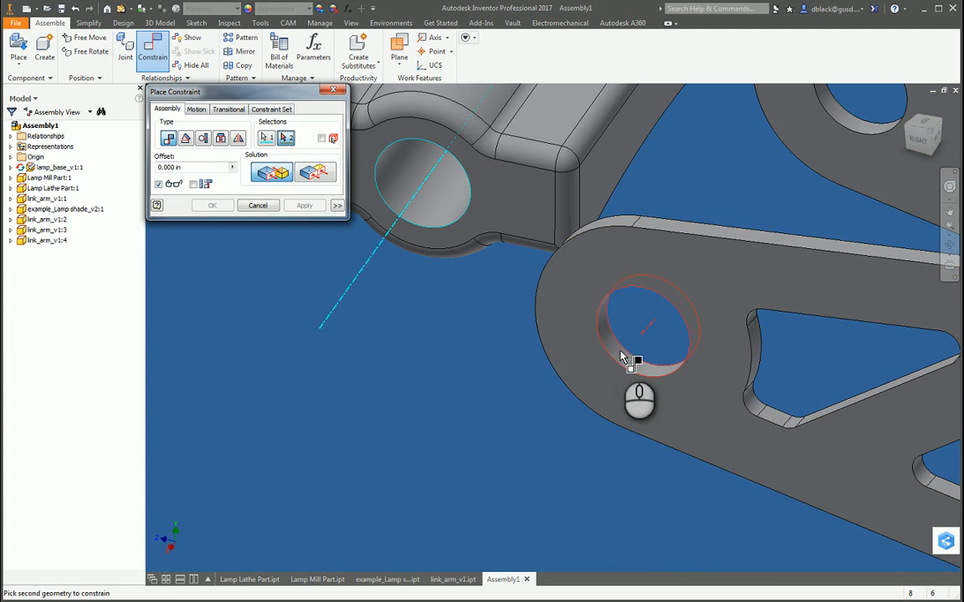
pyautogui.click(622, 358)
pyautogui.click(304, 205)
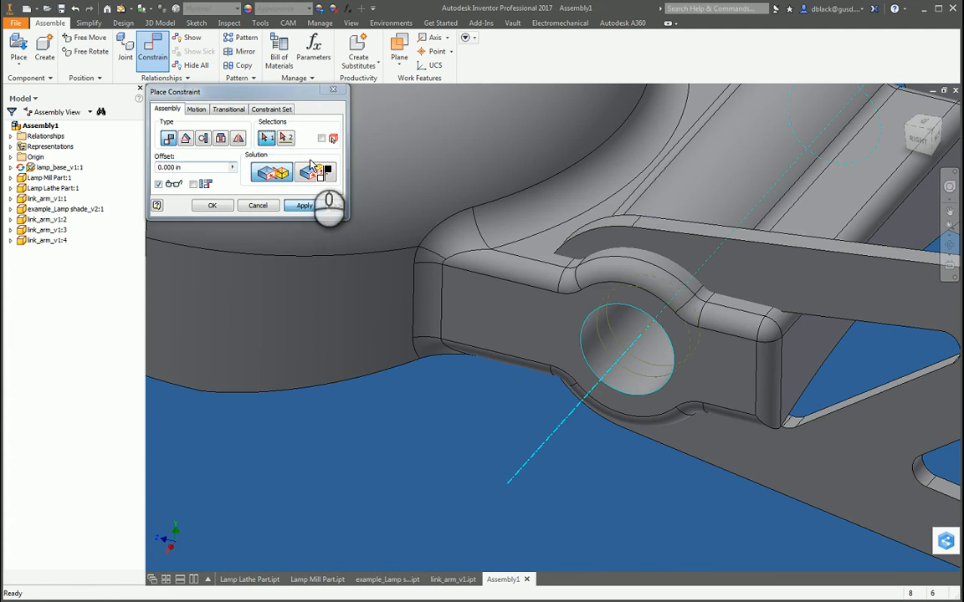
pyautogui.click(329, 90)
# Step: Slide the lamp shade along its hinge axis and mate its hinge block's side face to the upper link arm's inner face with 0.000 in offset
pyautogui.scroll(4, 516, 499)
pyautogui.moveTo(413, 314); pyautogui.dragTo(467, 350)
pyautogui.press('c')
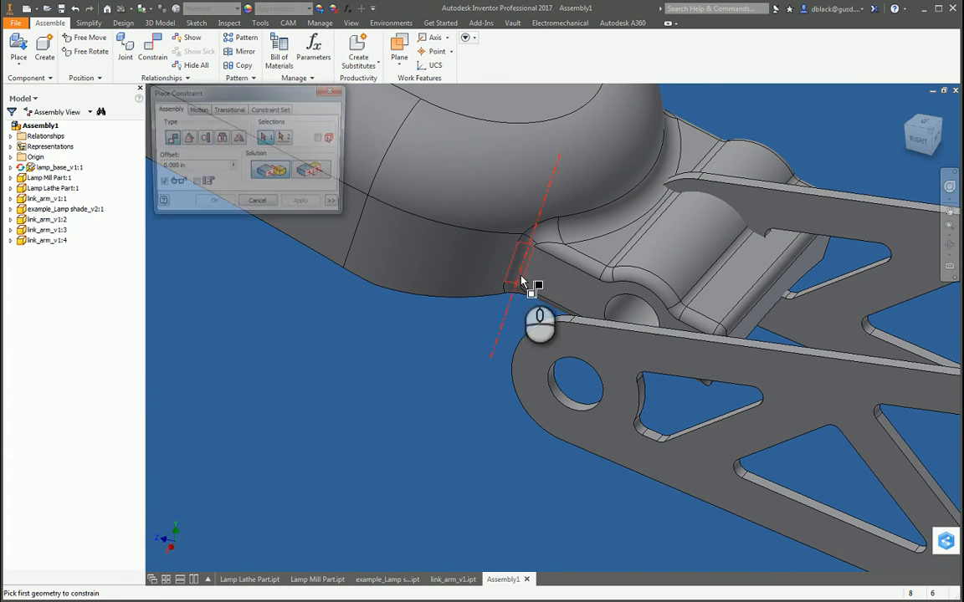
pyautogui.click(588, 279)
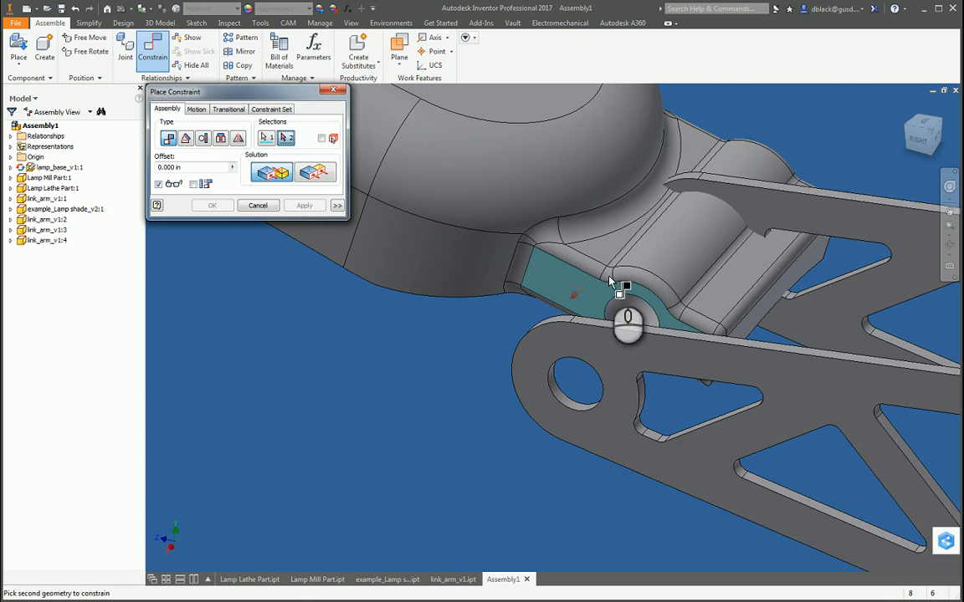
pyautogui.keyDown('shift'); pyautogui.moveTo(609, 286); pyautogui.dragTo(614, 345, button='middle'); pyautogui.keyUp('shift')
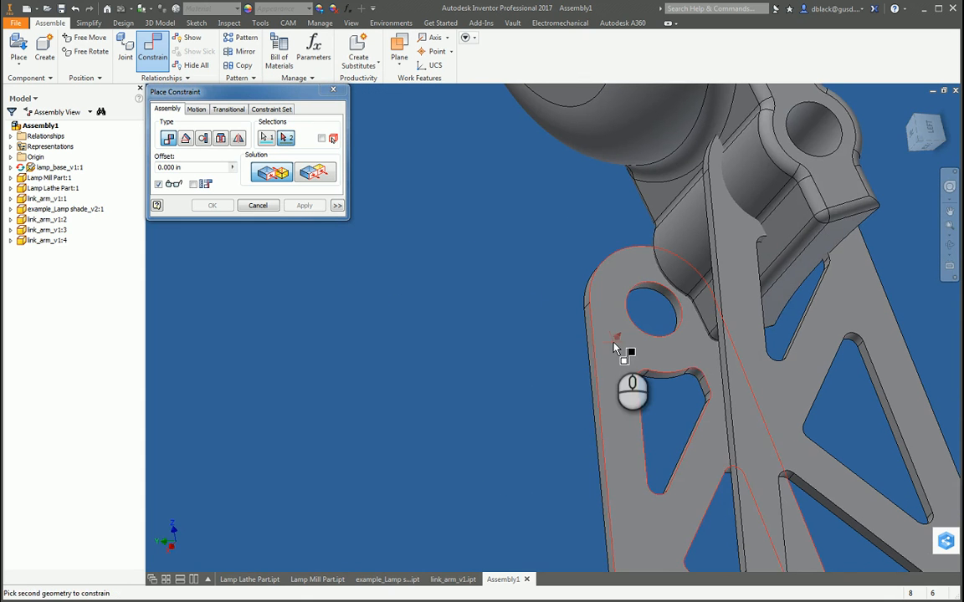
pyautogui.click(617, 339)
pyautogui.click(307, 206)
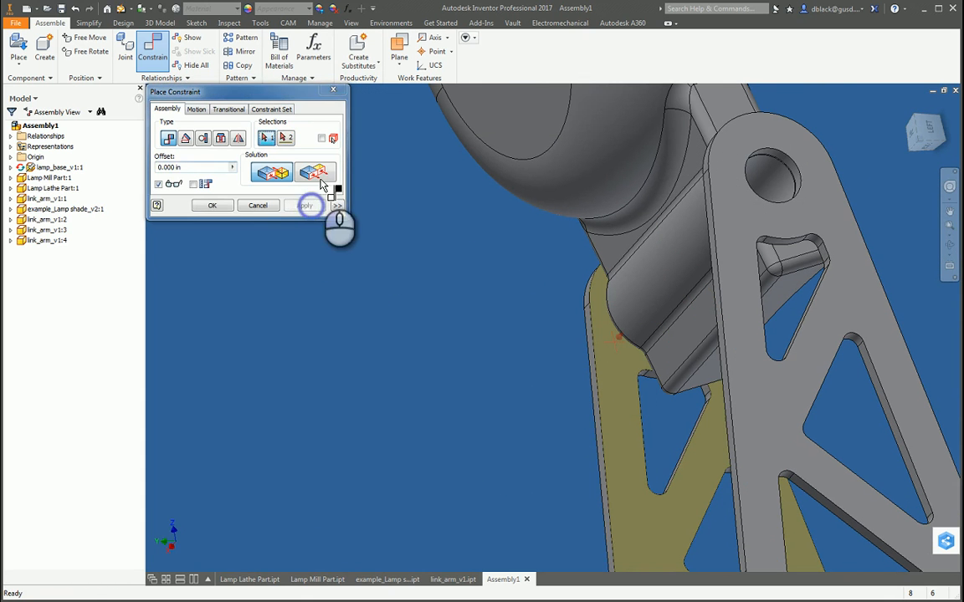
pyautogui.click(328, 90)
pyautogui.click(395, 233)
pyautogui.press('F4')
pyautogui.moveTo(504, 364); pyautogui.dragTo(664, 246)
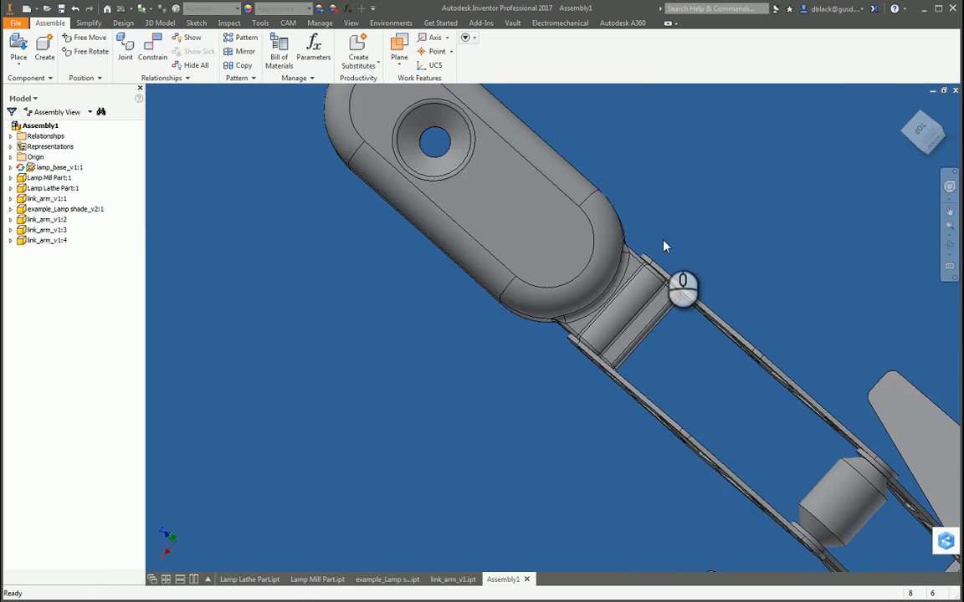
# Step: Examine the fit between the lamp shade's hinge block and the upper link arms up close, and the whole lamp from the side
pyautogui.scroll(-8, 641, 276)
pyautogui.press('F4')
pyautogui.moveTo(600, 274); pyautogui.dragTo(594, 207)
pyautogui.scroll(-4, 581, 215)
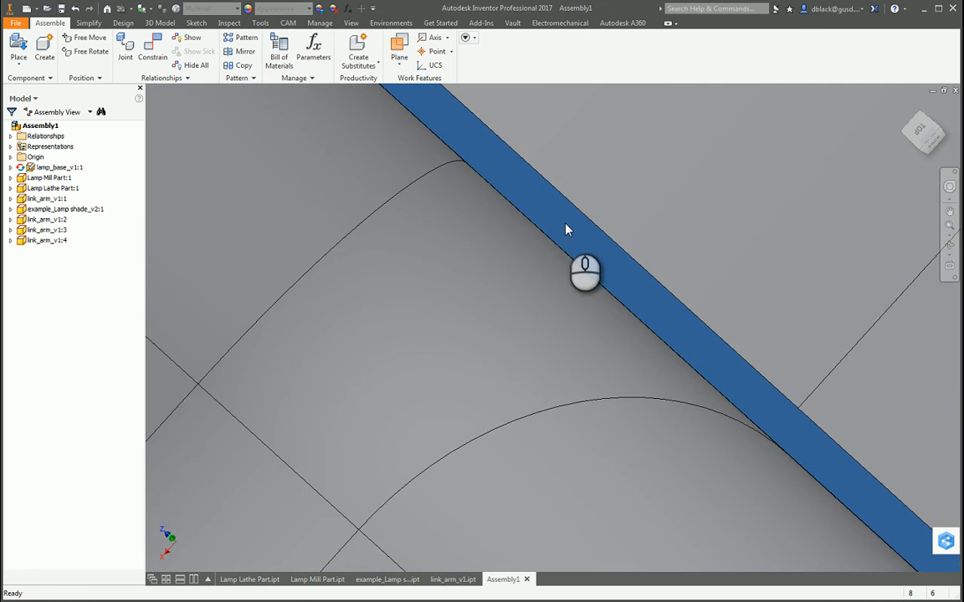
pyautogui.scroll(-2, 581, 215)
pyautogui.scroll(7, 562, 243)
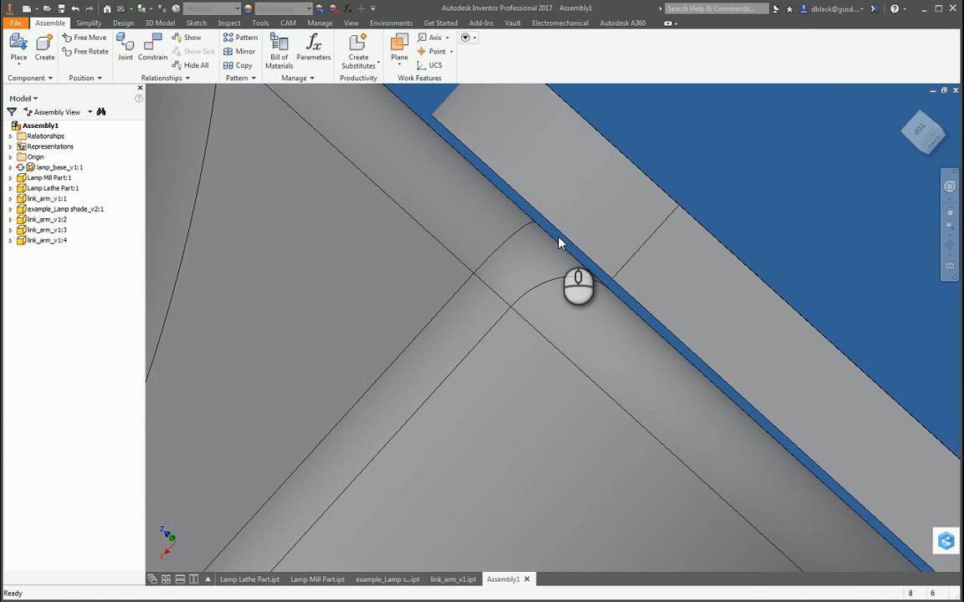
pyautogui.scroll(6, 560, 242)
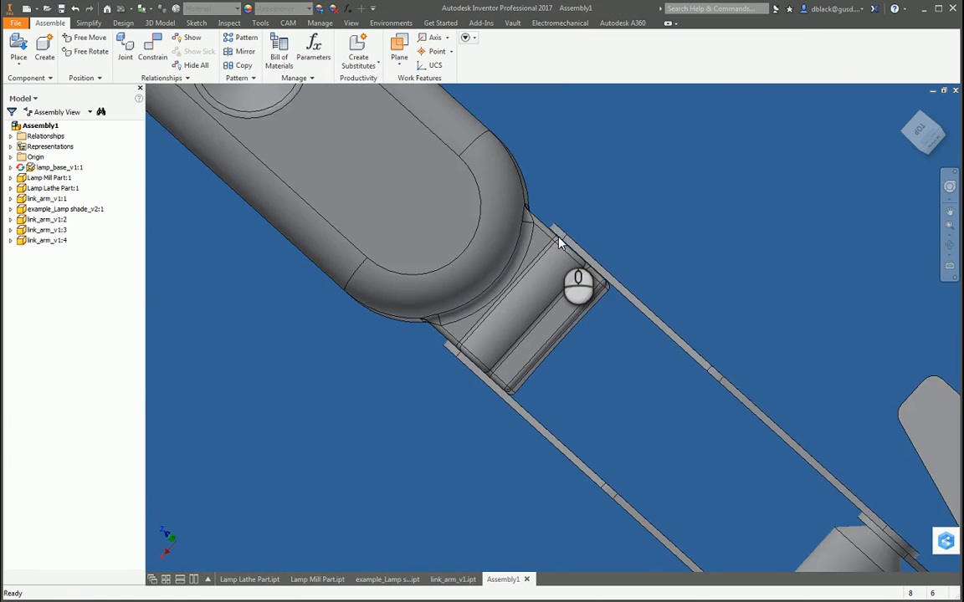
pyautogui.scroll(5, 560, 242)
pyautogui.press('F4')
pyautogui.moveTo(544, 374); pyautogui.dragTo(699, 314)
pyautogui.press('Escape')
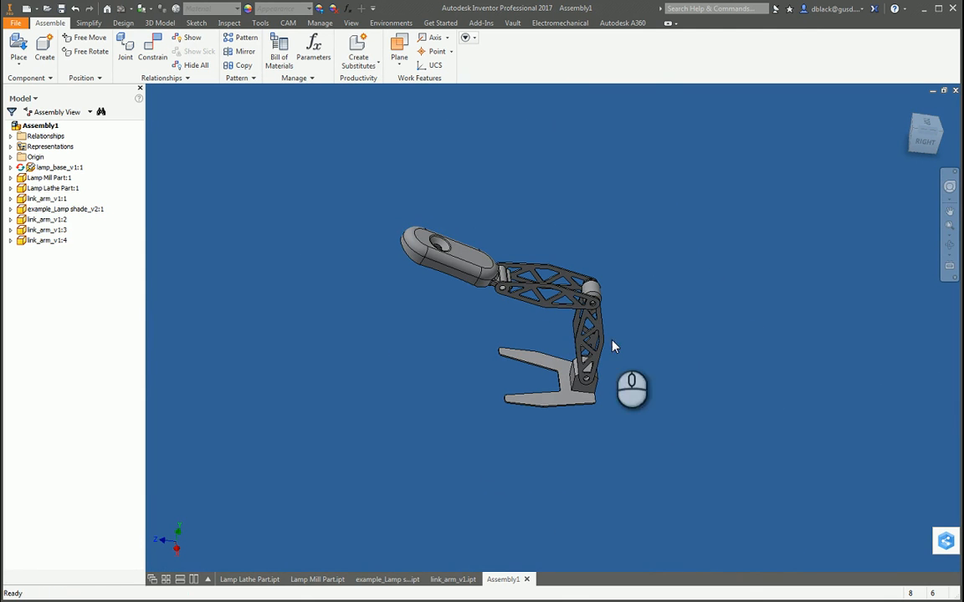
# Step: Swing the arms upright, ground the upper link arm, and rotate the lamp shade about its hinge to roughly horizontal above the base
pyautogui.moveTo(605, 324); pyautogui.dragTo(608, 261)
pyautogui.rightClick(596, 254)
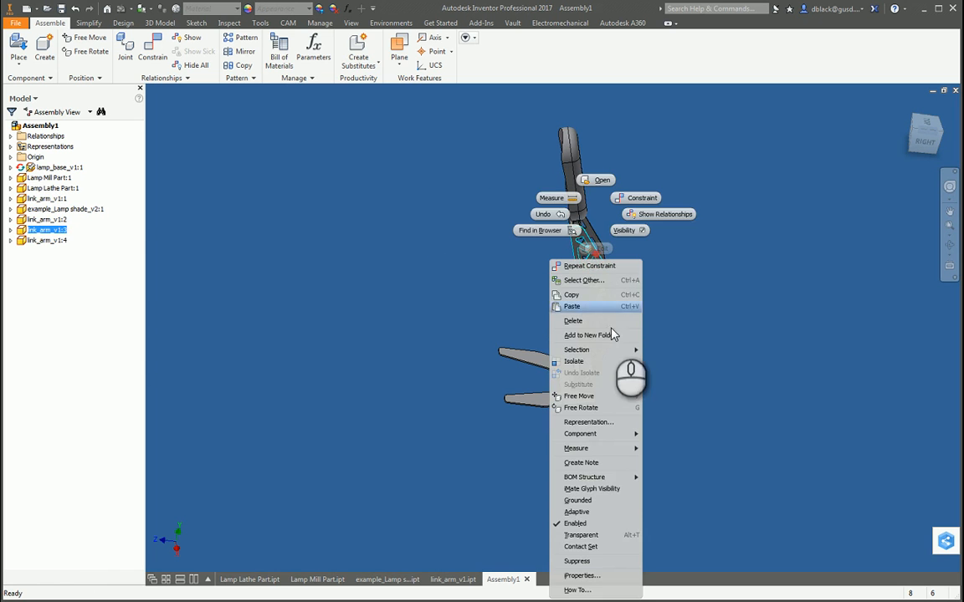
pyautogui.click(590, 501)
pyautogui.moveTo(577, 180); pyautogui.dragTo(535, 234)
pyautogui.scroll(2, 512, 406)
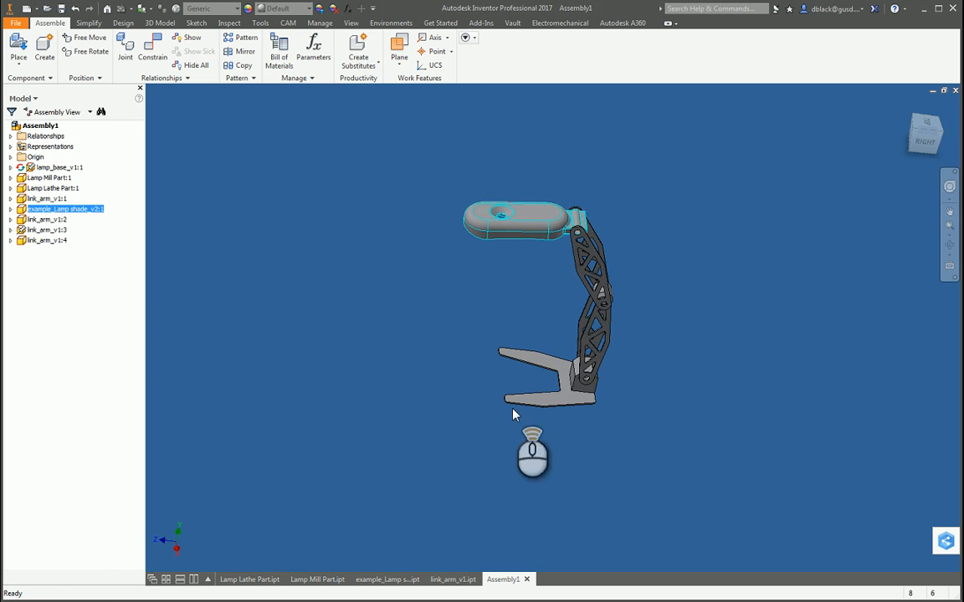
pyautogui.scroll(-3, 511, 381)
pyautogui.scroll(2, 656, 308)
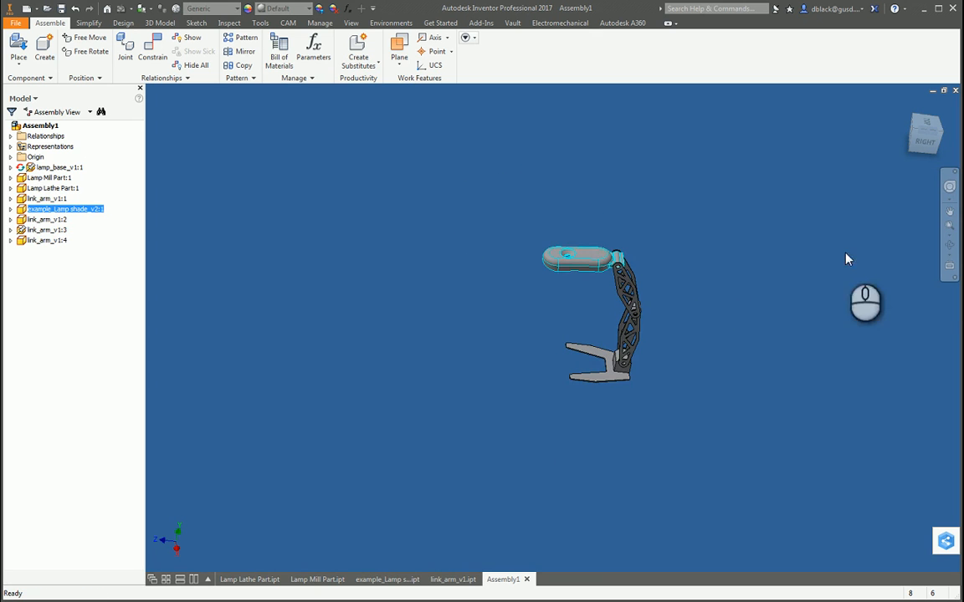
pyautogui.click(852, 218)
# Step: Examine the assembled lamp from several angles with Free Orbit
pyautogui.scroll(-4, 569, 362)
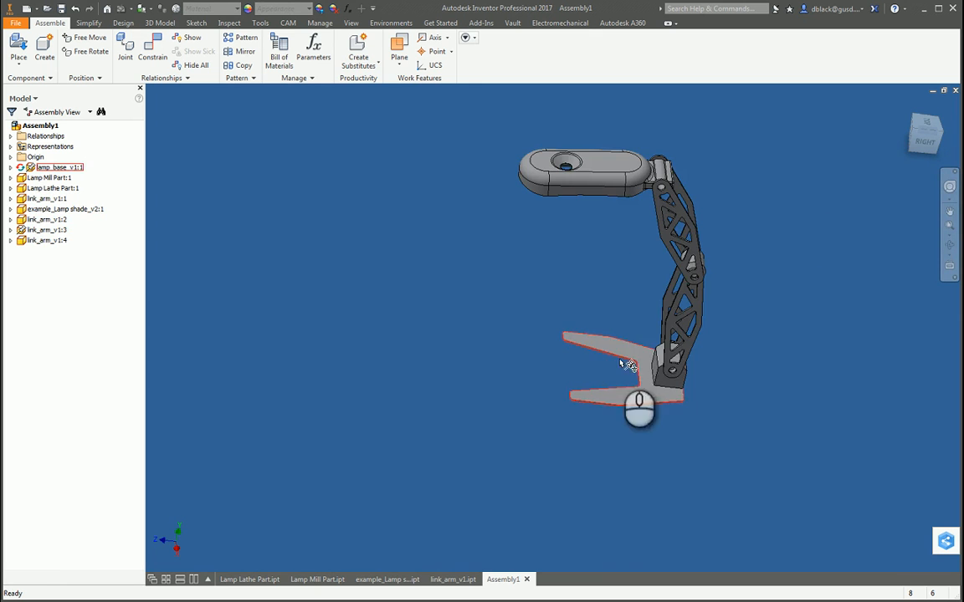
pyautogui.scroll(4, 637, 389)
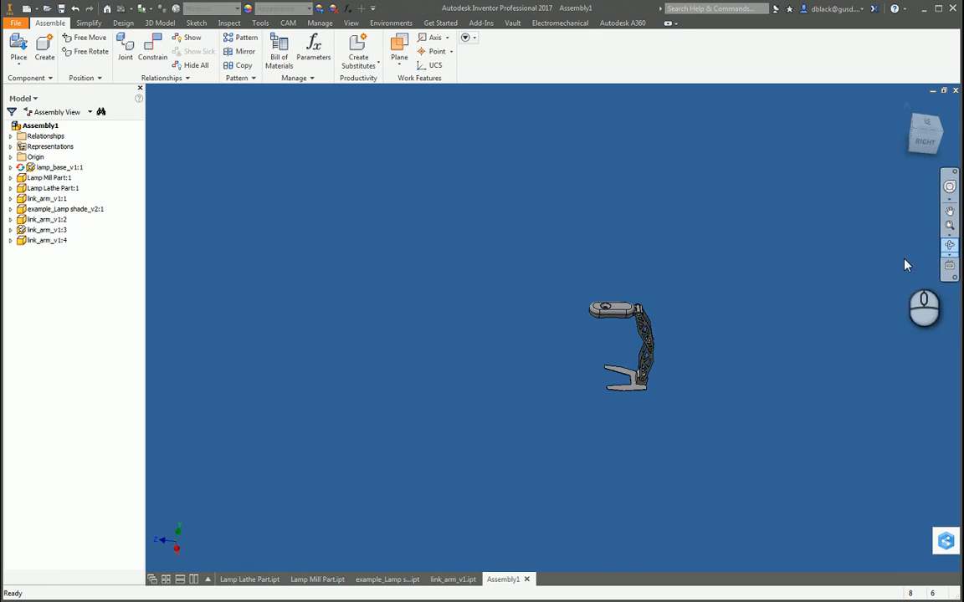
pyautogui.scroll(-5, 905, 265)
pyautogui.click(951, 241)
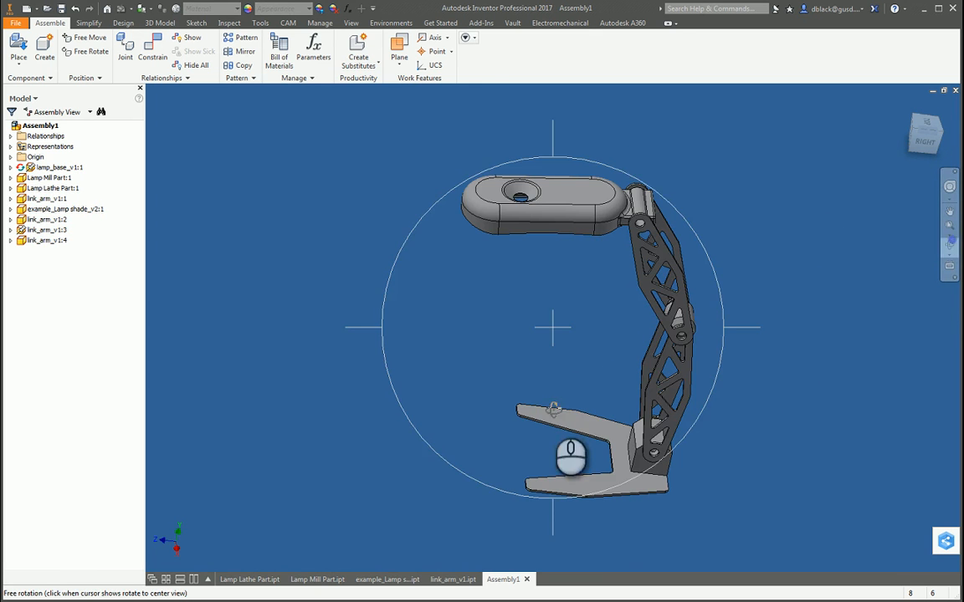
pyautogui.moveTo(555, 409); pyautogui.dragTo(600, 405)
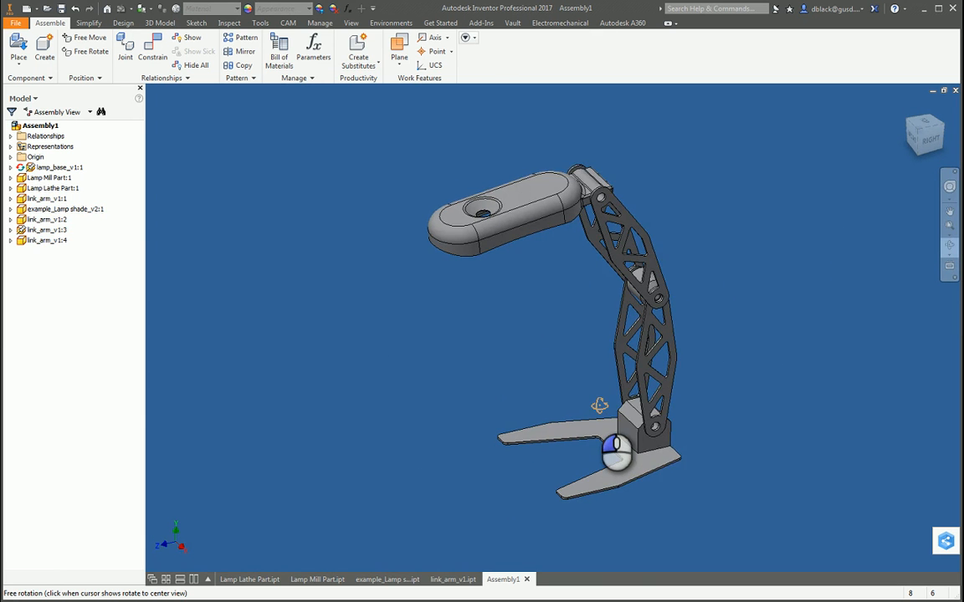
pyautogui.scroll(2, 599, 177)
pyautogui.scroll(-3, 622, 420)
pyautogui.moveTo(574, 340); pyautogui.dragTo(538, 368)
pyautogui.scroll(2, 538, 368)
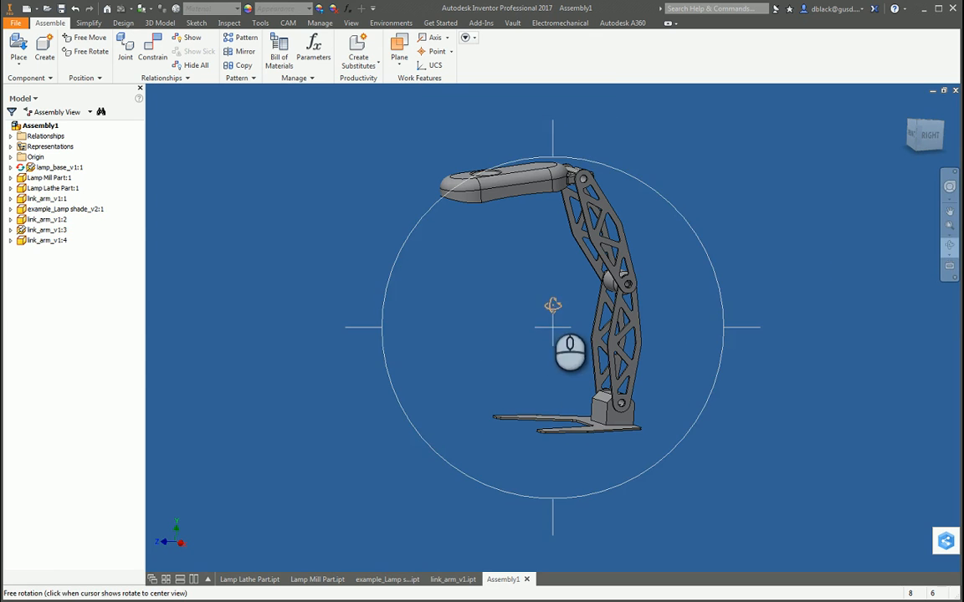
pyautogui.press('Escape')
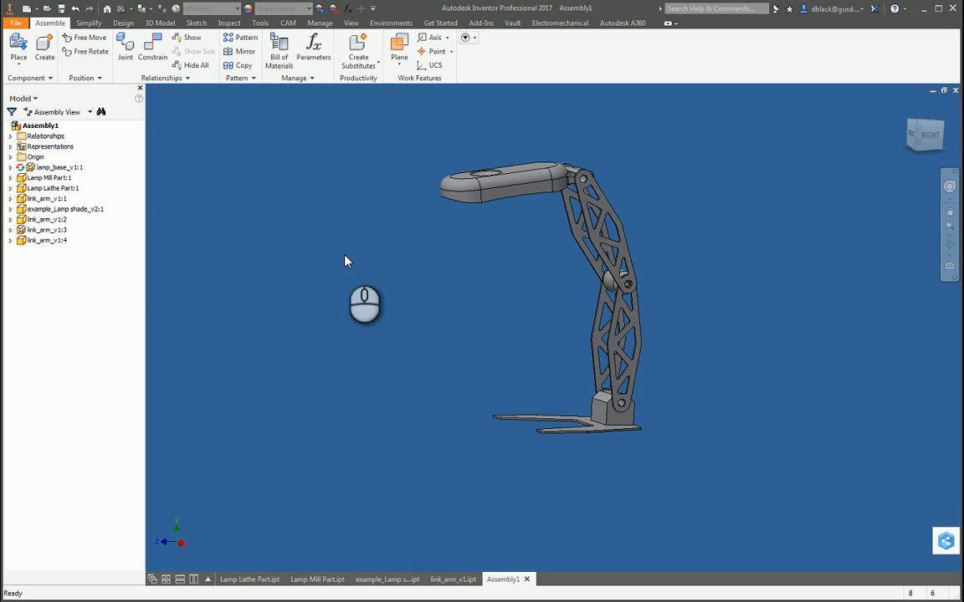
# Step: Remove the grounding from the upper link arm and pull the lamp shade forward so both arm pairs lean out over the base
pyautogui.moveTo(502, 199); pyautogui.dragTo(373, 183)
pyautogui.rightClick(597, 208)
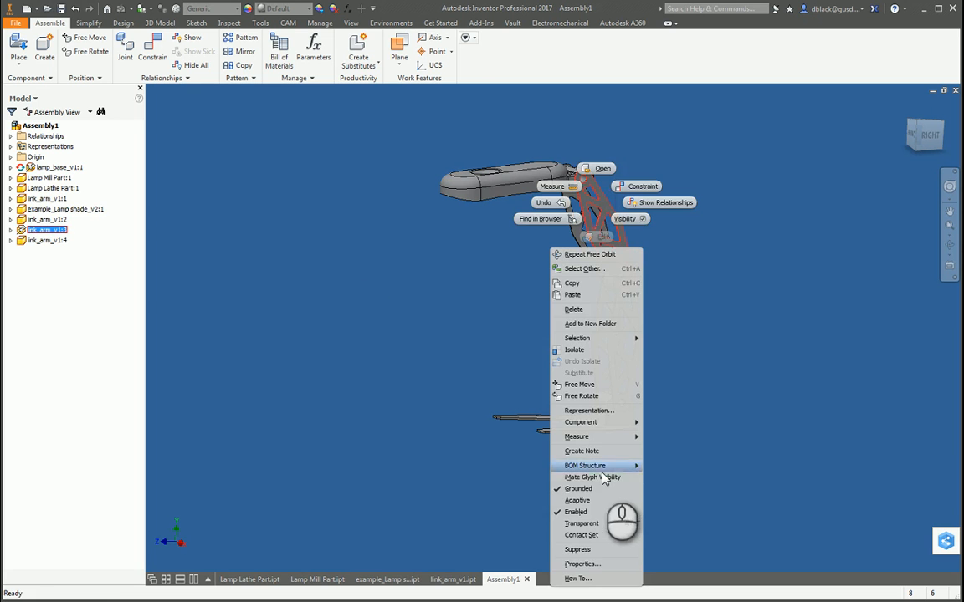
pyautogui.click(581, 490)
pyautogui.moveTo(536, 194); pyautogui.dragTo(372, 206)
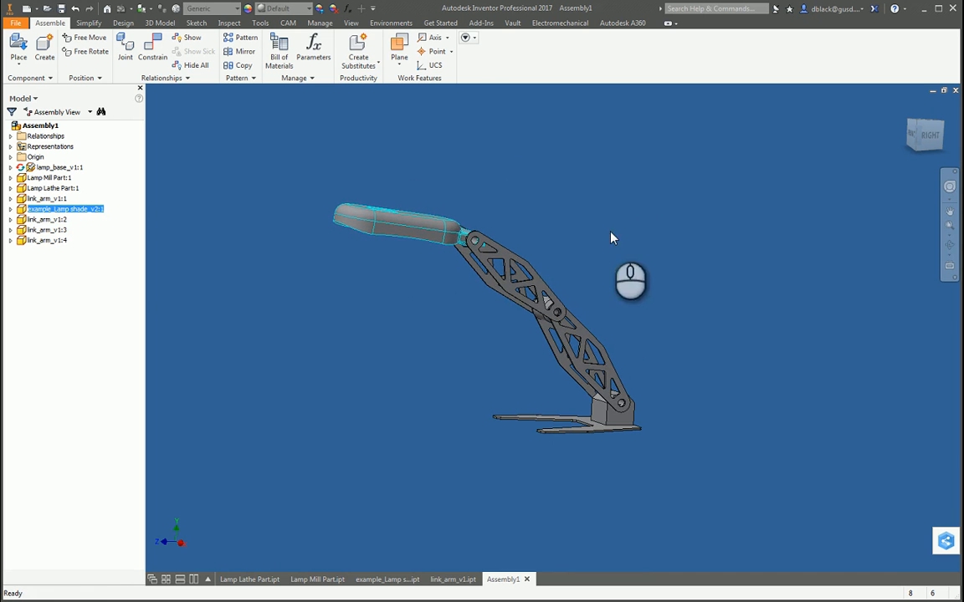
pyautogui.click(904, 157)
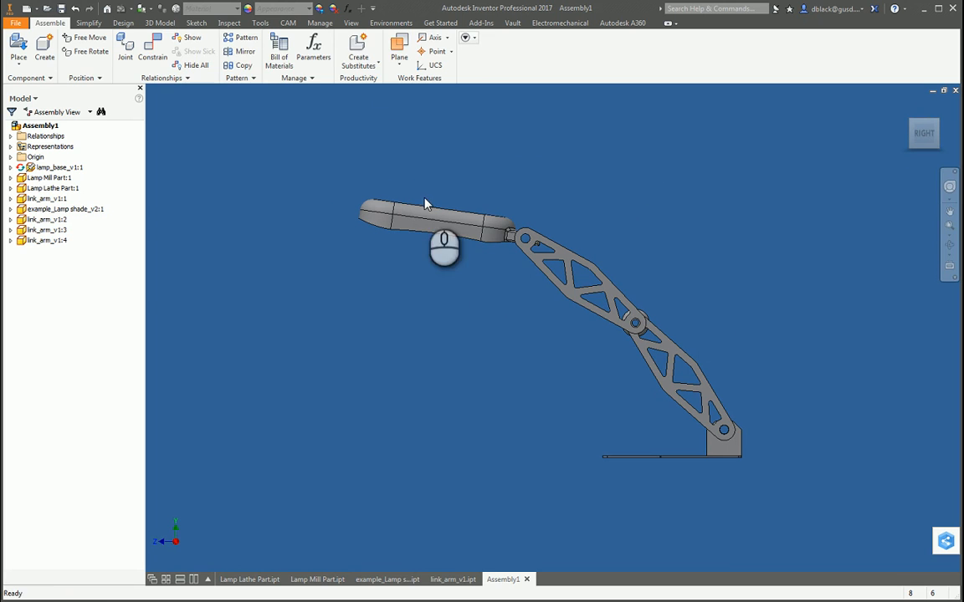
pyautogui.click(228, 23)
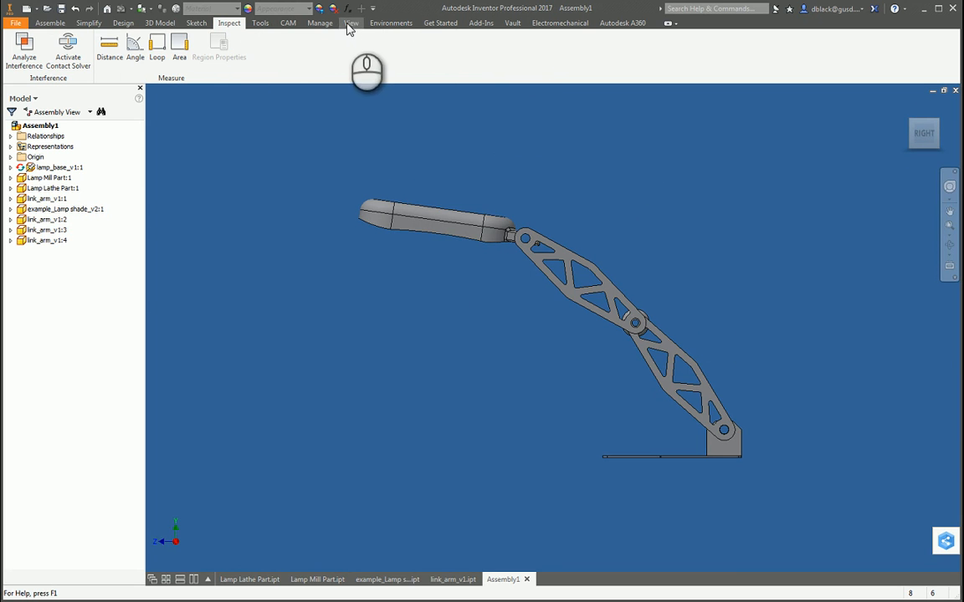
pyautogui.click(121, 35)
pyautogui.click(50, 23)
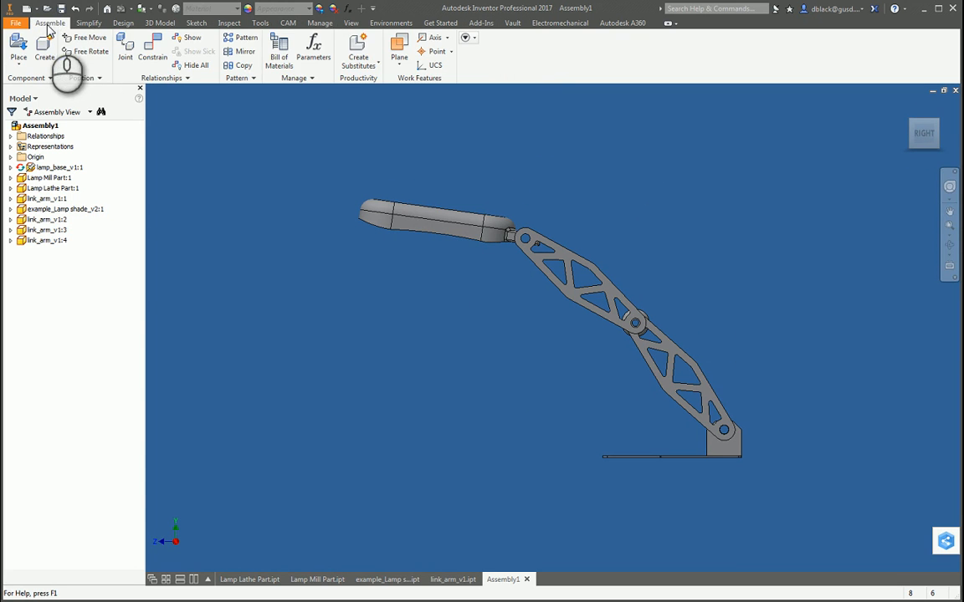
pyautogui.click(230, 23)
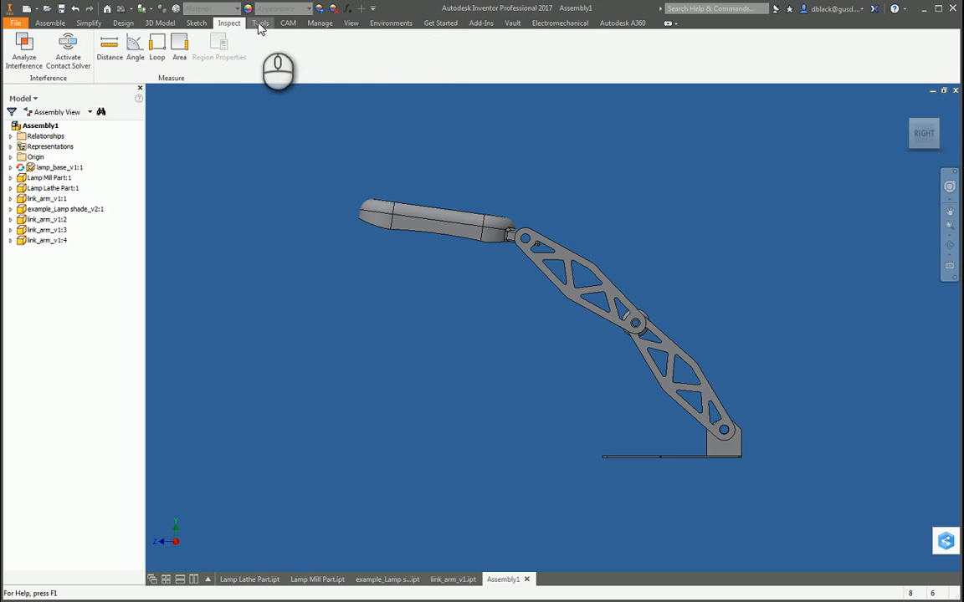
pyautogui.click(259, 25)
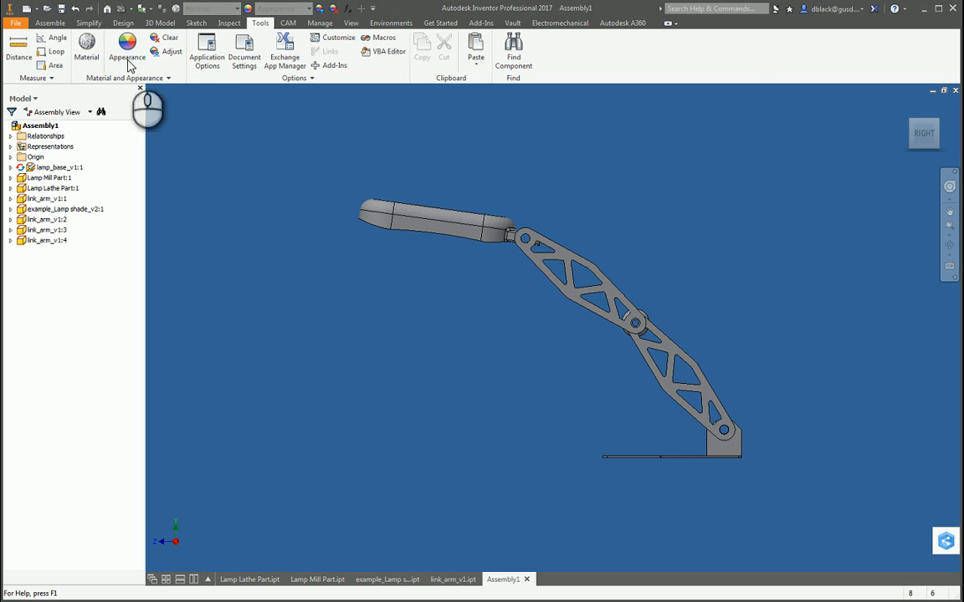
# Step: Turn on the Center of Gravity display for the lamp assembly and accept updating it
pyautogui.click(350, 23)
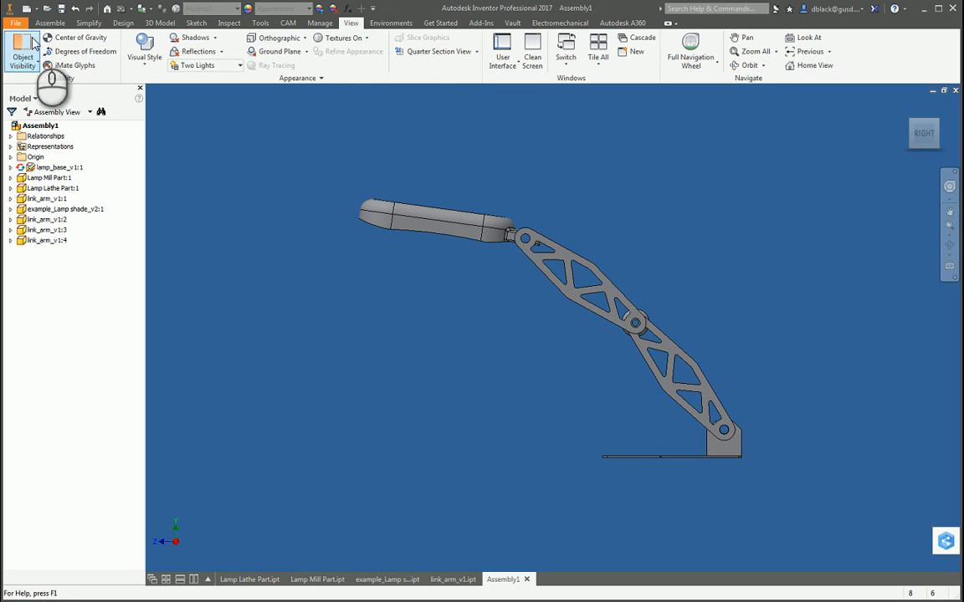
pyautogui.click(74, 38)
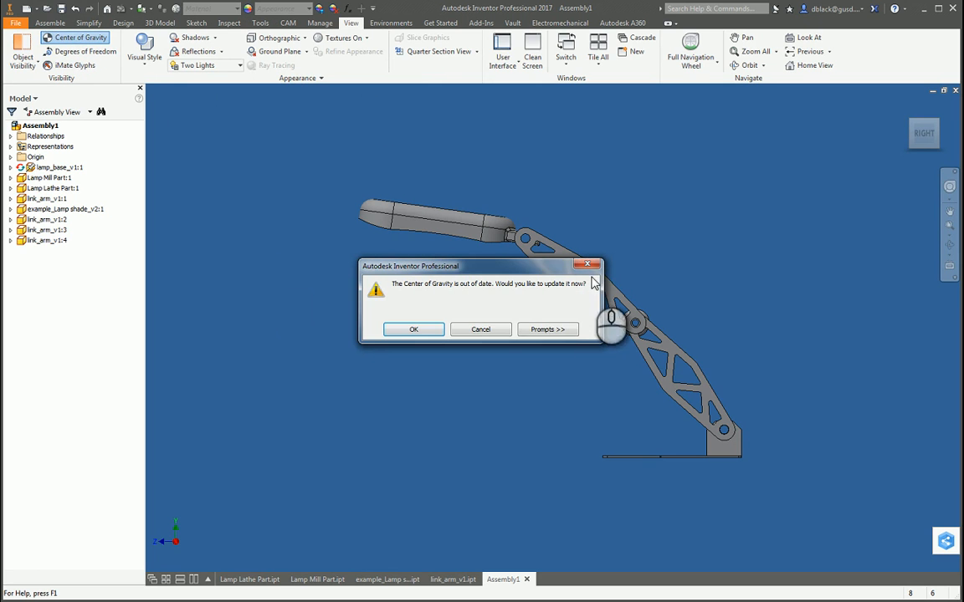
pyautogui.moveTo(542, 266)
pyautogui.mouseDown()
pyautogui.moveTo(517, 270)
pyautogui.moveTo(507, 290)
pyautogui.mouseUp()
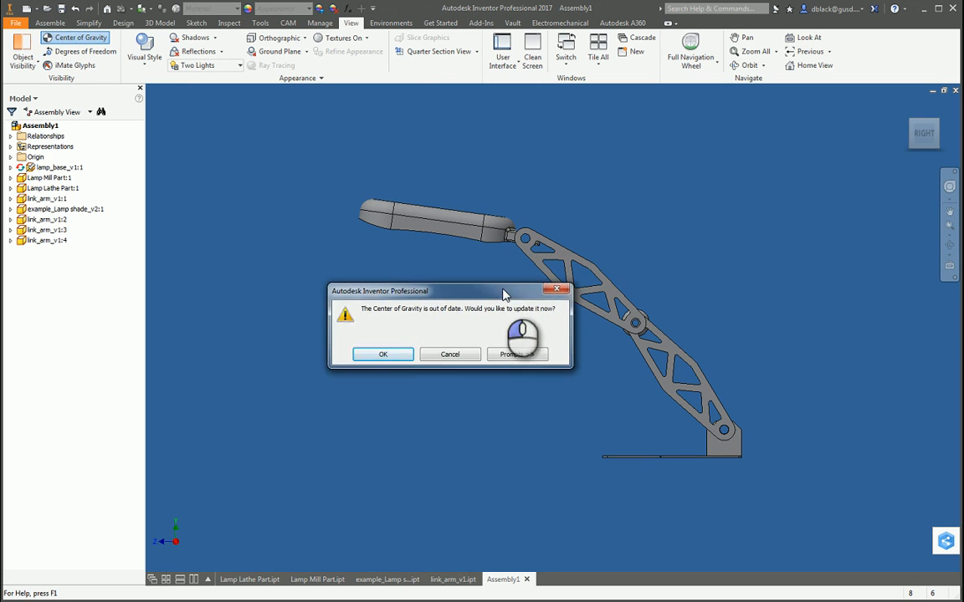
pyautogui.click(382, 352)
pyautogui.scroll(2, 506, 271)
pyautogui.scroll(-3, 536, 308)
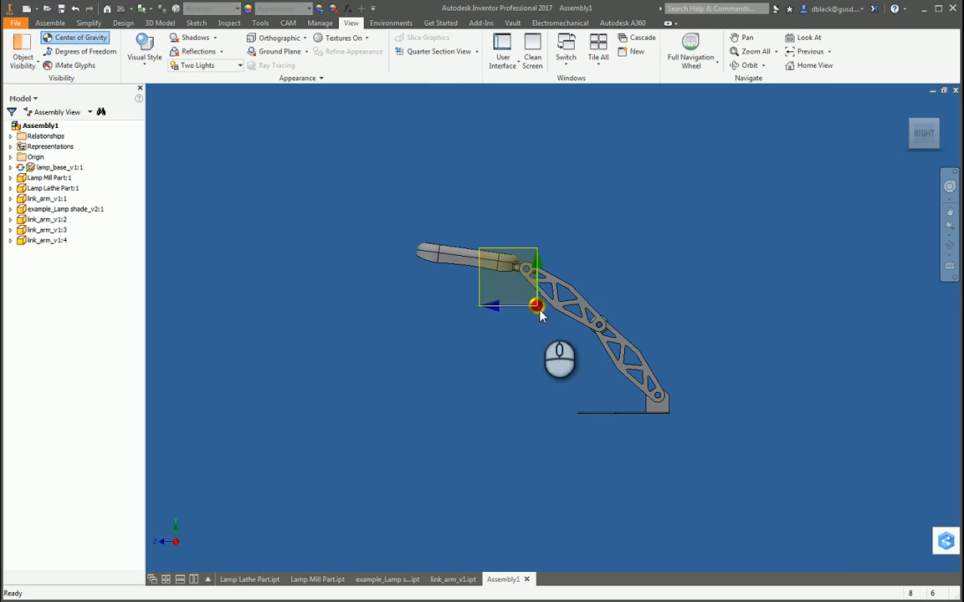
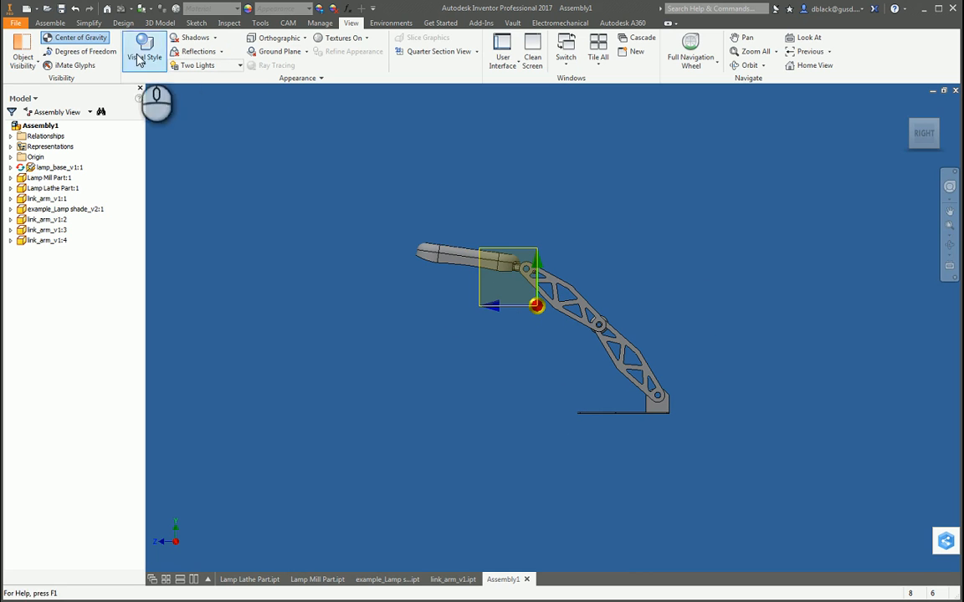
# Step: Hide the Center of Gravity display and inspect the lamp base and its lower link arms up close
pyautogui.click(90, 41)
pyautogui.click(949, 245)
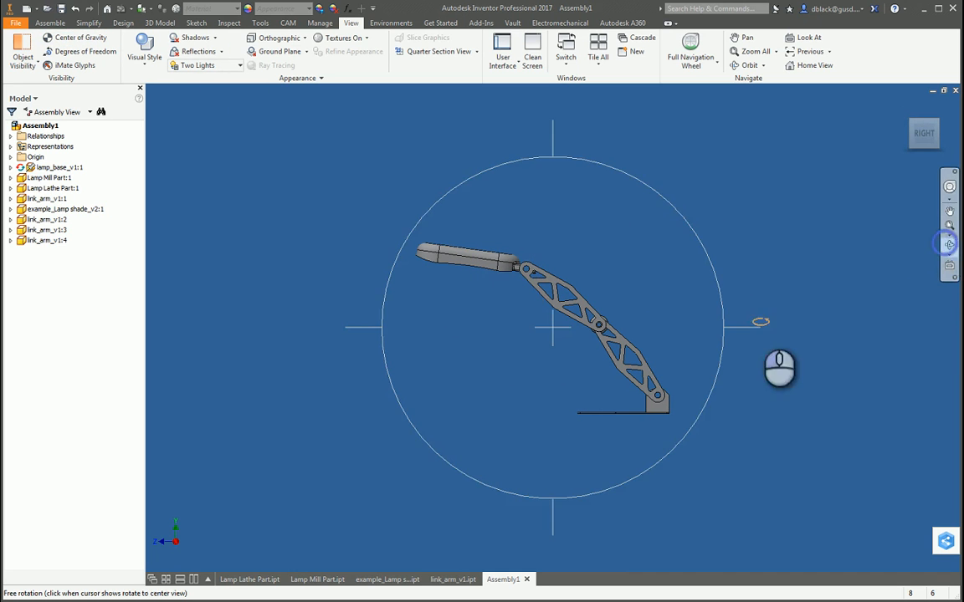
pyautogui.moveTo(757, 322); pyautogui.dragTo(628, 426)
pyautogui.scroll(-5, 666, 395)
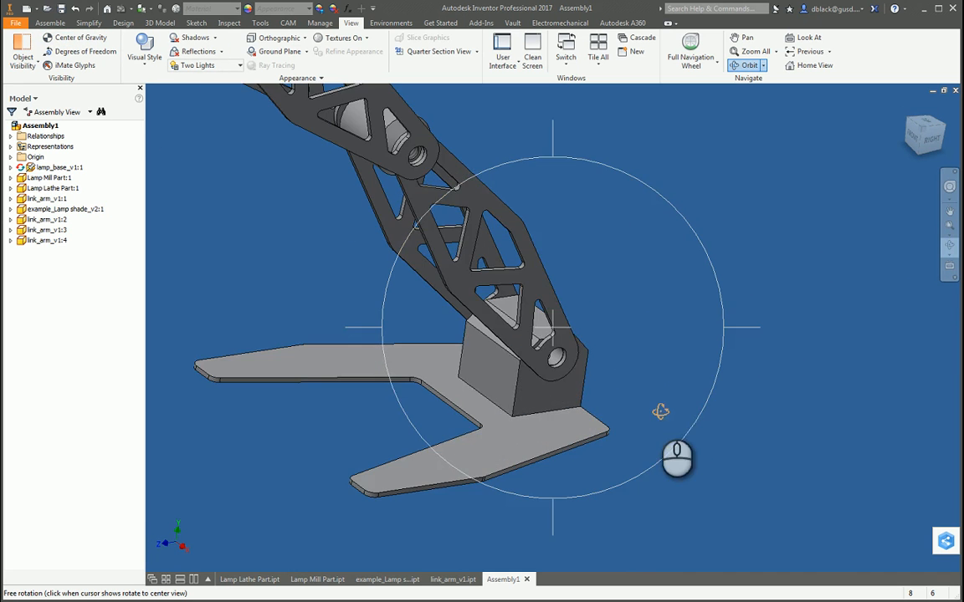
pyautogui.press('Escape')
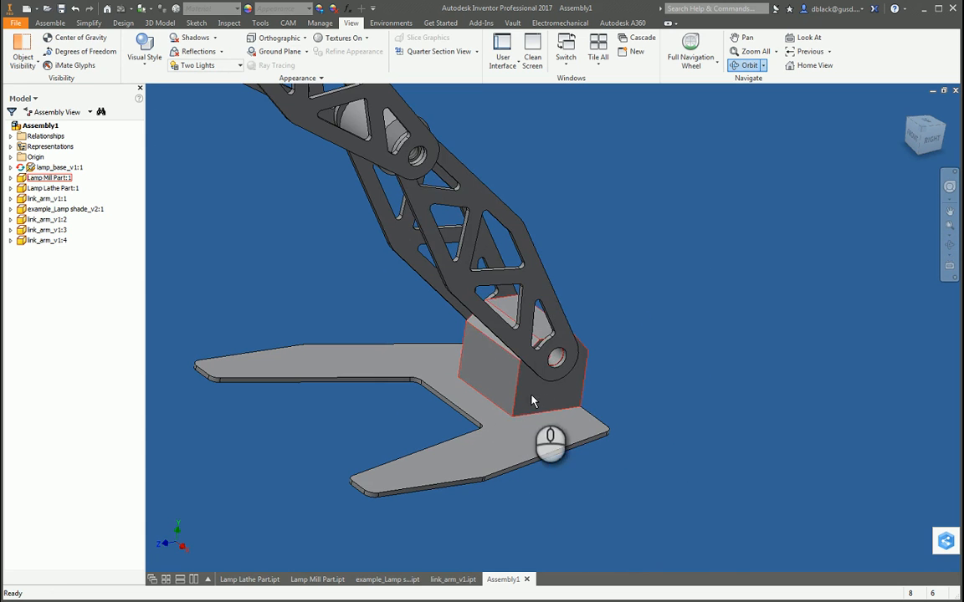
pyautogui.scroll(3, 613, 412)
pyautogui.scroll(-4, 618, 407)
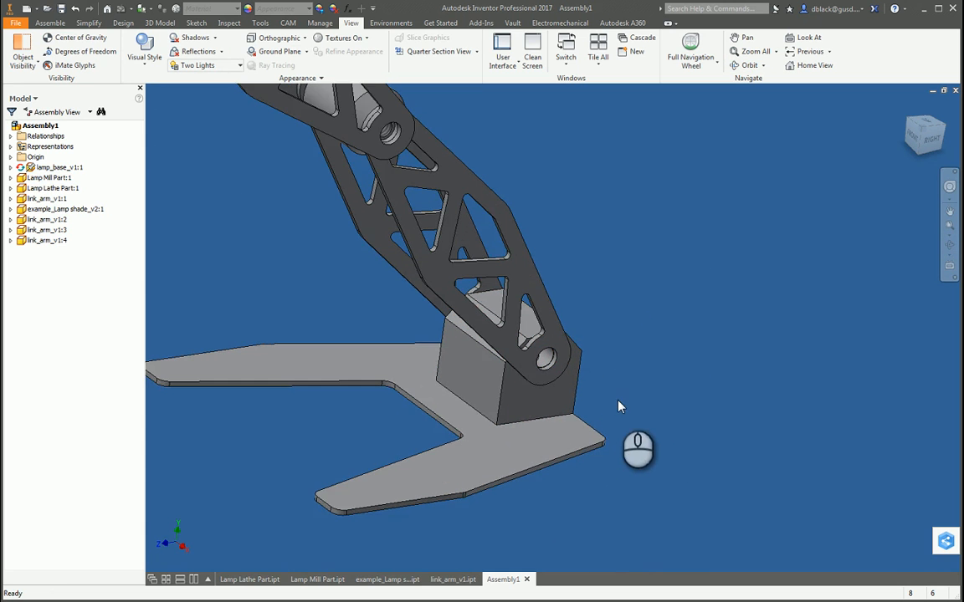
pyautogui.scroll(2, 606, 450)
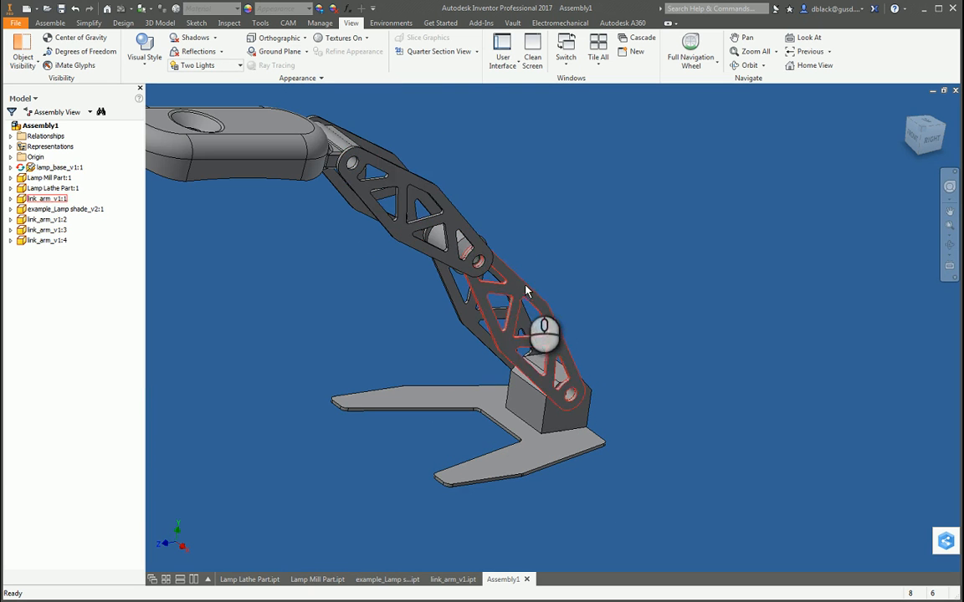
# Step: Examine the lamp shade, its hinge joint and its underside from several angles
pyautogui.scroll(2, 577, 285)
pyautogui.scroll(-5, 377, 201)
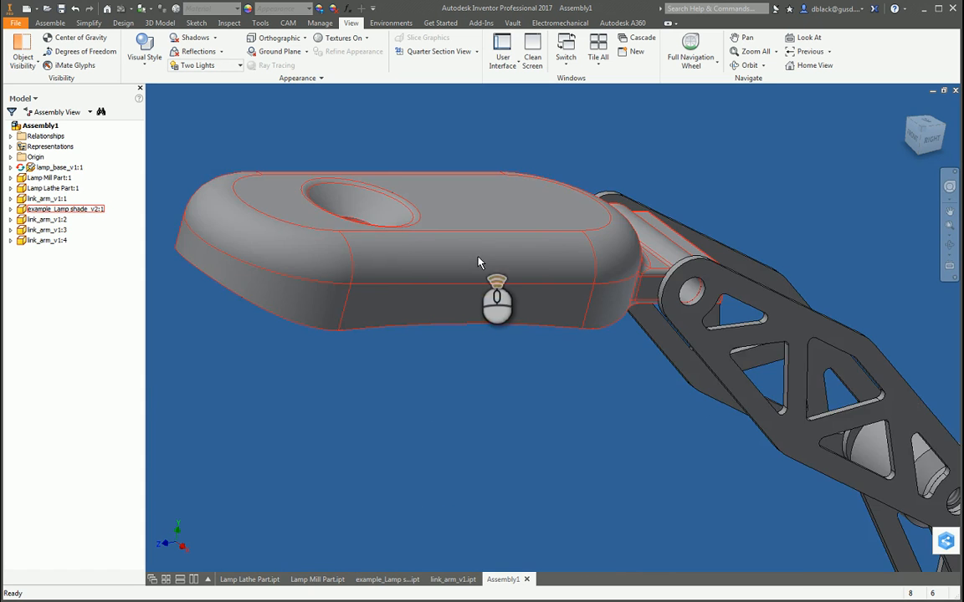
pyautogui.scroll(3, 478, 256)
pyautogui.press('F4')
pyautogui.moveTo(528, 356); pyautogui.dragTo(473, 251)
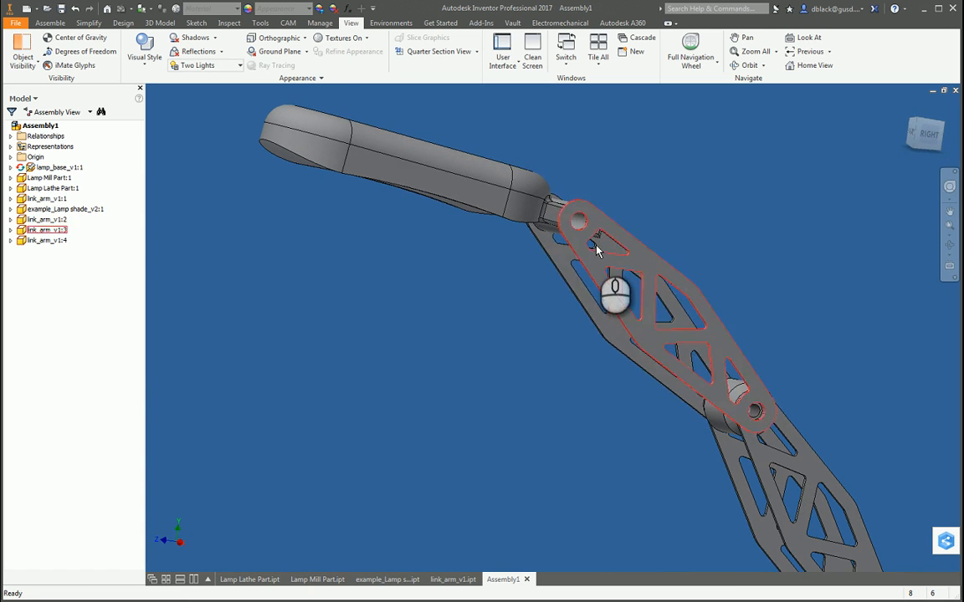
pyautogui.press('F4')
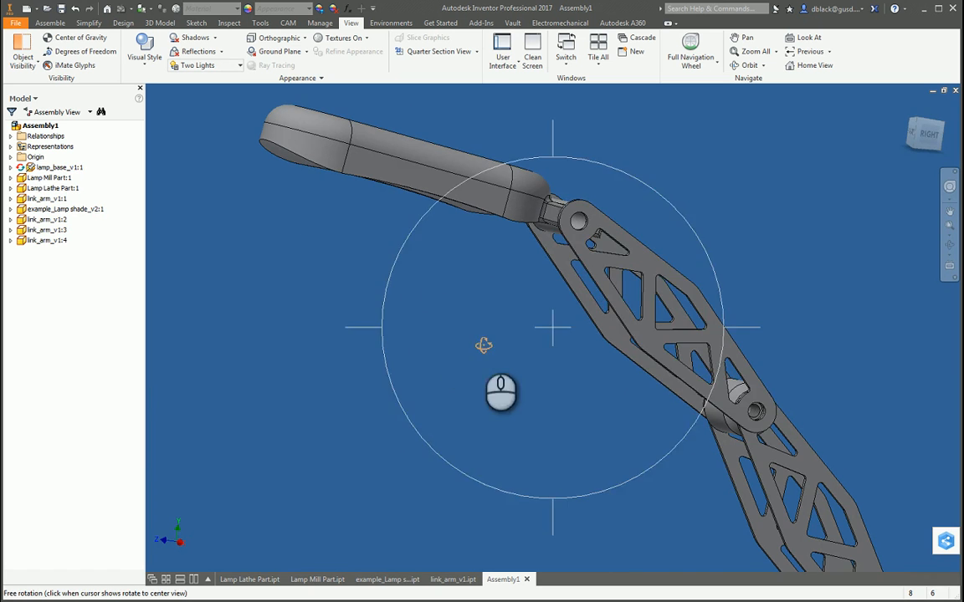
pyautogui.moveTo(482, 344); pyautogui.dragTo(547, 327)
pyautogui.scroll(5, 542, 322)
pyautogui.scroll(-3, 542, 245)
pyautogui.press('F4')
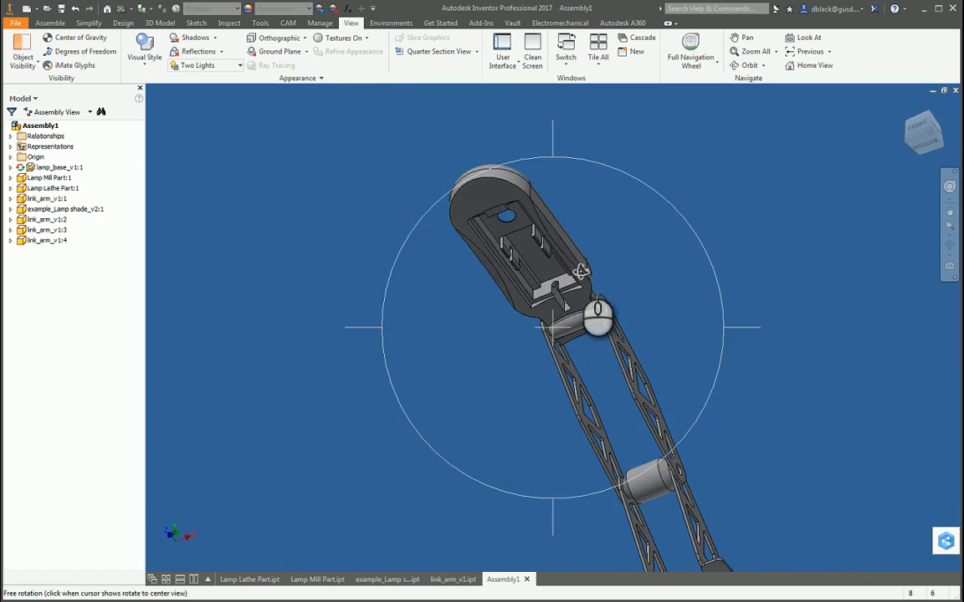
pyautogui.moveTo(568, 275); pyautogui.dragTo(517, 357)
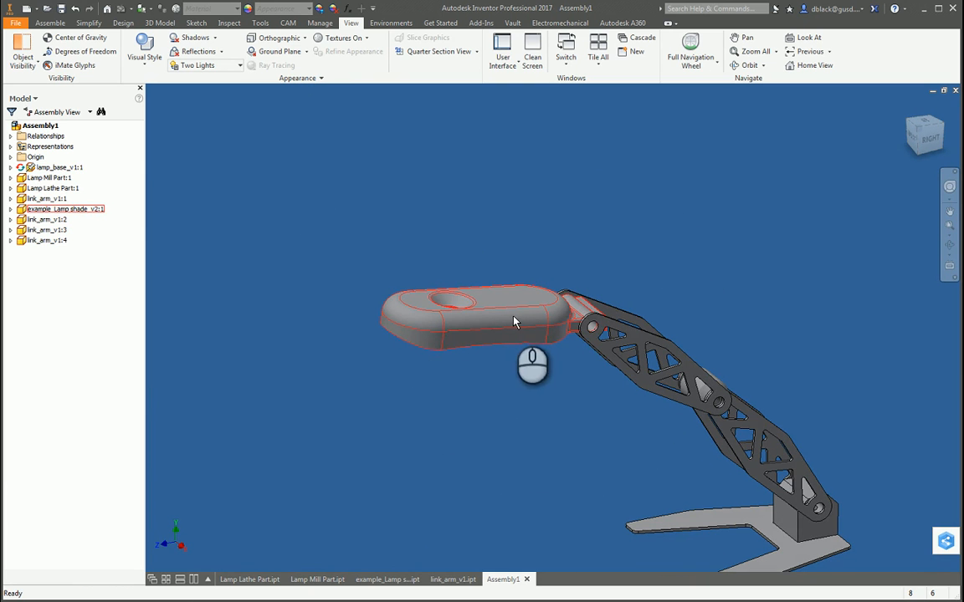
# Step: Examine the overall pose of the lamp assembly from above and from the side
pyautogui.scroll(3, 513, 317)
pyautogui.press('F4')
pyautogui.press('F4')
pyautogui.moveTo(639, 369); pyautogui.dragTo(598, 384)
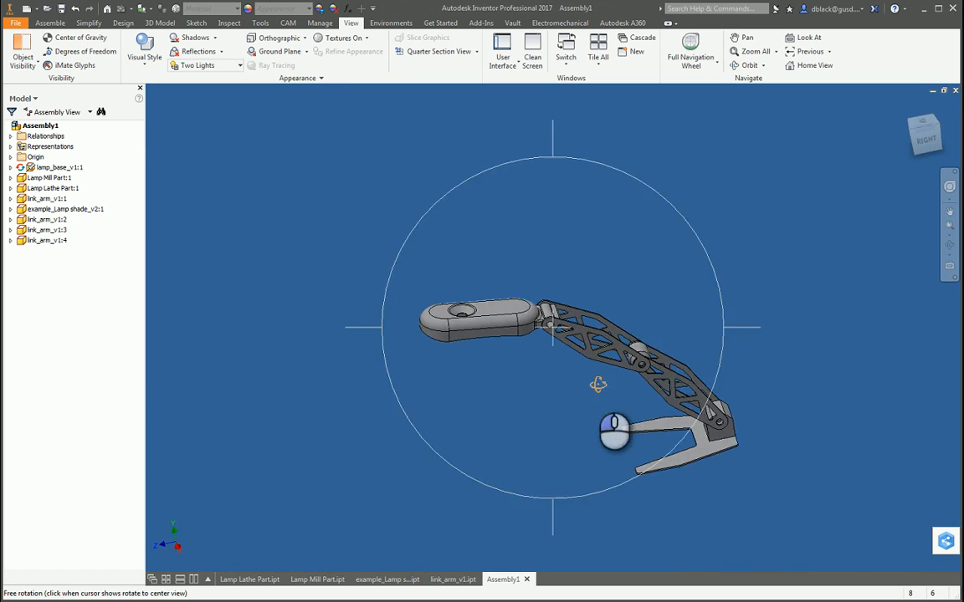
pyautogui.scroll(-3, 598, 384)
pyautogui.scroll(4, 627, 378)
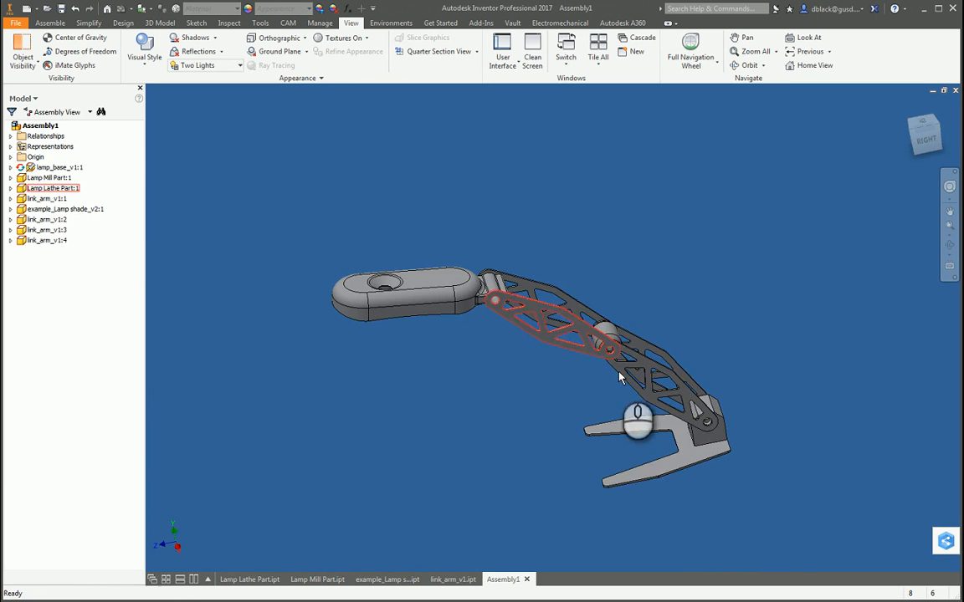
pyautogui.press('F4')
pyautogui.moveTo(585, 423); pyautogui.dragTo(604, 396)
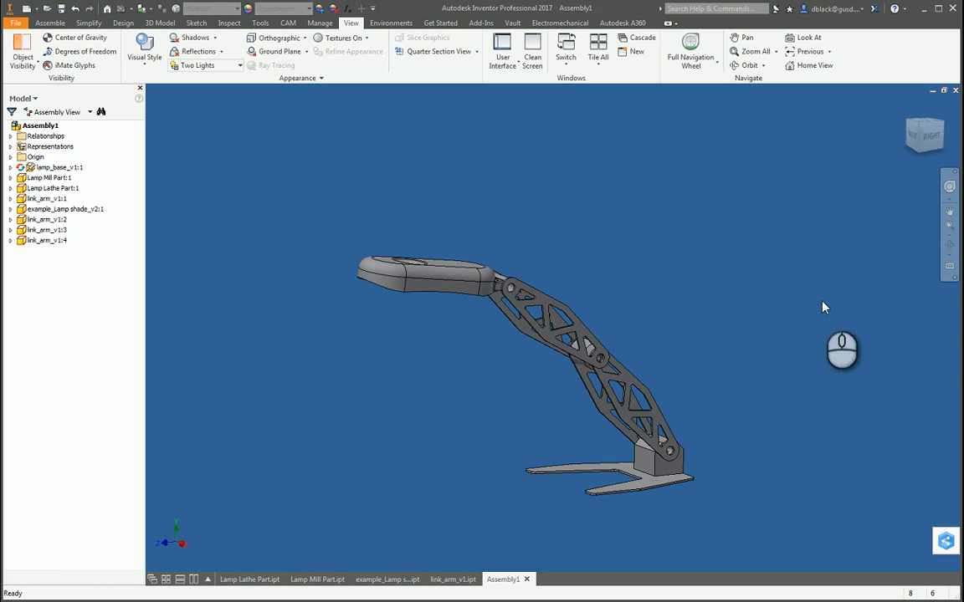
# Step: In the right side view, lean the lower link arms backward, tilt the upper arms forward and level the lamp shade above the base
pyautogui.click(927, 138)
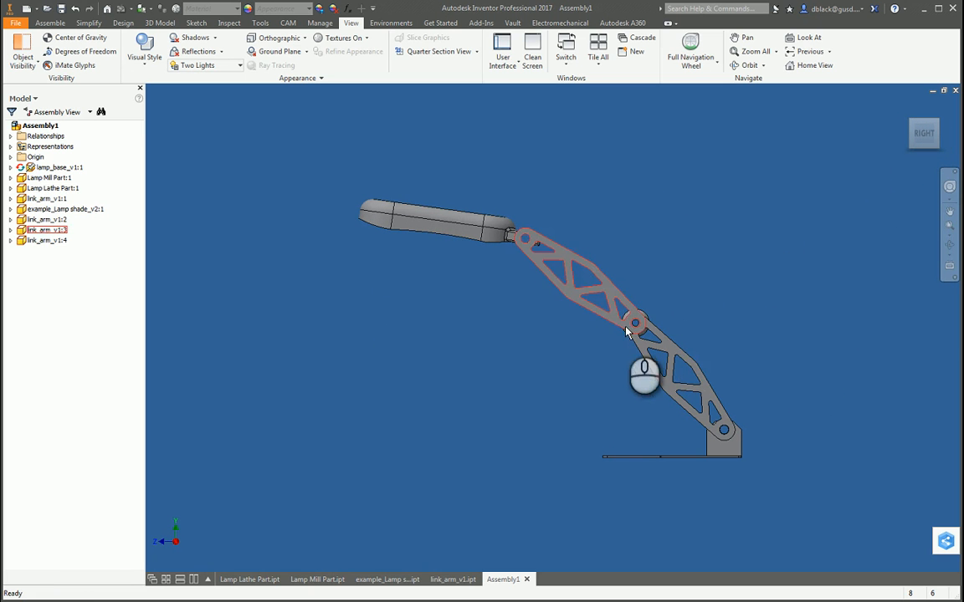
pyautogui.moveTo(626, 331); pyautogui.dragTo(670, 270)
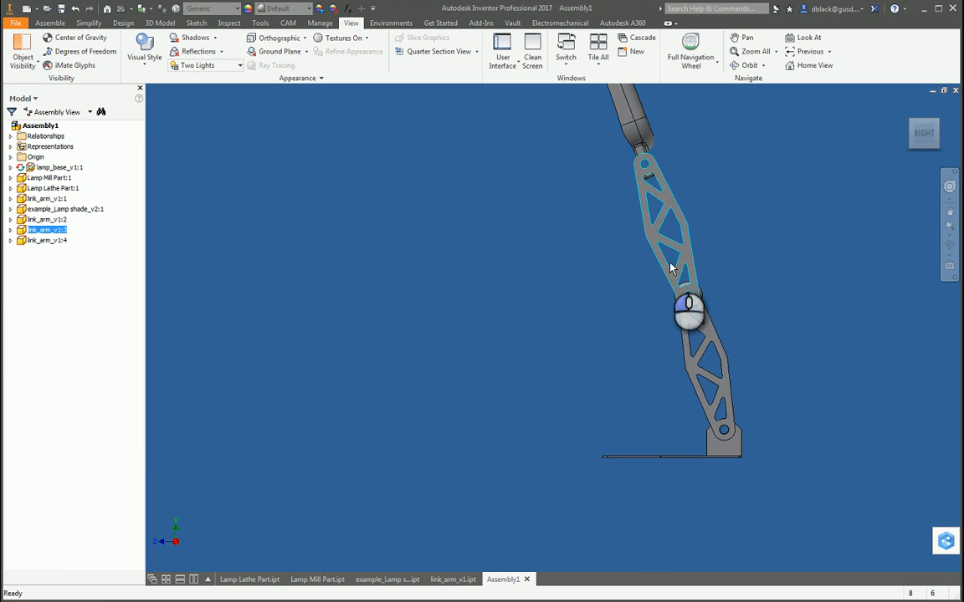
pyautogui.moveTo(701, 333); pyautogui.dragTo(730, 313)
pyautogui.moveTo(676, 215)
pyautogui.mouseDown()
pyautogui.moveTo(676, 248)
pyautogui.moveTo(675, 223)
pyautogui.mouseUp()
pyautogui.moveTo(623, 266); pyautogui.dragTo(588, 180)
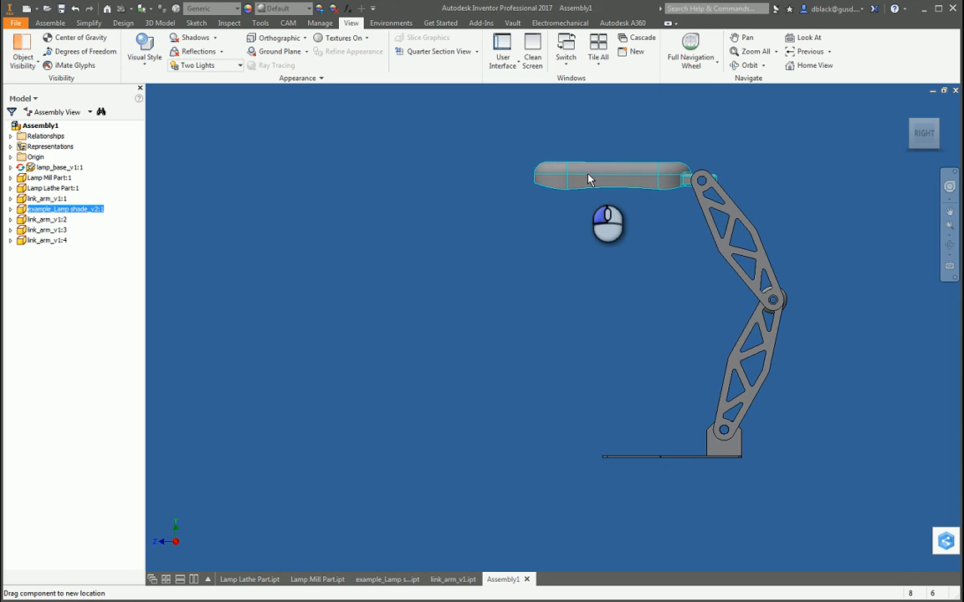
# Step: Show the Center of Gravity for the new lamp pose and examine where it sits relative to the base
pyautogui.click(789, 182)
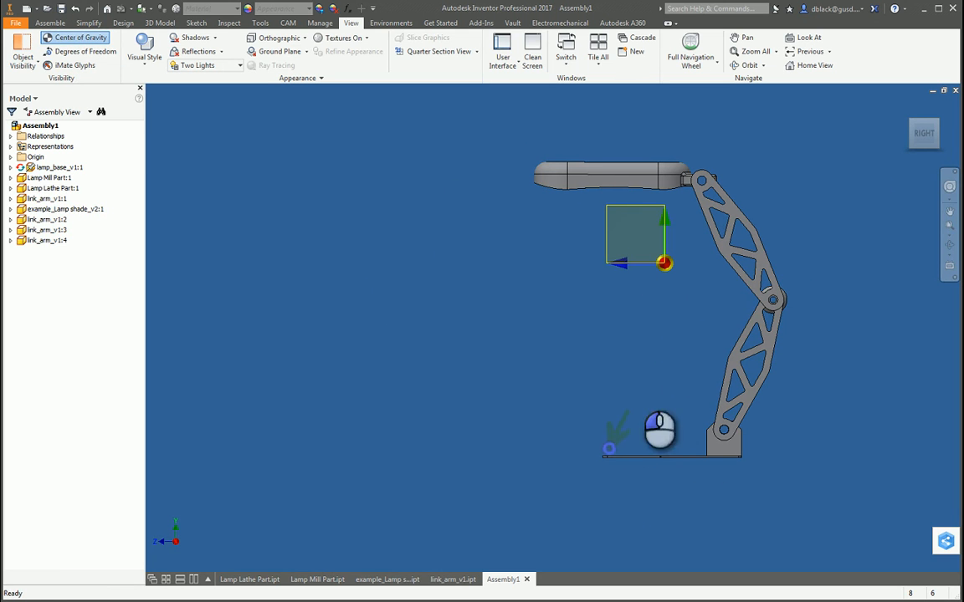
pyautogui.click(733, 455)
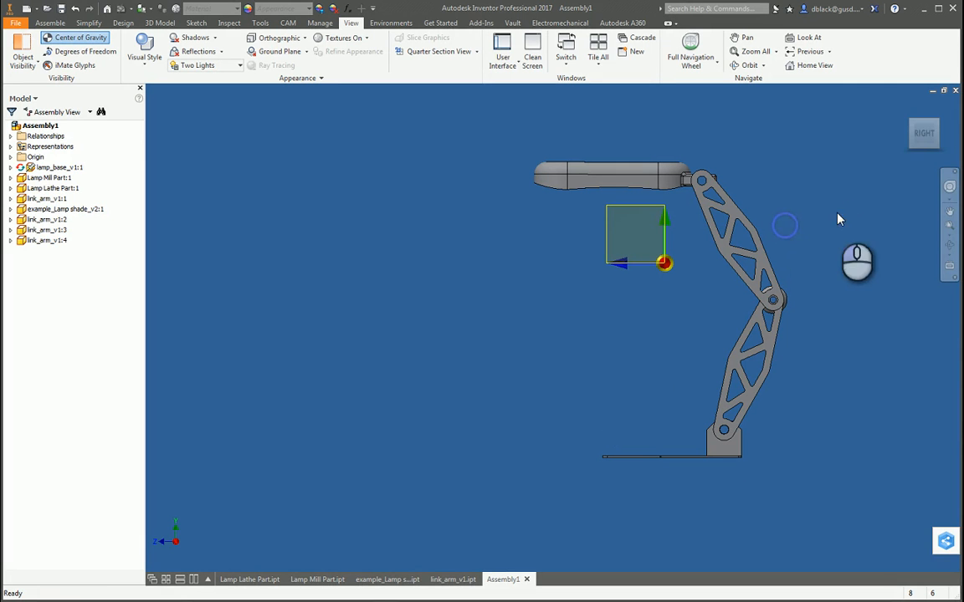
pyautogui.click(950, 244)
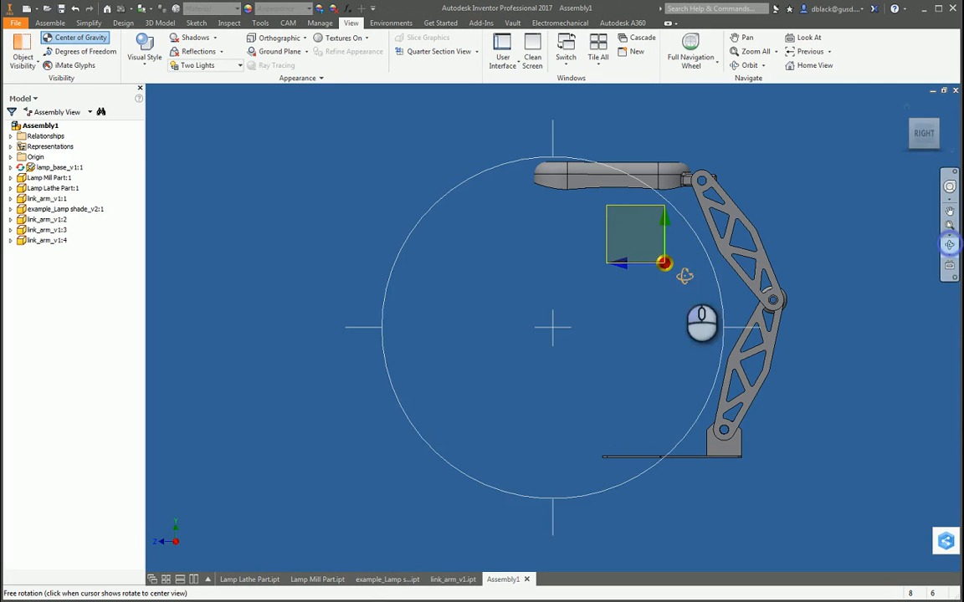
pyautogui.moveTo(553, 269); pyautogui.dragTo(796, 396)
pyautogui.moveTo(569, 338); pyautogui.dragTo(648, 331)
pyautogui.press('Escape')
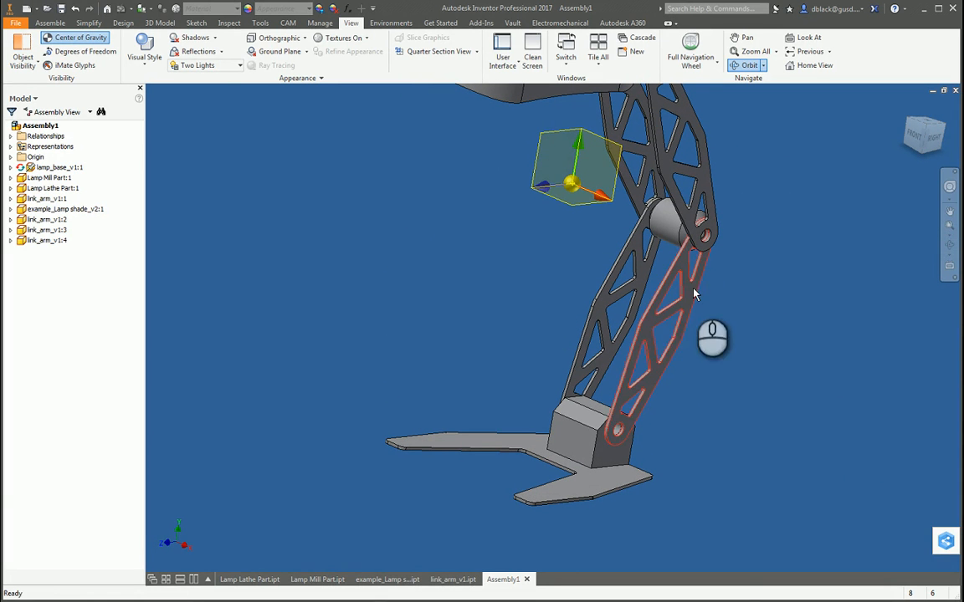
# Step: Hide the Center of Gravity display and examine the pair of lower link arms and the base
pyautogui.click(77, 38)
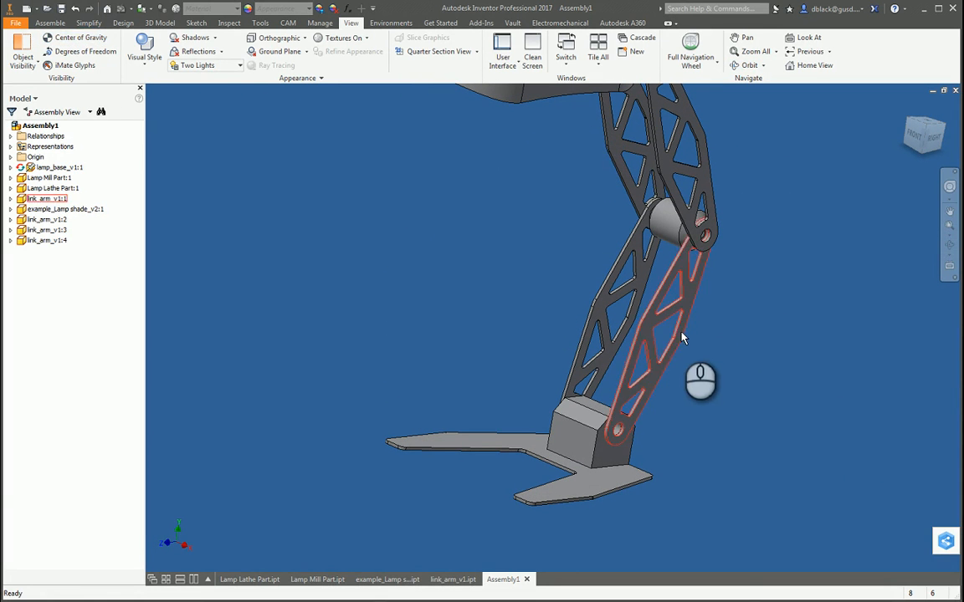
pyautogui.scroll(5, 651, 351)
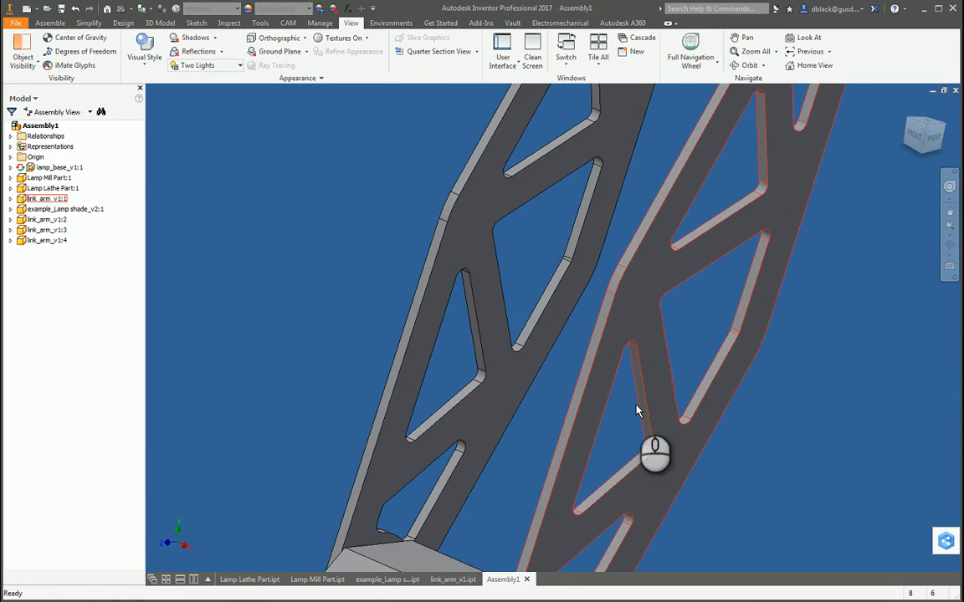
pyautogui.scroll(-4, 678, 383)
pyautogui.click(723, 328)
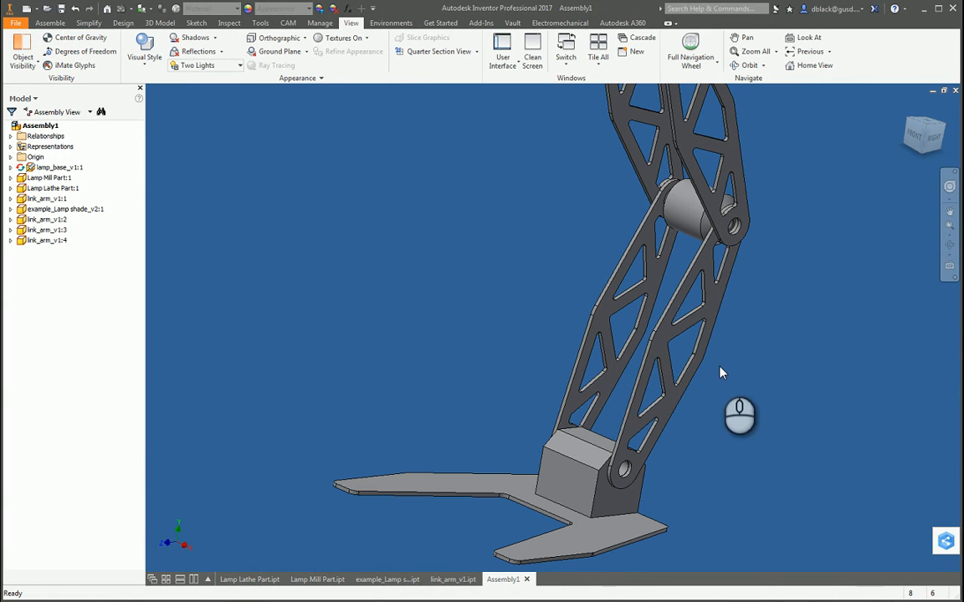
pyautogui.click(950, 245)
pyautogui.moveTo(652, 340); pyautogui.dragTo(640, 219)
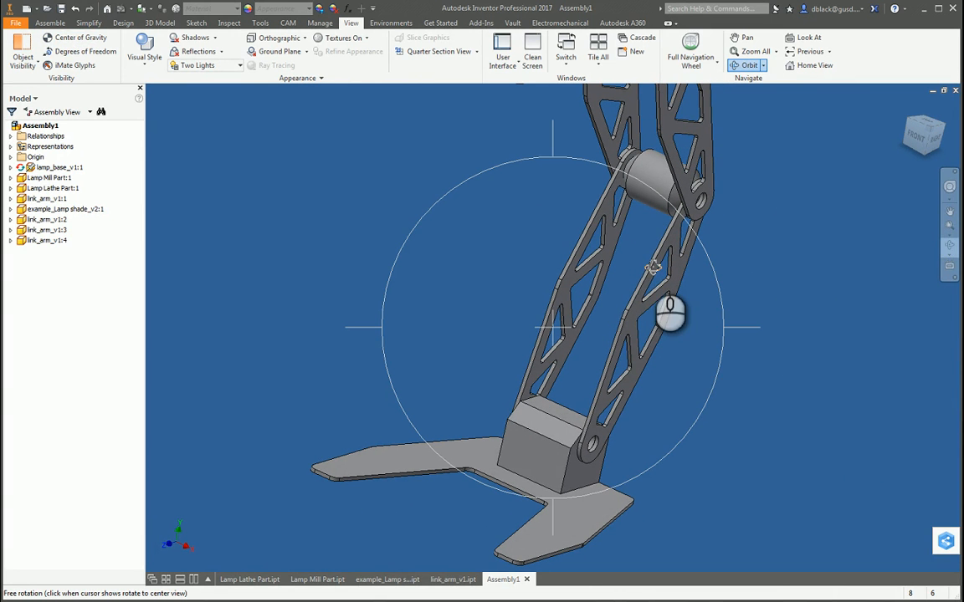
pyautogui.press('Escape')
# Step: Measure the width of a diagonal strut between two triangular cutouts on a lower link arm
pyautogui.scroll(-3, 580, 250)
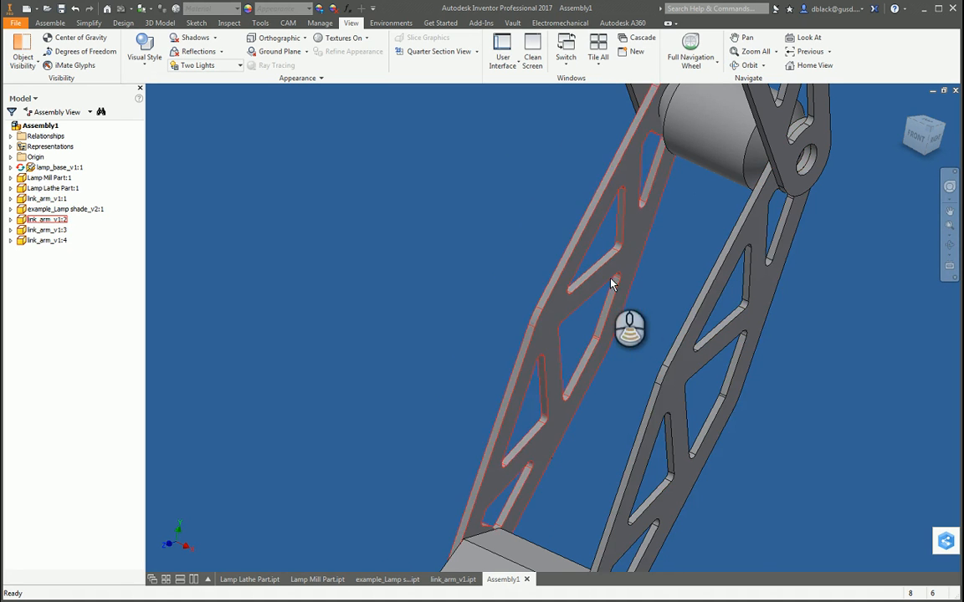
pyautogui.scroll(-2, 614, 343)
pyautogui.press('m')
pyautogui.scroll(-3, 580, 266)
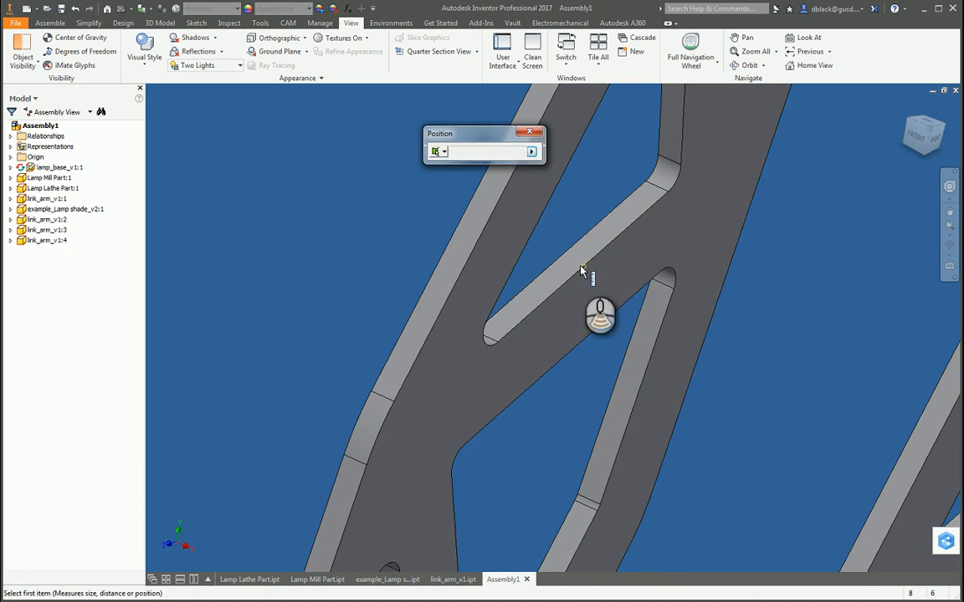
pyautogui.click(590, 256)
pyautogui.click(610, 318)
pyautogui.scroll(5, 610, 320)
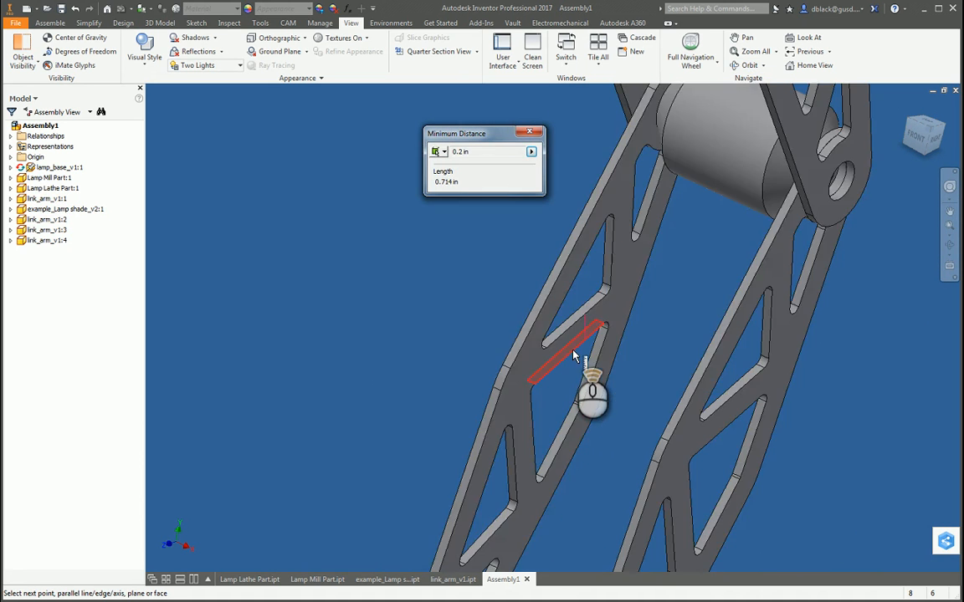
pyautogui.press('Escape')
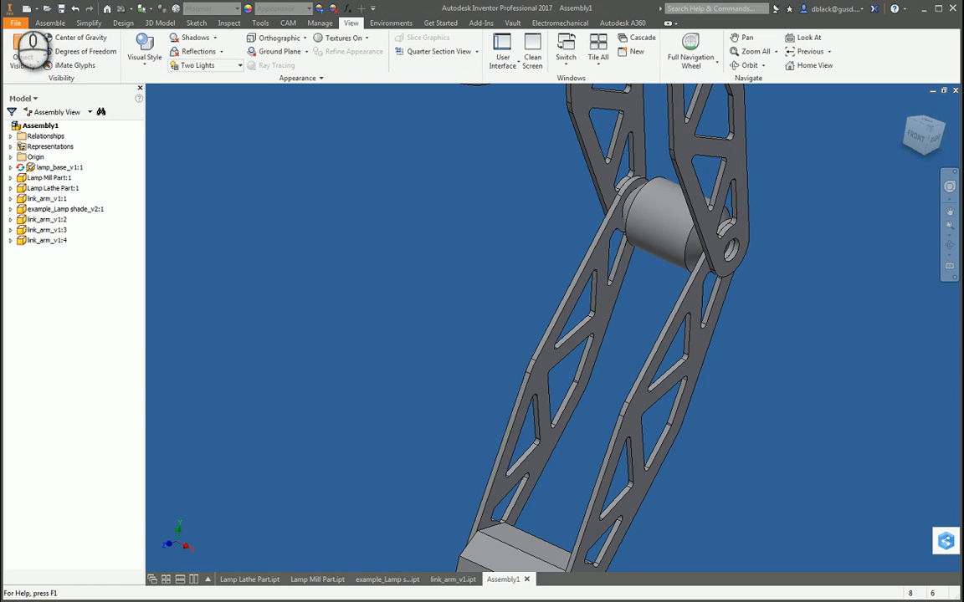
# Step: Create a new part and start a 2D sketch on its XY plane
pyautogui.click(36, 10)
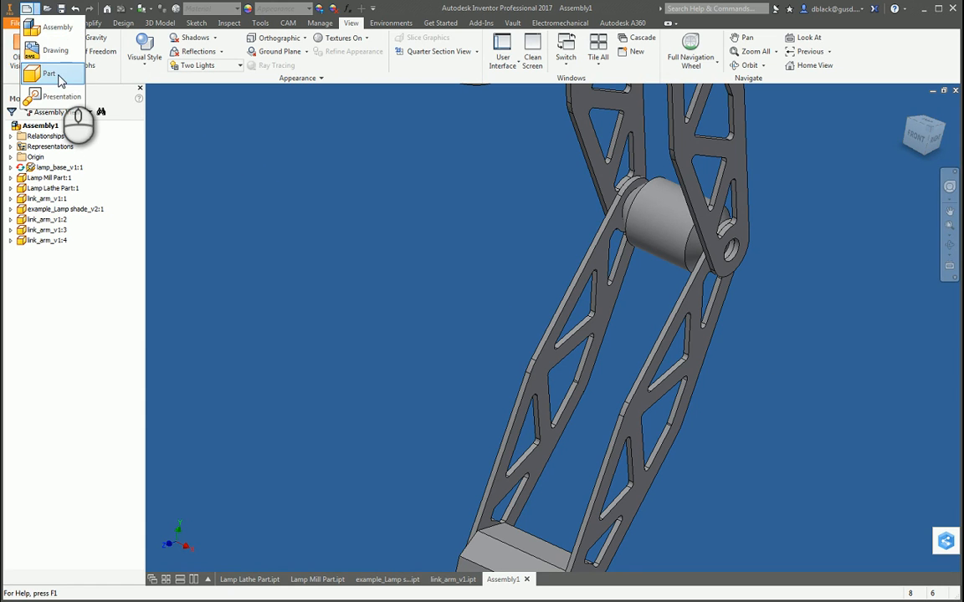
pyautogui.click(56, 78)
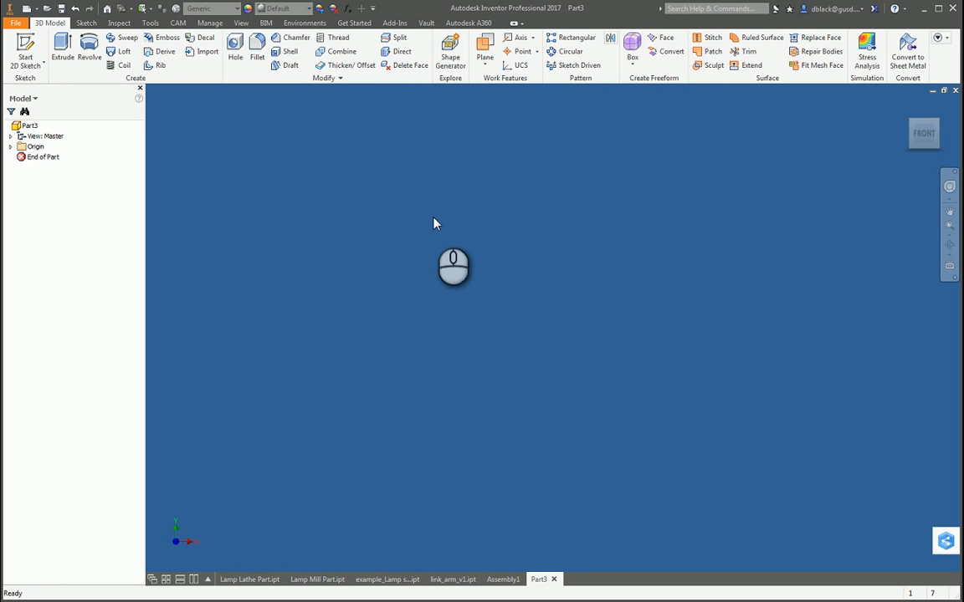
pyautogui.click(25, 52)
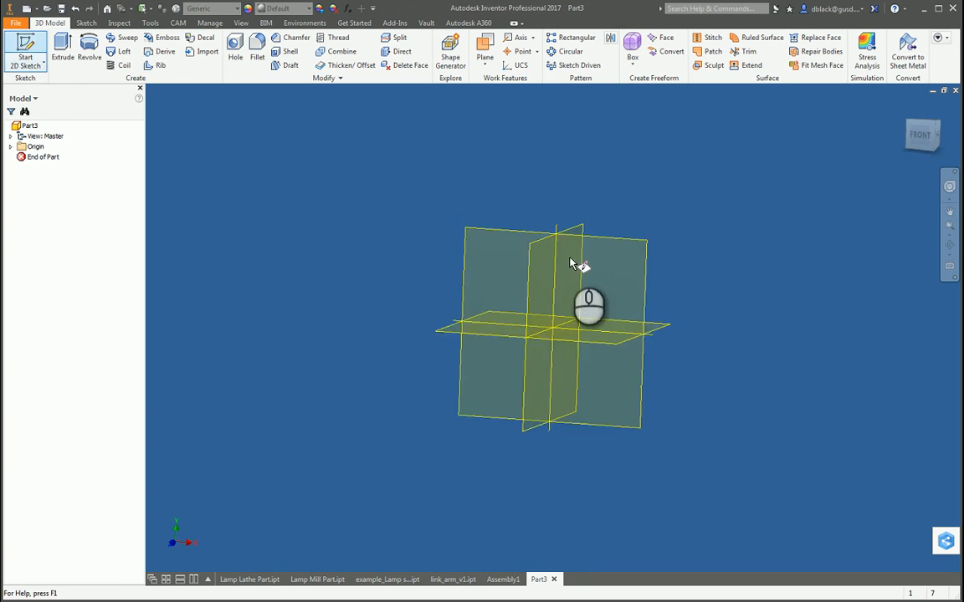
pyautogui.click(628, 235)
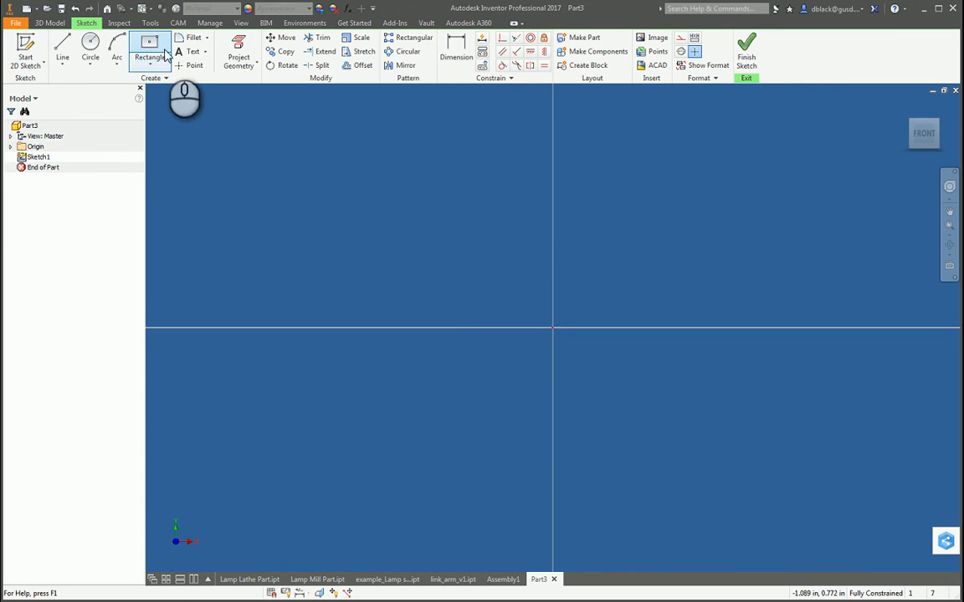
# Step: Sketch a rectangle about 0.565 in wide with its lower corner at the origin
pyautogui.click(150, 62)
pyautogui.click(172, 86)
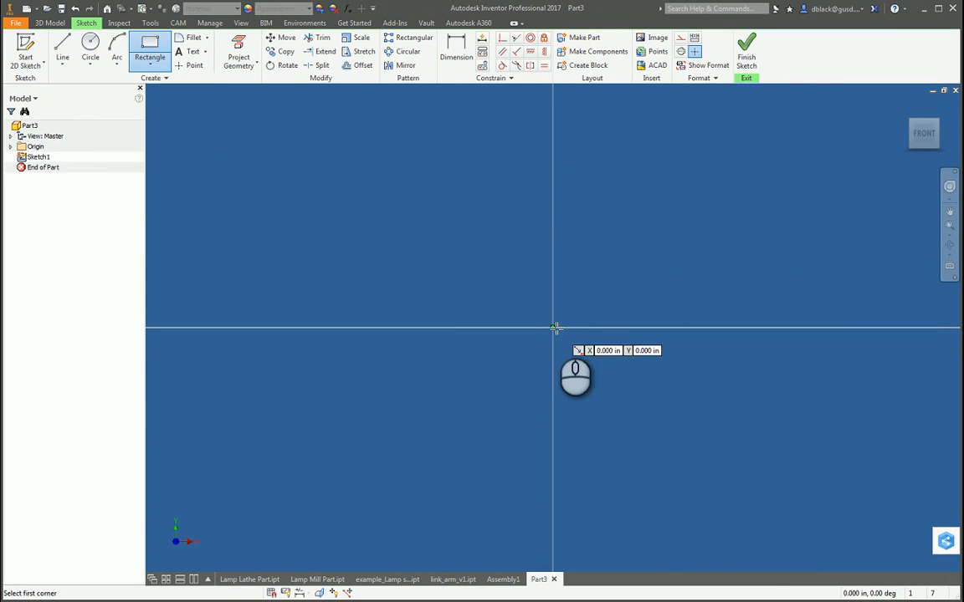
pyautogui.click(552, 327)
pyautogui.click(756, 200)
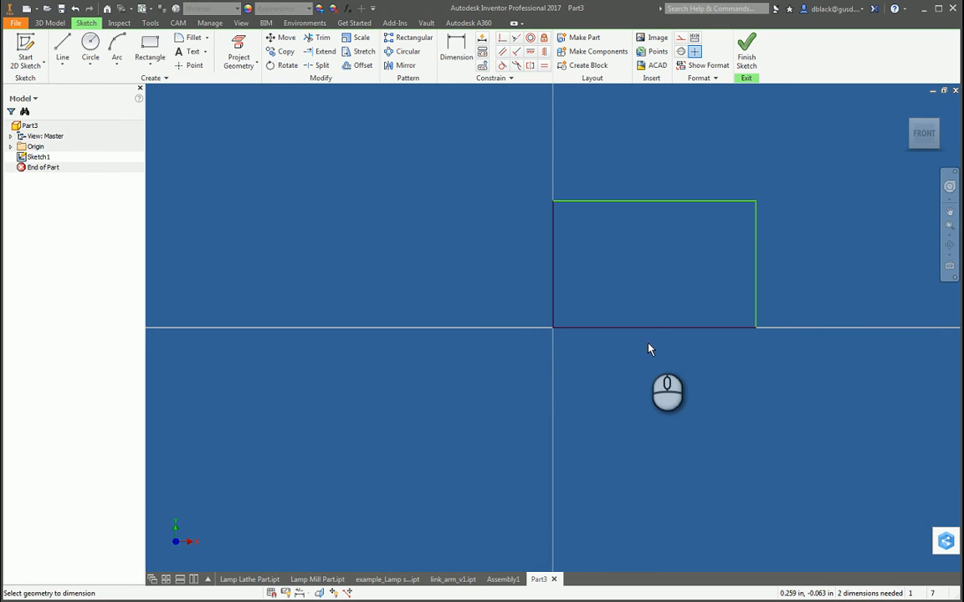
# Step: Dimension the rectangle to 1.2 in wide and 0.75 in high
pyautogui.press('d')
pyautogui.click(652, 328)
pyautogui.click(652, 387)
pyautogui.write('1')
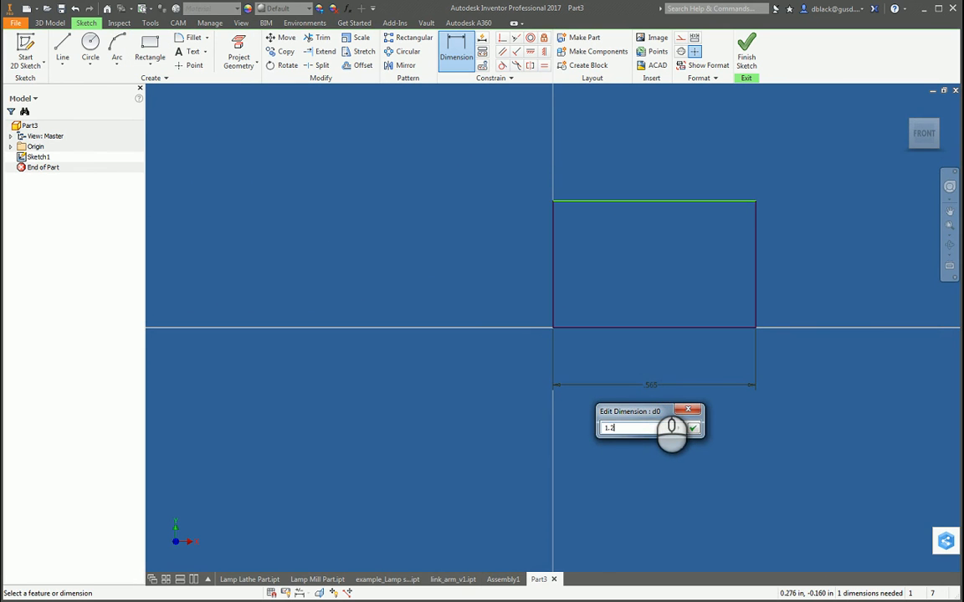
pyautogui.write('.2')
pyautogui.press('Return')
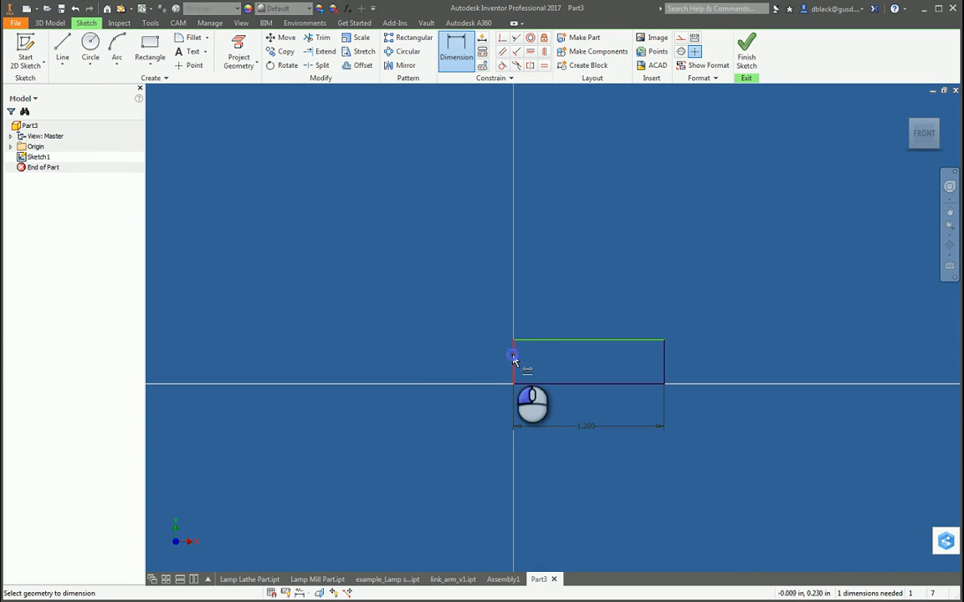
pyautogui.click(490, 362)
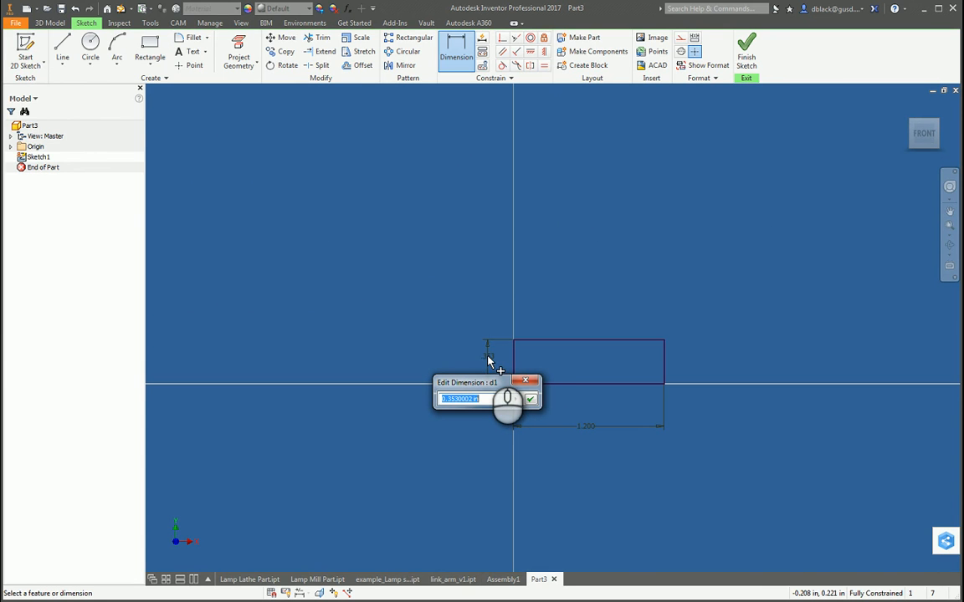
pyautogui.press('Return')
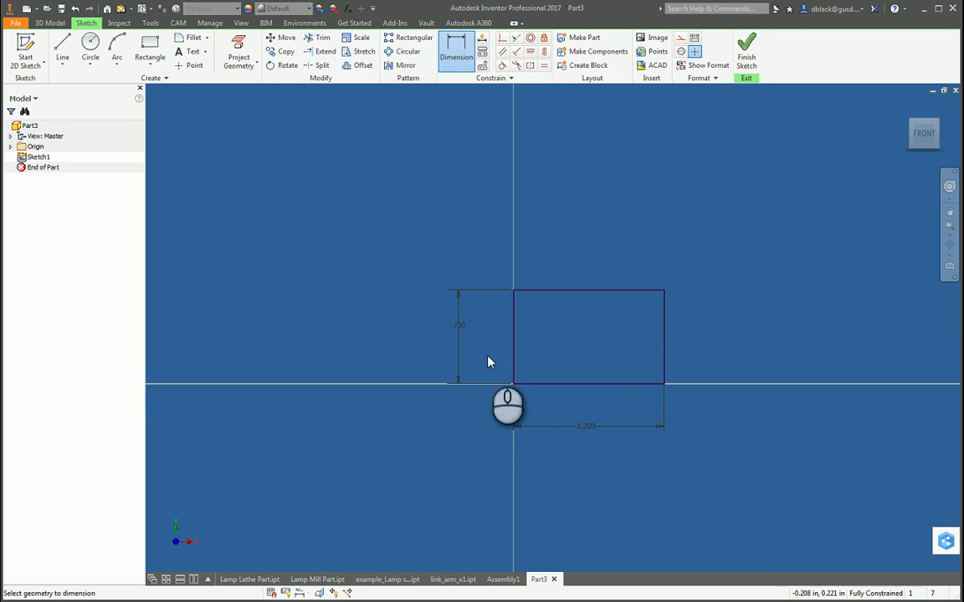
# Step: Extrude the rectangle 0.06 in to form a thin plate
pyautogui.scroll(-3, 637, 344)
pyautogui.keyDown('shift'); pyautogui.moveTo(637, 344); pyautogui.dragTo(561, 374, button='middle'); pyautogui.keyUp('shift')
pyautogui.press('e')
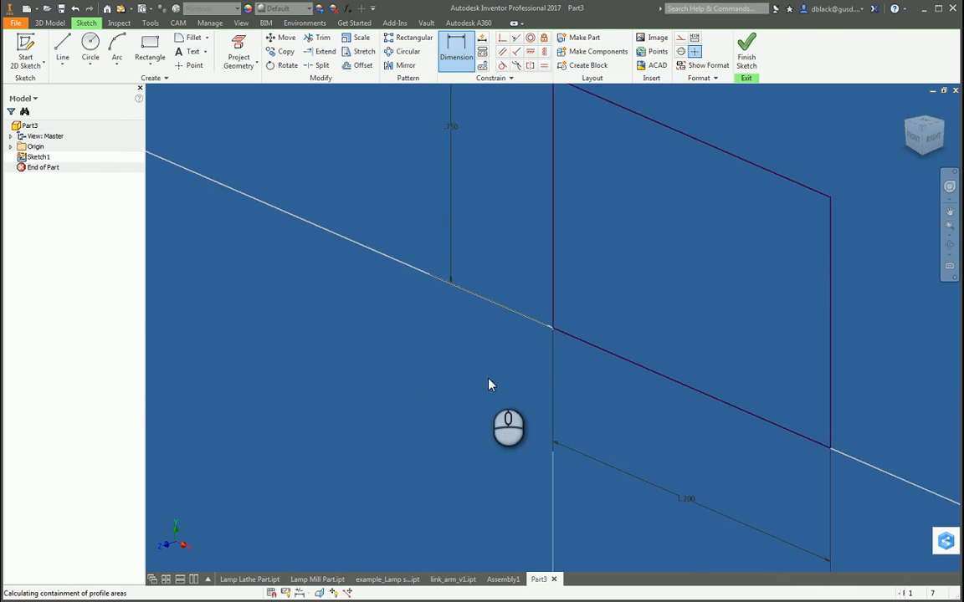
pyautogui.moveTo(297, 163); pyautogui.dragTo(253, 159)
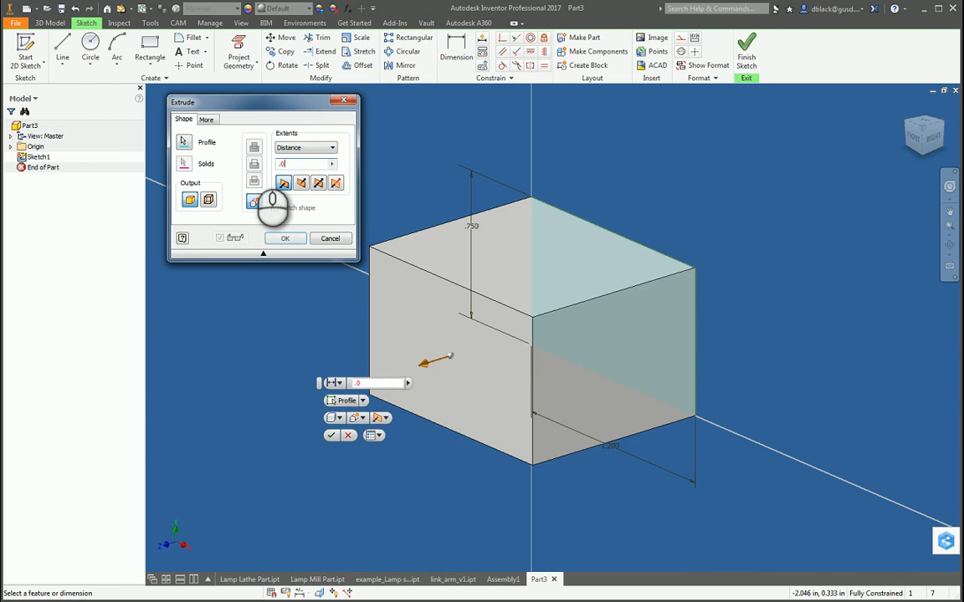
pyautogui.write('.06')
pyautogui.click(284, 238)
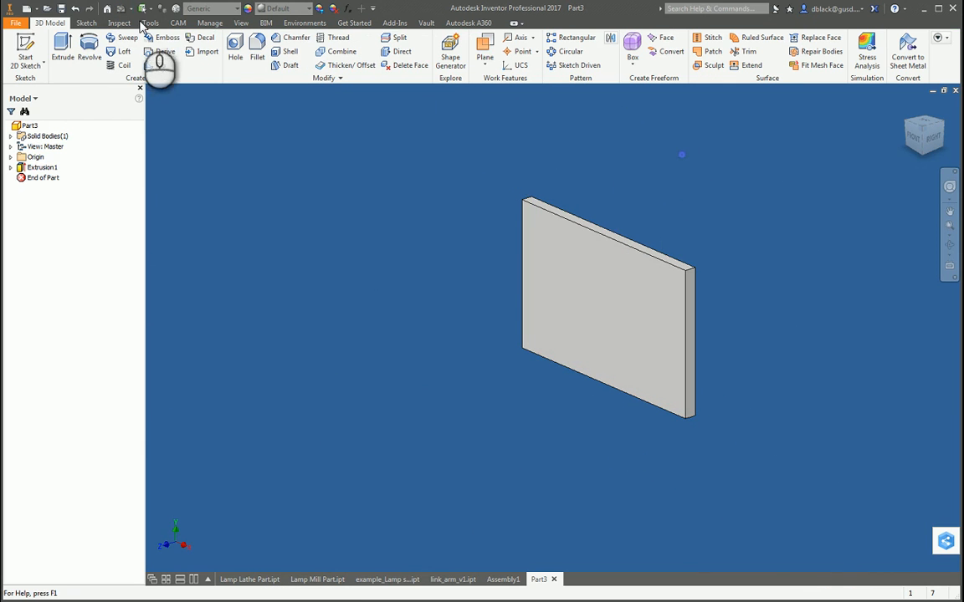
# Step: Start a sketch on the plate's front face and project the face's outline into it
pyautogui.click(25, 48)
pyautogui.click(648, 338)
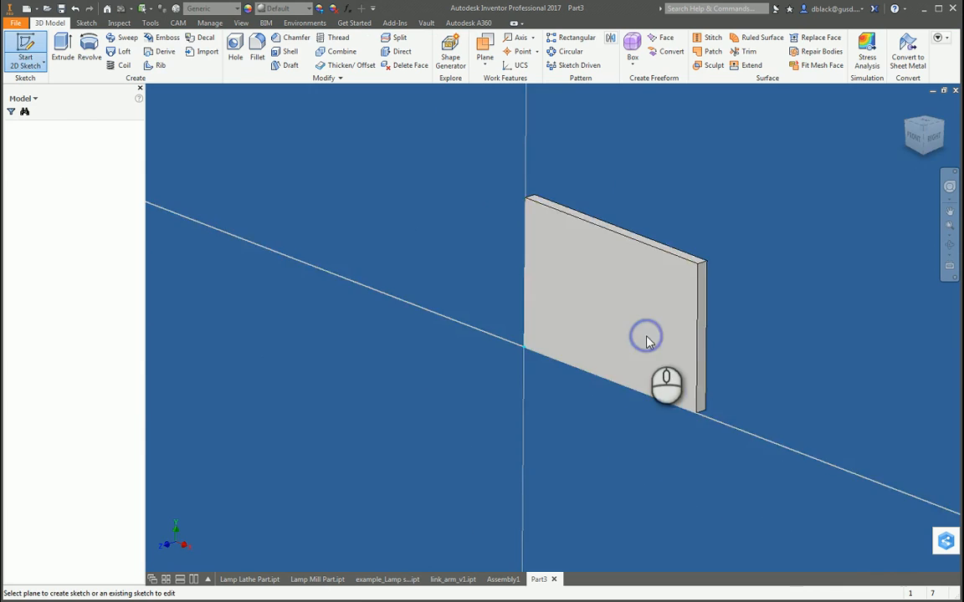
pyautogui.scroll(5, 553, 377)
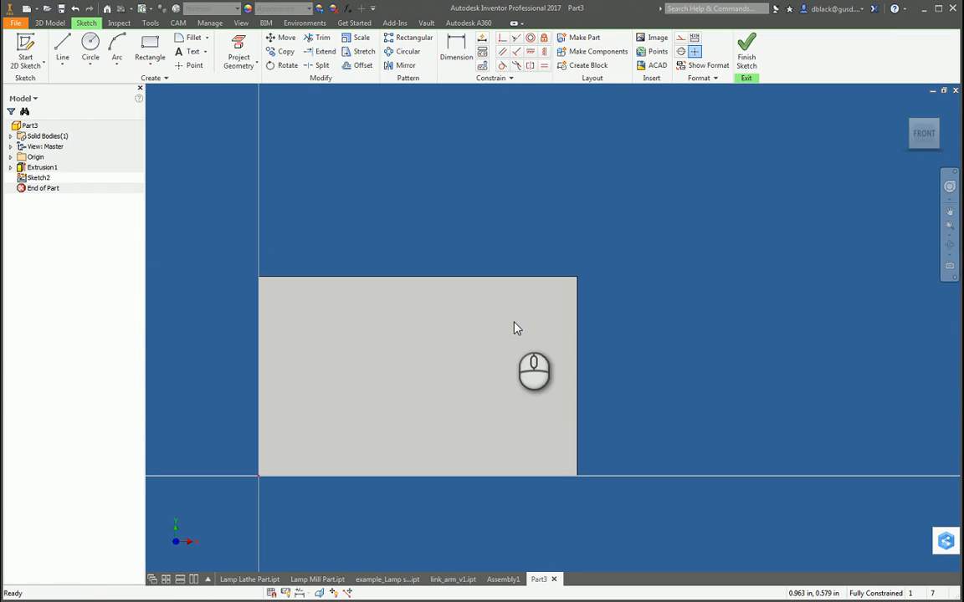
pyautogui.click(239, 52)
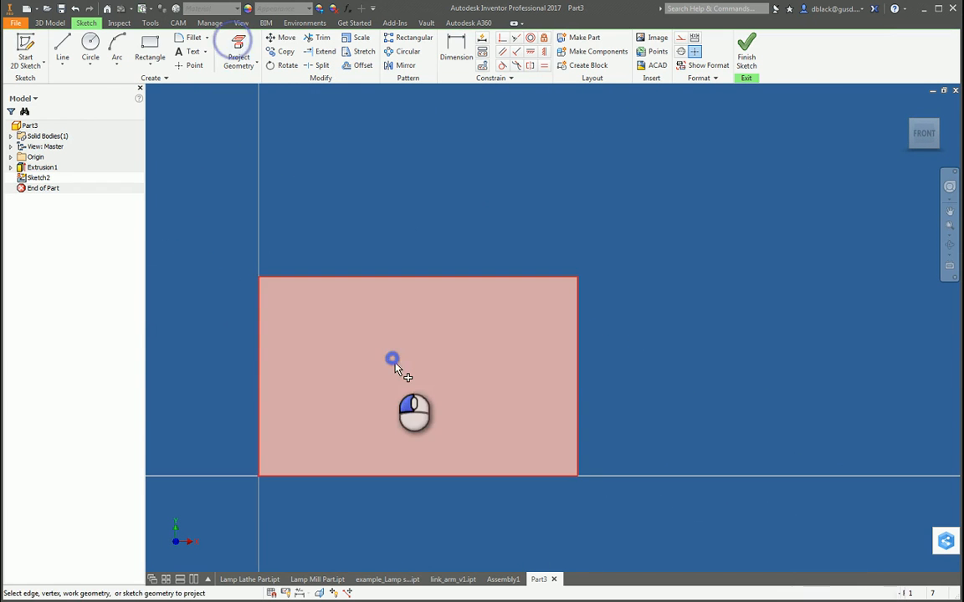
pyautogui.click(411, 310)
# Step: Sketch a narrow rectangle about 0.066 in wide outside the plate's left edge and stretch it along most of that edge
pyautogui.click(150, 48)
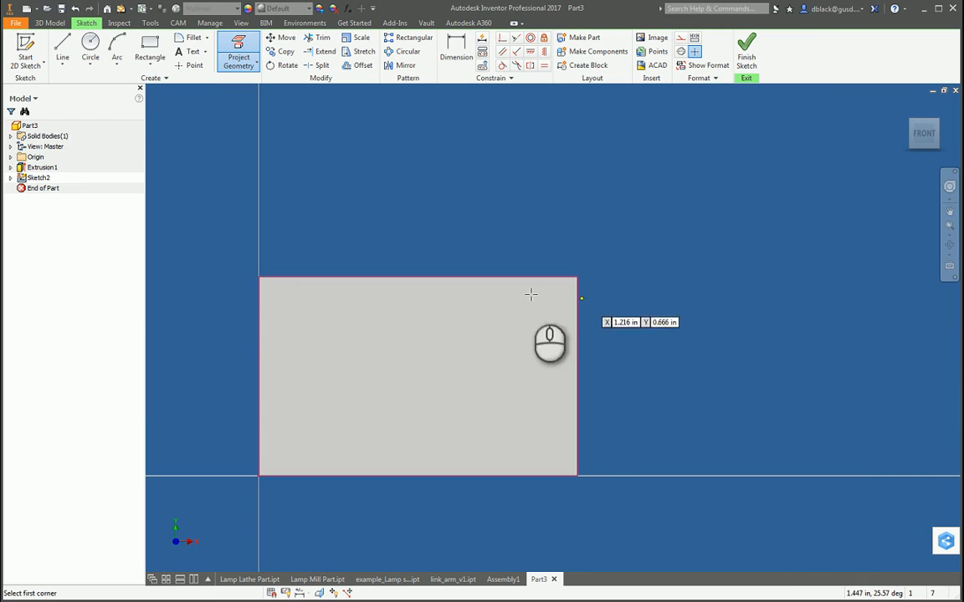
pyautogui.click(259, 289)
pyautogui.click(240, 342)
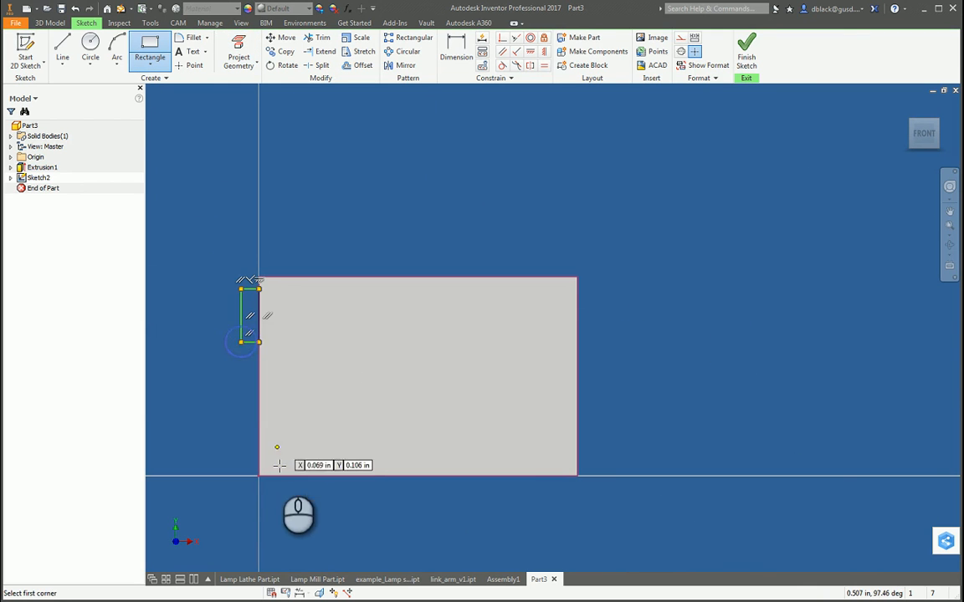
pyautogui.click(259, 462)
pyautogui.press('Escape')
pyautogui.press('Escape')
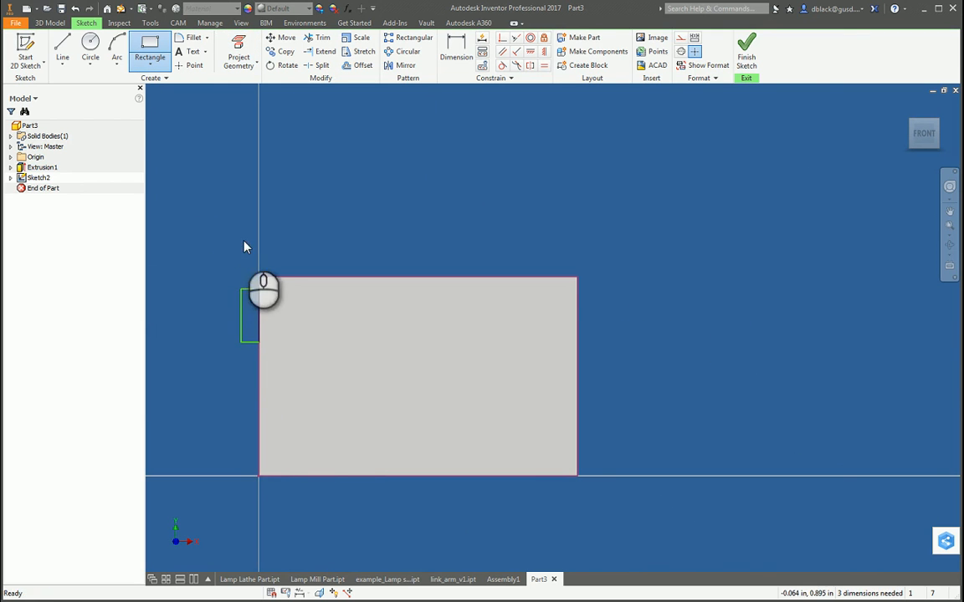
pyautogui.moveTo(250, 343); pyautogui.dragTo(248, 449)
pyautogui.moveTo(250, 289); pyautogui.dragTo(249, 297)
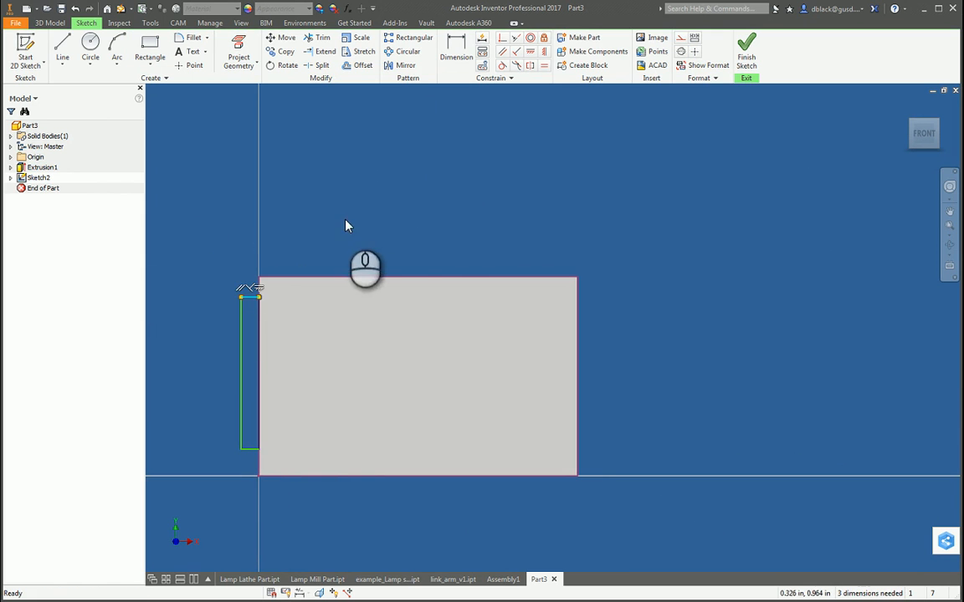
pyautogui.click(393, 215)
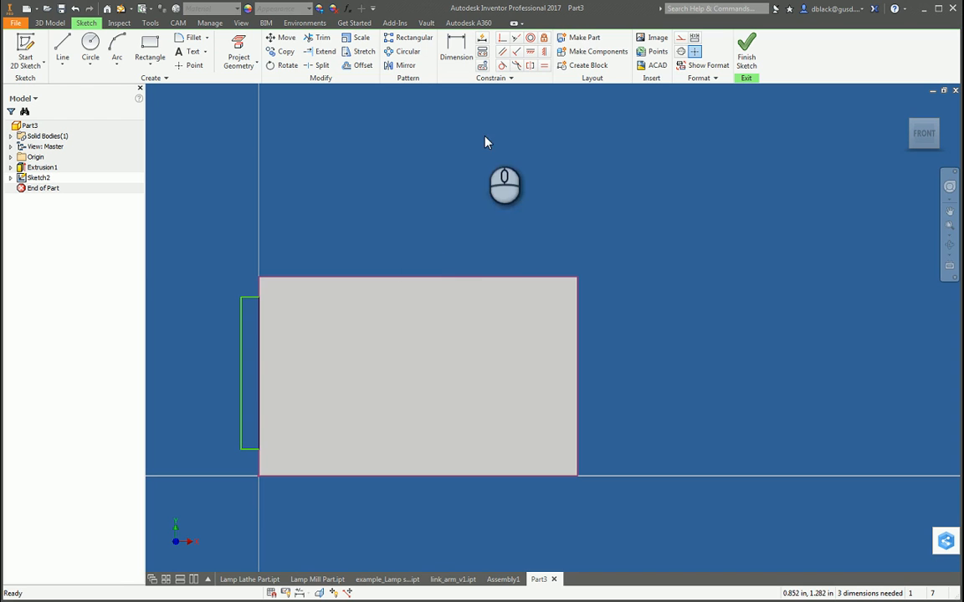
# Step: Center the narrow rectangle vertically with a horizontal constraint between its outer side's midpoint and the midpoint of the plate's right edge
pyautogui.click(531, 53)
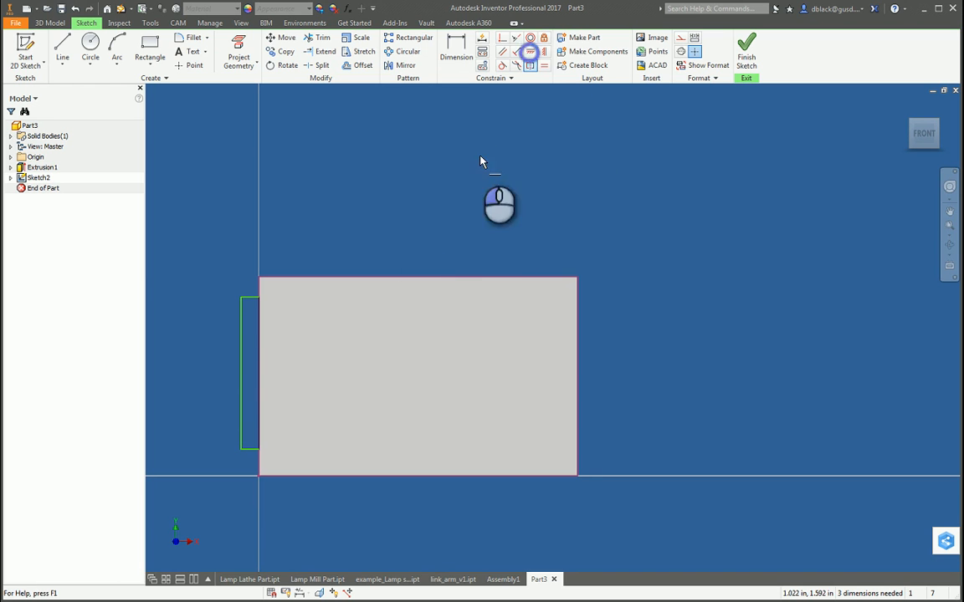
pyautogui.click(242, 374)
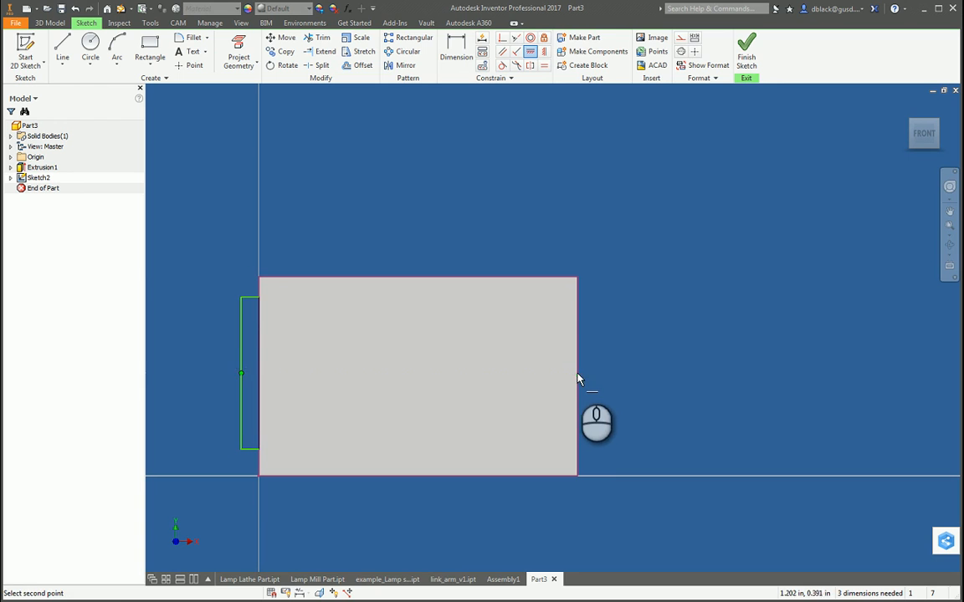
pyautogui.click(578, 377)
pyautogui.press('Escape')
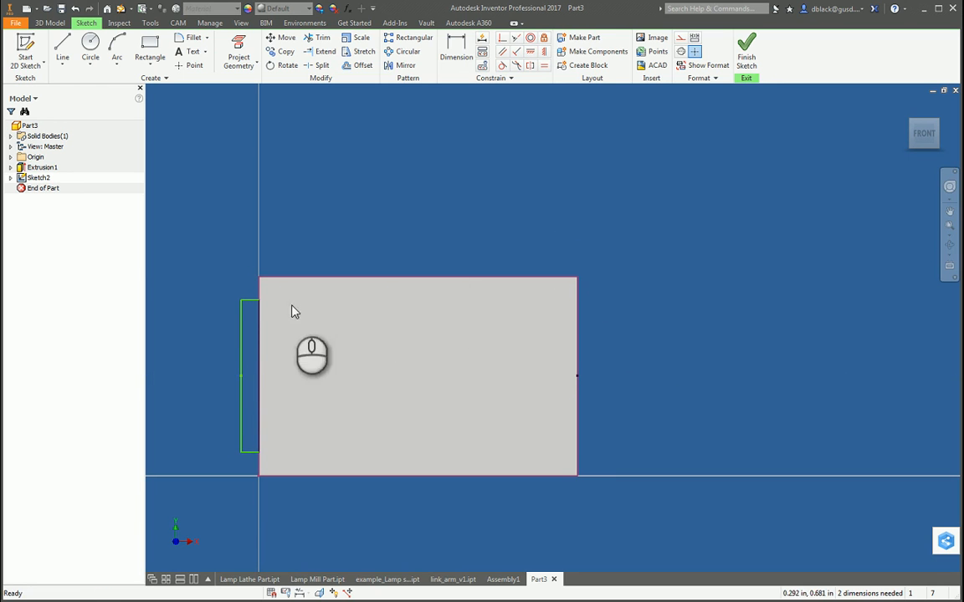
# Step: Dimension the narrow rectangle's width to 0.06 in
pyautogui.press('d')
pyautogui.click(261, 324)
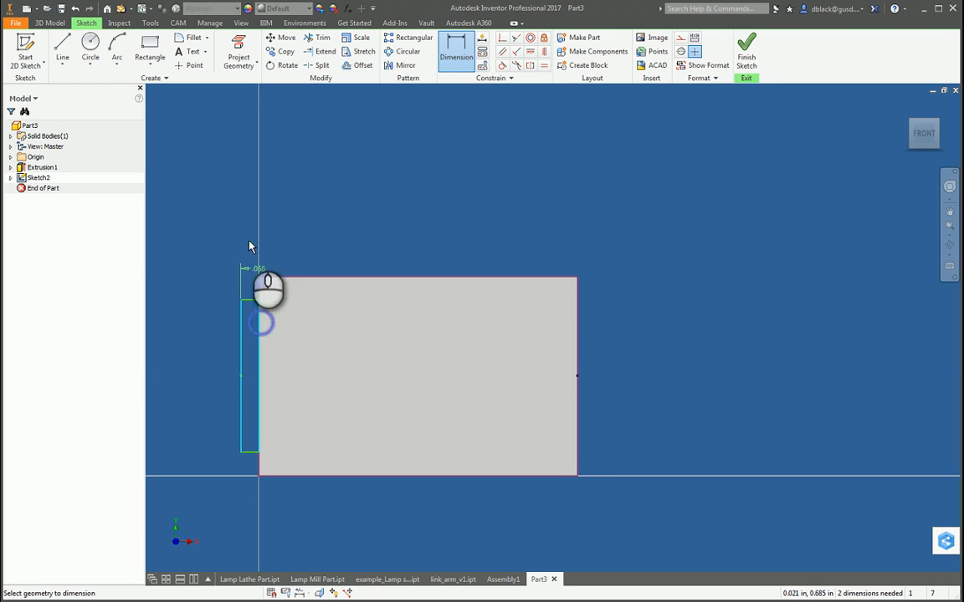
pyautogui.click(251, 228)
pyautogui.write('.0')
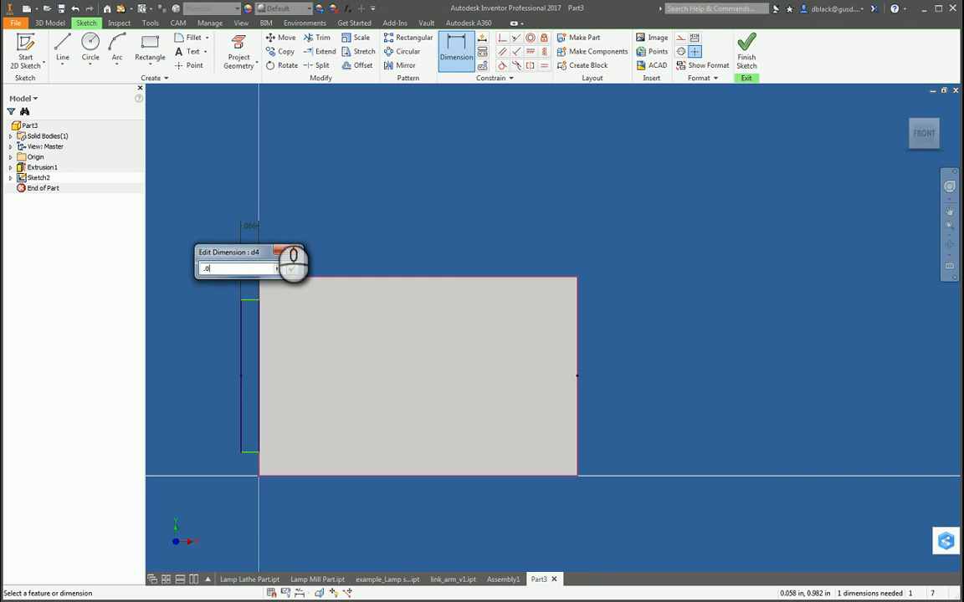
pyautogui.write('6')
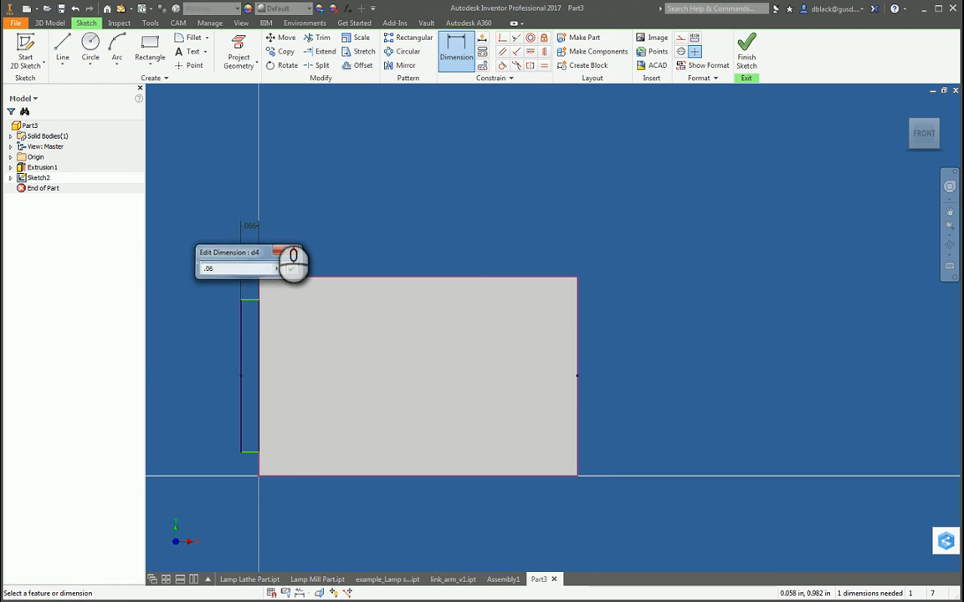
pyautogui.click(291, 269)
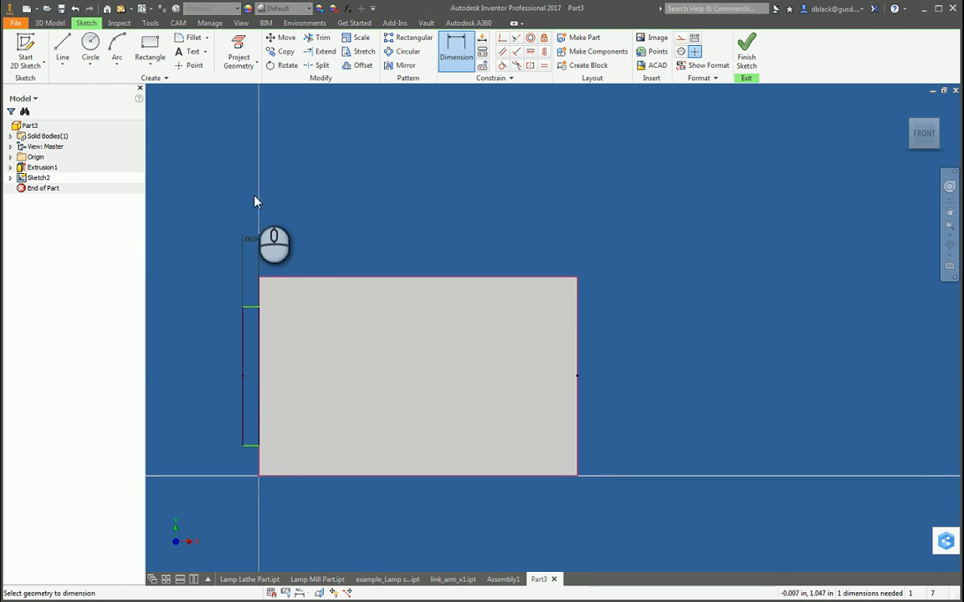
# Step: Dimension the narrow rectangle's height to 0.5 in and finish the sketch
pyautogui.click(242, 403)
pyautogui.click(200, 387)
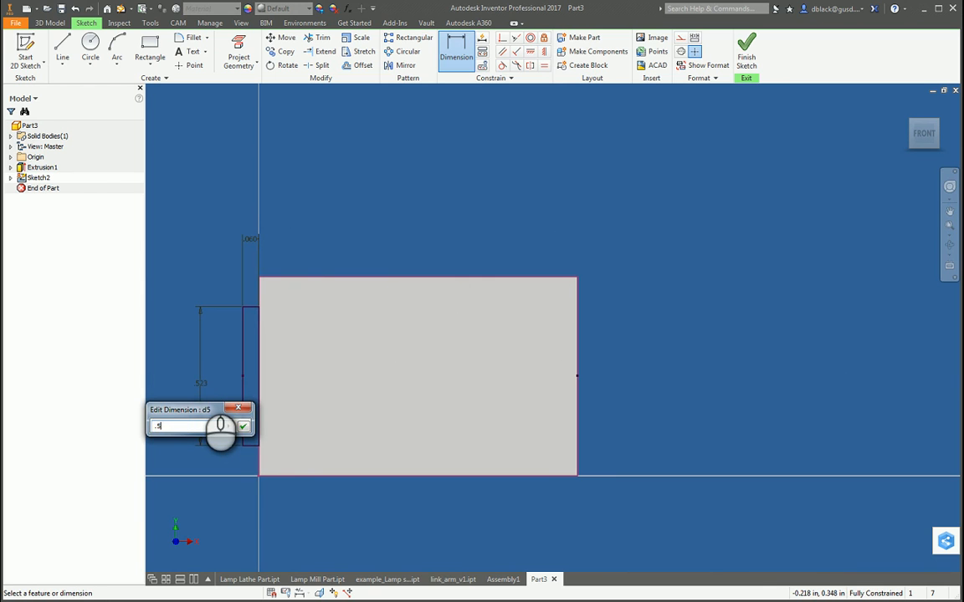
pyautogui.press('Return')
pyautogui.click(755, 50)
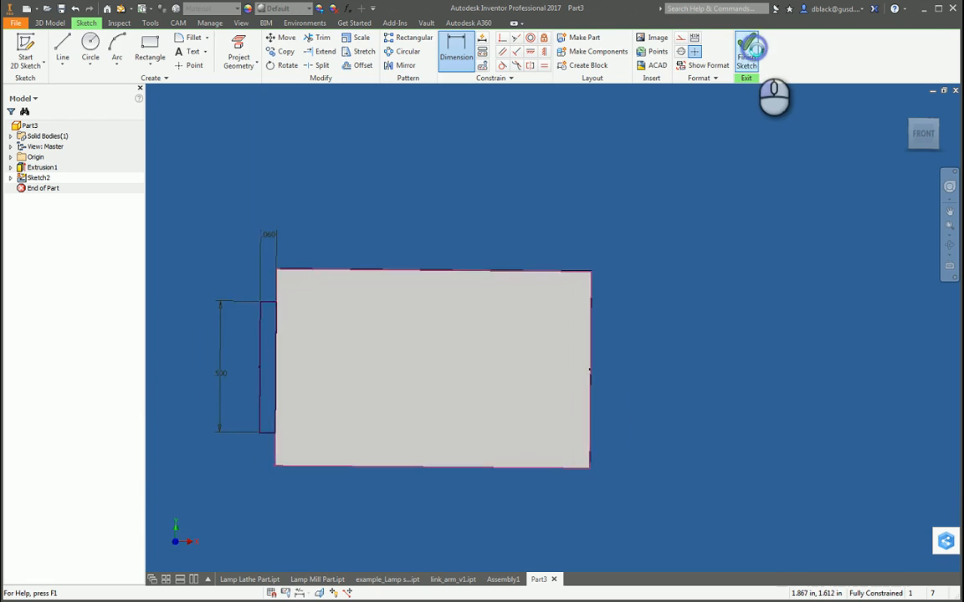
# Step: Measure the plate at its narrow end opposite the tab sketch
pyautogui.press('m')
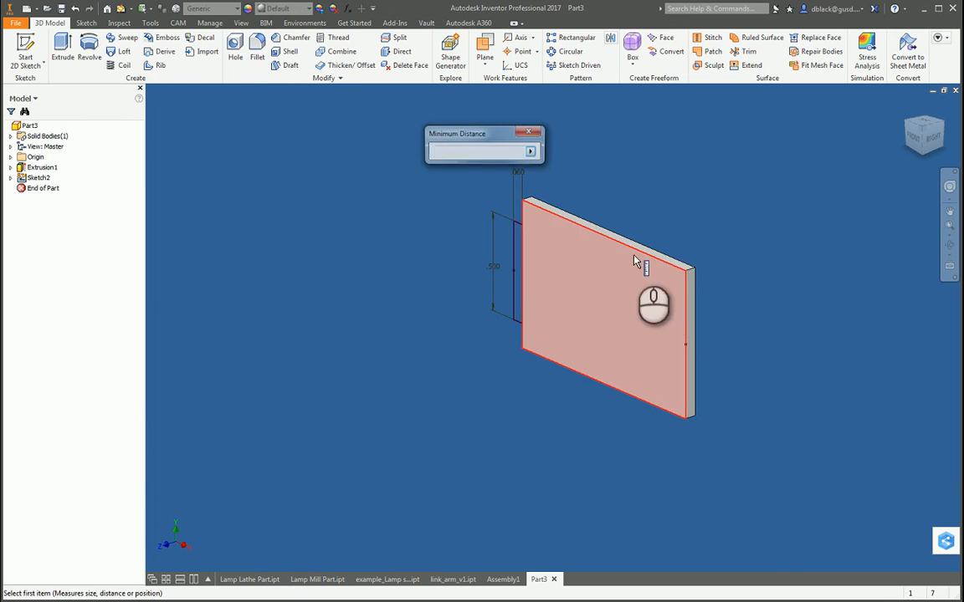
pyautogui.click(687, 286)
pyautogui.press('Escape')
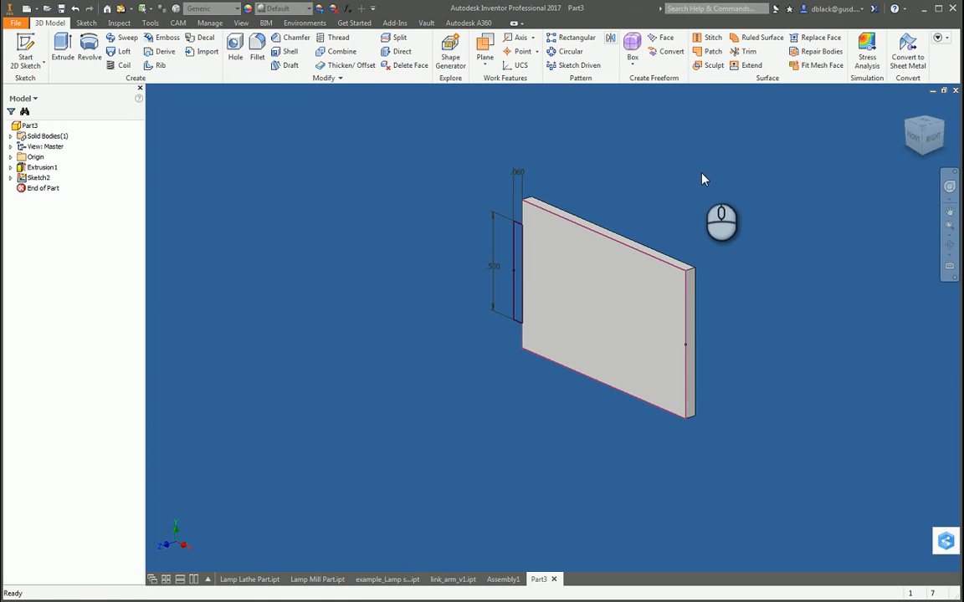
# Step: Extrude the tab profile 0.06 in in the second direction, joining it to the plate
pyautogui.press('e')
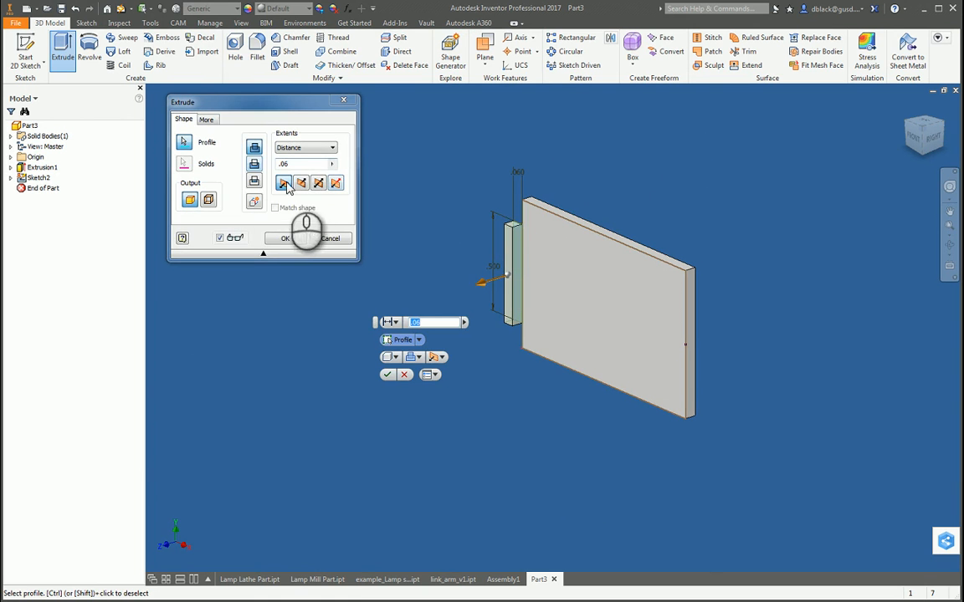
pyautogui.click(300, 183)
pyautogui.click(285, 239)
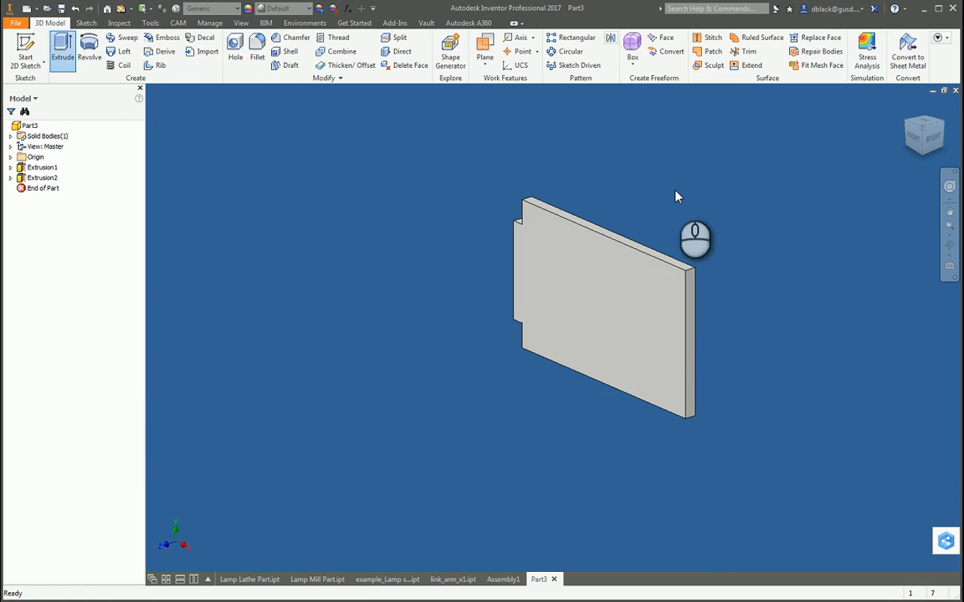
# Step: Create a midplane between the plate's plain end face and the shoulder face beside the tab
pyautogui.press('F4')
pyautogui.moveTo(516, 303); pyautogui.dragTo(596, 314)
pyautogui.press('Escape')
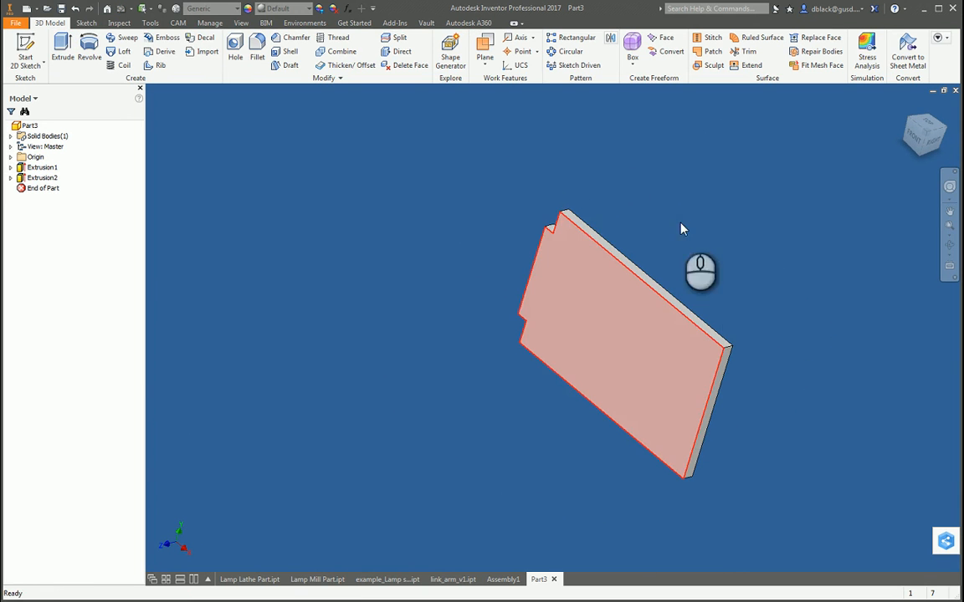
pyautogui.click(484, 60)
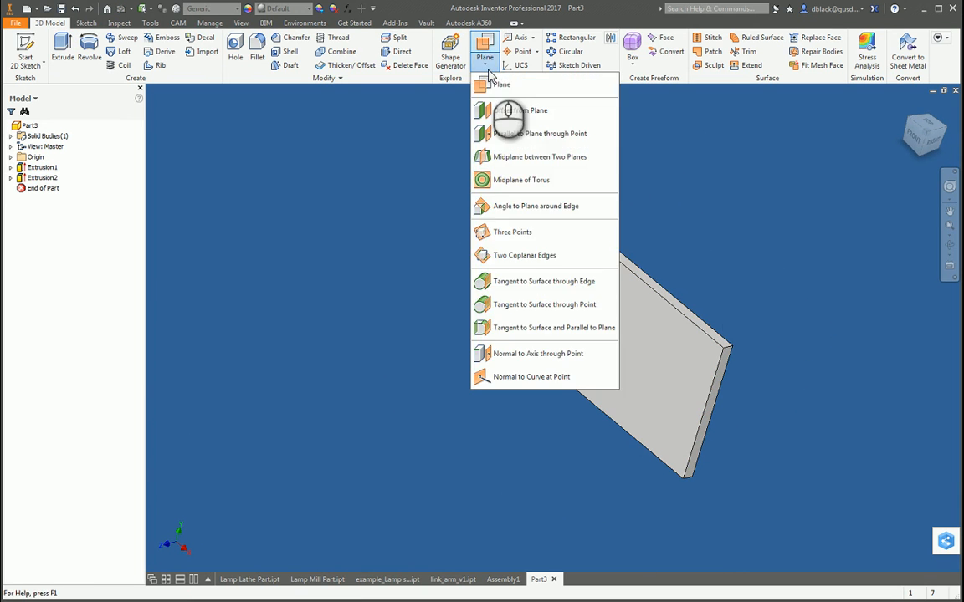
pyautogui.click(532, 159)
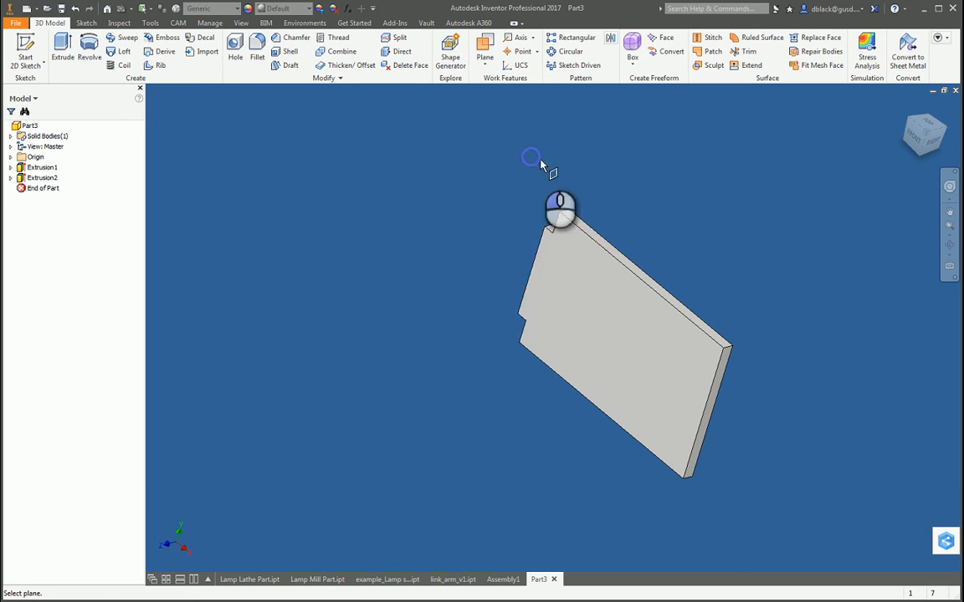
pyautogui.click(718, 391)
pyautogui.scroll(-3, 581, 166)
pyautogui.press('F4')
pyautogui.moveTo(554, 263); pyautogui.dragTo(602, 379)
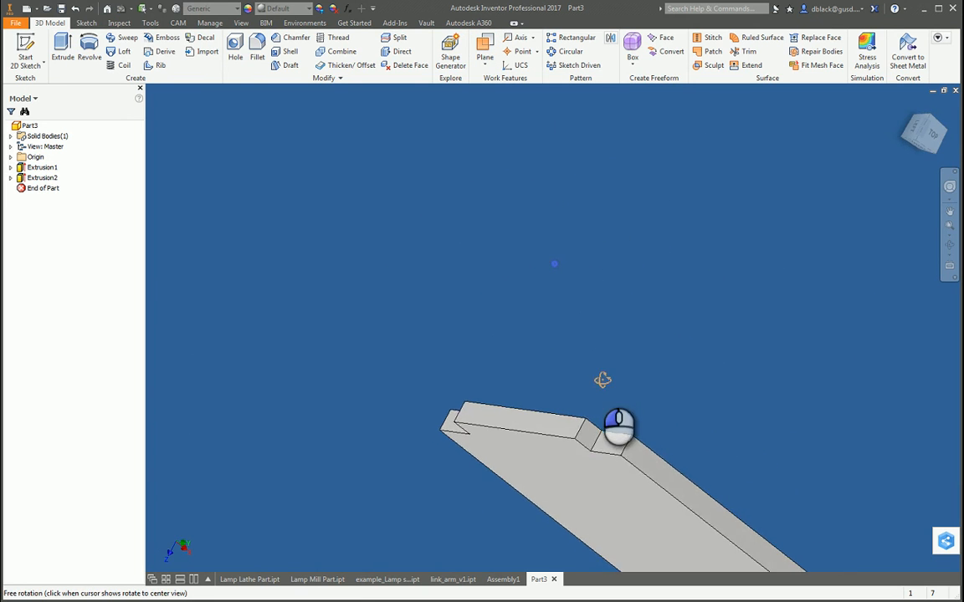
pyautogui.click(611, 452)
pyautogui.scroll(-5, 483, 372)
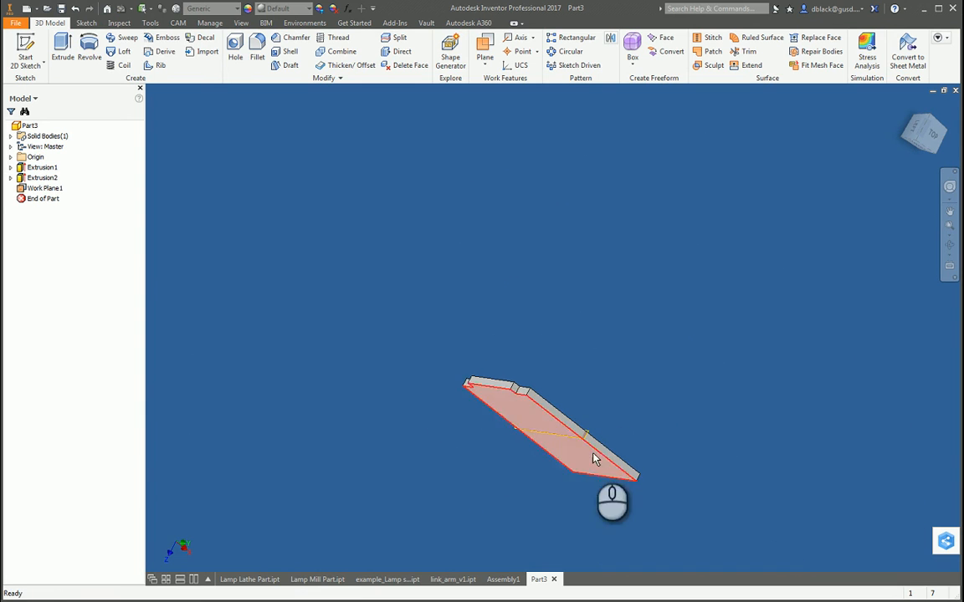
# Step: Mirror the tab extrusion across the midplane work plane to the plate's plain end
pyautogui.click(611, 42)
pyautogui.click(37, 177)
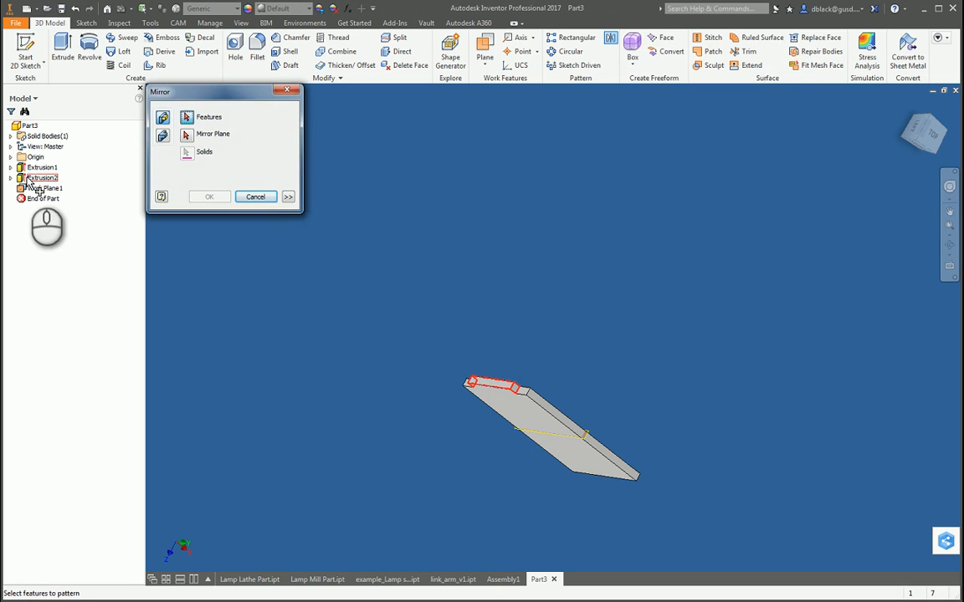
pyautogui.click(187, 136)
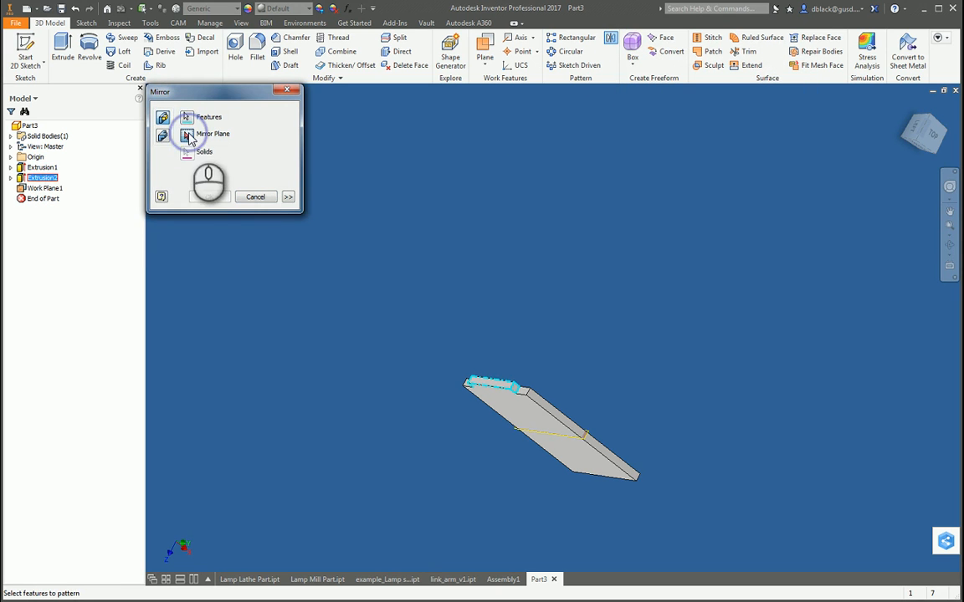
pyautogui.click(52, 191)
pyautogui.click(209, 197)
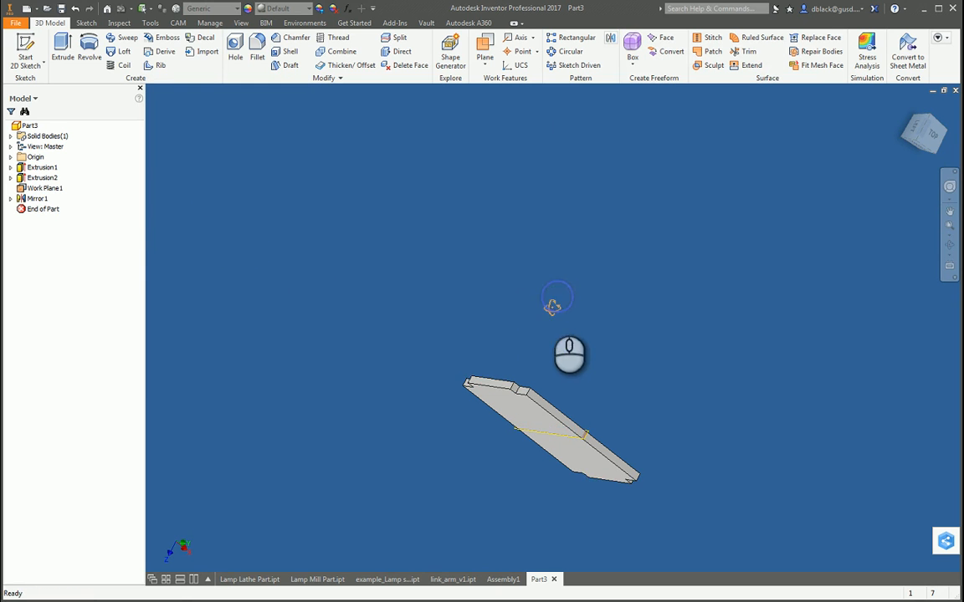
pyautogui.keyDown('shift'); pyautogui.moveTo(552, 306); pyautogui.dragTo(570, 338, button='middle'); pyautogui.keyUp('shift')
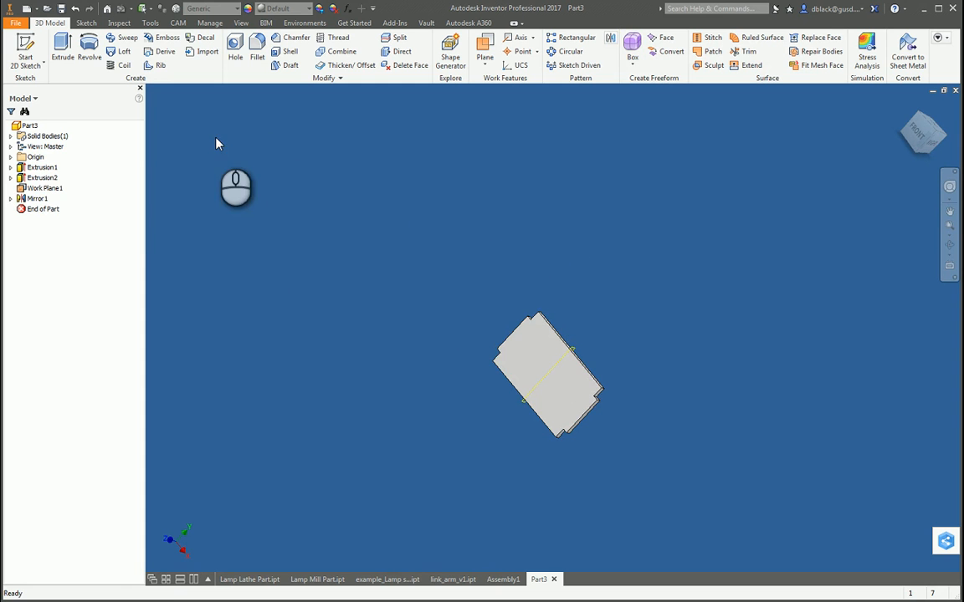
pyautogui.click(25, 55)
pyautogui.click(550, 377)
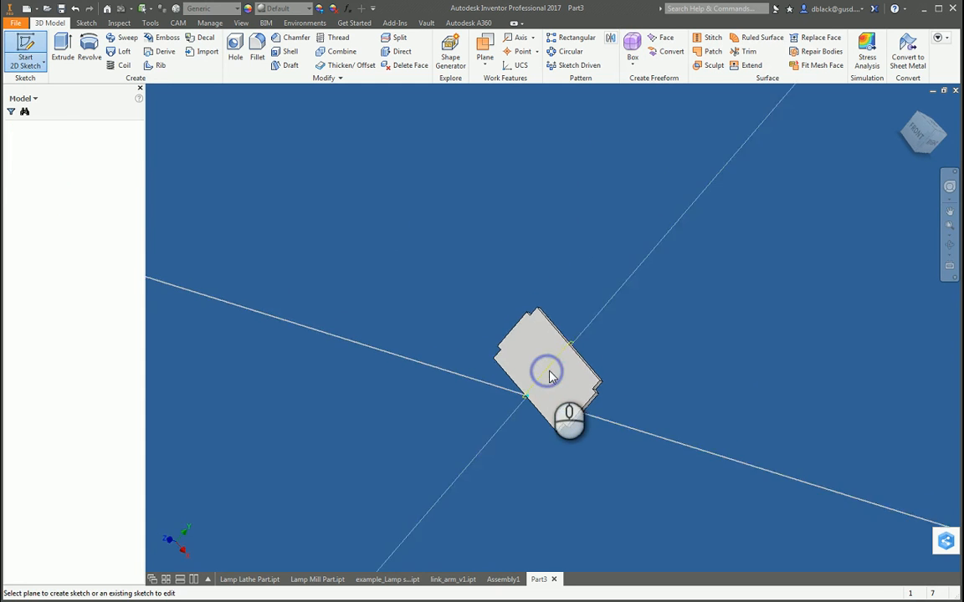
pyautogui.hotkey('ctrl', 'z')
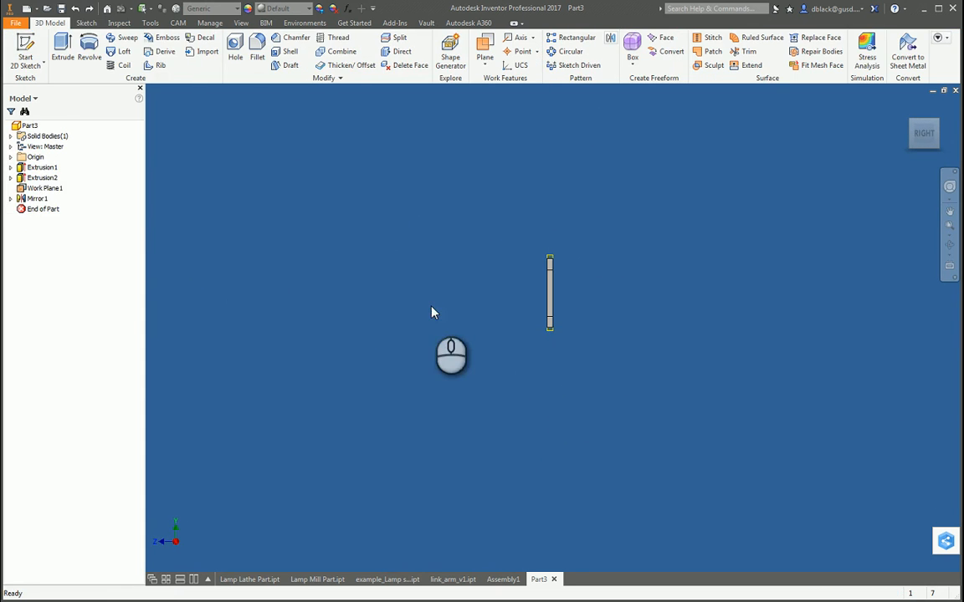
# Step: Start a sketch on the plate's large front face and project the face's outline into it
pyautogui.keyDown('shift'); pyautogui.moveTo(432, 312); pyautogui.dragTo(607, 332, button='middle'); pyautogui.keyUp('shift')
pyautogui.click(25, 55)
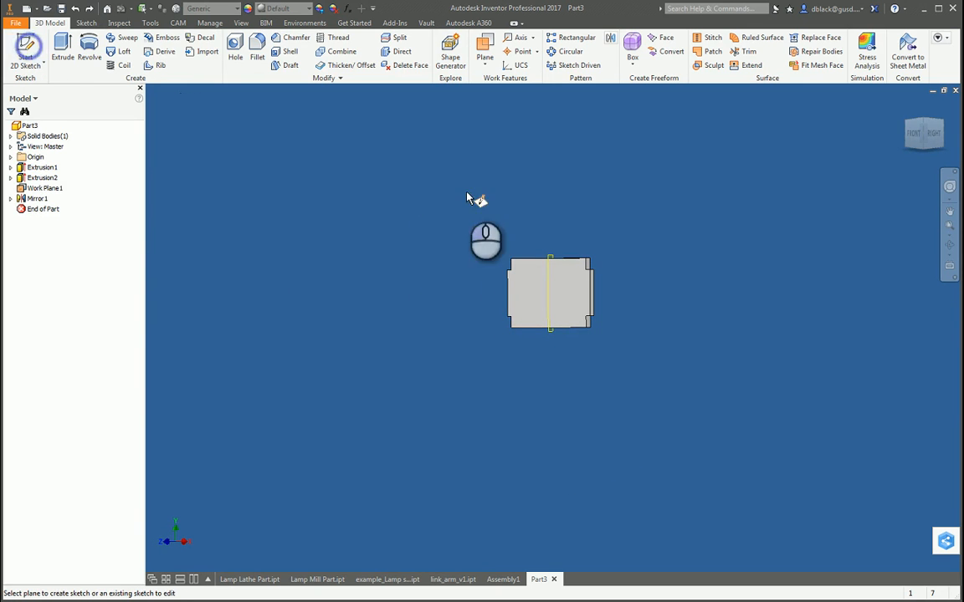
pyautogui.click(551, 293)
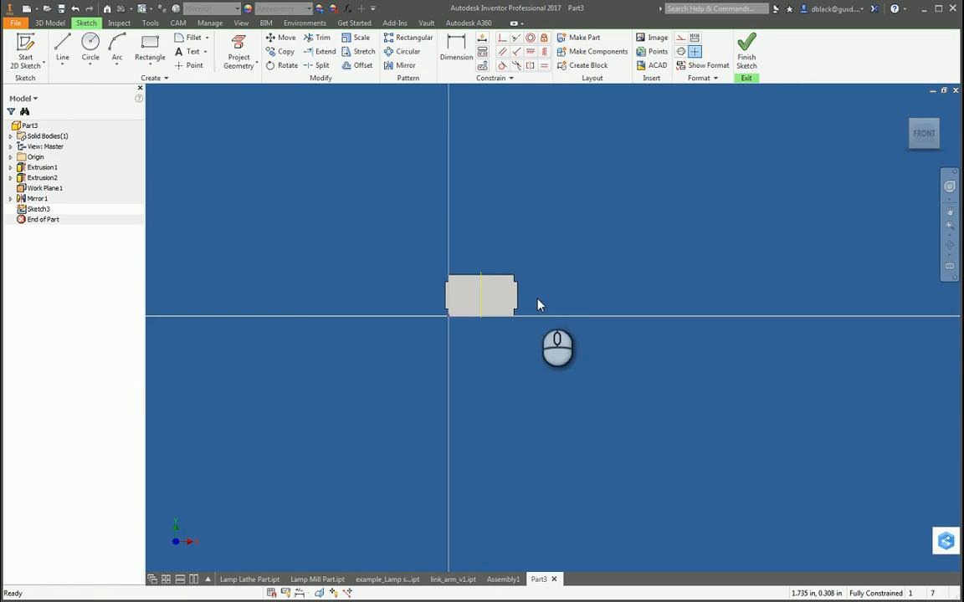
pyautogui.click(151, 42)
pyautogui.scroll(-5, 455, 313)
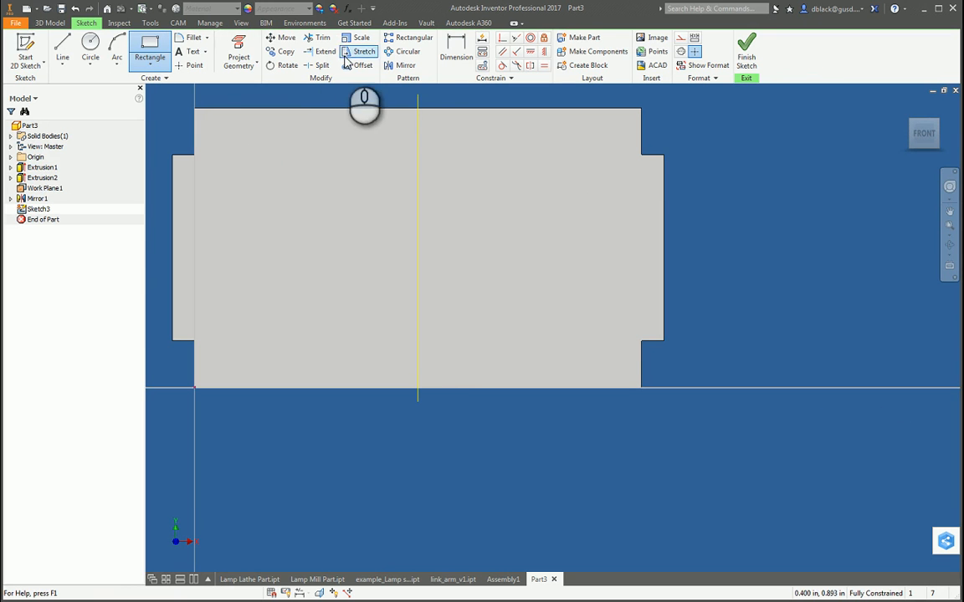
pyautogui.click(238, 59)
pyautogui.click(248, 112)
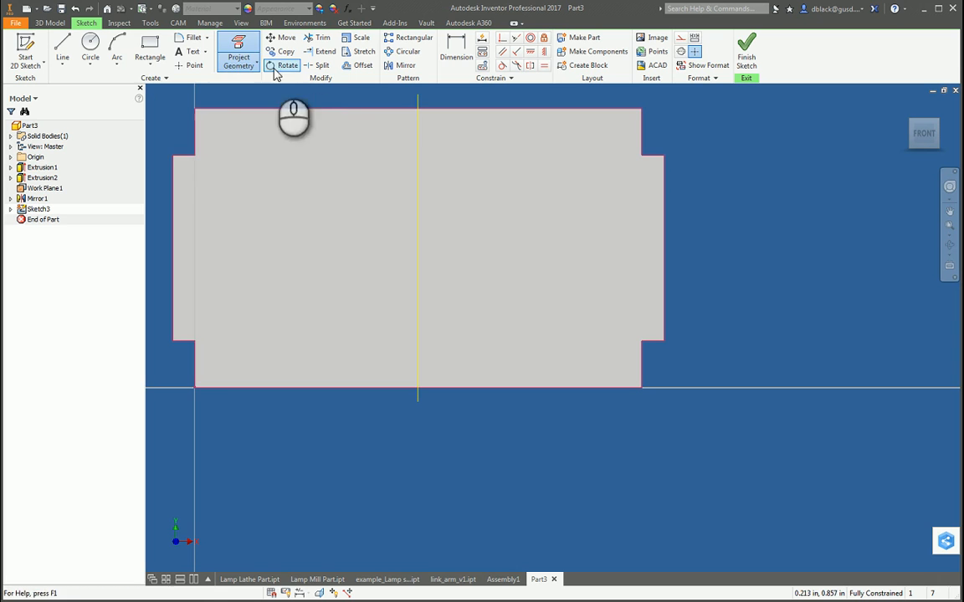
# Step: Offset the projected plate outline 0.2 in inward and finish the sketch
pyautogui.click(151, 38)
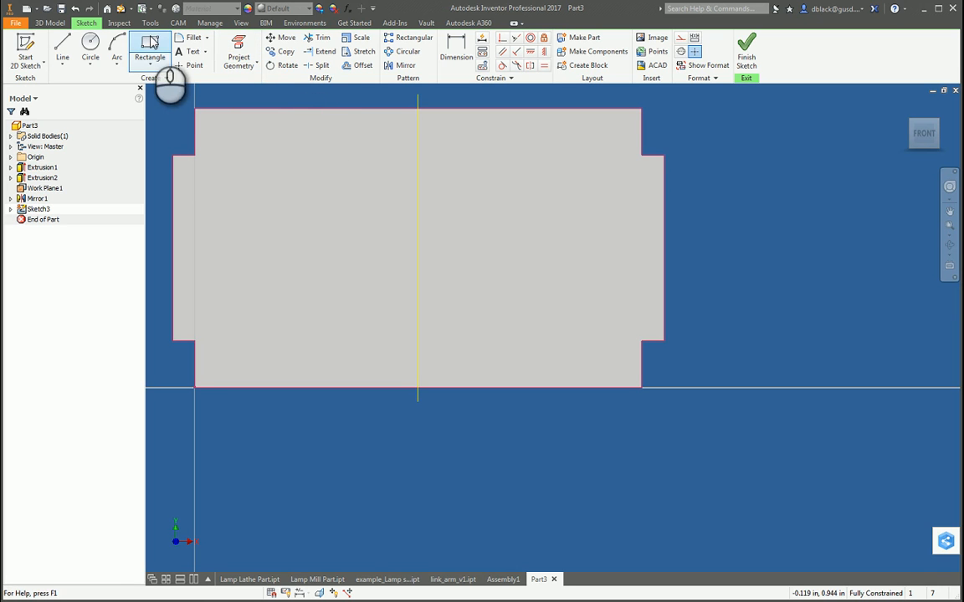
pyautogui.click(362, 65)
pyautogui.click(297, 110)
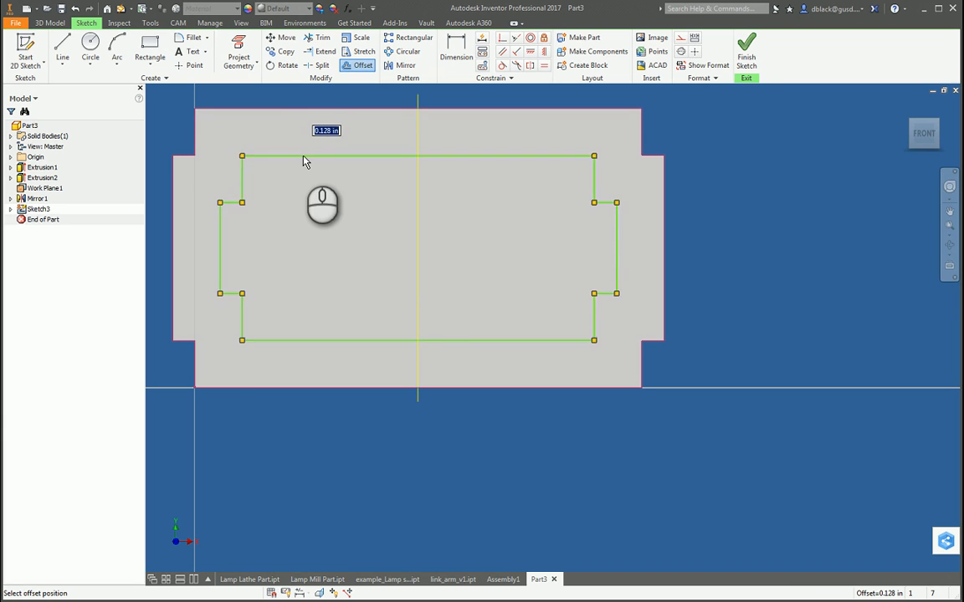
pyautogui.write('.2')
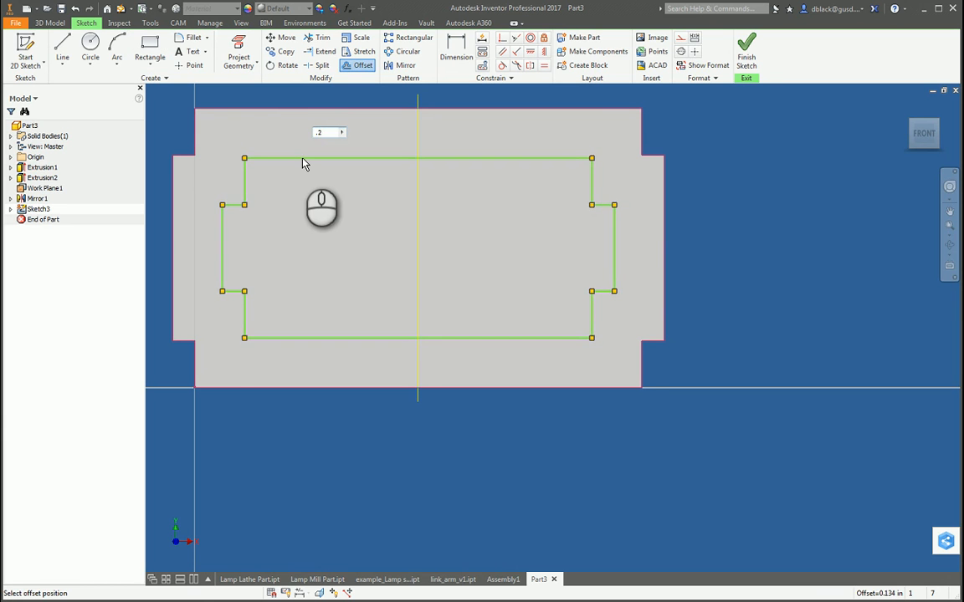
pyautogui.press('Return')
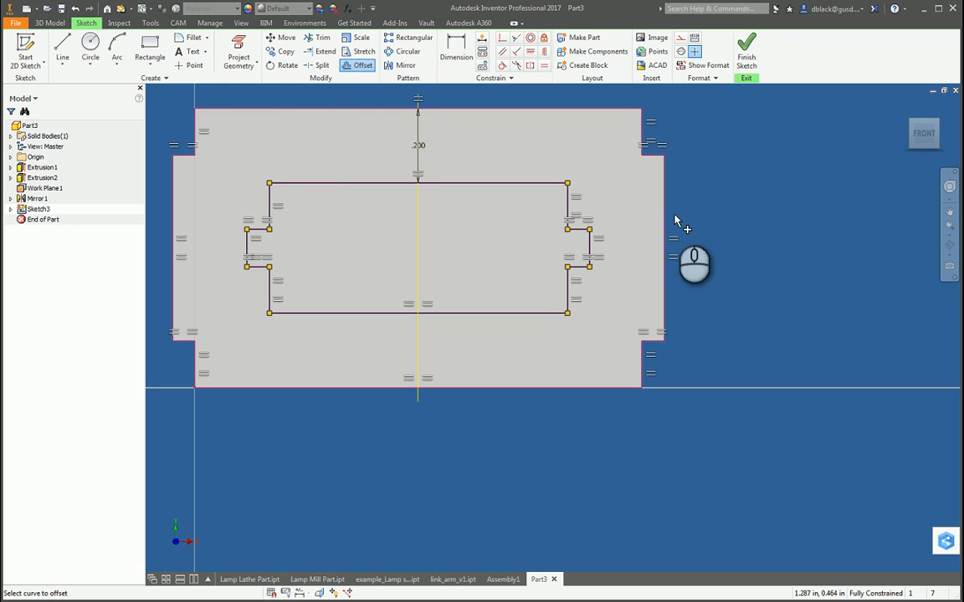
pyautogui.click(743, 56)
# Step: Extrude the inner offset profile 0.06 in as a cut to open a window in the plate
pyautogui.scroll(-4, 569, 296)
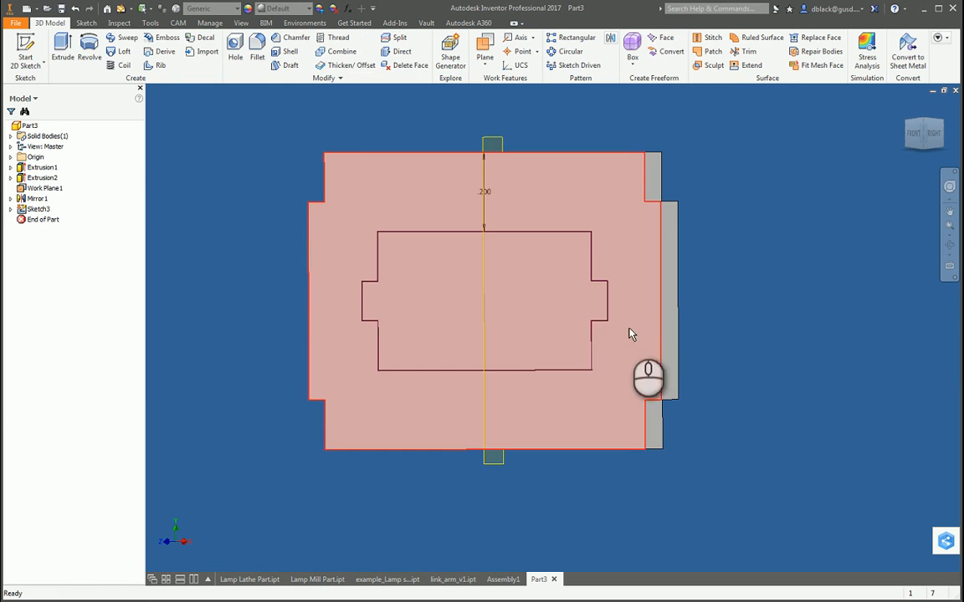
pyautogui.press('e')
pyautogui.click(406, 284)
pyautogui.click(255, 163)
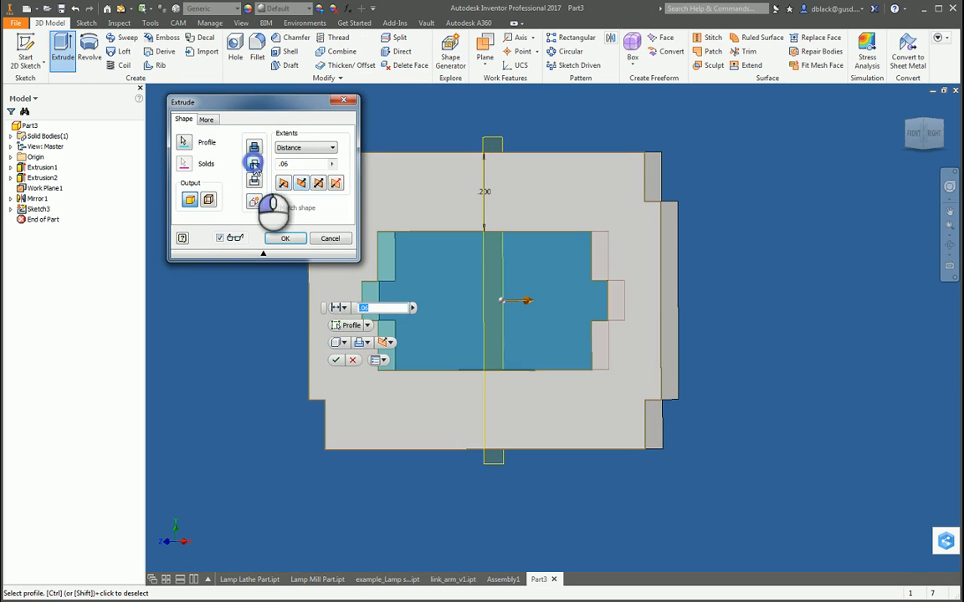
pyautogui.click(287, 240)
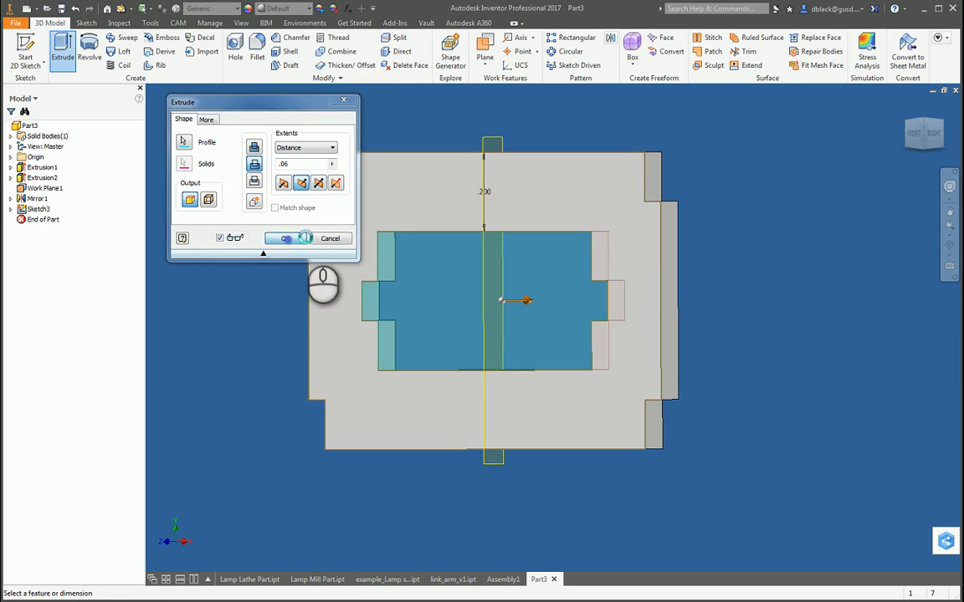
# Step: Save the plate part as Lamp_cross_bar_v1 in the Lamp Project folder
pyautogui.click(61, 8)
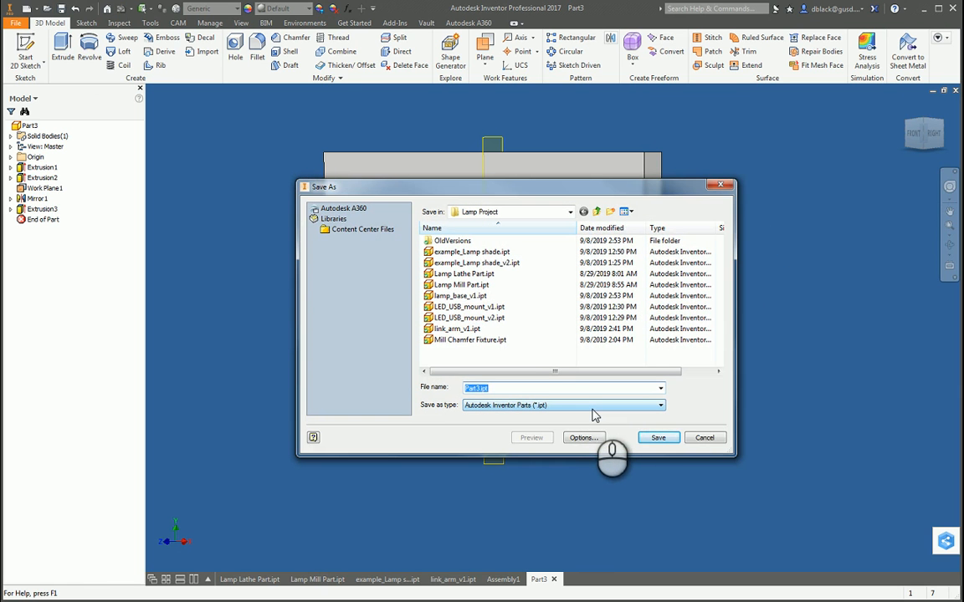
pyautogui.write('Lamp_cross_bar_v1')
pyautogui.press('Return')
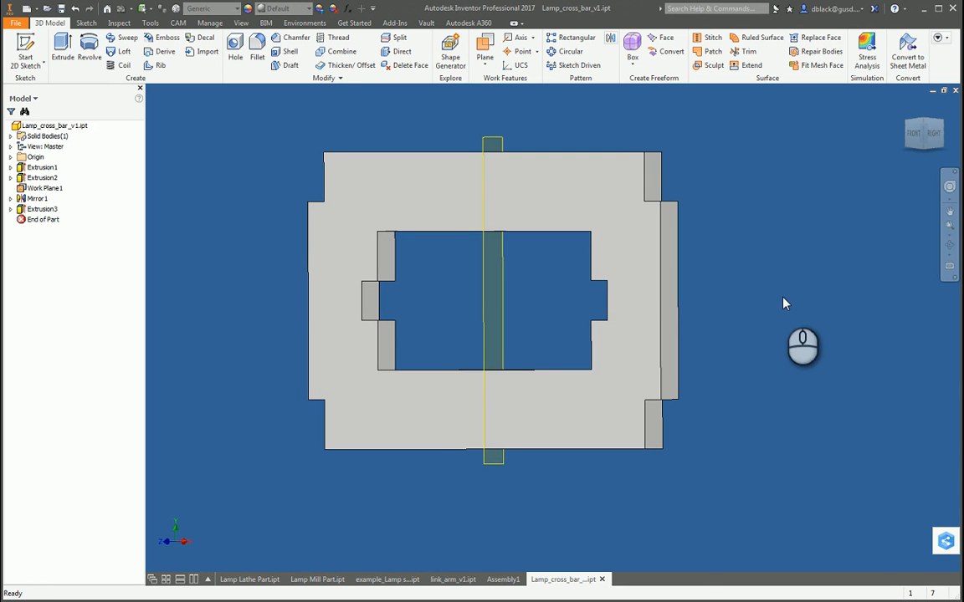
# Step: Return to the lamp assembly and save it with its dependents as Lamp_Assembly_v1 in the Lamp Project folder
pyautogui.click(505, 581)
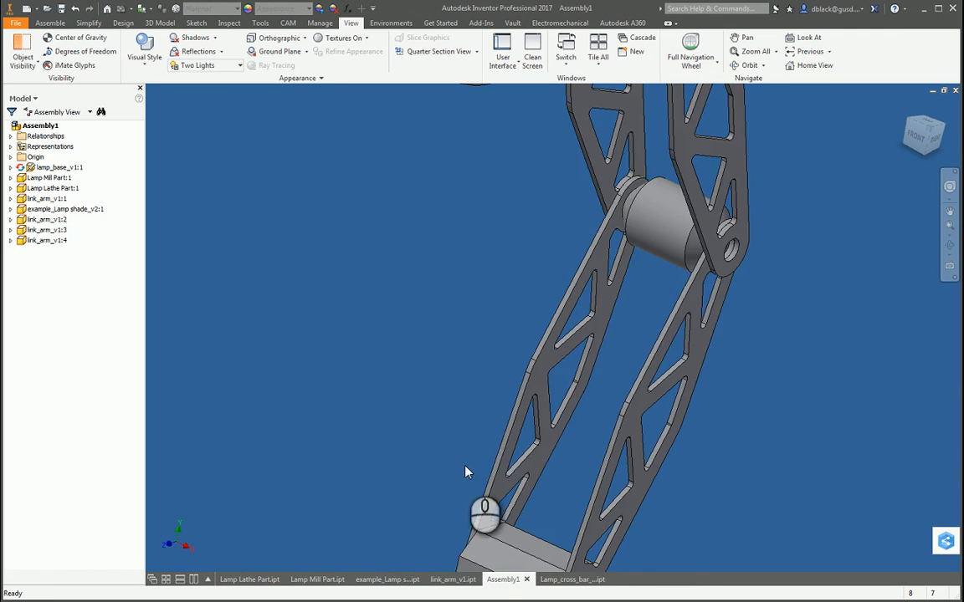
pyautogui.scroll(5, 461, 393)
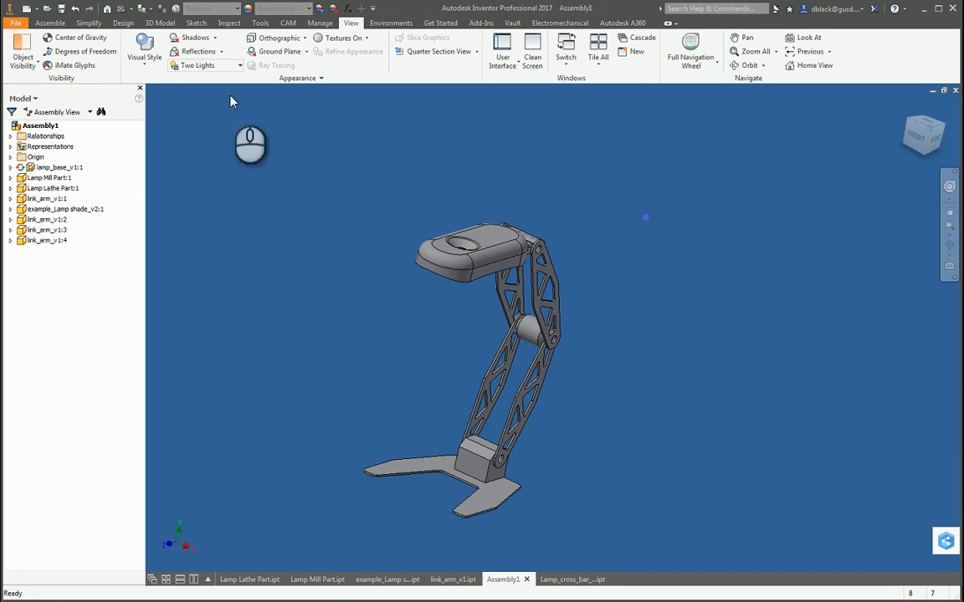
pyautogui.click(63, 8)
pyautogui.write('Lam')
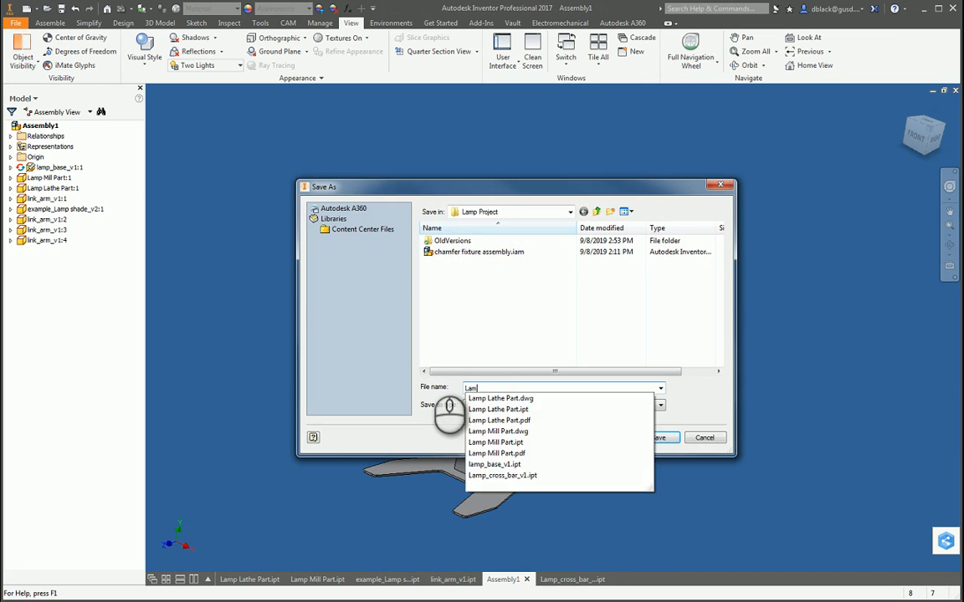
pyautogui.write('p_Assembly_v1')
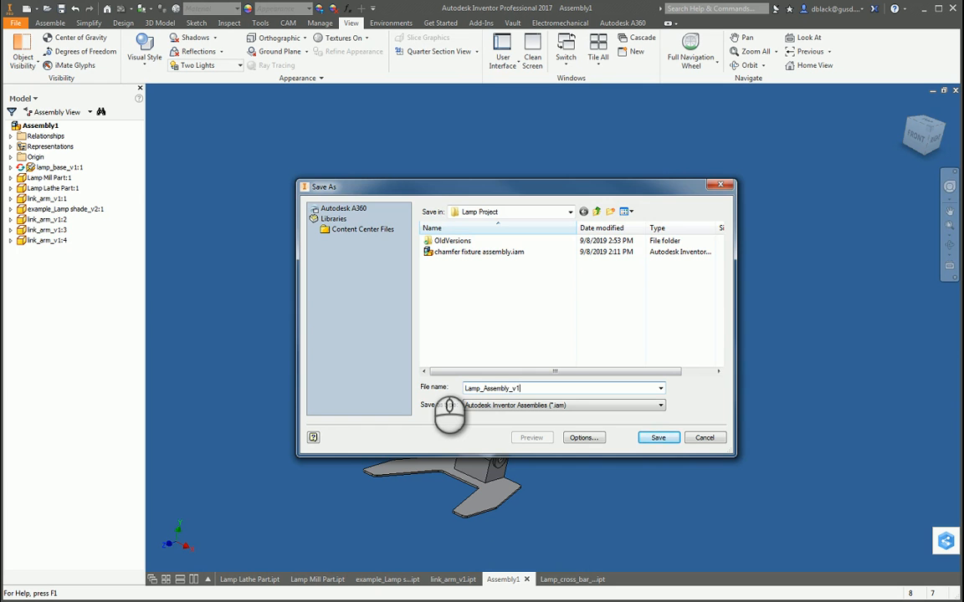
pyautogui.press('Return')
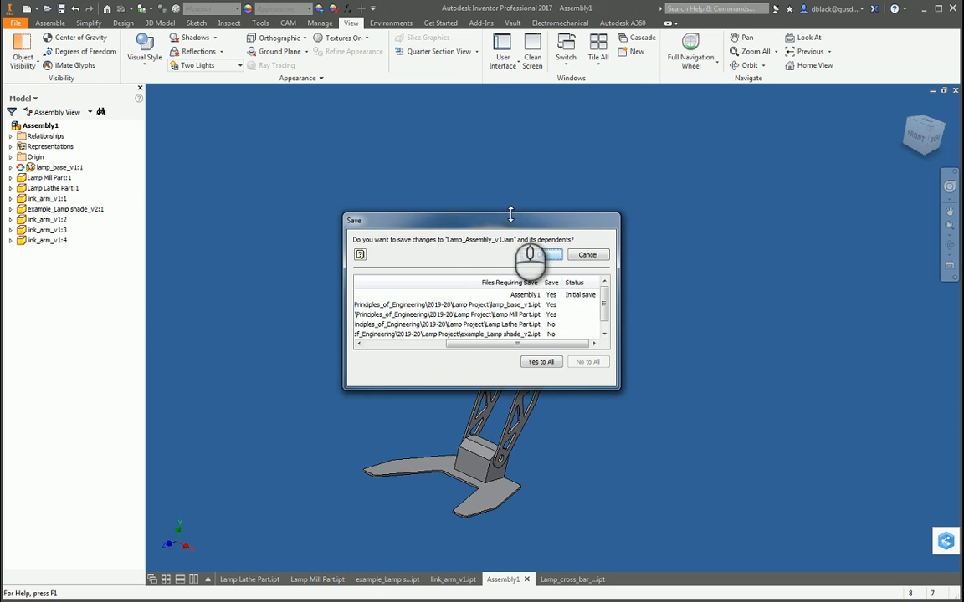
pyautogui.moveTo(515, 219); pyautogui.dragTo(575, 174)
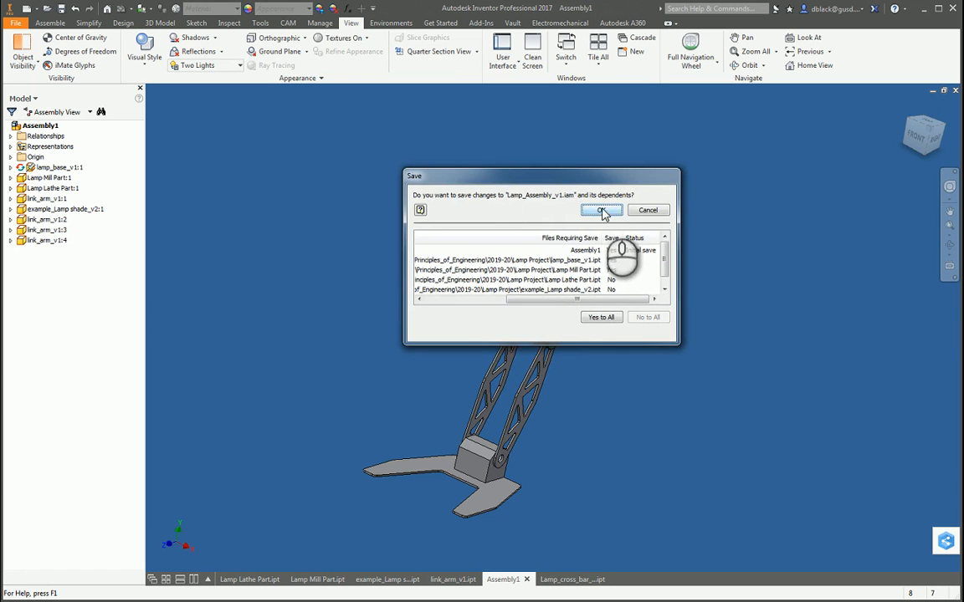
pyautogui.click(599, 213)
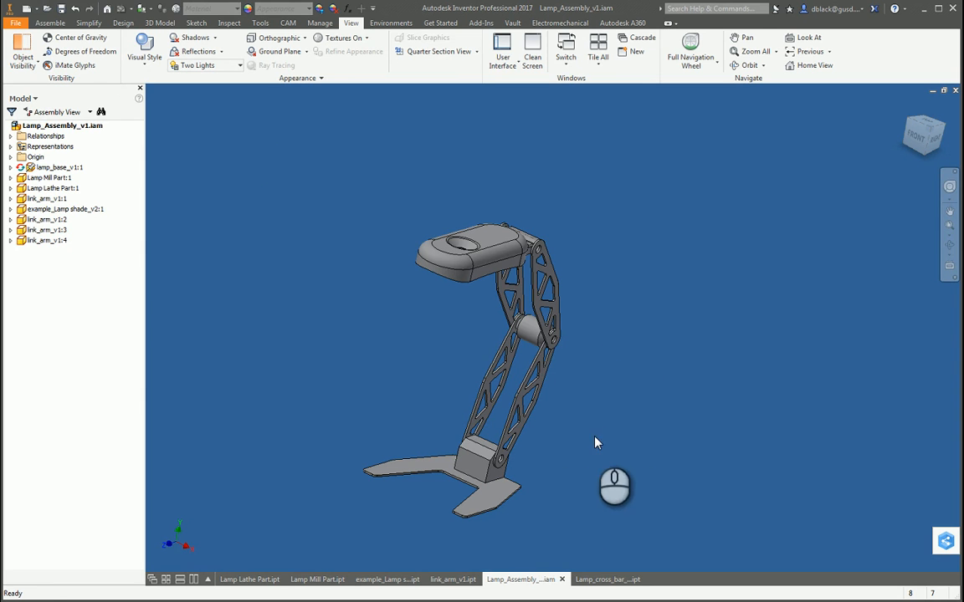
# Step: Tile the open documents, place Lamp_cross_bar_v1 beside the lamp in Lamp_Assembly_v1, and maximize the assembly window
pyautogui.click(165, 579)
pyautogui.click(509, 393)
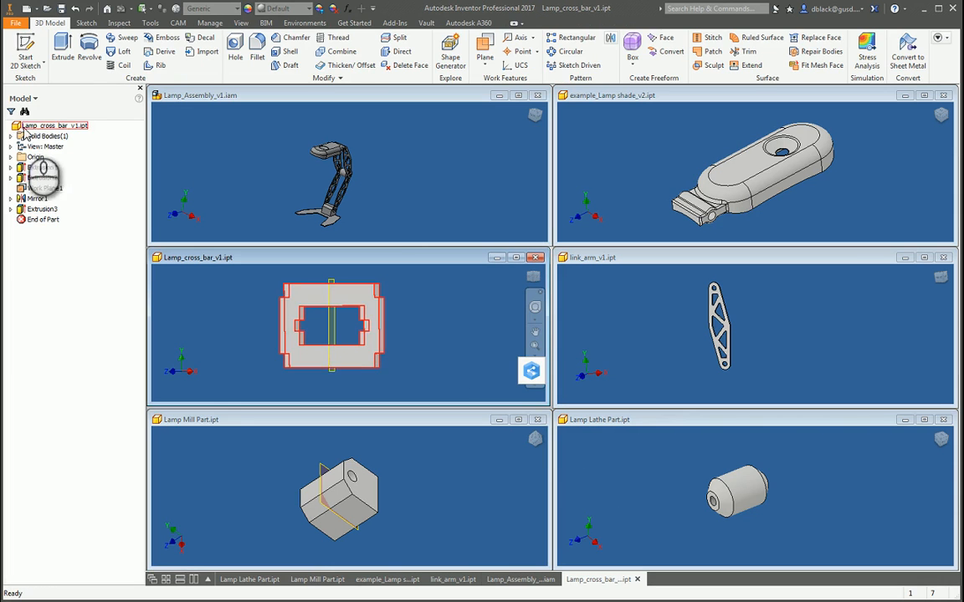
pyautogui.moveTo(17, 125); pyautogui.dragTo(381, 183)
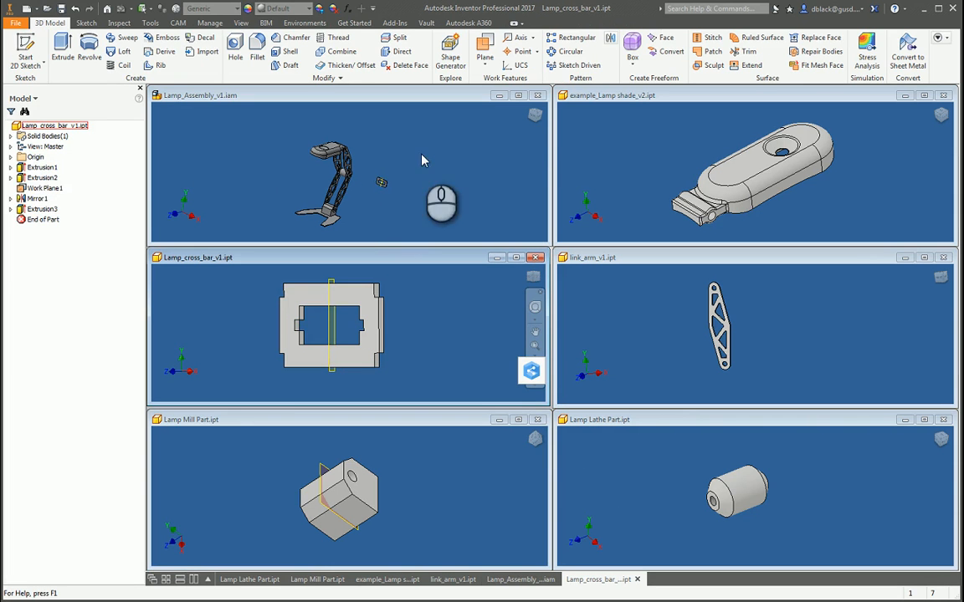
pyautogui.click(521, 95)
# Step: Move the cross bar between the two lower link arms, just below the cylindrical joint
pyautogui.scroll(-3, 611, 463)
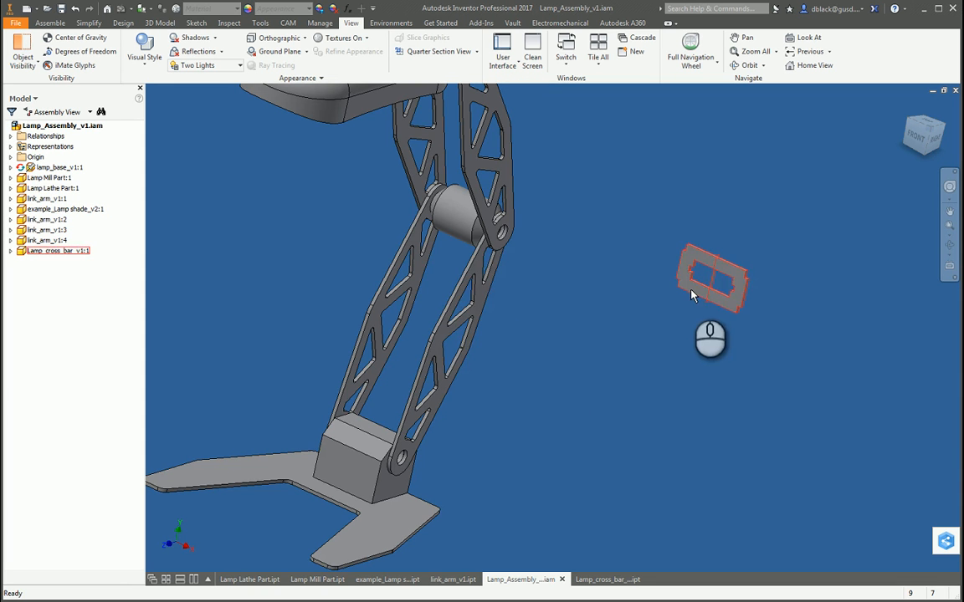
pyautogui.moveTo(691, 294); pyautogui.dragTo(427, 307)
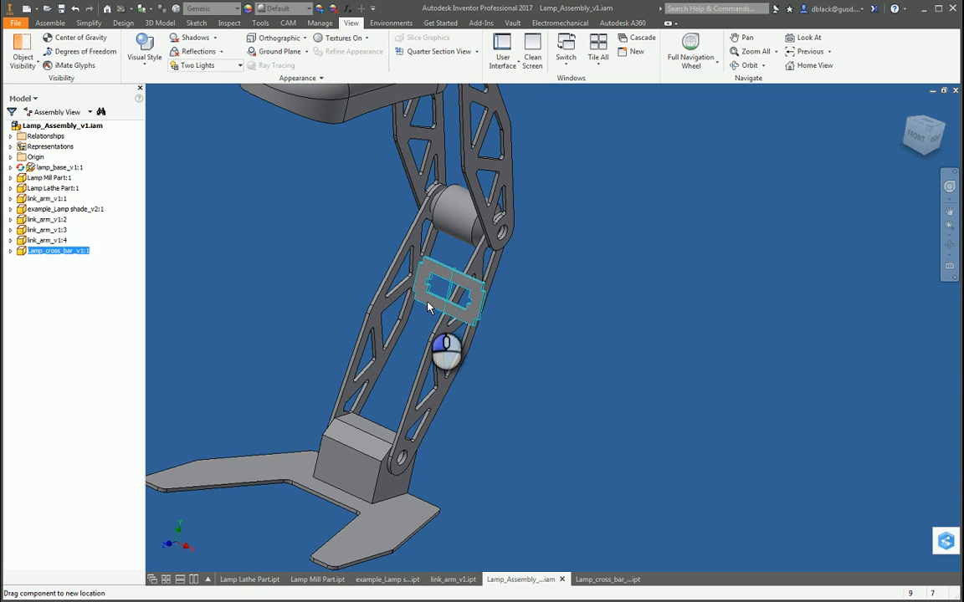
pyautogui.click(569, 291)
# Step: Mate the cross bar's side shoulder face to the inner face of the adjacent lower link arm with a 0.000 in offset
pyautogui.scroll(-3, 417, 300)
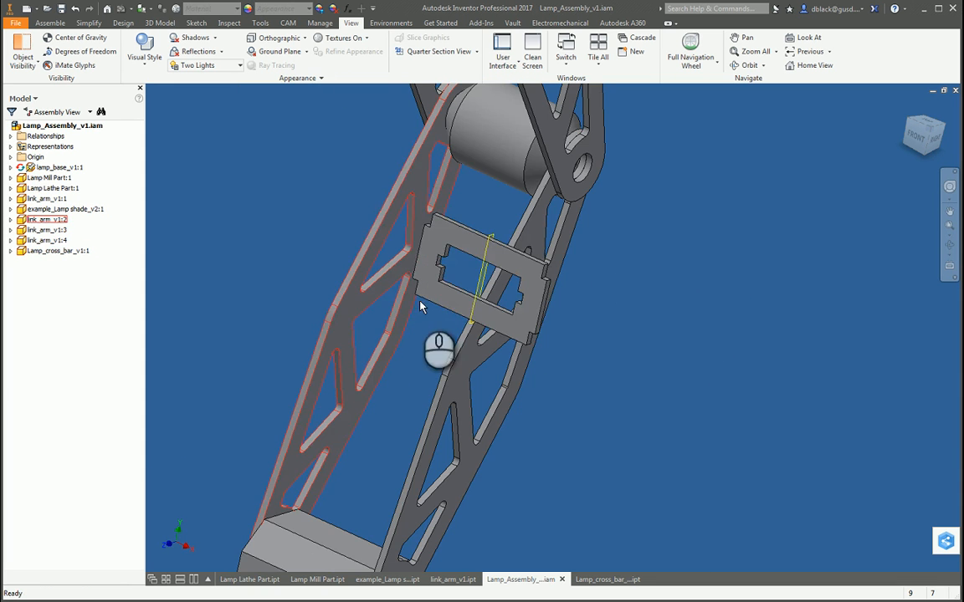
pyautogui.click(494, 207)
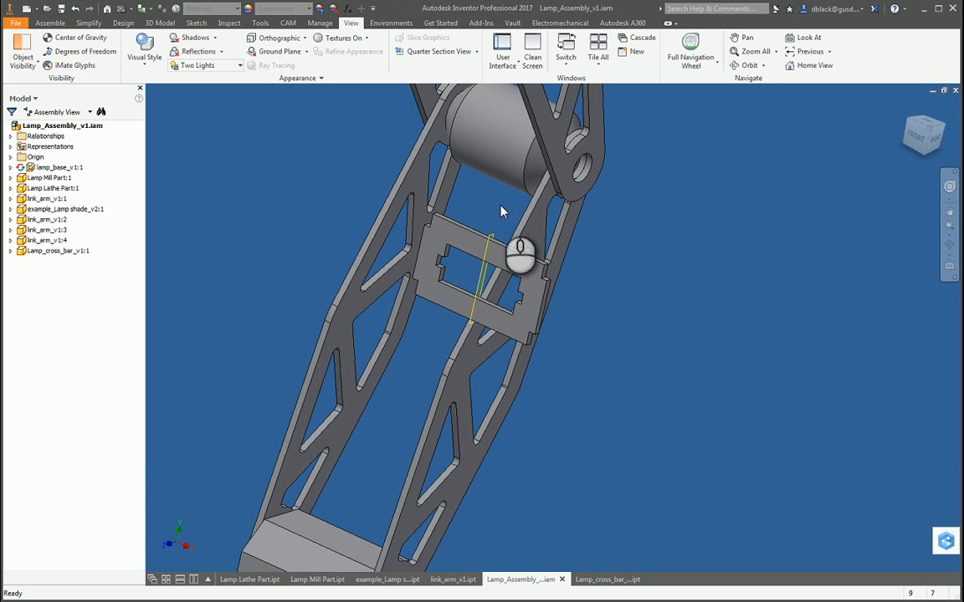
pyautogui.click(448, 220)
pyautogui.scroll(-2, 438, 224)
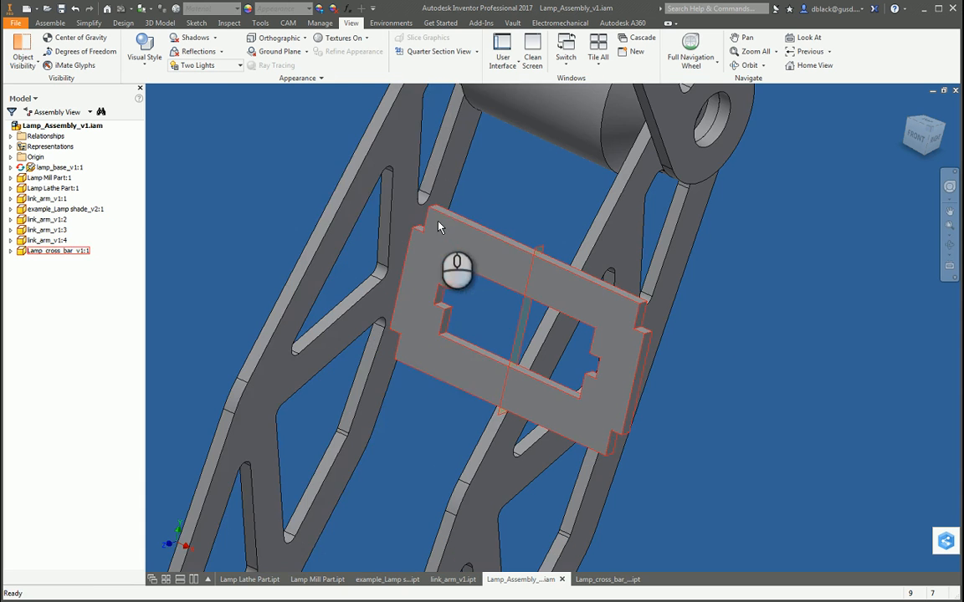
pyautogui.press('c')
pyautogui.click(404, 224)
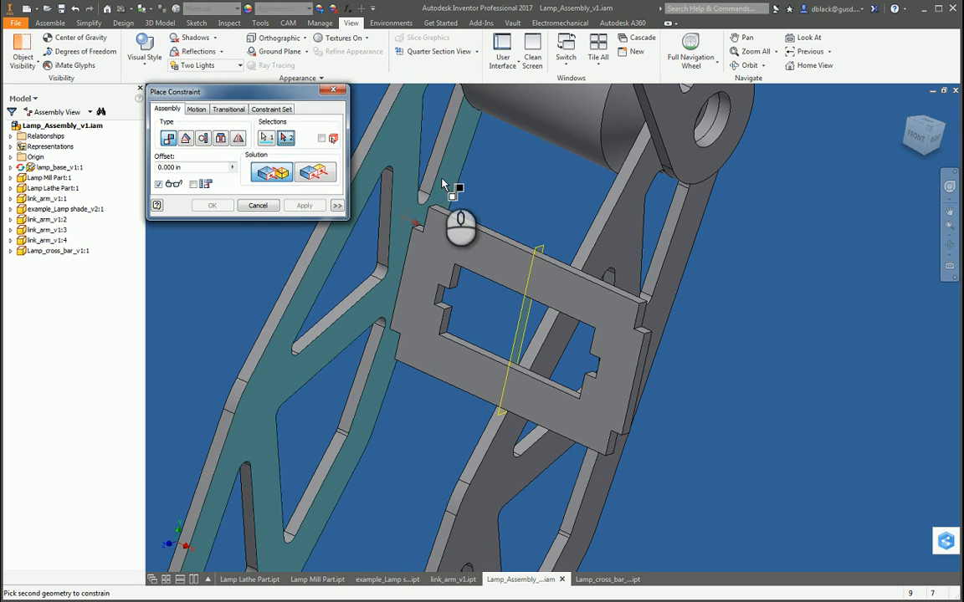
pyautogui.keyDown('shift'); pyautogui.moveTo(444, 182); pyautogui.dragTo(615, 325, button='middle'); pyautogui.keyUp('shift')
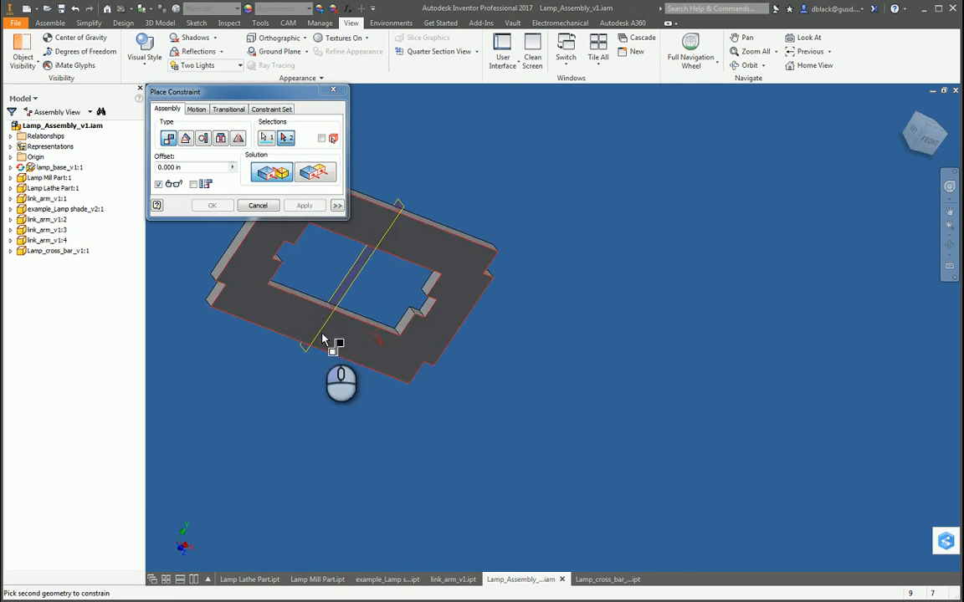
pyautogui.scroll(-2, 210, 287)
pyautogui.click(205, 281)
pyautogui.scroll(8, 686, 296)
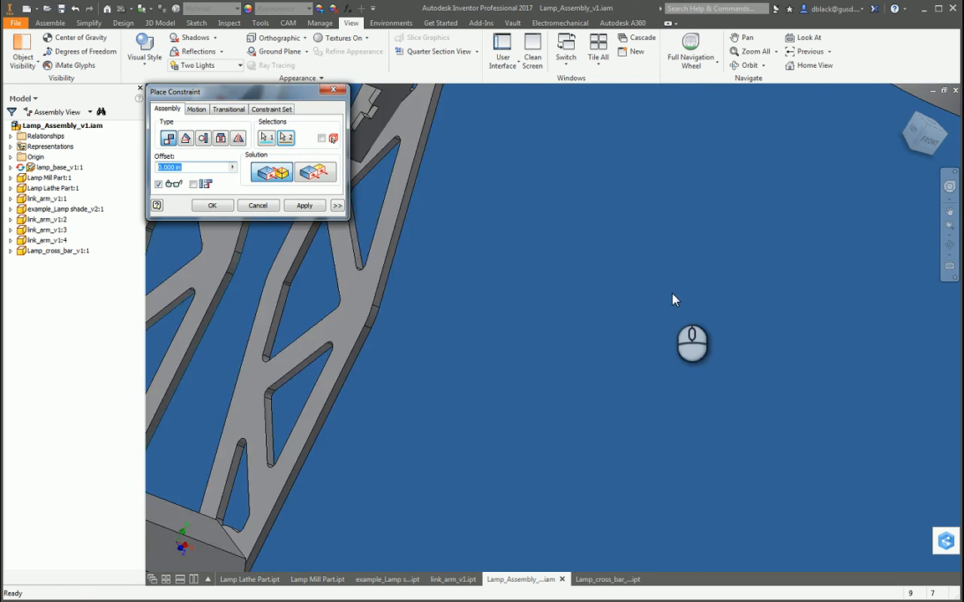
pyautogui.press('F4')
pyautogui.moveTo(608, 338); pyautogui.dragTo(490, 283)
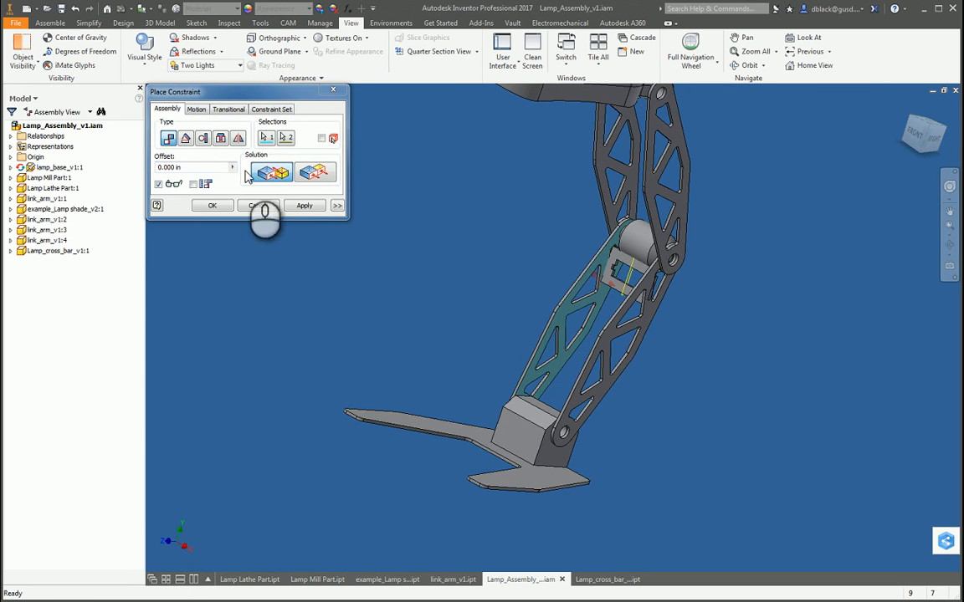
pyautogui.click(304, 205)
pyautogui.click(333, 89)
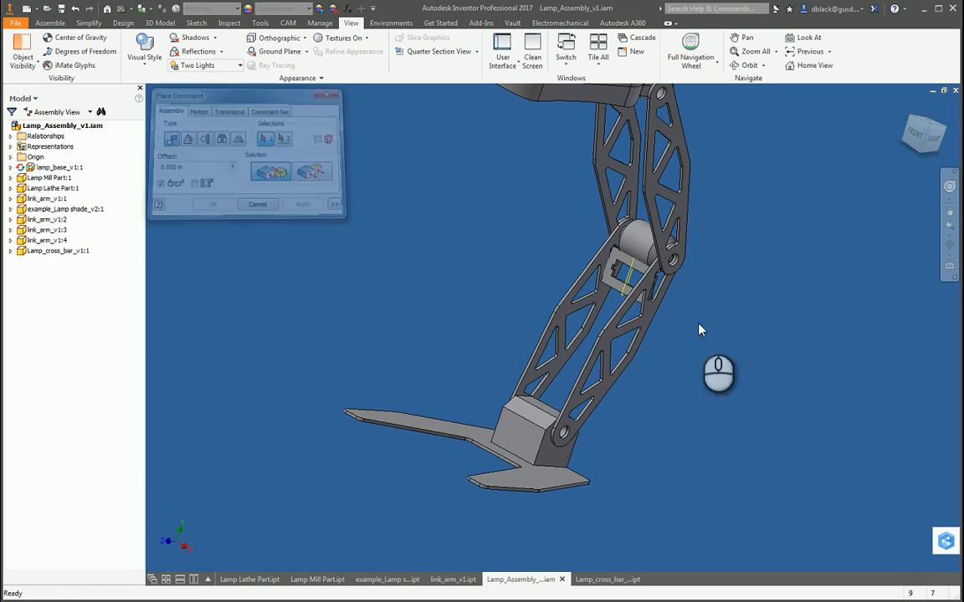
# Step: Shift the mated cross bar along the lower link arms and check its tilt against them from the side
pyautogui.scroll(-5, 602, 301)
pyautogui.moveTo(566, 255); pyautogui.dragTo(545, 365)
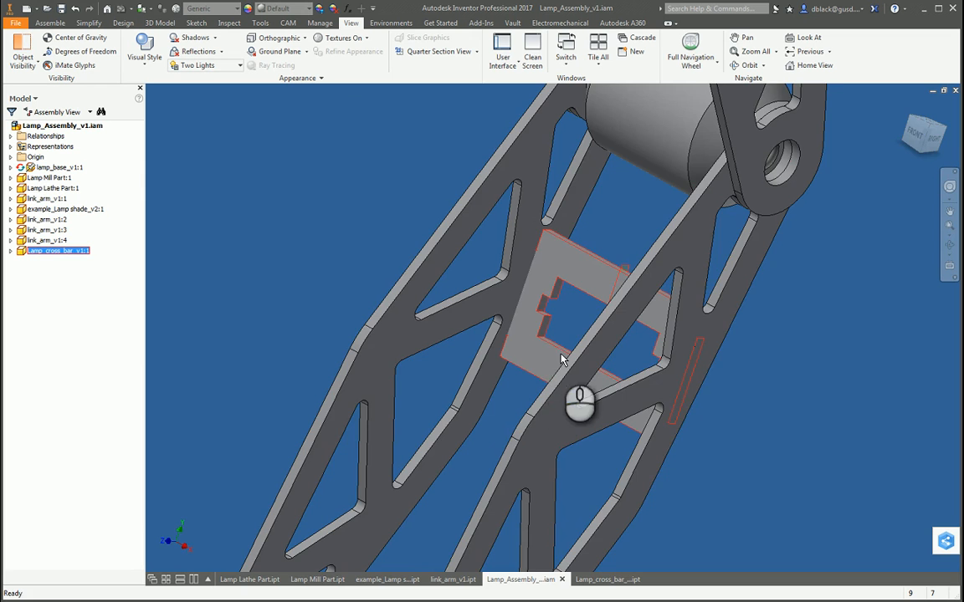
pyautogui.press('F4')
pyautogui.moveTo(665, 405); pyautogui.dragTo(575, 385)
pyautogui.scroll(3, 577, 385)
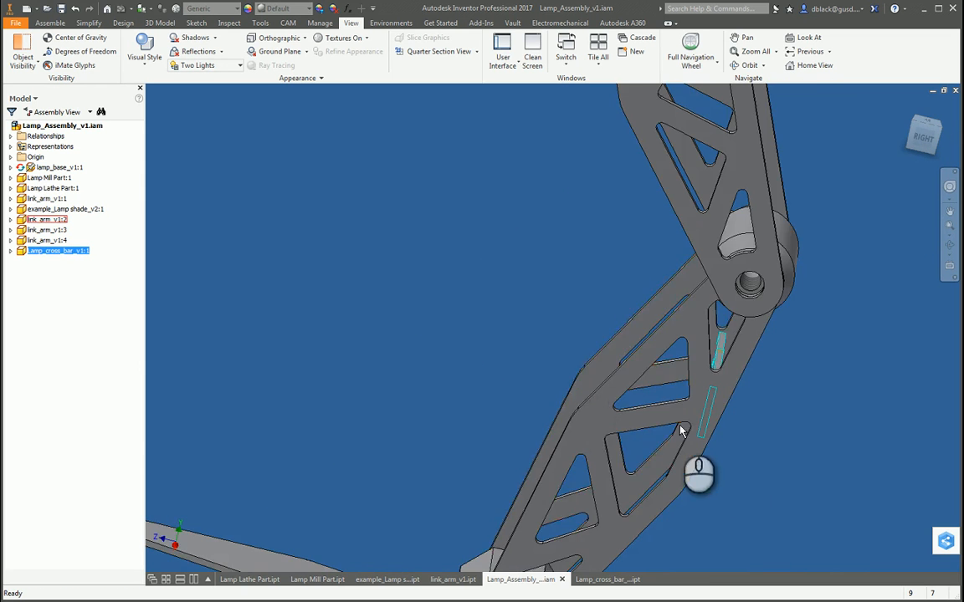
pyautogui.scroll(-3, 682, 430)
pyautogui.scroll(5, 493, 346)
pyautogui.scroll(-5, 583, 430)
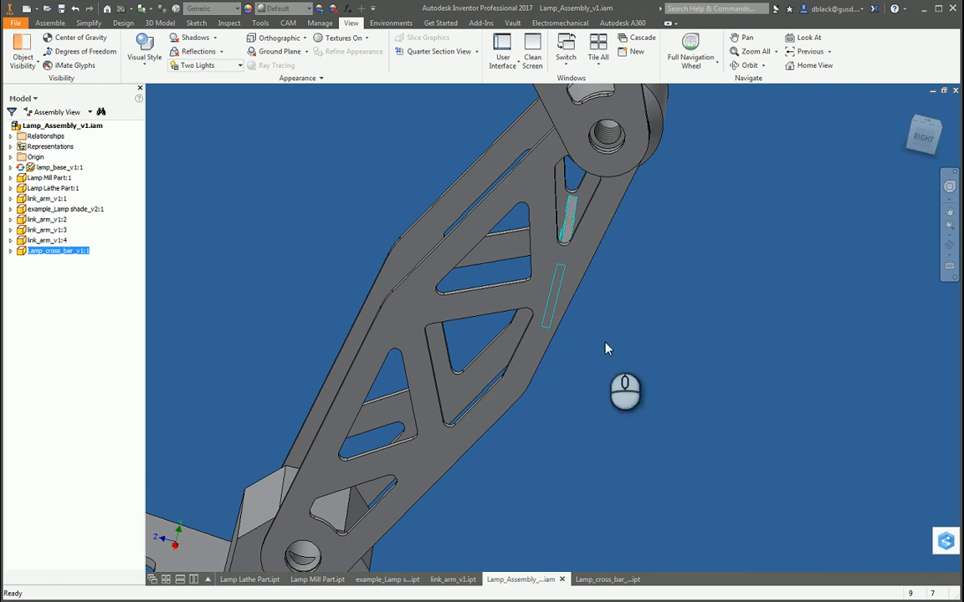
# Step: Add a directed angle constraint of 0 degrees between the cross bar's broad face and the lower link arm's narrow edge face
pyautogui.press('F4')
pyautogui.moveTo(546, 397); pyautogui.dragTo(537, 374)
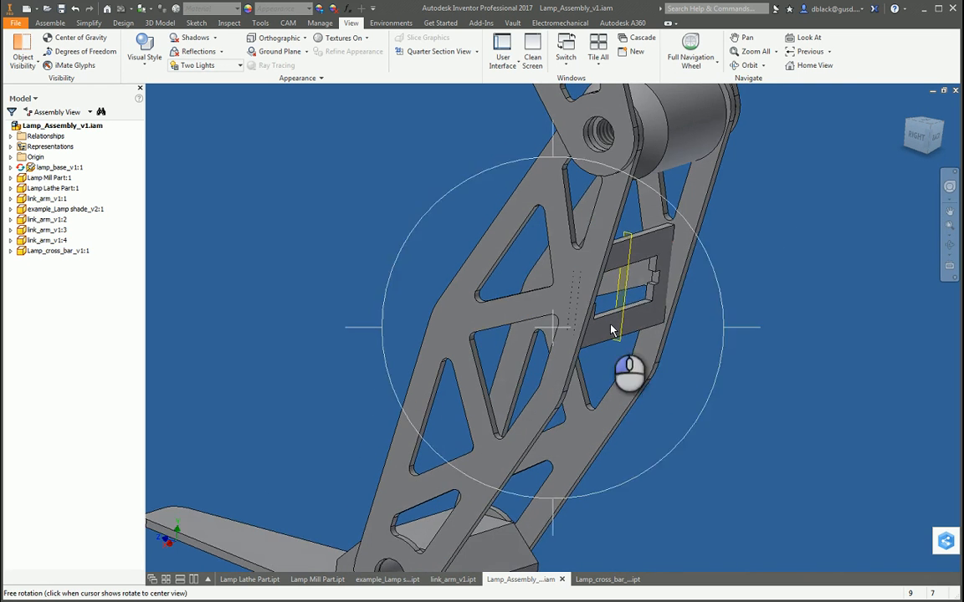
pyautogui.scroll(-4, 652, 311)
pyautogui.press('c')
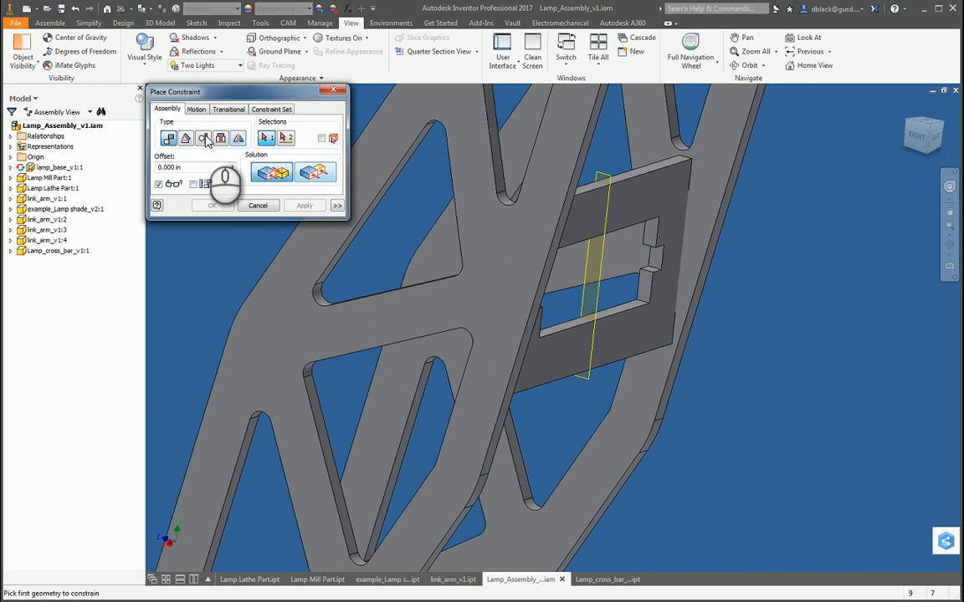
pyautogui.click(186, 138)
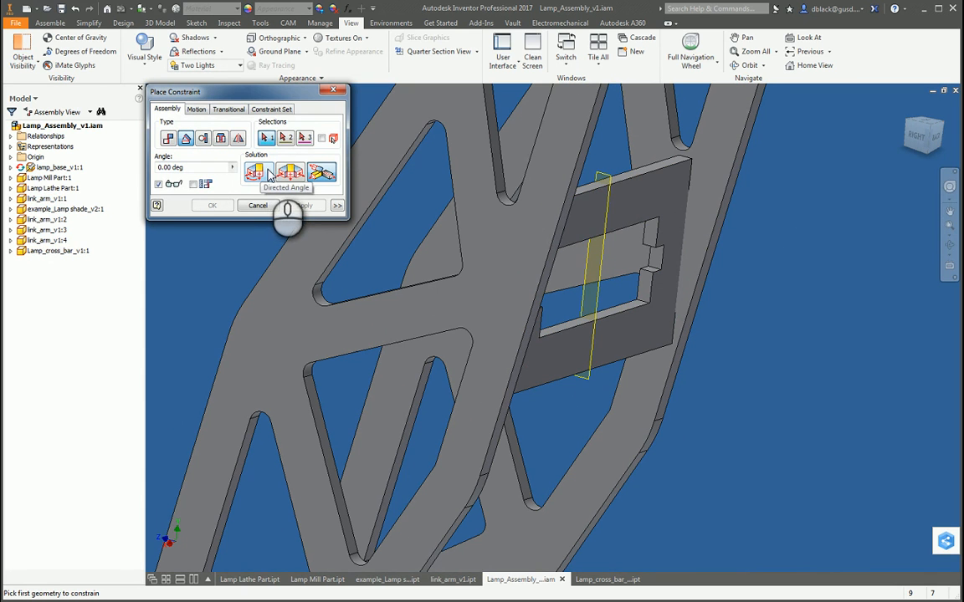
pyautogui.click(265, 171)
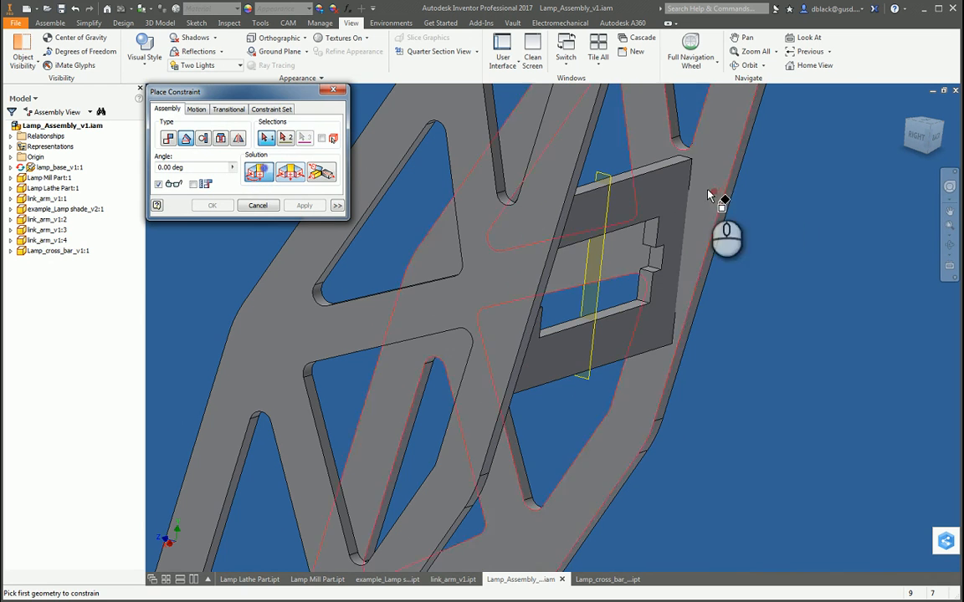
pyautogui.click(654, 198)
pyautogui.scroll(3, 577, 243)
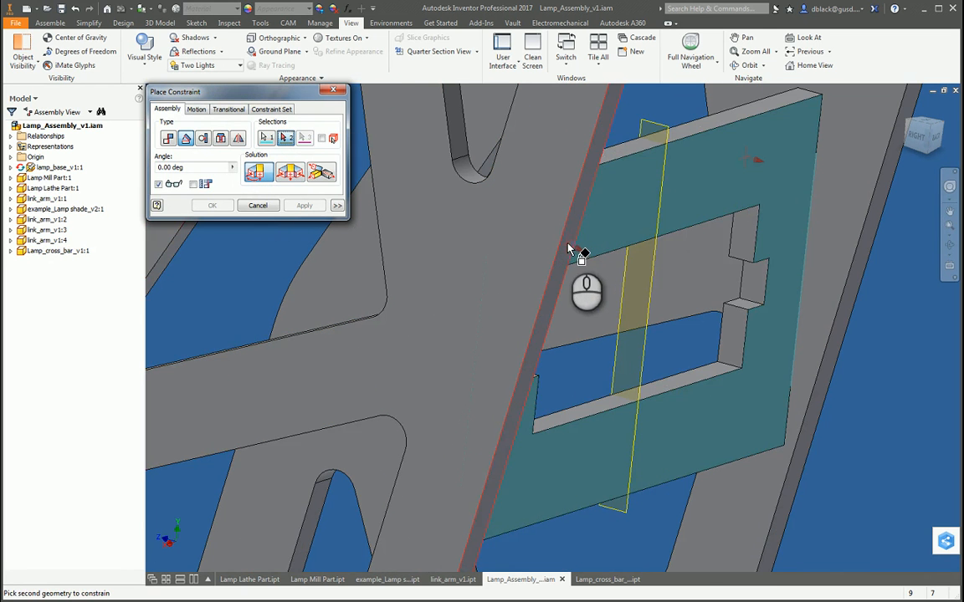
pyautogui.click(568, 248)
pyautogui.scroll(-4, 569, 245)
pyautogui.click(304, 206)
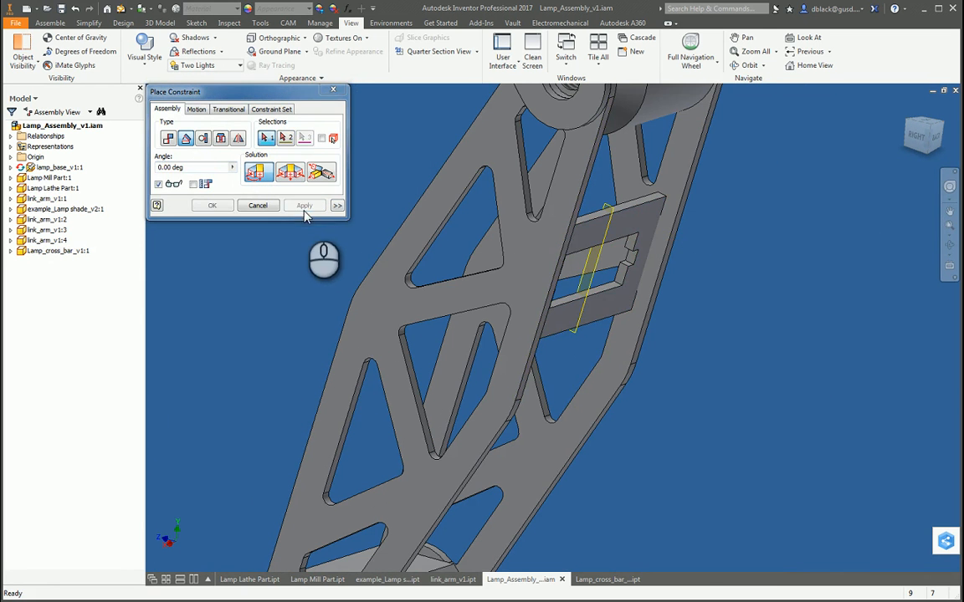
pyautogui.click(333, 90)
# Step: Set up a flush constraint between the link arm's narrow edge face and the cross bar's broad face with a -0.1 in offset
pyautogui.scroll(-4, 586, 234)
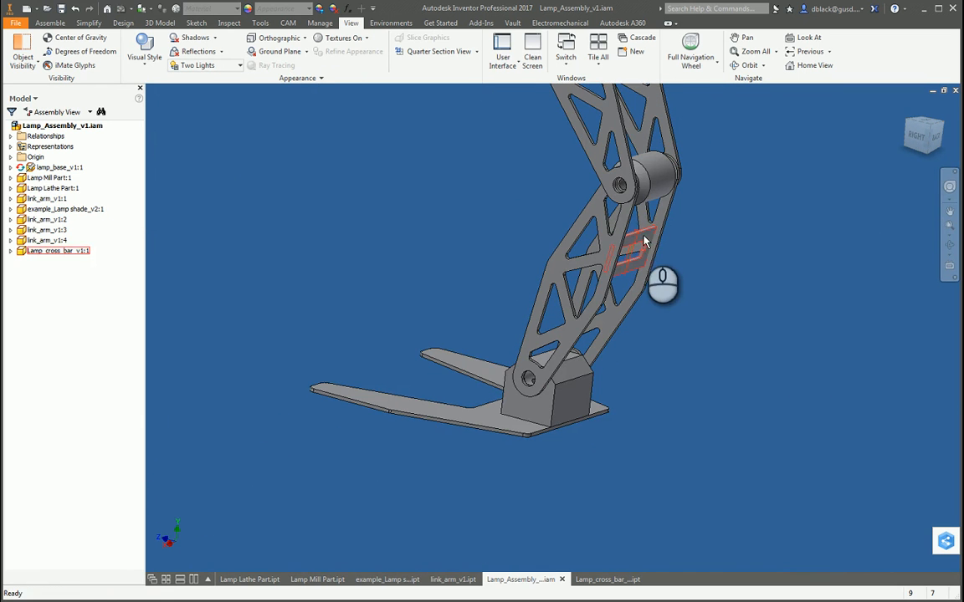
pyautogui.scroll(5, 641, 241)
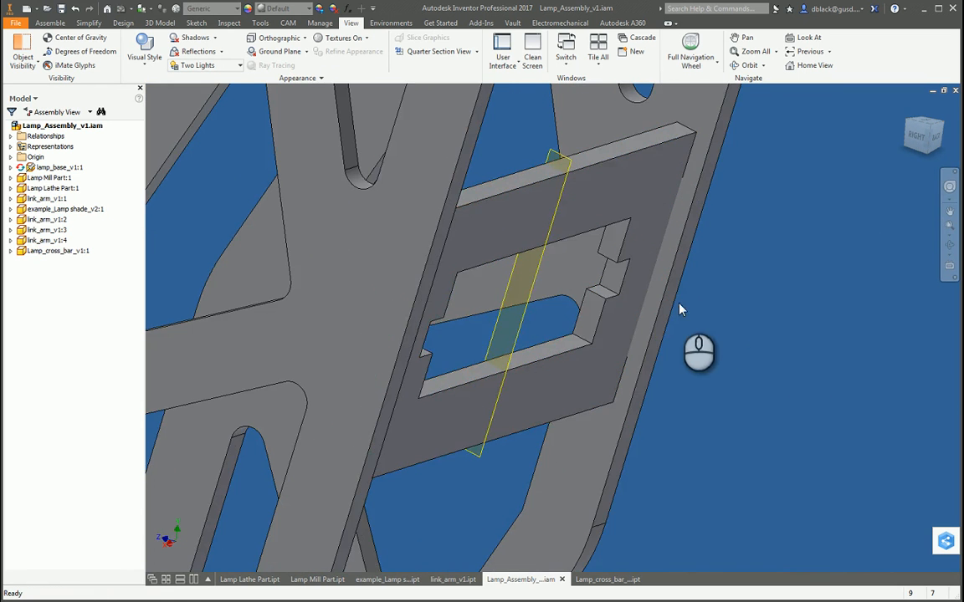
pyautogui.moveTo(679, 310); pyautogui.dragTo(652, 282)
pyautogui.scroll(3, 725, 283)
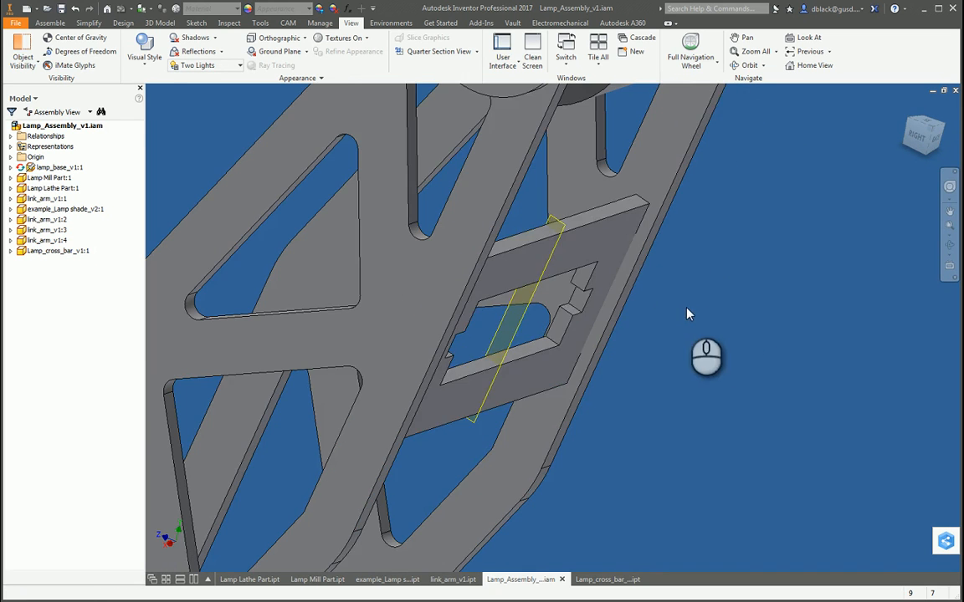
pyautogui.scroll(5, 639, 267)
pyautogui.press('c')
pyautogui.click(639, 250)
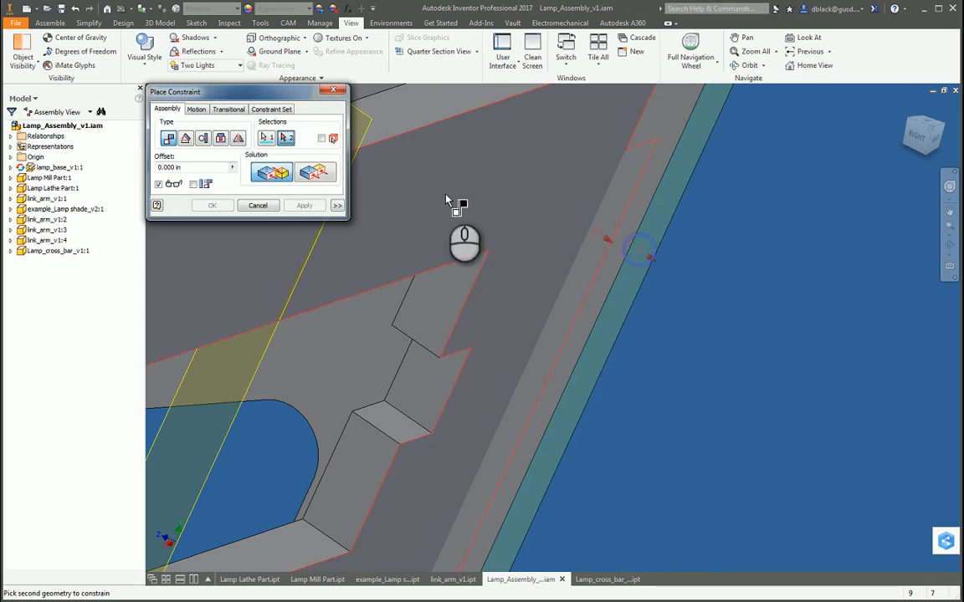
pyautogui.click(566, 198)
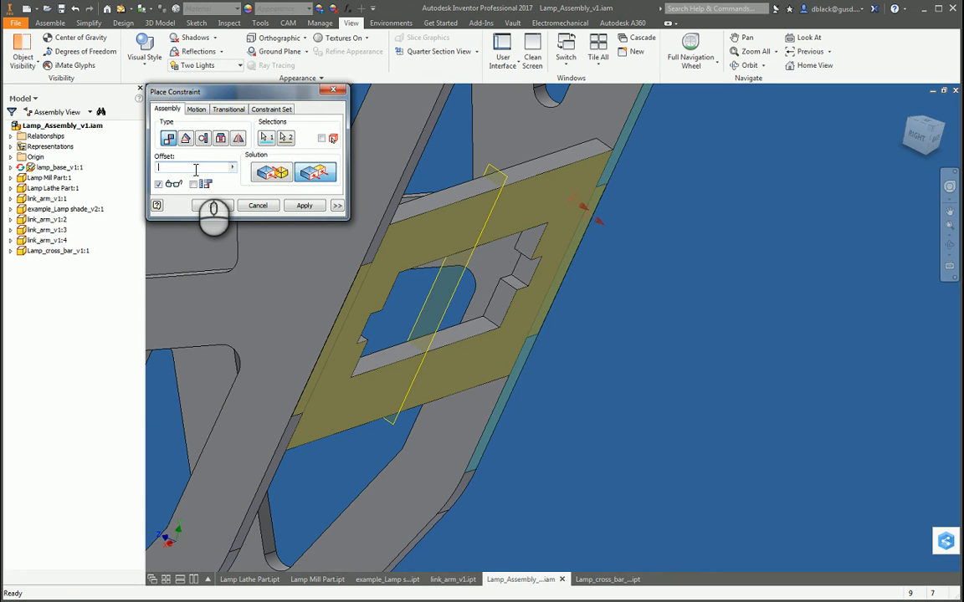
pyautogui.write('.1')
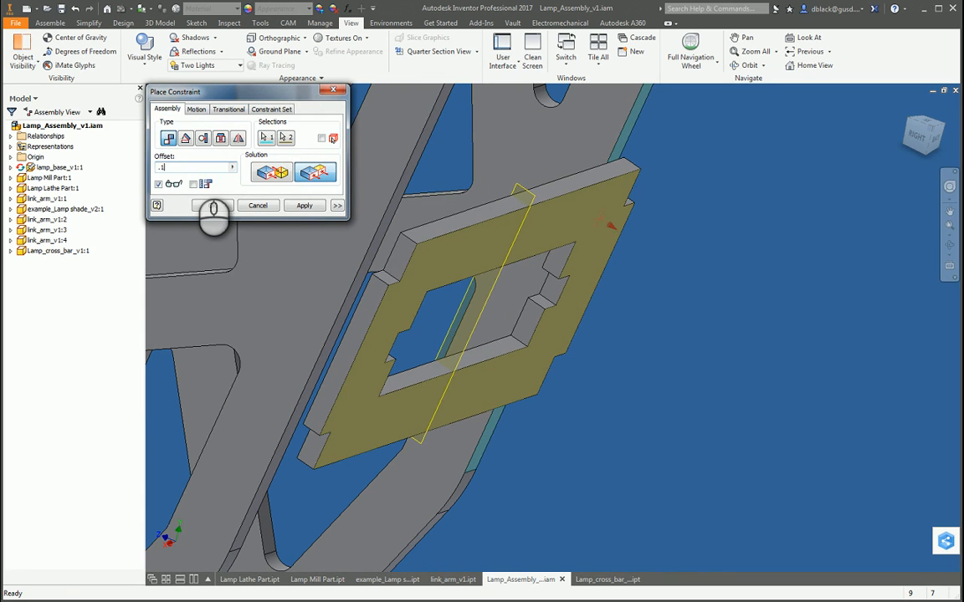
pyautogui.write('-')
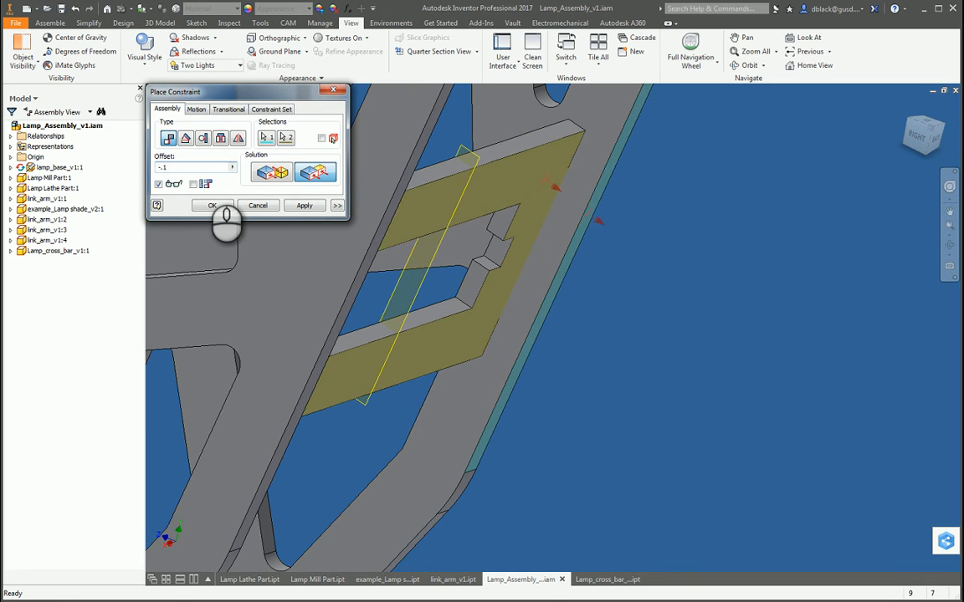
# Step: Set the flush constraint's offset to -0.07 in and apply it
pyautogui.scroll(5, 502, 293)
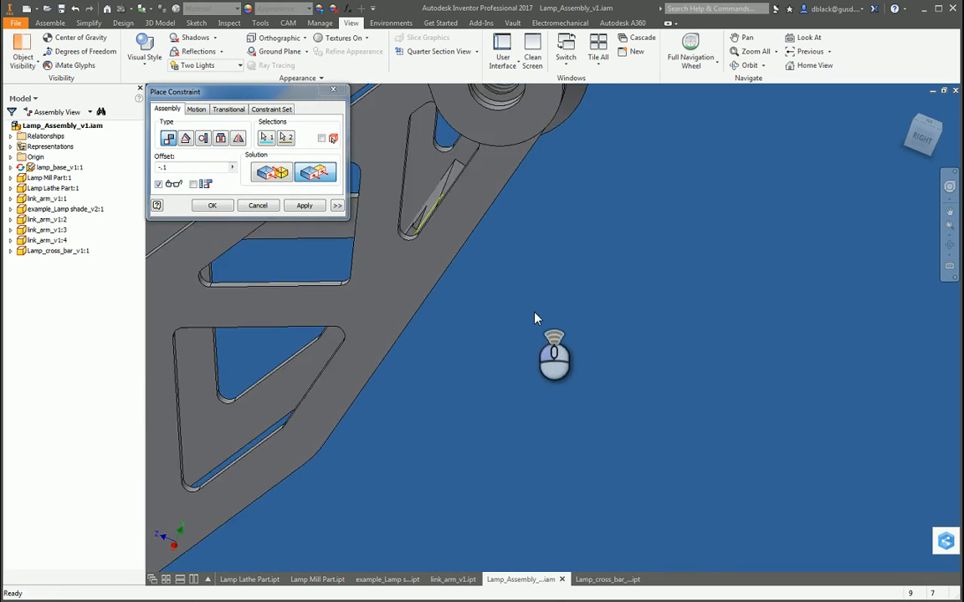
pyautogui.moveTo(536, 319); pyautogui.dragTo(450, 280)
pyautogui.click(201, 169)
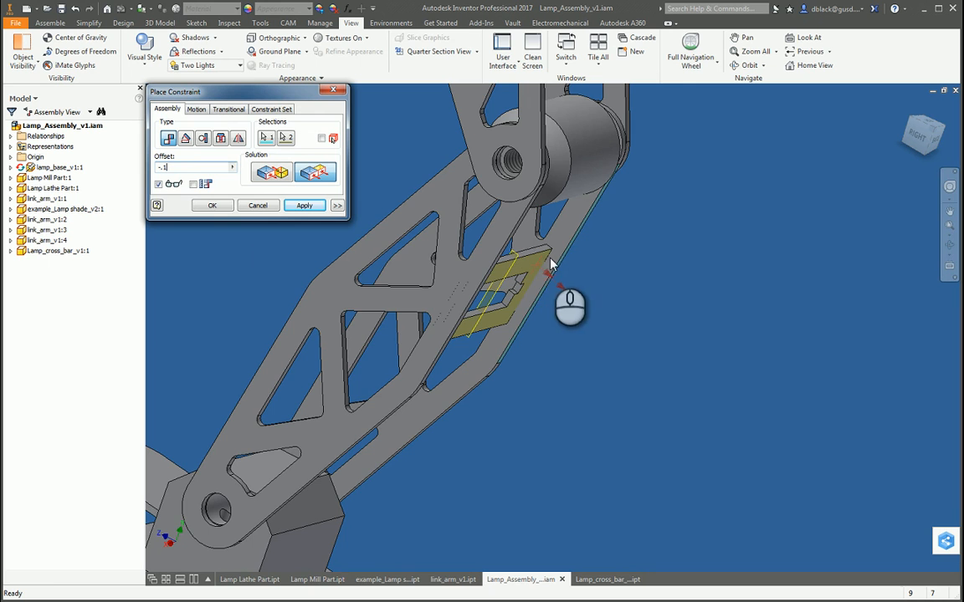
pyautogui.scroll(-2, 561, 243)
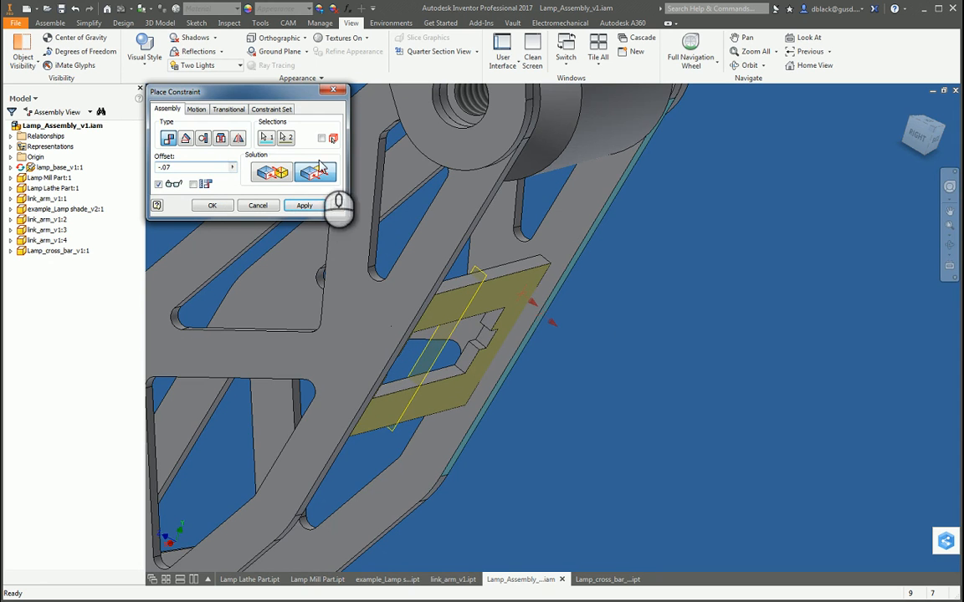
pyautogui.click(307, 208)
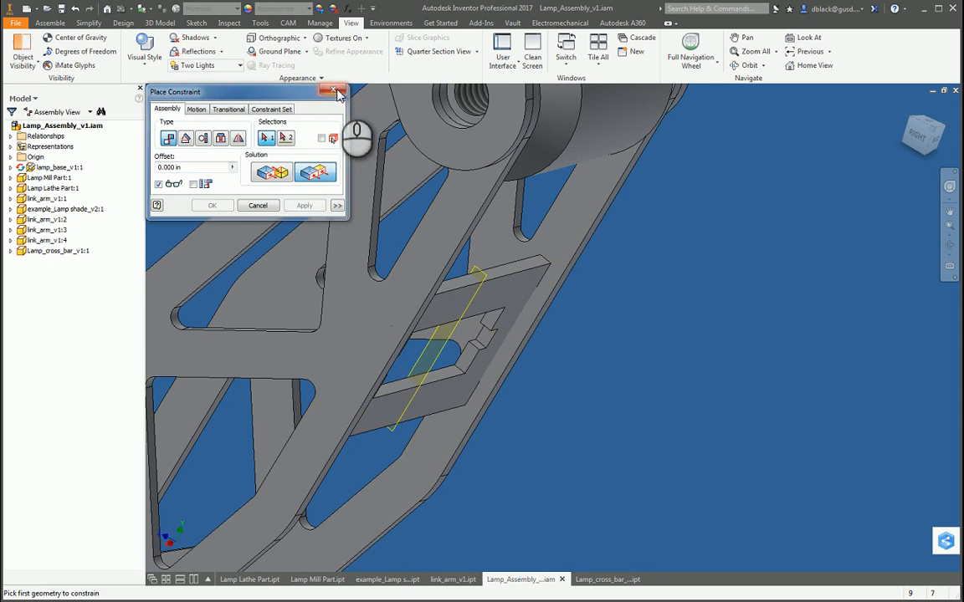
pyautogui.click(336, 91)
# Step: Inspect the cross bar between the lower link arms and test its remaining movement along them
pyautogui.scroll(3, 637, 389)
pyautogui.press('F4')
pyautogui.moveTo(604, 365); pyautogui.dragTo(712, 492)
pyautogui.moveTo(735, 431); pyautogui.dragTo(671, 432)
pyautogui.scroll(-5, 544, 407)
pyautogui.scroll(3, 536, 412)
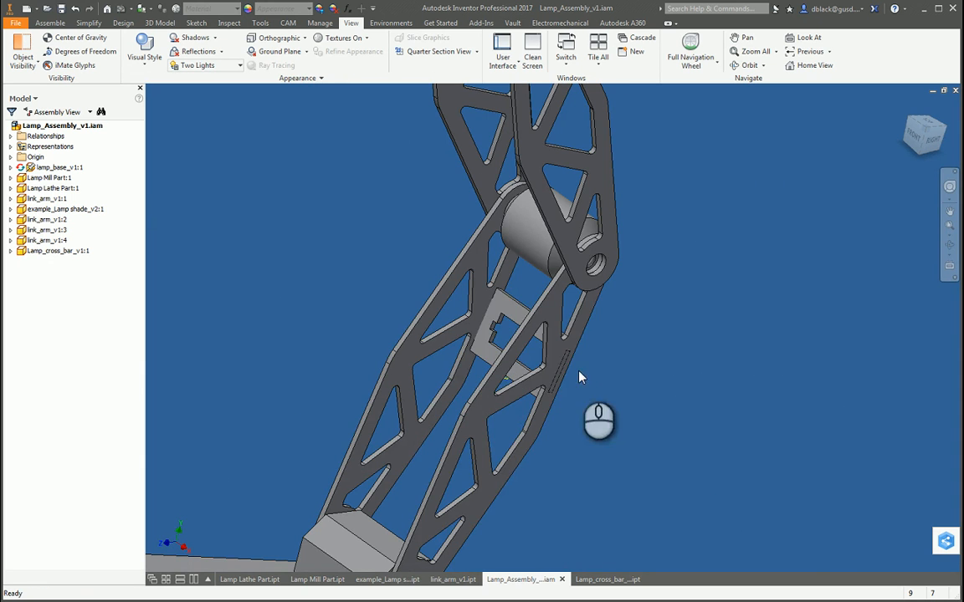
pyautogui.moveTo(554, 368); pyautogui.dragTo(528, 316)
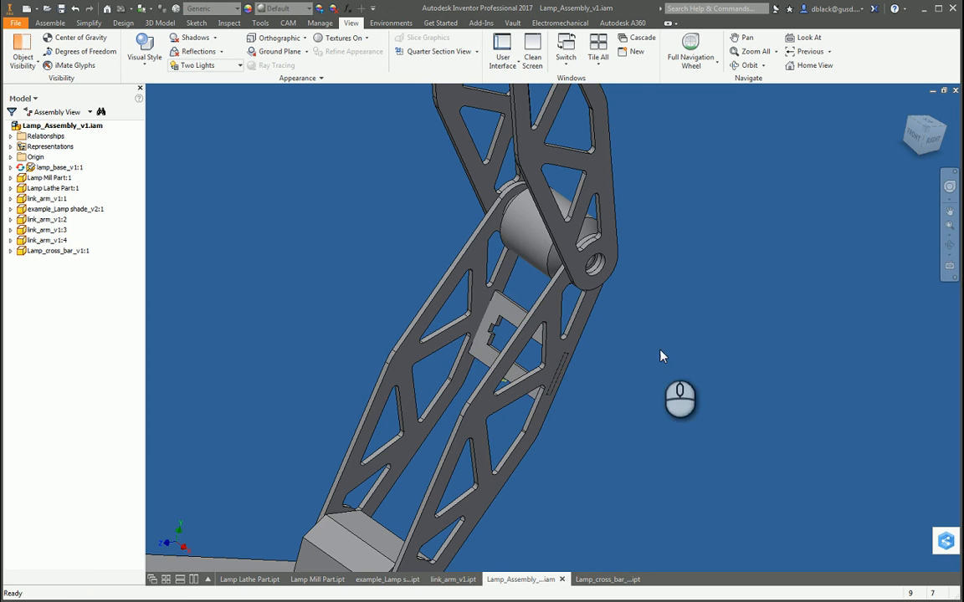
# Step: Set up an outside tangent constraint between the cross bar's narrow edge face nearest the joint and the rounded corner of the link arm's triangular cutout
pyautogui.press('F4')
pyautogui.moveTo(569, 426); pyautogui.dragTo(615, 347)
pyautogui.press('c')
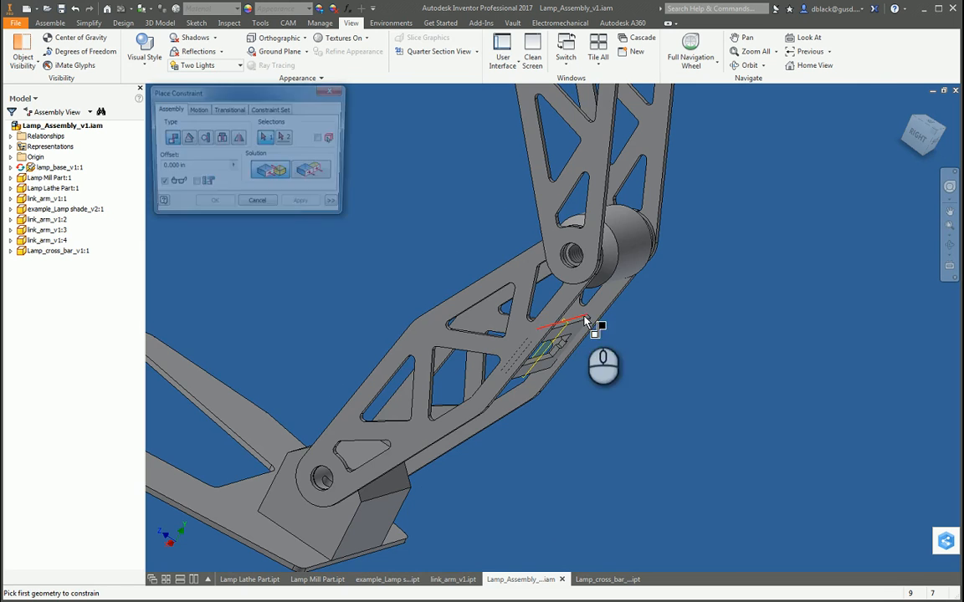
pyautogui.scroll(-4, 564, 321)
pyautogui.scroll(2, 645, 418)
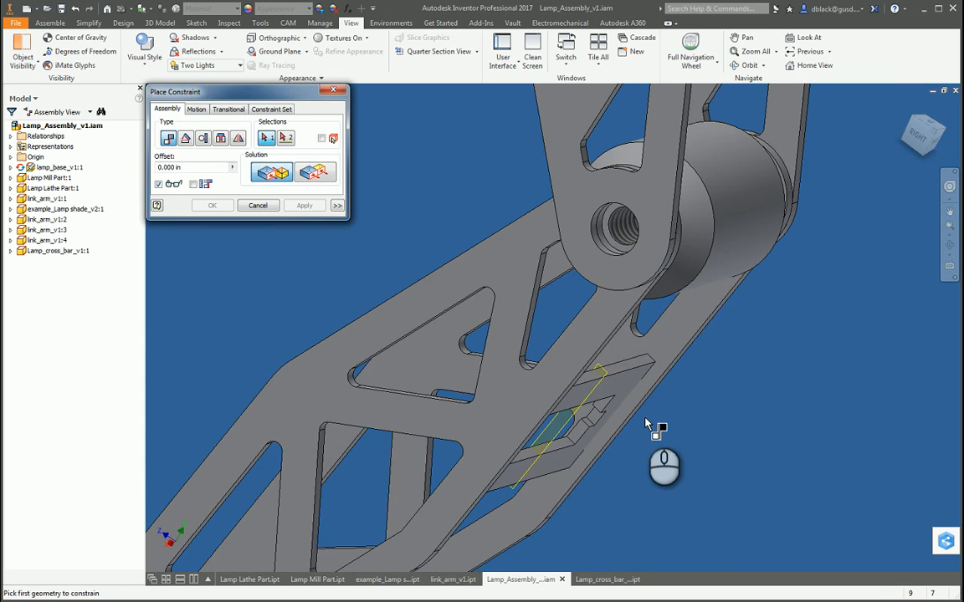
pyautogui.moveTo(640, 354); pyautogui.dragTo(588, 440)
pyautogui.scroll(-3, 679, 409)
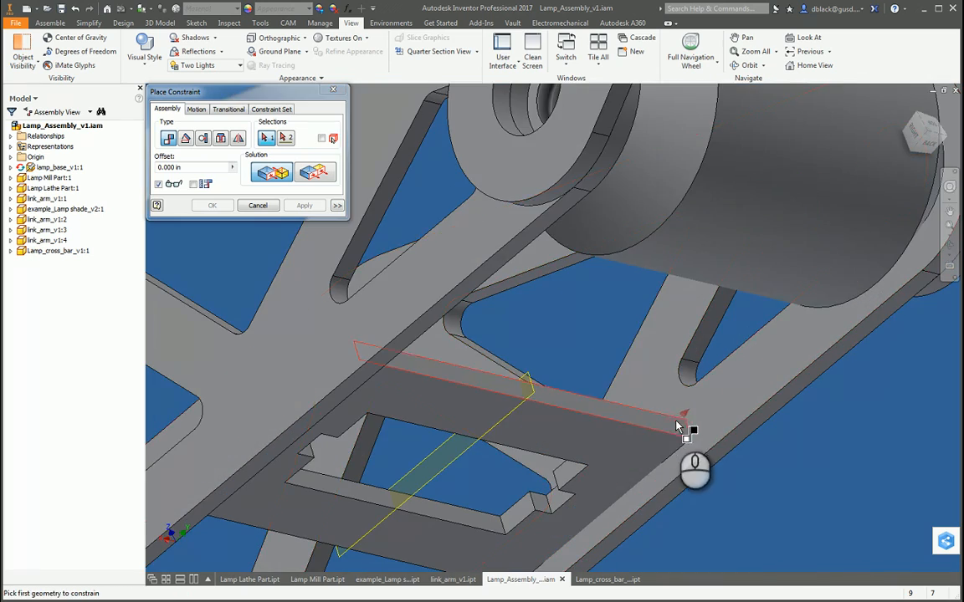
pyautogui.click(670, 429)
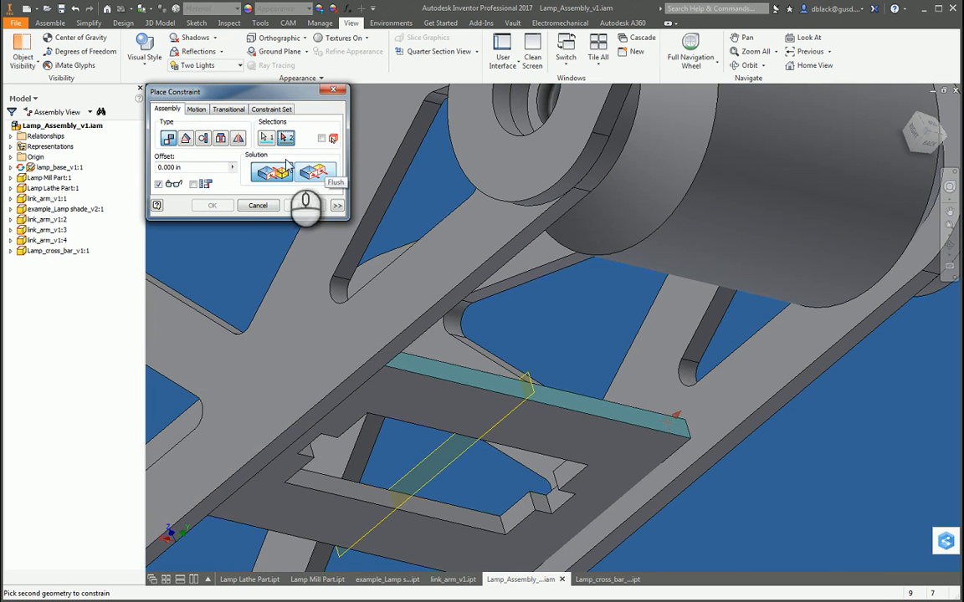
pyautogui.click(203, 139)
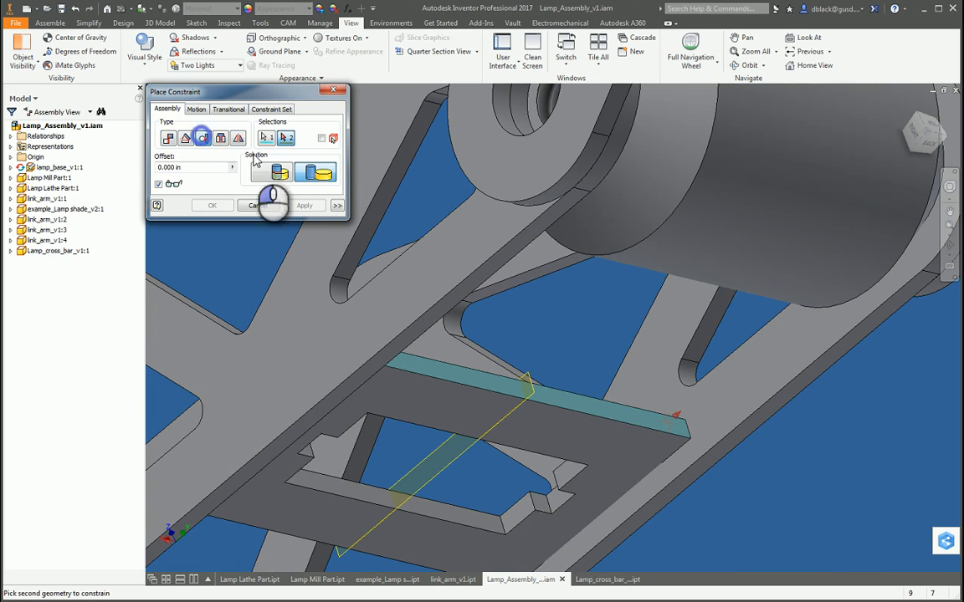
pyautogui.click(686, 379)
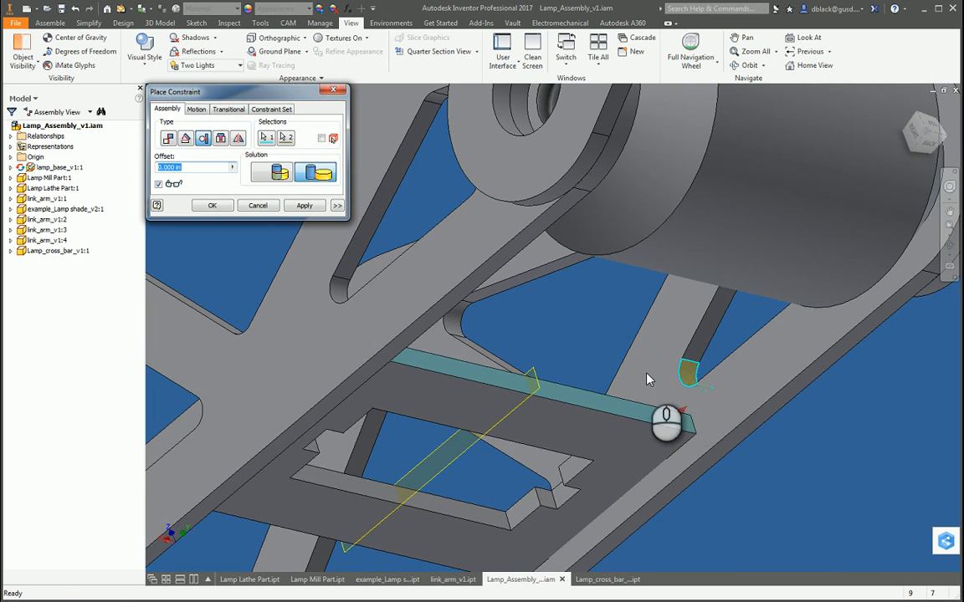
# Step: Set the tangent constraint's offset to 0.1 in and apply it
pyautogui.scroll(4, 647, 380)
pyautogui.press('F4')
pyautogui.moveTo(628, 454); pyautogui.dragTo(652, 398)
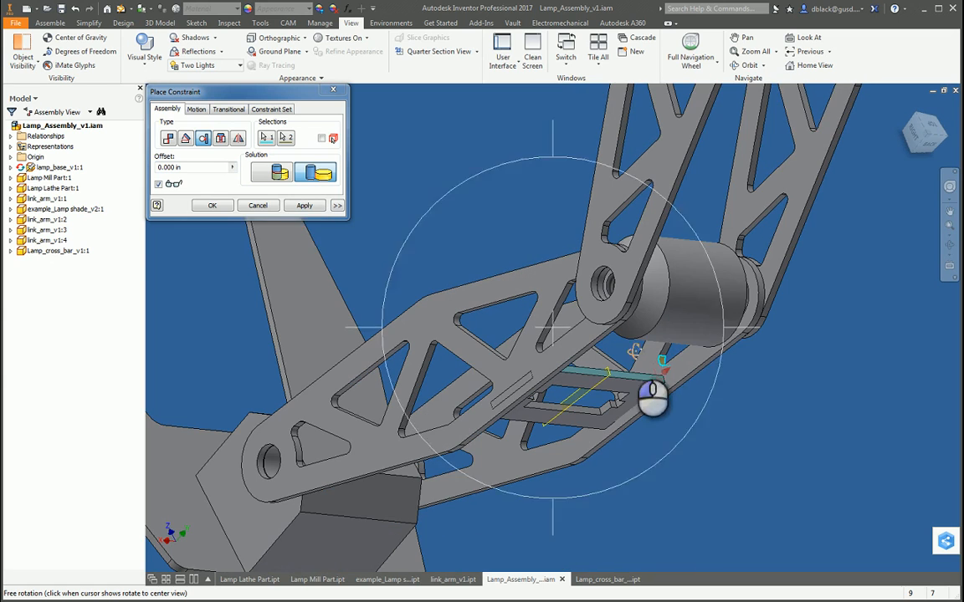
pyautogui.click(199, 167)
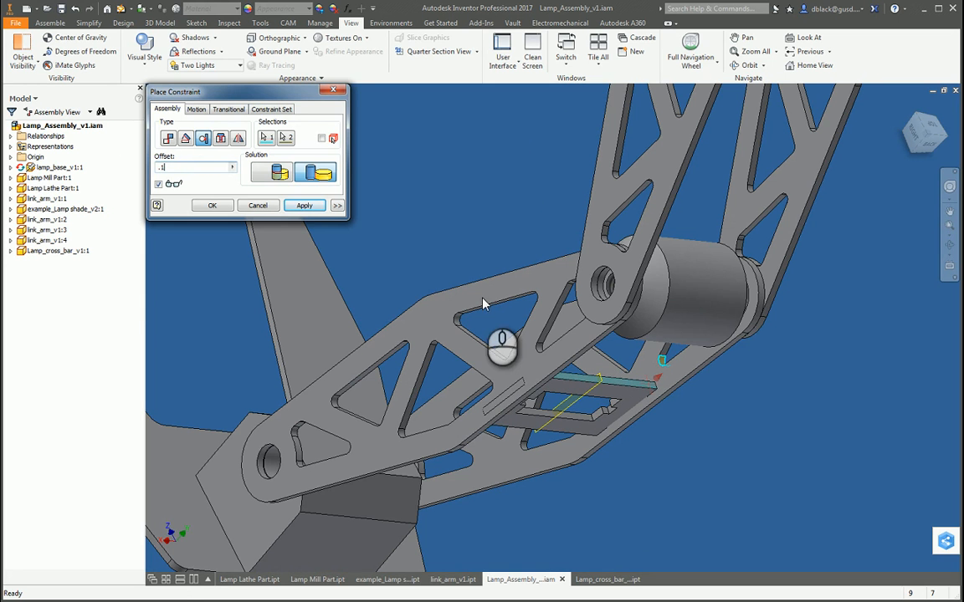
pyautogui.press('F4')
pyautogui.moveTo(443, 327); pyautogui.dragTo(463, 339)
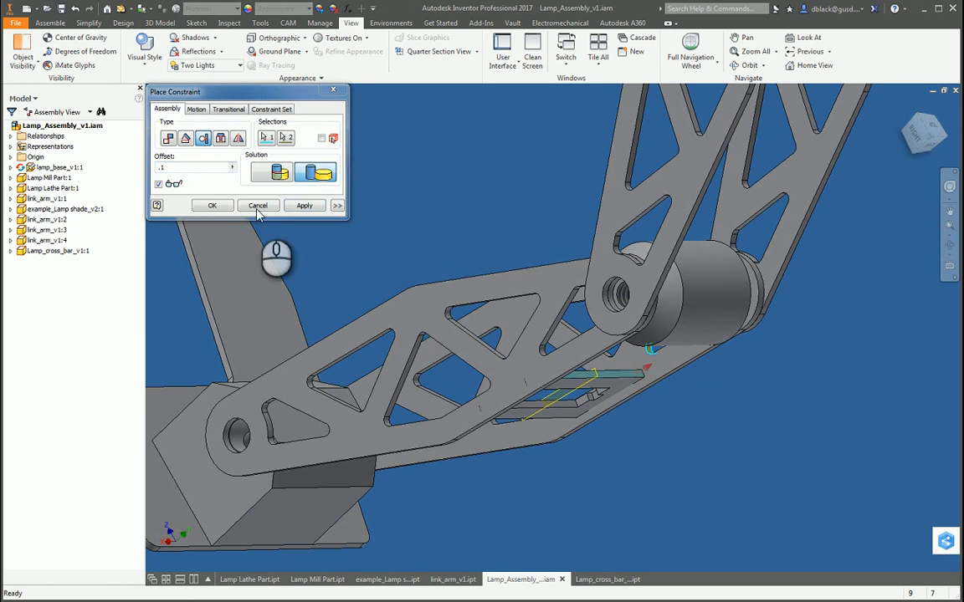
# Step: Test whether the constrained cross bar still moves, and examine its position between the lower link arms from several angles
pyautogui.scroll(-5, 599, 419)
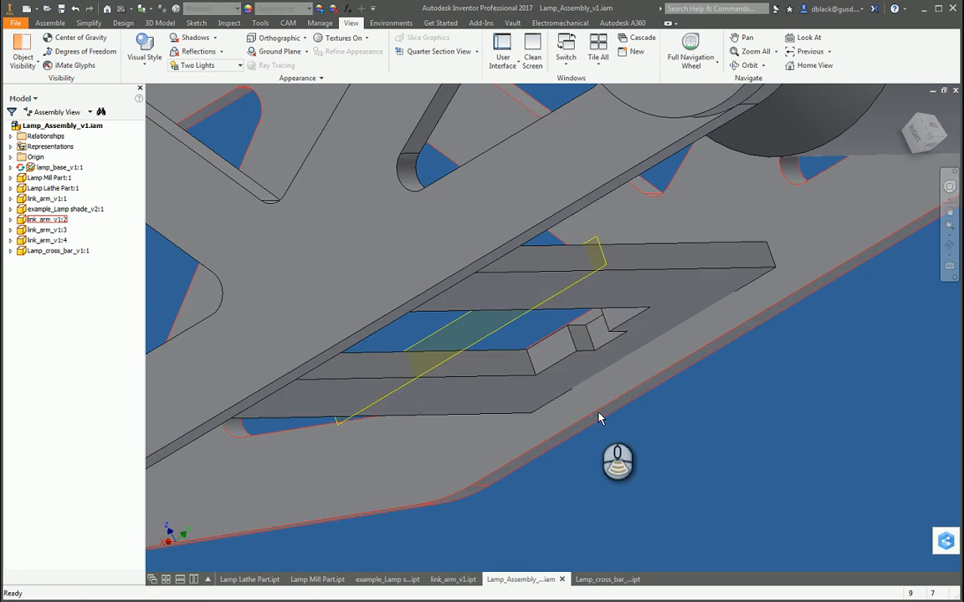
pyautogui.moveTo(630, 306); pyautogui.dragTo(606, 389)
pyautogui.scroll(6, 603, 404)
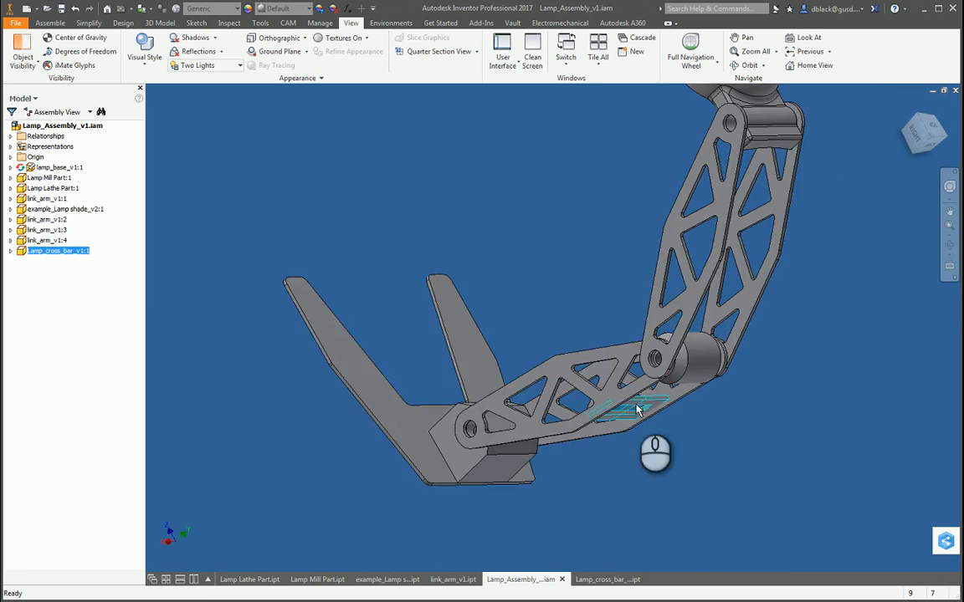
pyautogui.scroll(-5, 638, 410)
pyautogui.moveTo(712, 434); pyautogui.dragTo(693, 409)
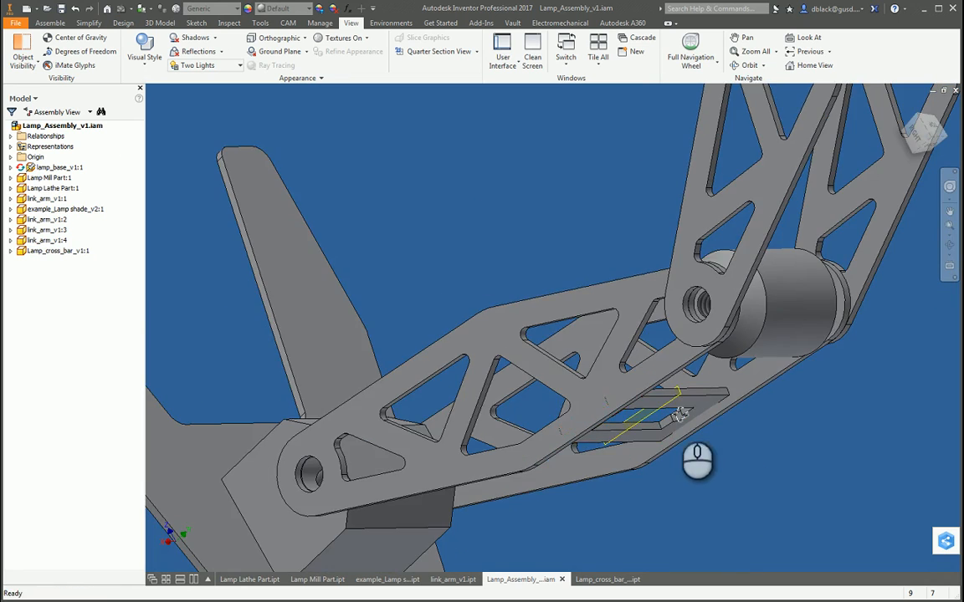
pyautogui.press('F4')
pyautogui.moveTo(554, 378); pyautogui.dragTo(594, 346)
pyautogui.scroll(5, 595, 346)
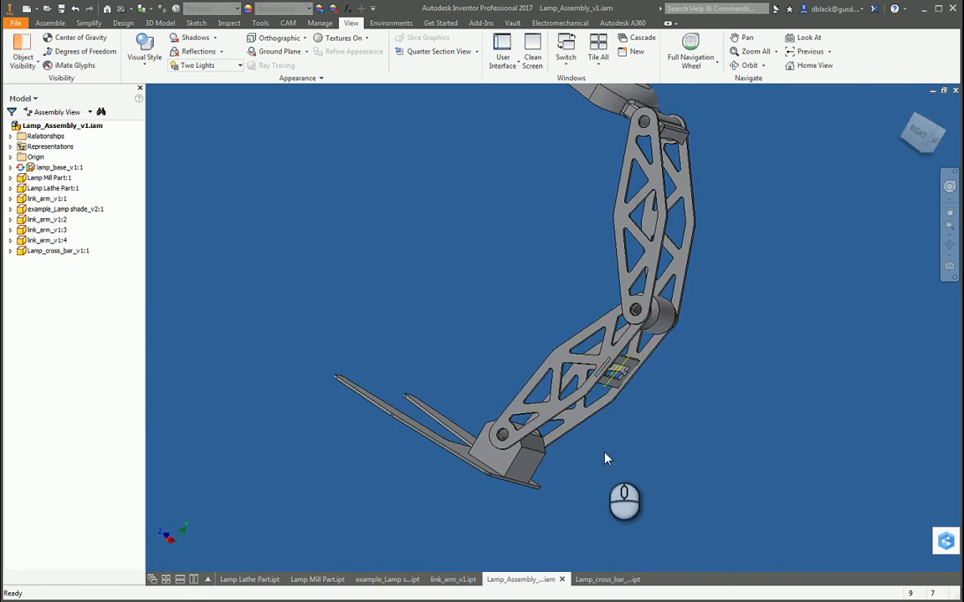
pyautogui.scroll(-3, 570, 456)
pyautogui.scroll(4, 574, 423)
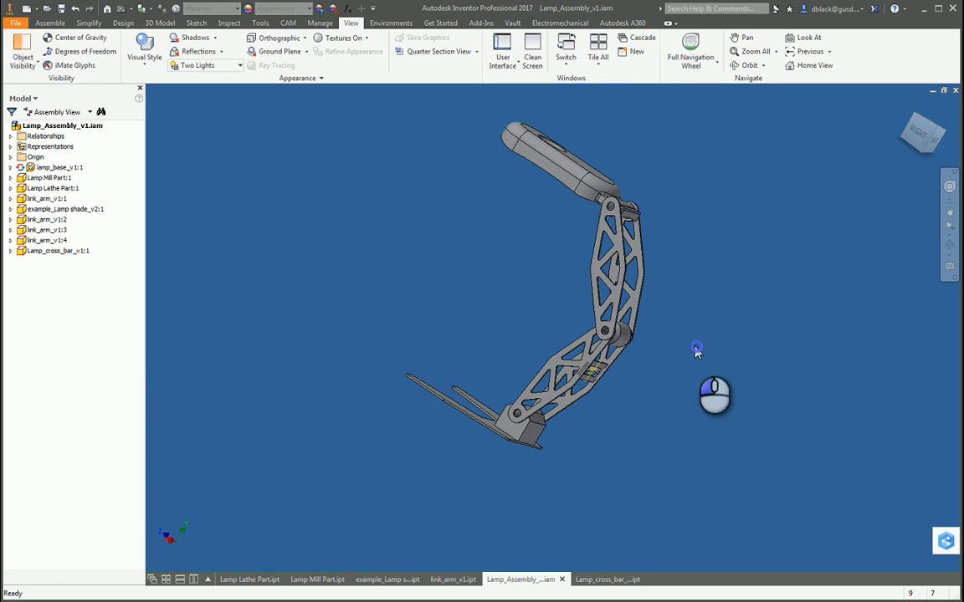
# Step: Add a second copy of the lamp cross bar to the assembly and move it clear of the lower link arms
pyautogui.scroll(-3, 619, 410)
pyautogui.scroll(3, 586, 452)
pyautogui.scroll(-3, 585, 464)
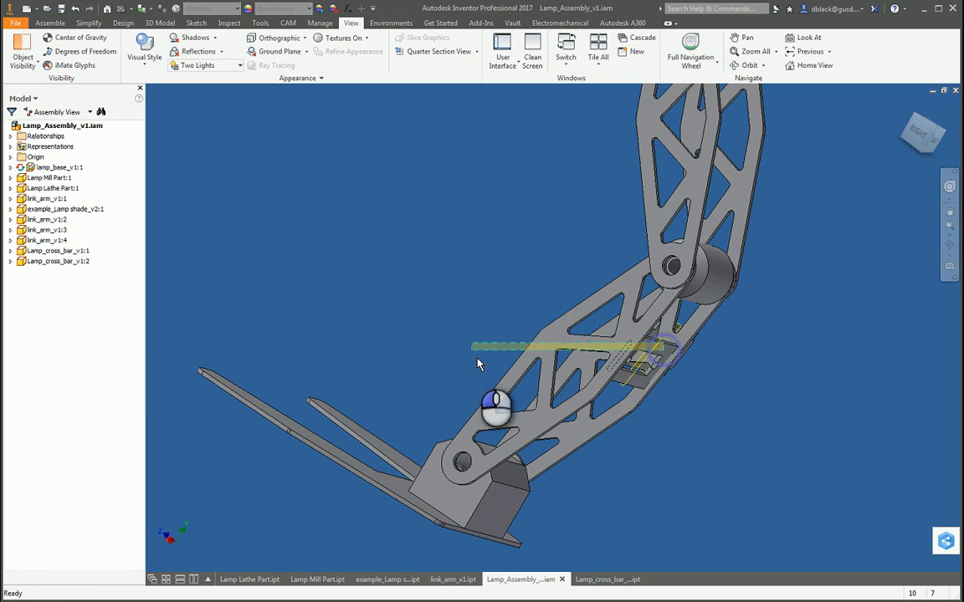
pyautogui.moveTo(647, 387); pyautogui.dragTo(593, 476)
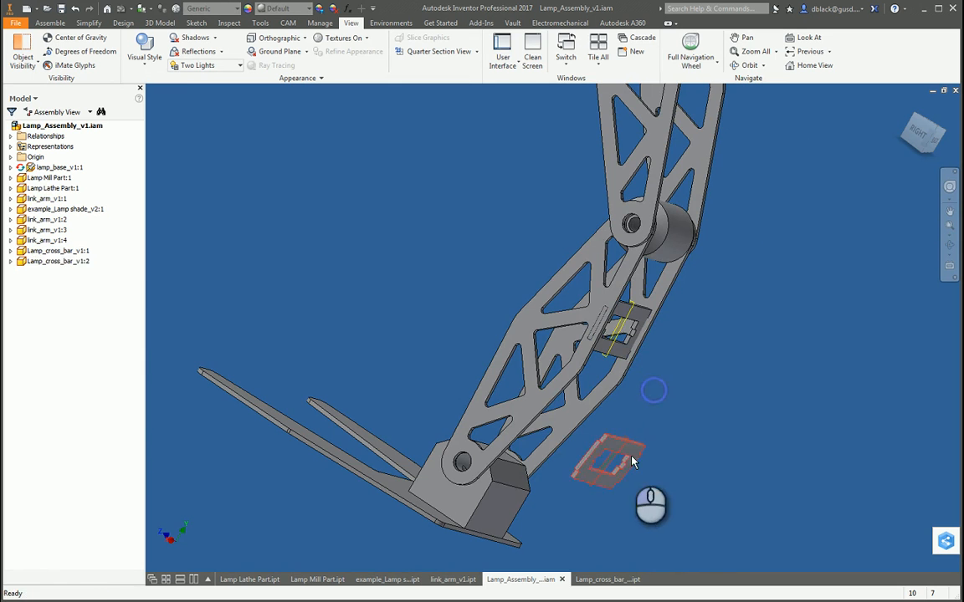
# Step: Mate the end shoulder face of the second cross bar with the inner side face of the lower link arm at 0 in offset
pyautogui.scroll(5, 634, 461)
pyautogui.press('c')
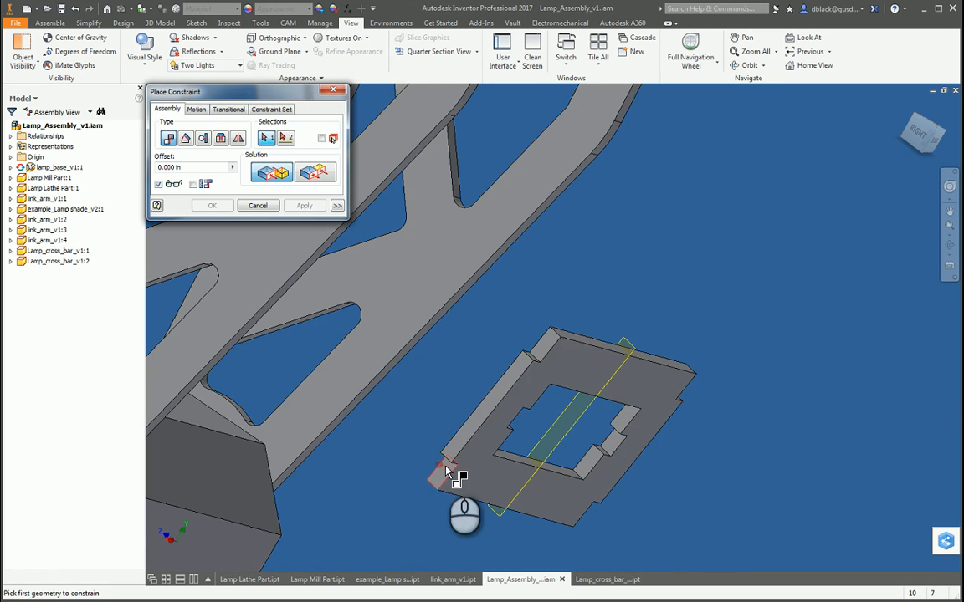
pyautogui.click(446, 466)
pyautogui.scroll(-5, 620, 384)
pyautogui.press('F4')
pyautogui.moveTo(576, 374); pyautogui.dragTo(562, 336)
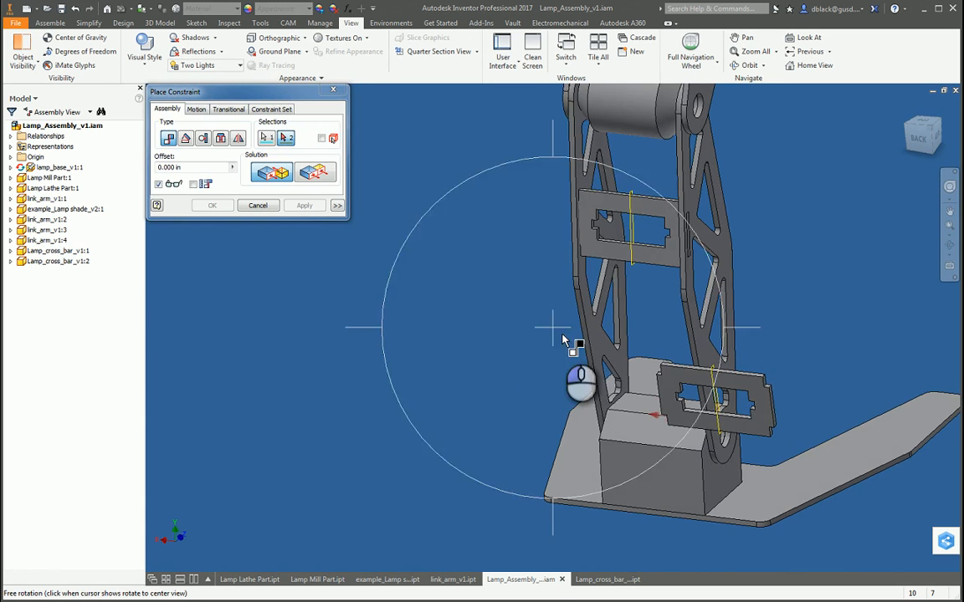
pyautogui.click(597, 344)
pyautogui.click(305, 206)
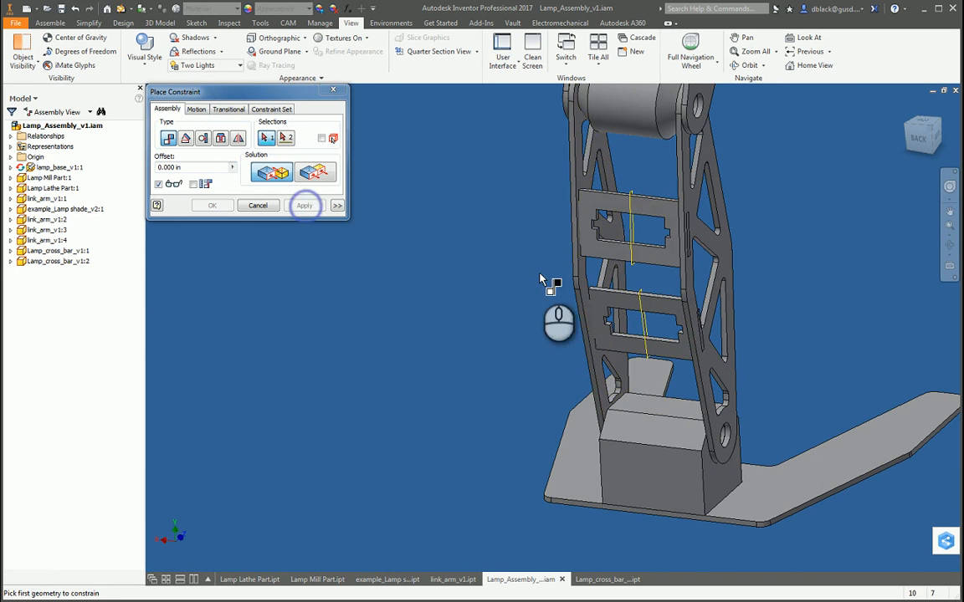
# Step: Add a flush constraint with a 0.07 in offset between the lower link arm's narrow edge face and the second cross bar's broad face
pyautogui.scroll(3, 576, 325)
pyautogui.click(323, 174)
pyautogui.scroll(3, 626, 375)
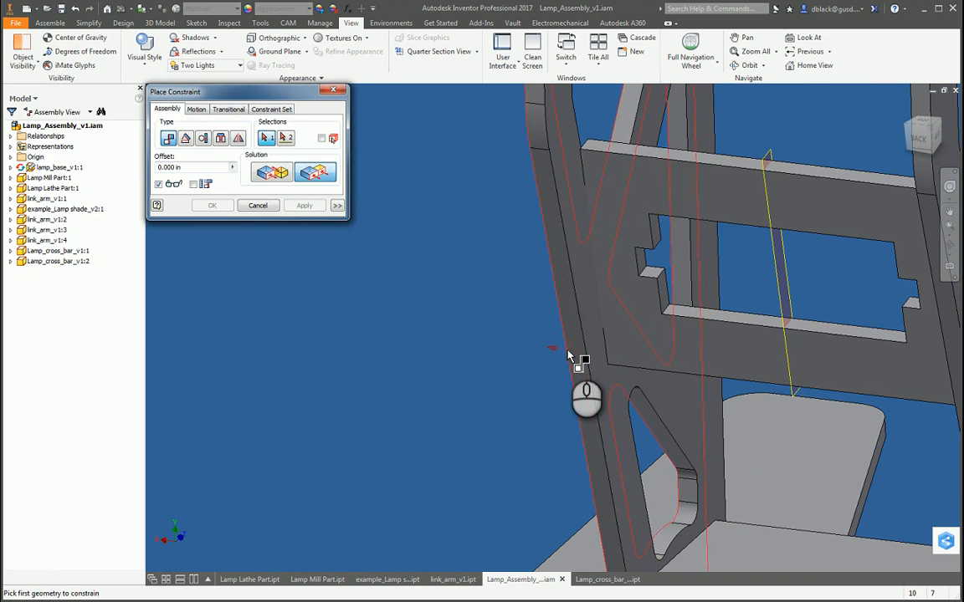
pyautogui.click(577, 356)
pyautogui.click(576, 317)
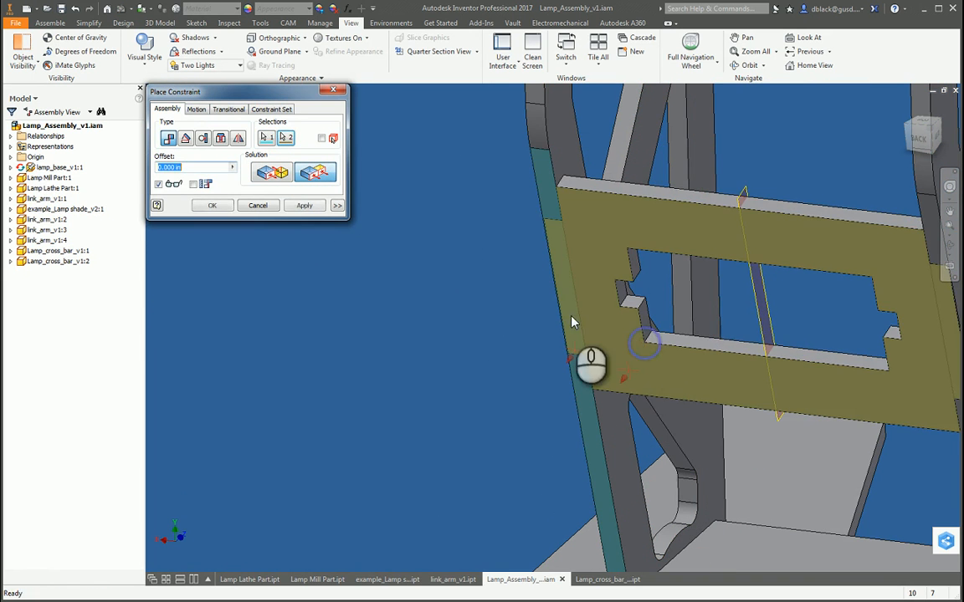
pyautogui.click(304, 205)
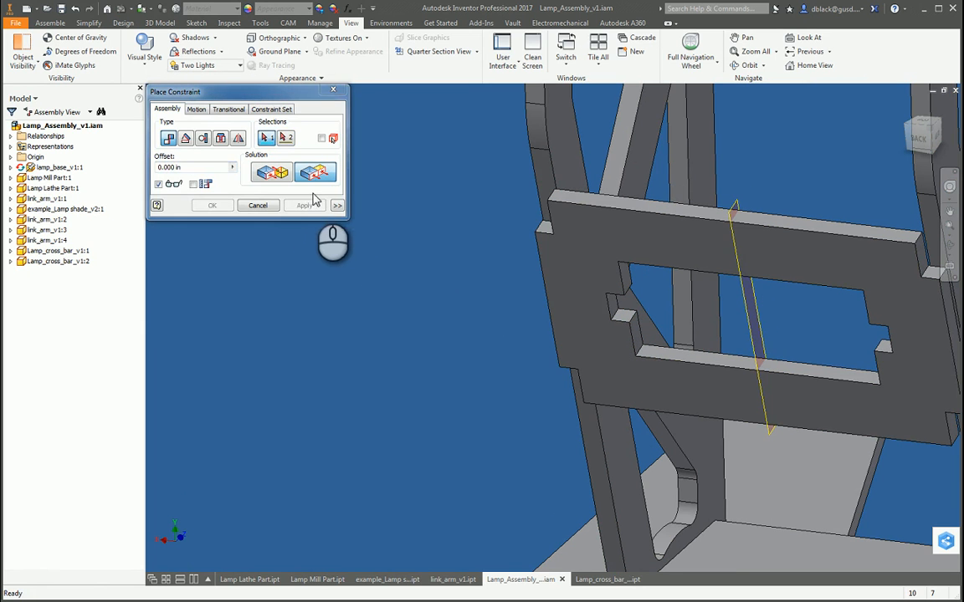
pyautogui.click(258, 205)
# Step: Change the offset of the second cross bar's flush constraint to -0.07 in
pyautogui.click(569, 261)
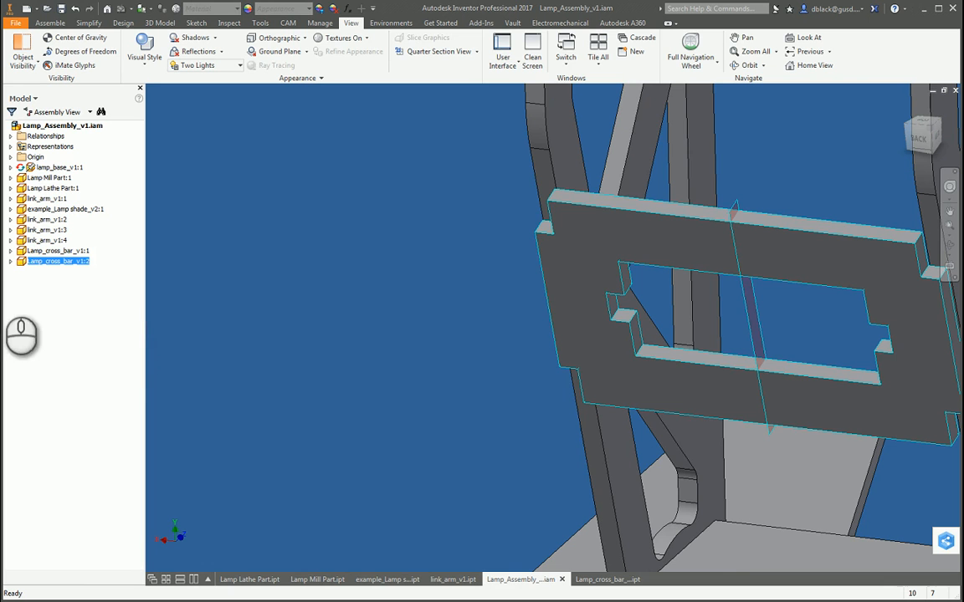
pyautogui.click(38, 303)
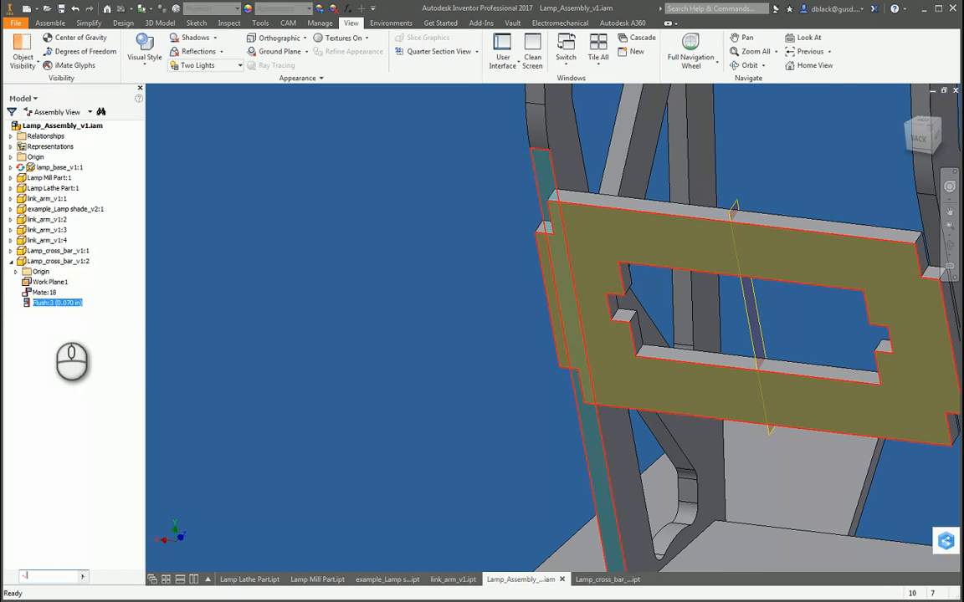
pyautogui.write('-.07')
pyautogui.press('Return')
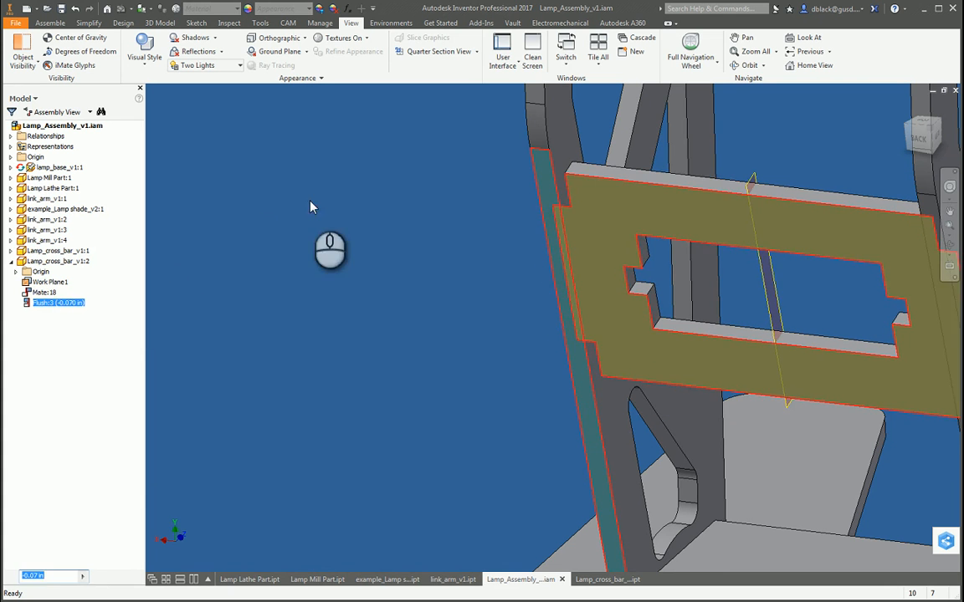
pyautogui.click(432, 195)
# Step: Test the second cross bar's remaining movement along the lower link arms and inspect how both bars sit
pyautogui.moveTo(630, 288); pyautogui.dragTo(625, 338)
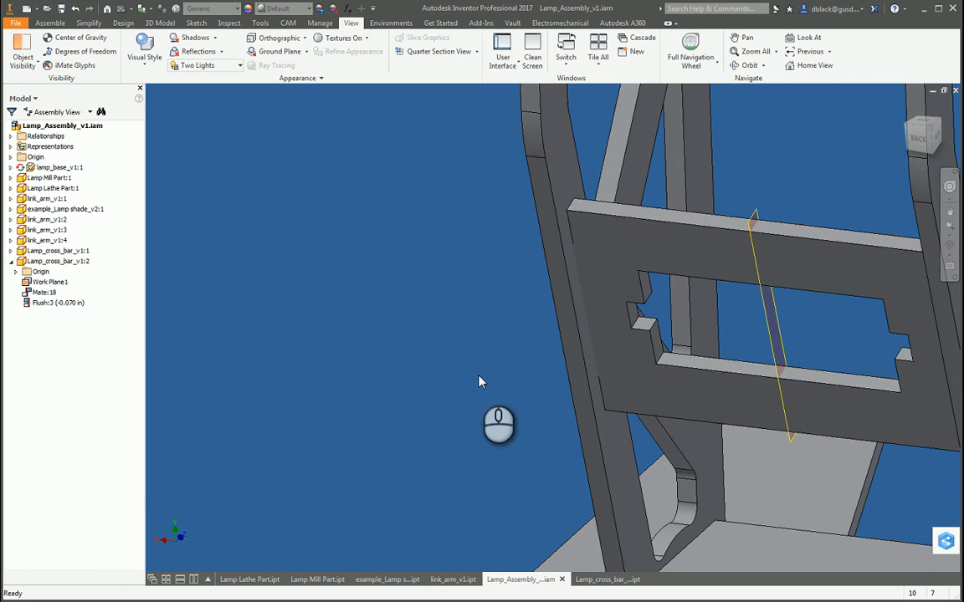
pyautogui.moveTo(502, 418); pyautogui.dragTo(590, 451)
pyautogui.press('Escape')
pyautogui.scroll(-5, 590, 450)
pyautogui.moveTo(548, 375); pyautogui.dragTo(534, 482)
pyautogui.scroll(4, 597, 401)
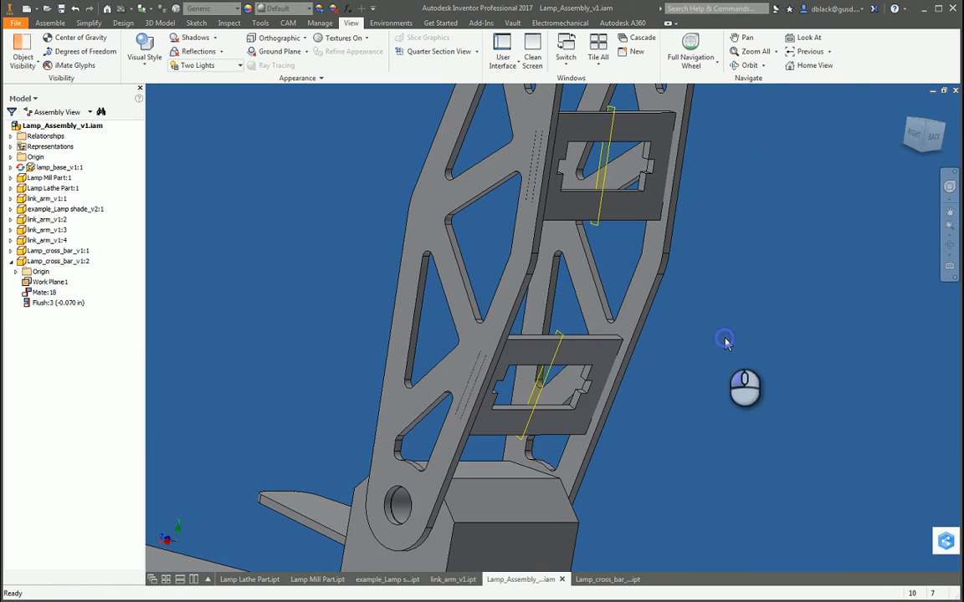
pyautogui.press('F4')
pyautogui.moveTo(585, 409); pyautogui.dragTo(581, 387)
pyautogui.scroll(3, 585, 393)
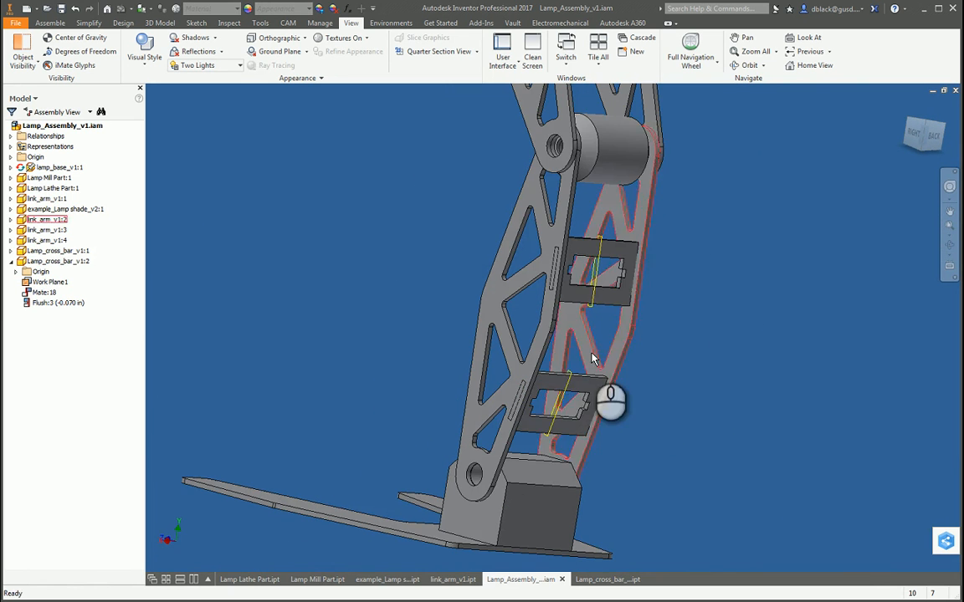
# Step: Set up an outside tangent constraint between the second cross bar's narrow edge face nearest the base and the upper rounded corner of the link arm's lowest triangular cutout
pyautogui.press('F4')
pyautogui.scroll(-5, 544, 418)
pyautogui.moveTo(527, 428); pyautogui.dragTo(637, 302)
pyautogui.press('F4')
pyautogui.scroll(-4, 511, 422)
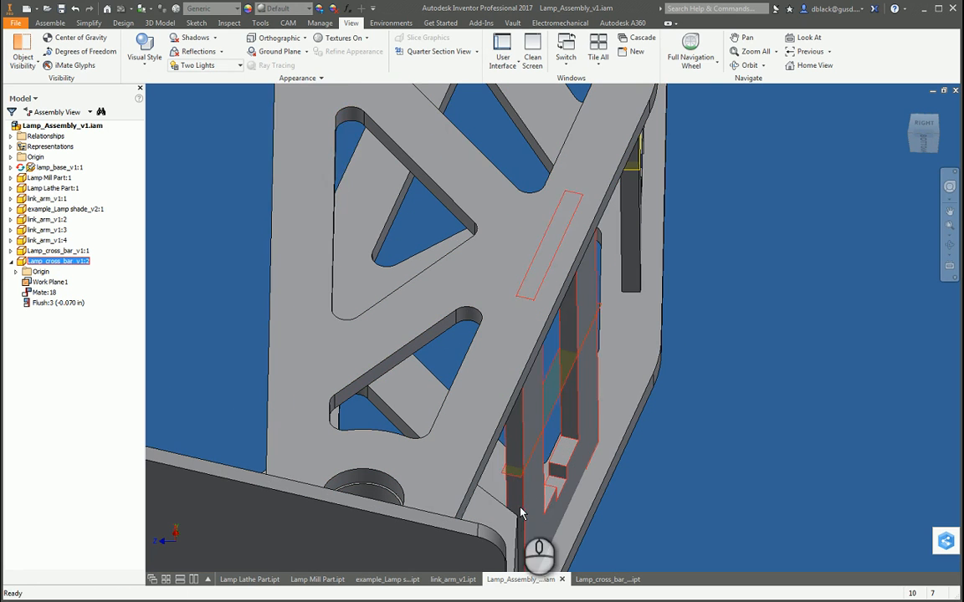
pyautogui.press('c')
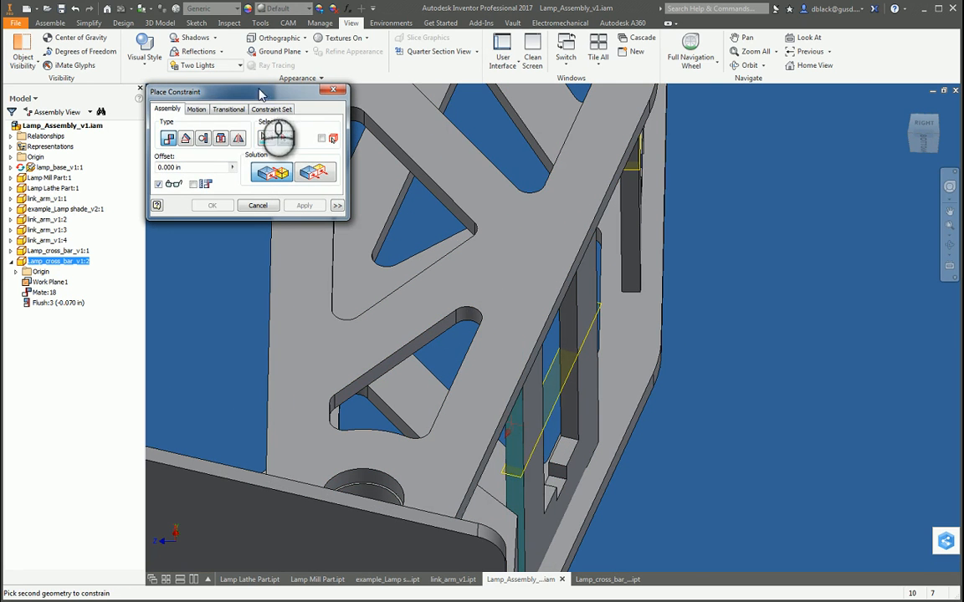
pyautogui.scroll(-3, 469, 315)
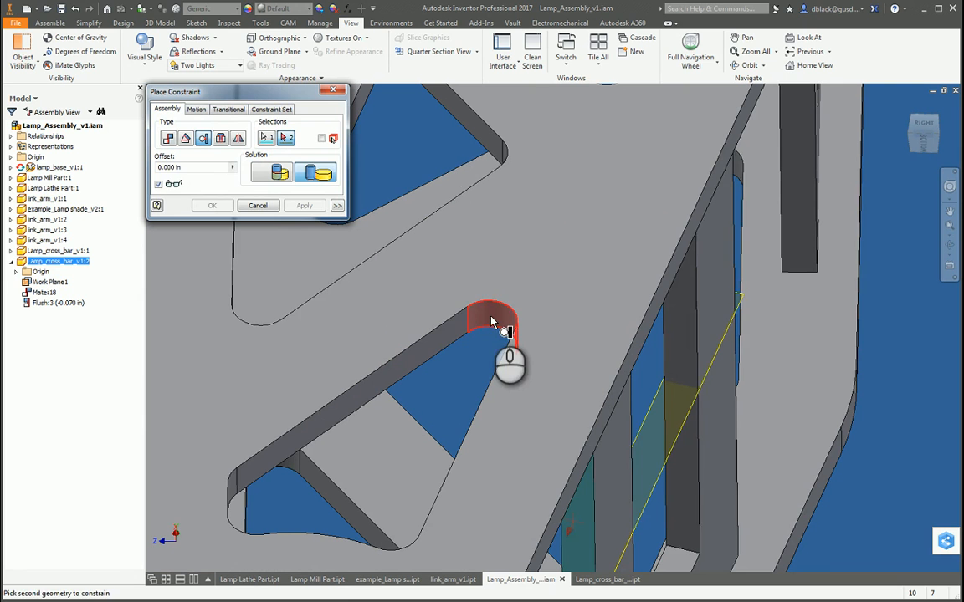
pyautogui.click(492, 322)
# Step: Set the second cross bar's tangent offset to 0.1 in, apply it, and review both bars between the lower link arms
pyautogui.write('.1')
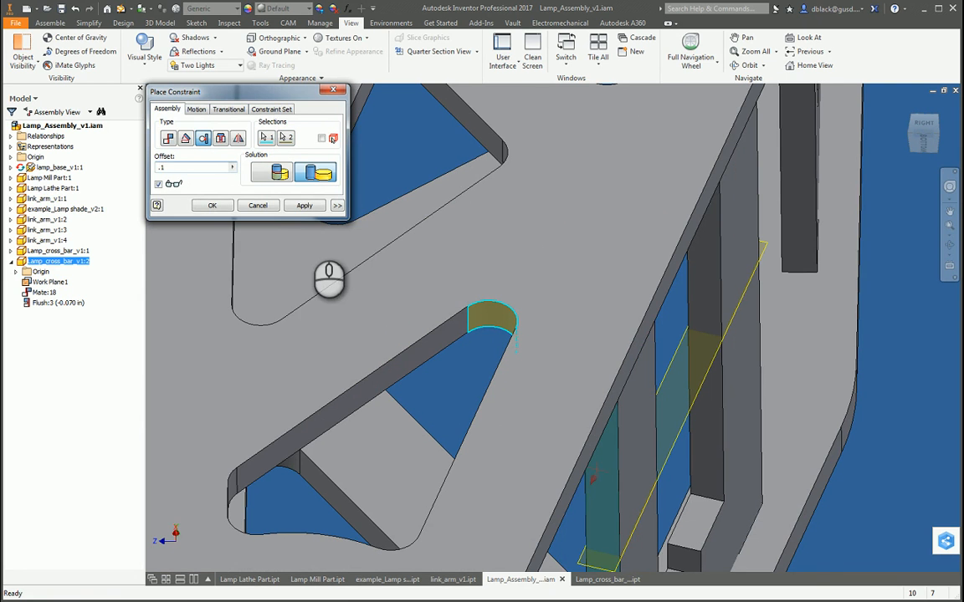
pyautogui.click(304, 205)
pyautogui.click(335, 91)
pyautogui.scroll(5, 389, 350)
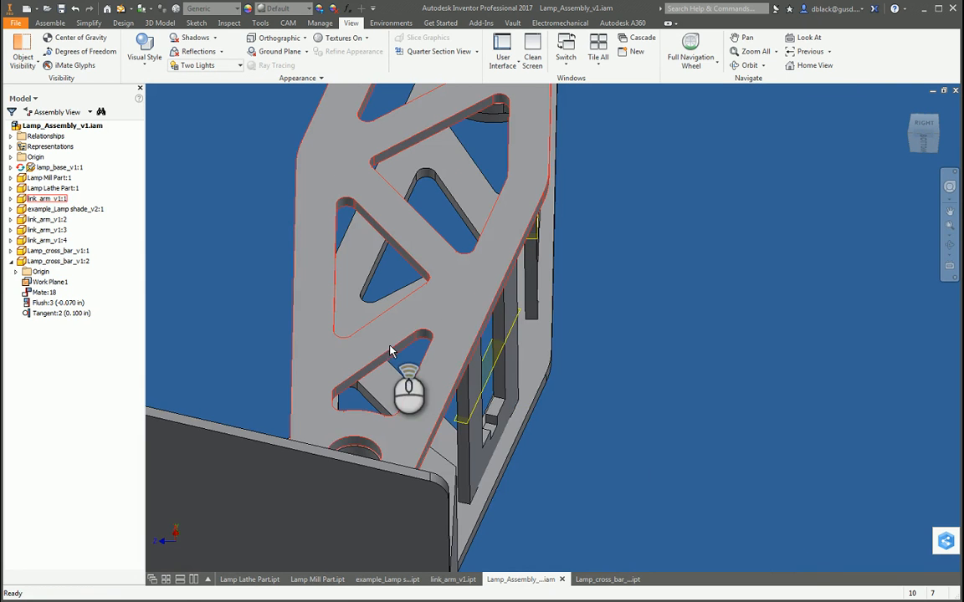
pyautogui.press('F4')
pyautogui.moveTo(402, 276); pyautogui.dragTo(508, 357)
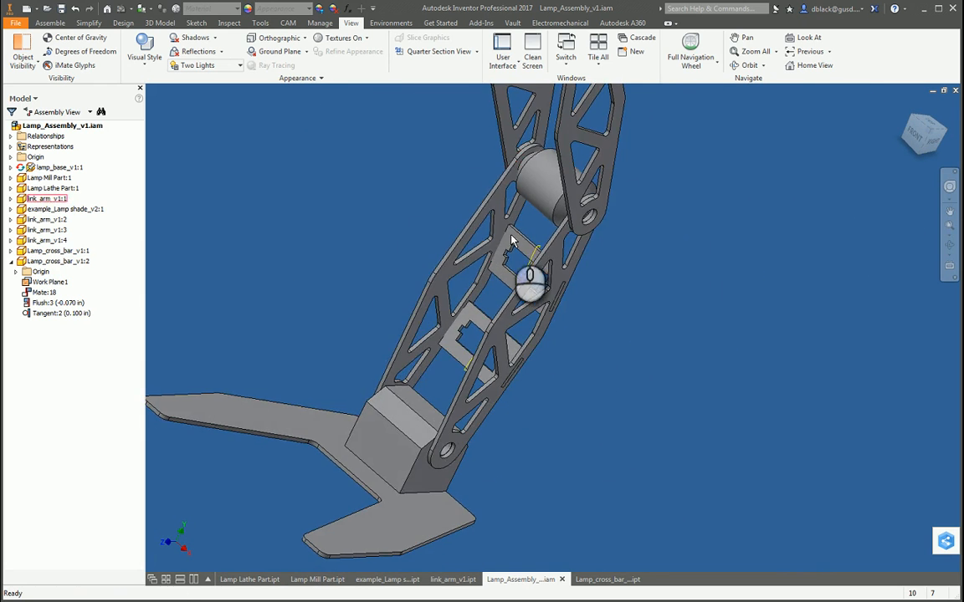
pyautogui.scroll(-4, 513, 242)
pyautogui.scroll(4, 516, 299)
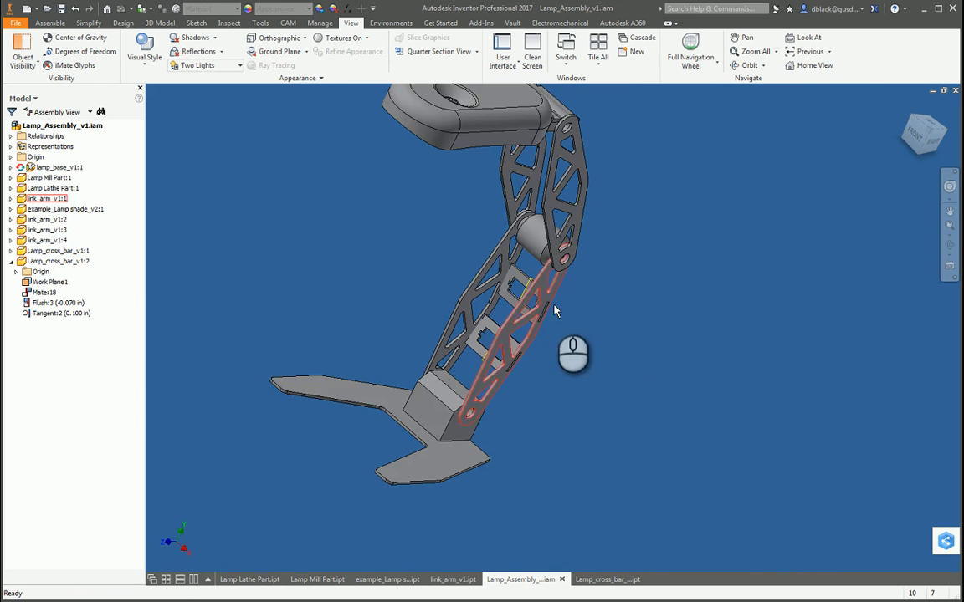
# Step: Inspect the stepped cutout of the upper cross bar in the assembly, and examine it in the Lamp_cross_bar_v1 part file
pyautogui.scroll(-7, 528, 294)
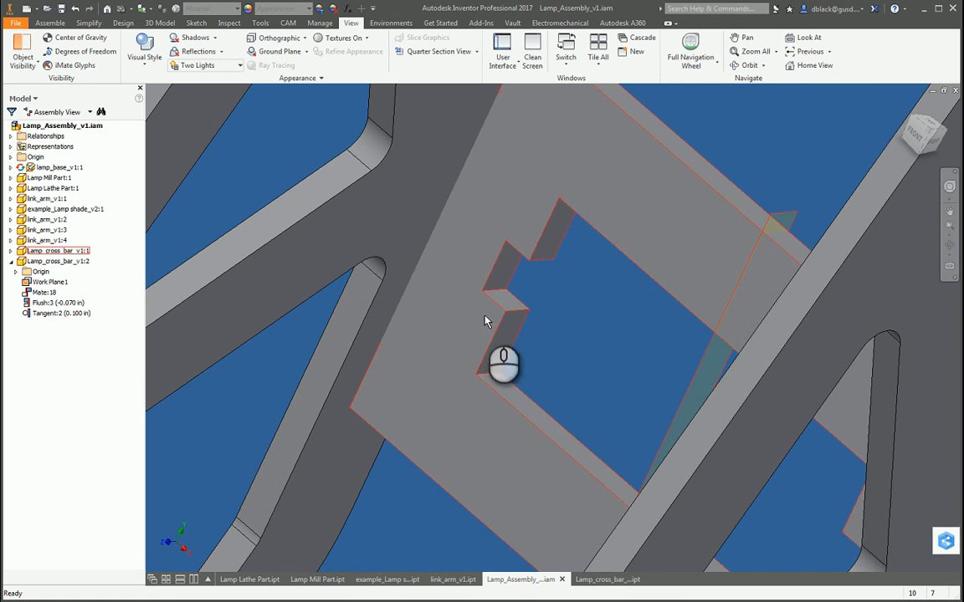
pyautogui.scroll(3, 494, 318)
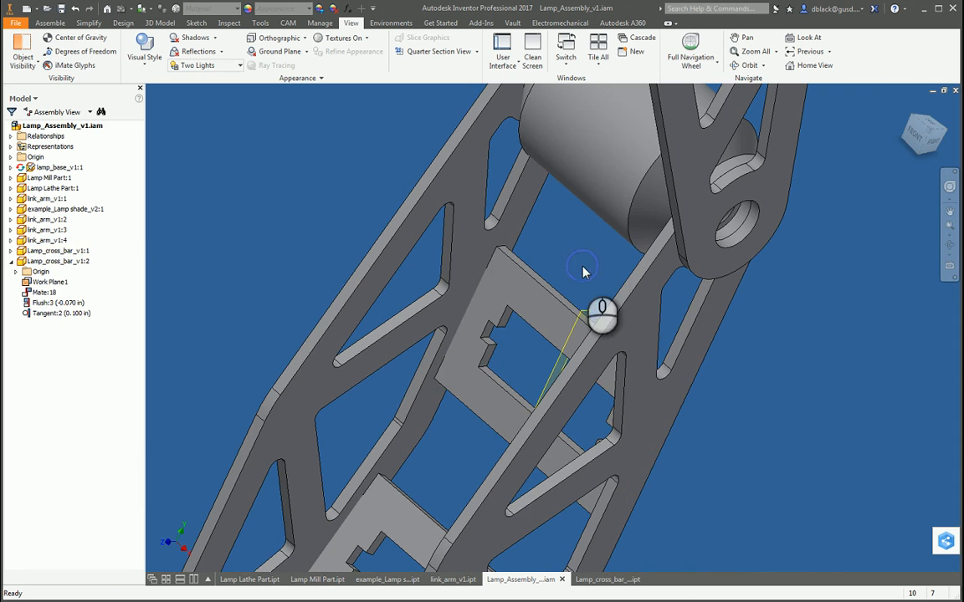
pyautogui.click(607, 579)
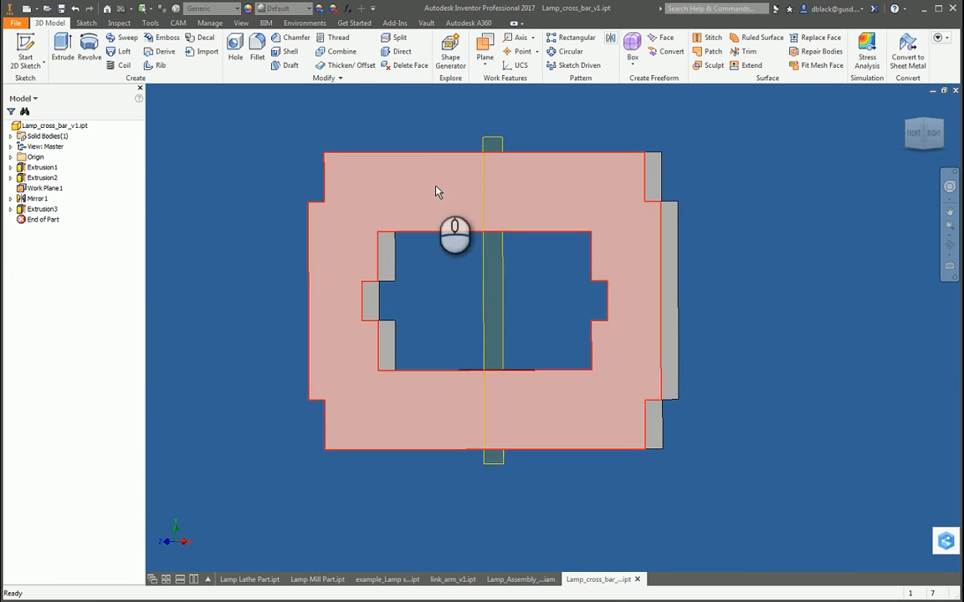
pyautogui.press('F4')
pyautogui.moveTo(552, 324); pyautogui.dragTo(558, 389)
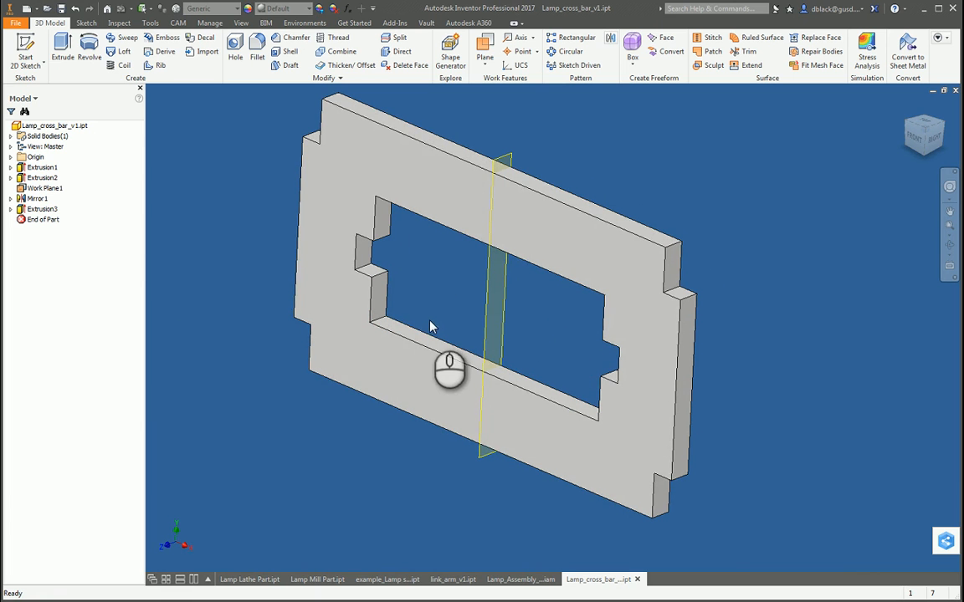
pyautogui.scroll(5, 367, 257)
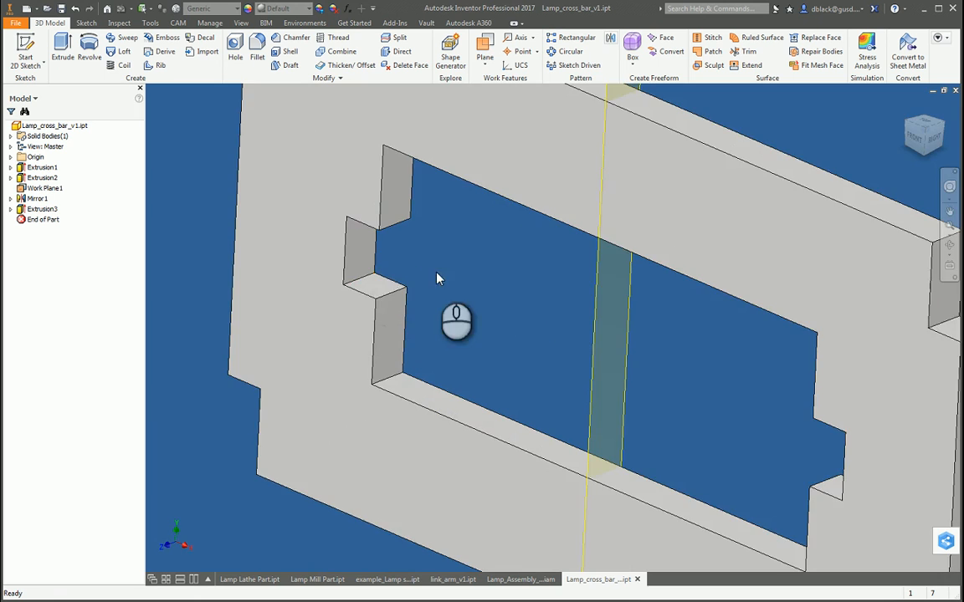
pyautogui.scroll(-5, 385, 124)
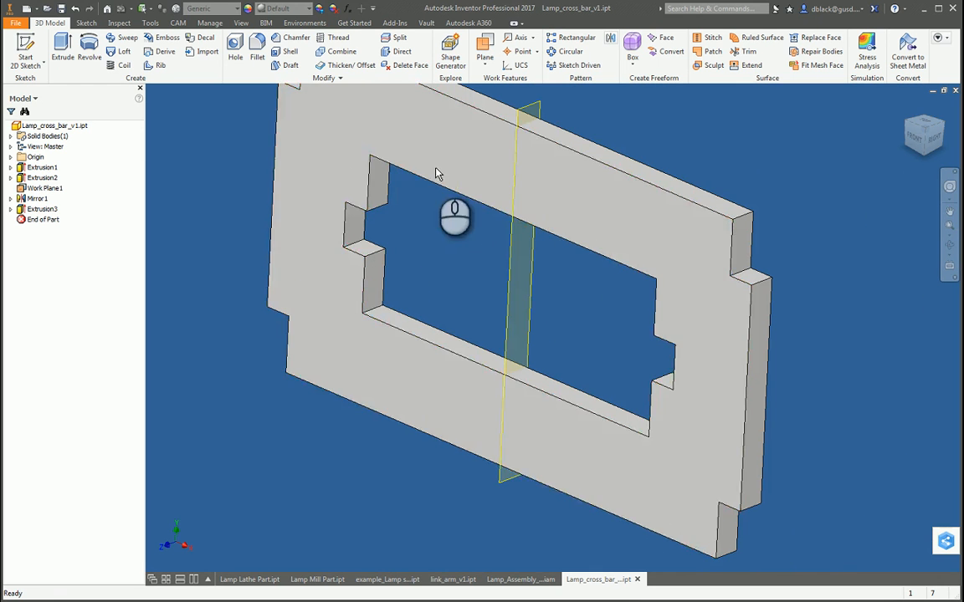
pyautogui.scroll(-2, 349, 227)
pyautogui.scroll(4, 349, 228)
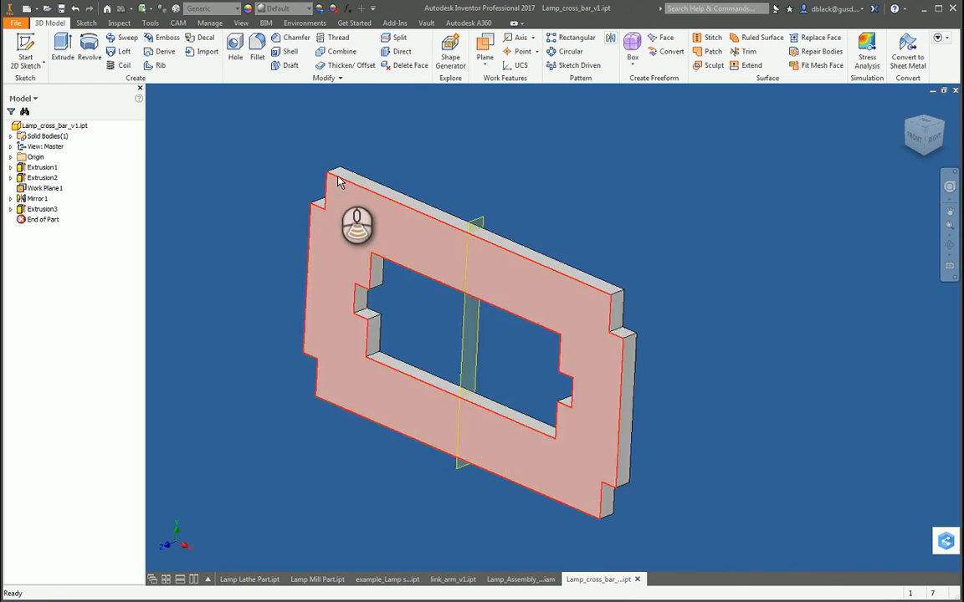
pyautogui.scroll(-3, 290, 252)
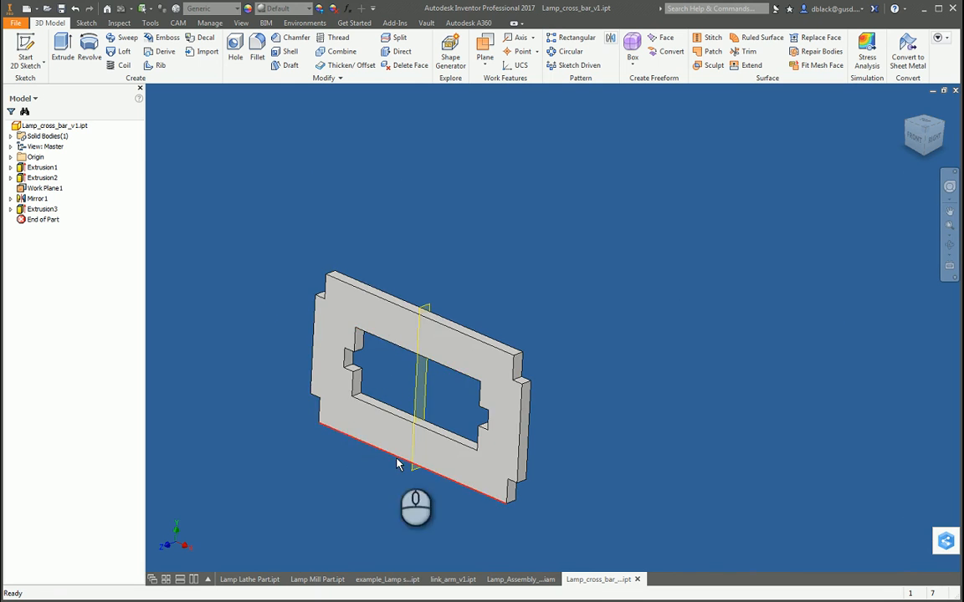
pyautogui.scroll(4, 389, 387)
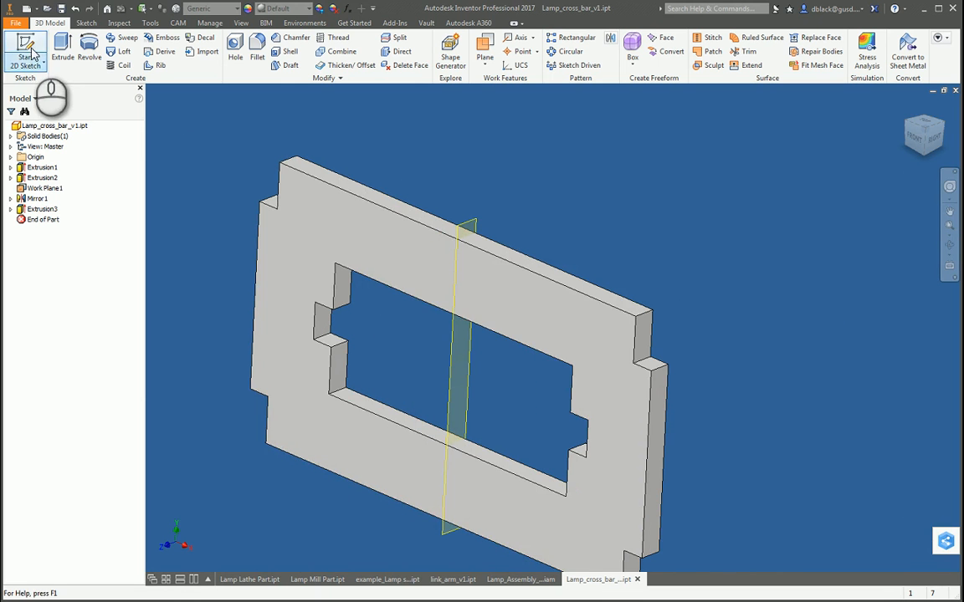
# Step: Start a sketch on the cross bar's broad front face and project the face's outer and inner outlines into it
pyautogui.click(381, 257)
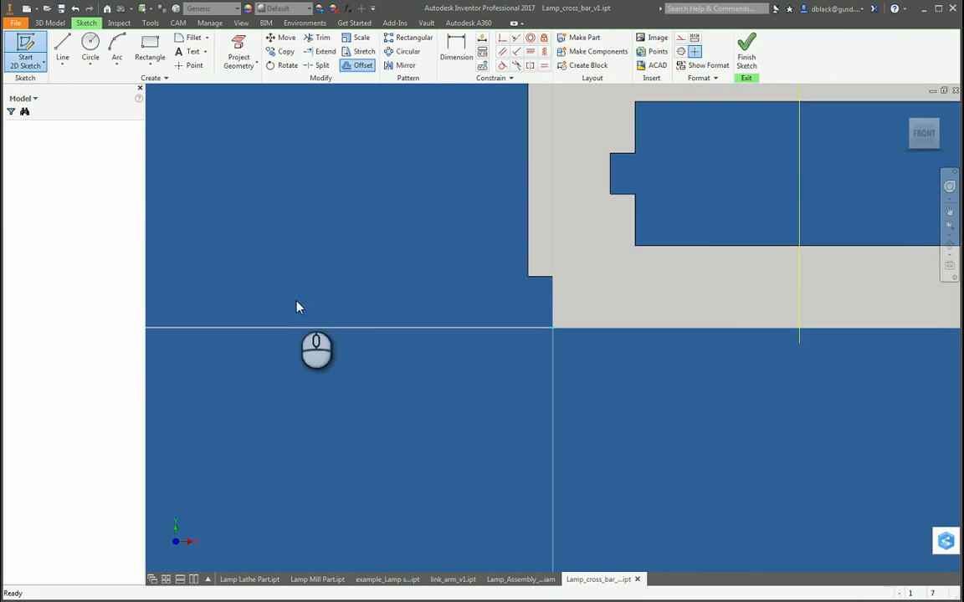
pyautogui.click(240, 54)
pyautogui.click(554, 183)
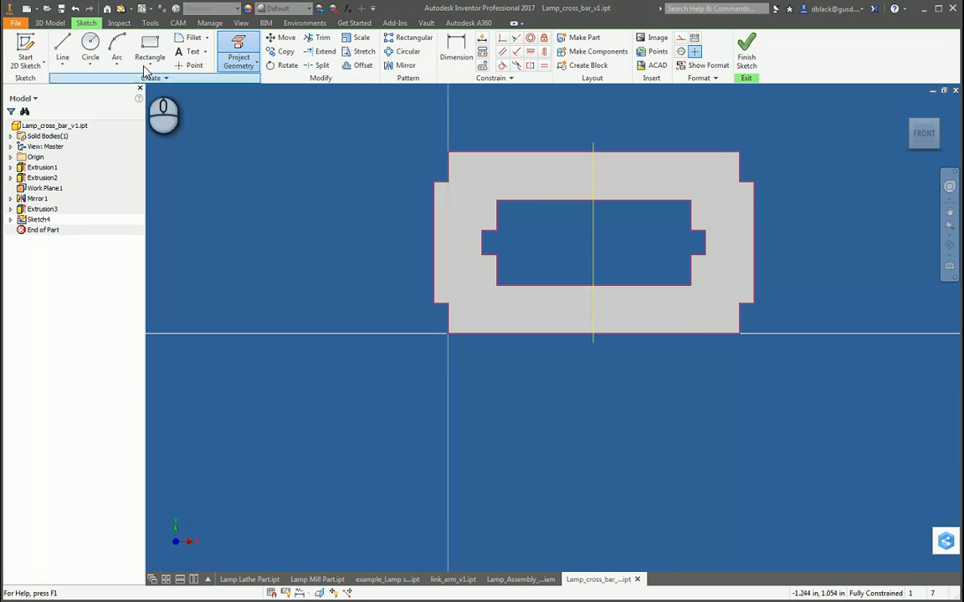
# Step: Draw a two-point rectangle of 0.8 by 0.35 in between opposite corners of the cross bar's central cutout, leaving out the side notches
pyautogui.click(153, 69)
pyautogui.click(167, 104)
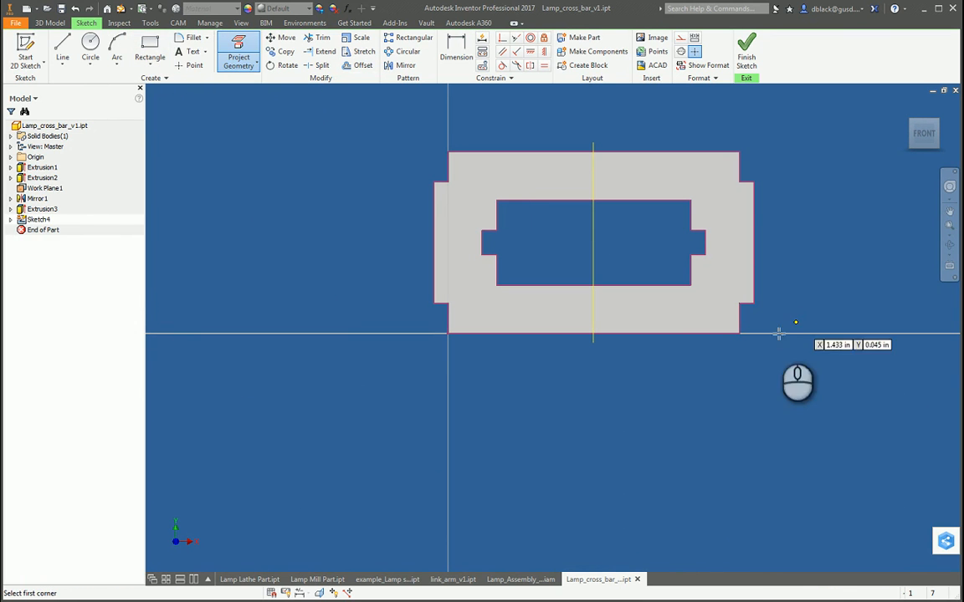
pyautogui.click(688, 285)
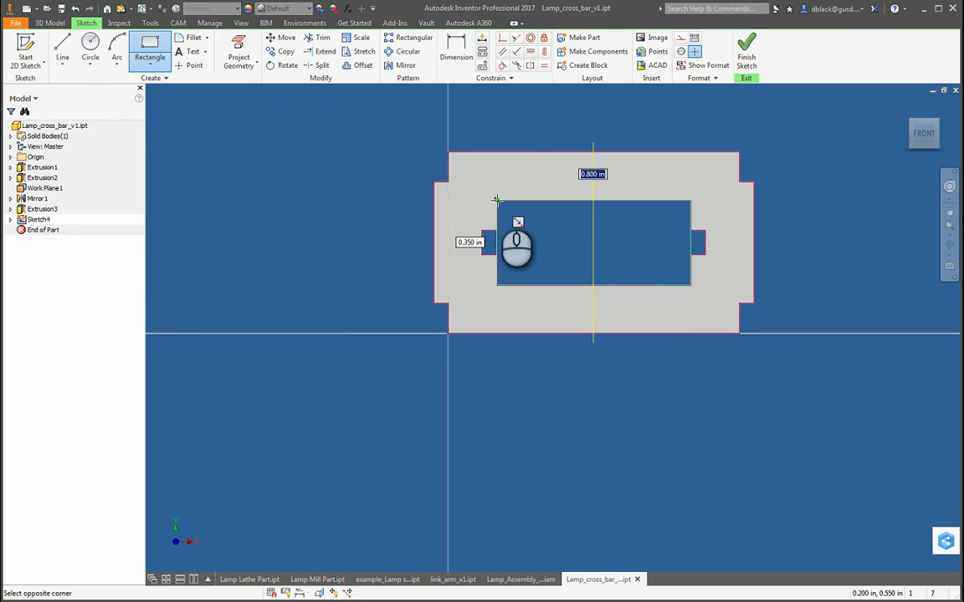
# Step: Extrude the two small notch profiles beside the central cutout 0.06 in into the bar's thickness as joined solid material
pyautogui.press('e')
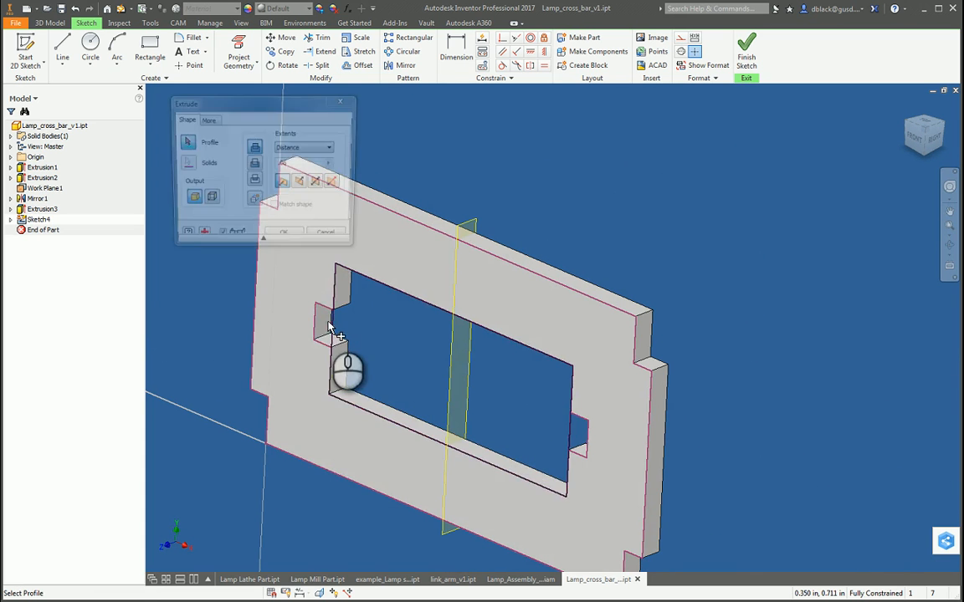
pyautogui.click(574, 433)
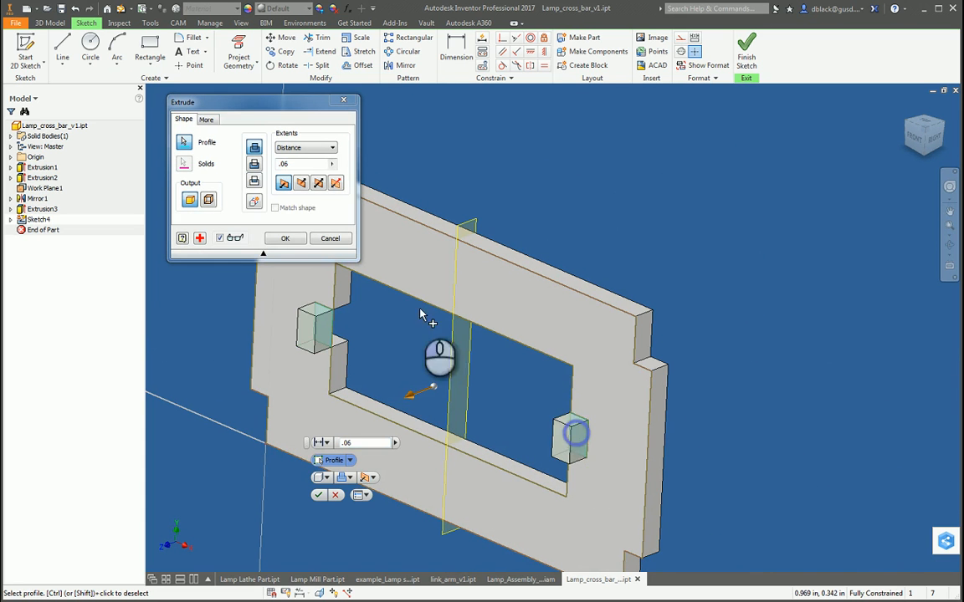
pyautogui.click(300, 183)
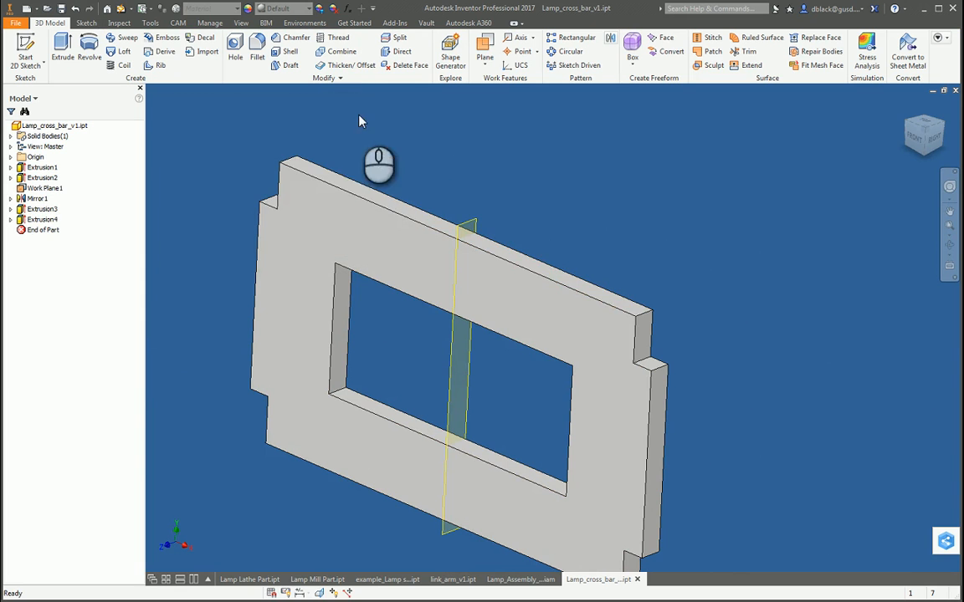
# Step: Hide Work Plane1 in the cross bar part
pyautogui.press('F4')
pyautogui.moveTo(489, 290); pyautogui.dragTo(490, 209)
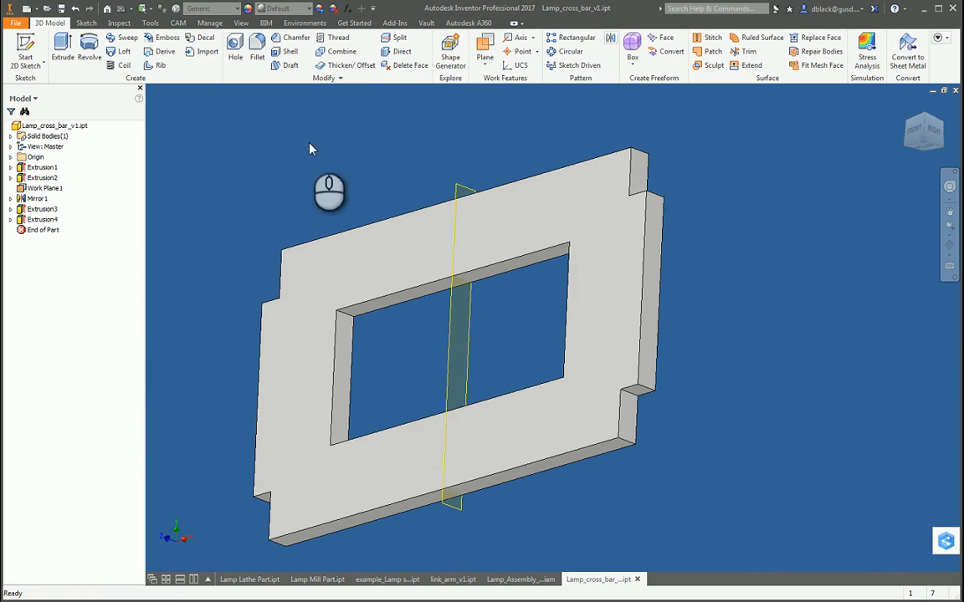
pyautogui.rightClick(38, 187)
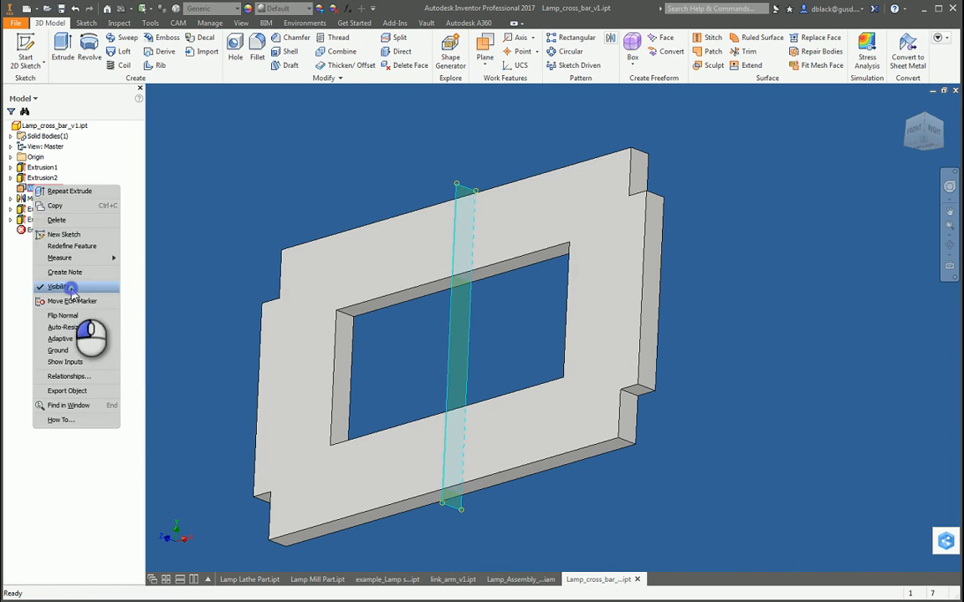
pyautogui.click(71, 288)
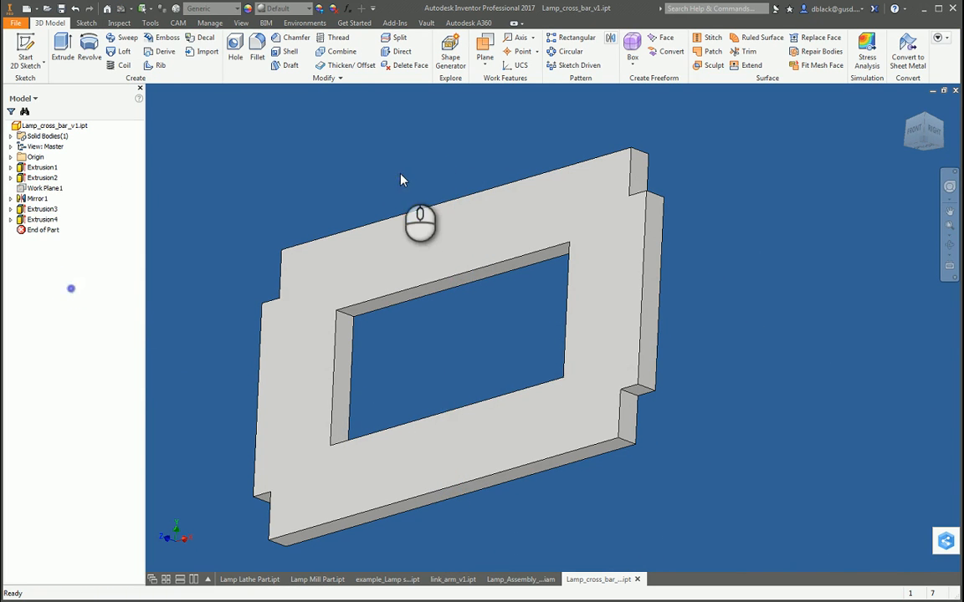
pyautogui.click(255, 46)
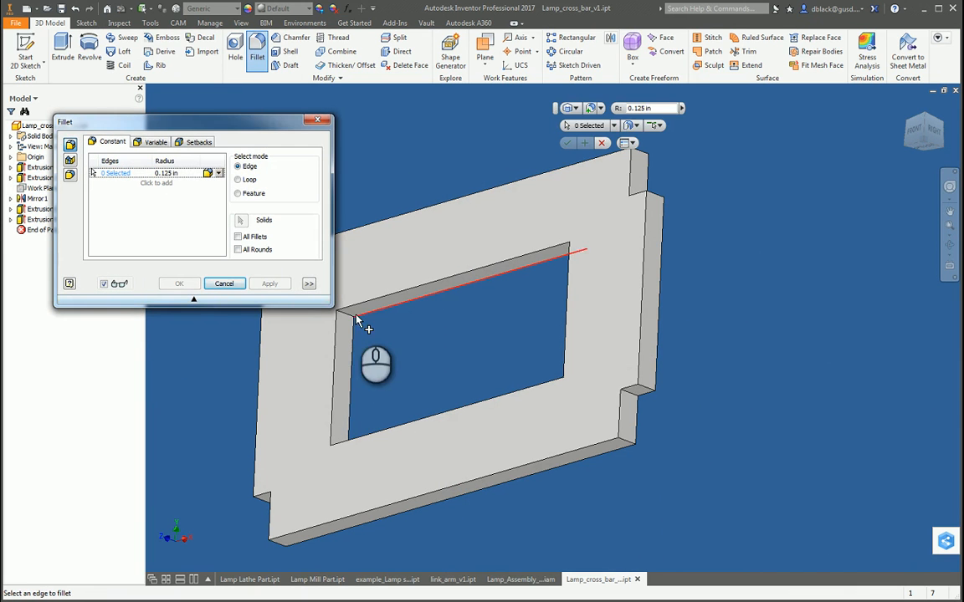
pyautogui.click(355, 318)
pyautogui.click(338, 450)
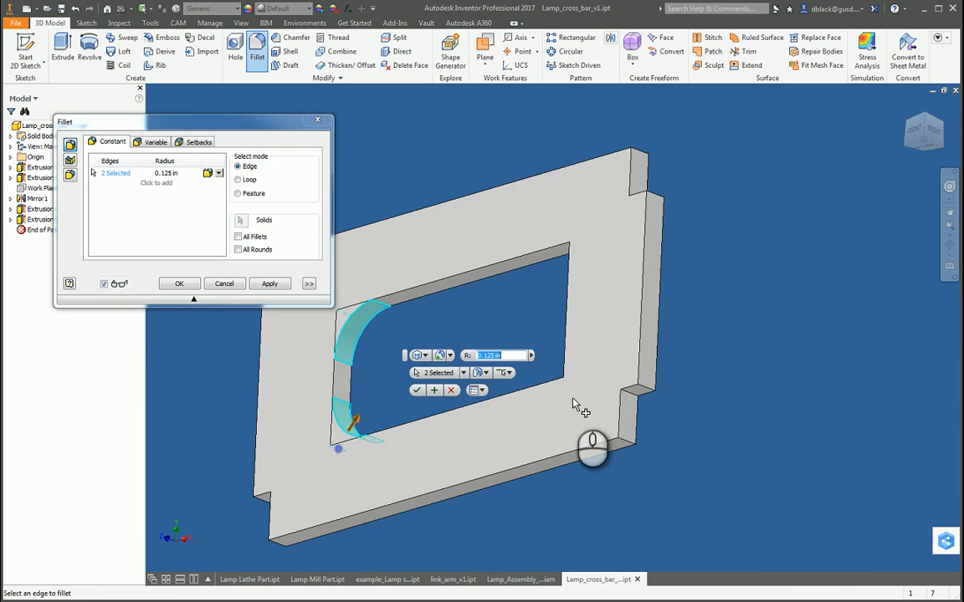
pyautogui.click(569, 393)
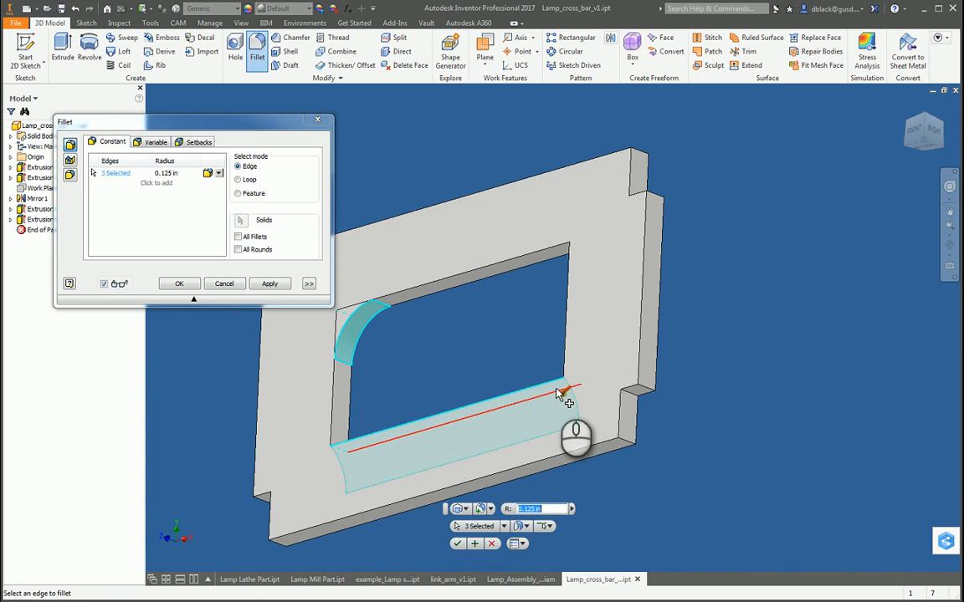
pyautogui.click(559, 387)
pyautogui.click(570, 384)
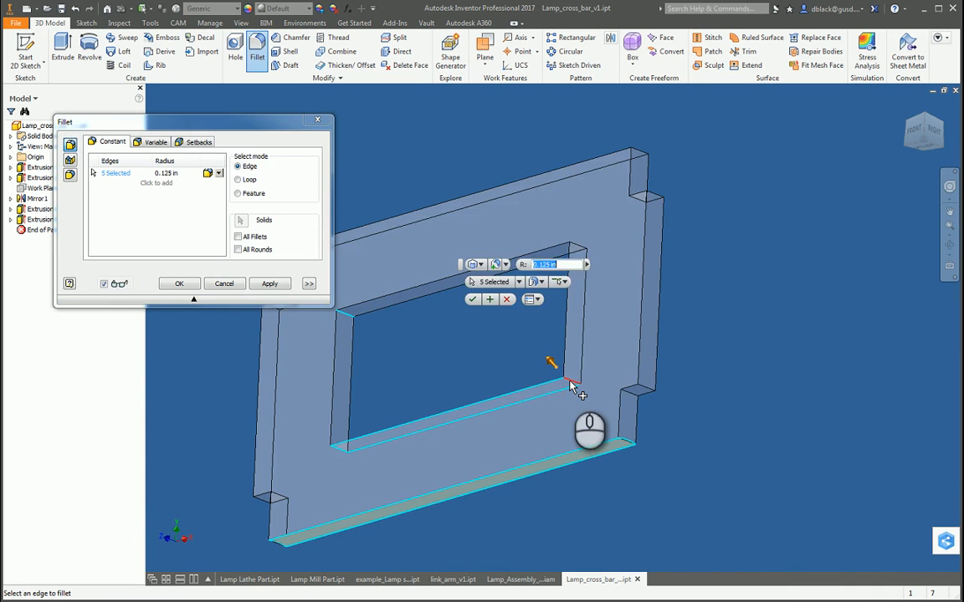
pyautogui.press('Escape')
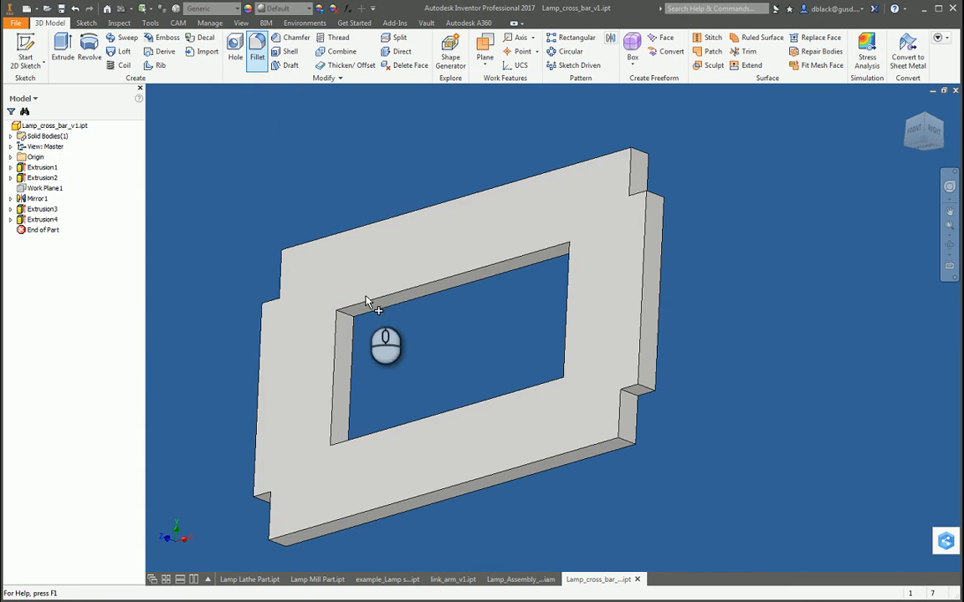
# Step: Fillet the four inner corner edges of the cross bar's rectangular cutout with a 0.125 in radius
pyautogui.click(344, 314)
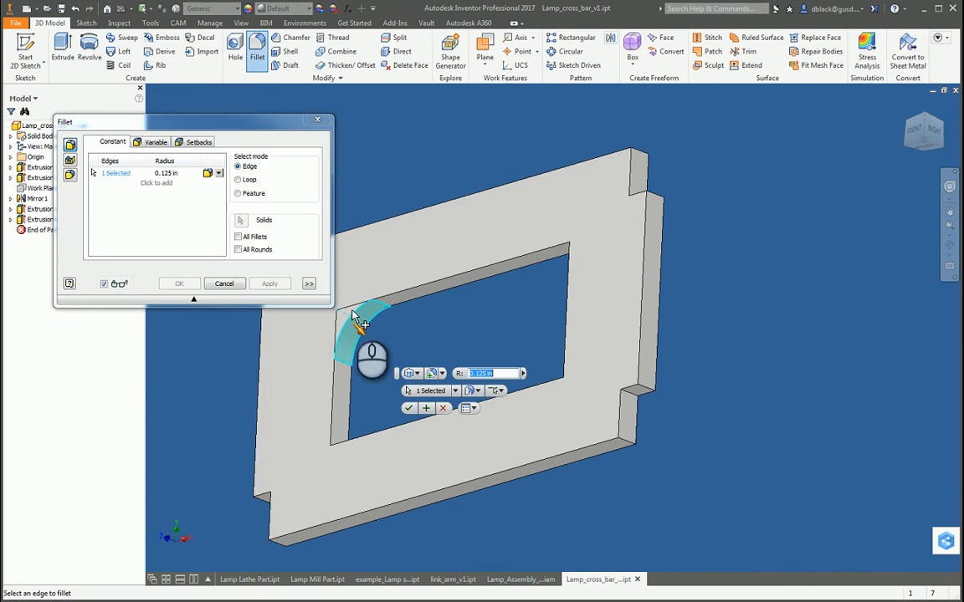
pyautogui.click(578, 250)
pyautogui.scroll(-3, 566, 317)
pyautogui.scroll(6, 562, 328)
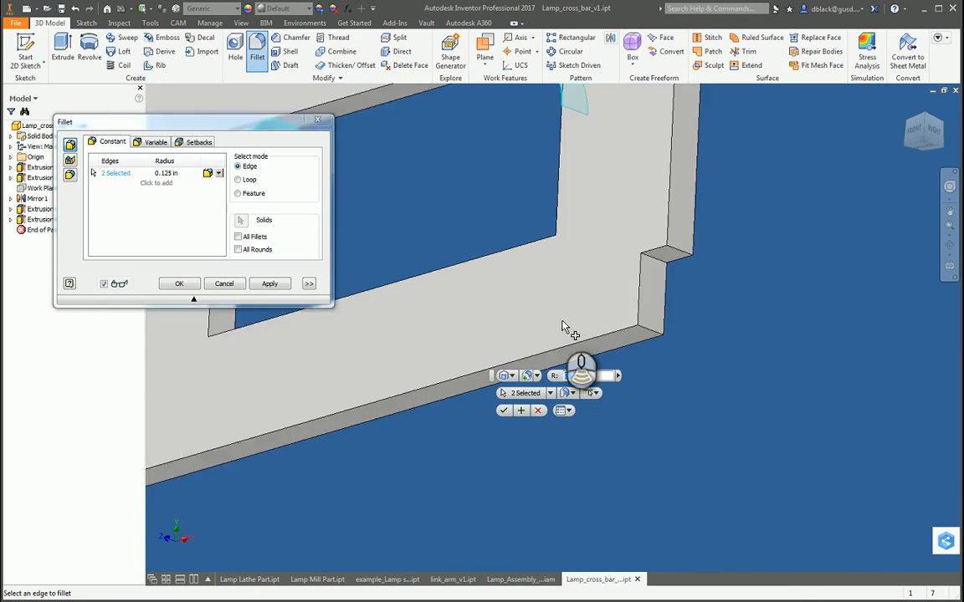
pyautogui.click(563, 241)
pyautogui.scroll(-3, 486, 279)
pyautogui.scroll(5, 389, 303)
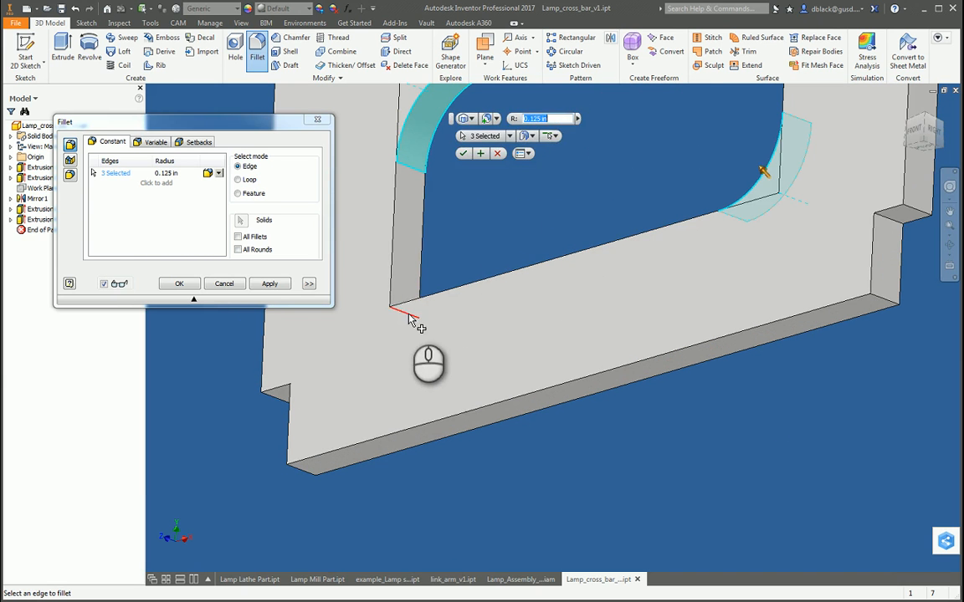
pyautogui.scroll(-2, 410, 320)
pyautogui.click(270, 284)
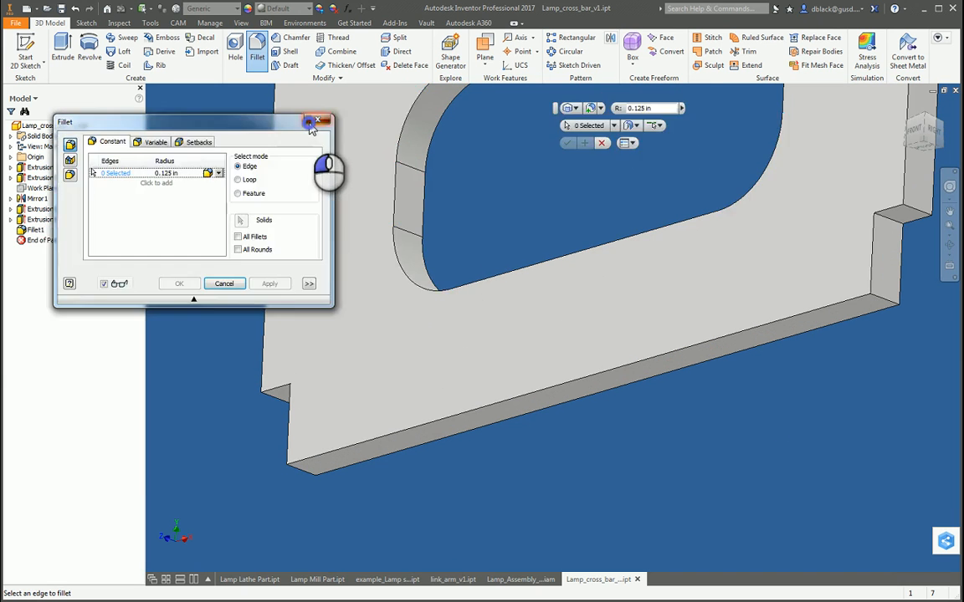
pyautogui.click(310, 124)
# Step: Return to the lamp assembly and inspect both cross bars' rounded cutouts between the lower link arms from the back
pyautogui.click(527, 579)
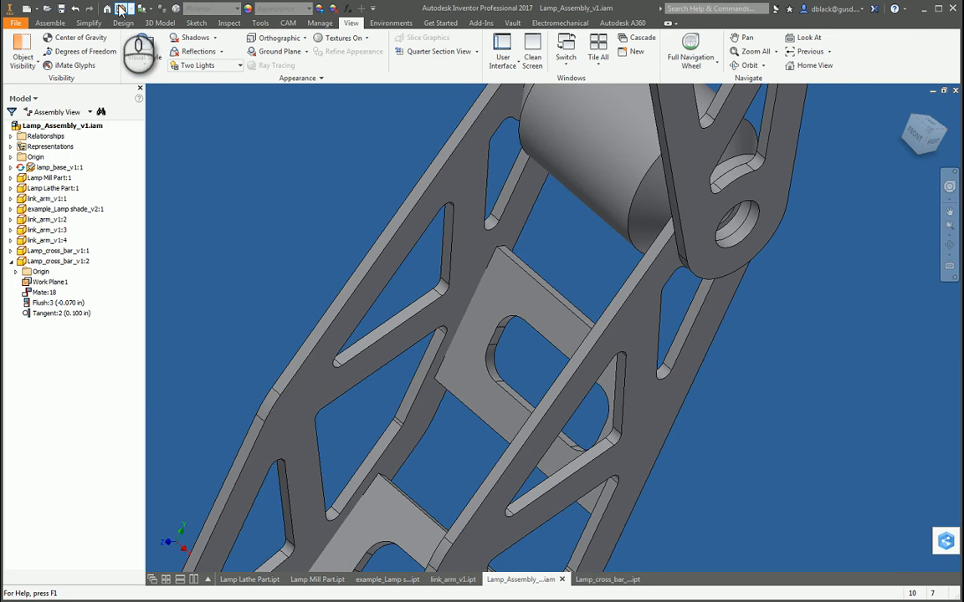
pyautogui.scroll(-6, 636, 391)
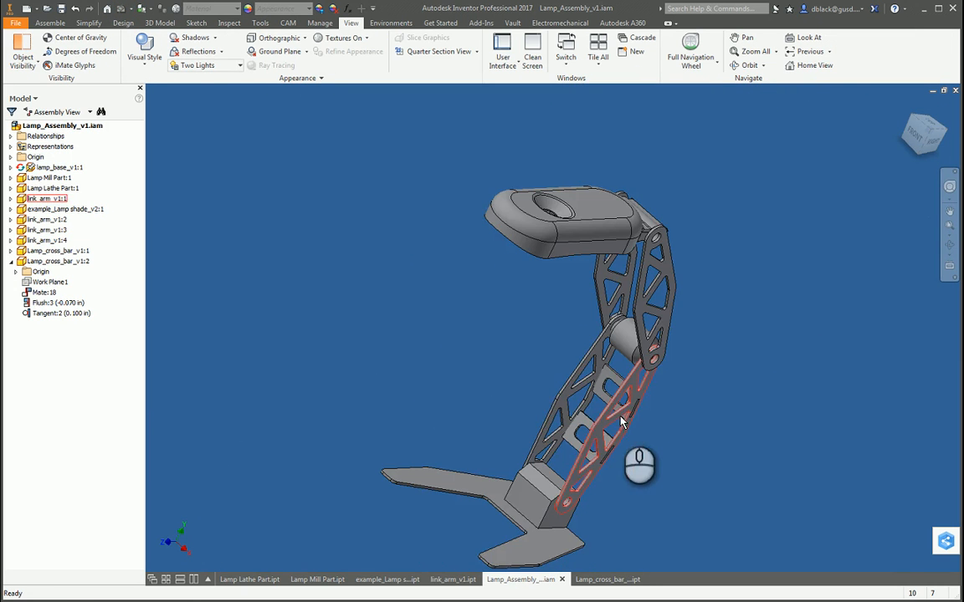
pyautogui.press('F4')
pyautogui.moveTo(550, 403); pyautogui.dragTo(301, 403)
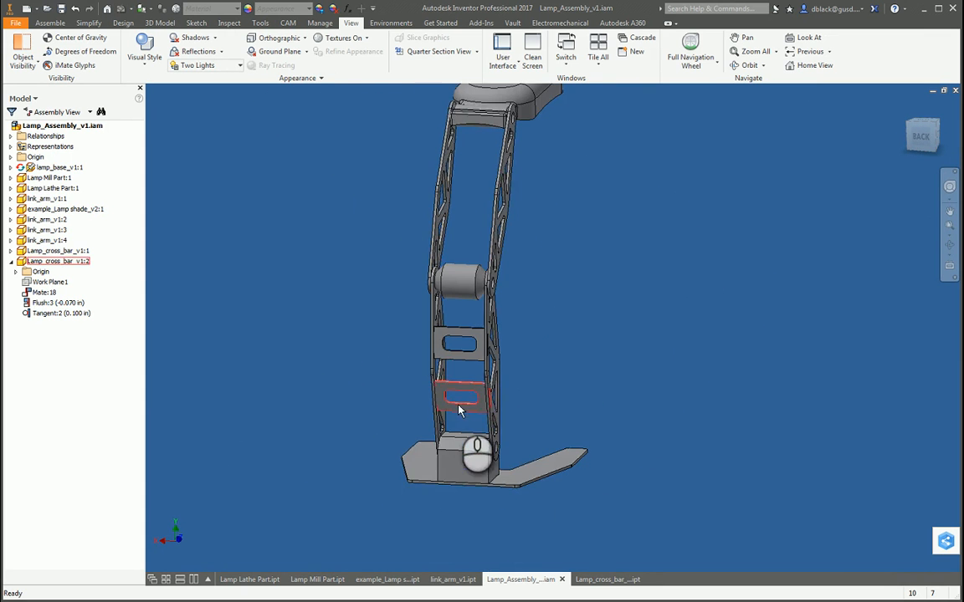
pyautogui.scroll(5, 459, 410)
pyautogui.scroll(-4, 461, 159)
pyautogui.scroll(4, 463, 167)
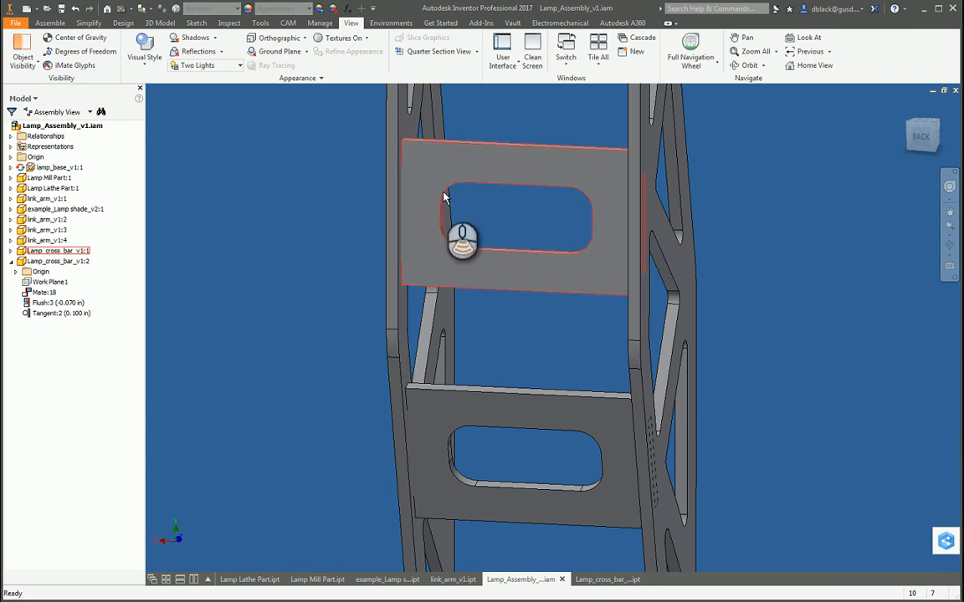
pyautogui.scroll(-3, 444, 197)
pyautogui.scroll(3, 519, 204)
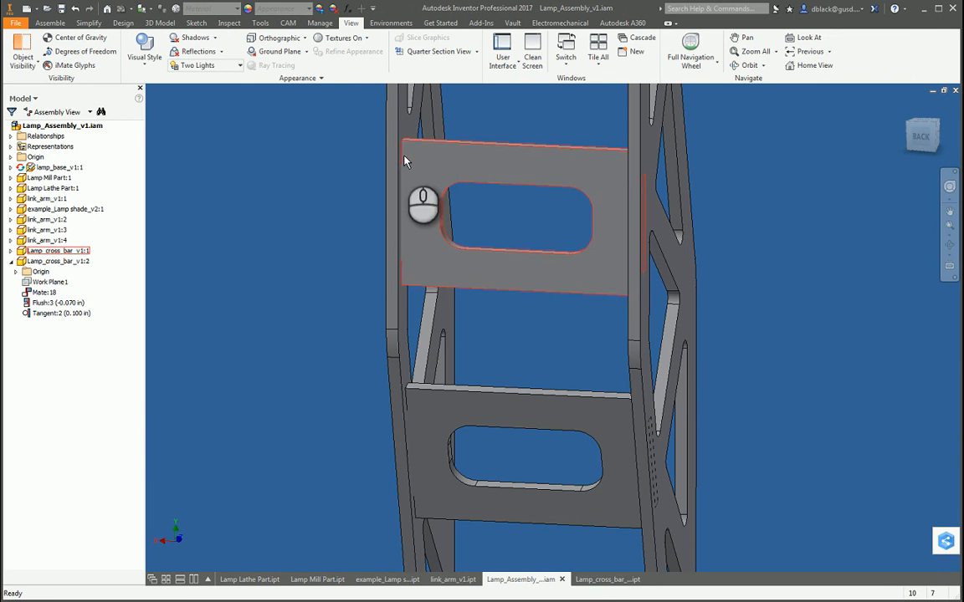
# Step: Return to the cross bar part and open the sketch beneath Extrusion4 for editing
pyautogui.click(595, 581)
pyautogui.scroll(-3, 577, 338)
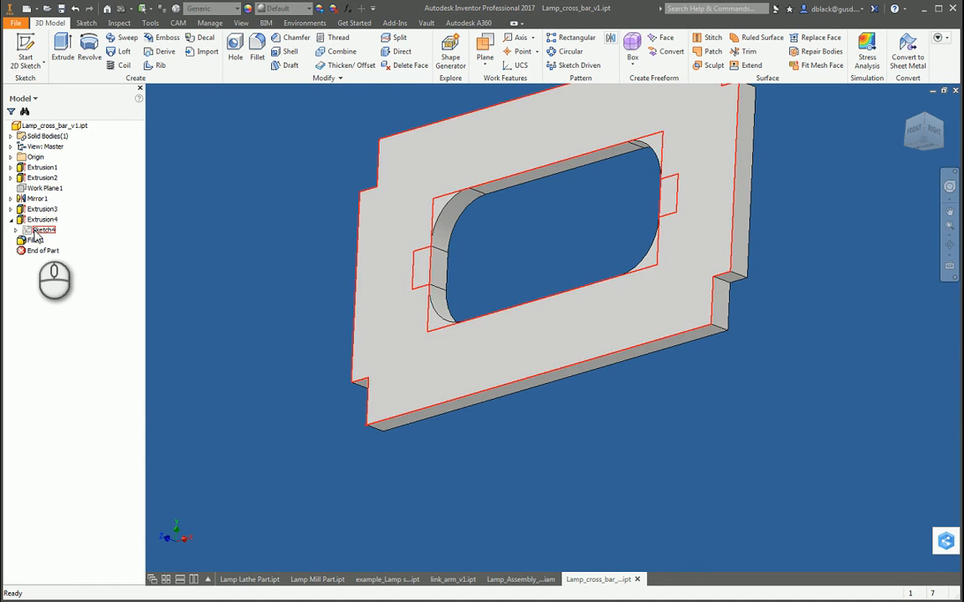
pyautogui.doubleClick(34, 231)
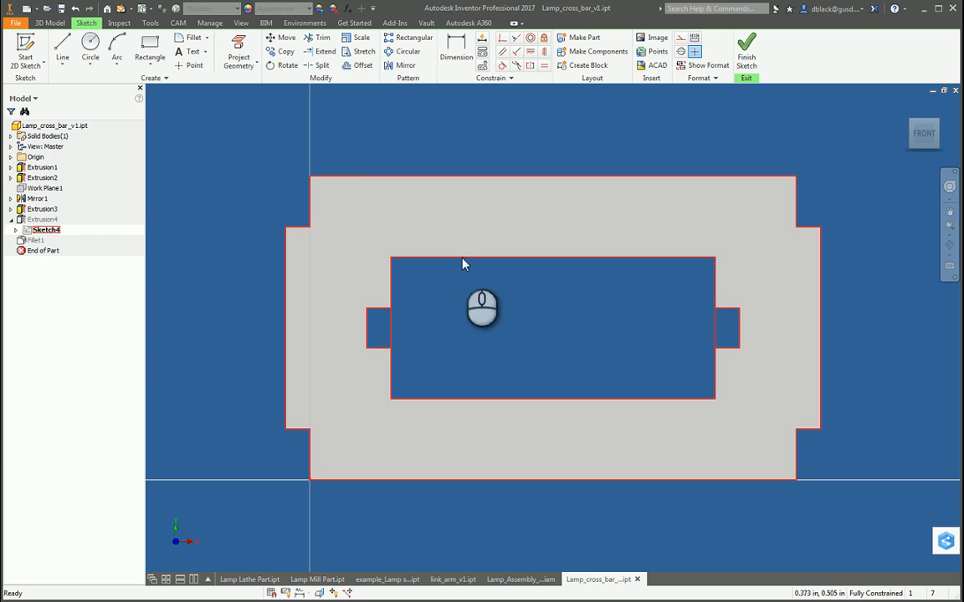
# Step: Leave Extrusion4's sketch and set the cutout's distance from the cross bar's upper edge to 0.15 in in Extrusion3's sketch
pyautogui.click(16, 230)
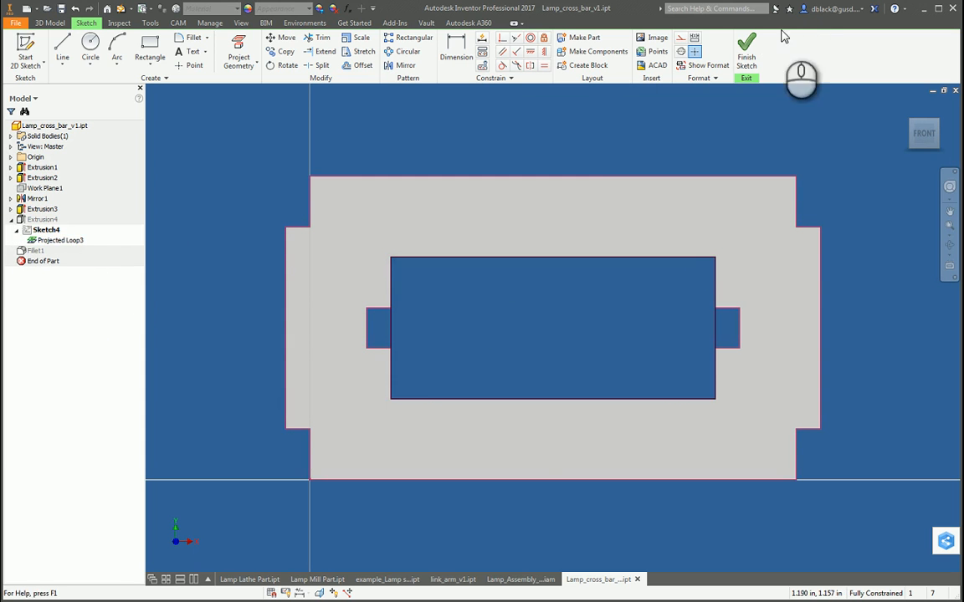
pyautogui.click(750, 52)
pyautogui.click(11, 209)
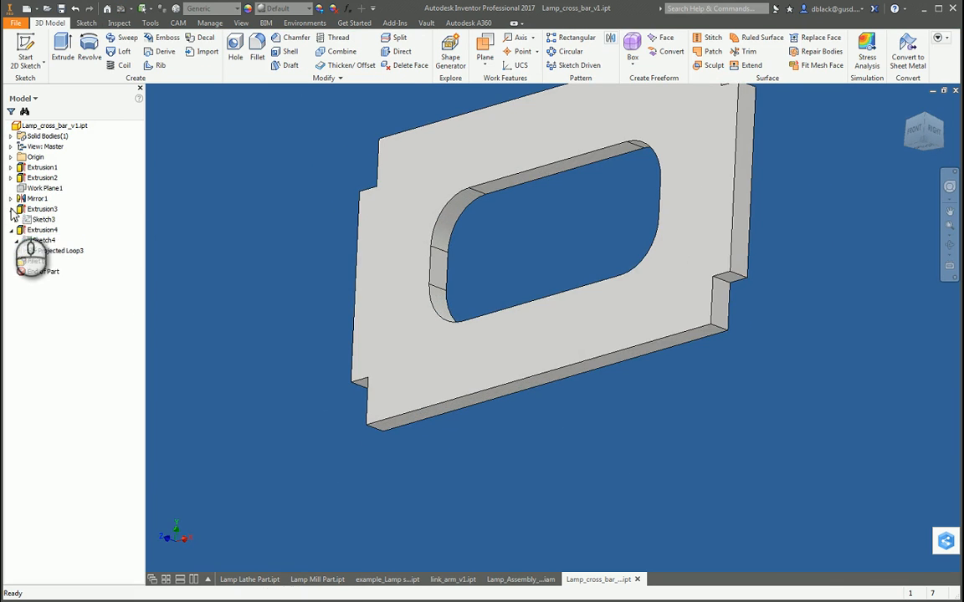
pyautogui.doubleClick(38, 219)
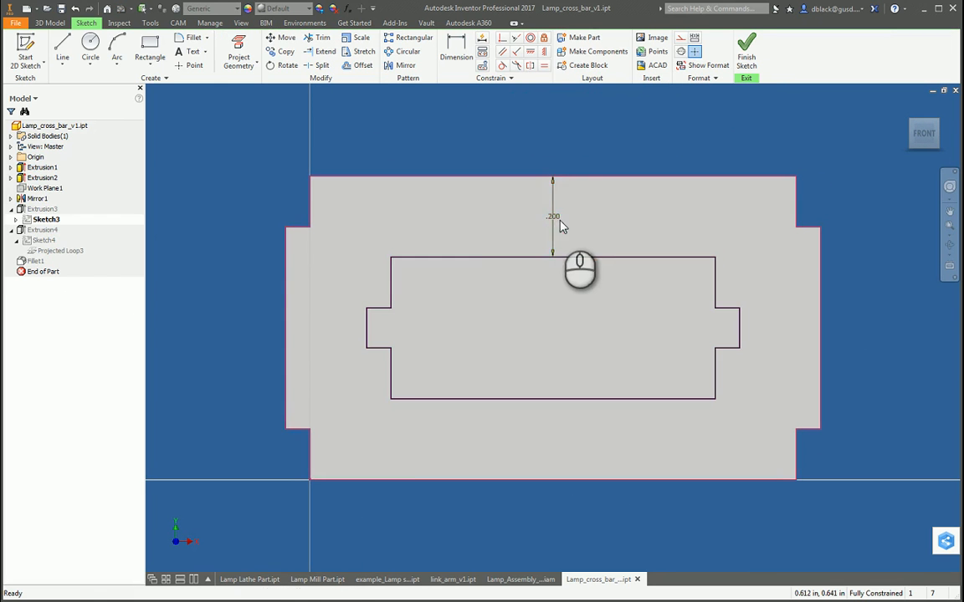
pyautogui.doubleClick(552, 215)
pyautogui.write('.1')
pyautogui.press('Return')
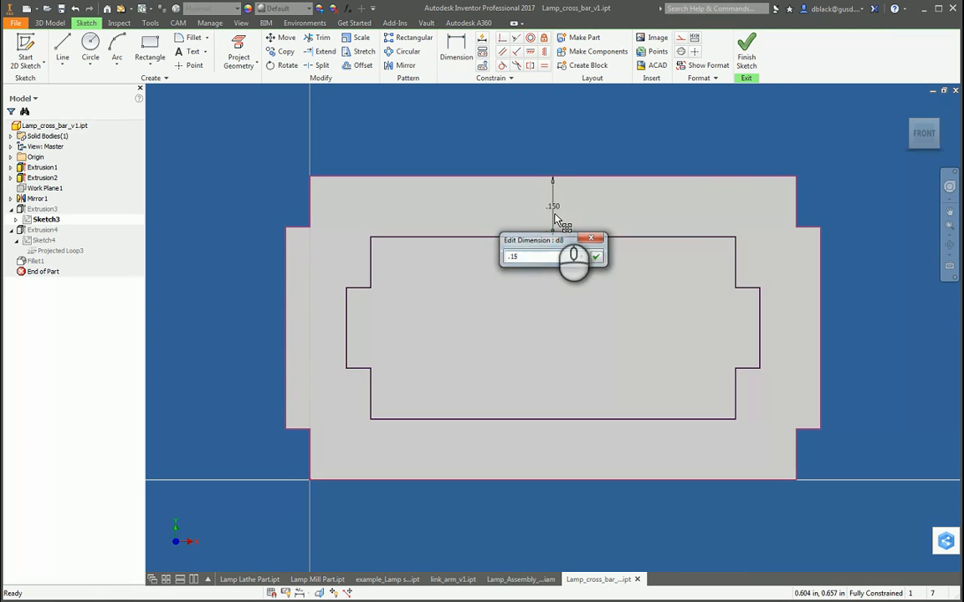
pyautogui.click(753, 62)
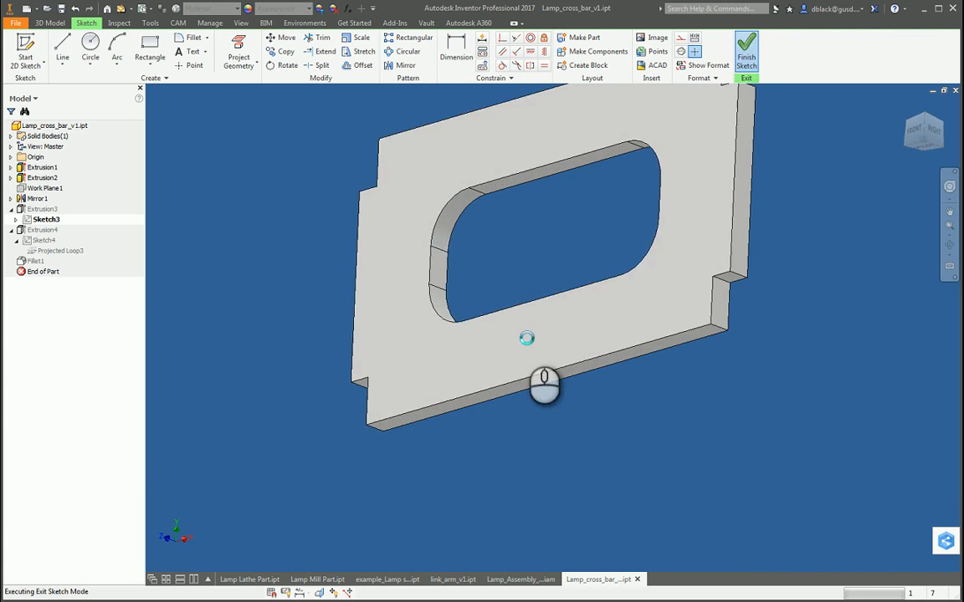
# Step: Return to the lamp assembly, update it, and examine from the side how the cross bars' tabs meet the lower link arms
pyautogui.click(520, 581)
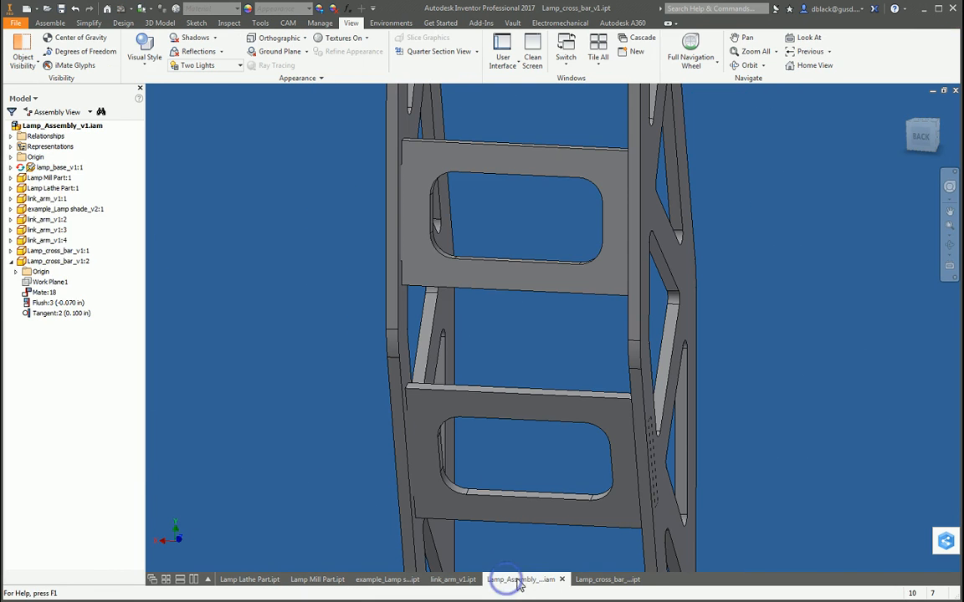
pyautogui.click(121, 9)
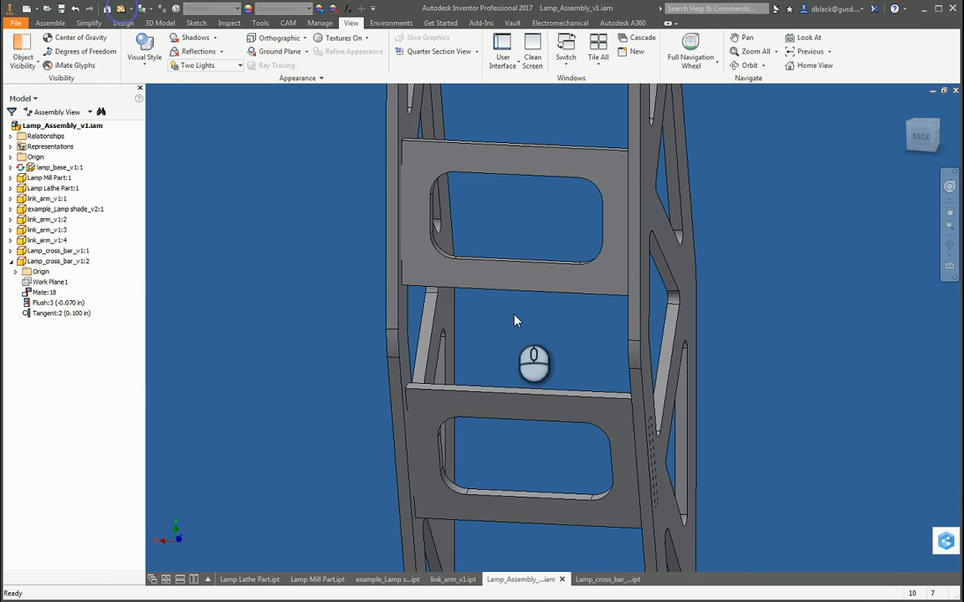
pyautogui.press('F4')
pyautogui.moveTo(548, 412); pyautogui.dragTo(552, 368)
pyautogui.scroll(-3, 621, 333)
pyautogui.press('F4')
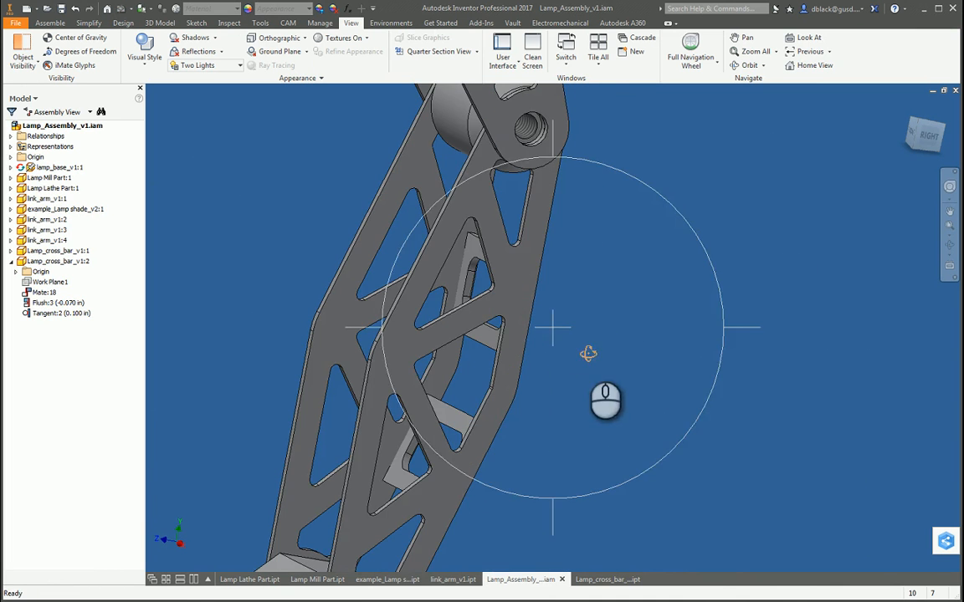
pyautogui.scroll(3, 517, 288)
pyautogui.scroll(-3, 518, 295)
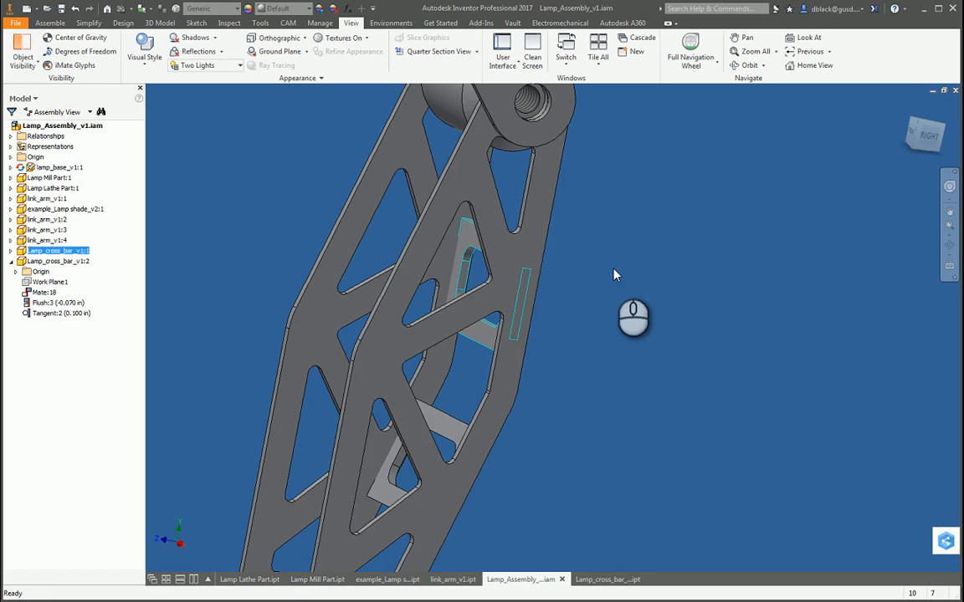
pyautogui.click(210, 170)
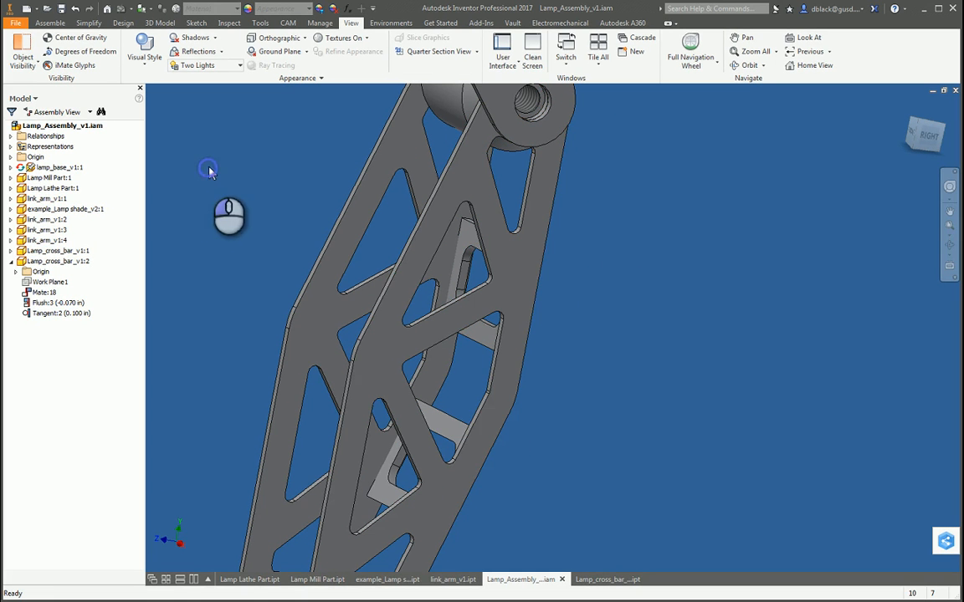
# Step: Close the separate link arm part file and start a sketch on the outer face of link_arm_v1:1, edited within the assembly
pyautogui.click(452, 580)
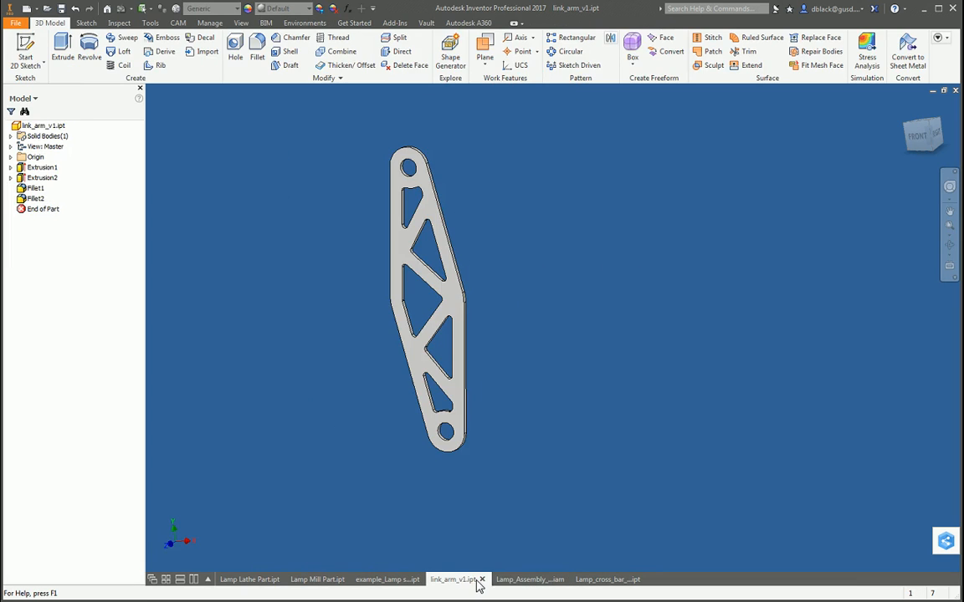
pyautogui.click(484, 580)
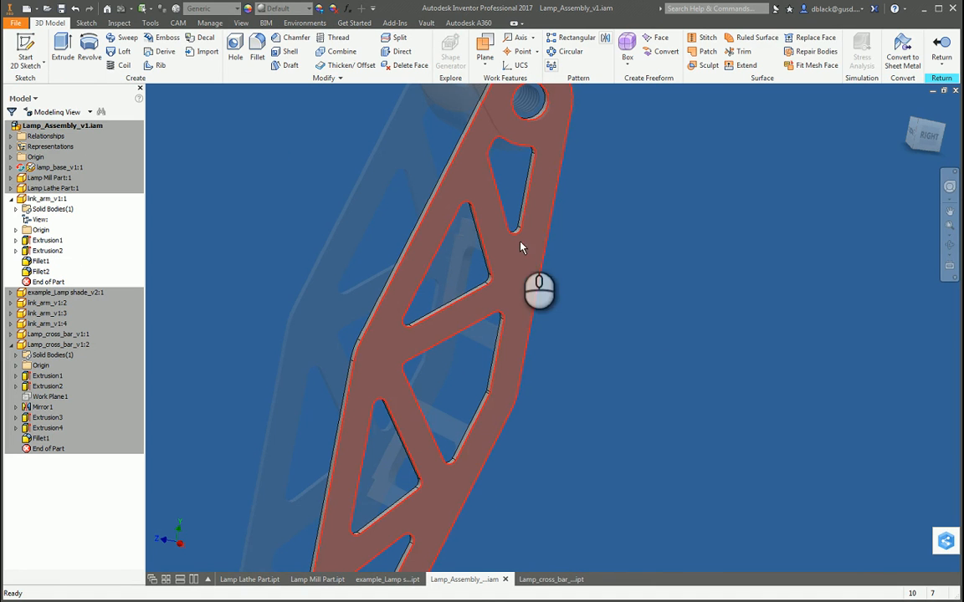
pyautogui.click(25, 52)
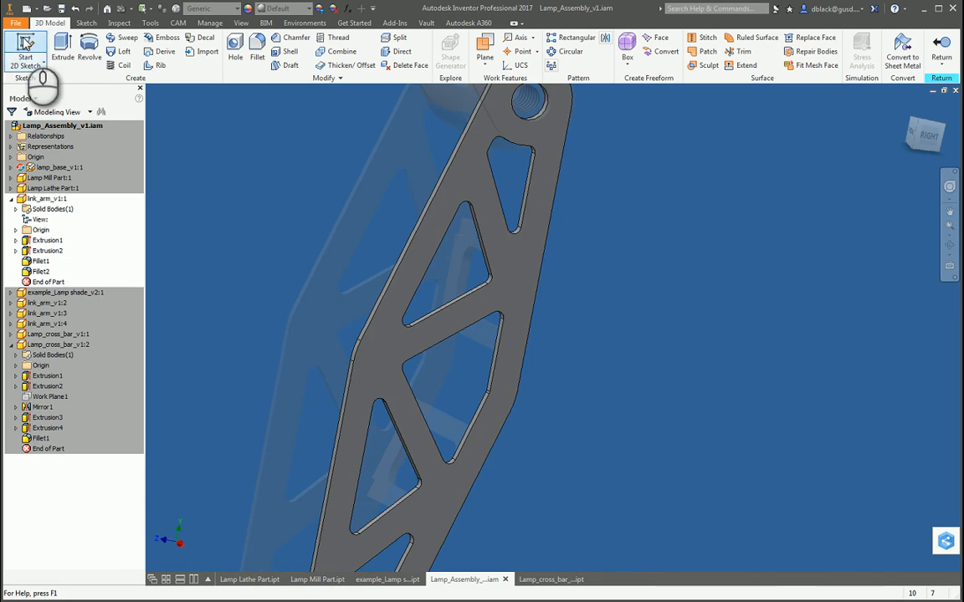
pyautogui.click(517, 273)
# Step: Project the rectangular end outlines of both cross bars' tabs into the link arm sketch
pyautogui.press('F4')
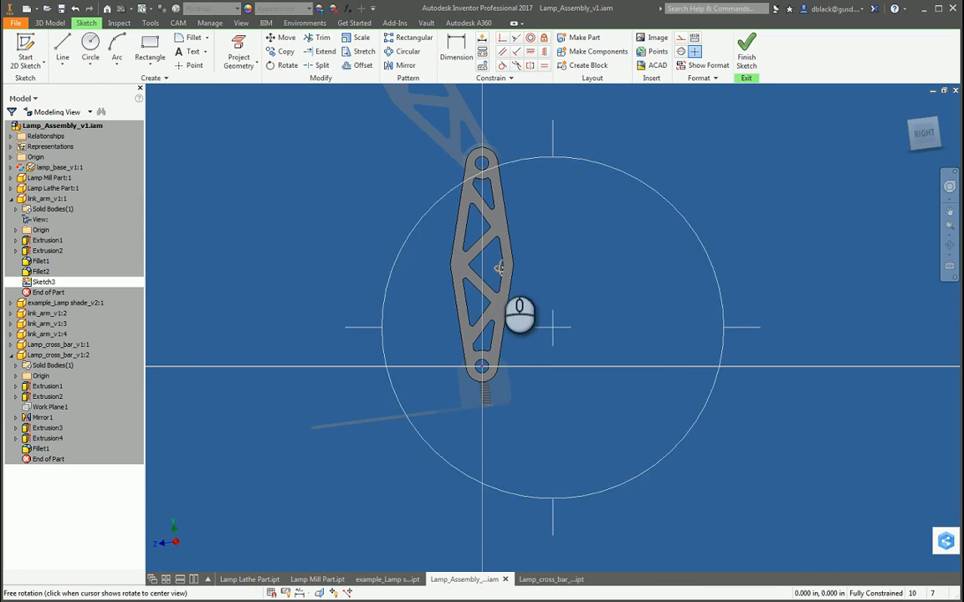
pyautogui.moveTo(502, 270)
pyautogui.mouseDown()
pyautogui.moveTo(559, 300)
pyautogui.moveTo(536, 314)
pyautogui.mouseUp()
pyautogui.click(238, 57)
pyautogui.scroll(-5, 506, 226)
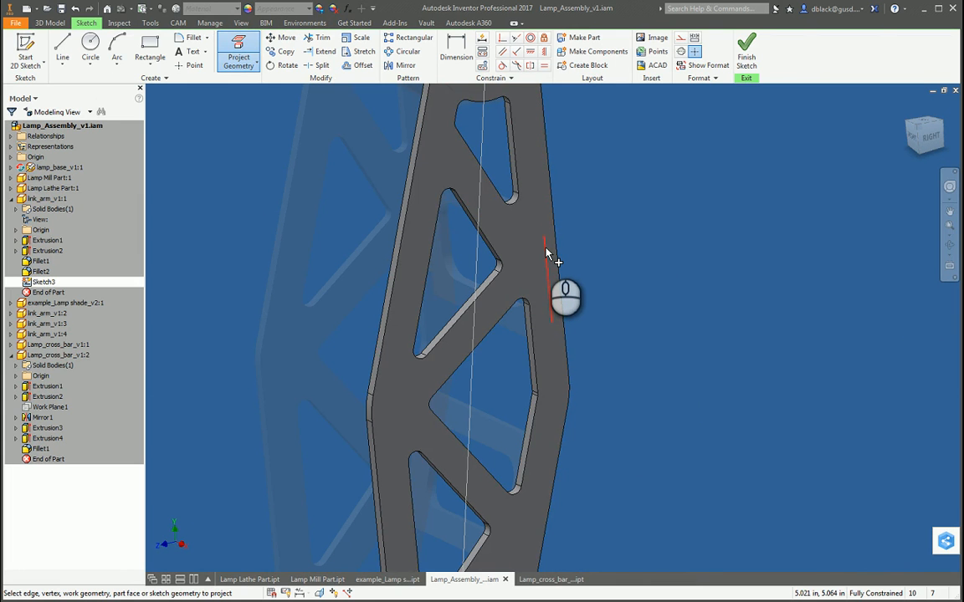
pyautogui.click(541, 241)
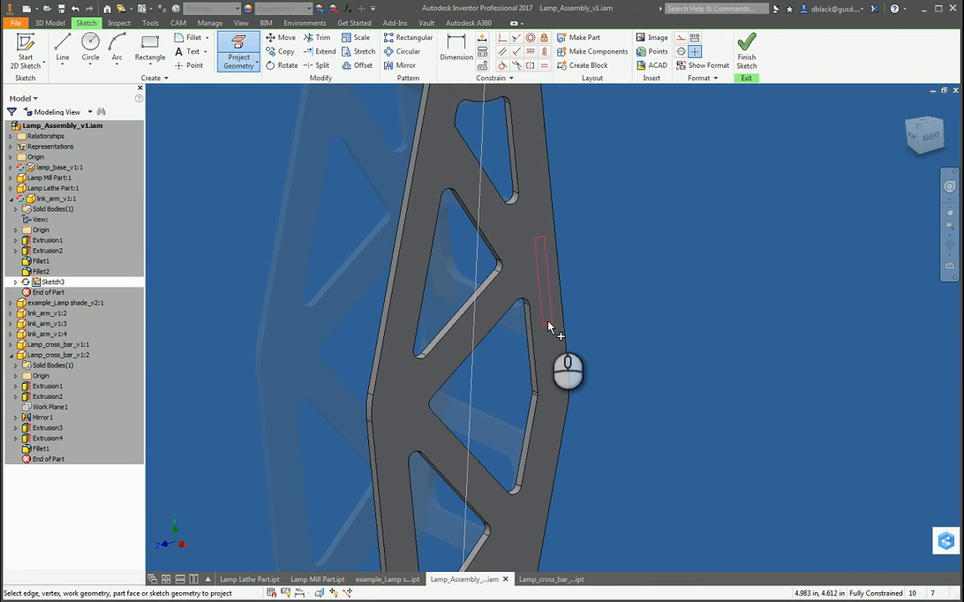
pyautogui.scroll(5, 548, 330)
pyautogui.scroll(-5, 526, 360)
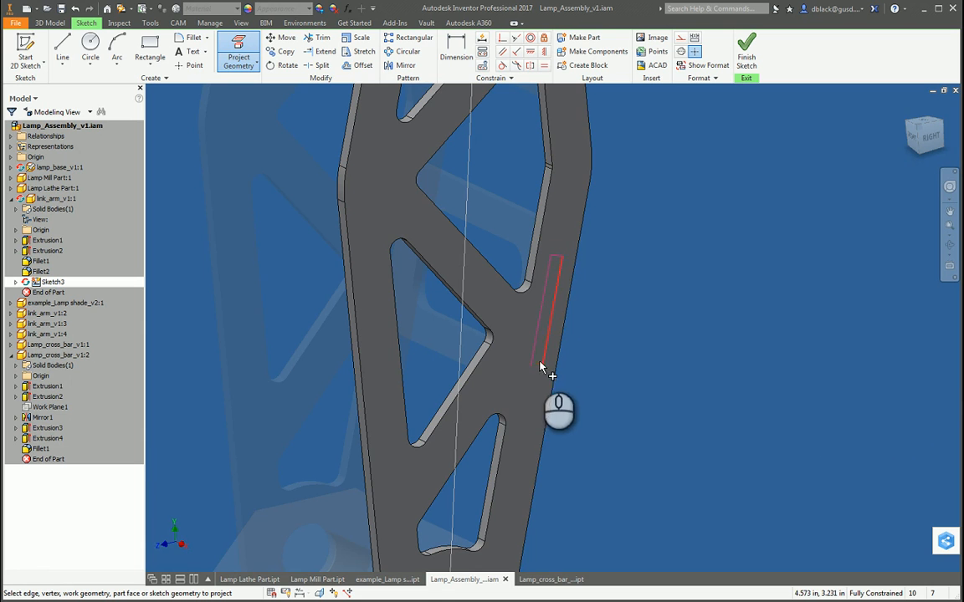
pyautogui.scroll(2, 482, 402)
pyautogui.scroll(-4, 523, 361)
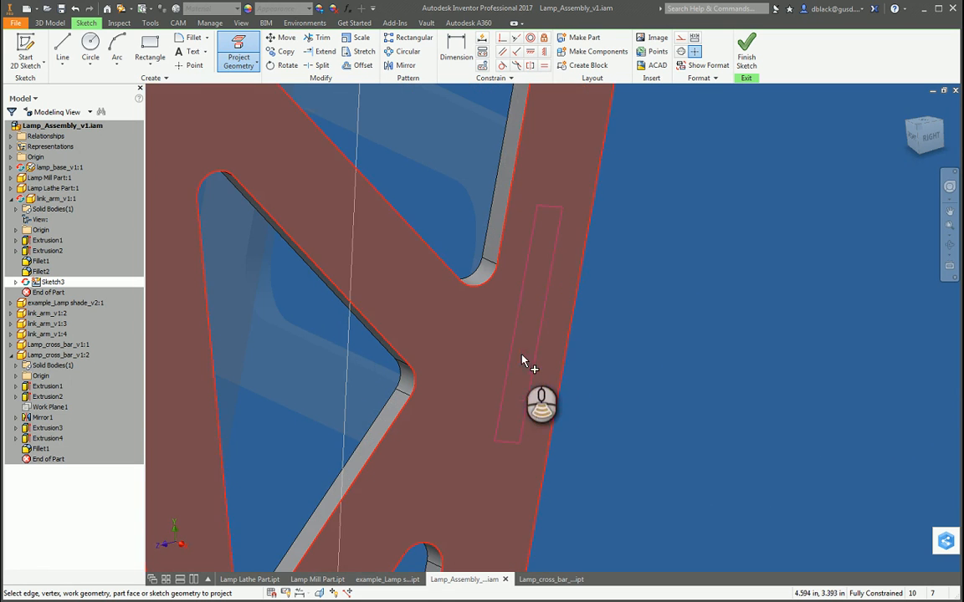
pyautogui.scroll(5, 511, 373)
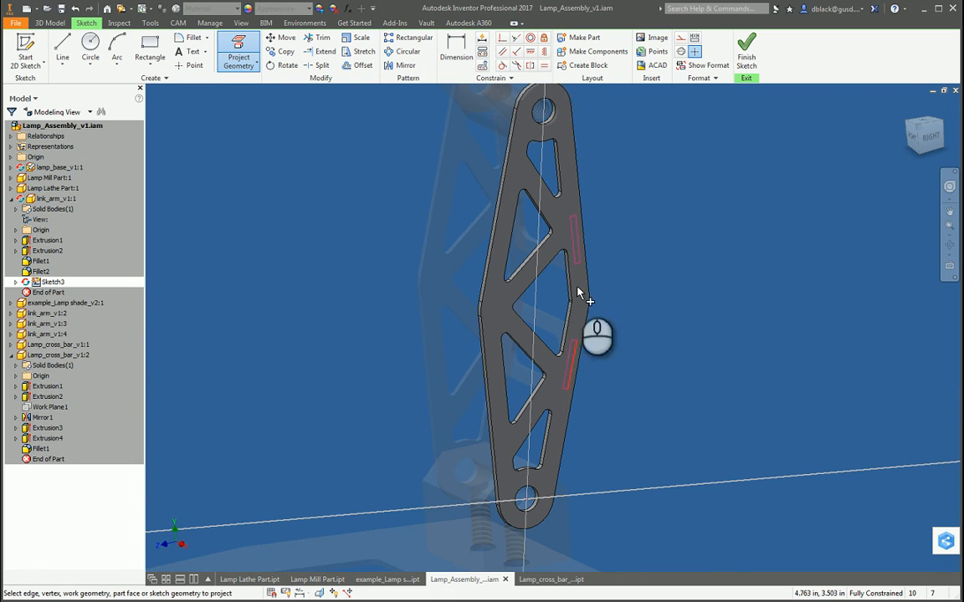
pyautogui.press('e')
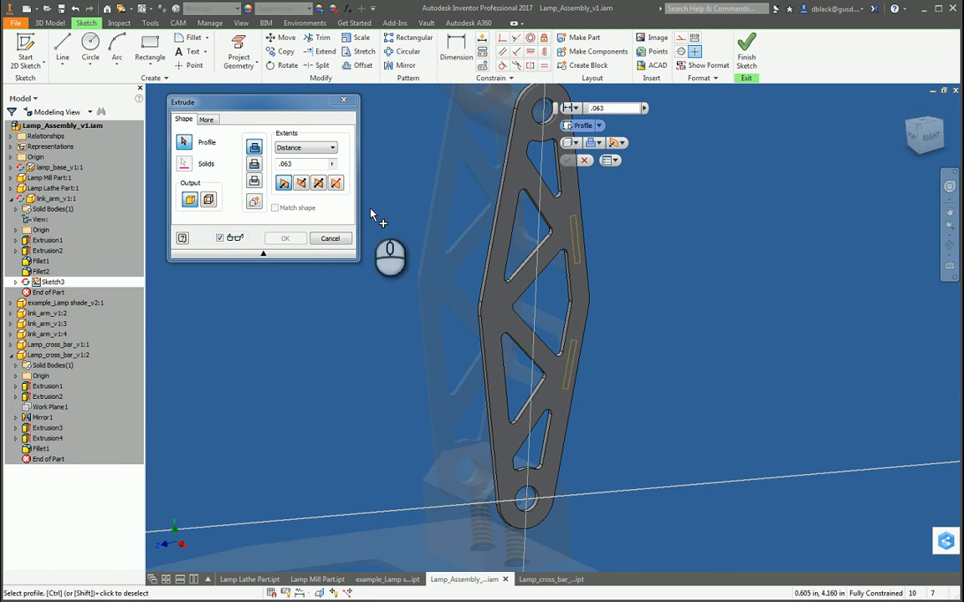
pyautogui.click(340, 238)
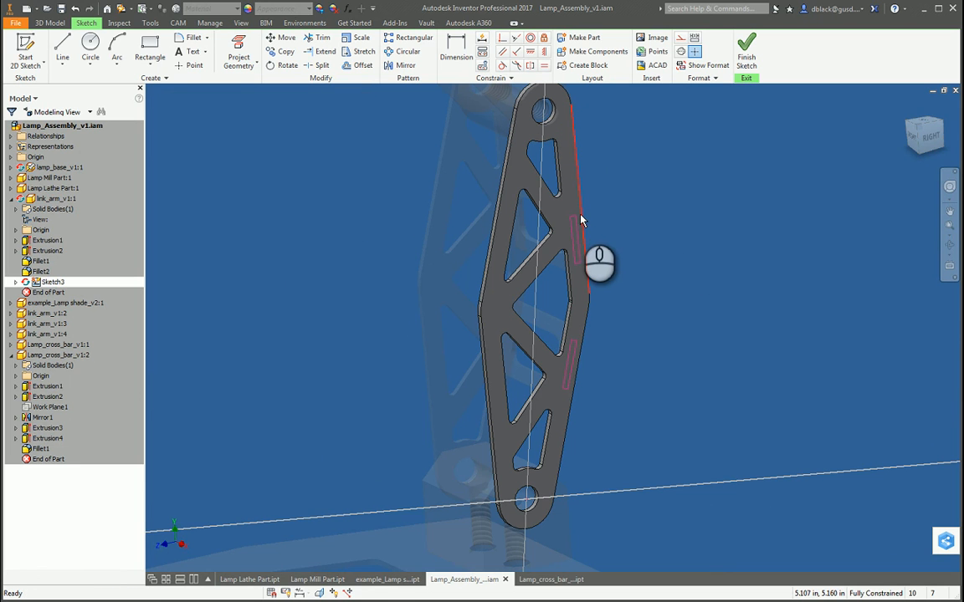
pyautogui.moveTo(581, 215)
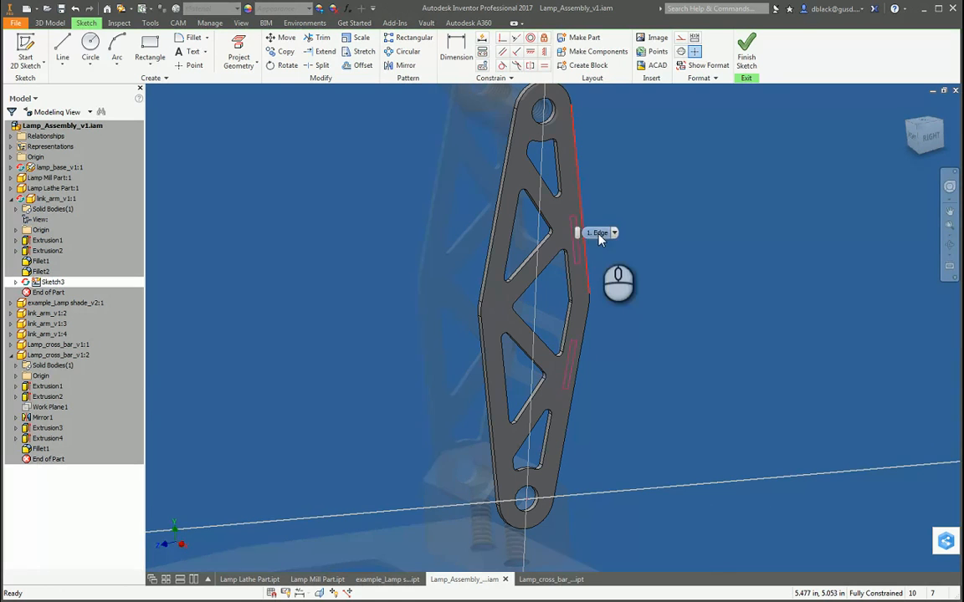
# Step: Offset the upper projected tab rectangle outward by 0.005 in for clearance
pyautogui.scroll(-1, 599, 234)
pyautogui.scroll(-3, 614, 211)
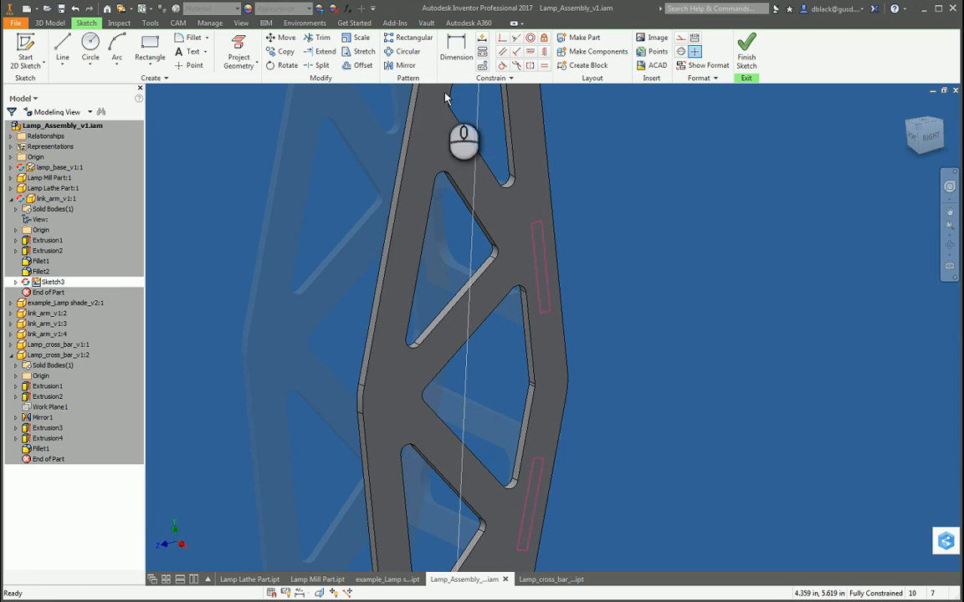
pyautogui.click(361, 66)
pyautogui.scroll(-2, 552, 243)
pyautogui.click(535, 241)
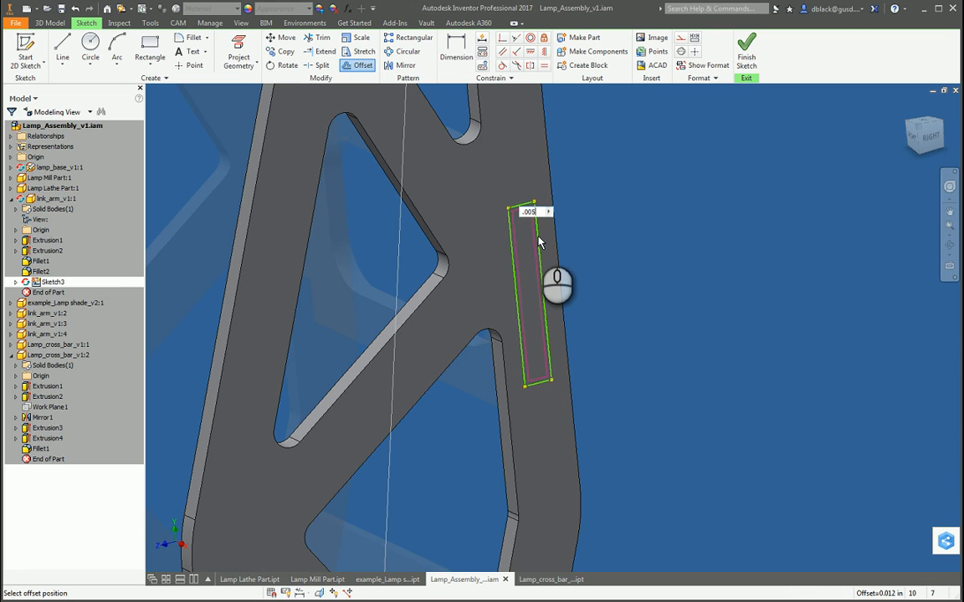
pyautogui.click(539, 243)
pyautogui.scroll(-3, 535, 239)
pyautogui.scroll(-3, 520, 234)
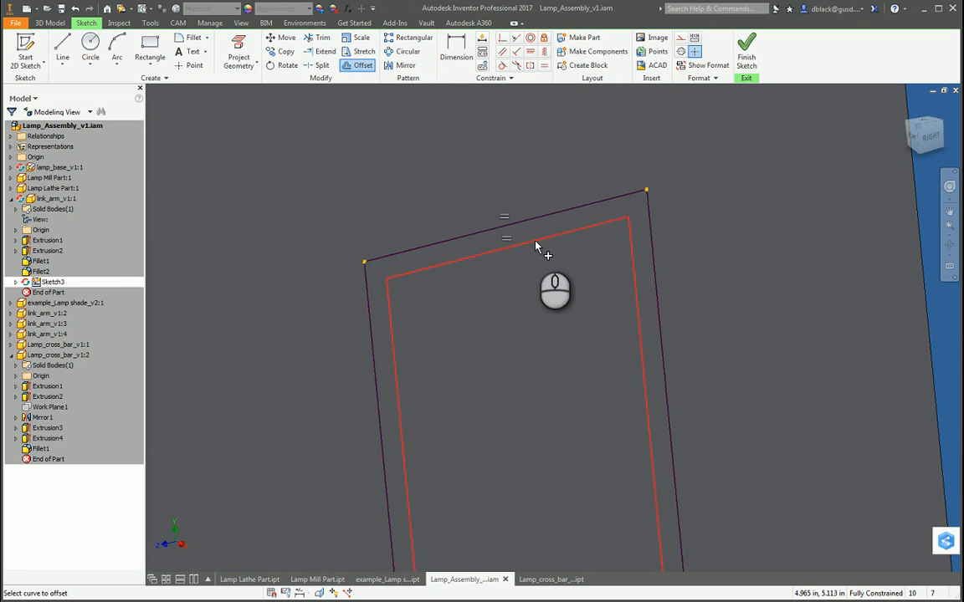
pyautogui.scroll(5, 556, 245)
pyautogui.scroll(5, 553, 243)
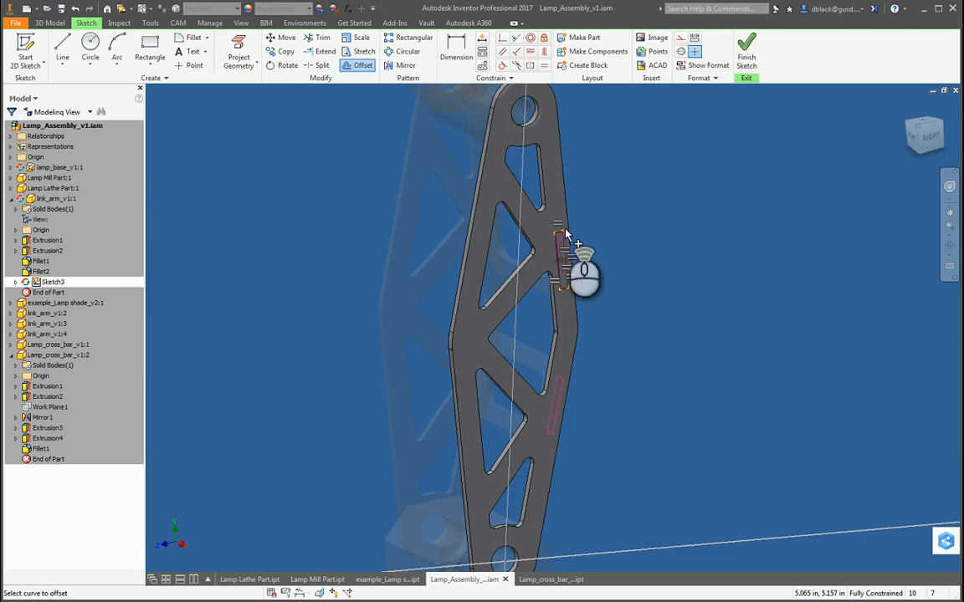
# Step: Offset the lower projected tab rectangle outward by 0.005 in with the same clearance
pyautogui.scroll(-5, 548, 441)
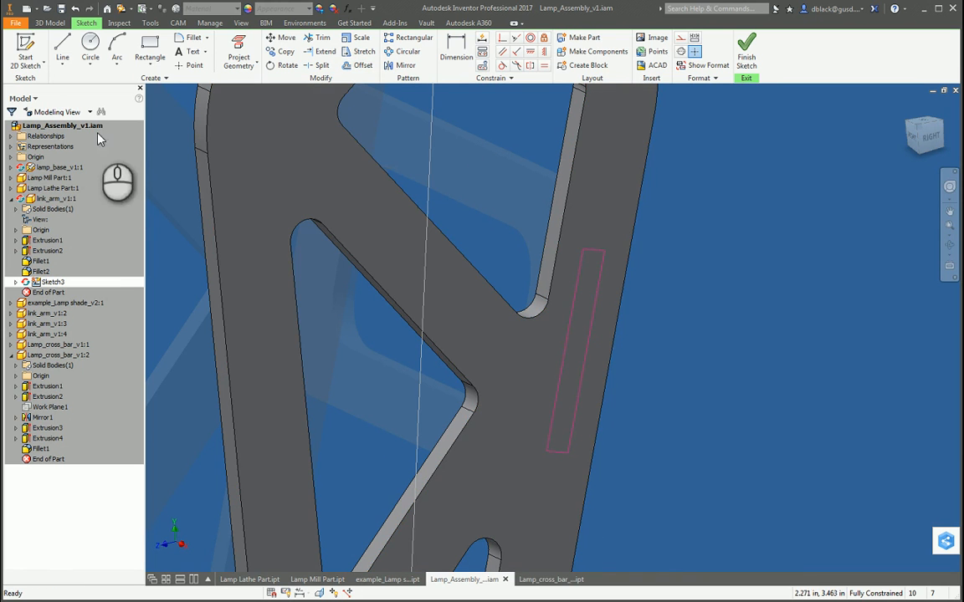
pyautogui.click(363, 65)
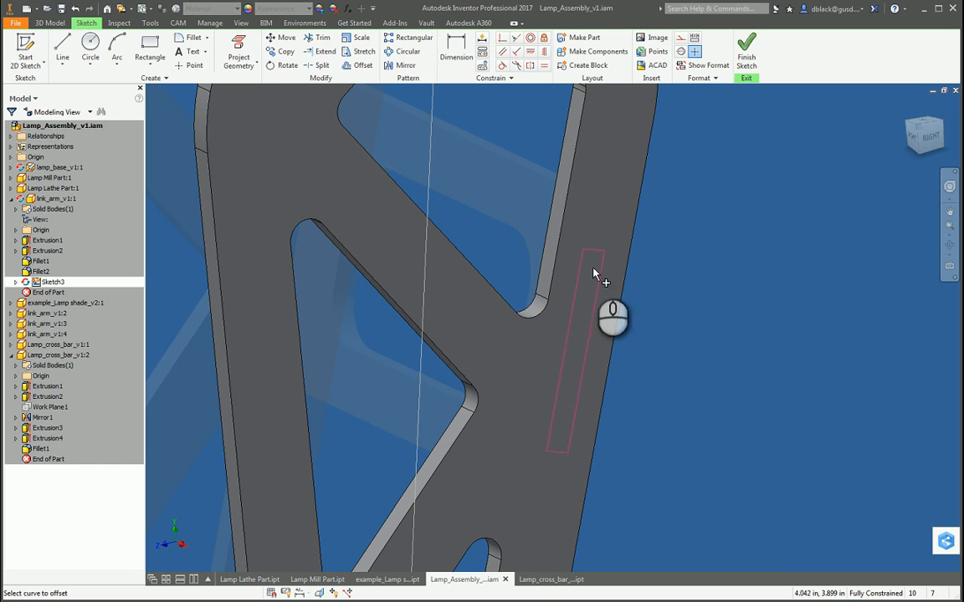
pyautogui.click(568, 337)
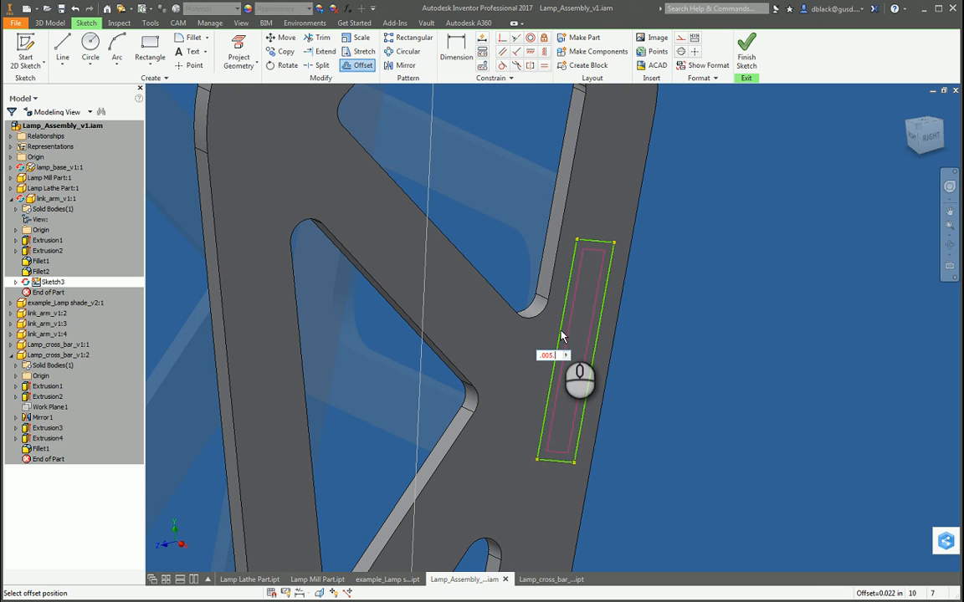
pyautogui.click(561, 336)
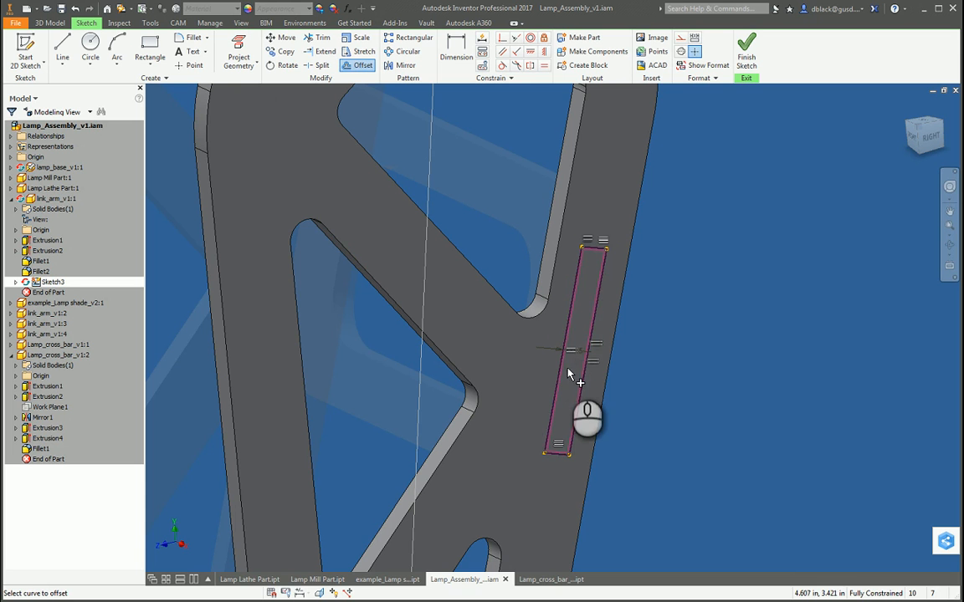
# Step: Extrude both tab rectangles with their offset borders as a cut through the link arm to form two slots
pyautogui.press('e')
pyautogui.scroll(-6, 567, 332)
pyautogui.click(589, 336)
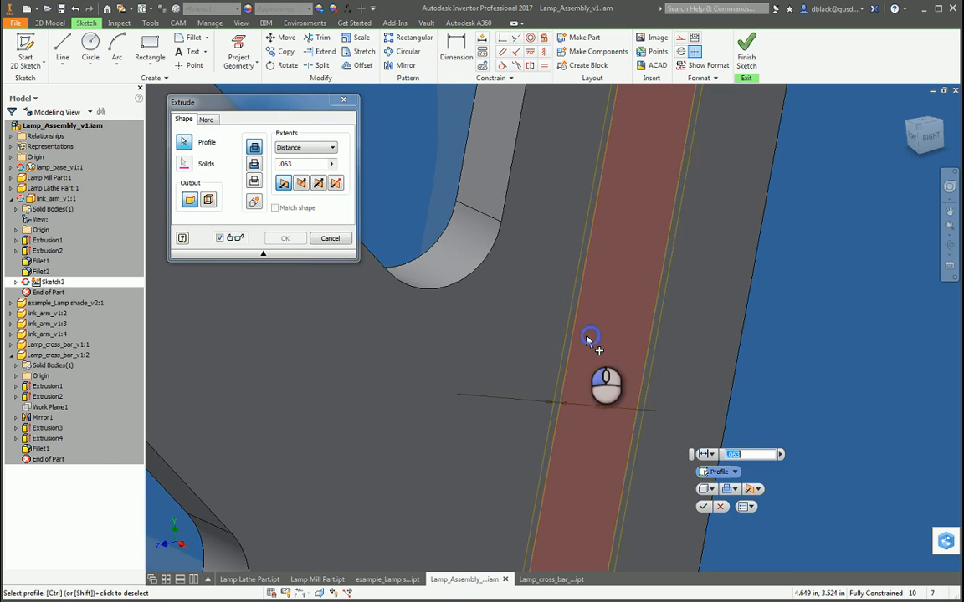
pyautogui.scroll(5, 570, 393)
pyautogui.scroll(-5, 572, 243)
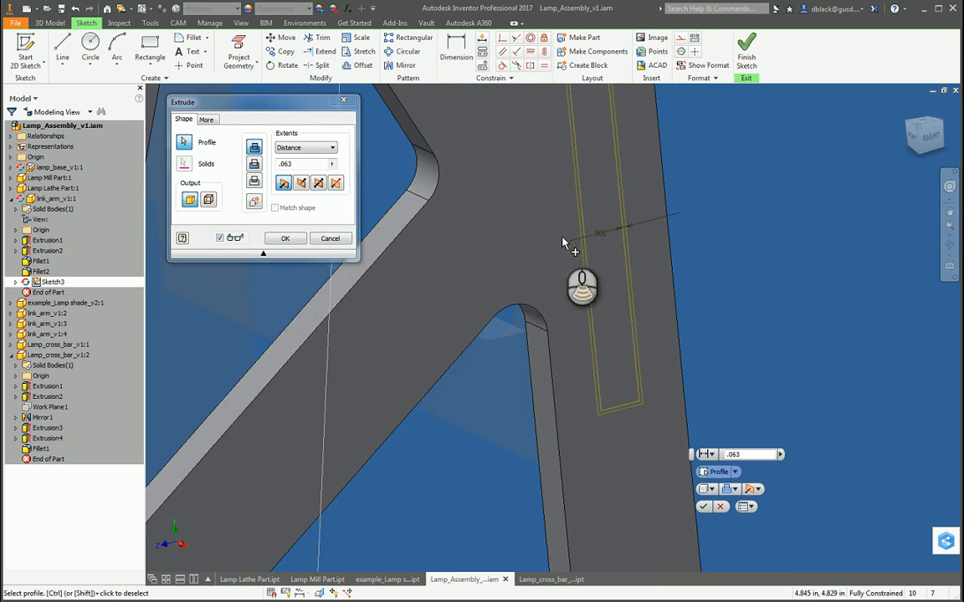
pyautogui.scroll(-3, 588, 264)
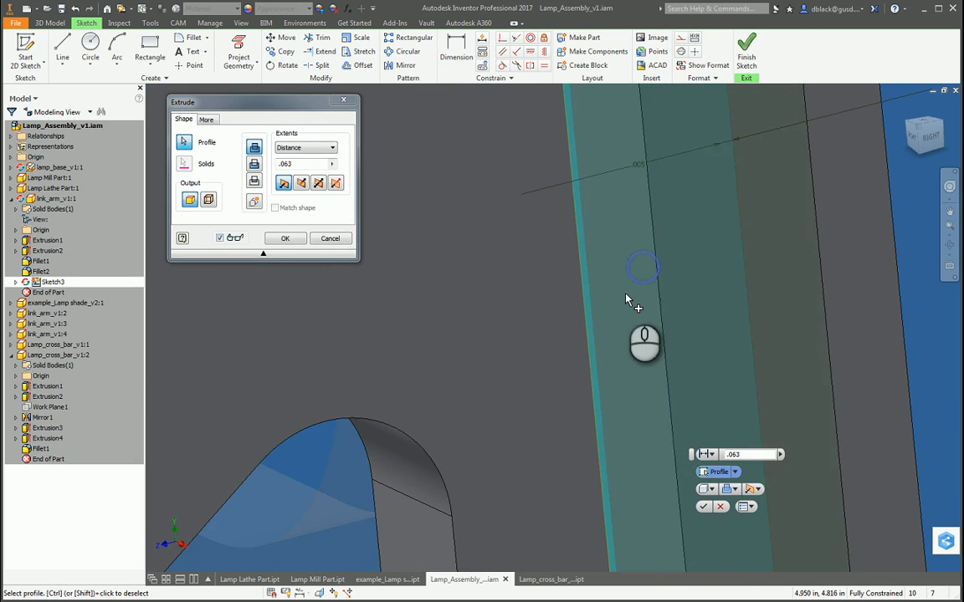
pyautogui.scroll(6, 400, 194)
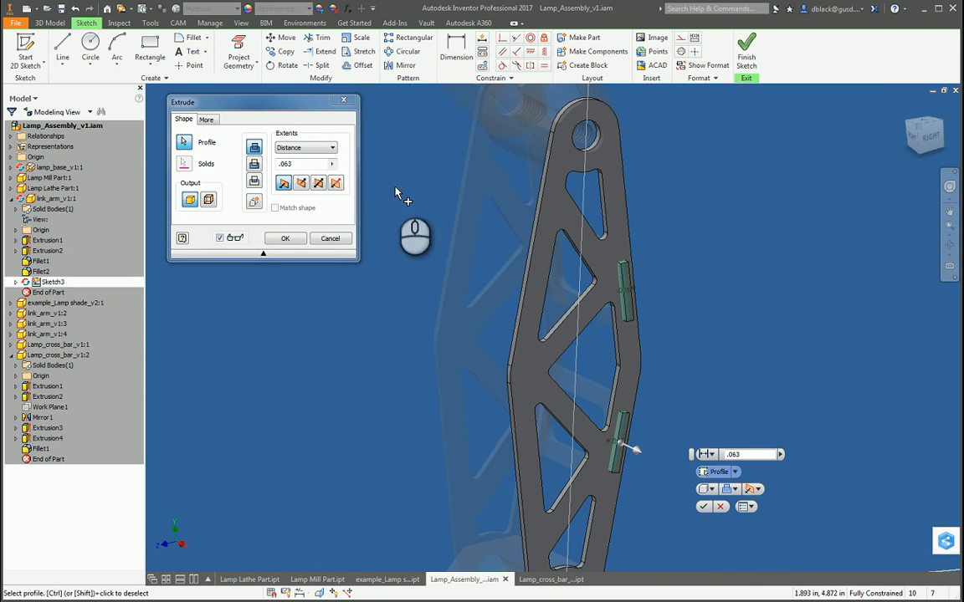
pyautogui.click(306, 148)
pyautogui.click(282, 188)
pyautogui.click(284, 239)
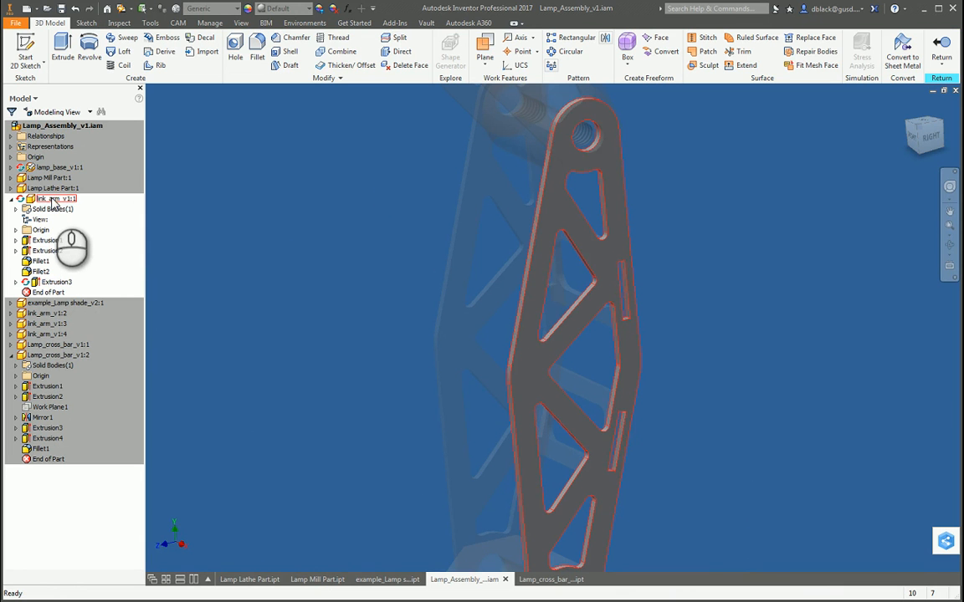
# Step: Finish the in-place edit of the link arm and return to the top-level lamp assembly
pyautogui.click(947, 45)
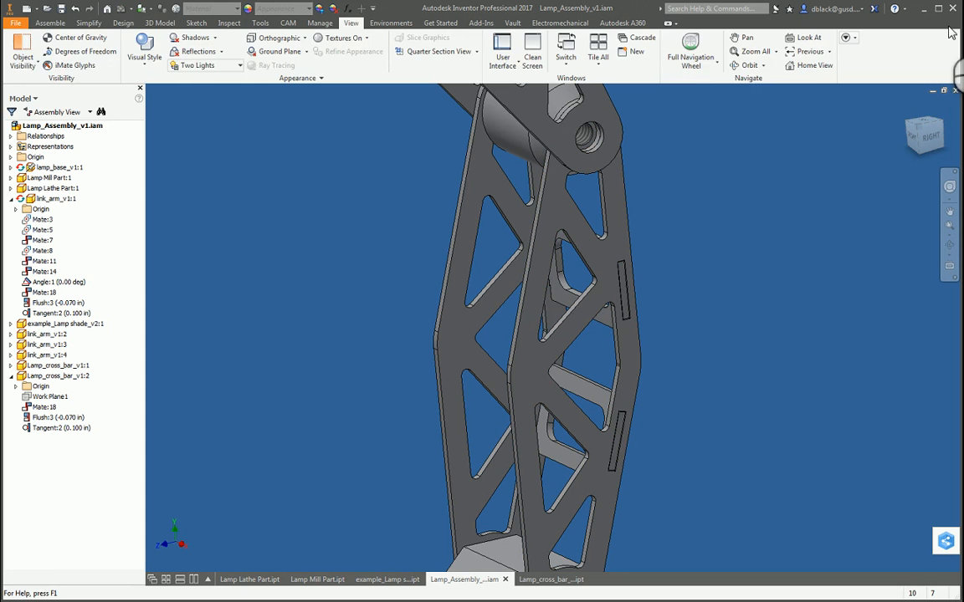
pyautogui.click(156, 23)
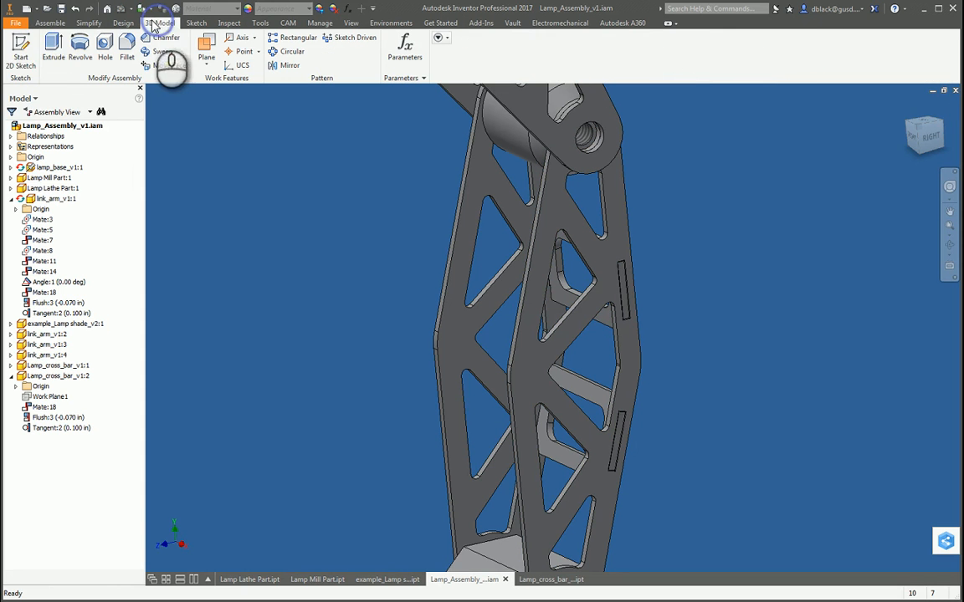
pyautogui.click(25, 46)
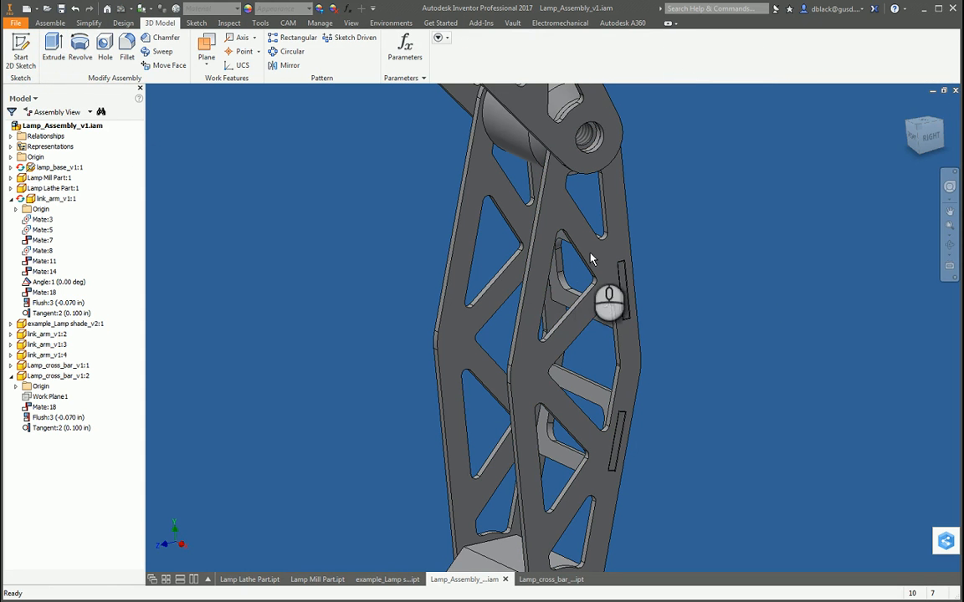
# Step: Examine the new tab slots on the lower and upper link arms from both sides of the lamp
pyautogui.scroll(-3, 650, 211)
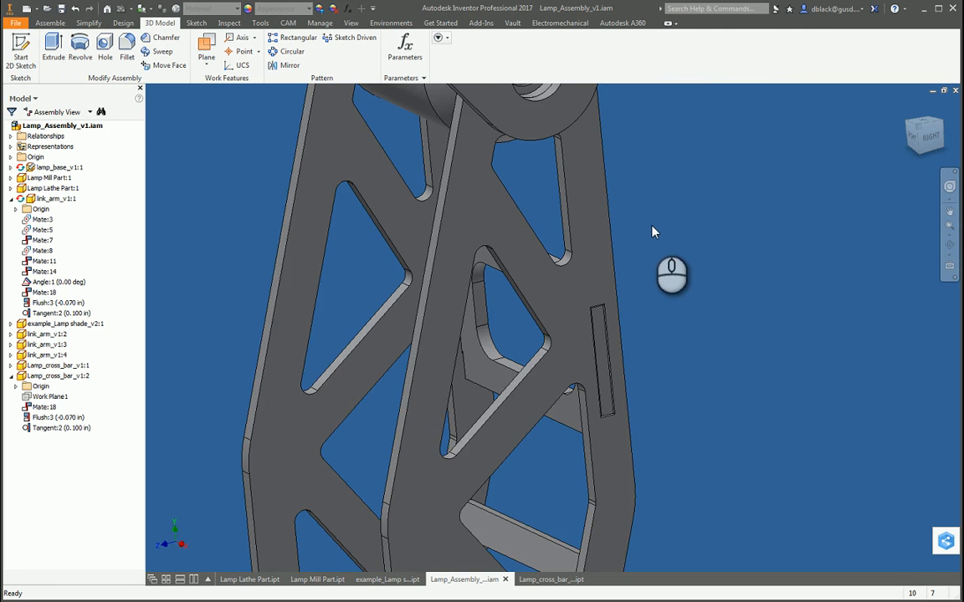
pyautogui.scroll(3, 622, 211)
pyautogui.scroll(2, 622, 211)
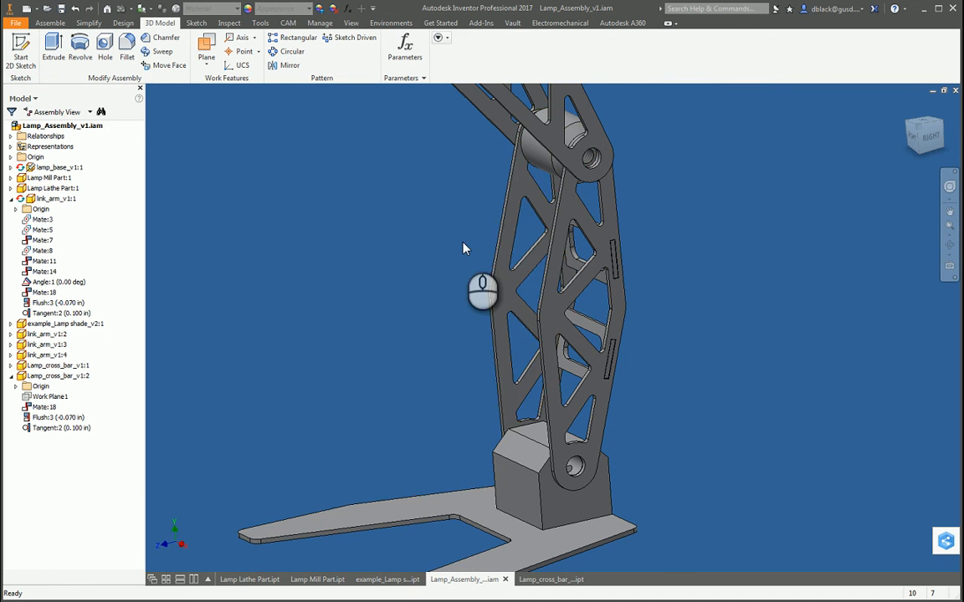
pyautogui.scroll(-4, 490, 341)
pyautogui.scroll(5, 452, 288)
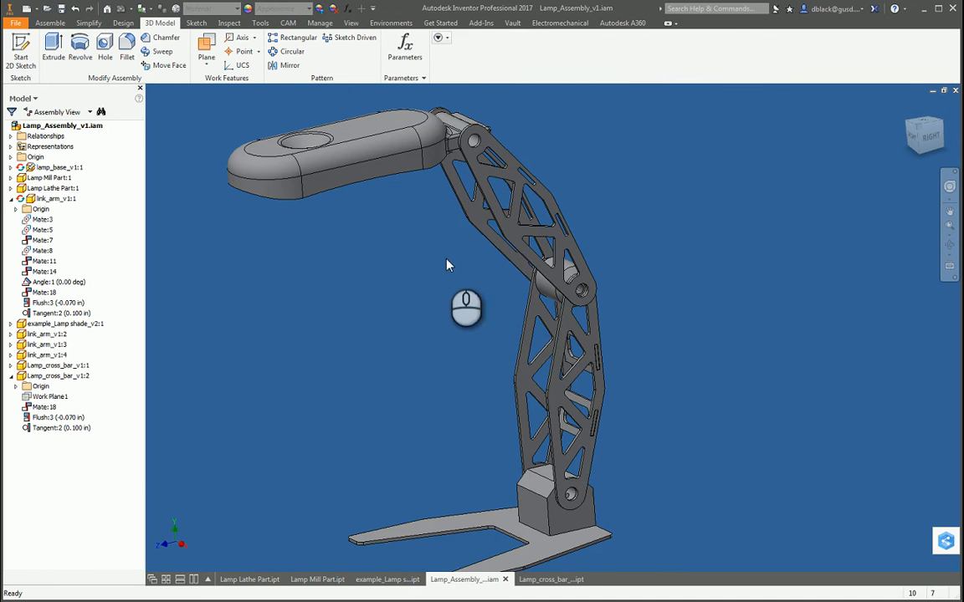
pyautogui.press('F4')
pyautogui.moveTo(579, 402); pyautogui.dragTo(536, 363)
pyautogui.scroll(5, 539, 166)
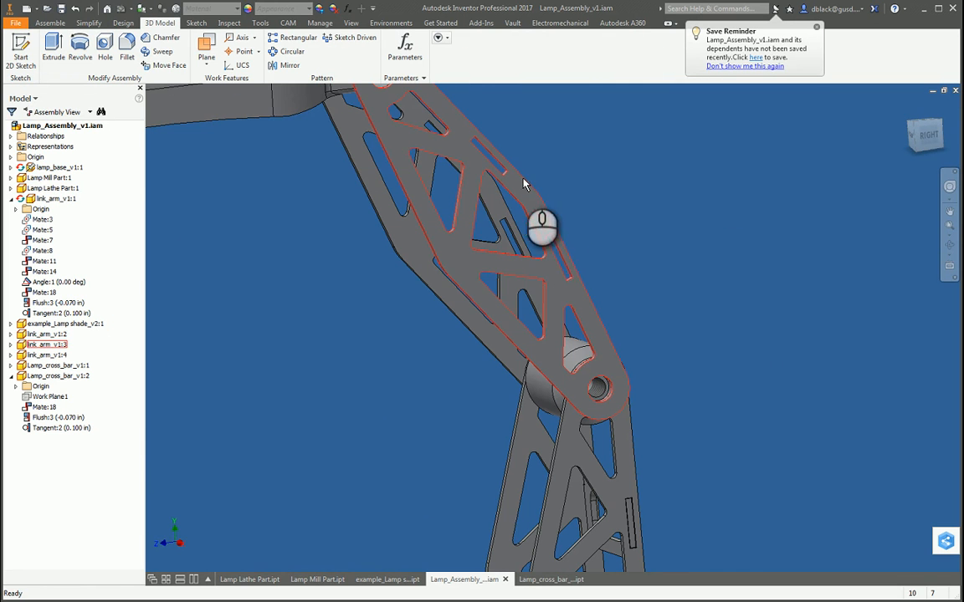
pyautogui.scroll(3, 483, 155)
pyautogui.scroll(-8, 572, 223)
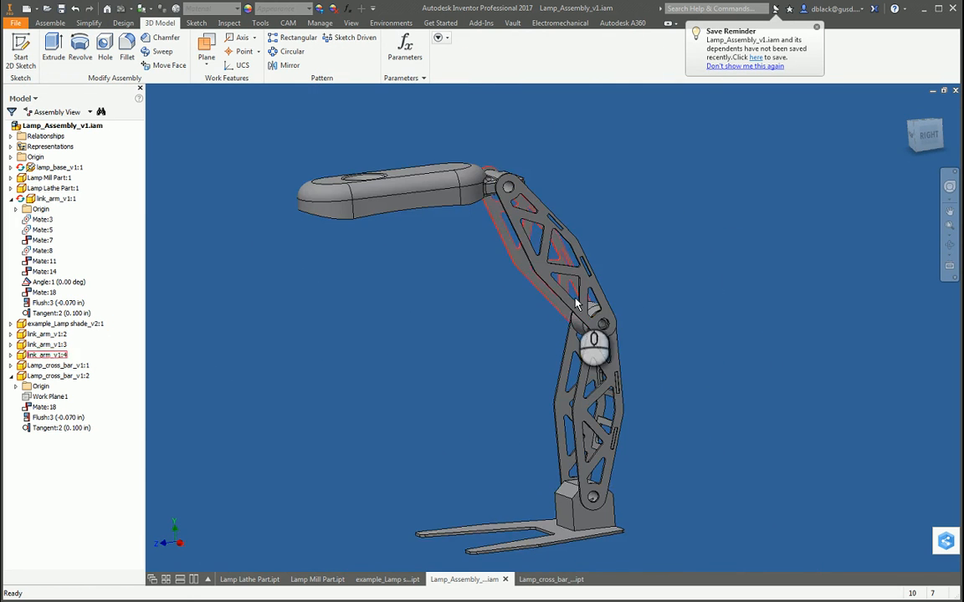
pyautogui.moveTo(610, 323); pyautogui.dragTo(487, 337)
pyautogui.scroll(5, 531, 224)
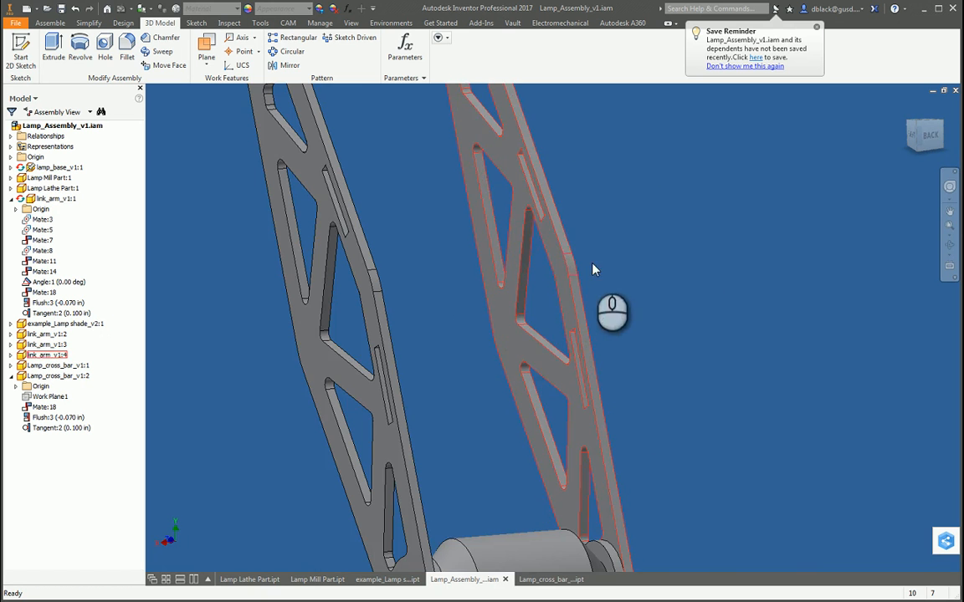
pyautogui.scroll(-8, 586, 351)
pyautogui.scroll(8, 597, 352)
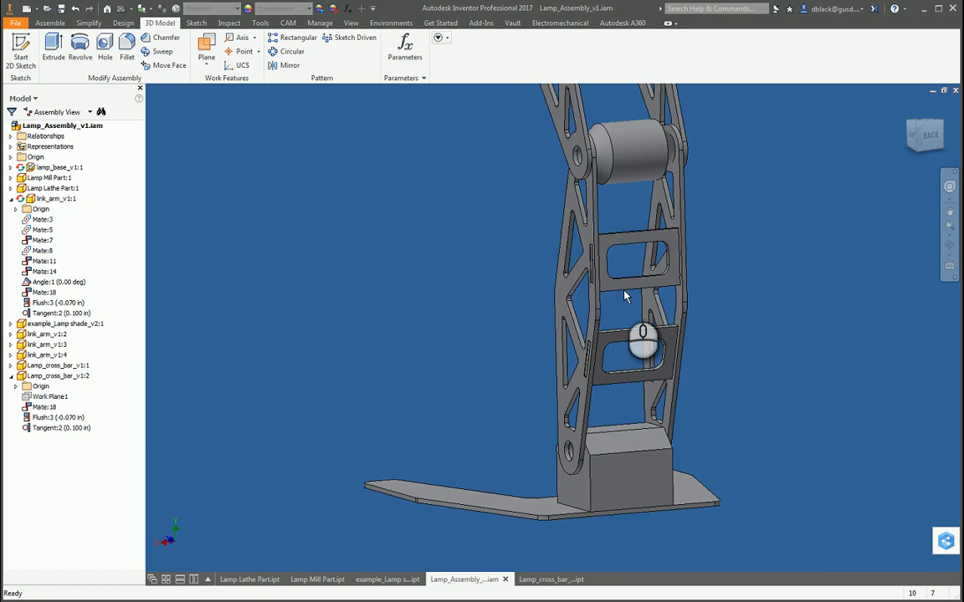
# Step: Inspect the clearance gap around the cross bar tabs inside the lower link arm's slots at close range
pyautogui.moveTo(597, 352); pyautogui.dragTo(696, 444)
pyautogui.scroll(-5, 634, 487)
pyautogui.scroll(5, 633, 467)
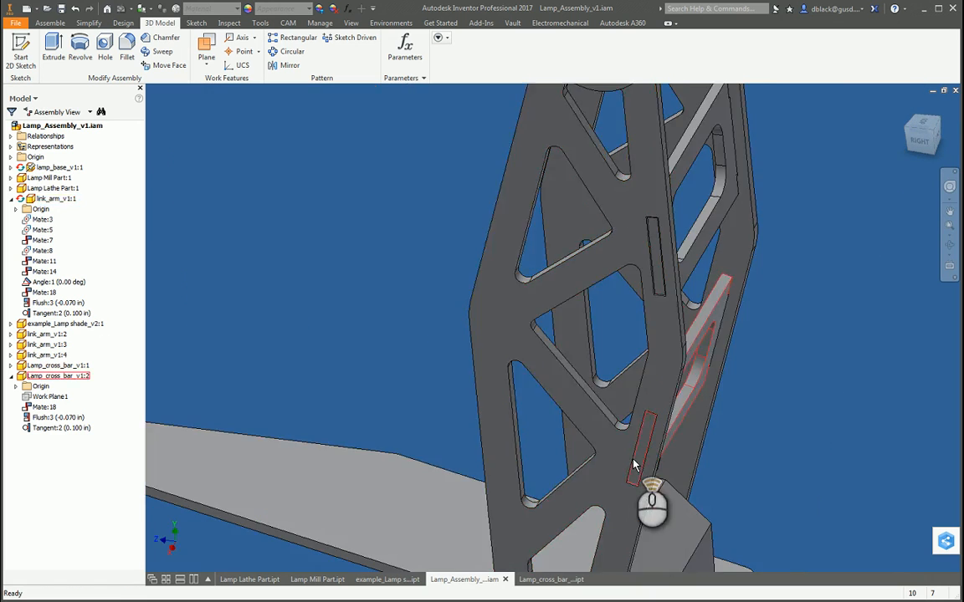
pyautogui.scroll(-5, 649, 477)
pyautogui.moveTo(653, 482)
pyautogui.mouseDown()
pyautogui.moveTo(615, 410)
pyautogui.moveTo(688, 311)
pyautogui.moveTo(699, 301)
pyautogui.moveTo(742, 306)
pyautogui.moveTo(731, 308)
pyautogui.mouseUp()
pyautogui.scroll(-5, 695, 332)
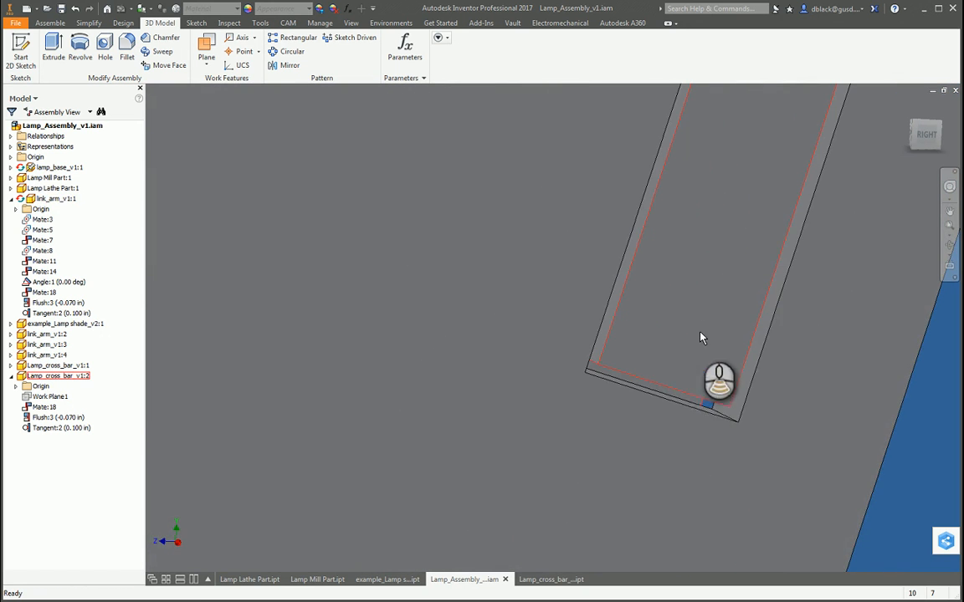
pyautogui.scroll(5, 700, 408)
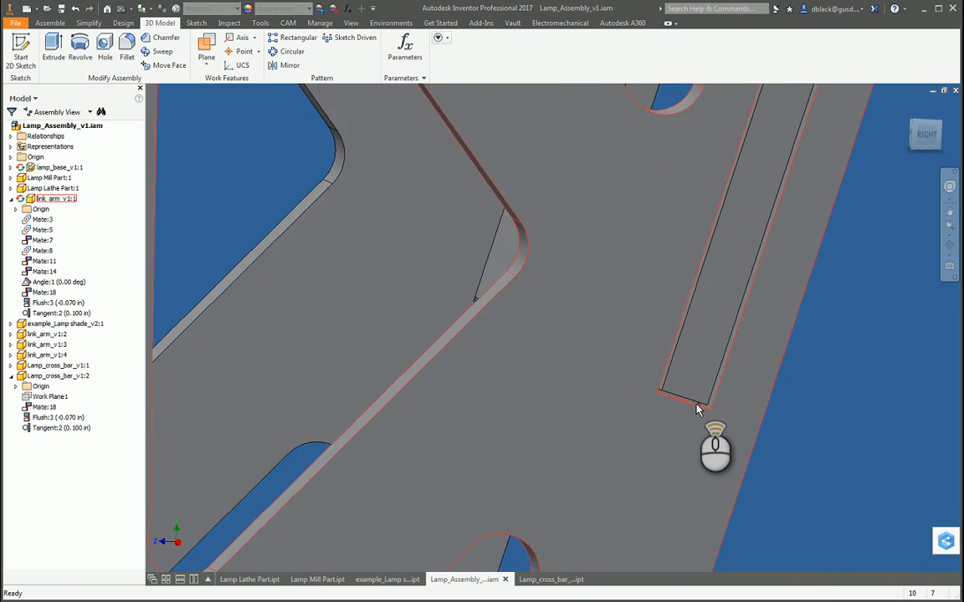
pyautogui.scroll(5, 678, 322)
pyautogui.press('F4')
pyautogui.moveTo(596, 293); pyautogui.dragTo(676, 321)
pyautogui.scroll(-5, 676, 320)
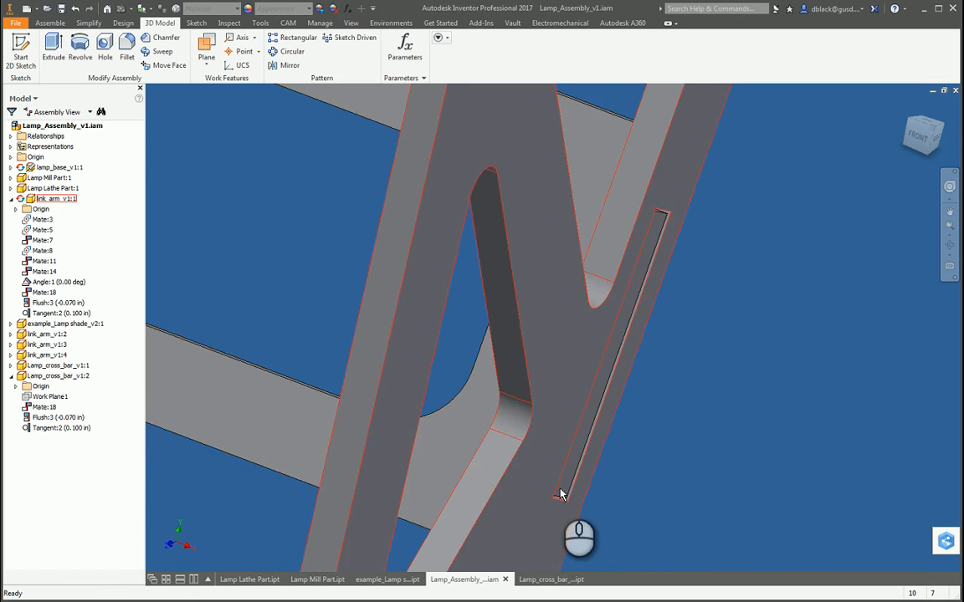
# Step: Examine how the two cross bars sit between the pair of lower link arms
pyautogui.scroll(5, 560, 494)
pyautogui.press('F4')
pyautogui.moveTo(513, 400); pyautogui.dragTo(501, 417)
pyautogui.scroll(5, 536, 493)
pyautogui.scroll(-5, 536, 492)
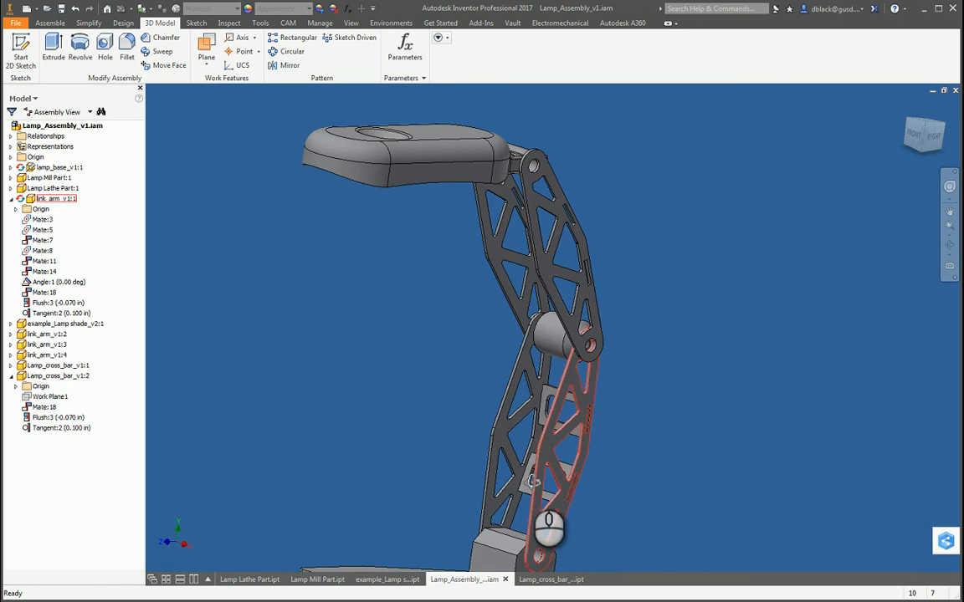
pyautogui.scroll(-5, 533, 482)
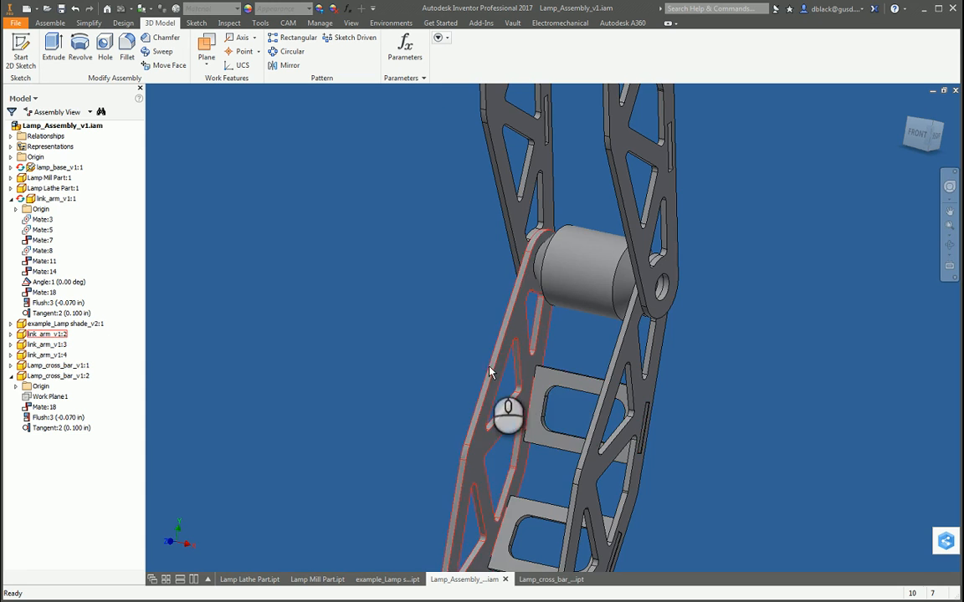
pyautogui.scroll(5, 471, 478)
pyautogui.scroll(-4, 473, 481)
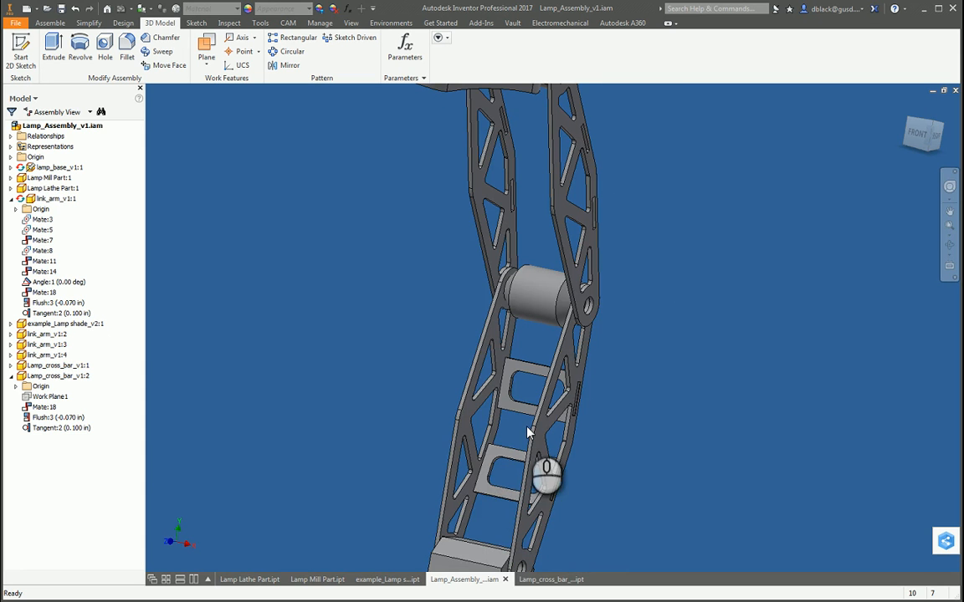
pyautogui.scroll(5, 515, 458)
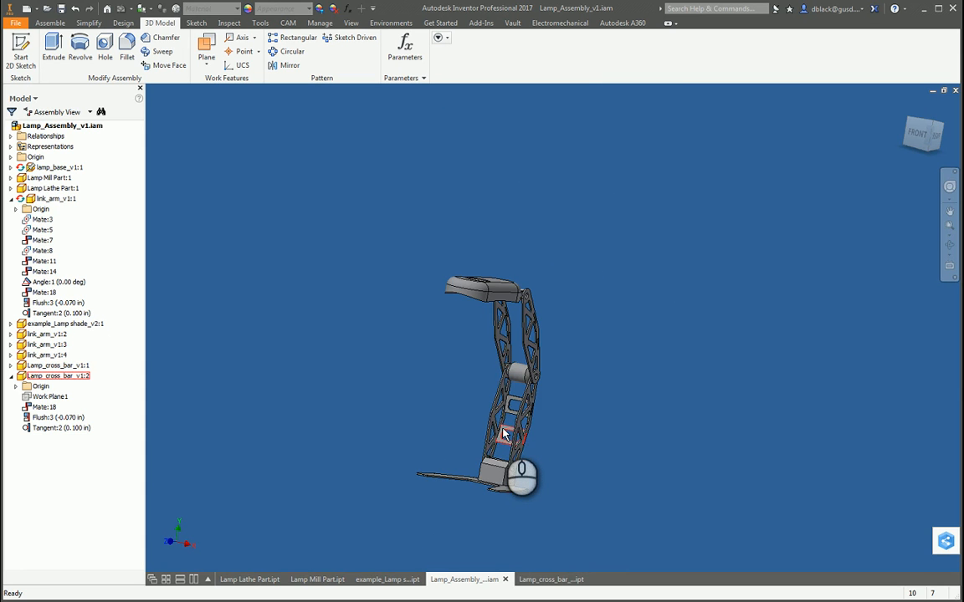
pyautogui.press('F4')
pyautogui.moveTo(566, 369); pyautogui.dragTo(499, 396)
pyautogui.press('F4')
pyautogui.moveTo(537, 448); pyautogui.dragTo(528, 422)
pyautogui.scroll(-6, 500, 429)
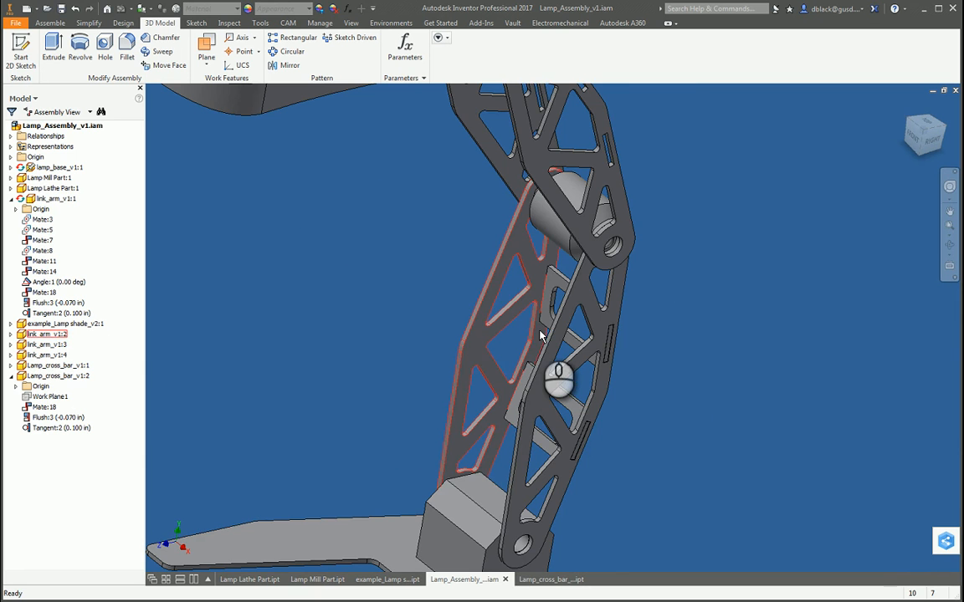
pyautogui.scroll(-1, 557, 284)
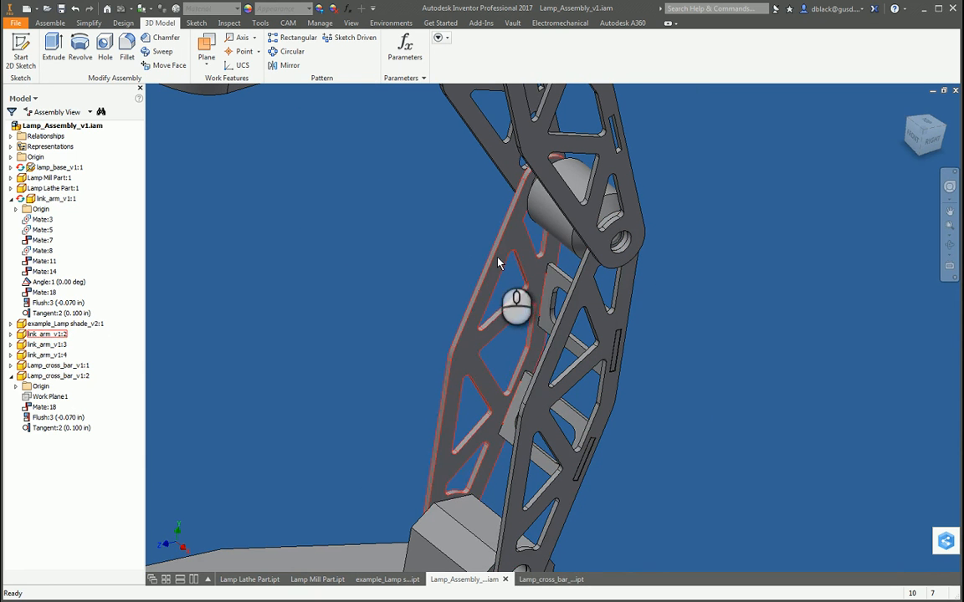
pyautogui.scroll(-3, 636, 368)
pyautogui.scroll(4, 576, 411)
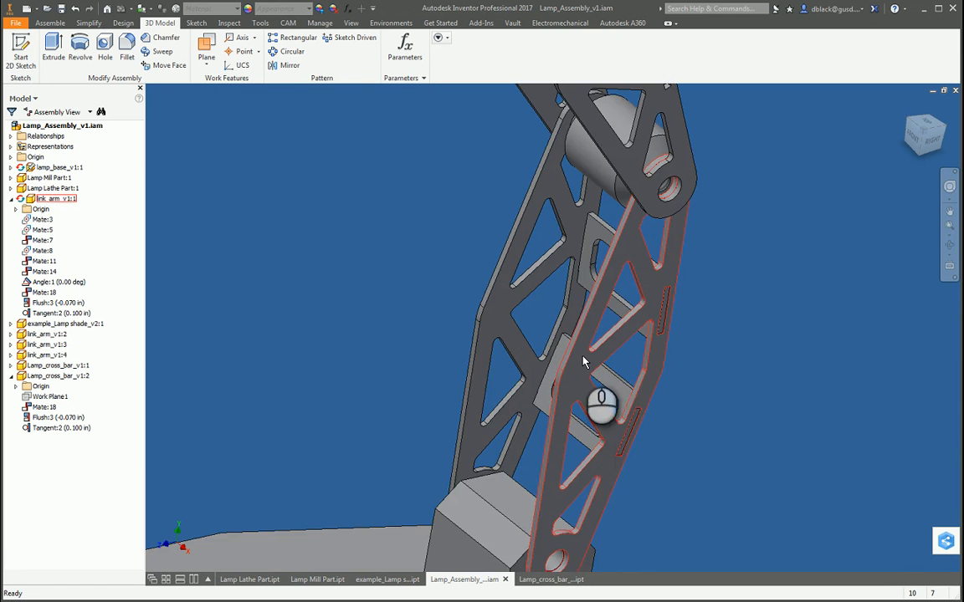
pyautogui.scroll(-3, 581, 363)
# Step: Review the complete lamp from several angles, comparing the upper and lower link arm pairs
pyautogui.press('F4')
pyautogui.moveTo(562, 415); pyautogui.dragTo(503, 394)
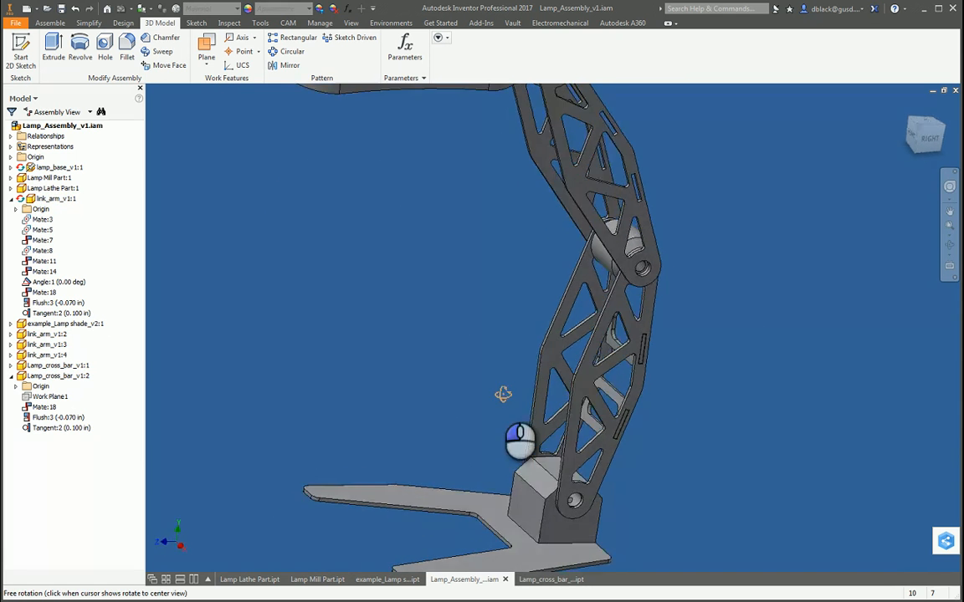
pyautogui.scroll(-4, 493, 377)
pyautogui.scroll(3, 576, 298)
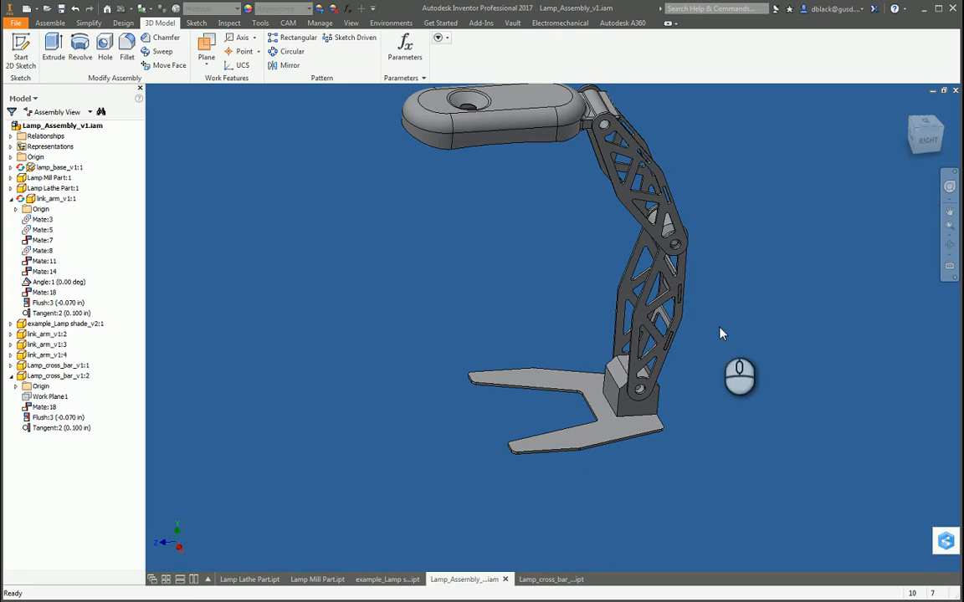
pyautogui.press('F4')
pyautogui.moveTo(633, 386); pyautogui.dragTo(685, 381)
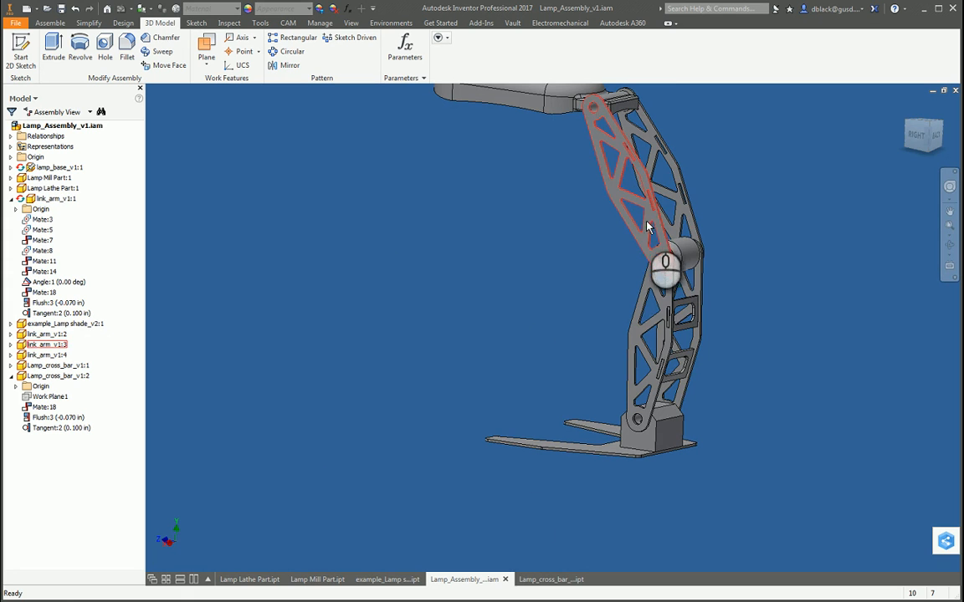
pyautogui.press('F4')
pyautogui.moveTo(534, 351); pyautogui.dragTo(486, 372)
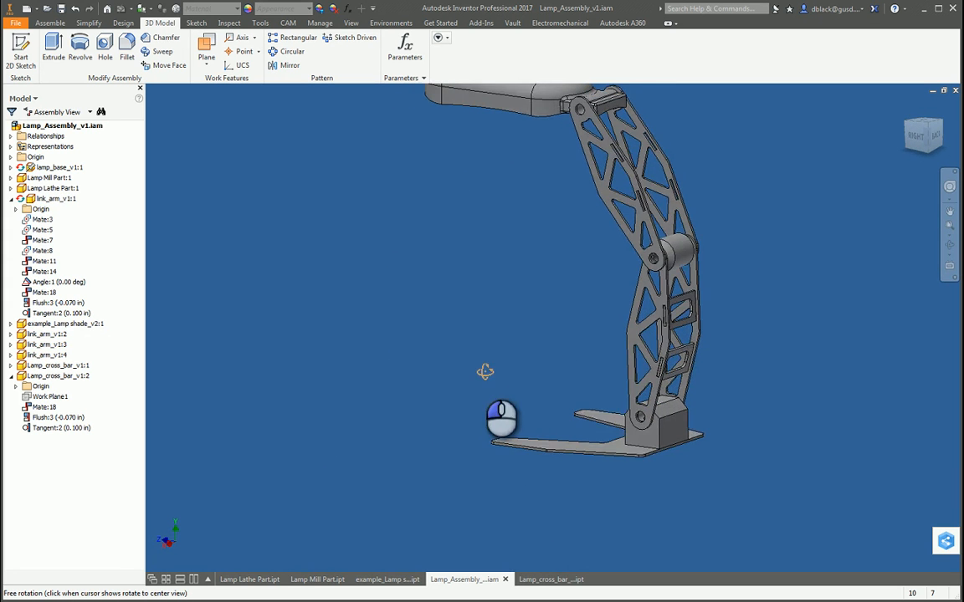
pyautogui.scroll(3, 782, 329)
pyautogui.scroll(-4, 596, 321)
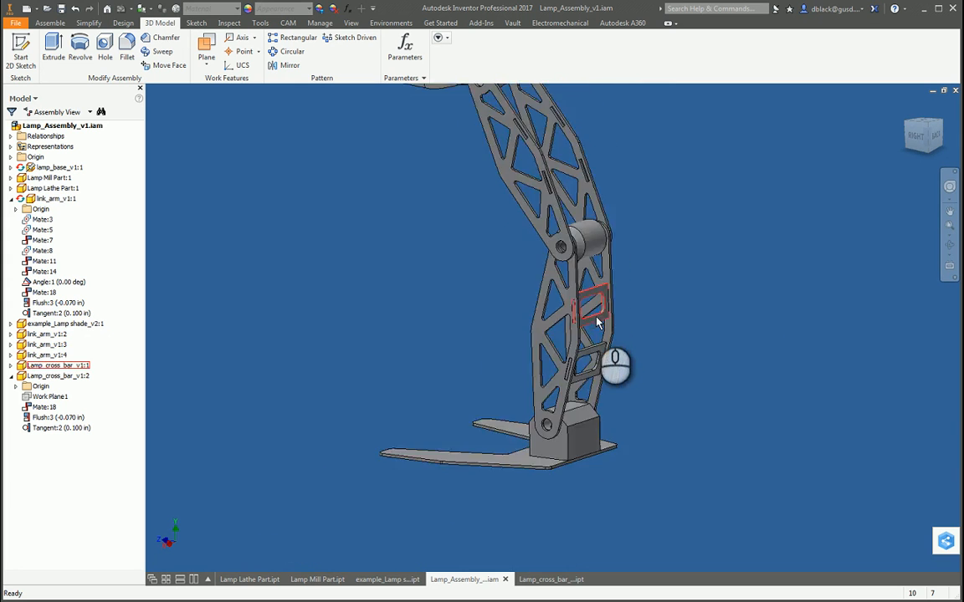
pyautogui.scroll(5, 552, 191)
pyautogui.scroll(-4, 619, 264)
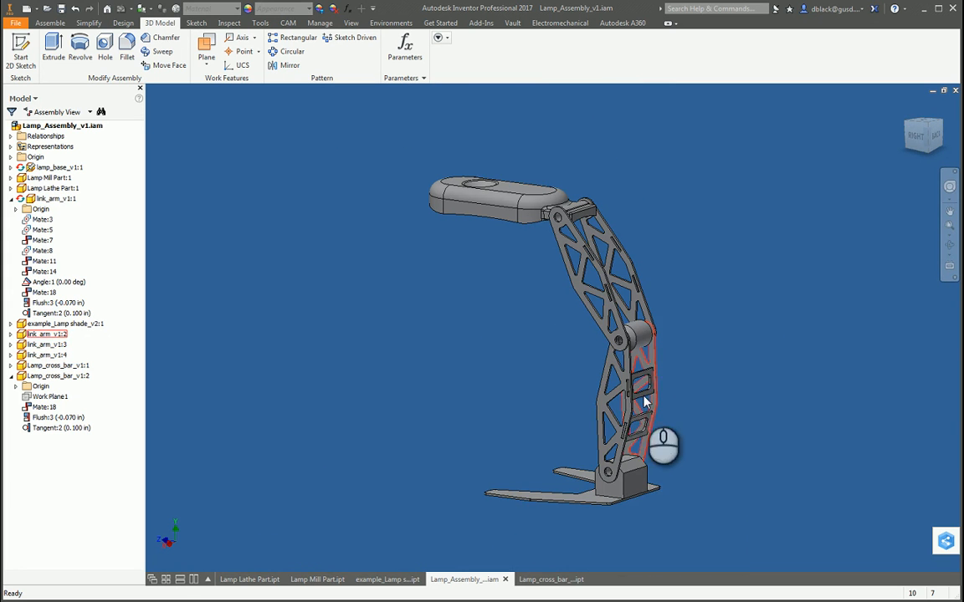
pyautogui.moveTo(479, 278); pyautogui.dragTo(650, 408)
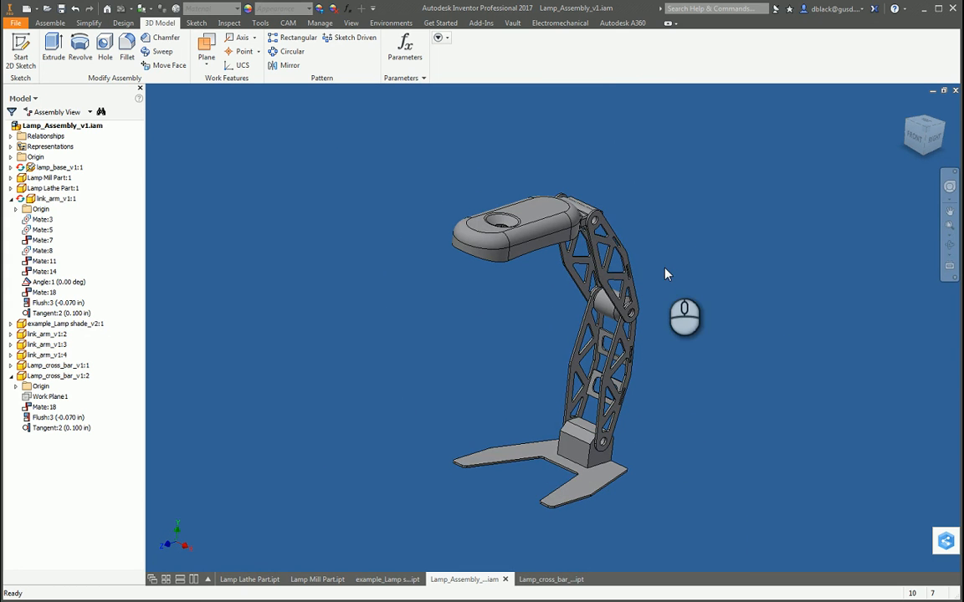
# Step: Nudge the lamp shade and examine its pivot joint and fit between the upper link arms
pyautogui.click(668, 231)
pyautogui.scroll(4, 625, 210)
pyautogui.click(677, 241)
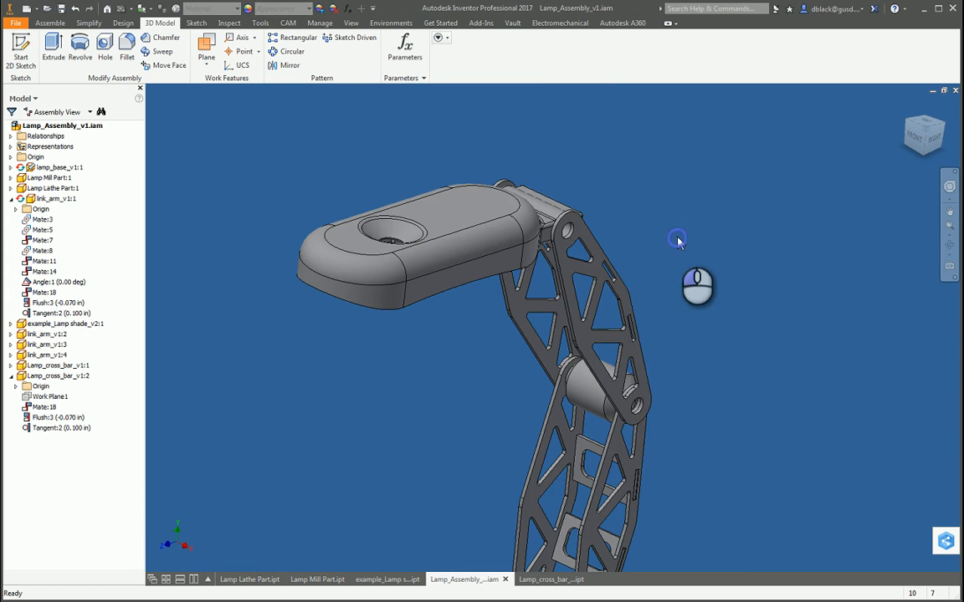
pyautogui.press('F4')
pyautogui.moveTo(611, 414); pyautogui.dragTo(525, 396)
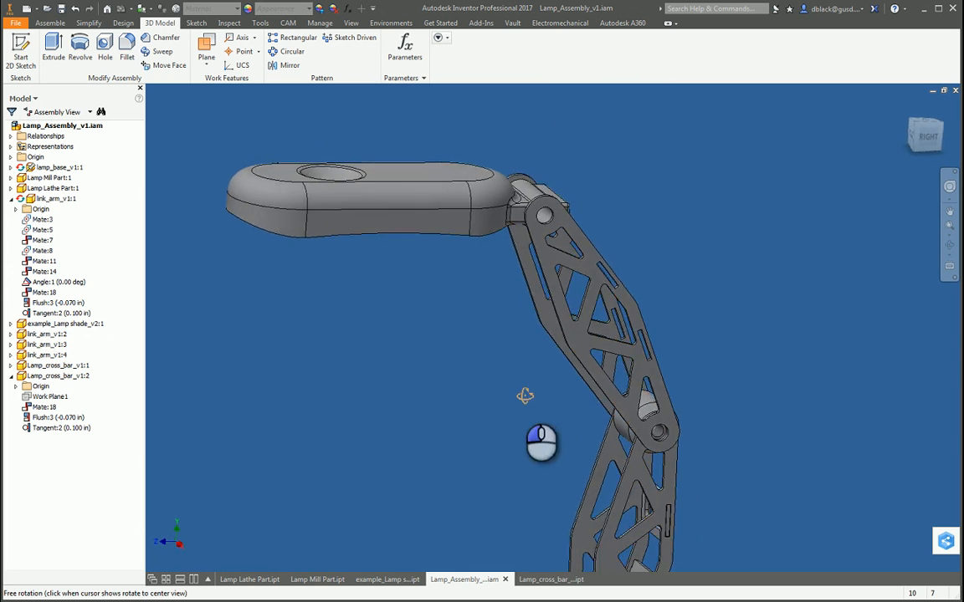
pyautogui.press('Escape')
pyautogui.scroll(5, 509, 210)
pyautogui.scroll(3, 509, 209)
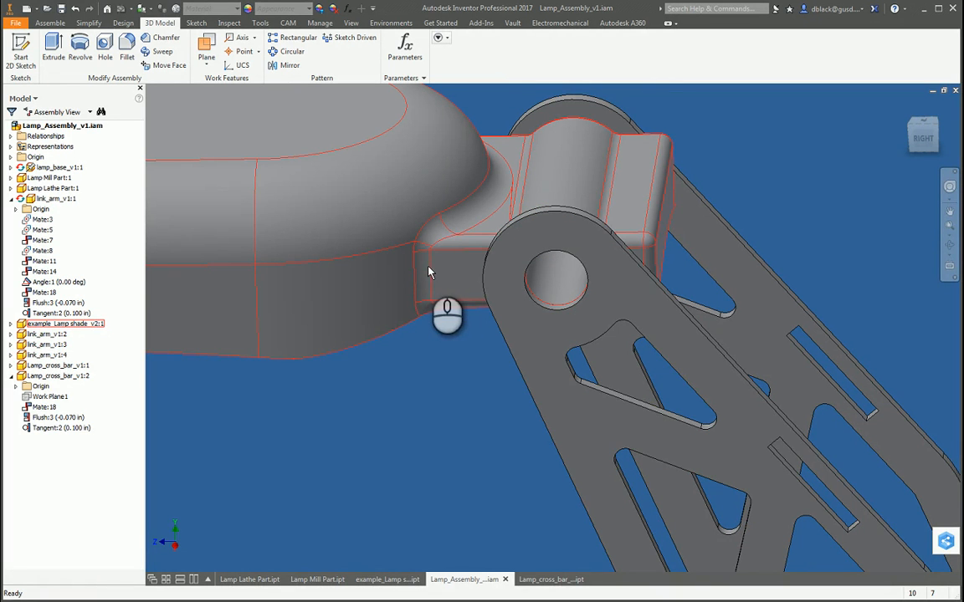
pyautogui.moveTo(366, 274); pyautogui.dragTo(381, 247)
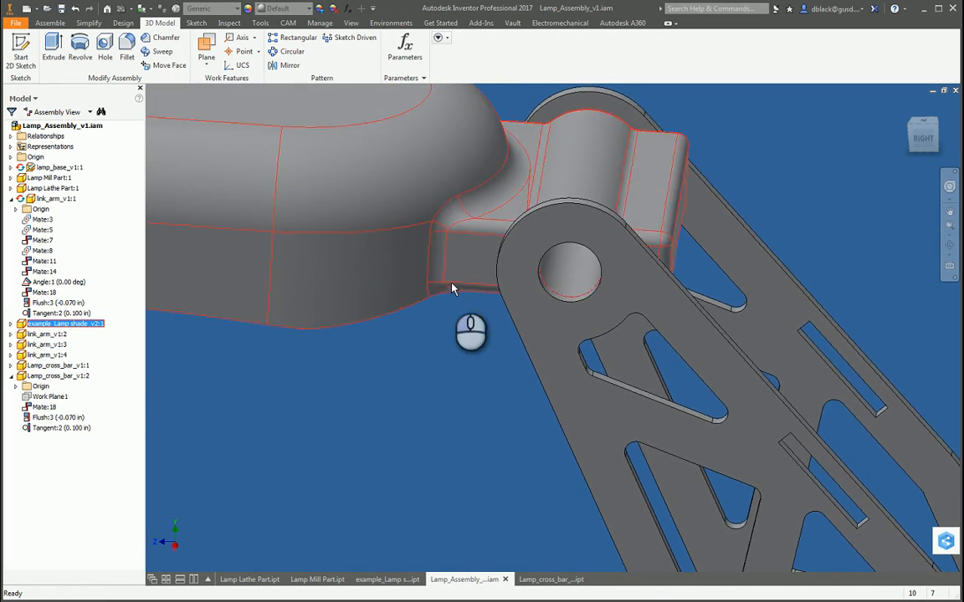
pyautogui.scroll(3, 495, 228)
pyautogui.scroll(-3, 495, 227)
pyautogui.press('F4')
pyautogui.moveTo(544, 253); pyautogui.dragTo(482, 269)
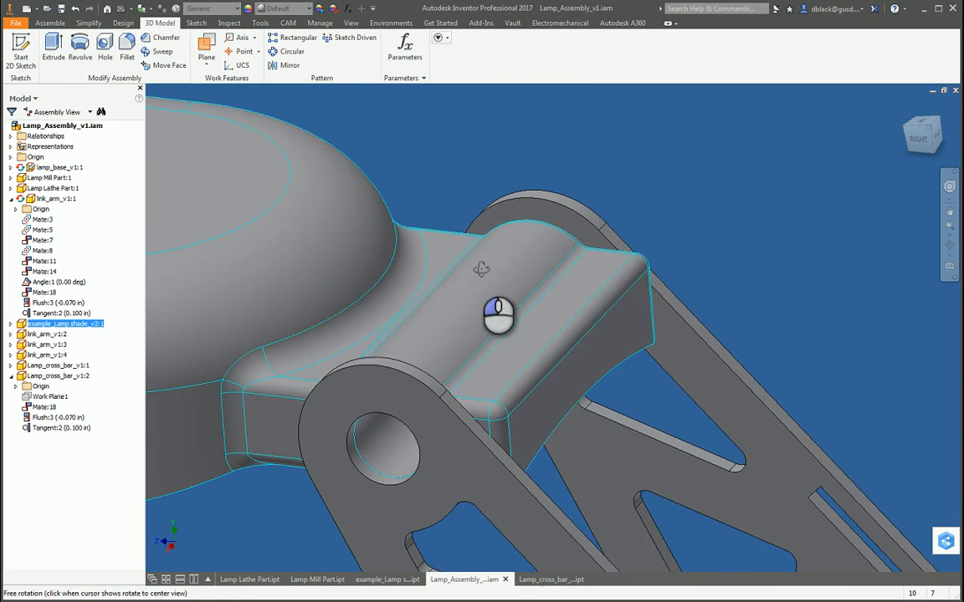
pyautogui.scroll(-3, 493, 217)
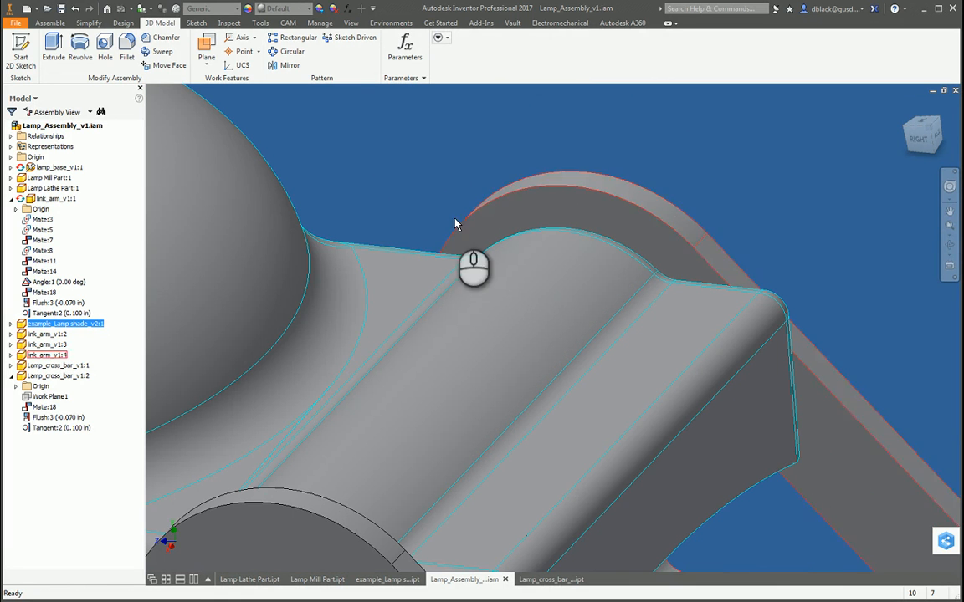
pyautogui.scroll(5, 550, 210)
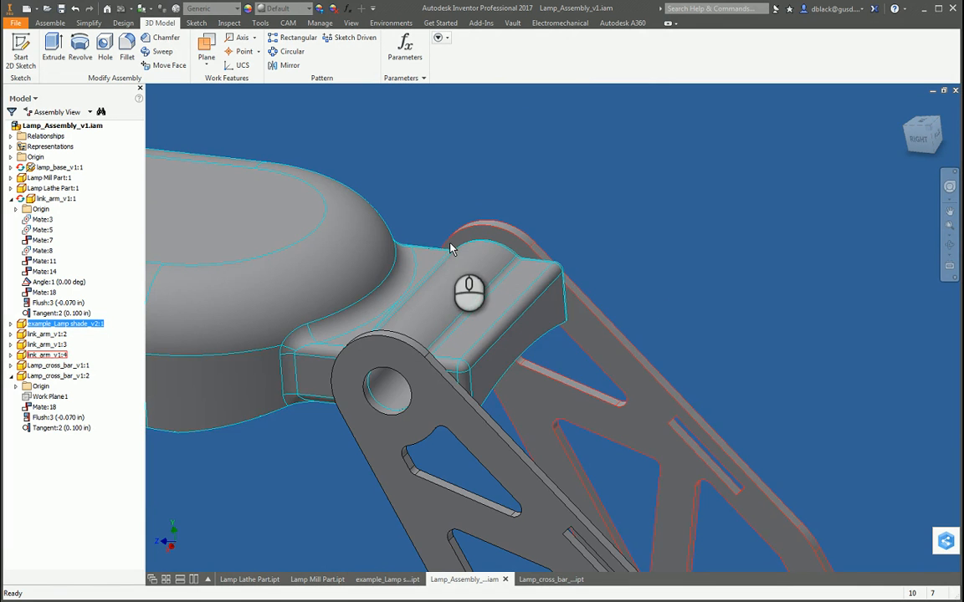
# Step: Inspect the lamp shade's pivot joint and the upper link arms' end holes from both sides
pyautogui.keyDown('shift'); pyautogui.moveTo(452, 251); pyautogui.dragTo(409, 323, button='middle'); pyautogui.keyUp('shift')
pyautogui.scroll(-5, 655, 273)
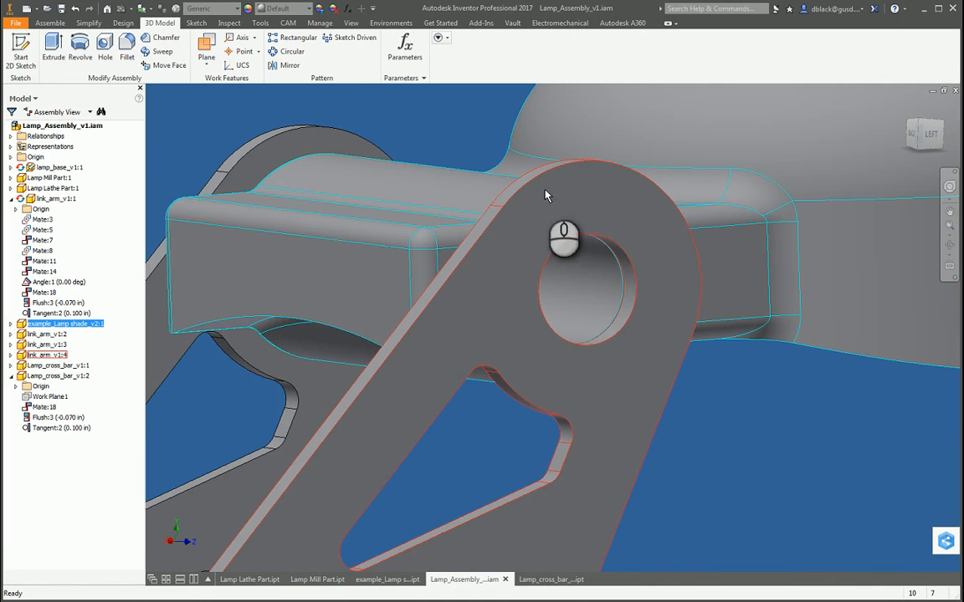
pyautogui.scroll(3, 397, 157)
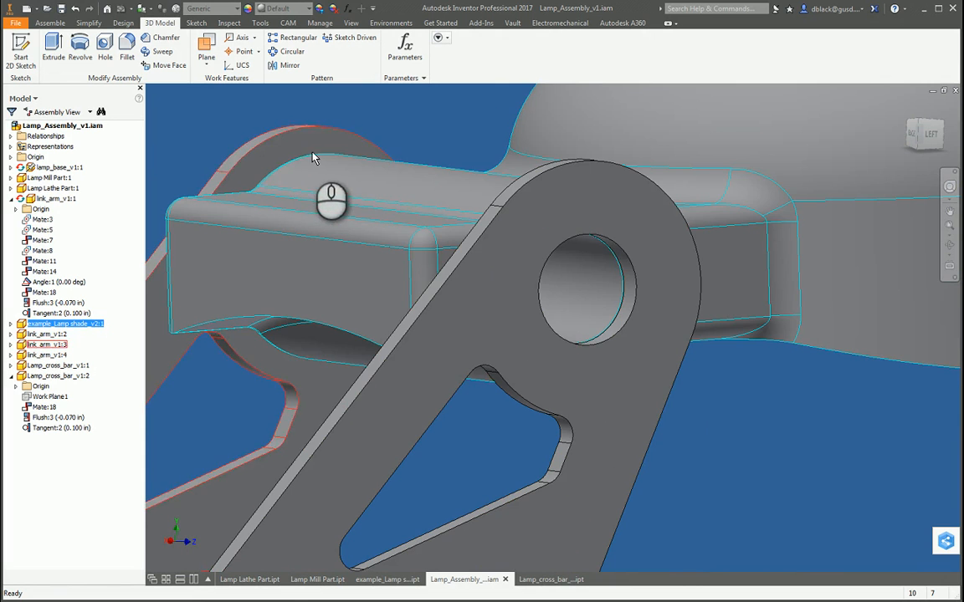
pyautogui.keyDown('shift'); pyautogui.moveTo(317, 157); pyautogui.dragTo(635, 287, button='middle'); pyautogui.keyUp('shift')
pyautogui.scroll(3, 635, 287)
pyautogui.scroll(2, 622, 336)
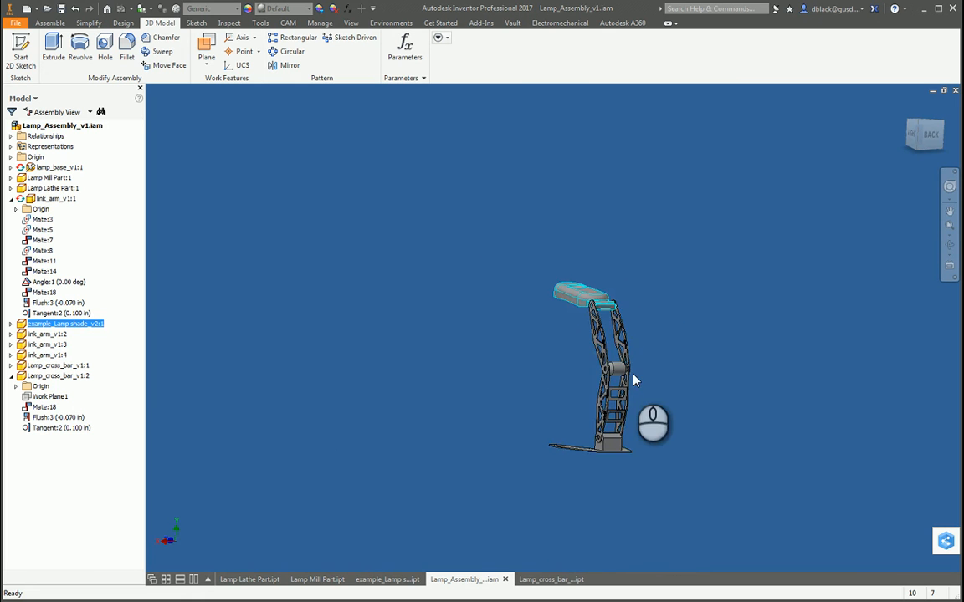
# Step: Examine how the lathe part fits between the upper and lower link arms at the middle joint
pyautogui.scroll(-5, 597, 360)
pyautogui.keyDown('shift'); pyautogui.moveTo(598, 360); pyautogui.dragTo(262, 335, button='middle'); pyautogui.keyUp('shift')
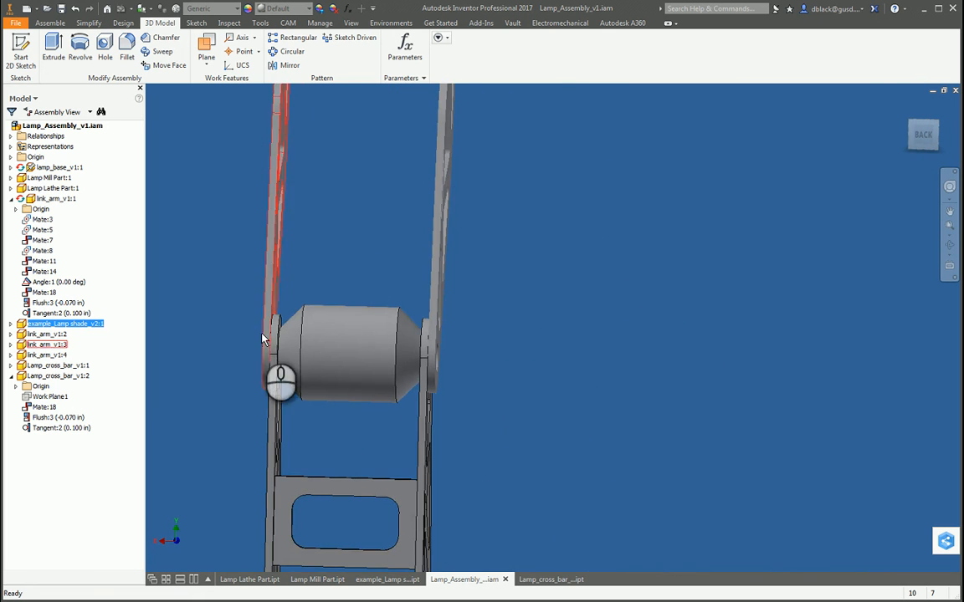
pyautogui.scroll(-4, 347, 338)
pyautogui.scroll(5, 448, 355)
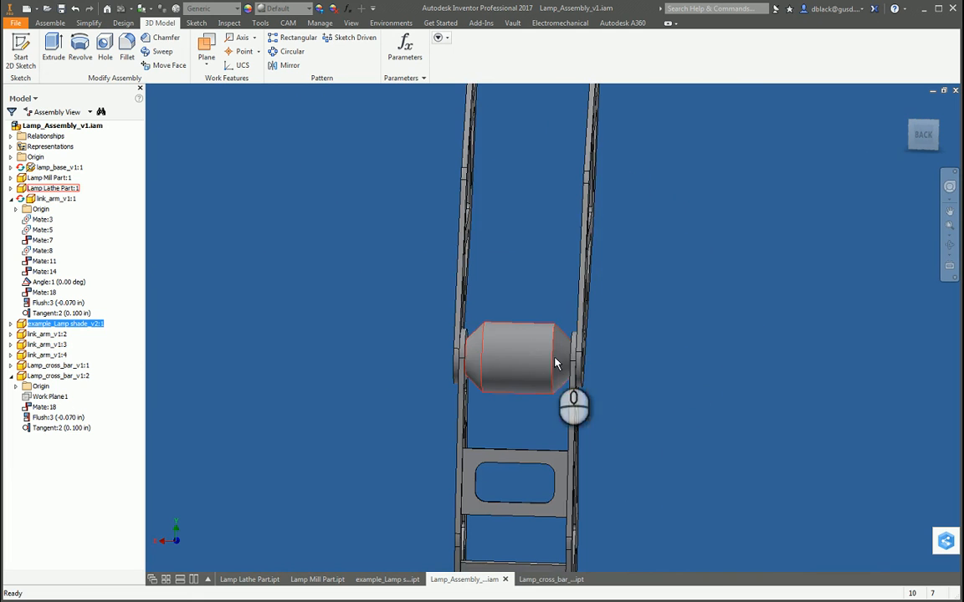
pyautogui.keyDown('shift'); pyautogui.moveTo(557, 362); pyautogui.dragTo(701, 385, button='middle'); pyautogui.keyUp('shift')
pyautogui.scroll(-1, 661, 383)
pyautogui.scroll(5, 636, 378)
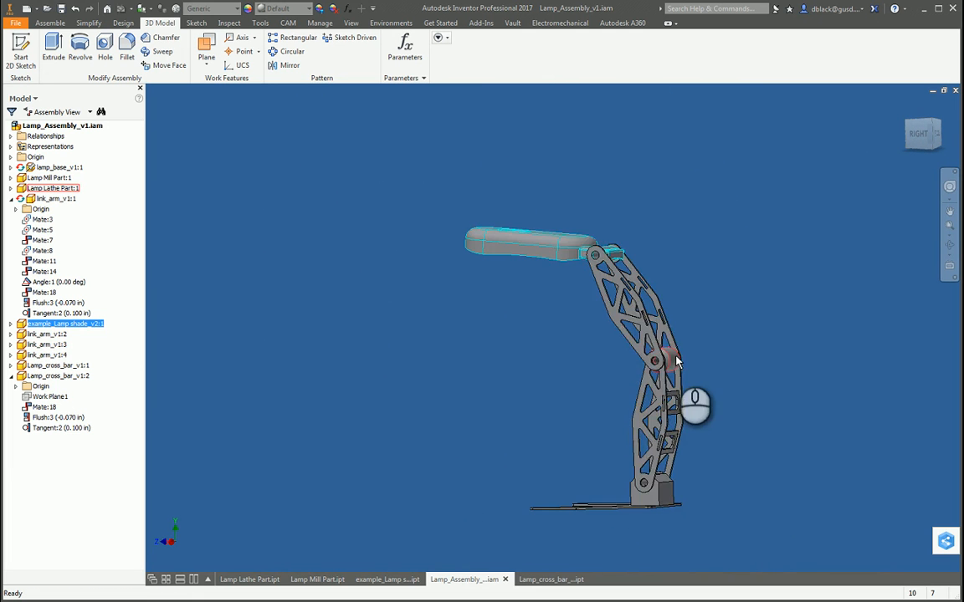
pyautogui.scroll(-5, 602, 377)
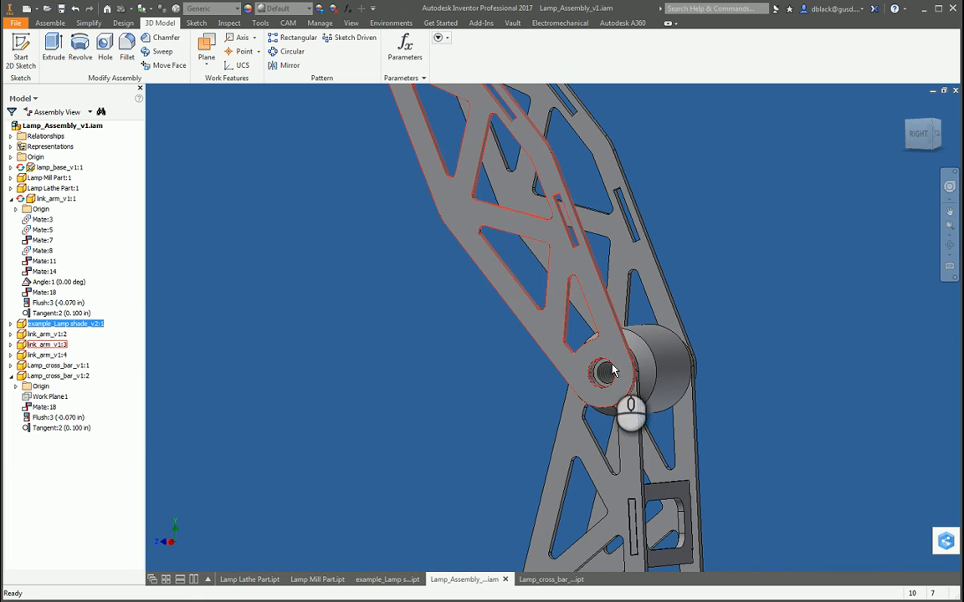
pyautogui.scroll(5, 557, 368)
# Step: Examine the mill part block on the base and the lower link arms attached to its sides
pyautogui.keyDown('shift'); pyautogui.moveTo(548, 323); pyautogui.dragTo(574, 410, button='middle'); pyautogui.keyUp('shift')
pyautogui.scroll(-5, 544, 394)
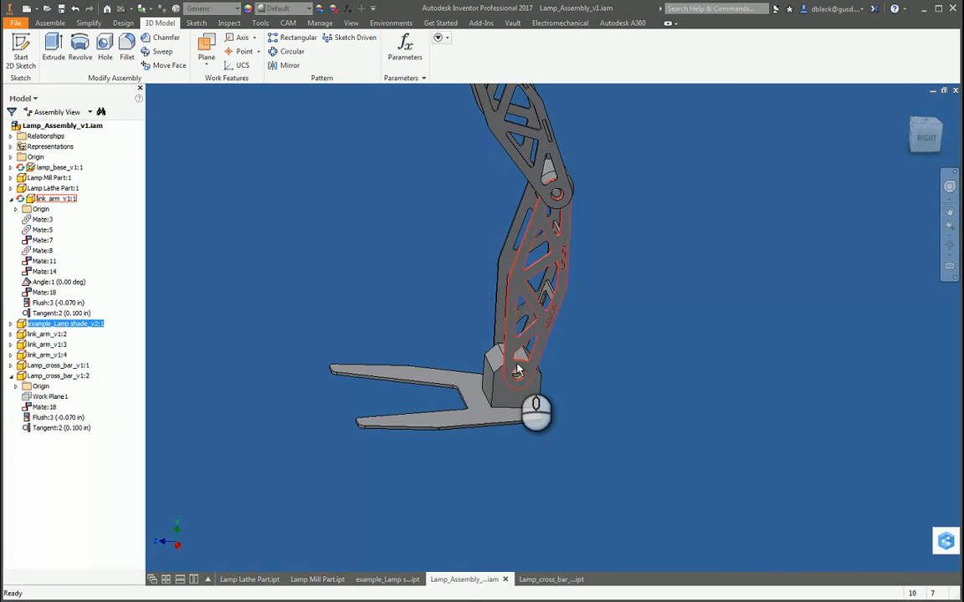
pyautogui.scroll(-5, 517, 371)
pyautogui.keyDown('shift'); pyautogui.moveTo(516, 375); pyautogui.dragTo(701, 413, button='middle'); pyautogui.keyUp('shift')
pyautogui.scroll(3, 452, 303)
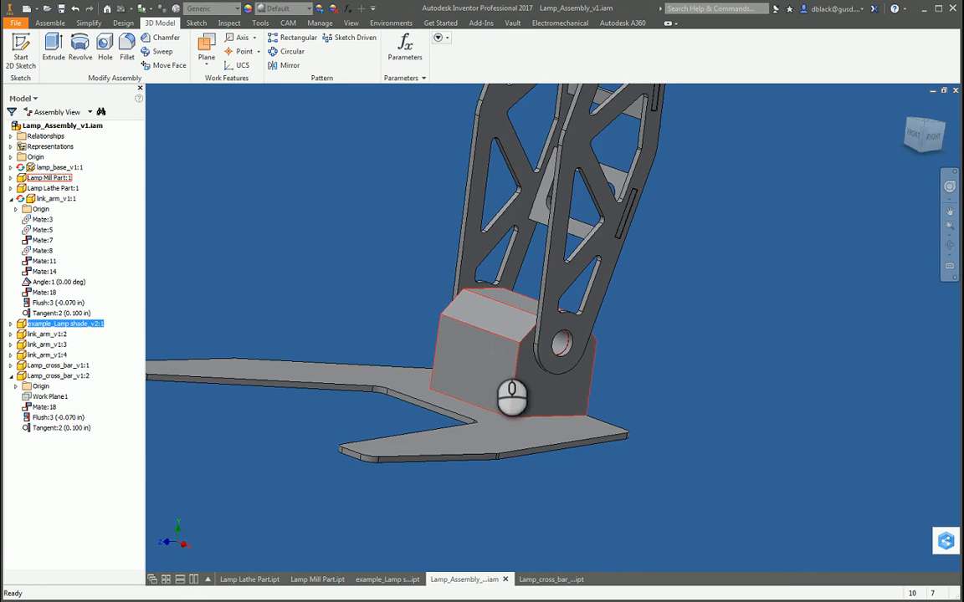
pyautogui.press('F4')
pyautogui.moveTo(489, 343); pyautogui.dragTo(598, 395)
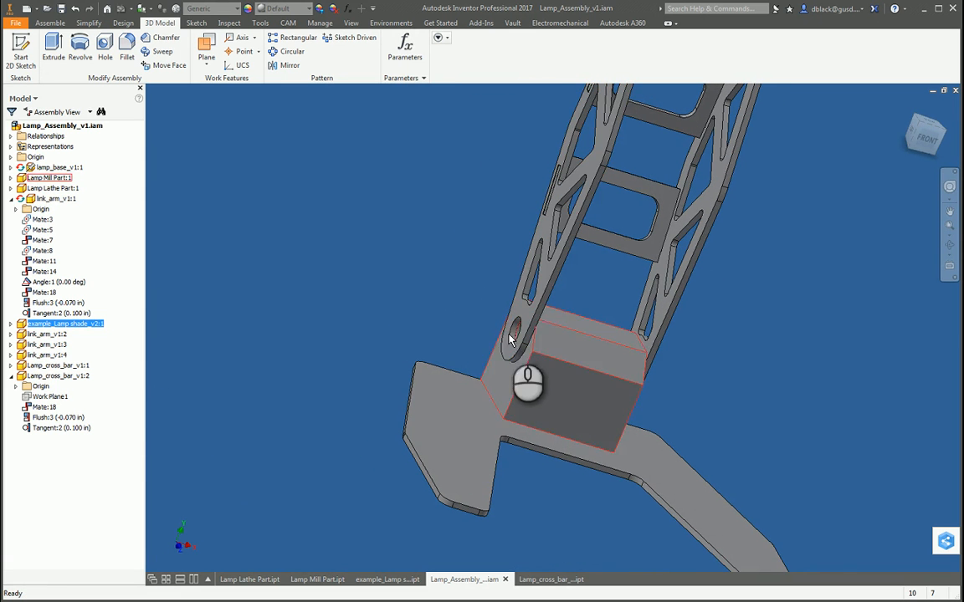
# Step: Check the two mounting holes on the underside of the lamp base
pyautogui.scroll(4, 442, 325)
pyautogui.scroll(-3, 443, 325)
pyautogui.press('F4')
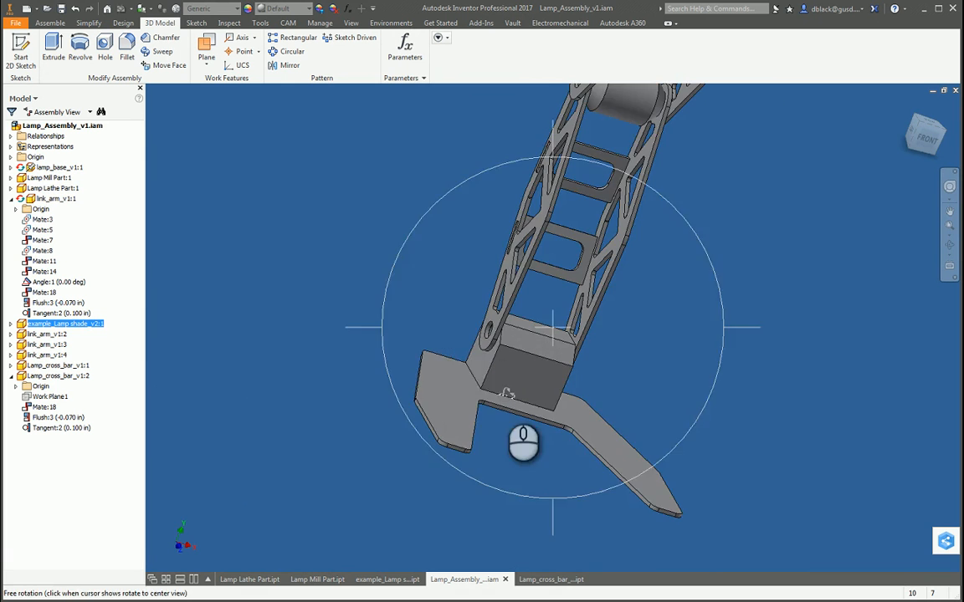
pyautogui.moveTo(507, 393); pyautogui.dragTo(540, 342)
pyautogui.scroll(-3, 544, 349)
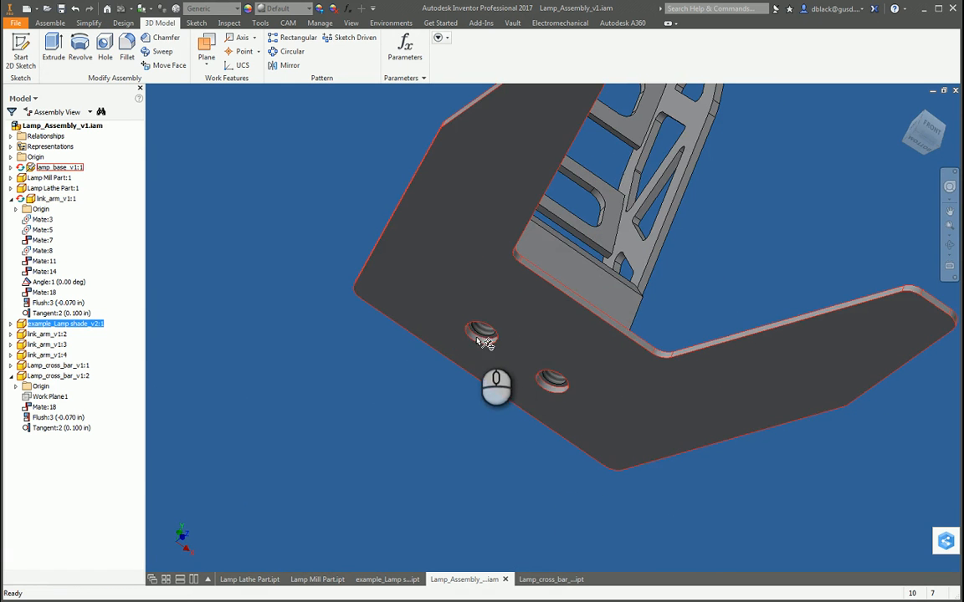
pyautogui.scroll(4, 506, 362)
# Step: Inspect the lower link arm's pivot hole against the side of the mill part block at close range
pyautogui.press('F4')
pyautogui.moveTo(511, 278); pyautogui.dragTo(351, 312)
pyautogui.scroll(-5, 508, 340)
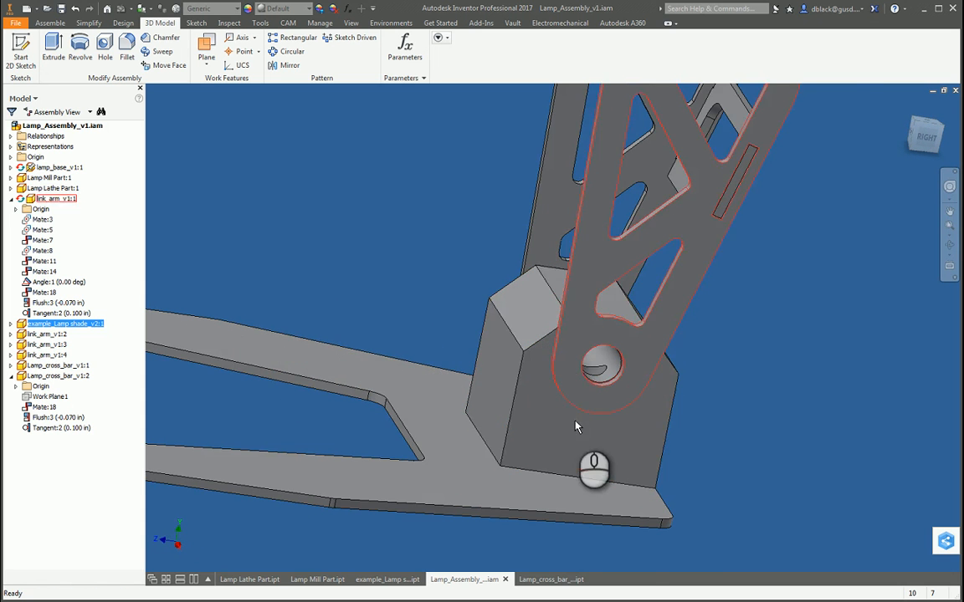
pyautogui.scroll(-2, 576, 402)
pyautogui.scroll(4, 586, 460)
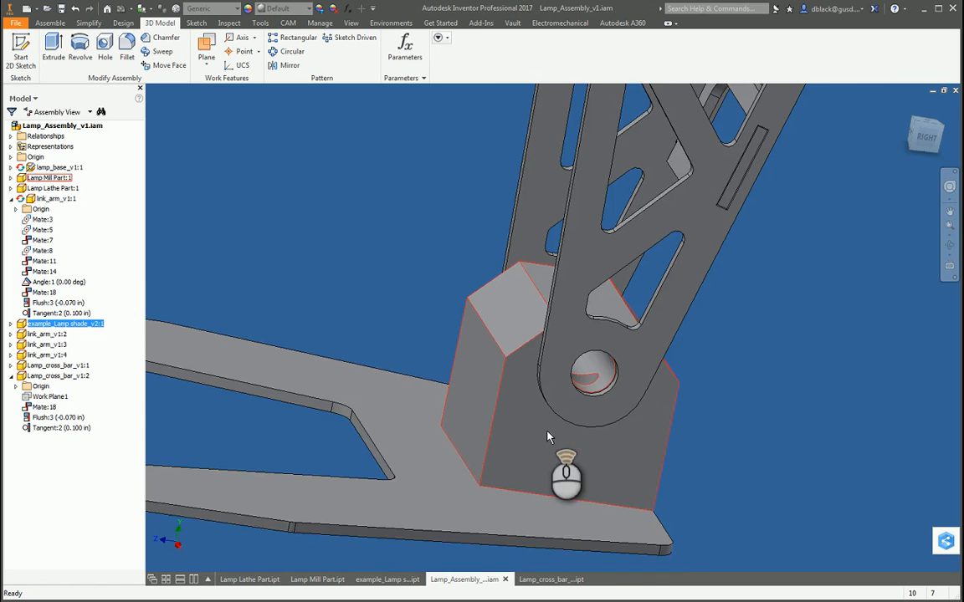
pyautogui.scroll(-2, 544, 385)
pyautogui.scroll(2, 531, 368)
# Step: Swing the lower link arm to a more upright position about its pivot on the mill part block
pyautogui.moveTo(523, 356); pyautogui.dragTo(537, 293)
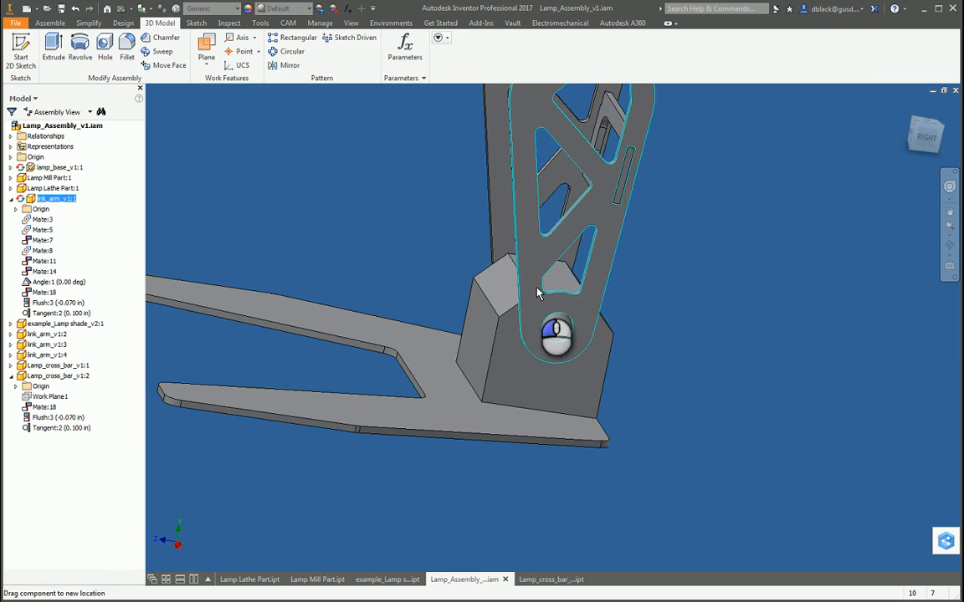
pyautogui.click(707, 369)
pyautogui.scroll(7, 546, 484)
pyautogui.click(480, 399)
# Step: Review the lamp's base, lower link arms and middle joint from a raised side angle
pyautogui.press('F4')
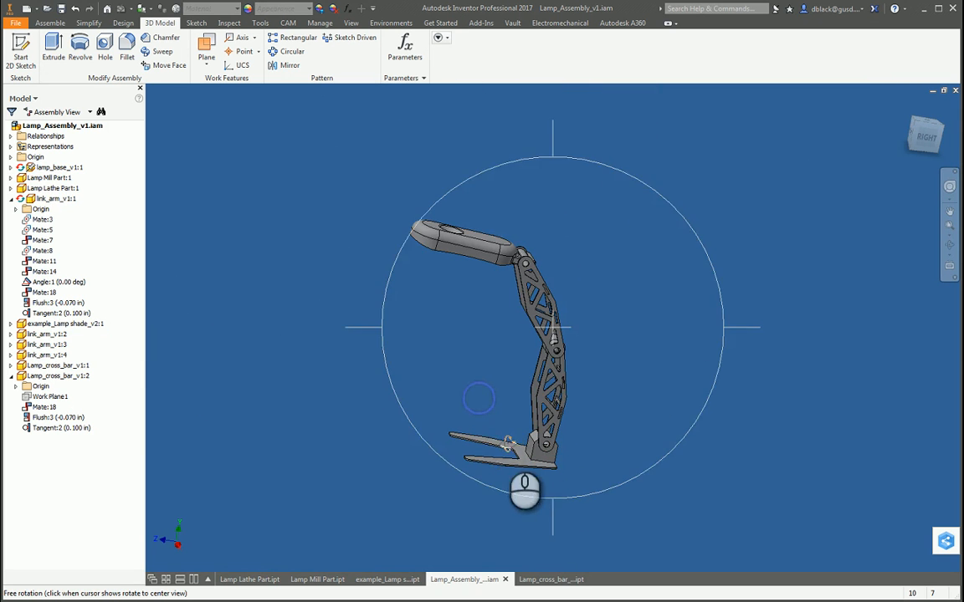
pyautogui.moveTo(522, 438); pyautogui.dragTo(582, 471)
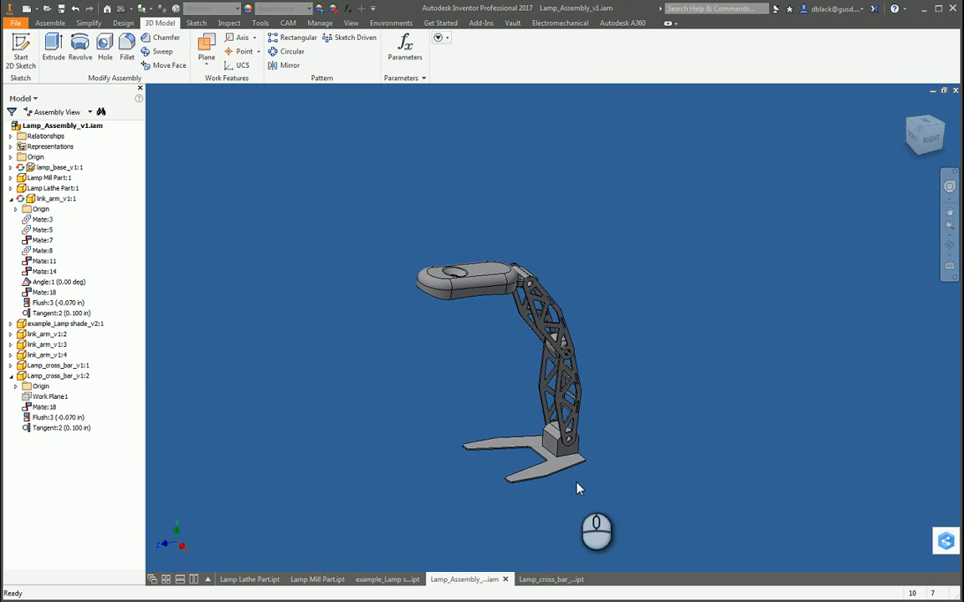
pyautogui.scroll(-5, 576, 488)
pyautogui.scroll(5, 576, 493)
pyautogui.scroll(-5, 577, 502)
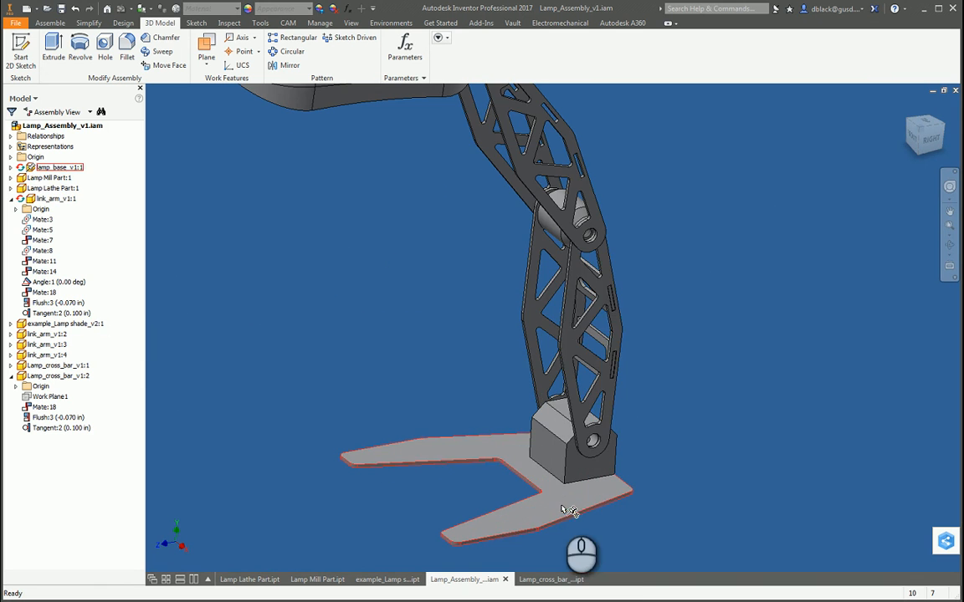
pyautogui.click(579, 509)
pyautogui.moveTo(594, 385); pyautogui.dragTo(588, 332)
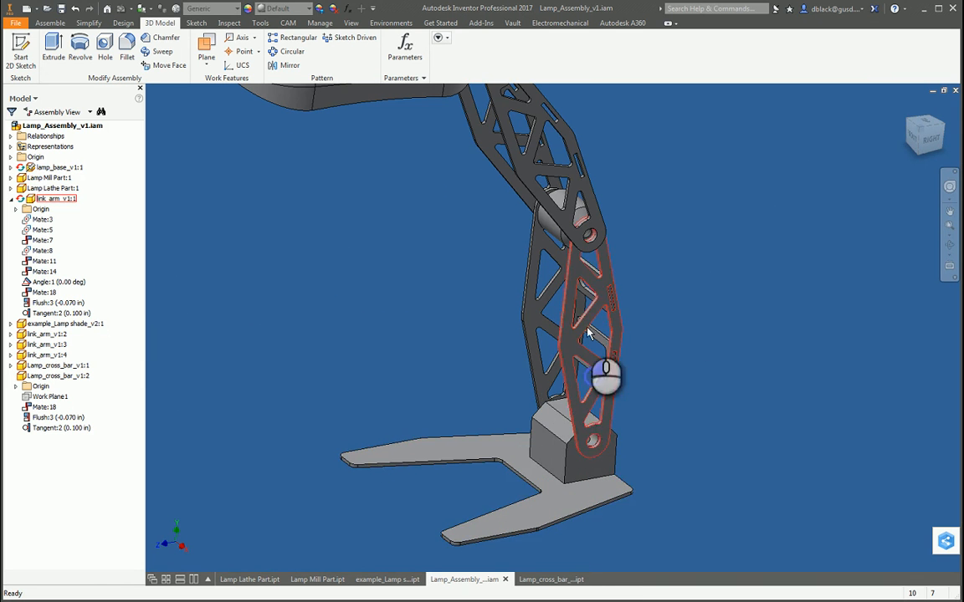
pyautogui.scroll(3, 545, 374)
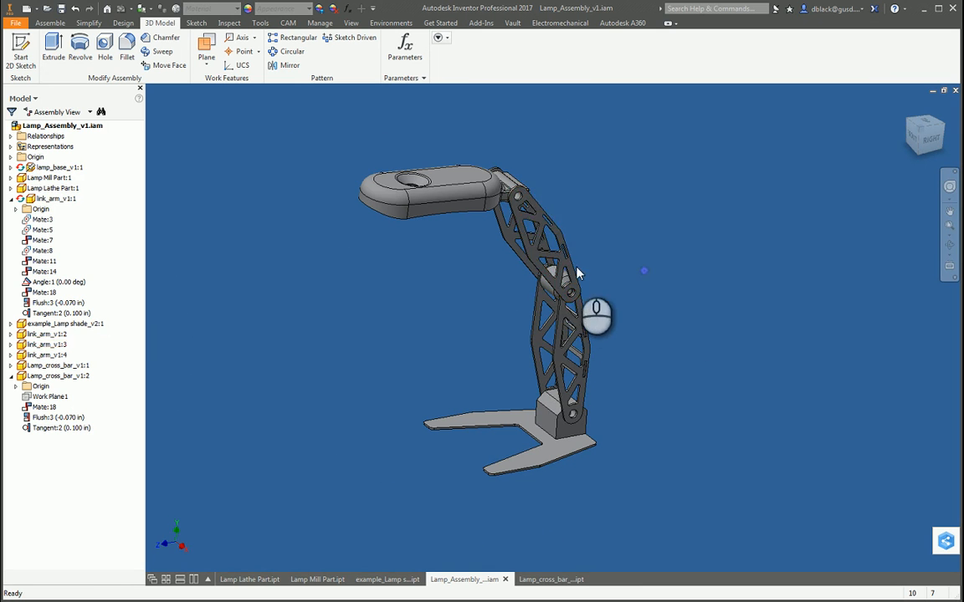
# Step: Examine the cross bars between the lower link arms and their tabs in the arm slots
pyautogui.press('F4')
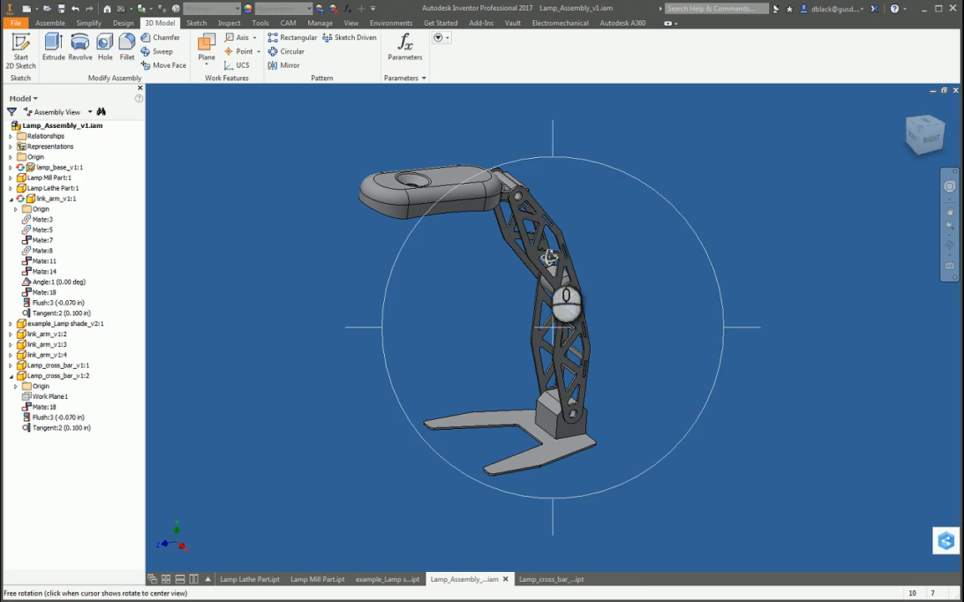
pyautogui.moveTo(534, 338); pyautogui.dragTo(599, 343)
pyautogui.scroll(-4, 559, 352)
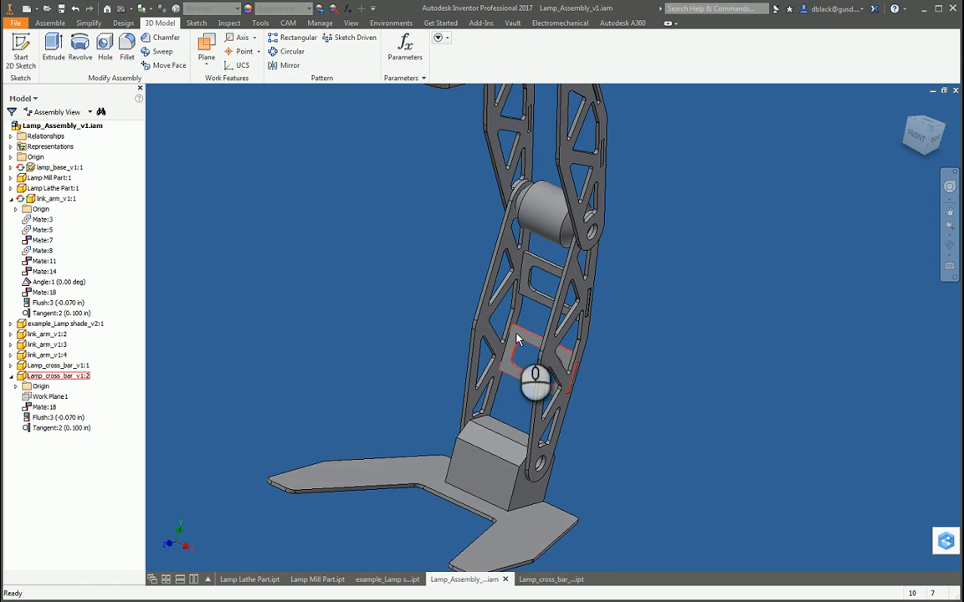
pyautogui.scroll(3, 531, 297)
pyautogui.click(498, 428)
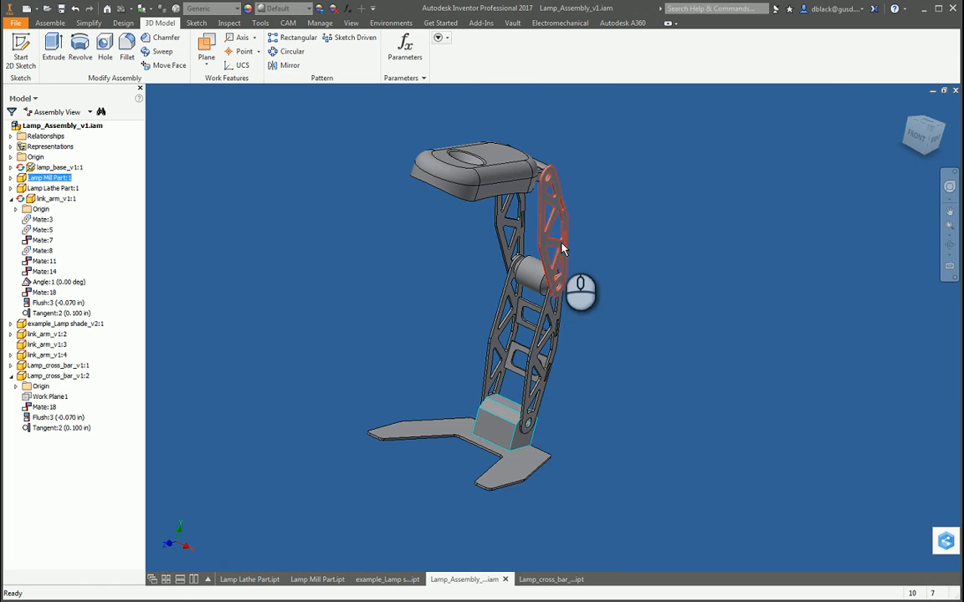
pyautogui.press('F4')
pyautogui.moveTo(584, 333); pyautogui.dragTo(478, 226)
pyautogui.scroll(5, 620, 351)
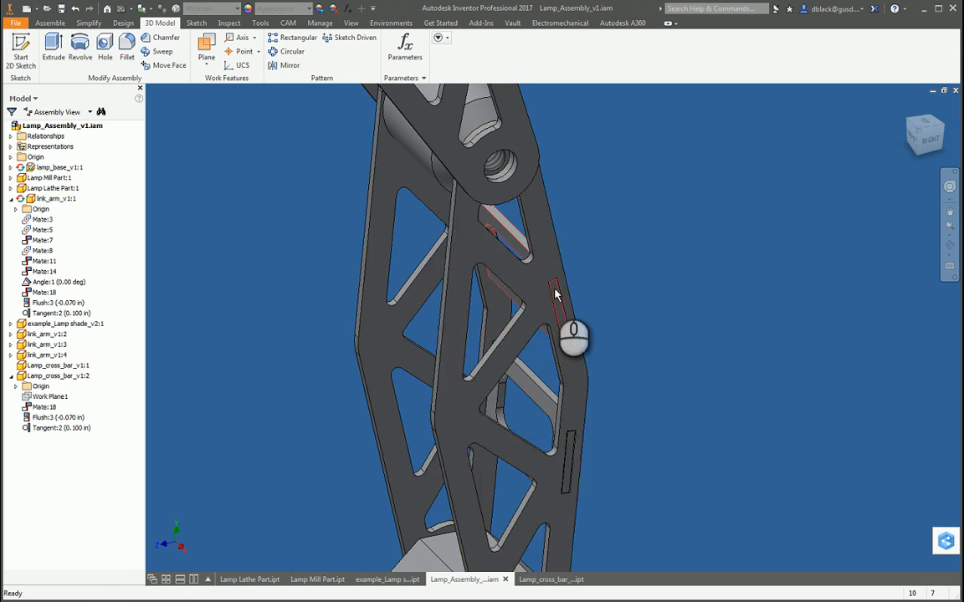
# Step: Review the complete lamp assembly from raised front and side angles
pyautogui.press('F4')
pyautogui.moveTo(666, 409); pyautogui.dragTo(545, 389)
pyautogui.scroll(-5, 542, 402)
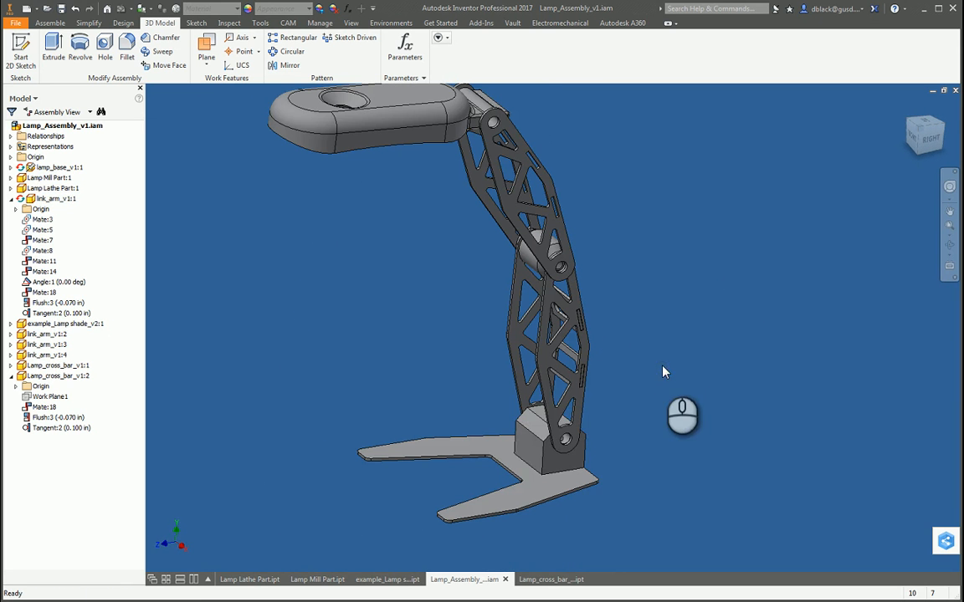
pyautogui.scroll(-3, 585, 381)
pyautogui.press('F4')
pyautogui.moveTo(544, 402); pyautogui.dragTo(653, 299)
pyautogui.press('Escape')
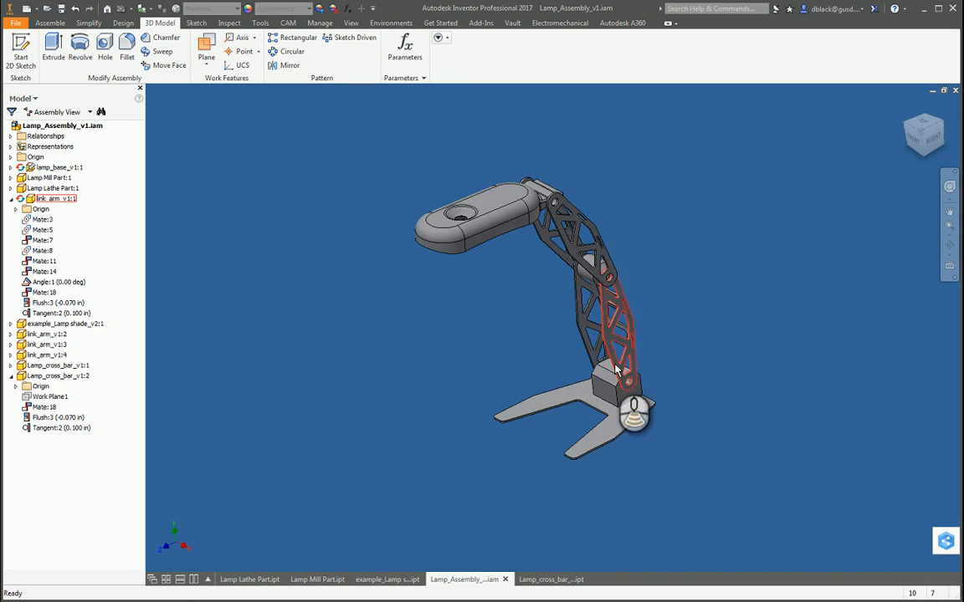
pyautogui.press('F4')
pyautogui.moveTo(527, 290); pyautogui.dragTo(525, 385)
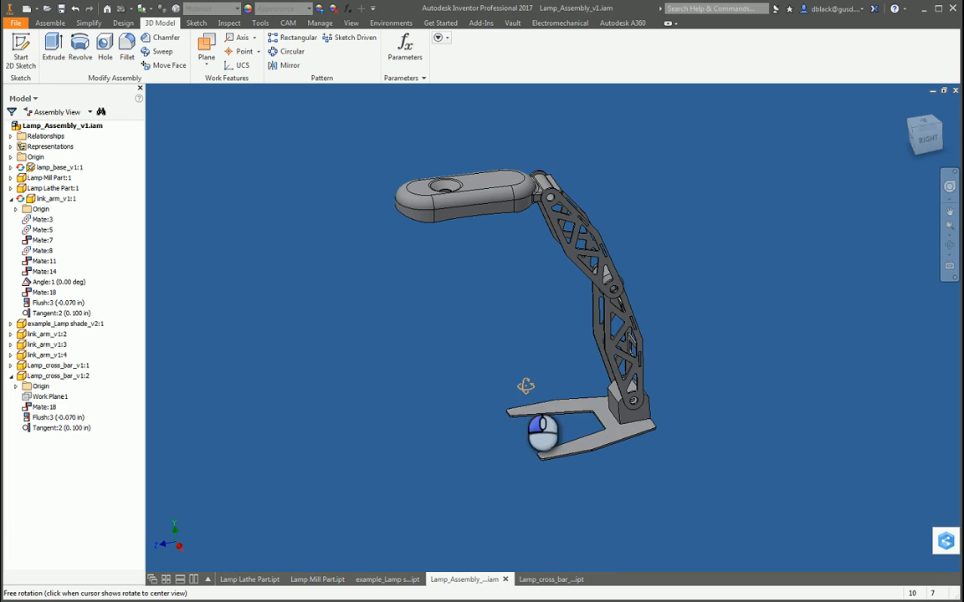